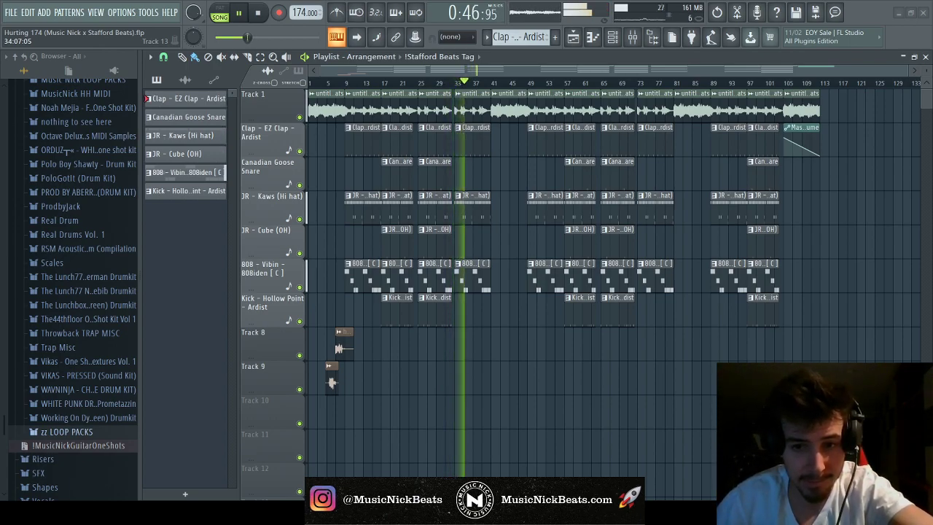
Stop the song's playback and start a new empty project
left_click(262, 15)
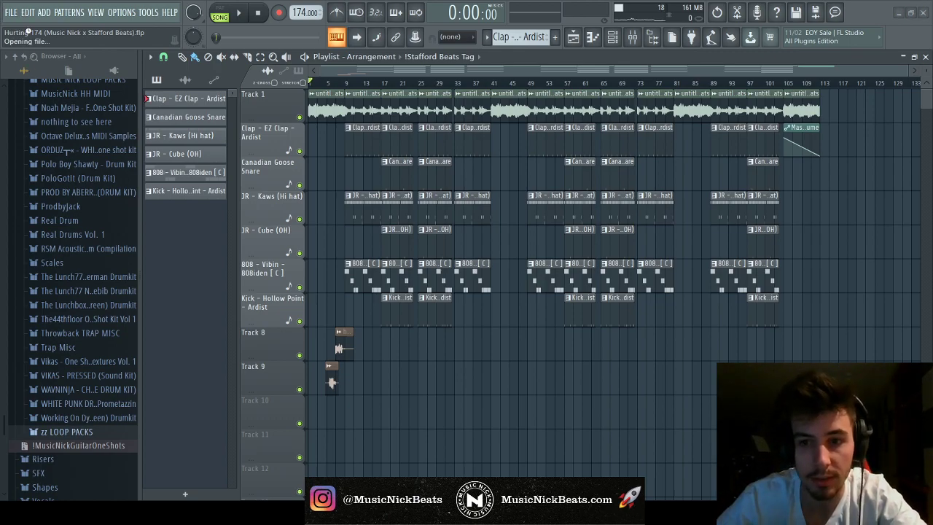
key("ctrl+n")
Preview the WONDAGURL_clap_14 sample in the Claps folder of Drill Drums, and collapse both folders again
scroll(73, 218, "up", 10)
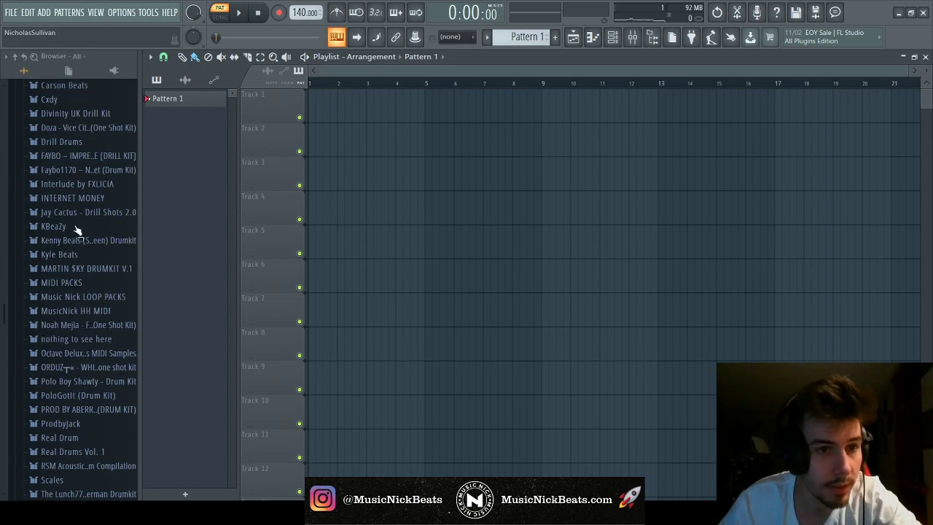
left_click(73, 161)
left_click(76, 216)
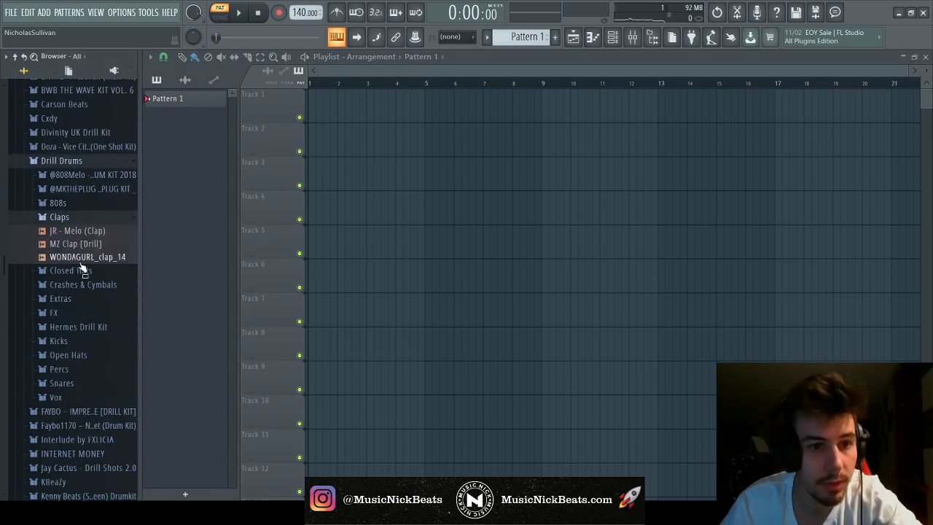
left_click(80, 258)
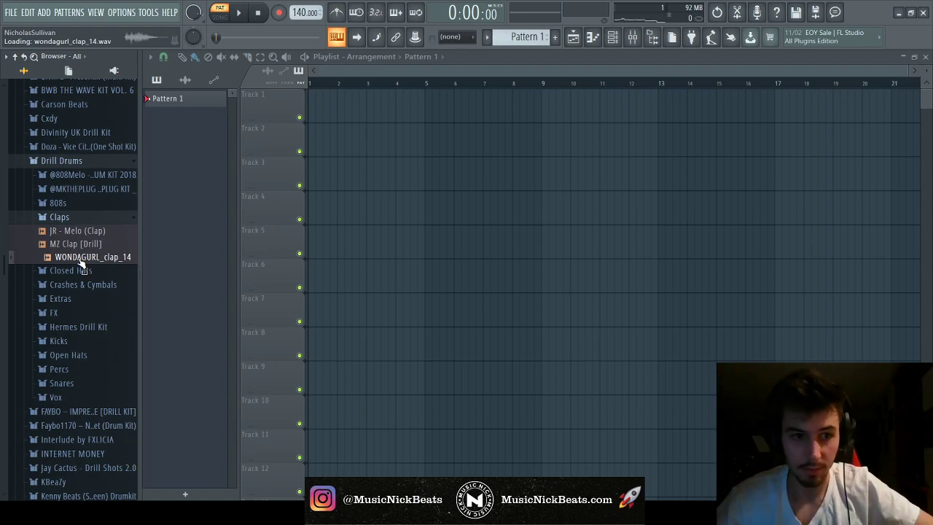
left_click(86, 218)
left_click(82, 161)
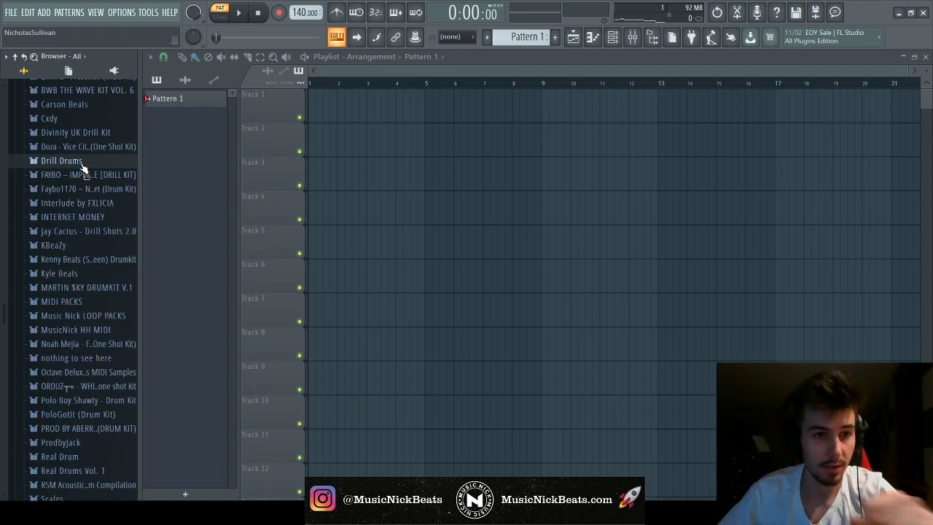
Expand the zz LOOP PACKS folder down to the Vol1 MIDI files of the caidenruyle pack
scroll(86, 186, "up", 4)
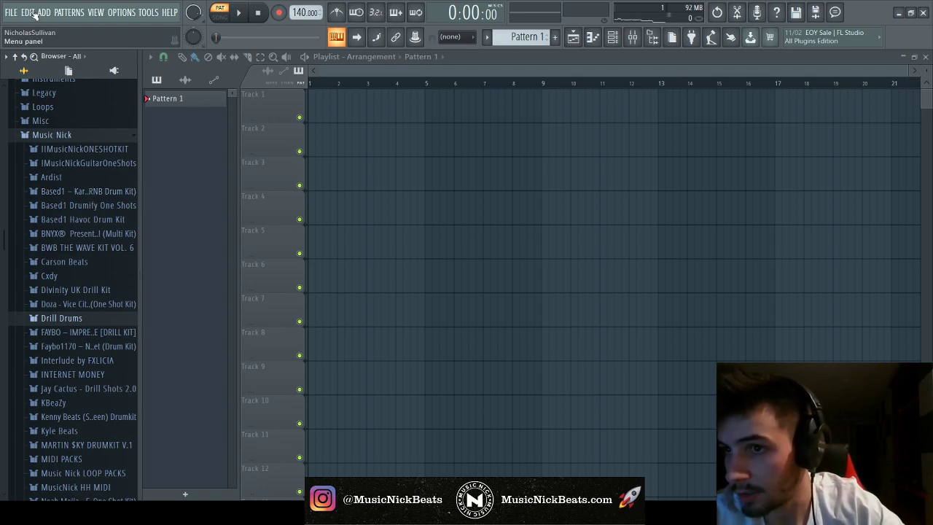
scroll(54, 433, "down", 12)
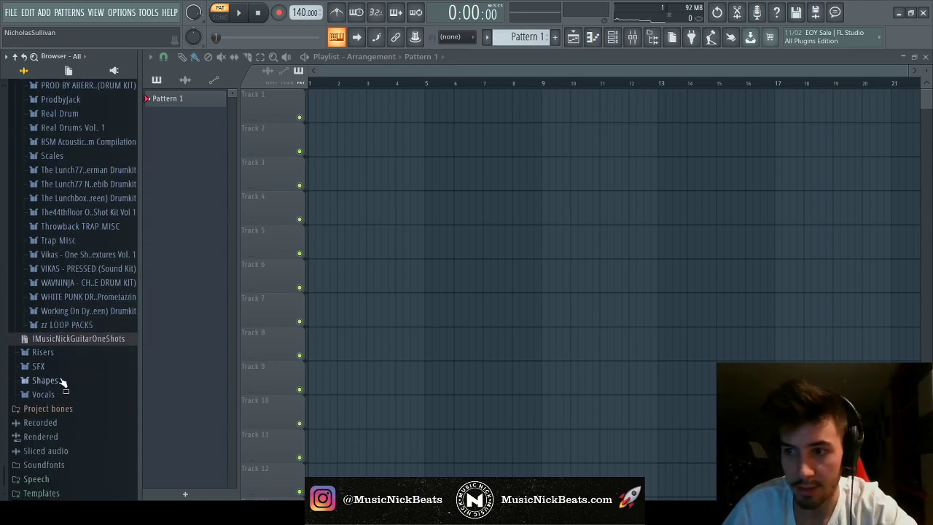
left_click(62, 326)
left_click(67, 339)
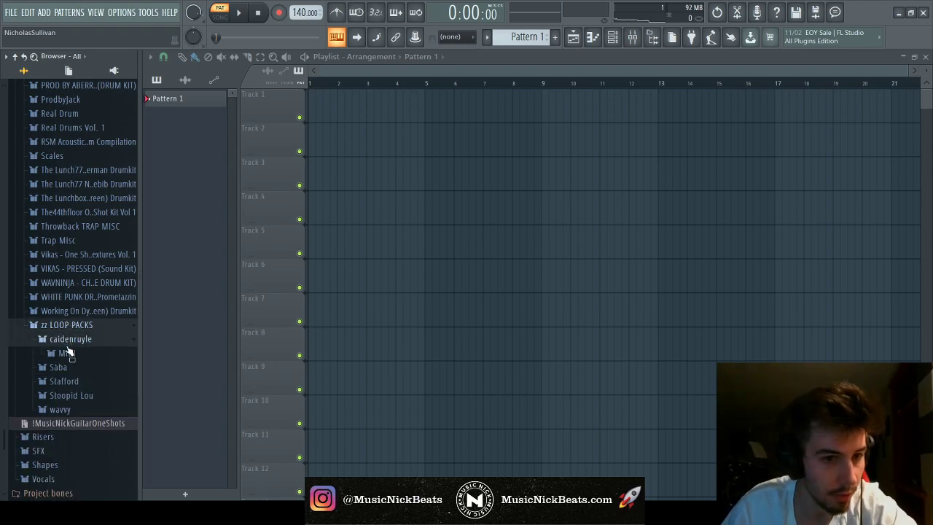
left_click(66, 347)
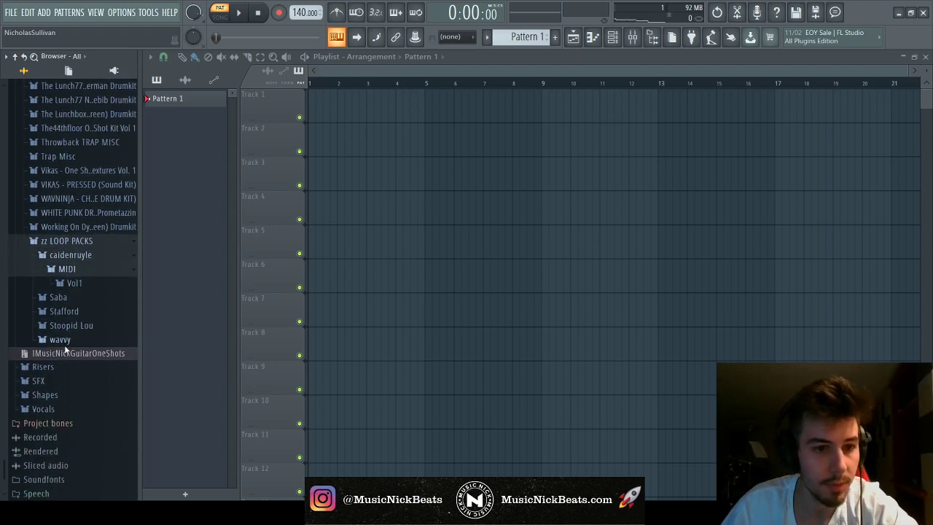
left_click(72, 283)
left_click(66, 296)
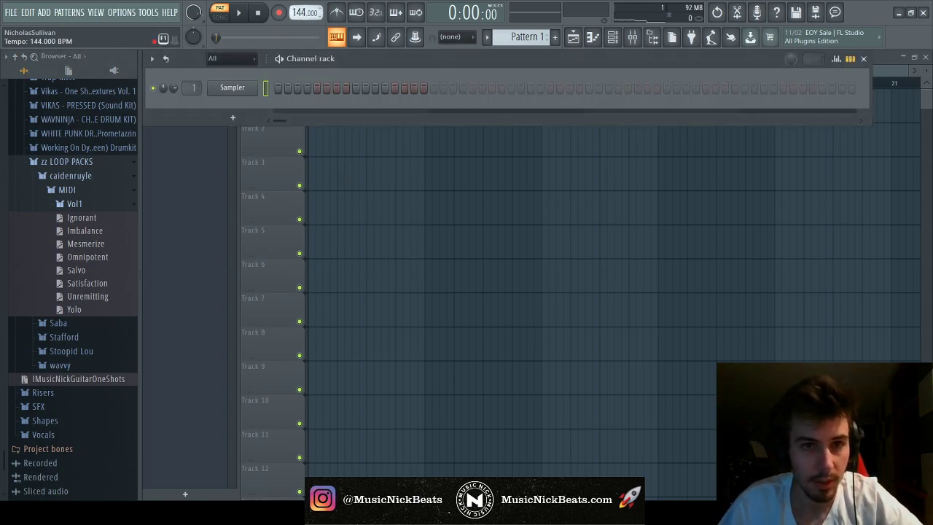
Set the project tempo to 157 BPM and switch playback to song mode
left_click_drag(304, 13, 305, 8)
left_click(220, 13)
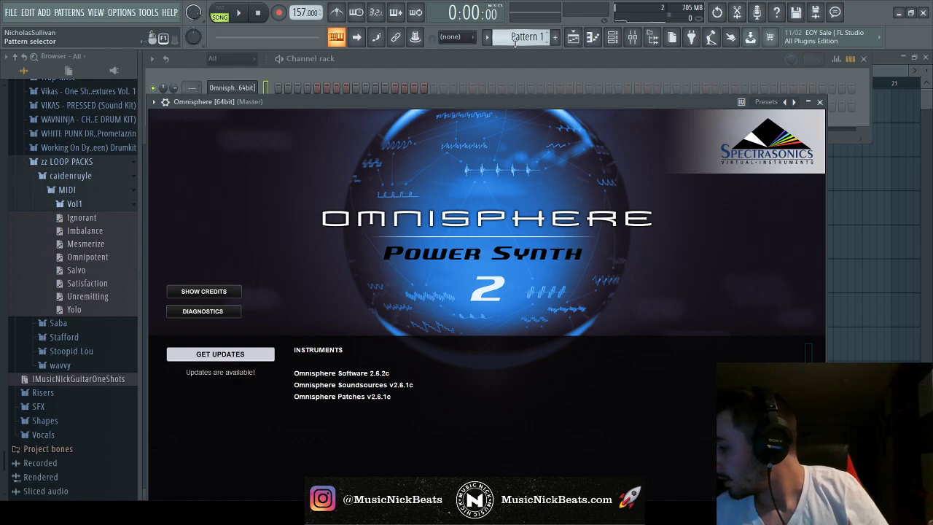
Dismiss the Omnisphere splash screen and audition the KEYS - Art and KEYS - Clouds patches
left_click(522, 344)
left_click_drag(381, 102, 378, 62)
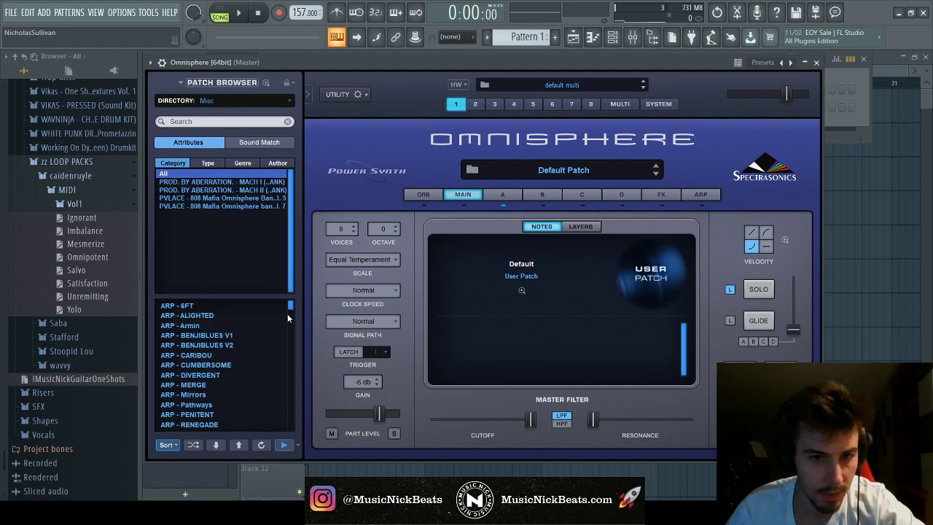
scroll(291, 365, "down", 15)
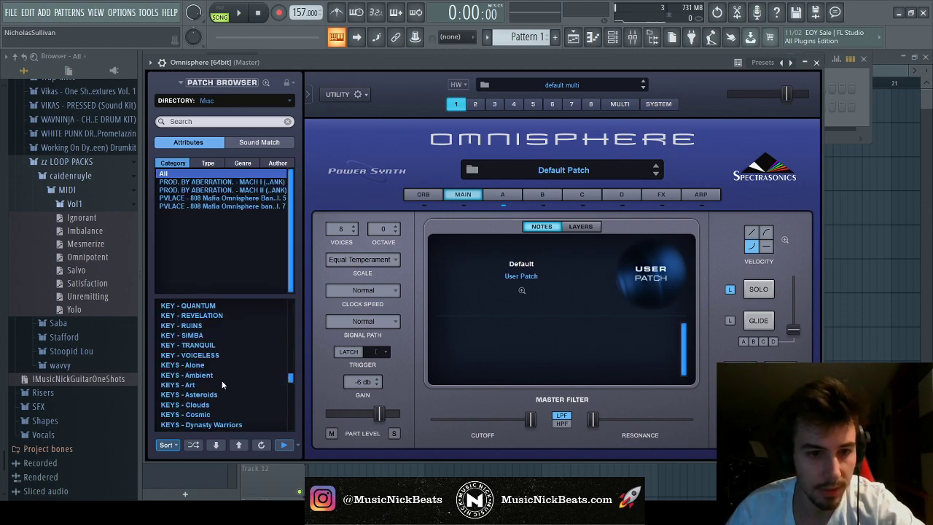
left_click(210, 385)
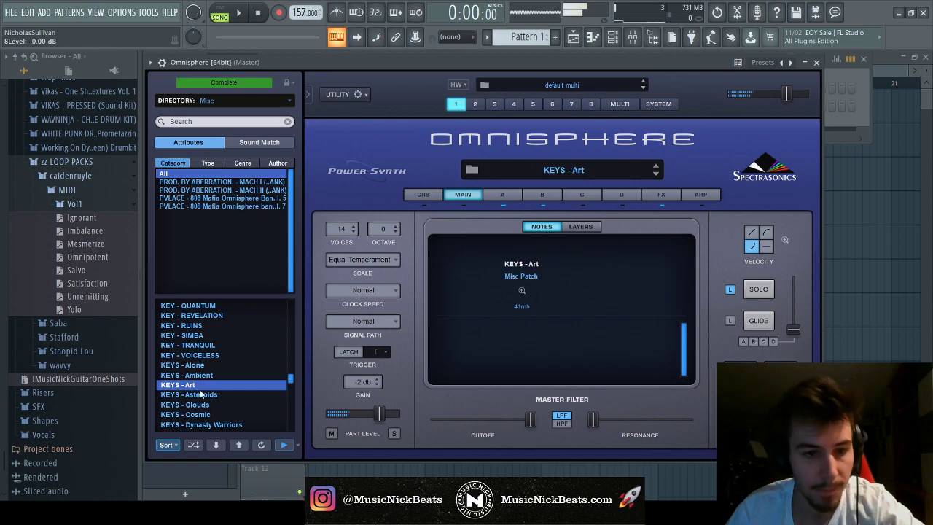
left_click(202, 406)
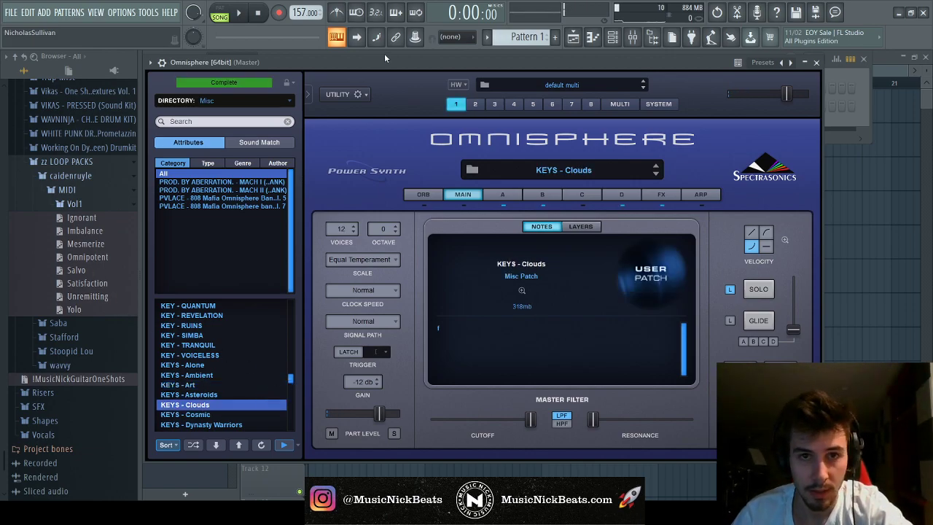
Import the Ignorant MIDI file onto the Omnisphere channel and briefly play it back
key("F6")
left_click_drag(126, 217, 335, 86)
left_click(335, 86)
key("space")
scroll(511, 255, "down", 4)
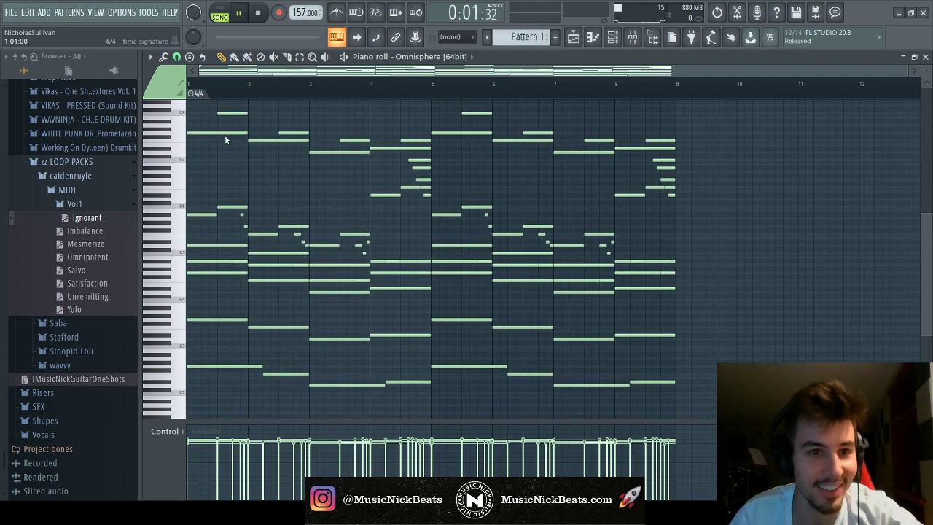
key("space")
Play the imported melody and examine its notes across the whole range in the piano roll
key("F5")
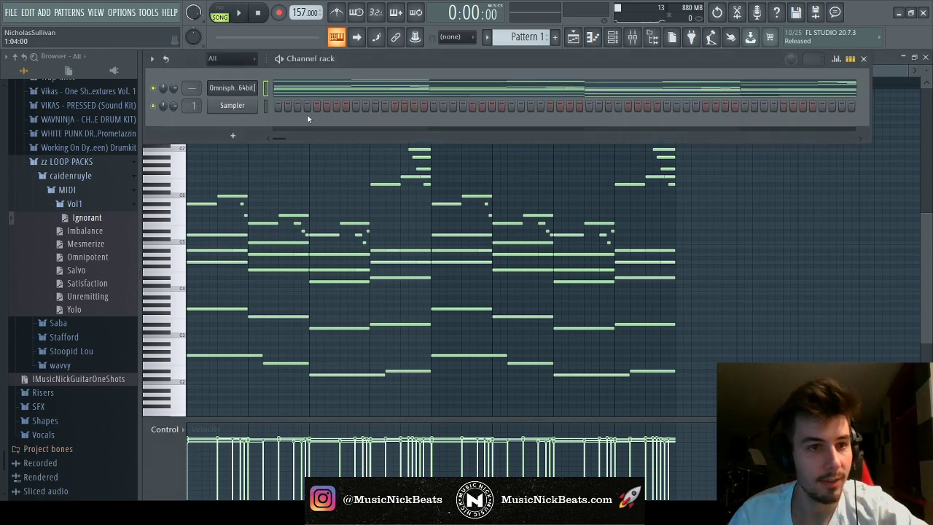
left_click(313, 105)
key("F7")
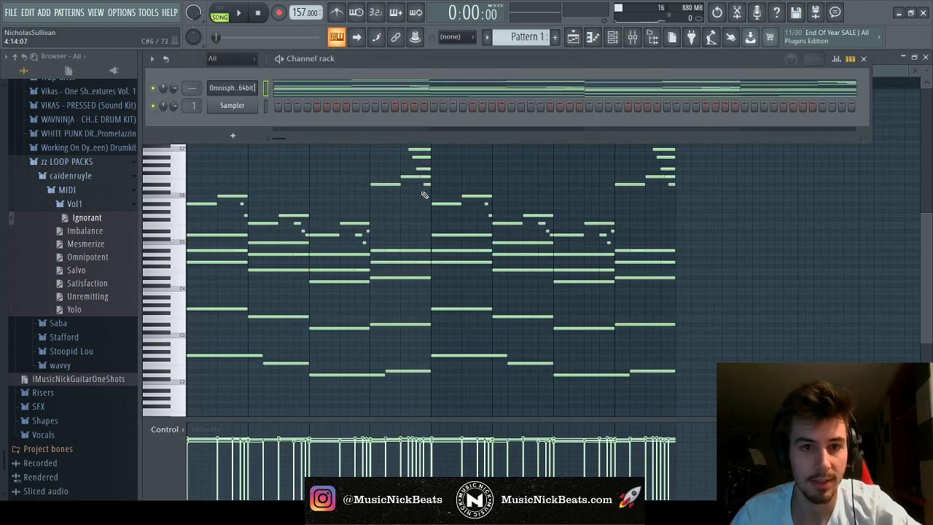
key("F6")
key("space")
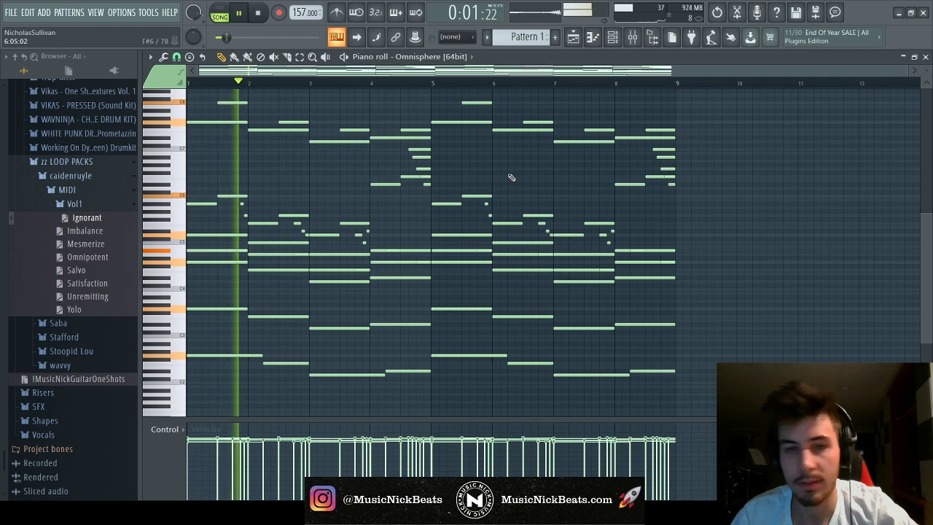
scroll(252, 189, "up", 3)
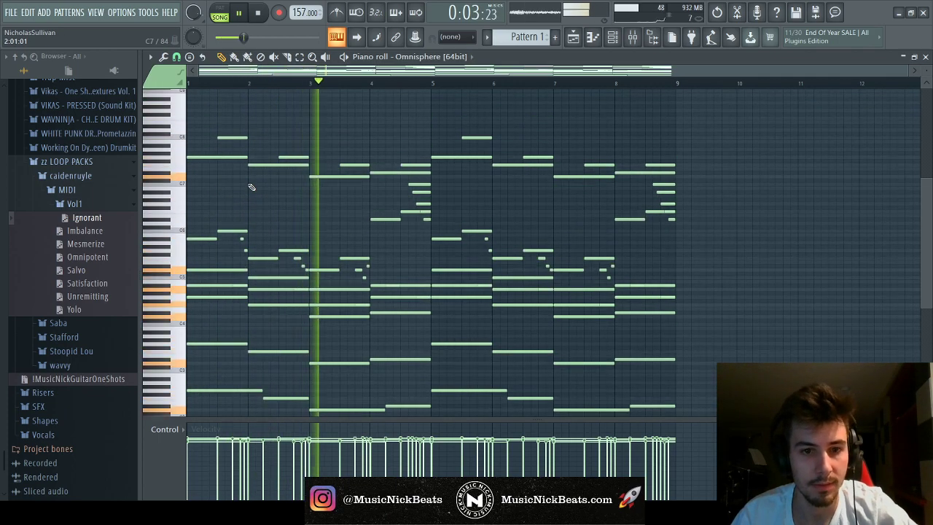
scroll(263, 189, "down", 3)
scroll(312, 183, "up", 8)
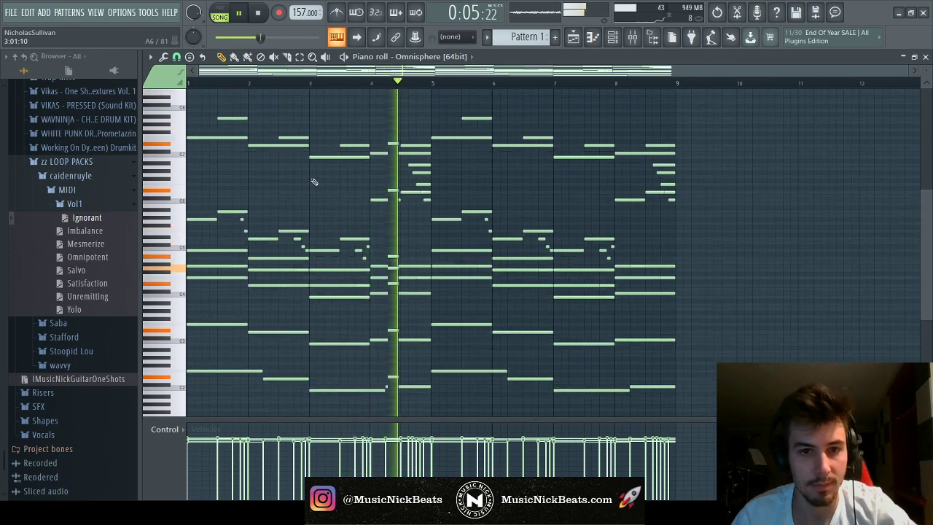
scroll(341, 172, "down", 6)
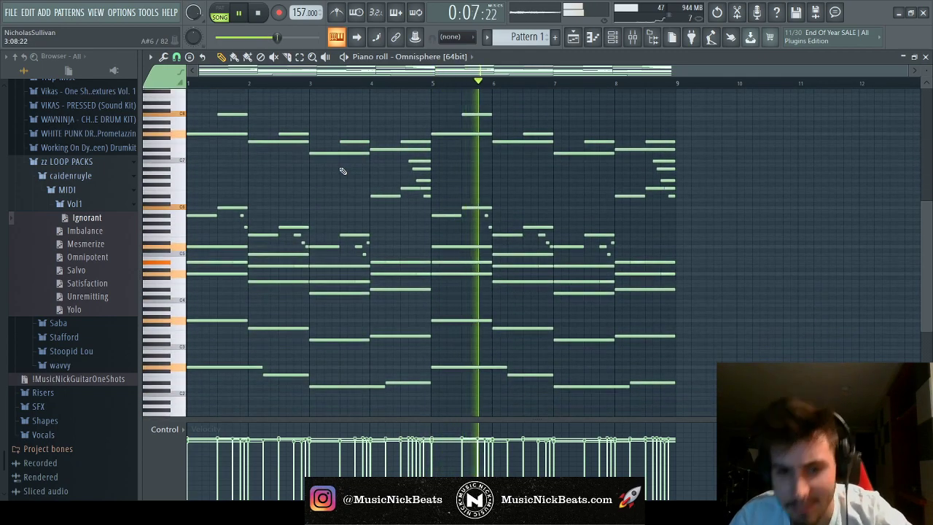
Select all notes of the melody and lower their velocity slightly
key("ctrl+a")
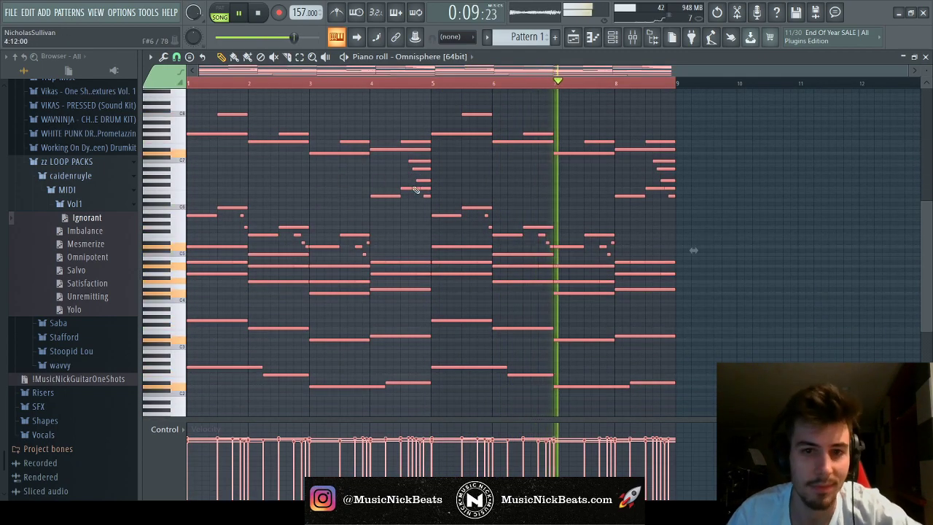
scroll(406, 198, "down", 3)
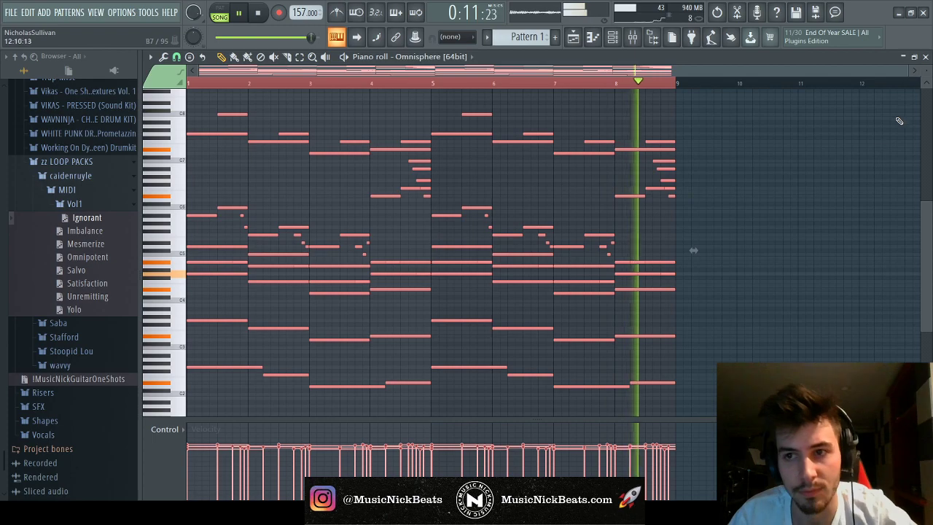
scroll(198, 337, "up", 5)
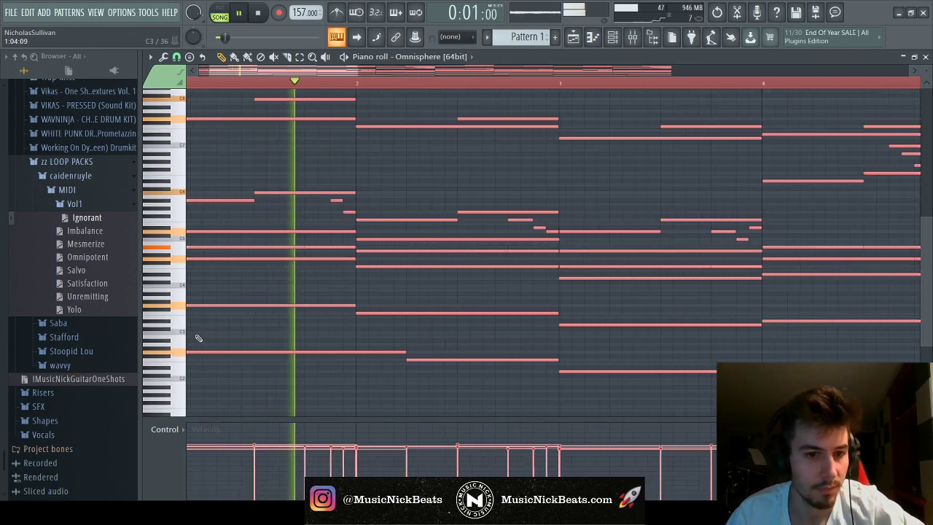
scroll(236, 346, "down", 5)
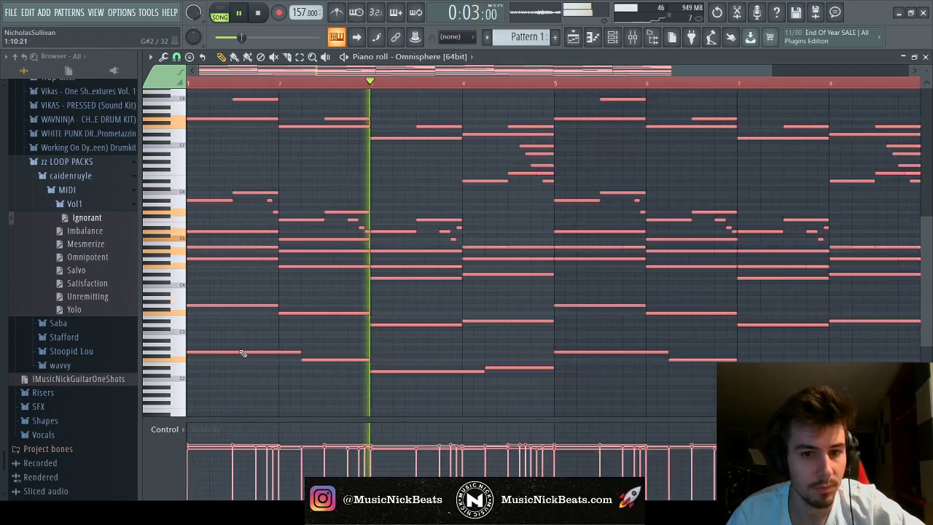
Deselect the notes, transpose the whole melody upward and play it back
left_click(787, 250)
scroll(787, 250, "down", 1)
key("space")
scroll(789, 249, "down", 3)
key("space")
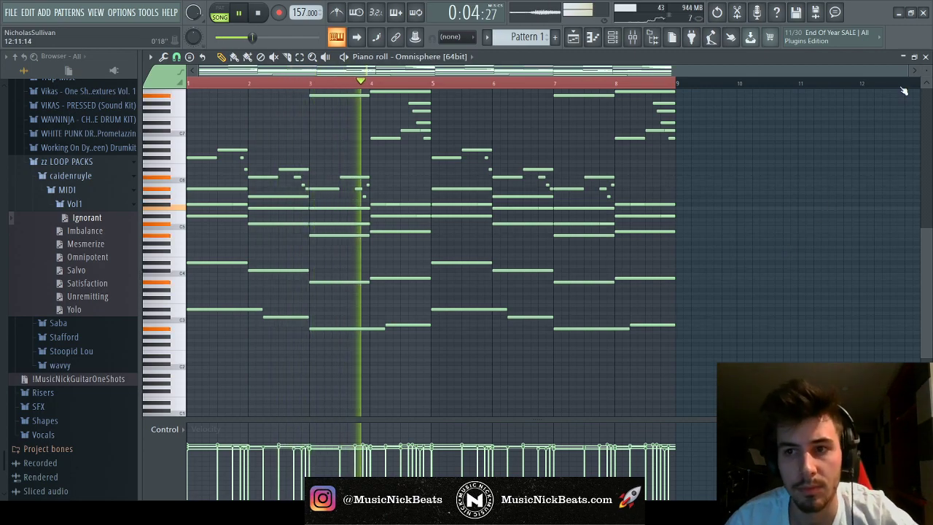
Close the piano roll and load the KEYS - Gate patch in Omnisphere
left_click(926, 60)
key("space")
scroll(227, 374, "down", 2)
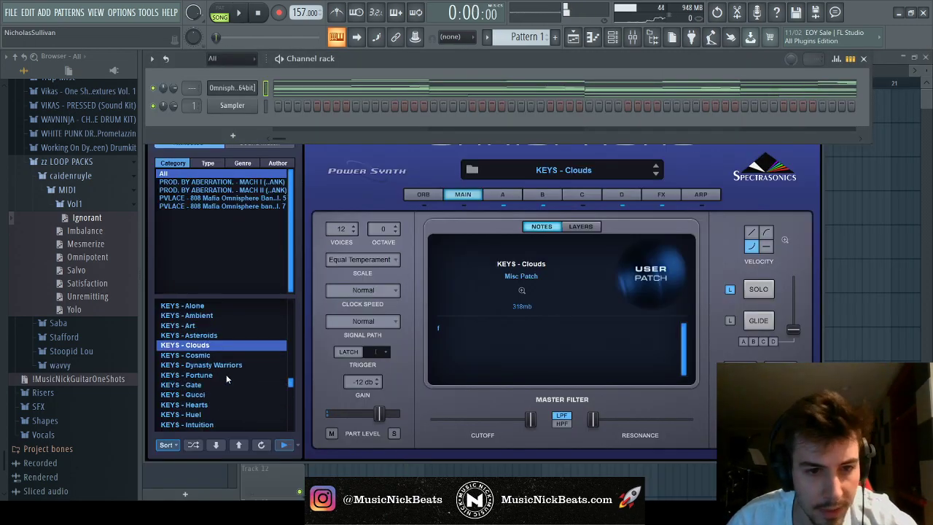
left_click(219, 384)
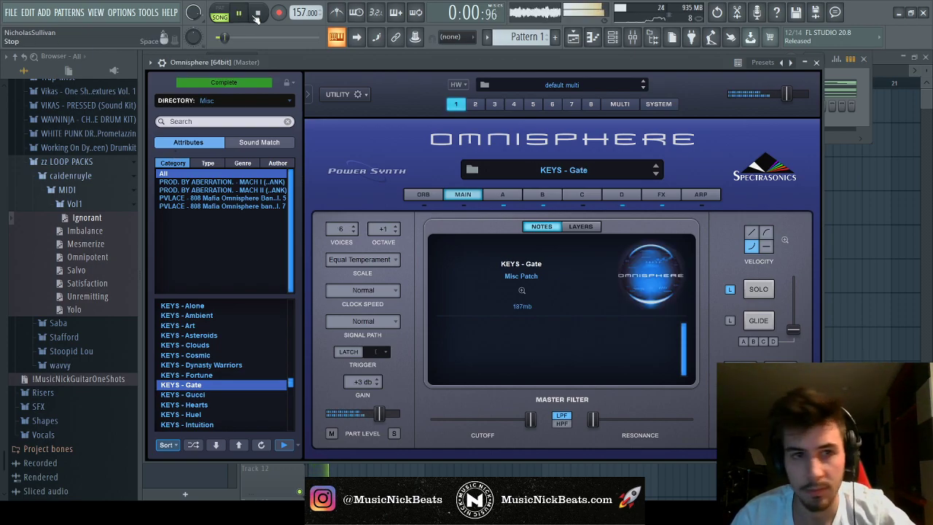
Load the KEYS - Song Of Storms patch in Omnisphere and play the melody with it
scroll(289, 380, "down", 4)
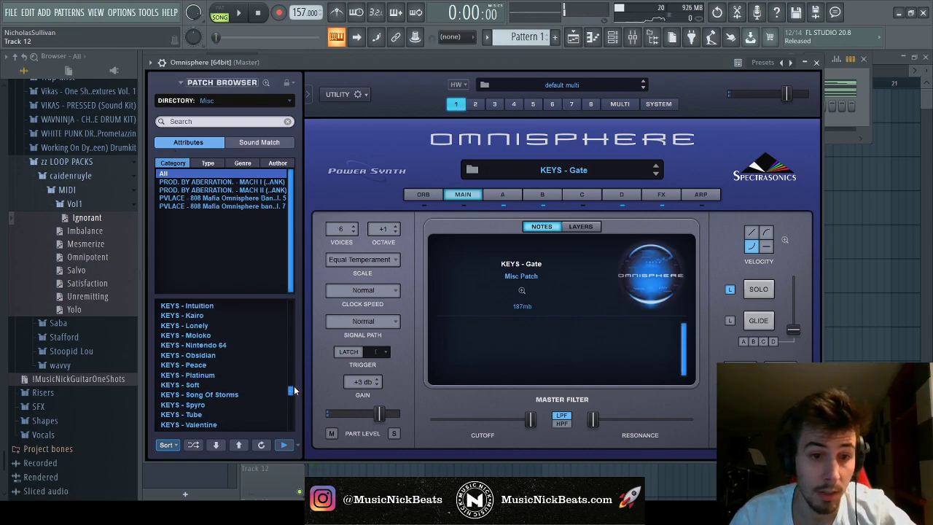
left_click(240, 395)
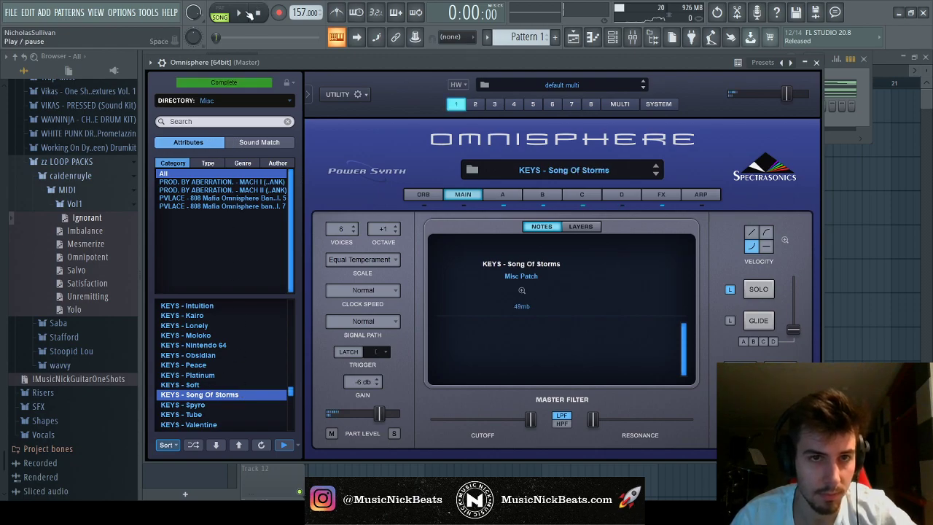
key("space")
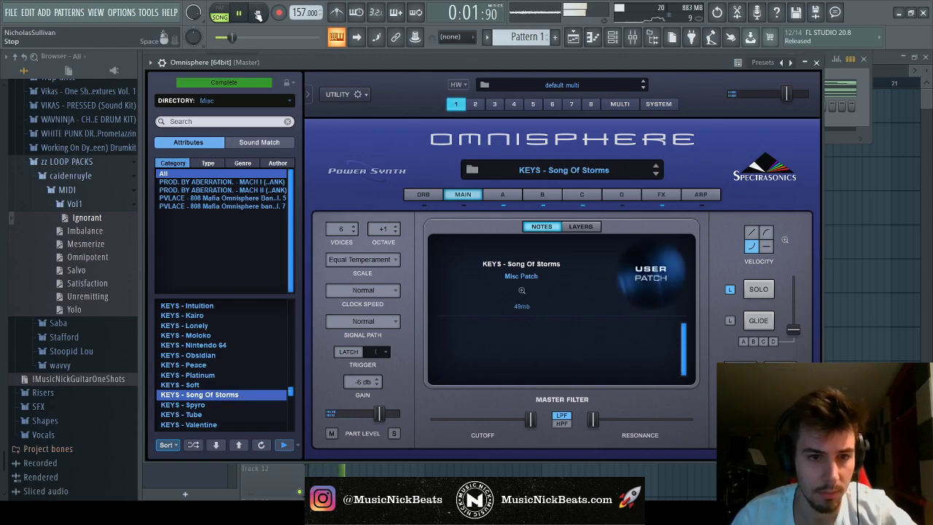
scroll(215, 387, "down", 2)
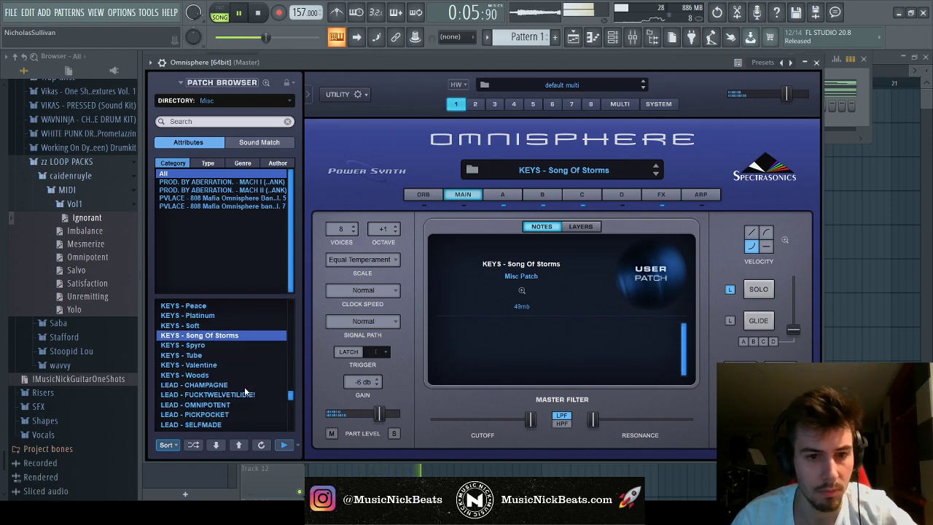
Close the Omnisphere window and route its channel to mixer track 1
left_click(817, 62)
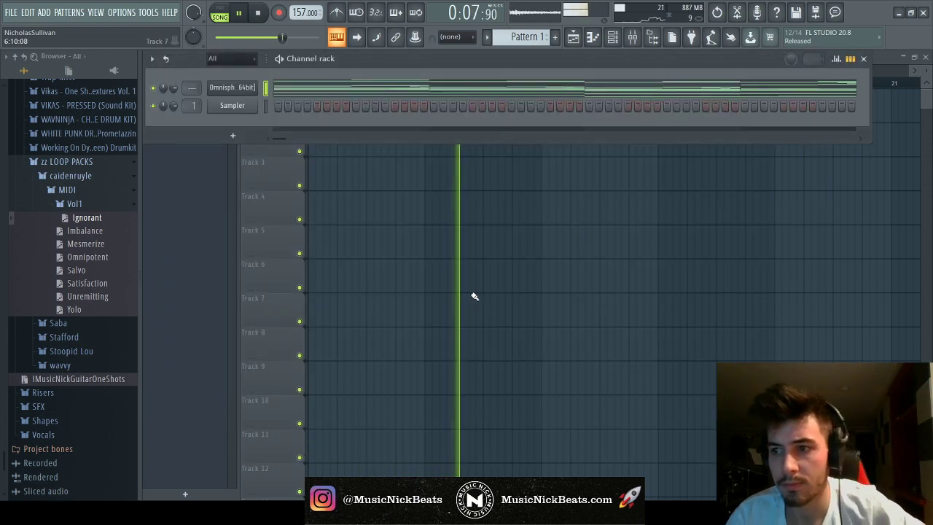
key("F9")
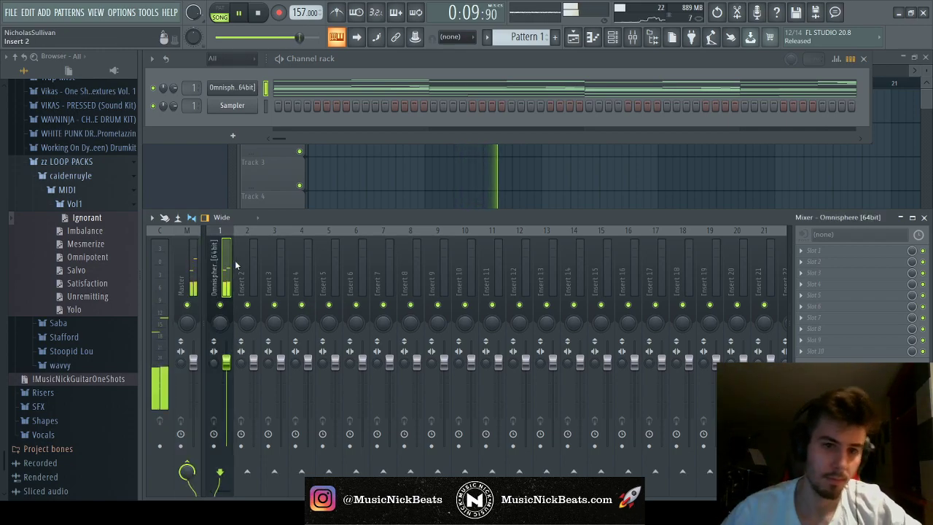
Lower the Omnisphere mixer track's volume and add Fruity parametric EQ 2 with the lows cut below about 139 Hz
left_click_drag(226, 360, 226, 370)
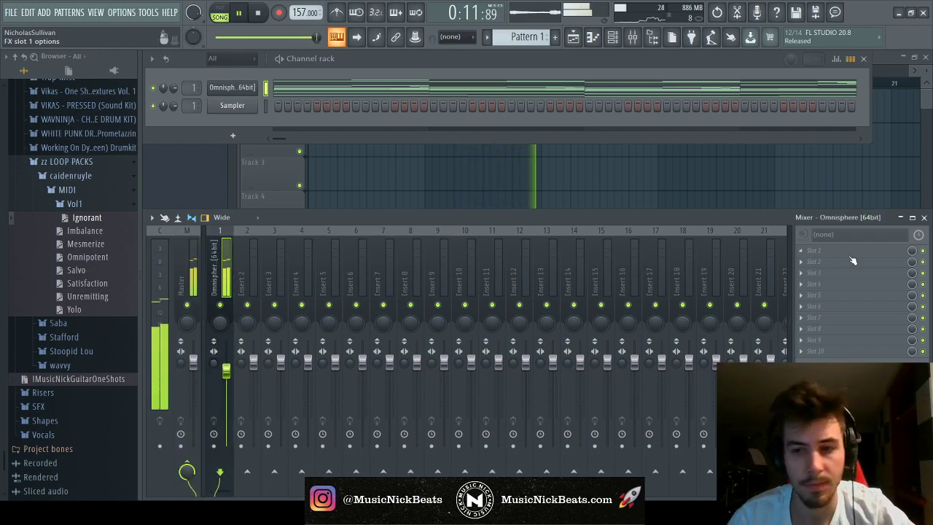
key("space")
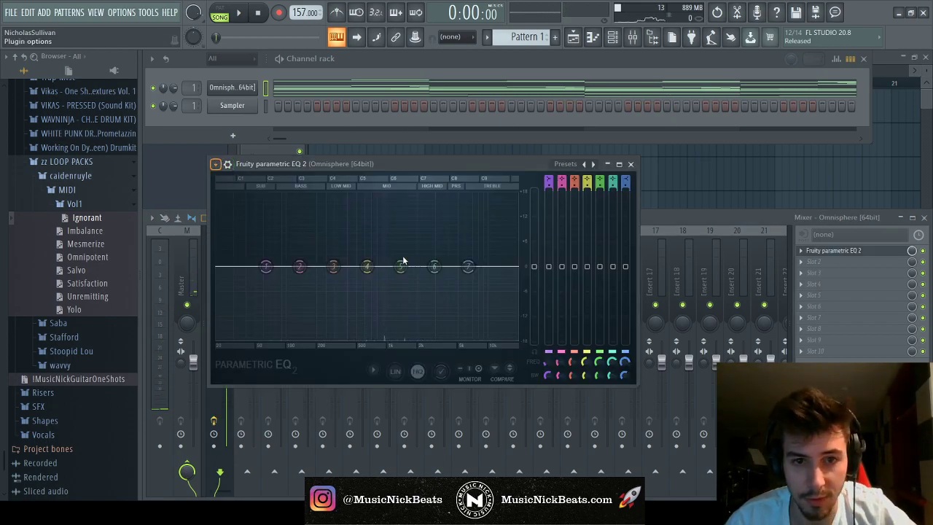
key("space")
left_click_drag(225, 270, 303, 271)
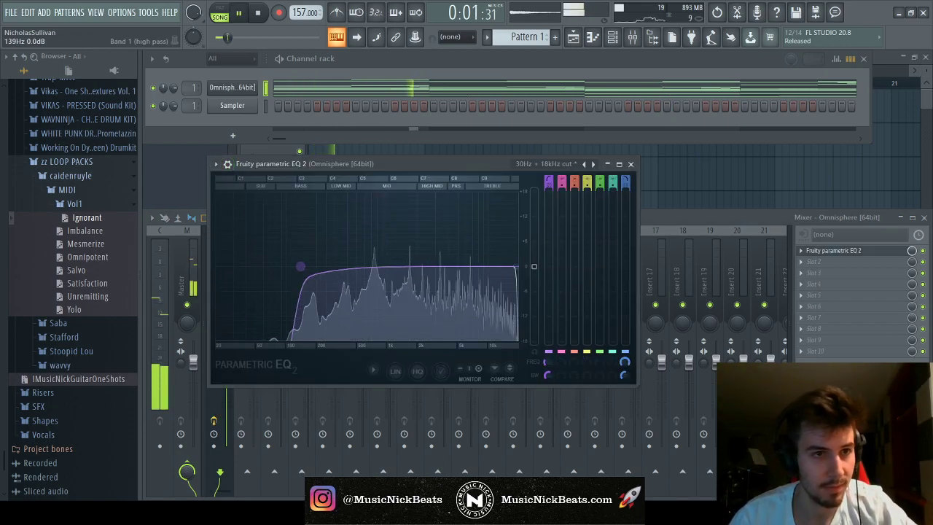
key("Escape")
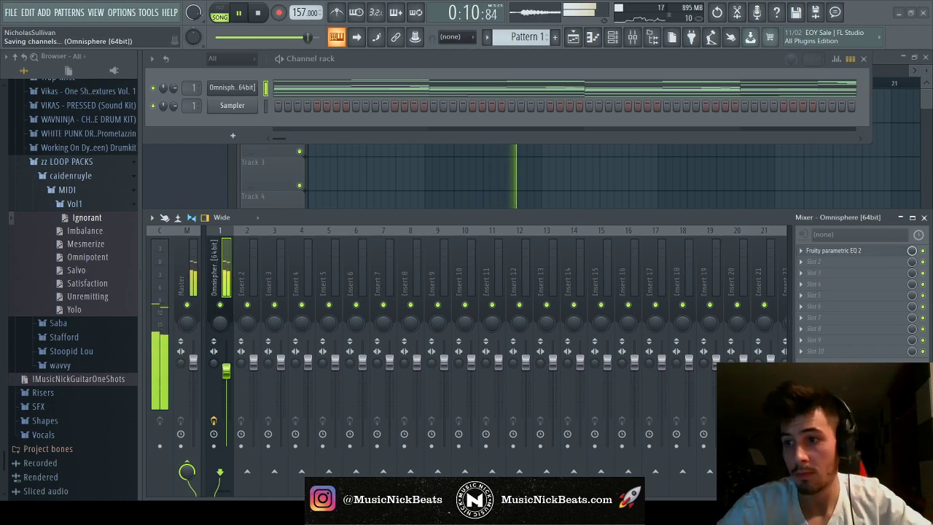
Check the pattern in the playlist, replay the melody from the start and collapse the loop pack folders in the browser
key("space")
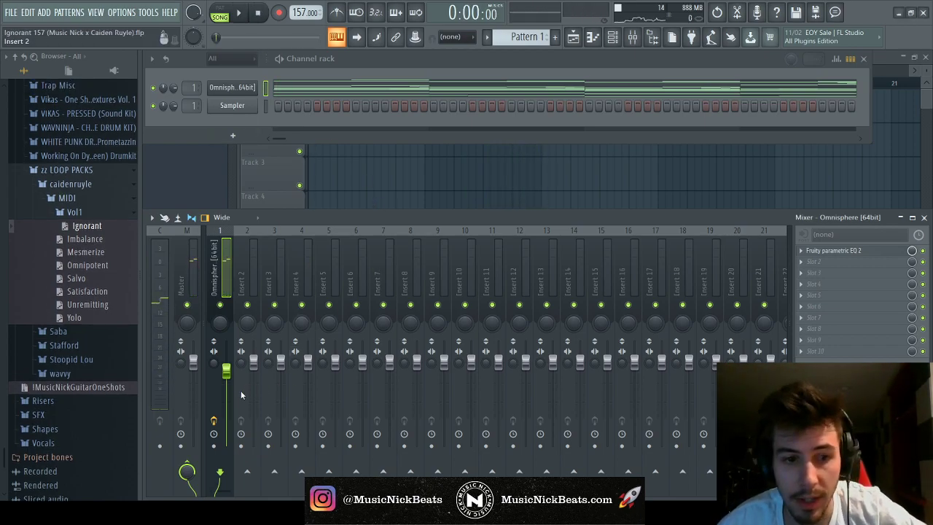
left_click(427, 171)
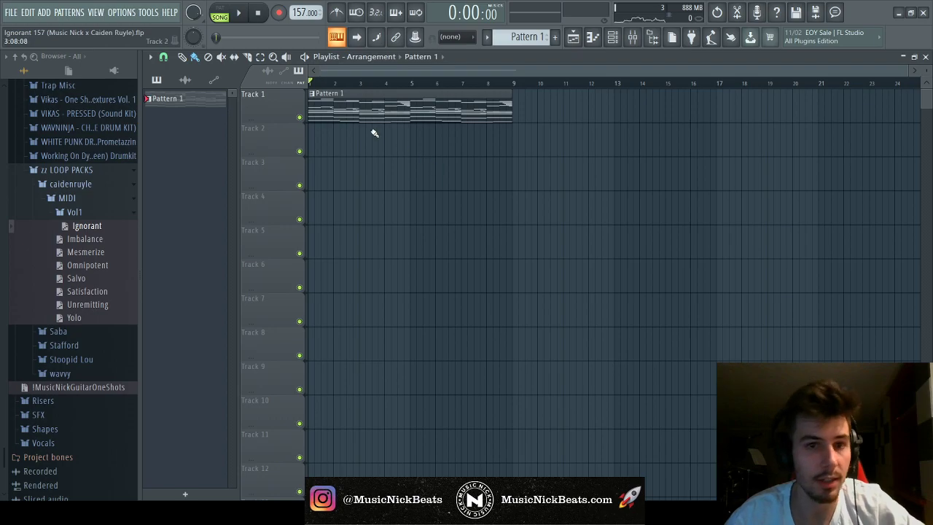
key("F6")
key("F9")
key("space")
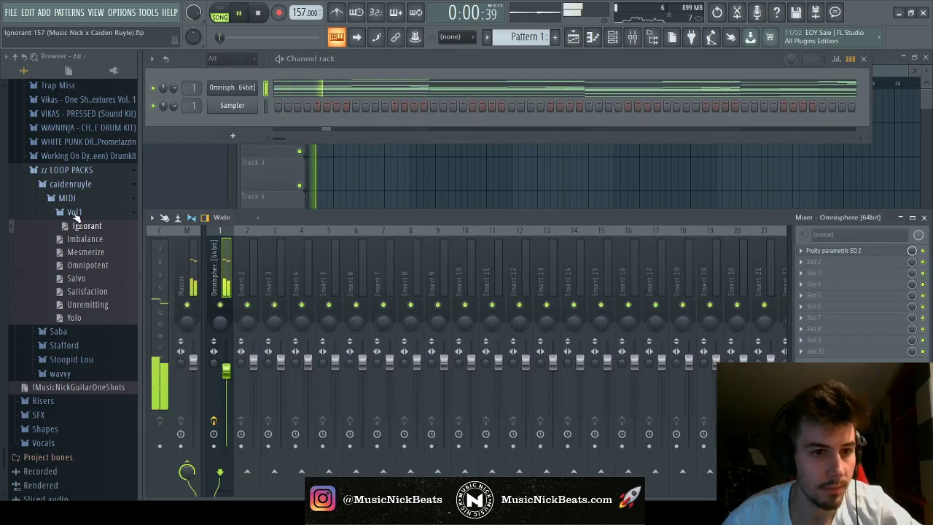
left_click(74, 211)
left_click(80, 202)
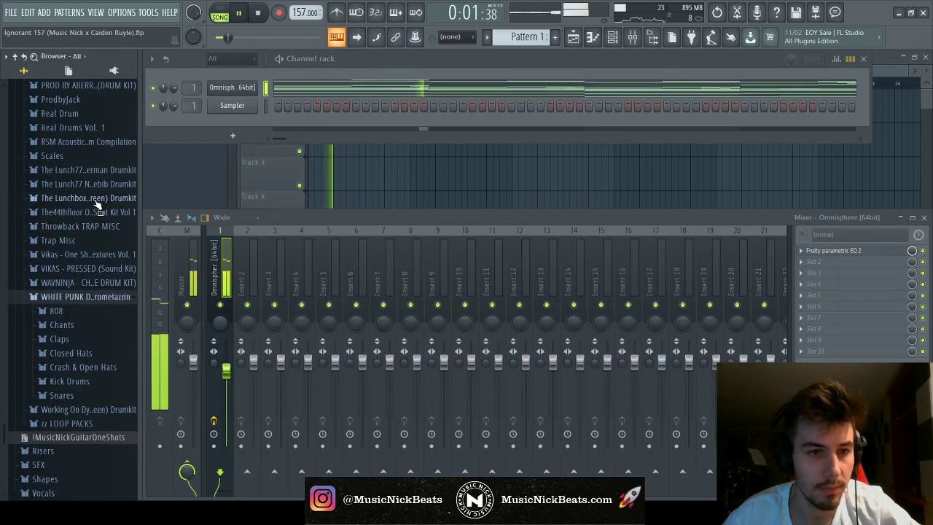
Add an ElectraX channel and load the Synth - Expansion patch from the !Roy Major - Pluto bank
left_click(264, 104)
key("space")
left_click(242, 92)
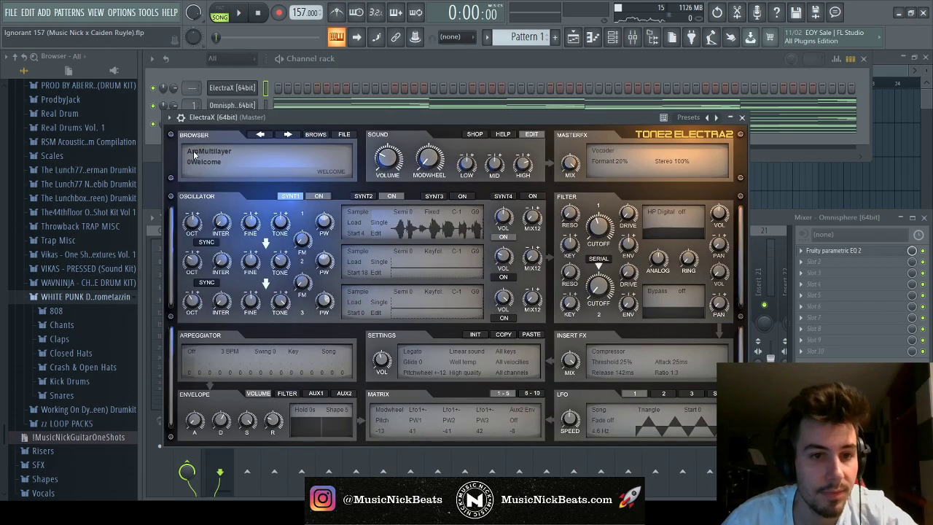
left_click(258, 129)
left_click_drag(258, 119, 254, 101)
left_click(256, 115)
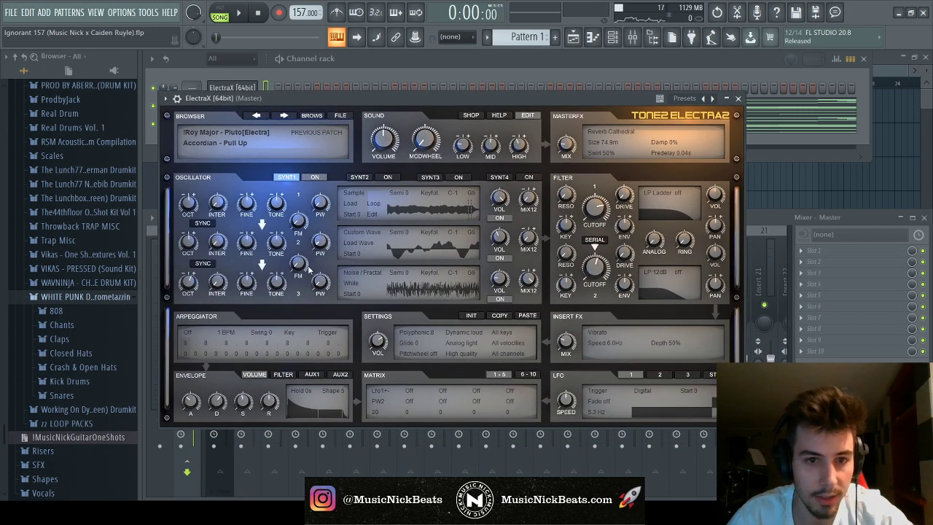
left_click(284, 115)
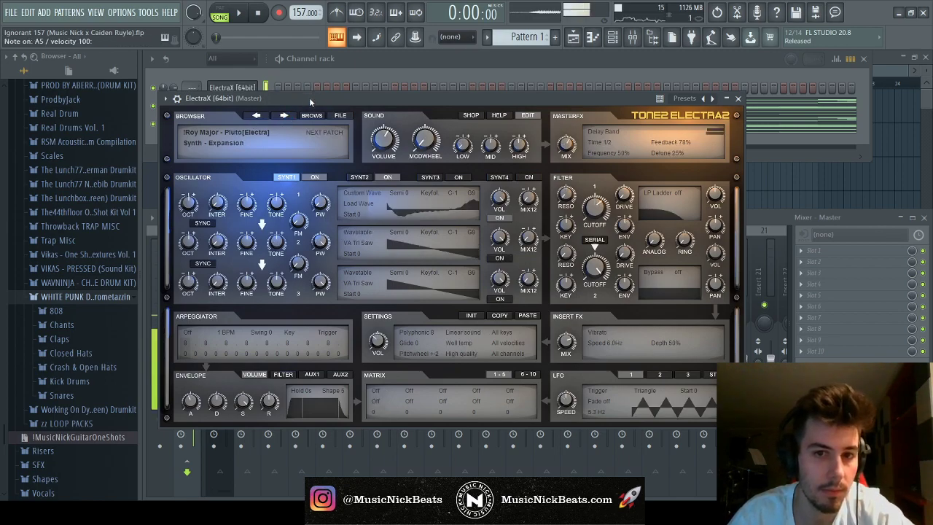
left_click(312, 114)
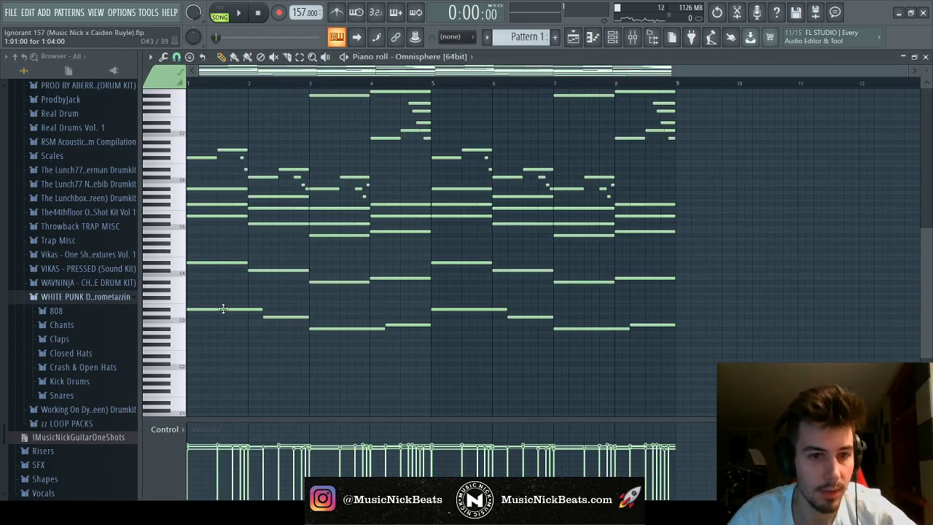
Copy the sustained mid-register chord notes of all eight bars from the Omnisphere piano roll into the ElectraX piano roll
left_click_drag(238, 238, 197, 182)
left_click_drag(293, 241, 280, 201)
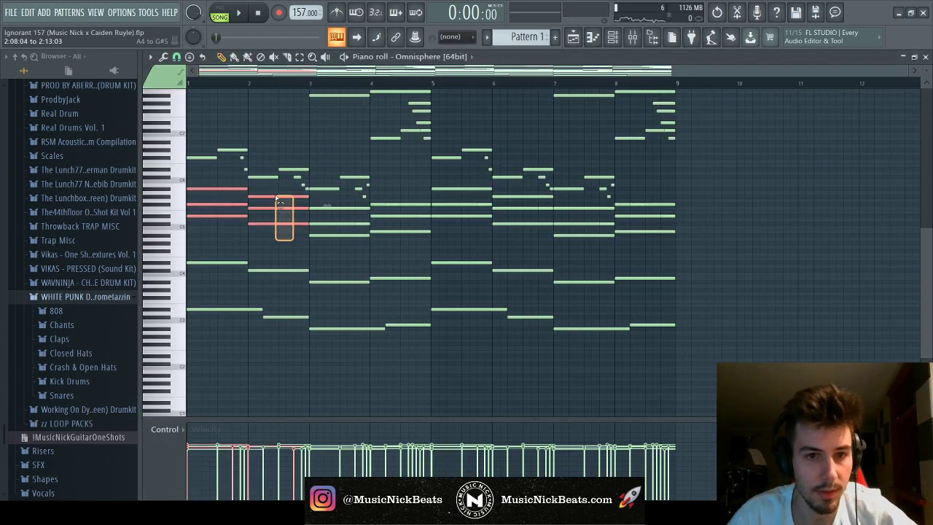
left_click_drag(347, 246, 313, 203)
left_click_drag(409, 242, 401, 201)
left_click_drag(479, 238, 448, 190)
left_click_drag(541, 246, 504, 191)
left_click_drag(611, 255, 575, 199)
left_click_drag(699, 252, 623, 183)
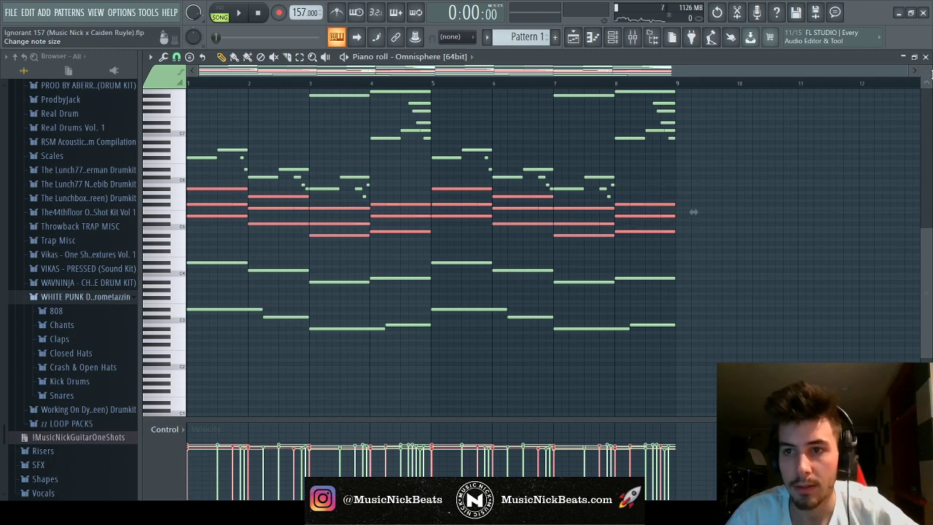
key("F6")
left_click(232, 87)
key("F7")
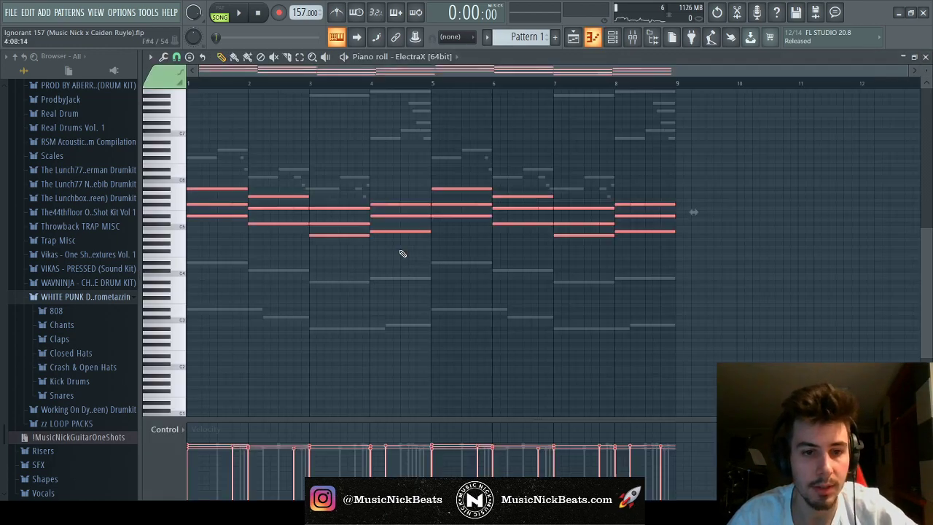
Close the piano roll, route the ElectraX channel to mixer track 2 and solo that track
left_click(925, 58)
key("F9")
left_click(250, 271)
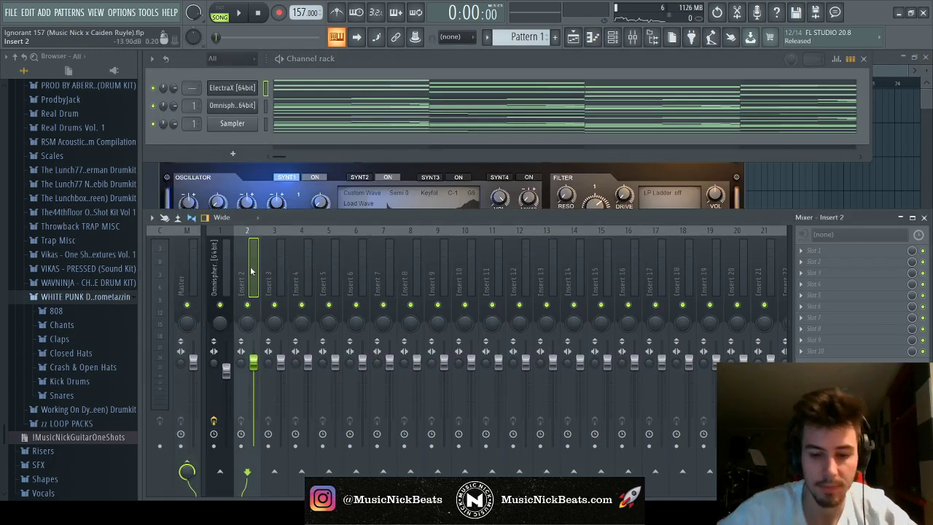
key("ctrl+l")
right_click(248, 307)
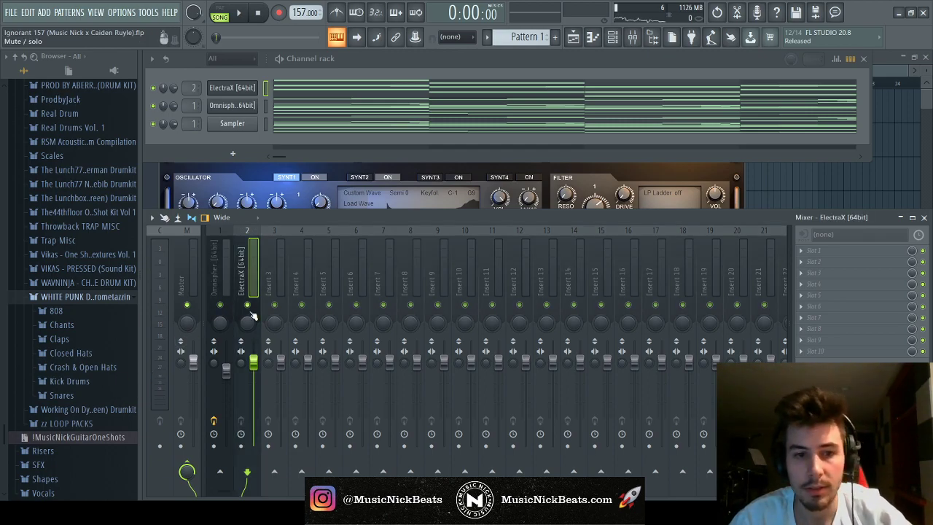
Switch ElectraX to the Synth - Flood patch and play the chords with it
key("space")
left_click(244, 190)
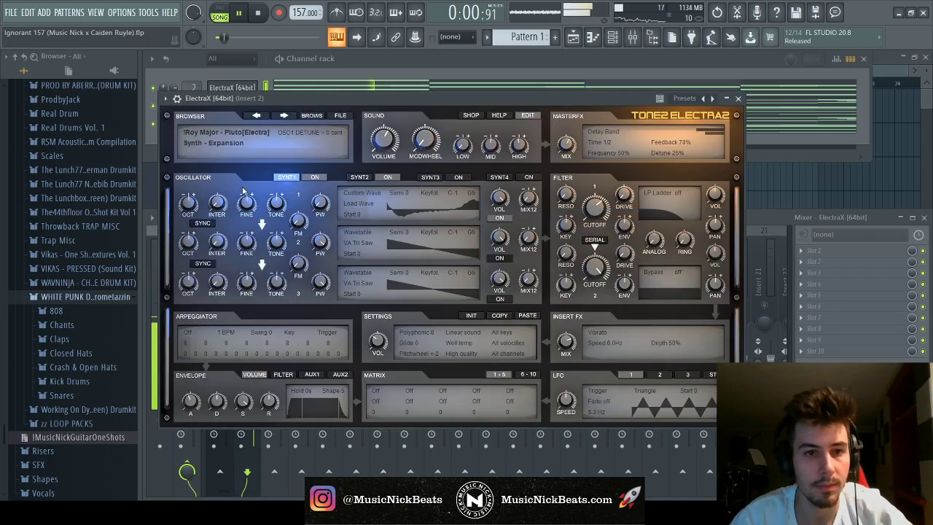
left_click(284, 115)
left_click(255, 16)
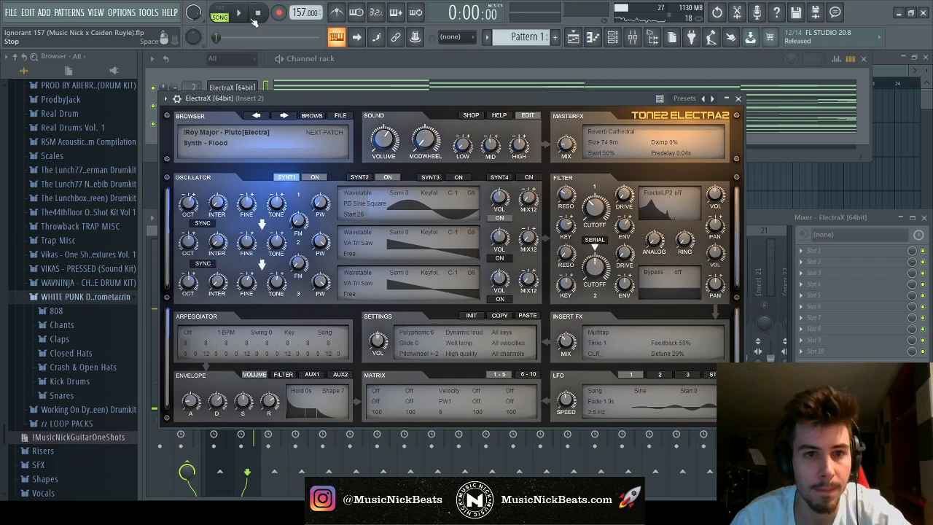
key("space")
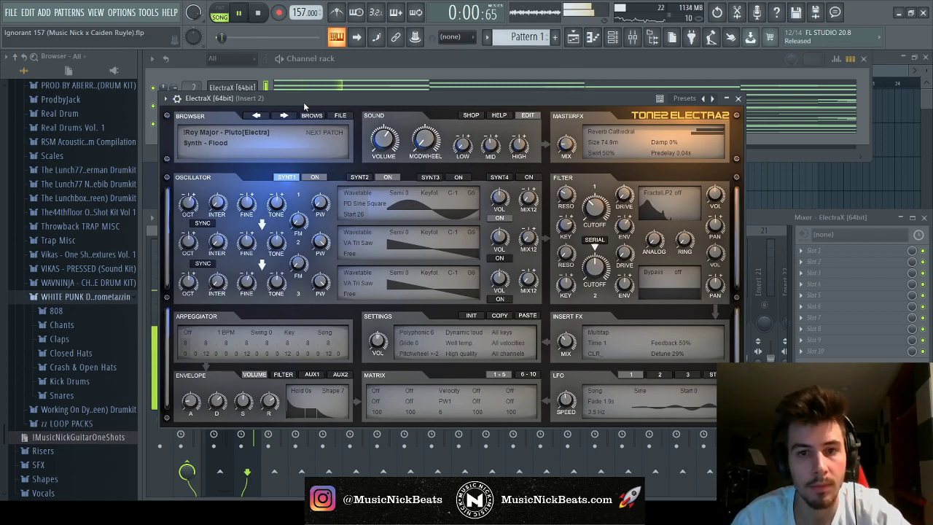
Close ElectraX, balance the Omnisphere and ElectraX mixer tracks at lower volumes and restore all tracks from solo
key("Escape")
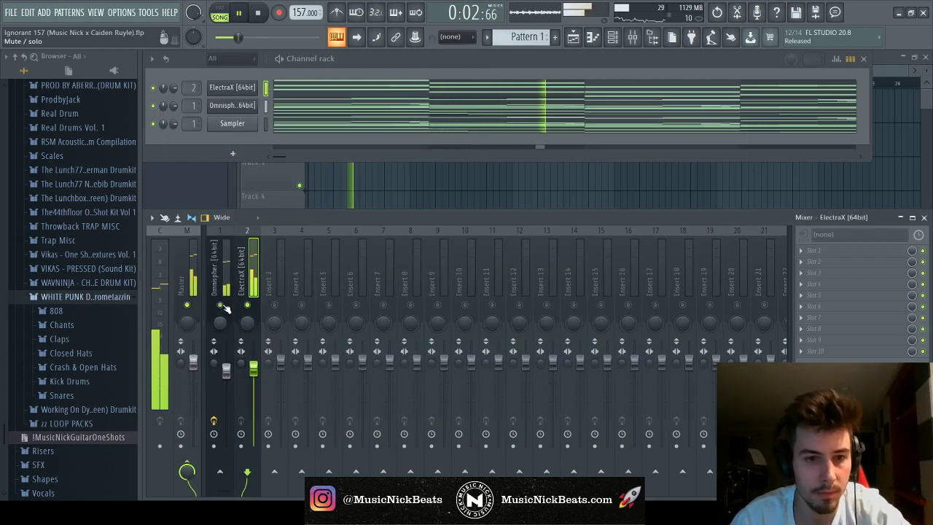
left_click(226, 386)
left_click_drag(253, 365, 253, 372)
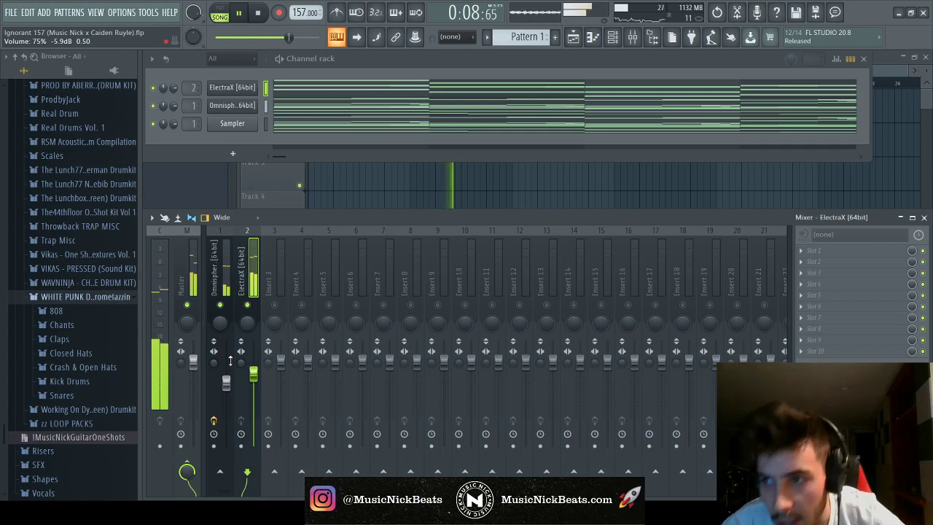
left_click(259, 14)
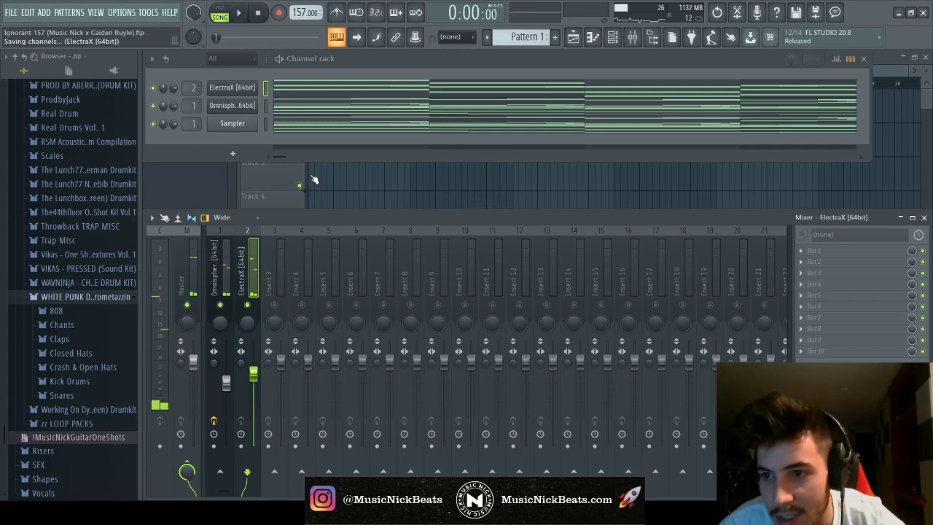
right_click(247, 305)
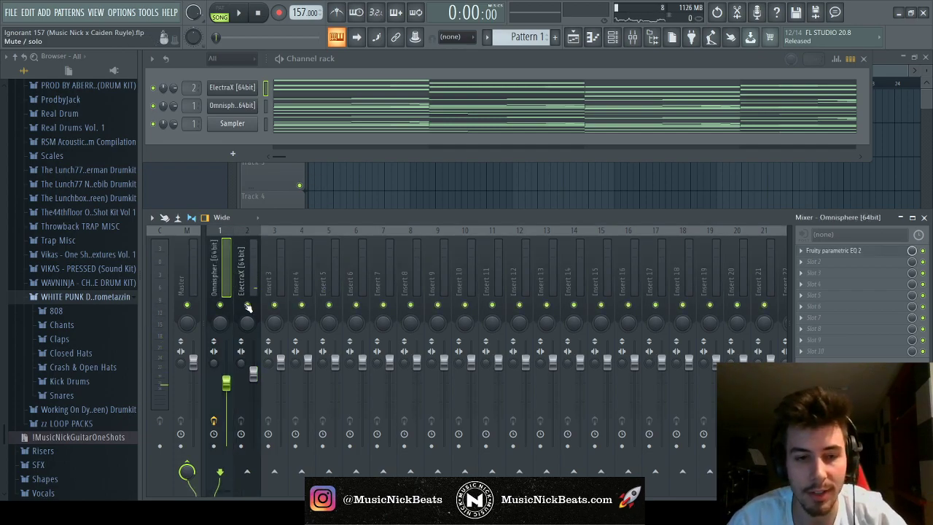
Play both melody layers together and add a Purity instrument channel
key("space")
left_click(75, 295)
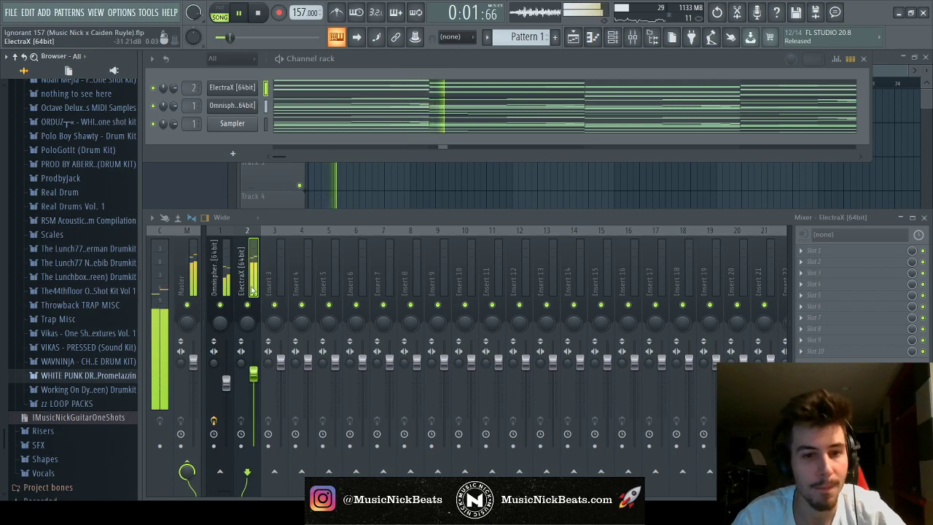
left_click(226, 273)
scroll(91, 283, "up", 3)
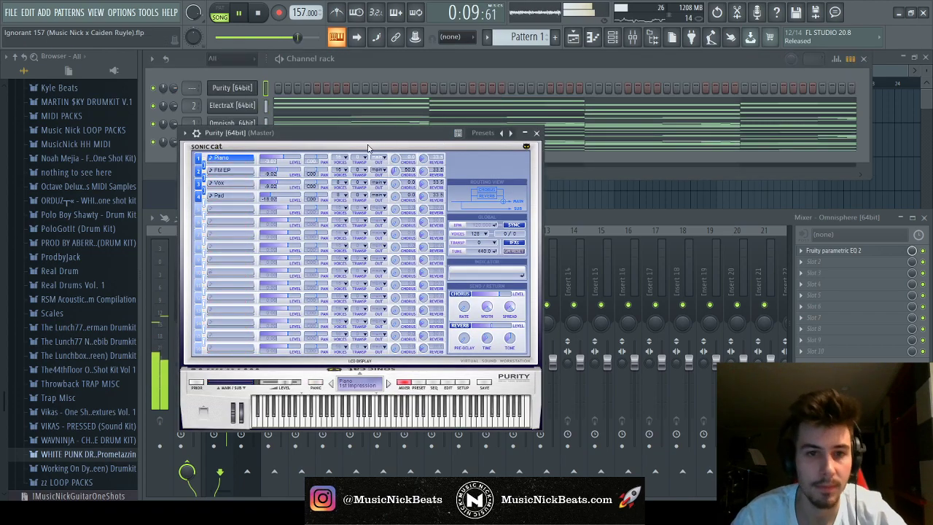
key("space")
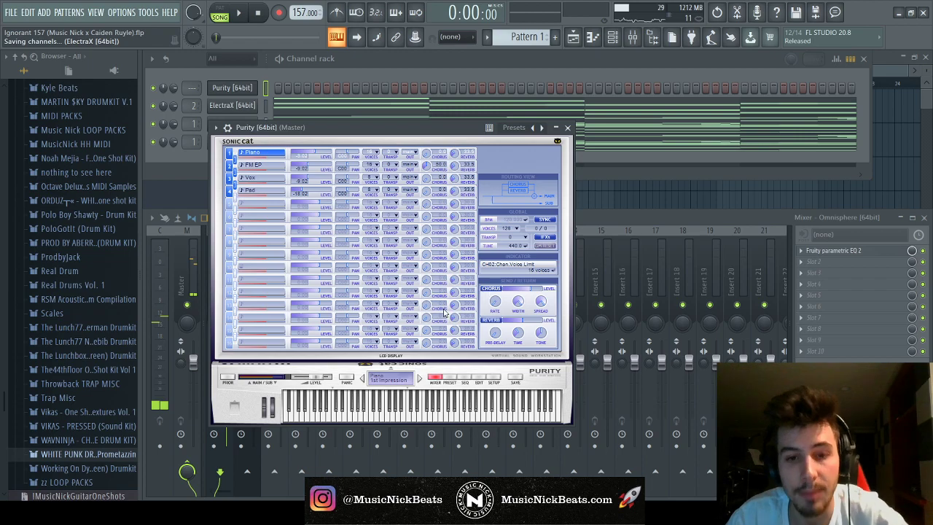
Browse Purity's Bell & Perc presets and load Sine Lead from the Lead Synth category
left_click(449, 376)
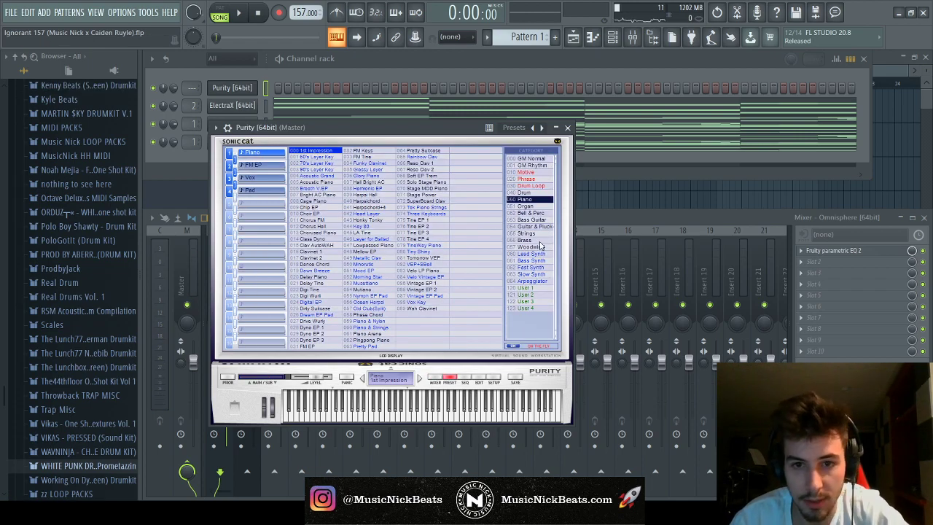
left_click(539, 213)
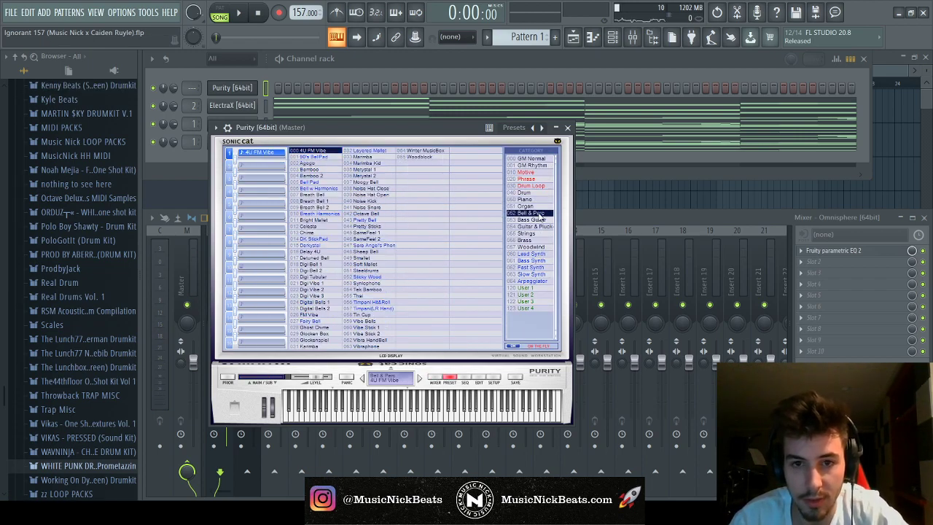
left_click(532, 254)
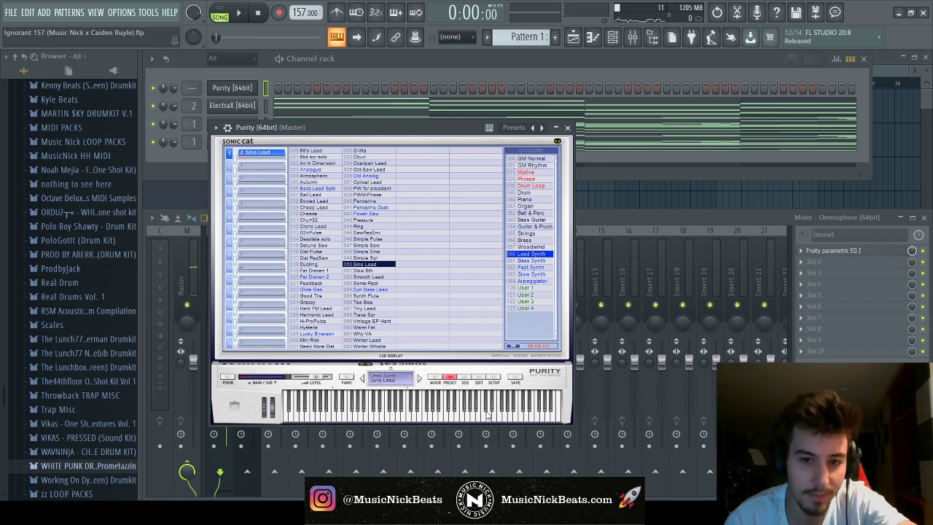
Audition Purity's Simple Sqr, Simple Sine and Simple Saw leads over the melody and load Simple Pulse
key("Up")
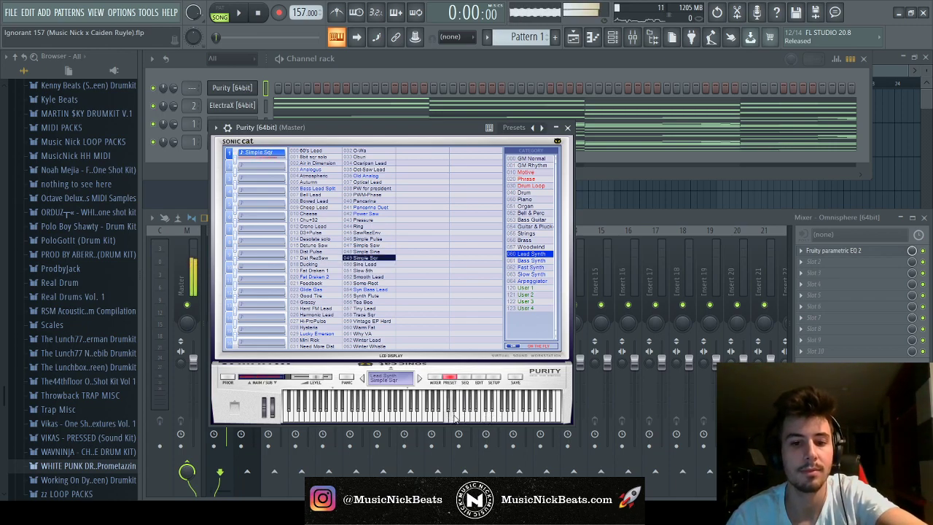
key("space")
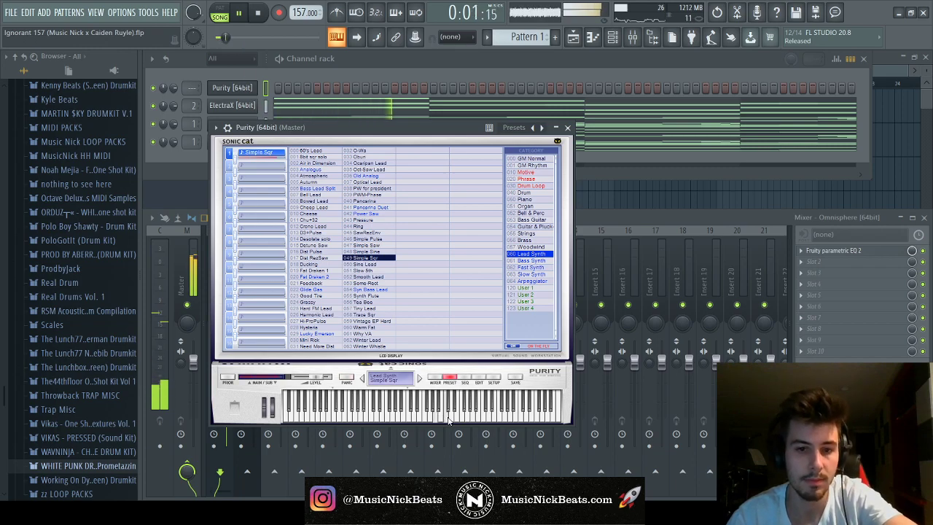
key("Up")
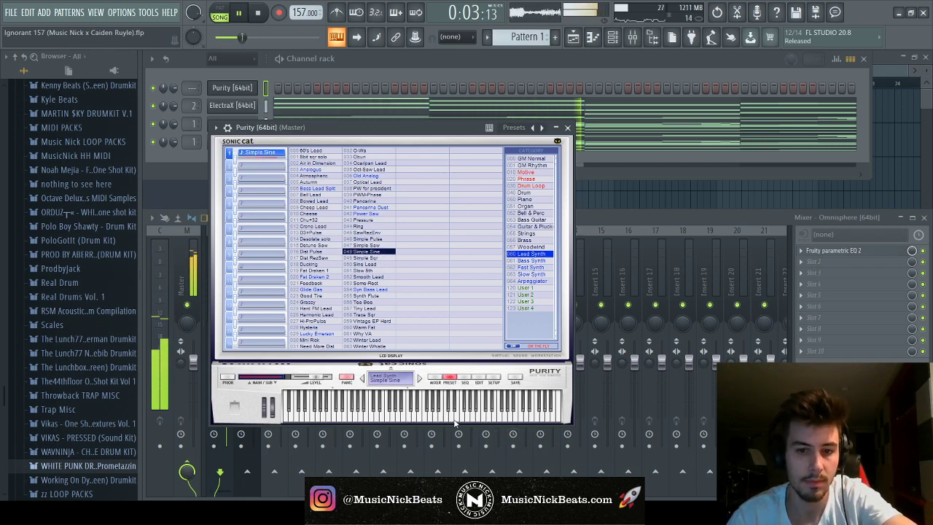
key("Up")
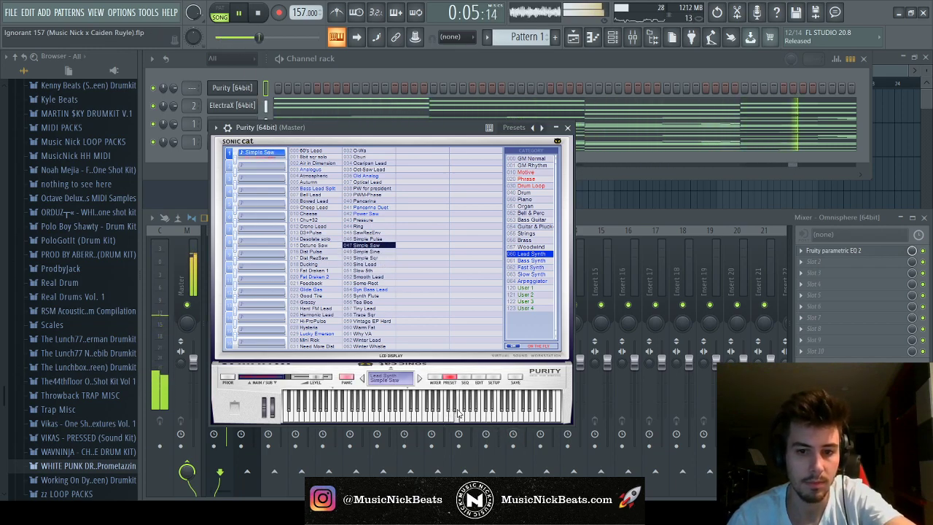
key("Up")
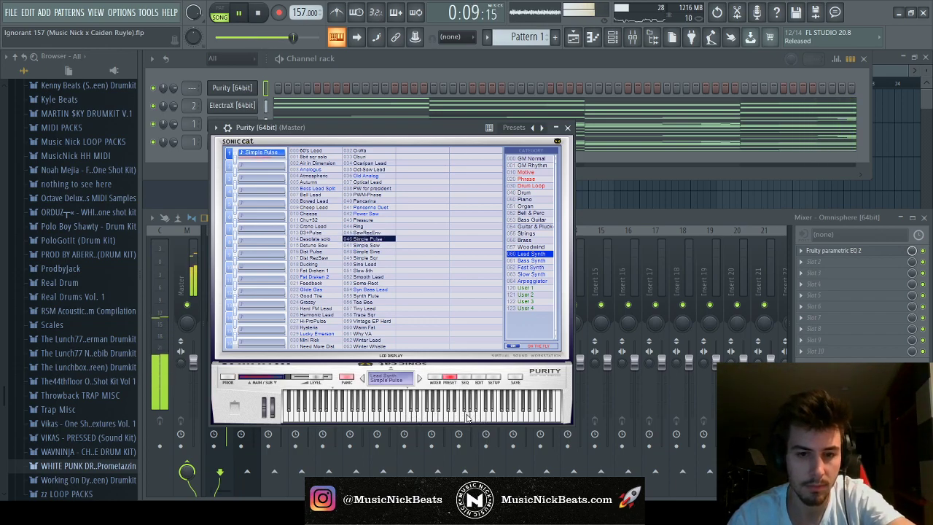
Close Purity, route it to mixer track 3 and lower that track's volume
left_click(567, 127)
left_click_drag(284, 361, 288, 390)
key("space")
key("space")
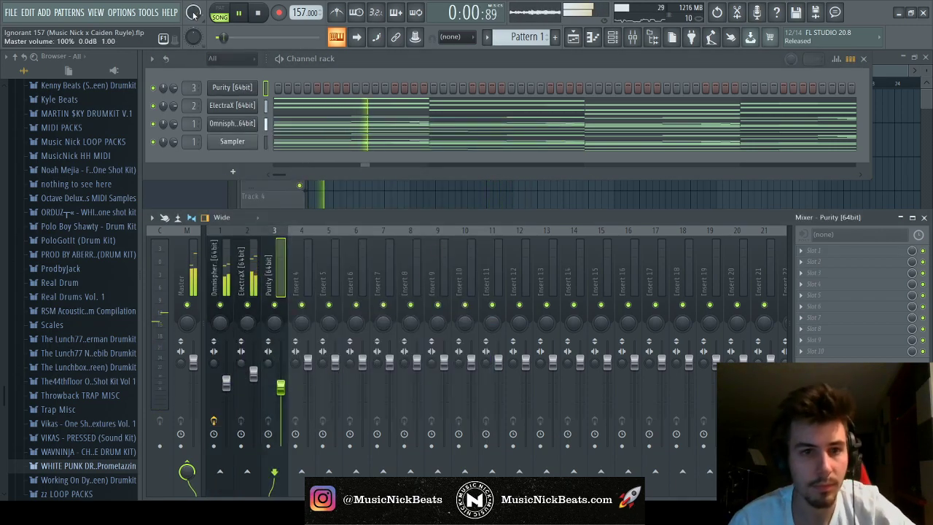
In Purity's piano roll, draw a quarter-bar lead phrase from mid bar 1: G#6, A#5, F#5, F#6, D#6 and C#6
key("F7")
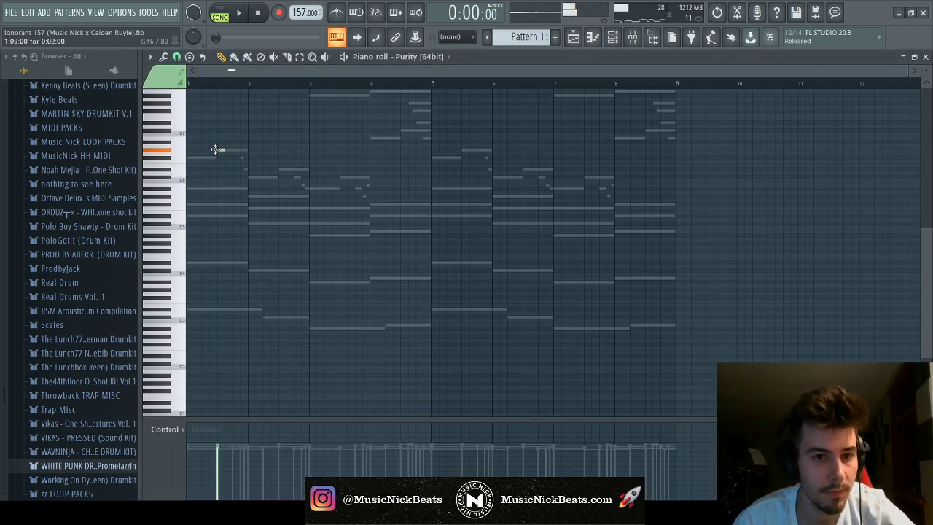
scroll(215, 150, "up", 2)
left_click(214, 150)
left_click(221, 191)
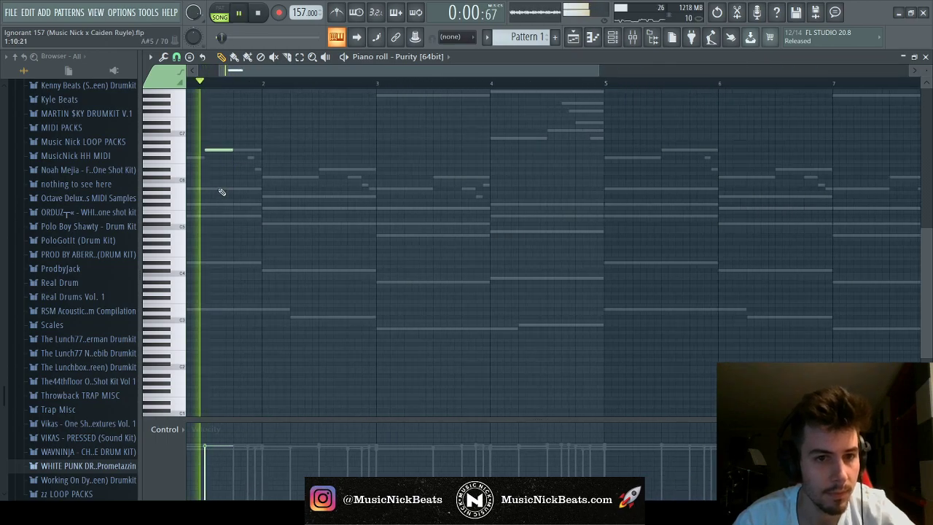
left_click(236, 206)
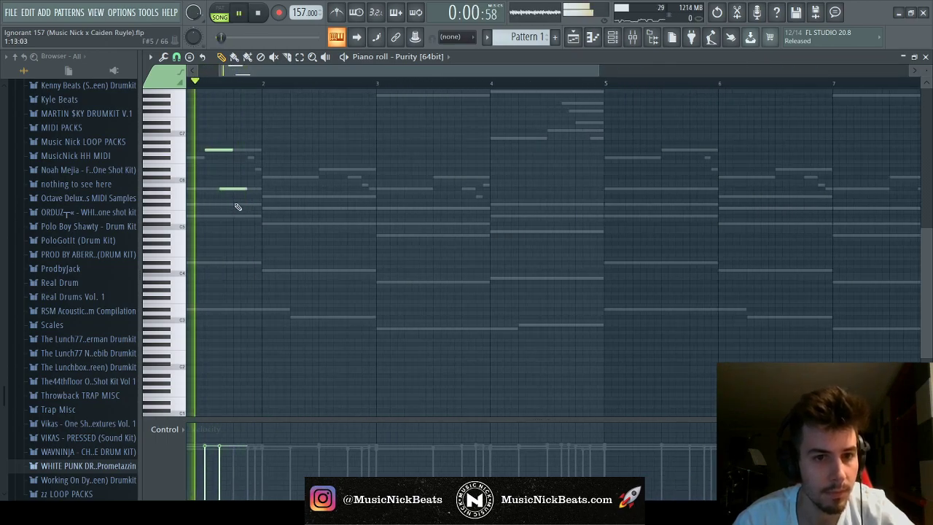
left_click(253, 152)
left_click_drag(258, 153, 258, 159)
left_click(261, 170)
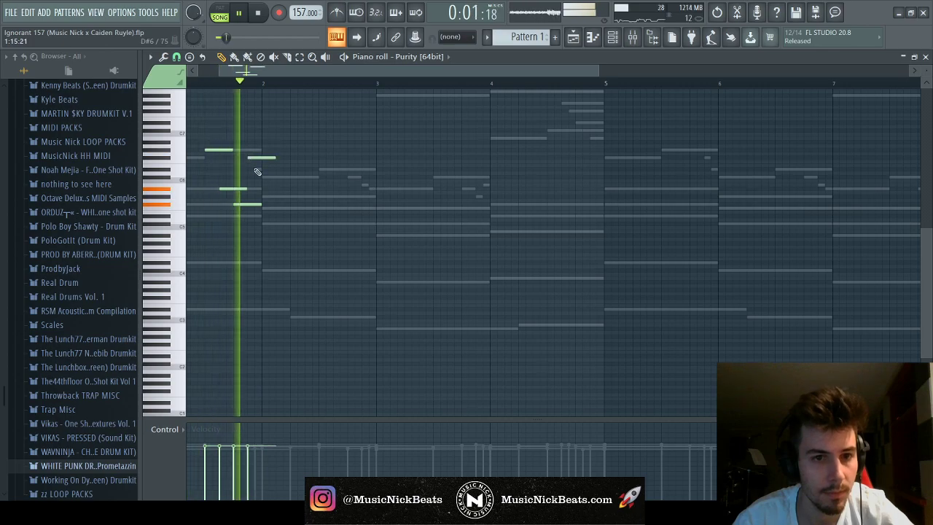
Set the Purity mixer track's volume to 74% and lengthen the lead's last C#6 note to half a bar
key("ctrl+a")
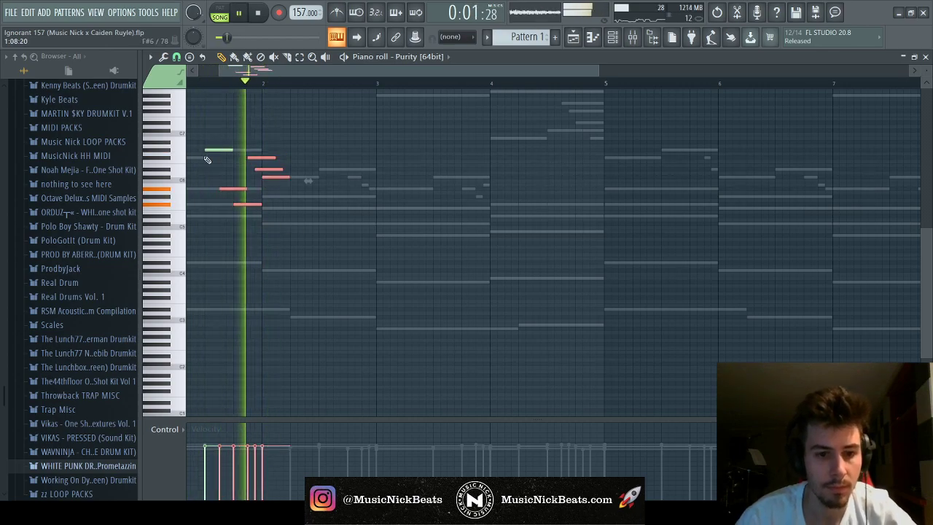
key("space")
key("F6")
key("F9")
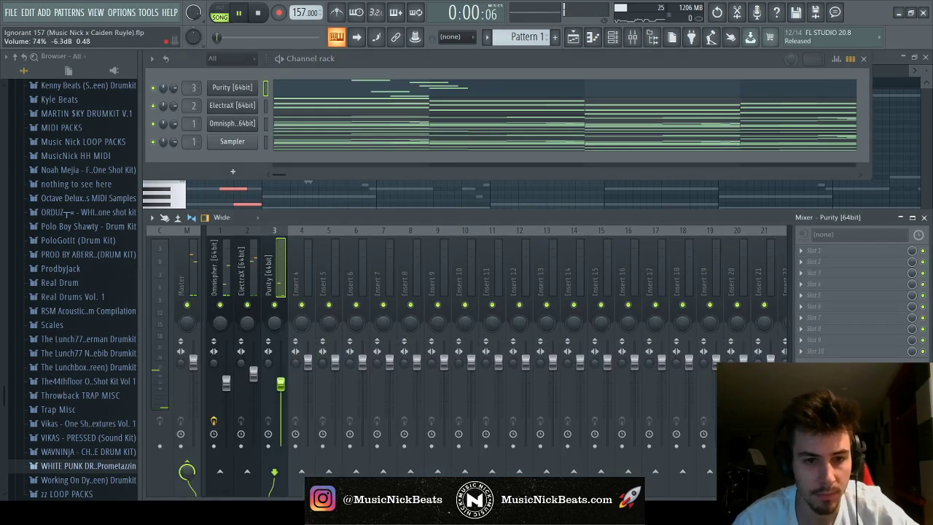
left_click(299, 192)
key("space")
left_click_drag(289, 184, 328, 181)
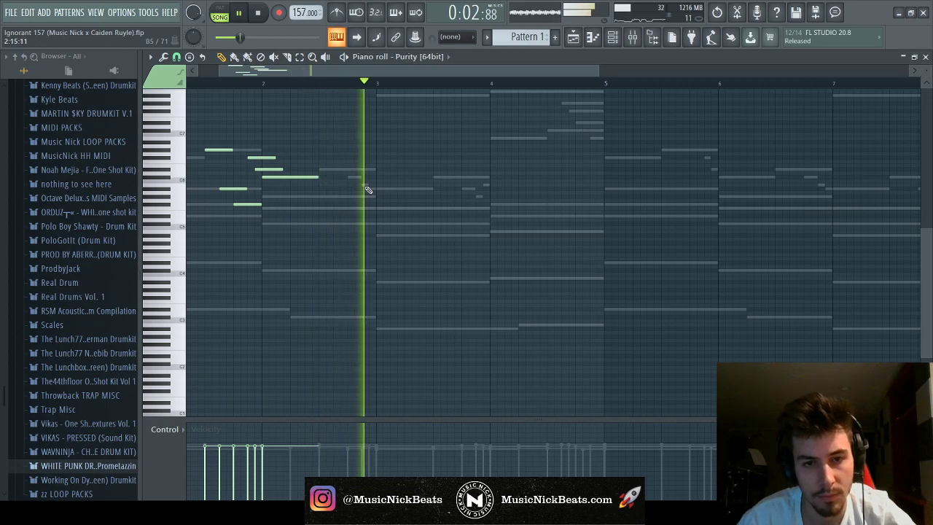
Duplicate the lead phrase into bars 3 and 4, delete the copy's G#6 and add a half-bar F#5 in bar 4
key("ctrl+b")
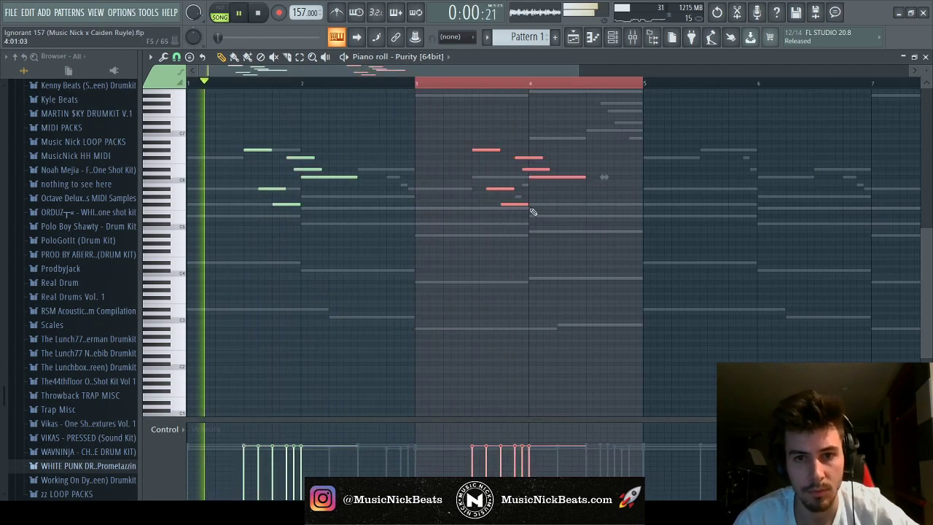
right_click(484, 150)
scroll(569, 224, "down", 1)
scroll(569, 225, "down", 1)
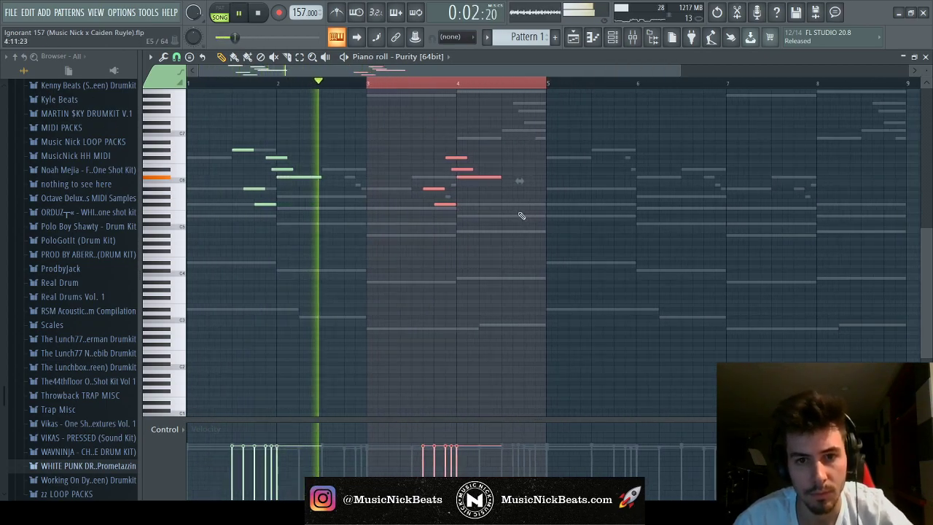
left_click(481, 176)
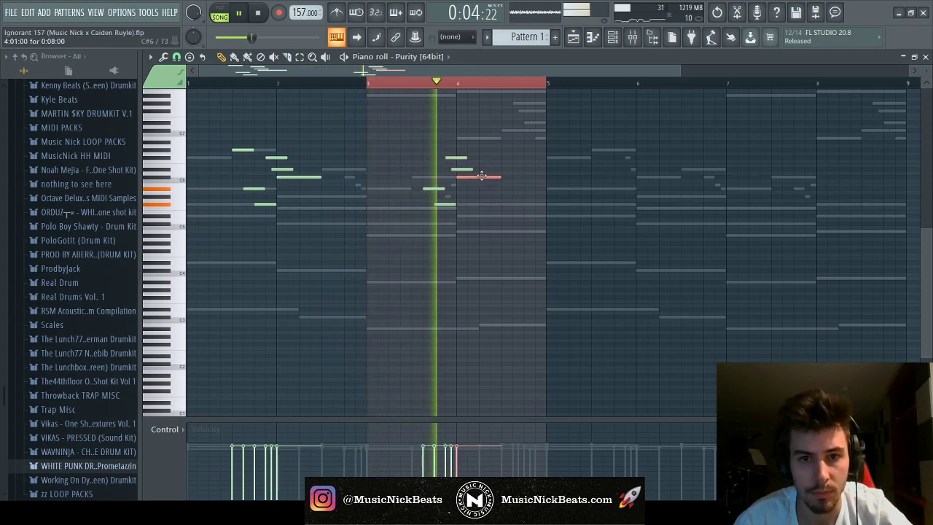
key("space")
left_click(480, 203)
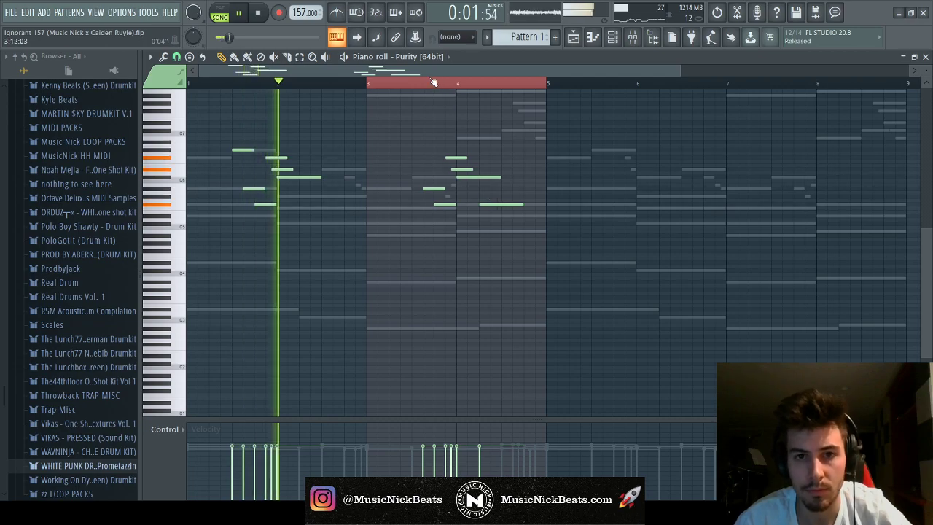
key("space")
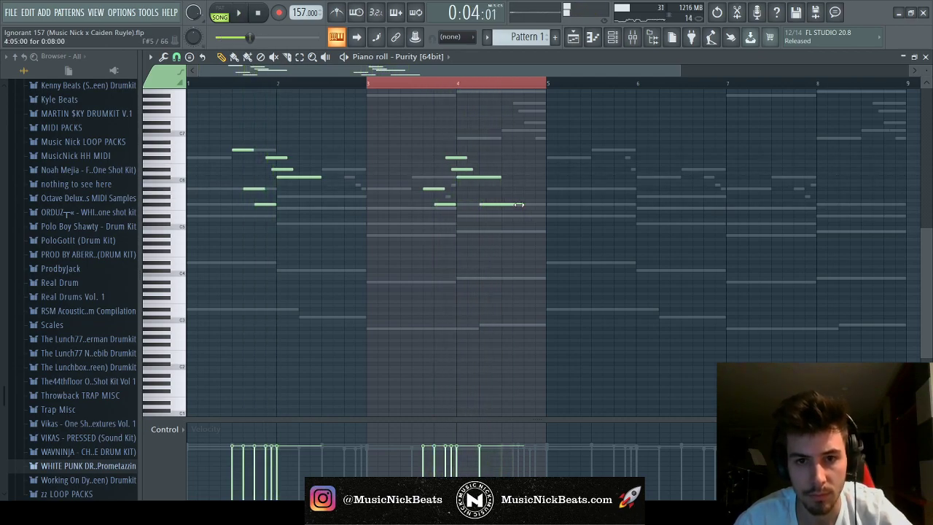
Close the bar 4 phrase with a half-bar D#5 note, trying a short B4 note beneath it and deleting that one
left_click(502, 216)
left_click(524, 232)
key("space")
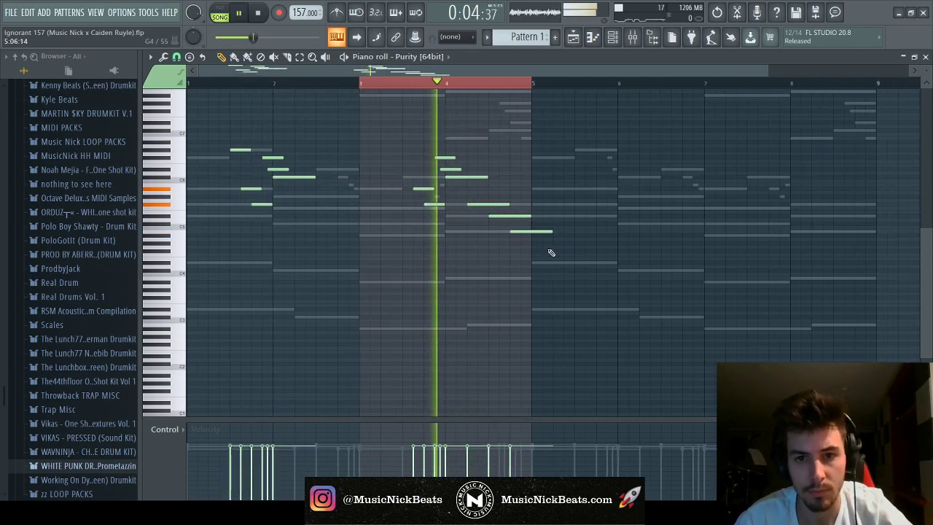
scroll(456, 231, "down", 1)
left_click_drag(481, 232, 465, 232)
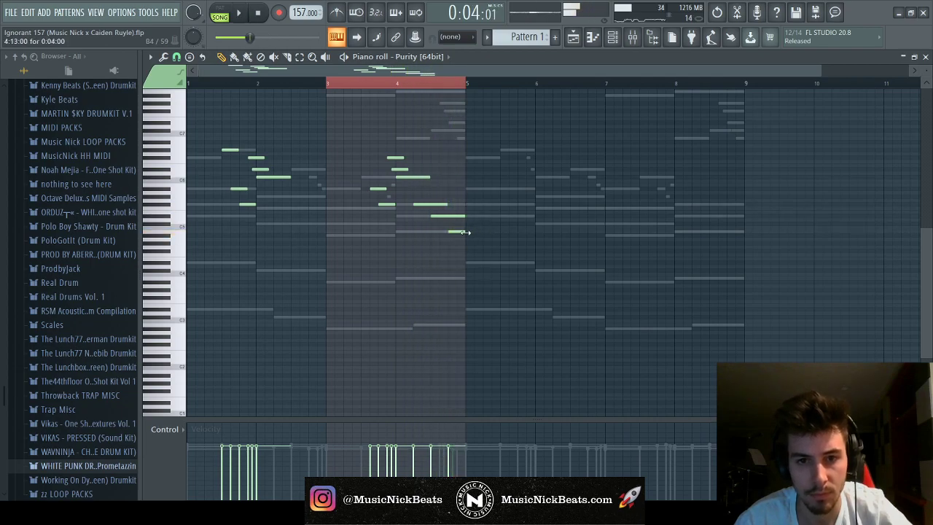
right_click(462, 216)
right_click(455, 232)
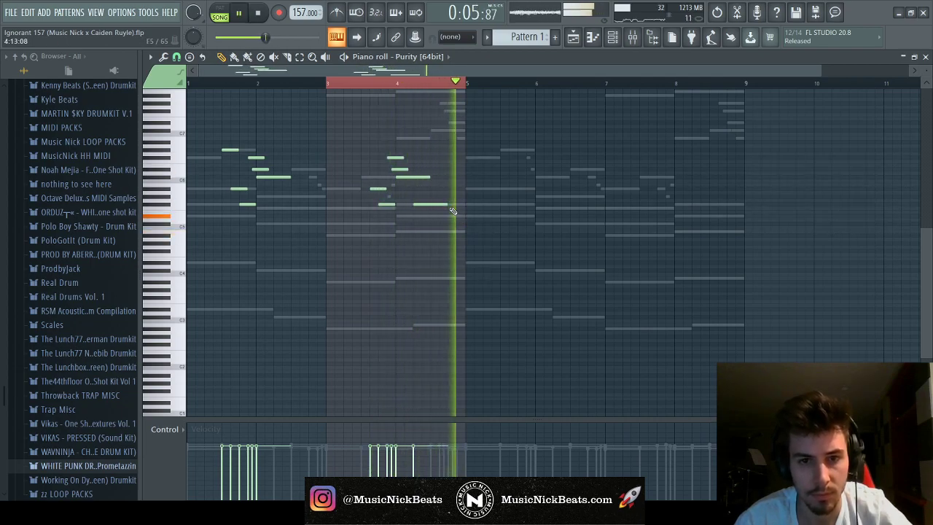
left_click(452, 216)
key("space")
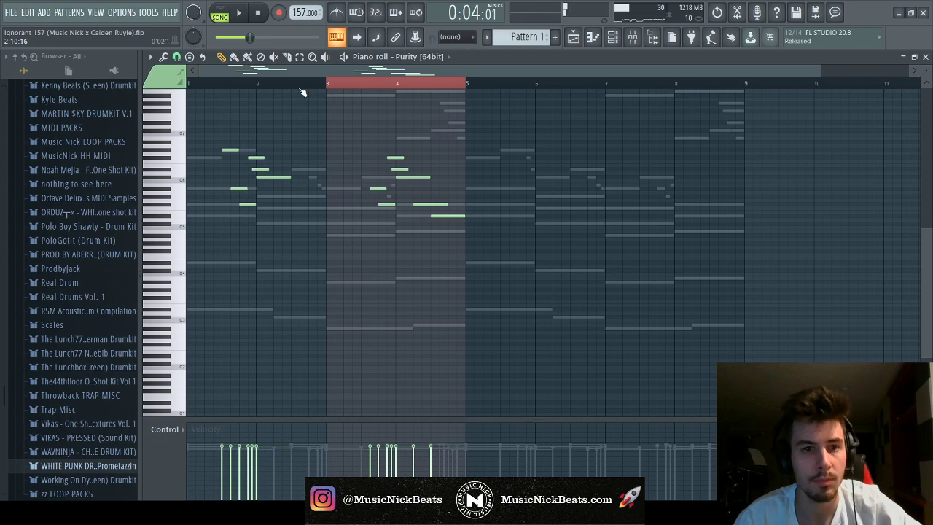
Duplicate the four-bar lead into bars 5 to 8 and vary the velocities of its notes
key("ctrl+b")
key("ctrl+a")
key("space")
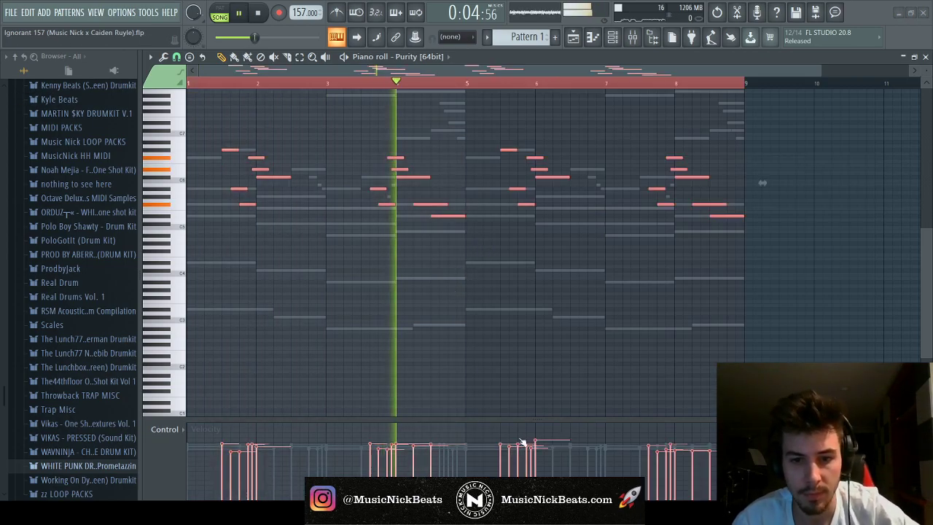
key("ctrl+d")
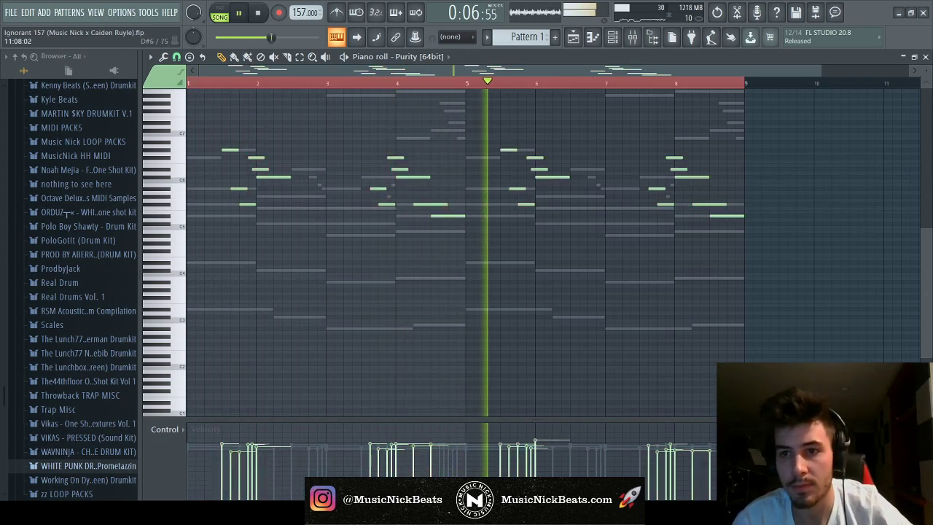
Play all melody layers together and raise the Purity mixer track's volume to 82%
key("F7")
key("F9")
key("space")
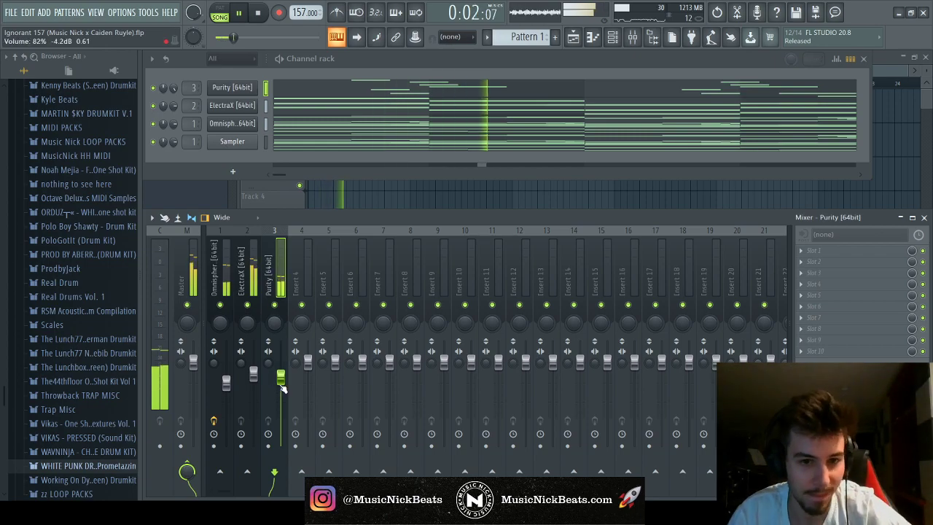
Solo the ElectraX track and set the high-pass band of its Fruity parametric EQ 2 to 166 Hz
left_click(247, 277)
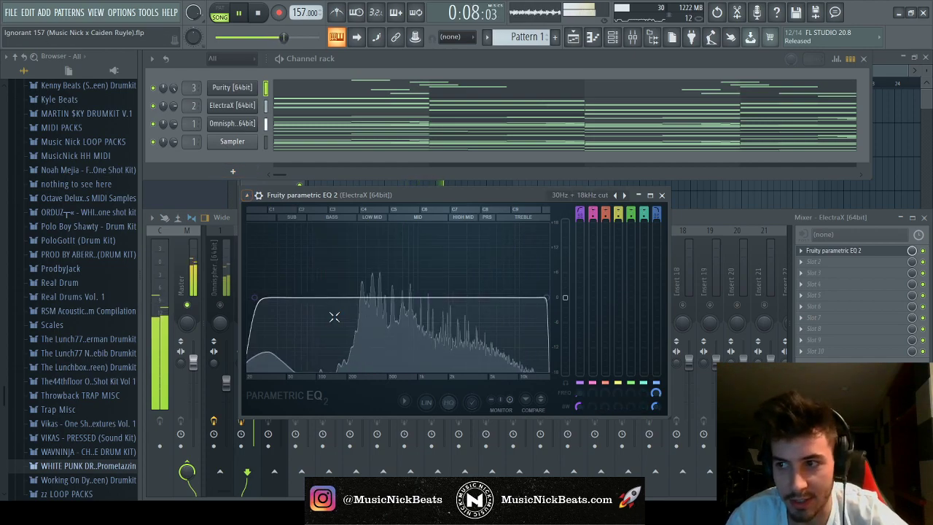
left_click_drag(255, 298, 345, 302)
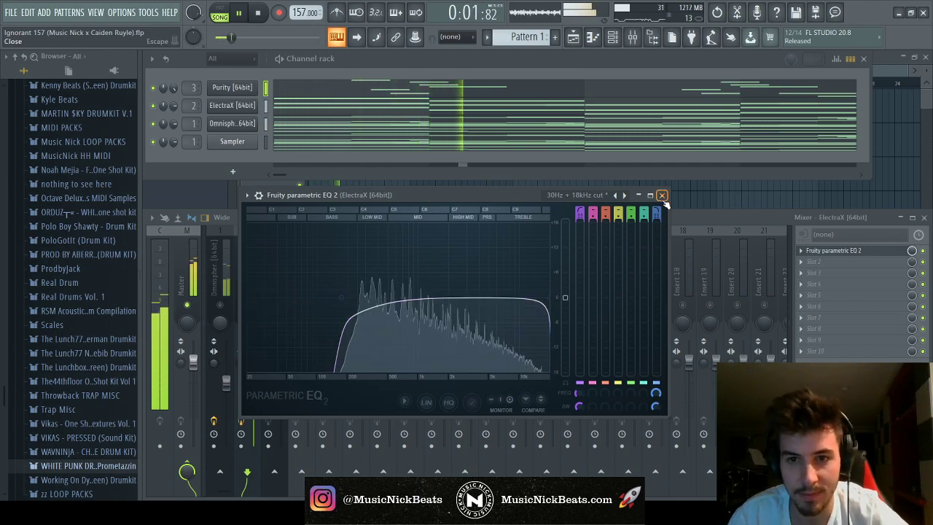
left_click_drag(345, 302, 339, 298)
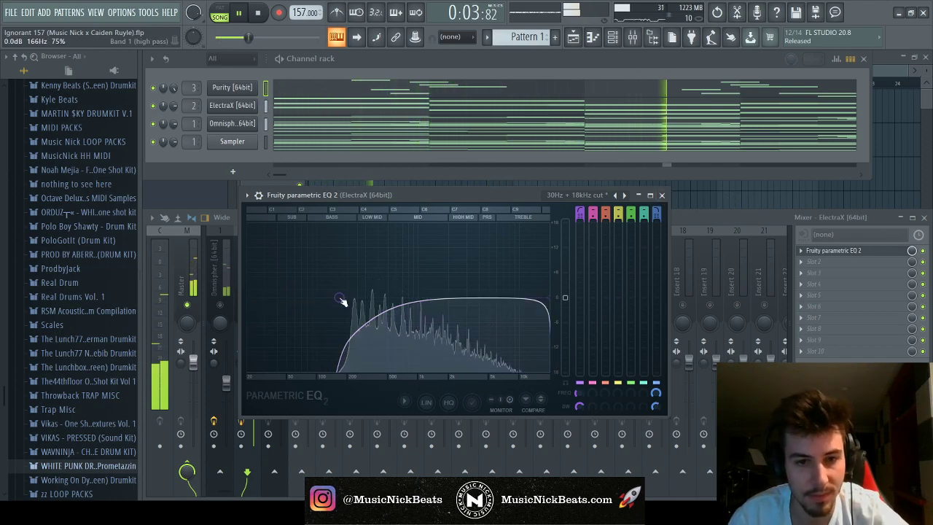
Move ElectraX's parametric EQ to effect slot 2 and load the Soundtoys EffectRack in slot 1
left_click(830, 251)
left_click_drag(831, 251, 821, 267)
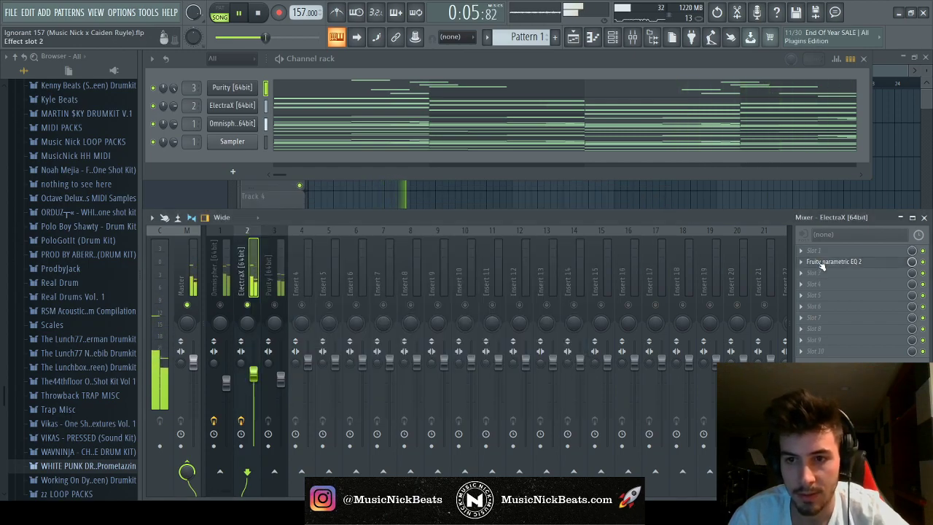
key("space")
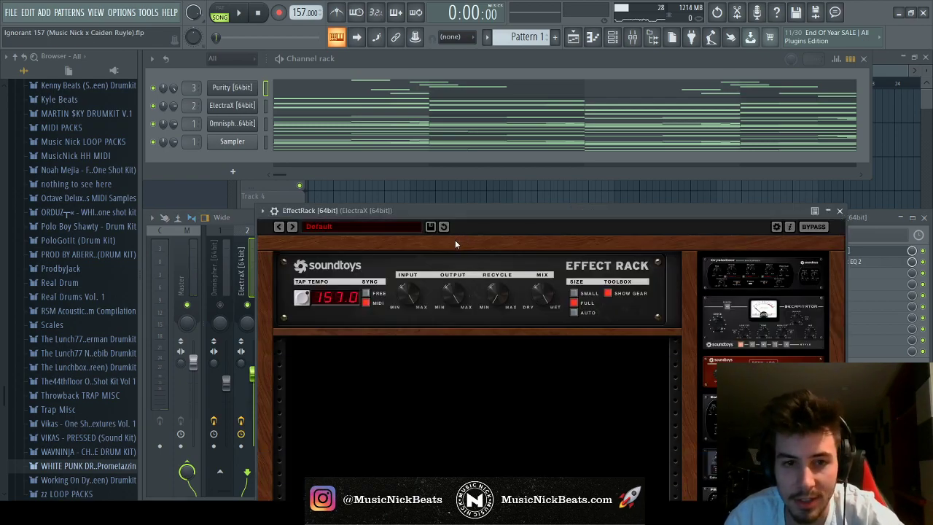
left_click_drag(430, 209, 372, 49)
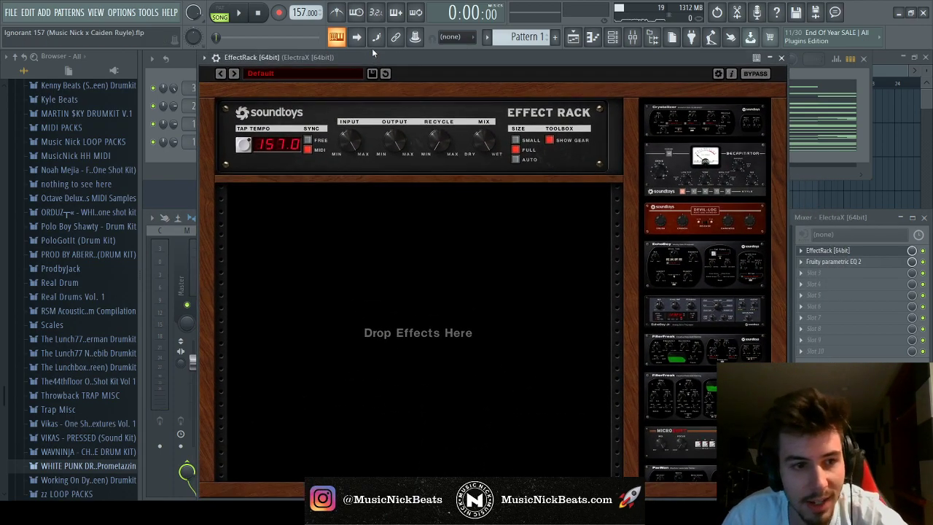
Try EchoBoy in the effect rack, remove it and add PanMan instead
left_click_drag(703, 264, 395, 251)
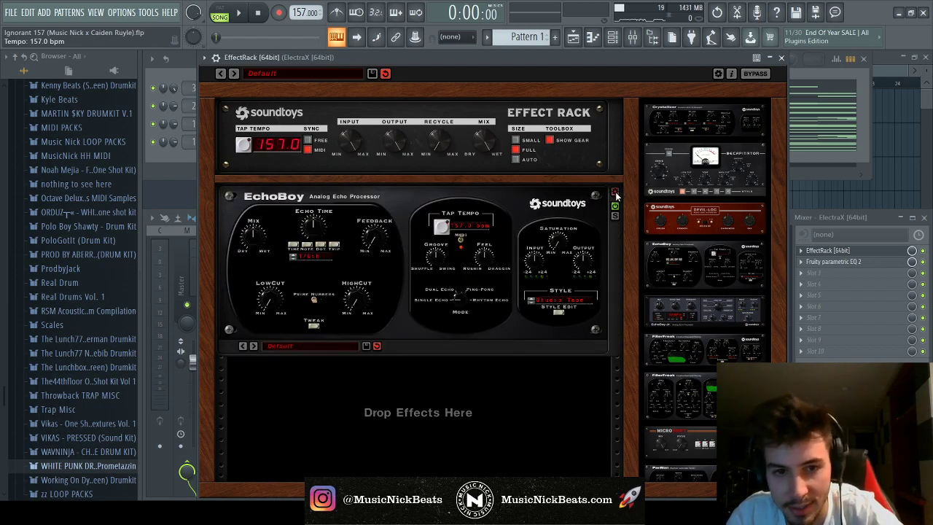
left_click_drag(568, 268, 239, 272)
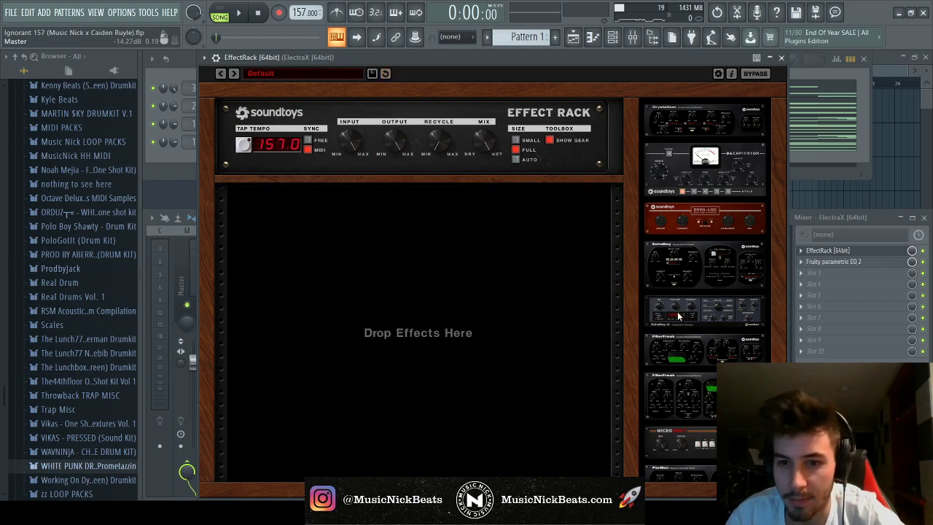
scroll(678, 315, "down", 5)
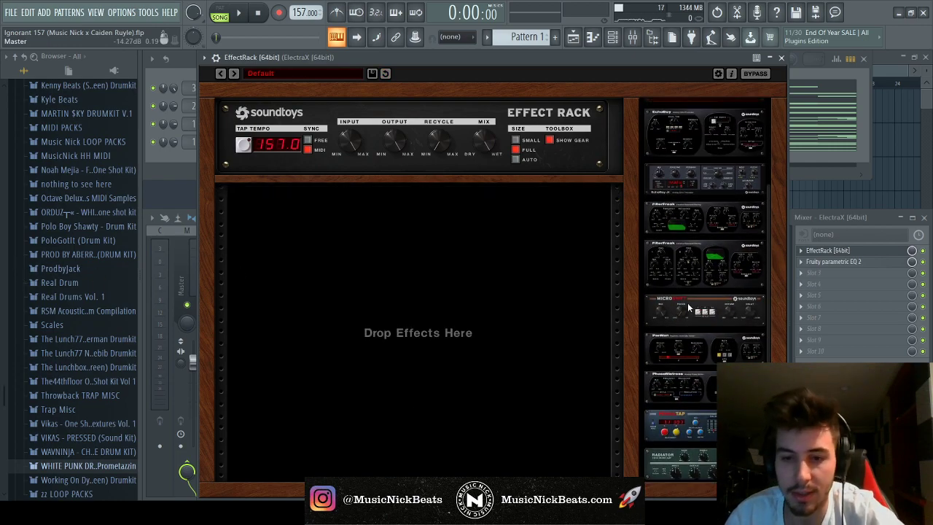
left_click_drag(634, 342, 442, 263)
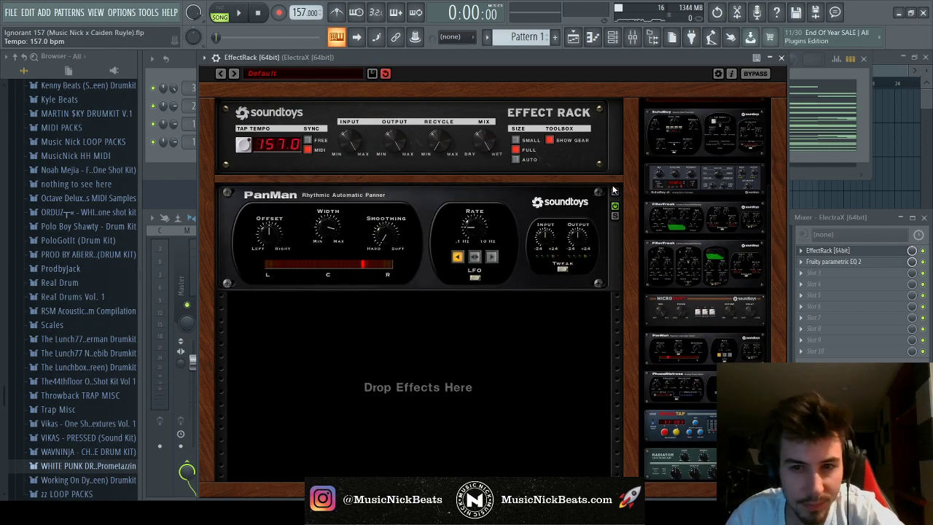
Load PanMan's basic panning preset 2 BarWideSlow MIDI on ElectraX and play the song to audition it
left_click(323, 300)
mouse_move(339, 214)
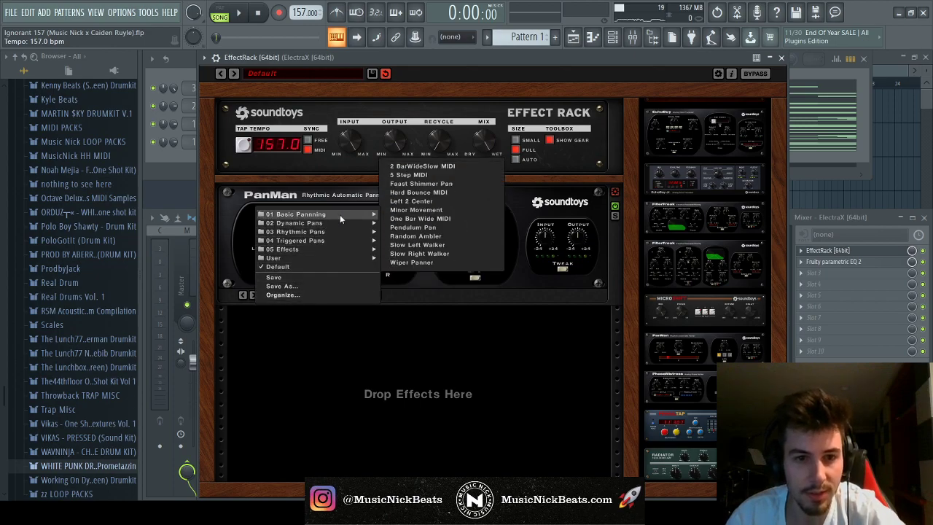
left_click(437, 164)
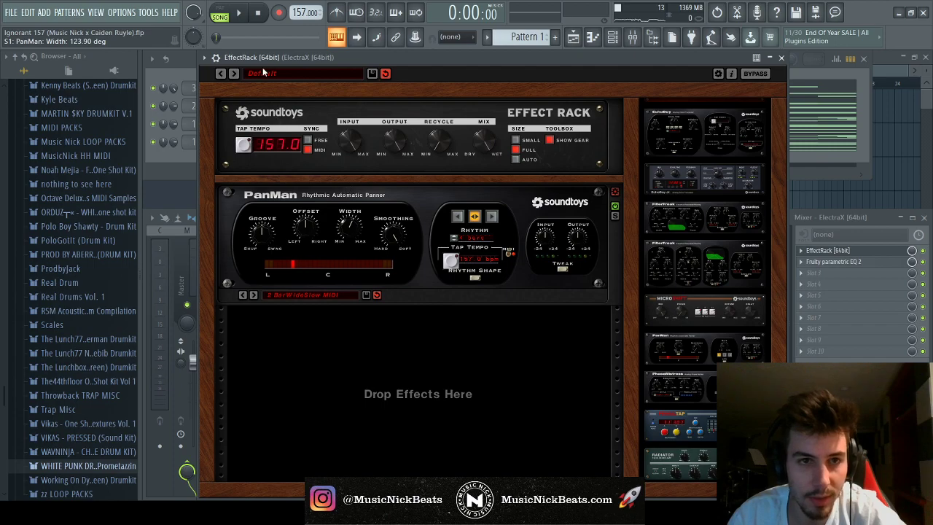
left_click(242, 13)
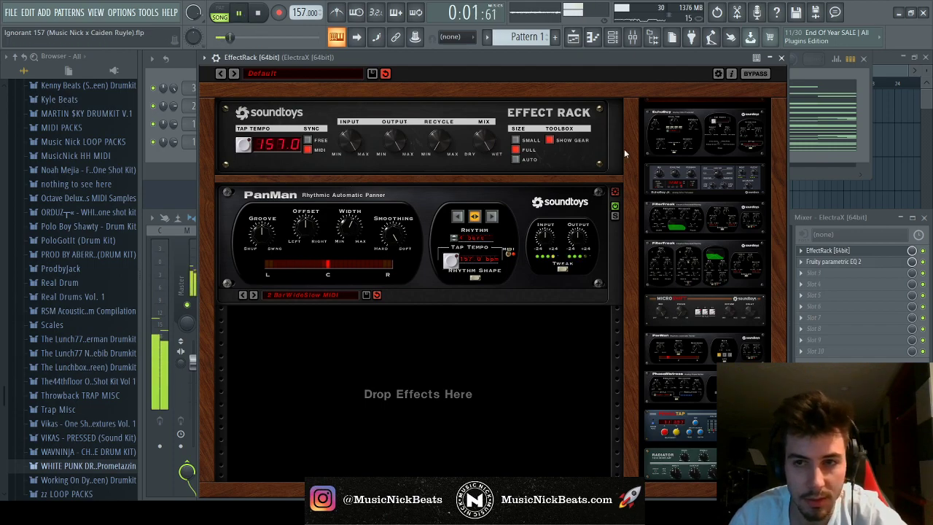
left_click(782, 57)
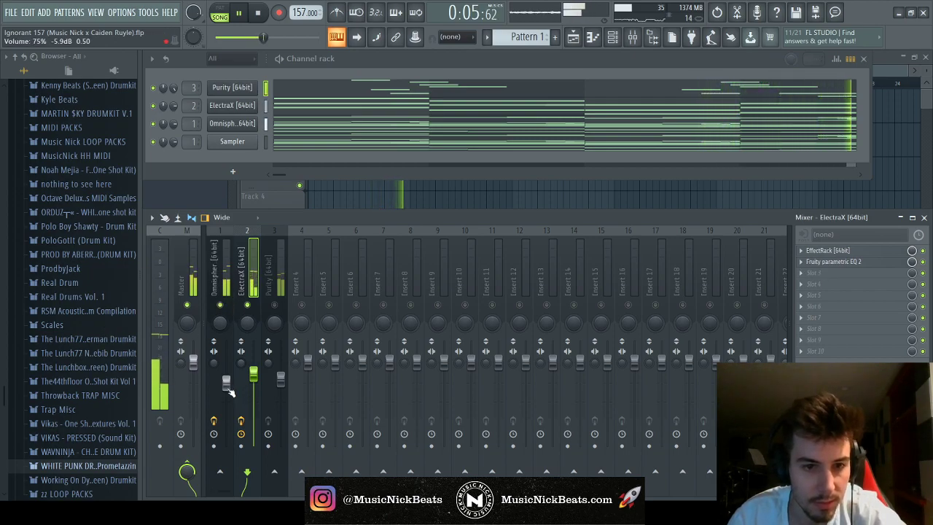
Slightly lower the Omnisphere mixer track, raise the ElectraX track, and check Omnisphere's Fruity parametric EQ 2
left_click(227, 384)
left_click(252, 373)
left_click_drag(227, 384, 227, 388)
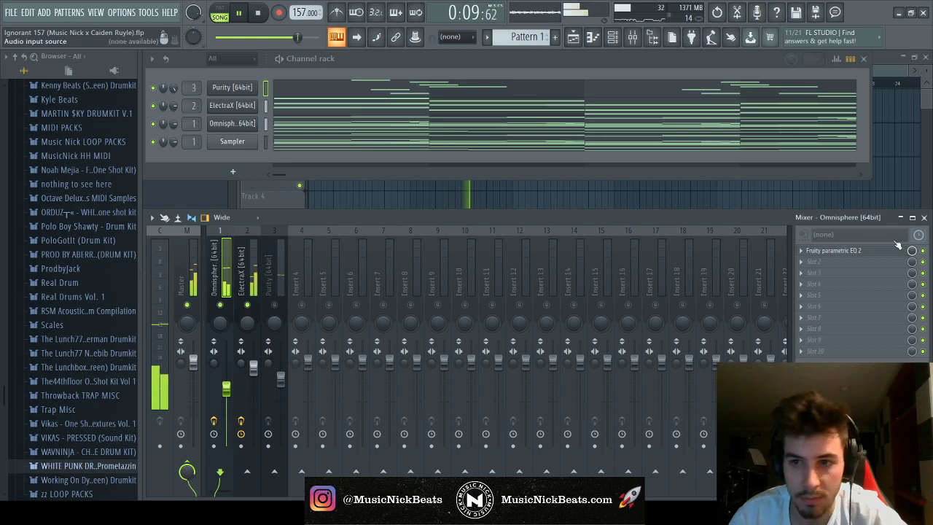
left_click(860, 251)
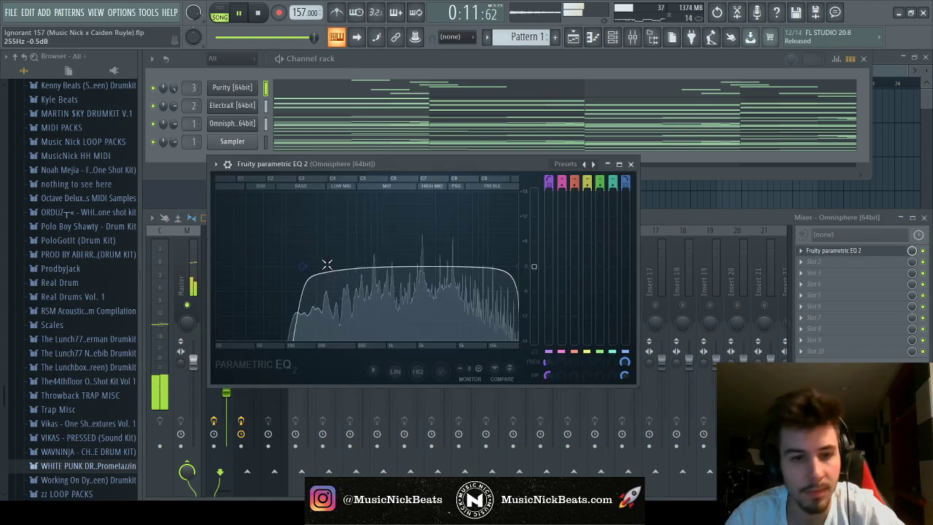
key("Escape")
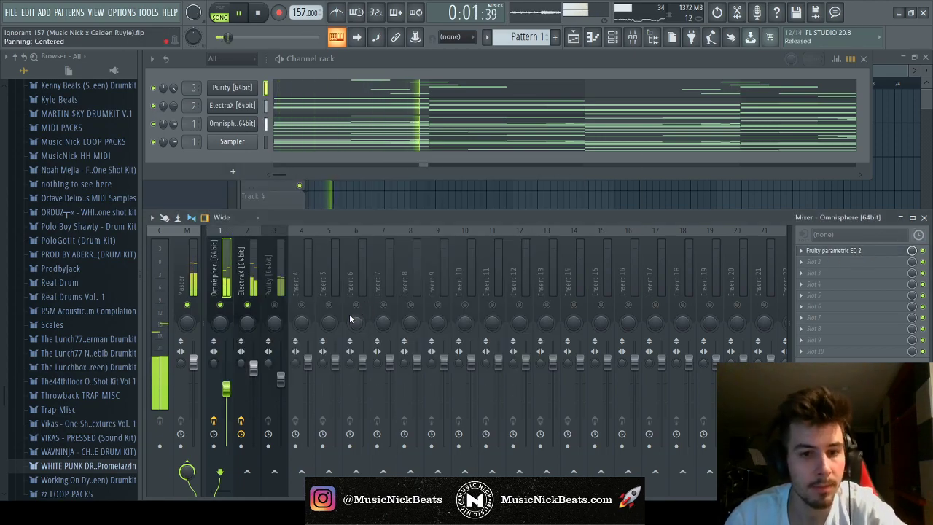
Load ValhallaVintageVerb and MondoMod Stereo onto the Purity mixer track
left_click(280, 280)
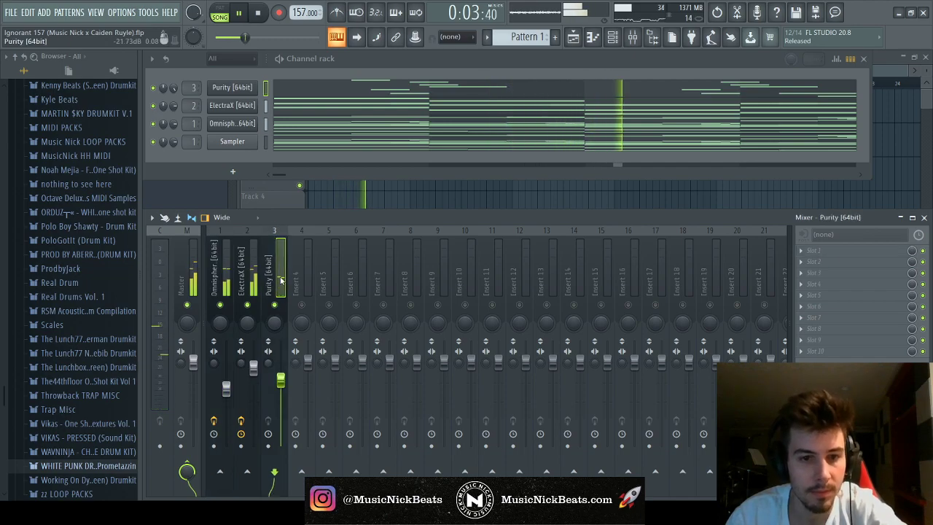
left_click(246, 217)
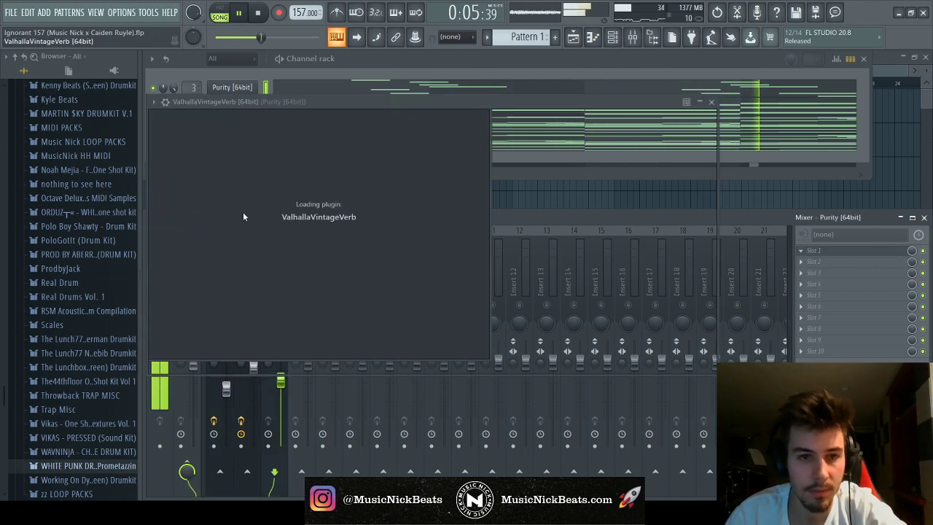
scroll(247, 232, "down", 3)
scroll(673, 213, "up", 5)
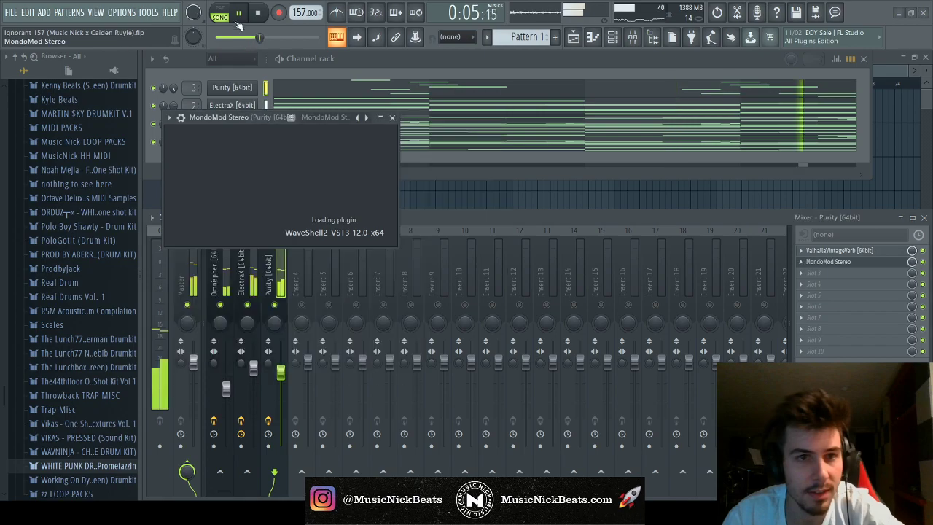
Move MondoMod Stereo ahead of the reverb on the Purity track, reduce its rotation range and set its AM depth to 45%
left_click(257, 15)
left_click_drag(858, 264, 854, 251)
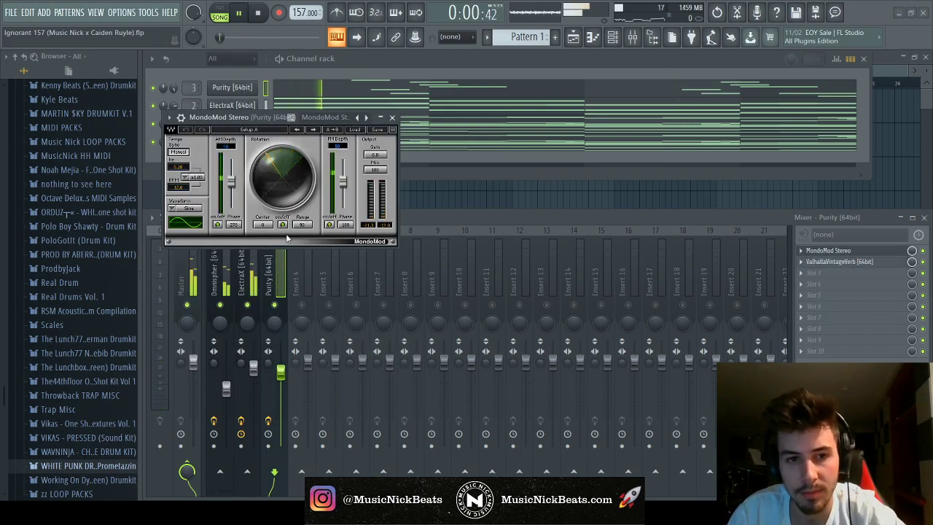
left_click_drag(301, 224, 301, 214)
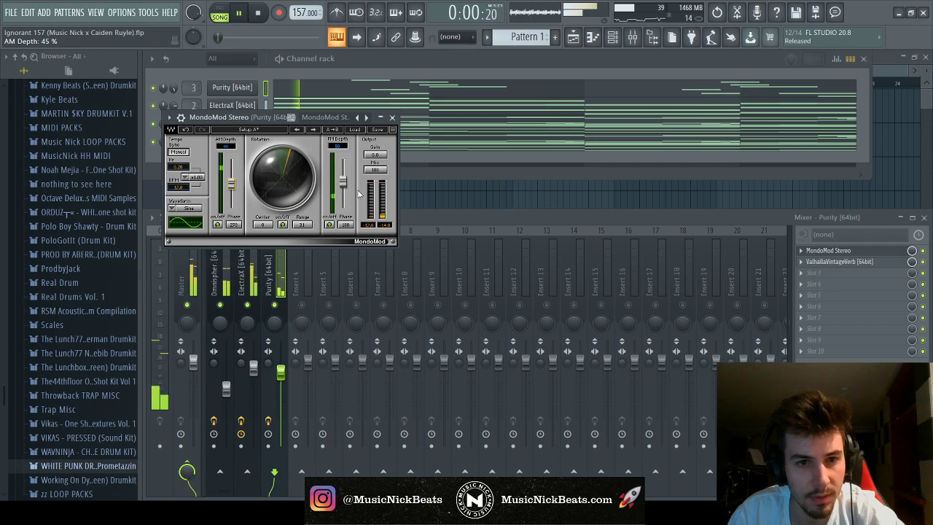
left_click(828, 250)
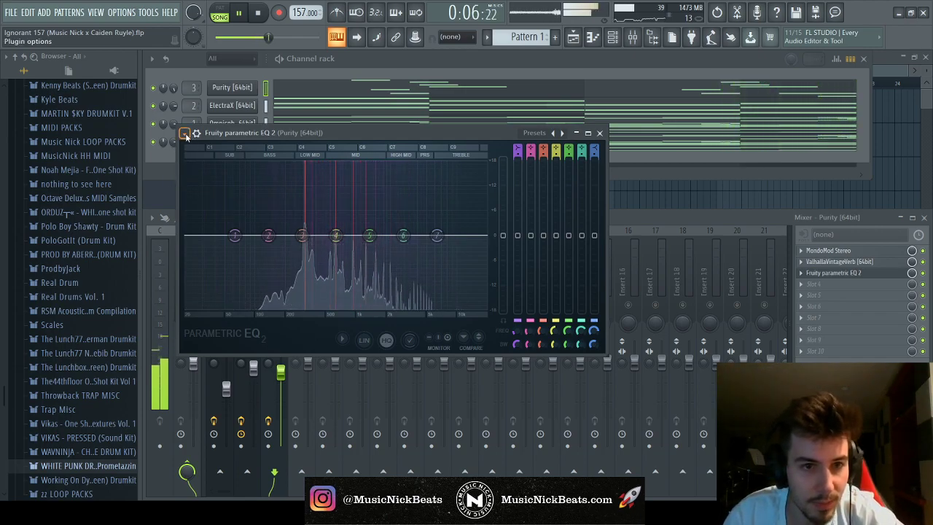
Apply the 30Hz + 18kHz cut preset to Purity's parametric EQ 2 and set the high-pass band to 196 Hz
left_click_drag(191, 236, 277, 235)
key("space")
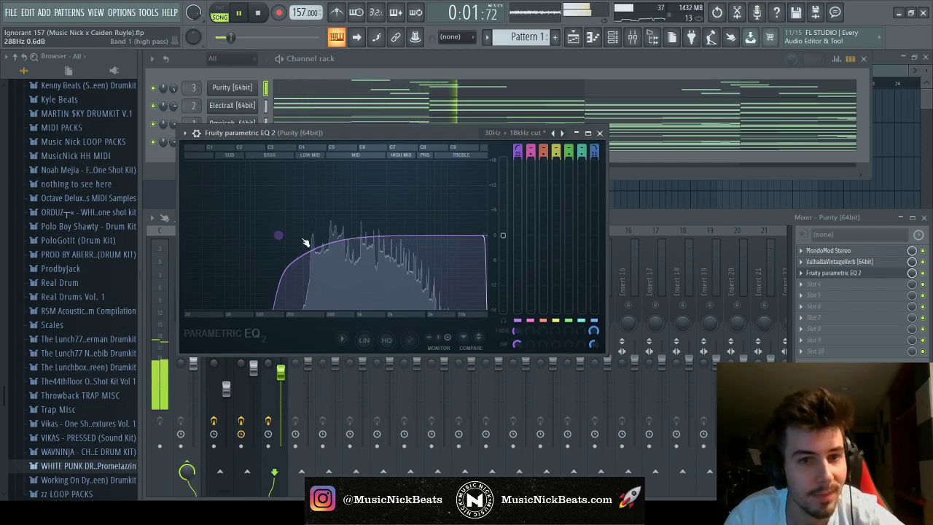
key("space")
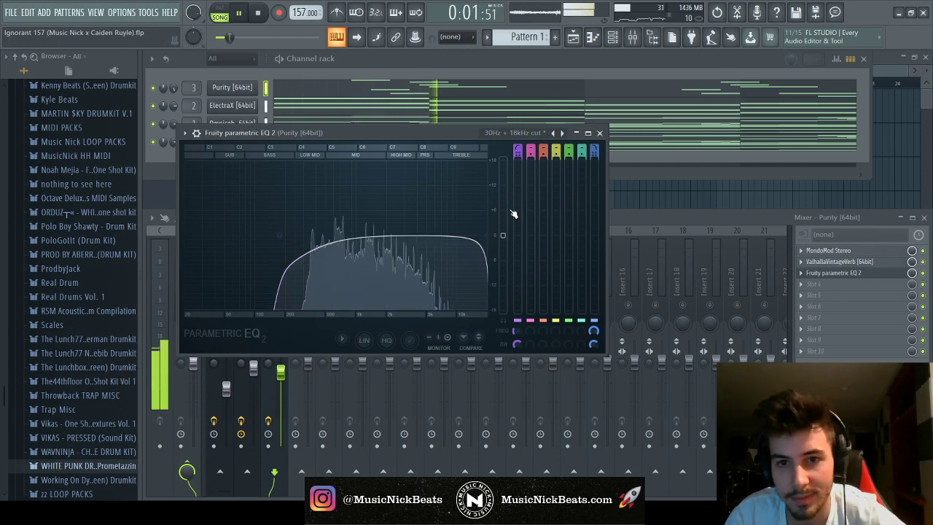
left_click_drag(279, 235, 284, 234)
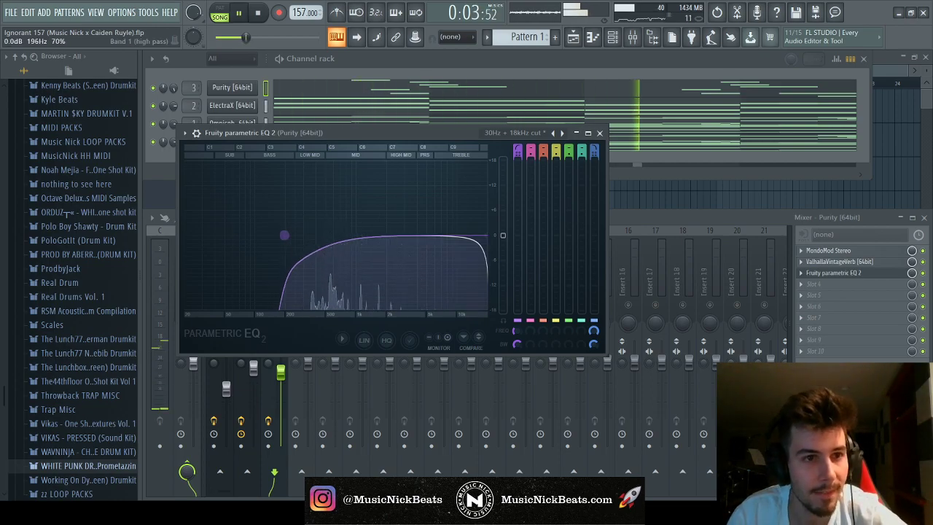
left_click(599, 133)
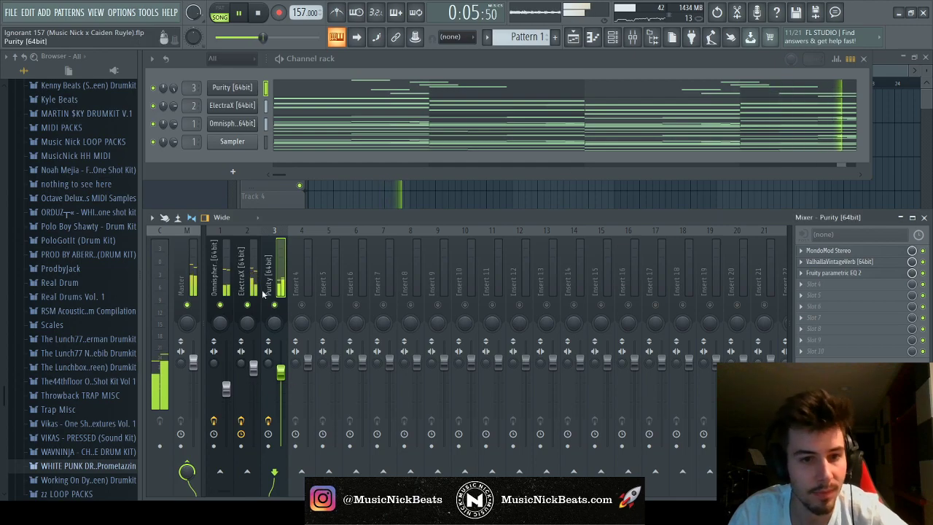
Check the Purity instrument's preset and slightly lower the Purity mixer track's volume
left_click(239, 89)
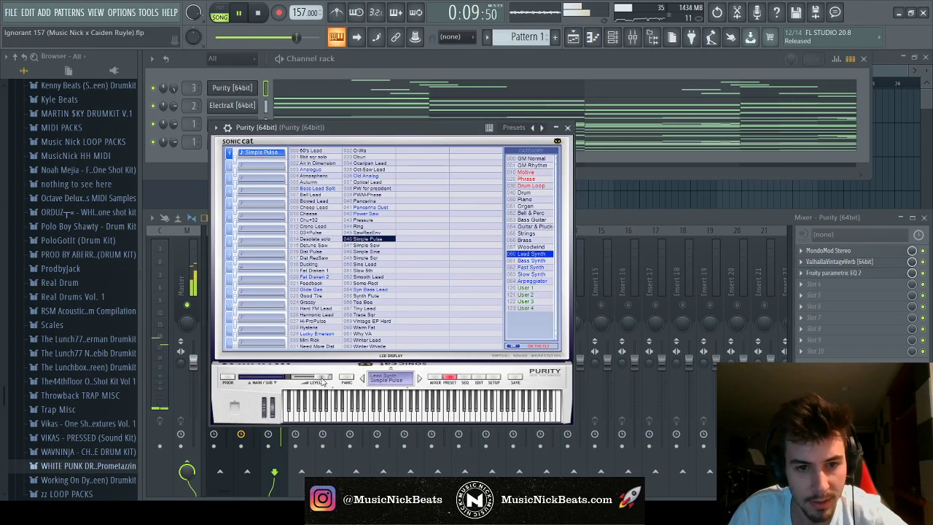
left_click(567, 128)
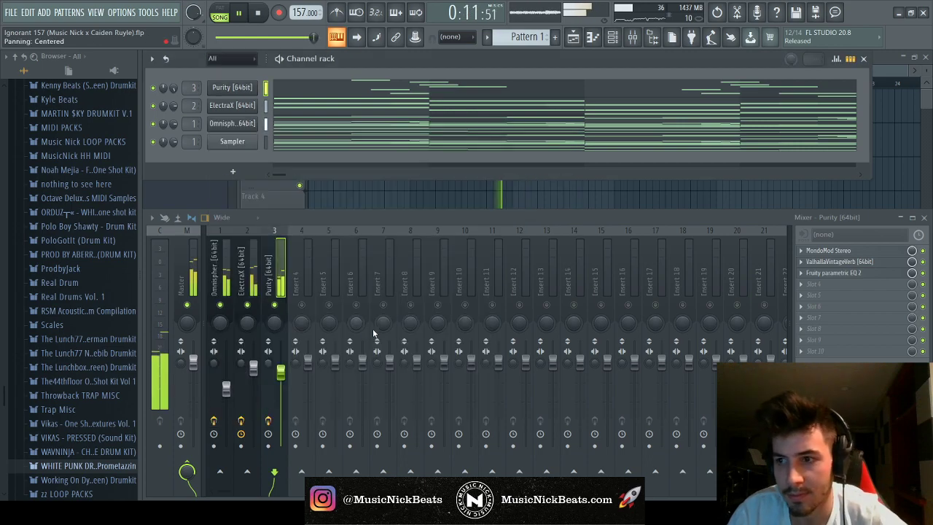
key("space")
left_click_drag(280, 372, 280, 380)
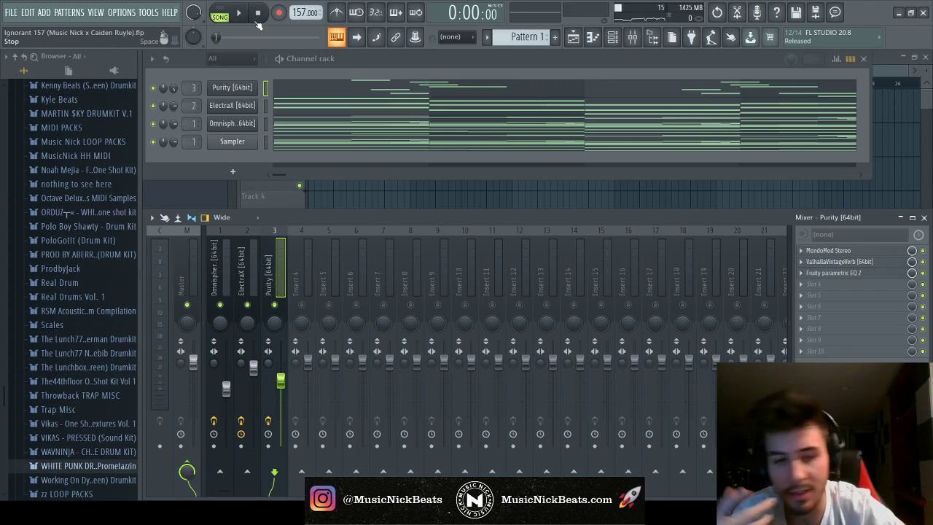
Play the full loop, split Pattern 1 into one pattern per channel, and leave the playlist empty
left_click(347, 207)
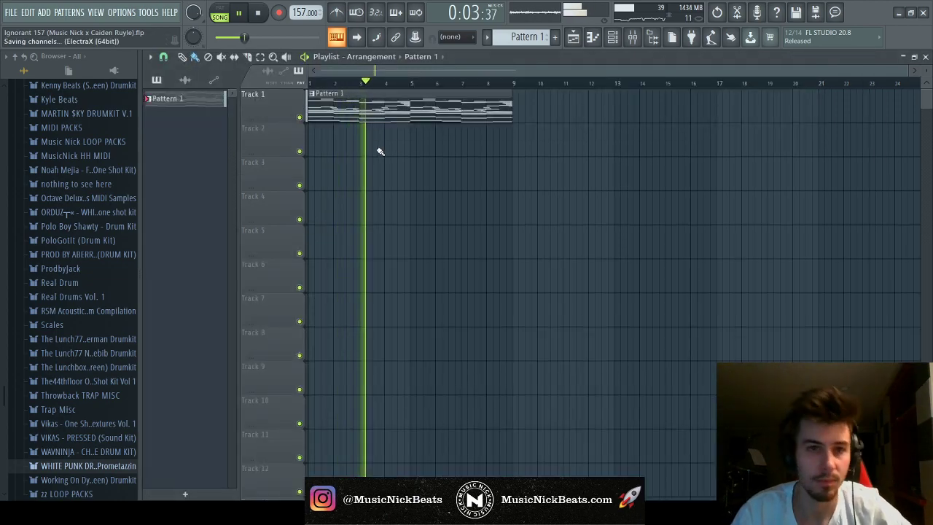
key("F6")
key("F9")
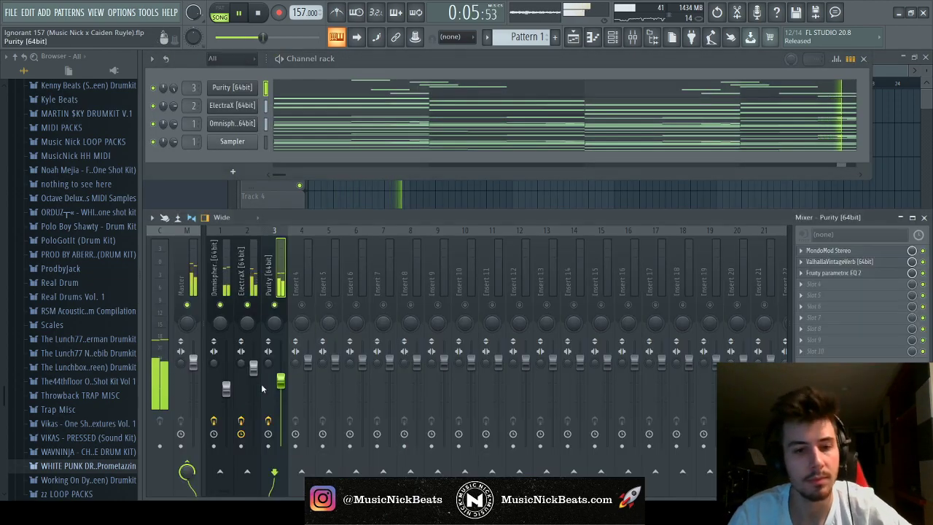
key("space")
key("F5")
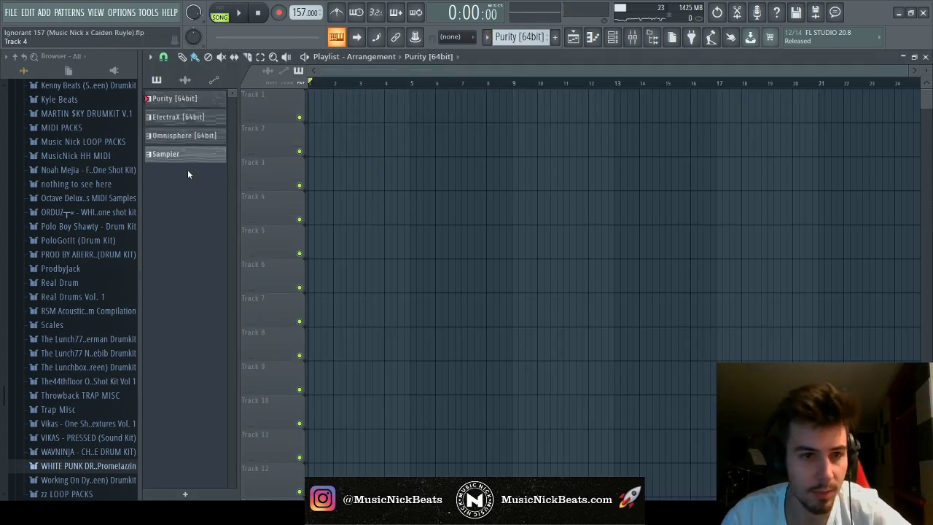
Place the Purity, ElectraX and Omnisphere patterns on separate playlist tracks and move the three clips to bar 17
left_click_drag(220, 105, 457, 166)
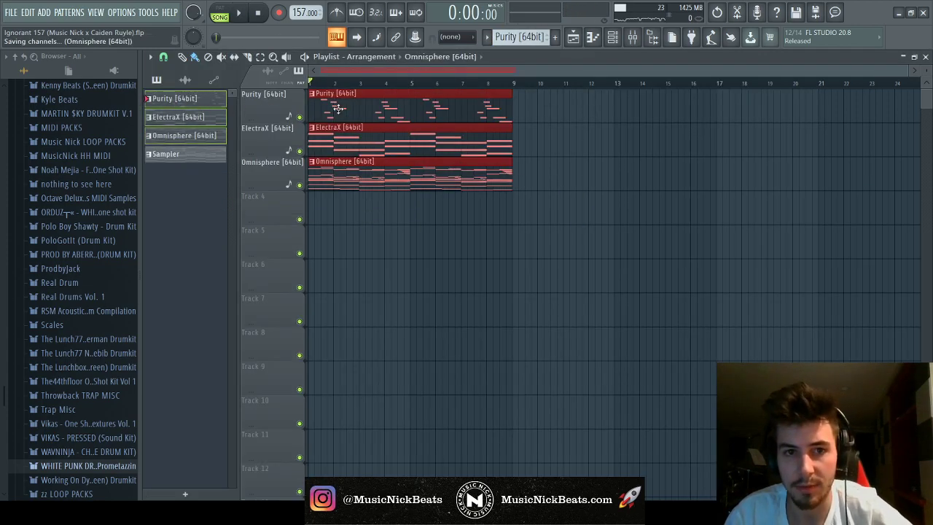
left_click_drag(338, 109, 747, 110)
scroll(312, 85, "down", 3)
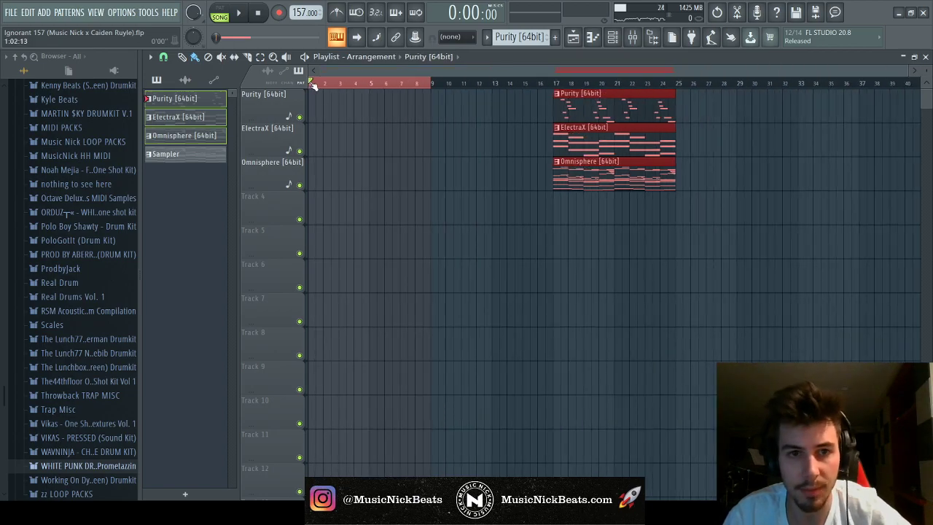
Place an Omnisphere clip at bar 1 and copy the ElectraX and Omnisphere clips to bar 9
left_click(312, 85)
left_click_drag(184, 135, 313, 174)
key("space")
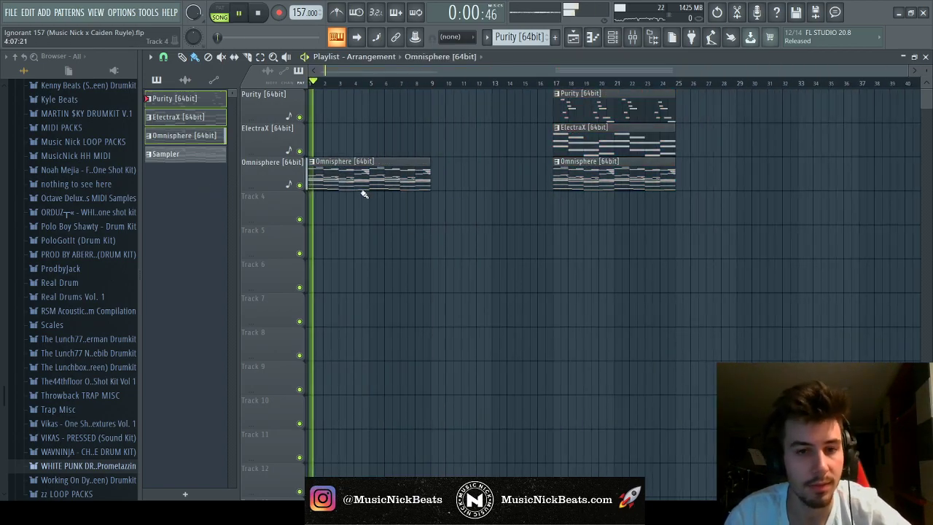
left_click_drag(671, 123, 603, 219)
left_click_drag(585, 182, 464, 190)
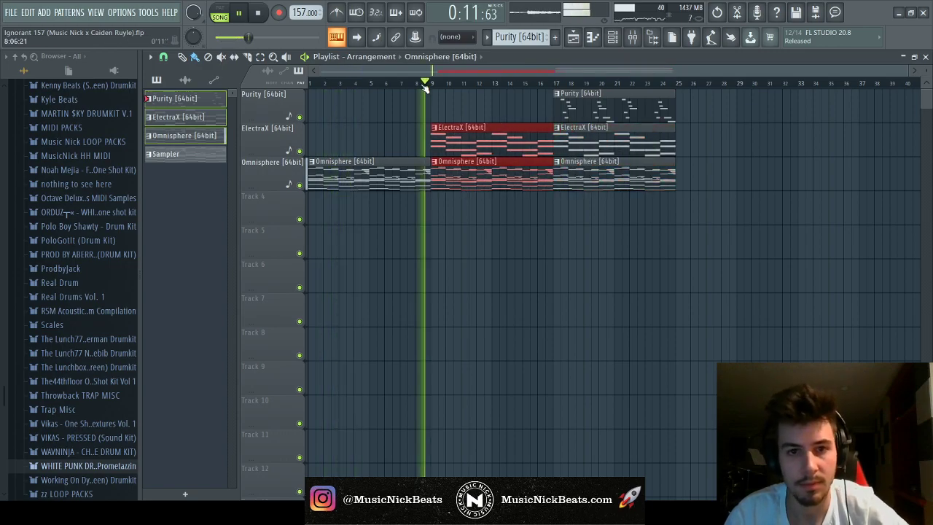
Slightly lower the ElectraX mixer level, raise the Omnisphere level while the arrangement plays, and save the project
key("F6")
key("F9")
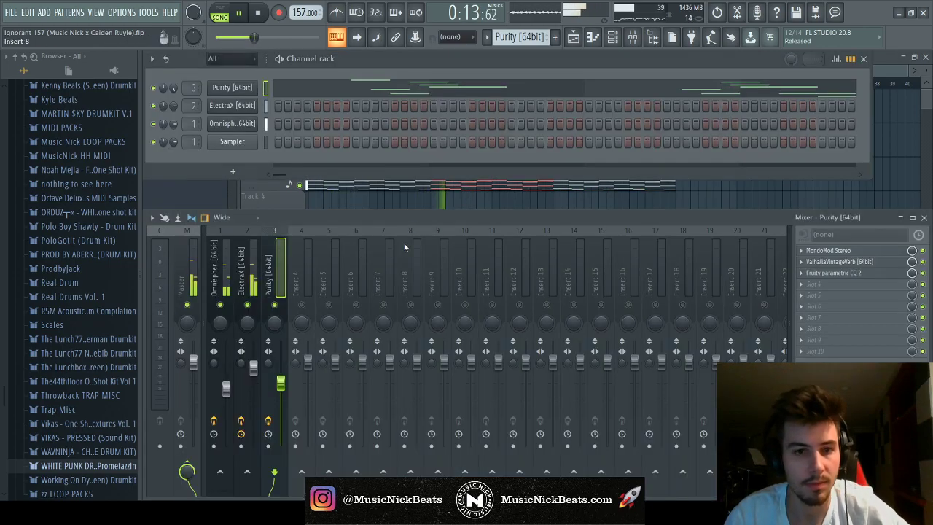
left_click(253, 366)
key("Left")
key("Right")
key("Left")
key("Right")
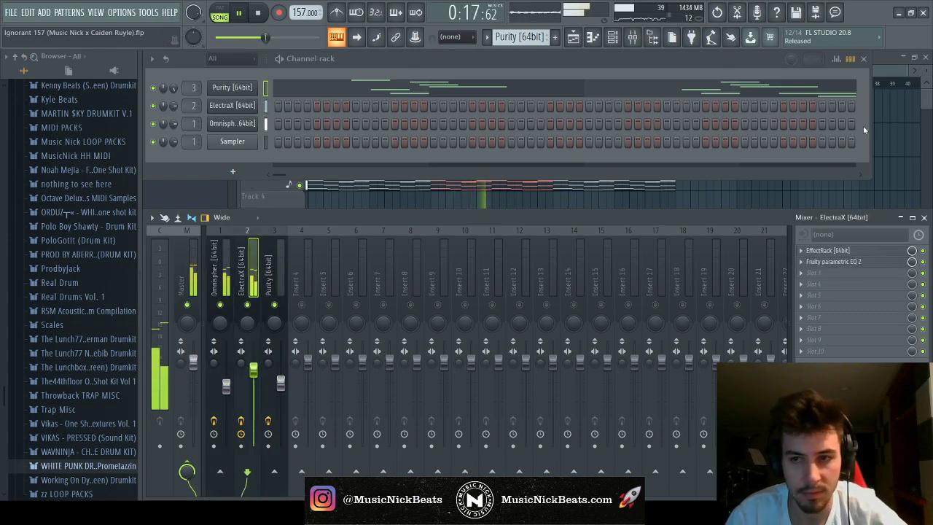
key("F6")
key("F9")
key("ctrl+s")
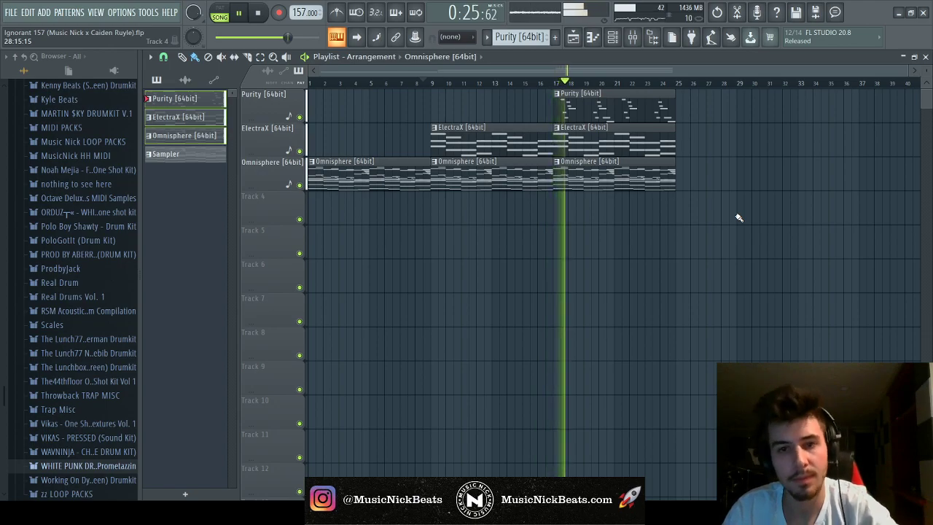
Add copies of the Omnisphere and ElectraX clips at bar 25 of the arrangement
key("F6")
key("F9")
key("F5")
left_click(629, 175)
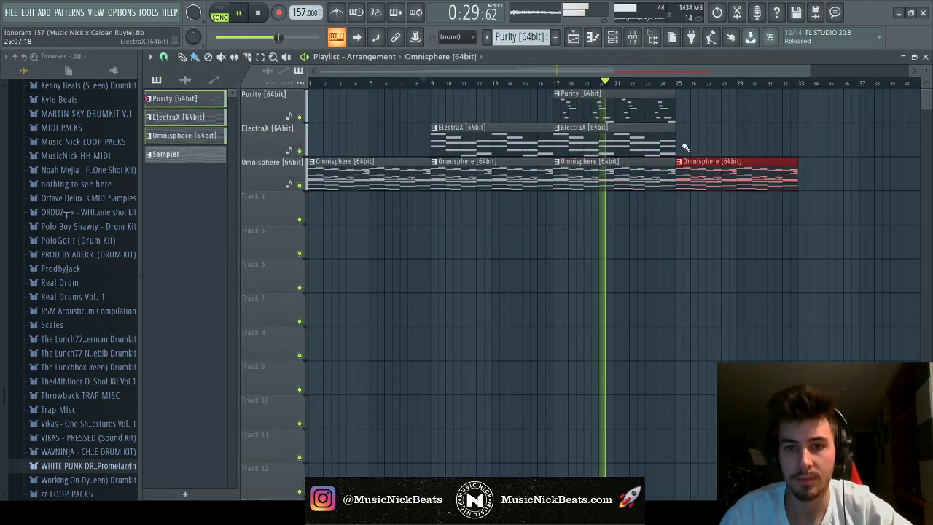
scroll(683, 139, "down", 1)
left_click(618, 136)
key("space")
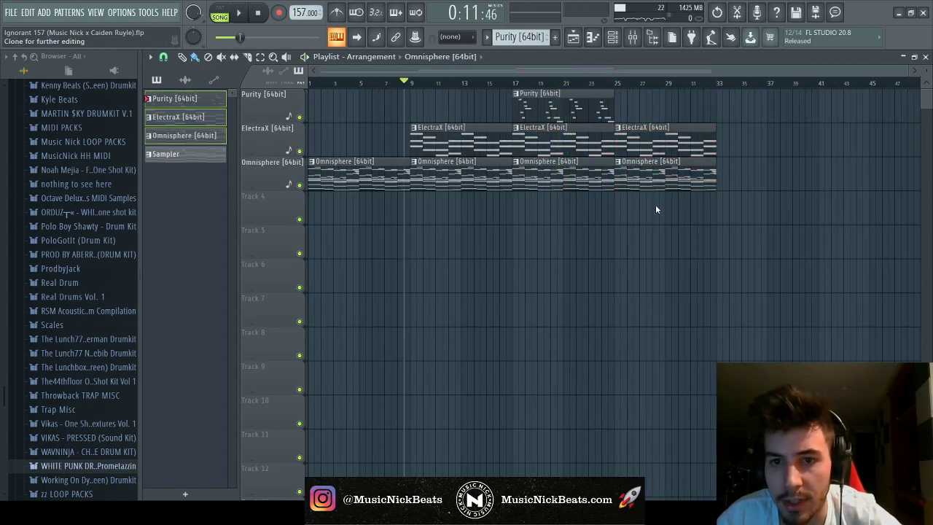
Make the ElectraX clip at bar 25 a unique pattern, transpose its chords down one octave and play it
double_click(650, 142)
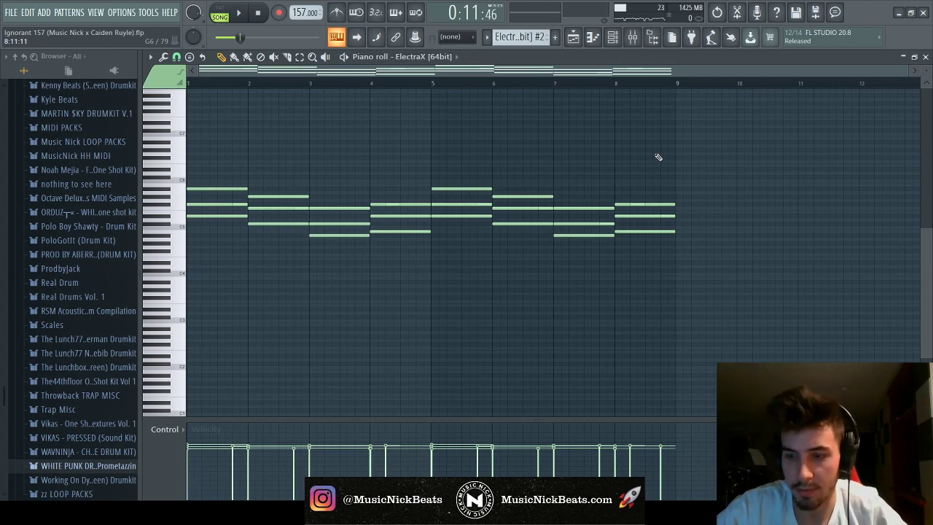
key("ctrl+Down")
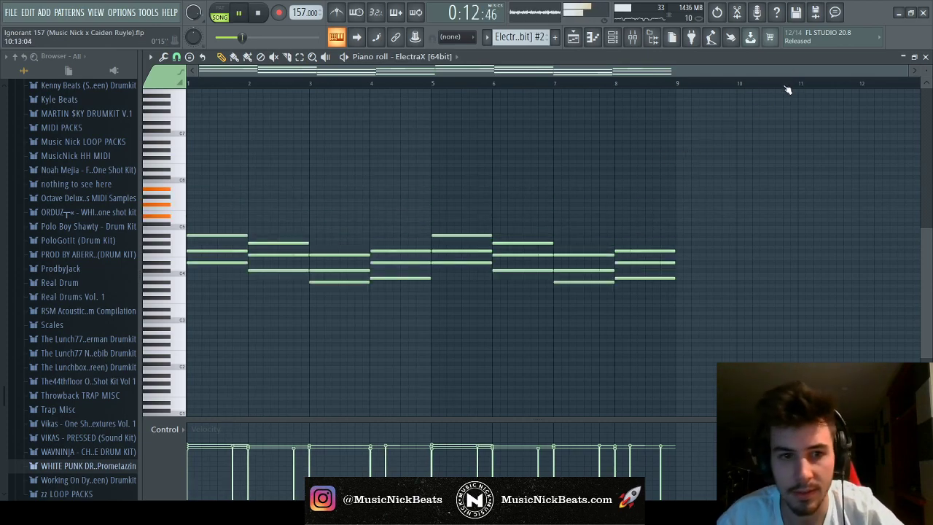
key("space")
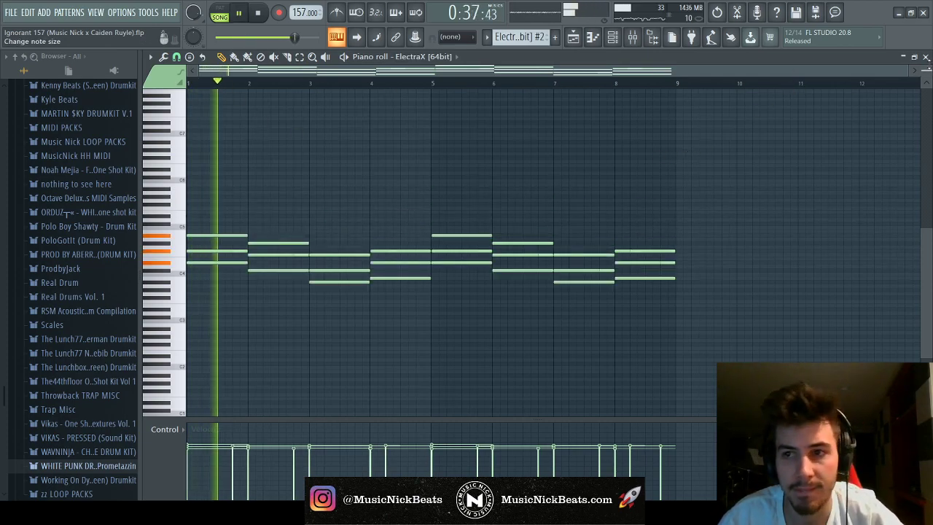
Stop playback and make the Omnisphere clip at bar 25 a unique pattern
key("F6")
key("F9")
key("F6")
key("F9")
key("space")
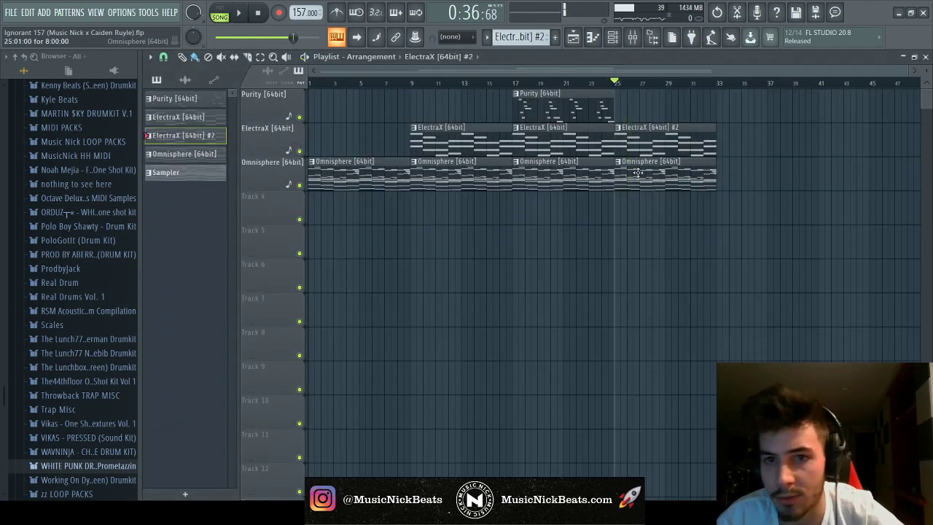
key("shift+c")
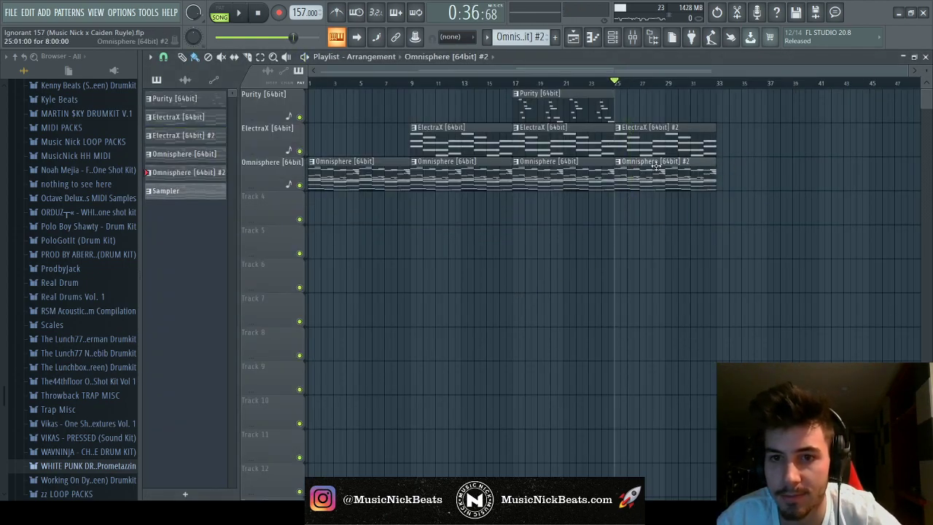
Delete the highest notes and the fast runs in bars 4 and 8 from the new Omnisphere pattern while it plays
key("F7")
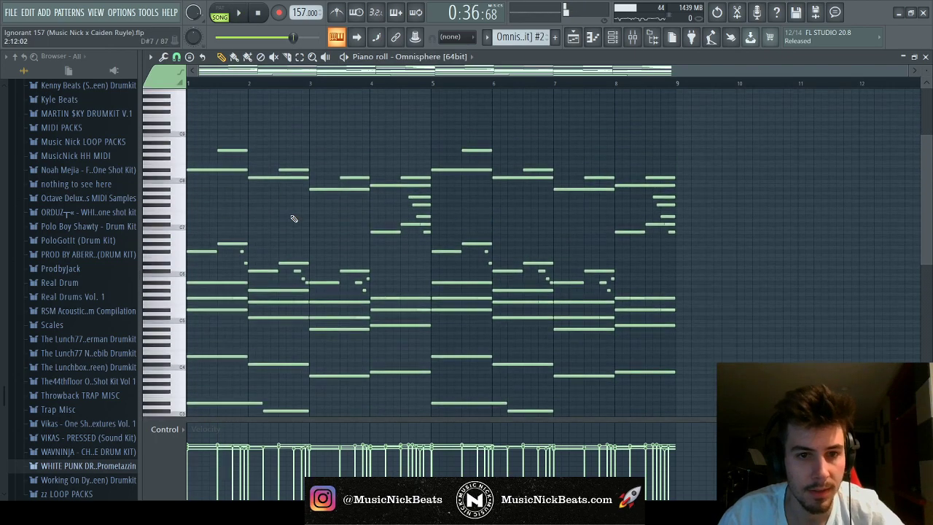
scroll(262, 213, "up", 2)
key("space")
mouse_move(345, 227)
left_mouse_down()
mouse_move(365, 173)
mouse_move(395, 167)
mouse_move(400, 267)
mouse_move(426, 214)
mouse_move(427, 264)
mouse_move(477, 202)
mouse_move(537, 202)
mouse_move(617, 177)
mouse_move(659, 200)
mouse_move(669, 250)
mouse_move(652, 198)
left_mouse_up()
scroll(649, 188, "down", 2)
scroll(743, 178, "down", 2)
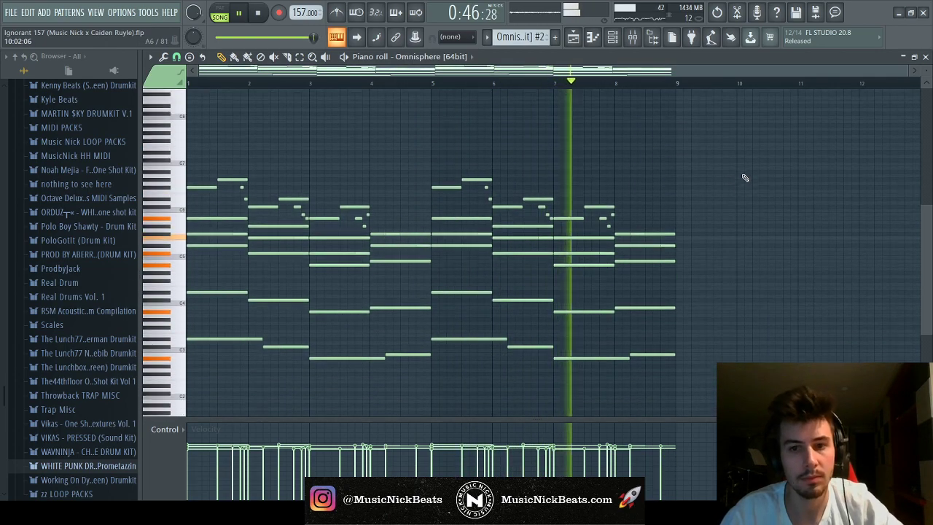
Stop playback and duplicate the ElectraX and Omnisphere clips at bar 25 to bar 33
key("F5")
key("F6")
key("F6")
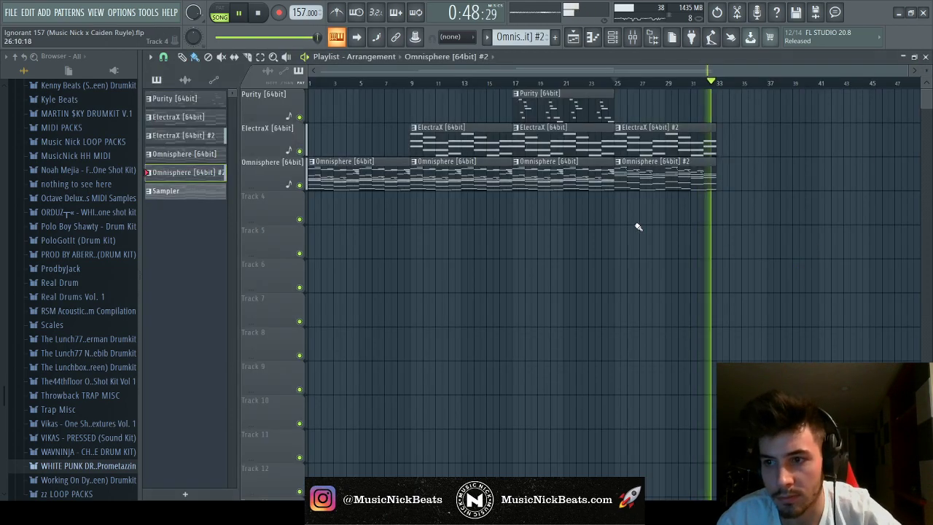
key("space")
left_click_drag(616, 125, 713, 191)
key("ctrl+b")
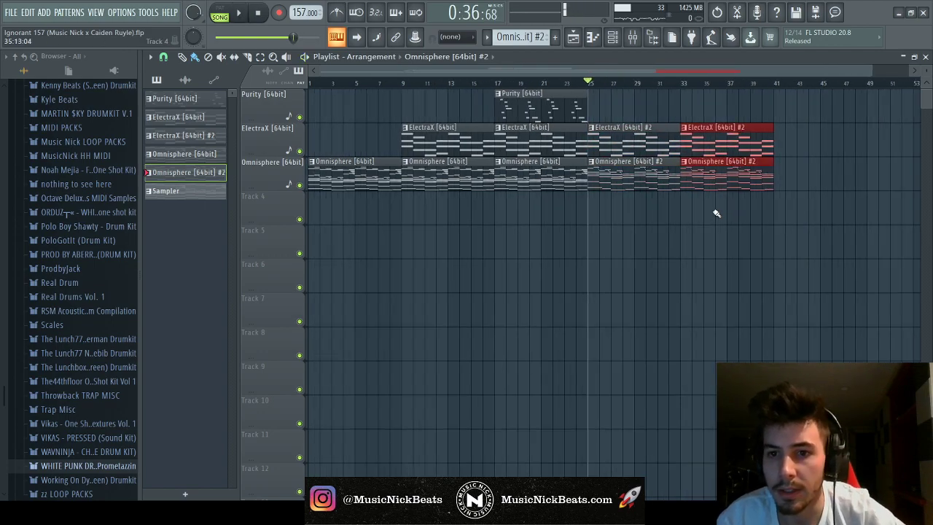
Make the Omnisphere clip at bar 33 unique and delete its short passing notes and the first bar's melody notes
double_click(711, 177)
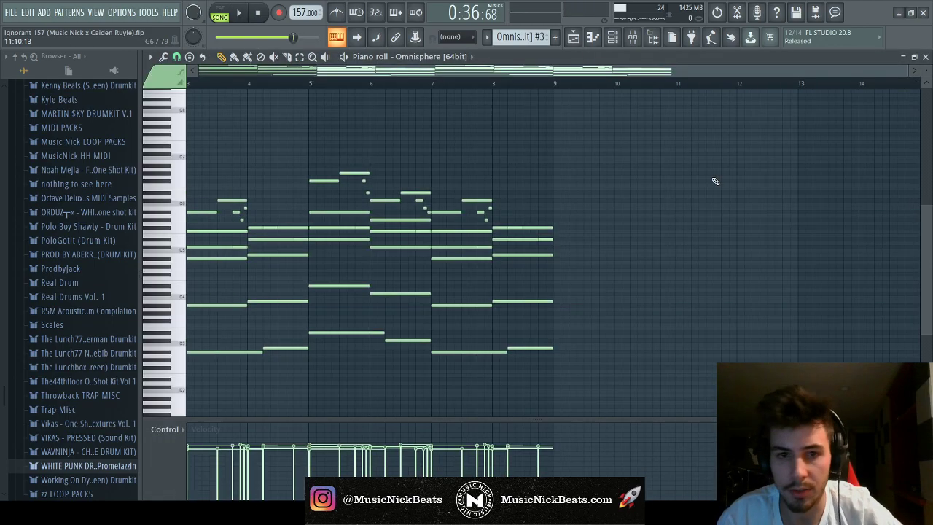
right_click(212, 181)
right_click(235, 174)
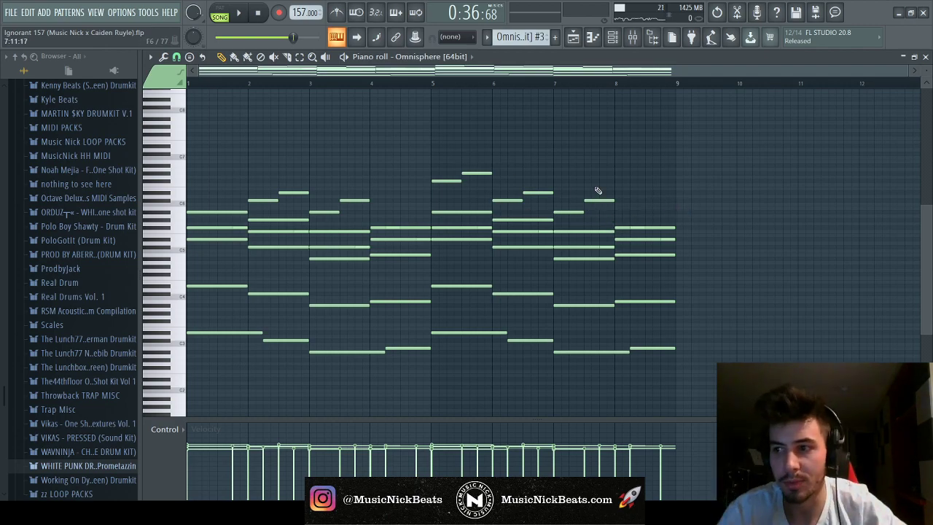
Play back the edited Omnisphere pattern in the arrangement from bar 33, and stop near its end
key("space")
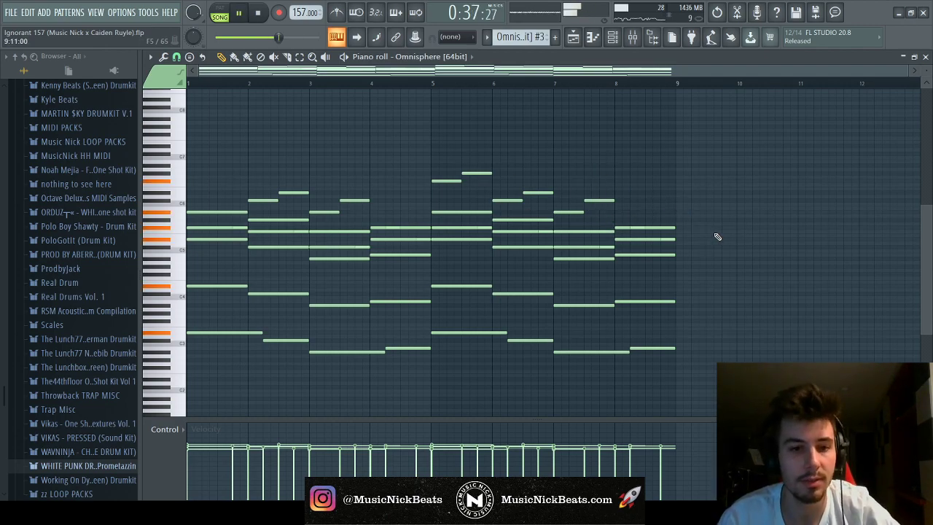
left_click(925, 57)
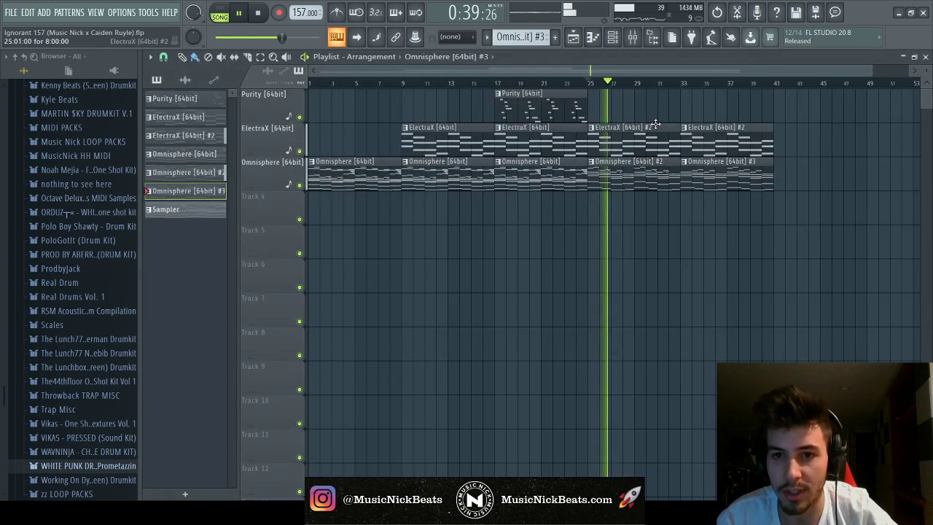
left_click(684, 83)
scroll(668, 260, "down", 1)
scroll(654, 250, "down", 2)
scroll(654, 250, "up", 2)
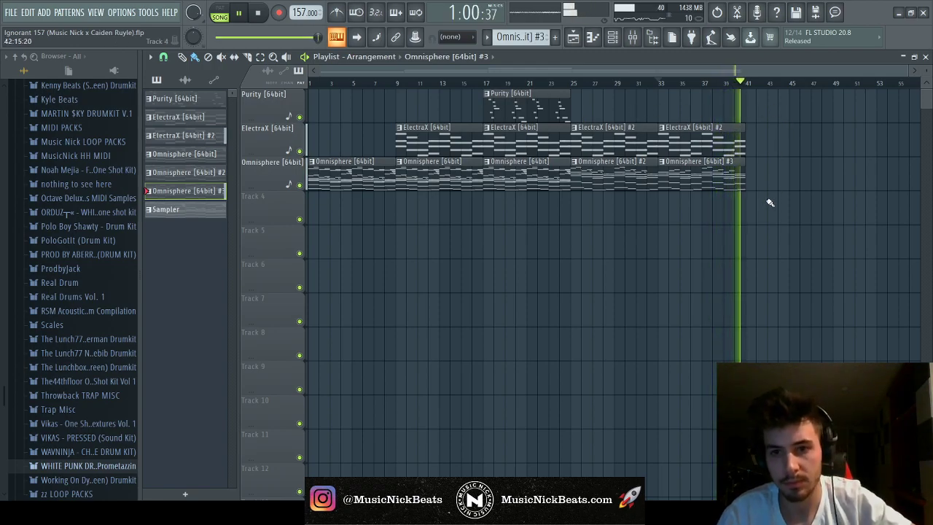
key("space")
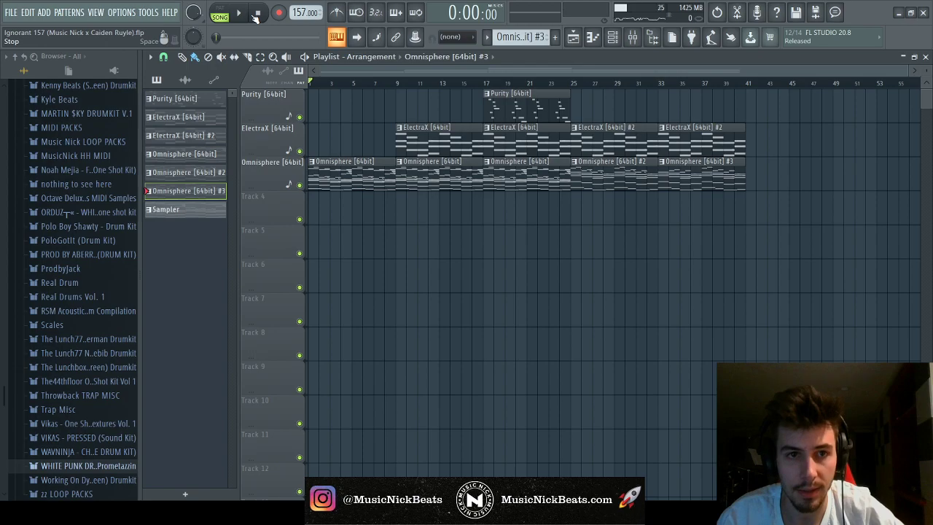
Try the Cassette effect on the Master mixer track and play the arrangement from the start
key("ctrl+a")
key("F6")
key("F9")
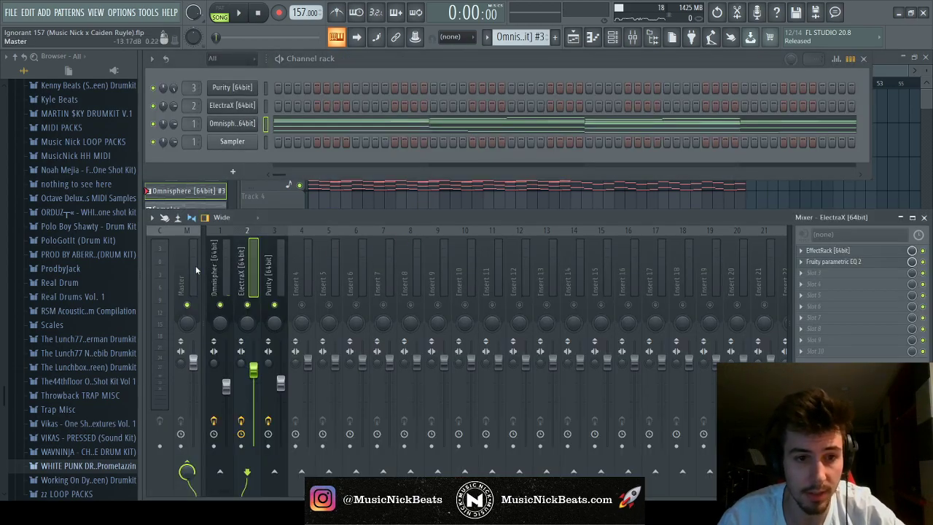
left_click(194, 266)
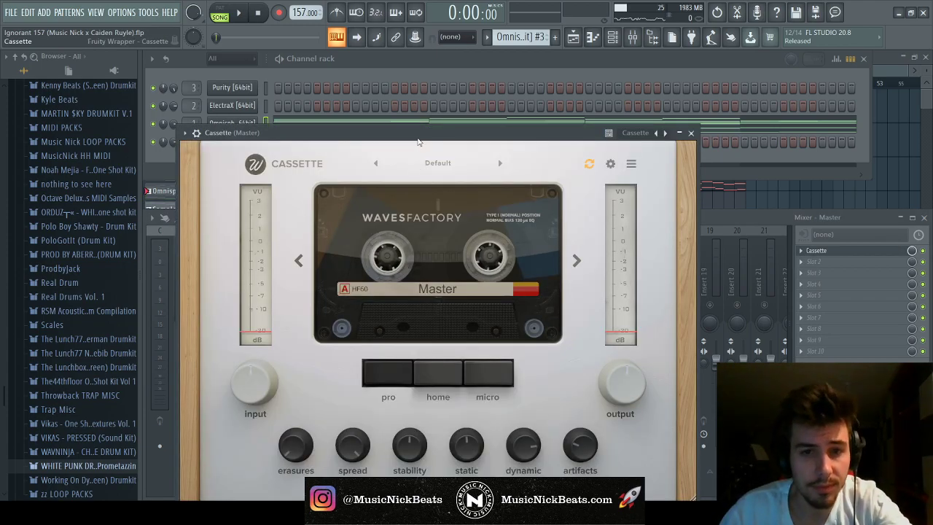
left_click_drag(421, 139, 403, 92)
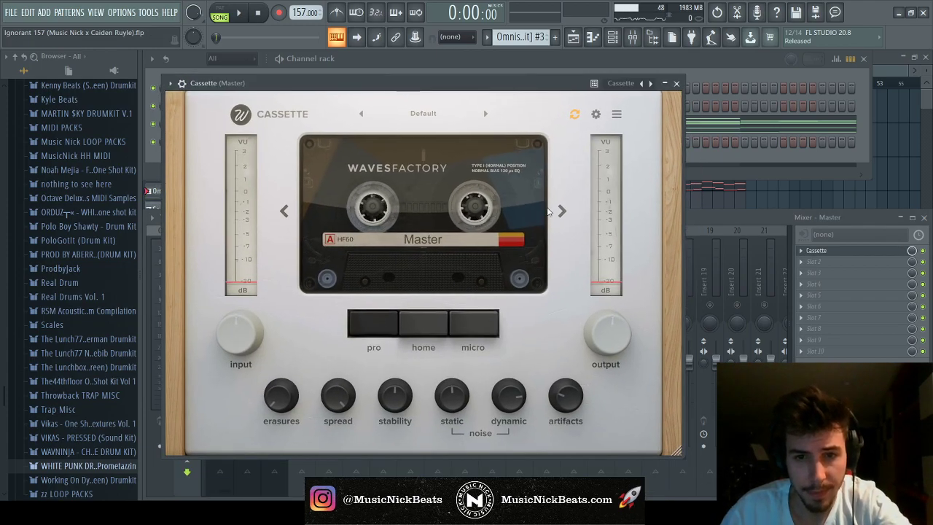
left_click(241, 14)
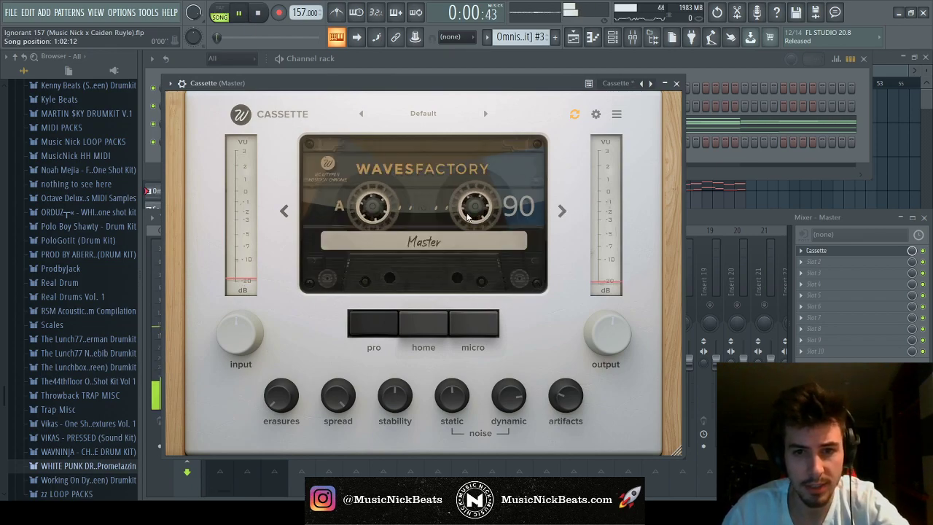
Adjust Cassette's input to 2.6 dB, lower its static noise and compare the tape types, including Type IV
mouse_move(450, 394)
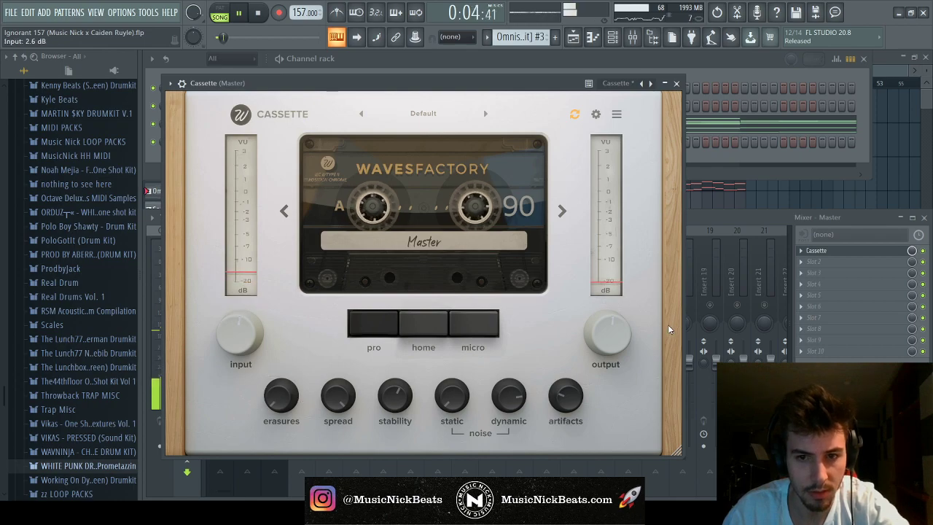
left_click(562, 211)
left_click(562, 211)
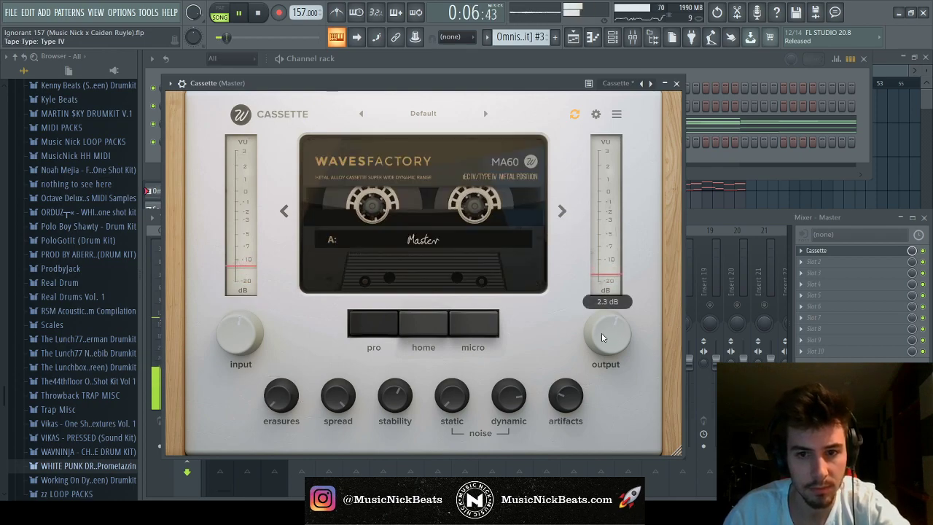
left_click(561, 211)
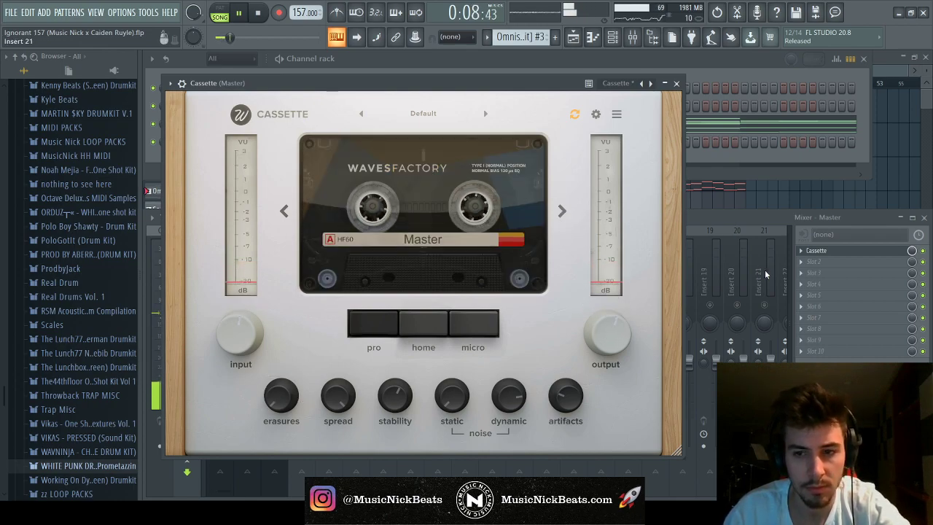
Remove the Cassette effect from the Master track and stop playback
left_click(822, 256)
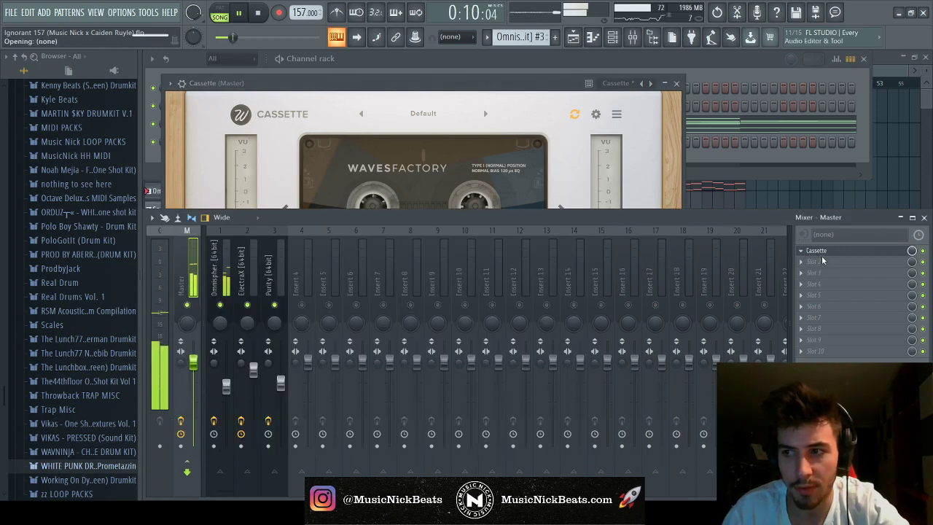
right_click(822, 256)
left_click(822, 259)
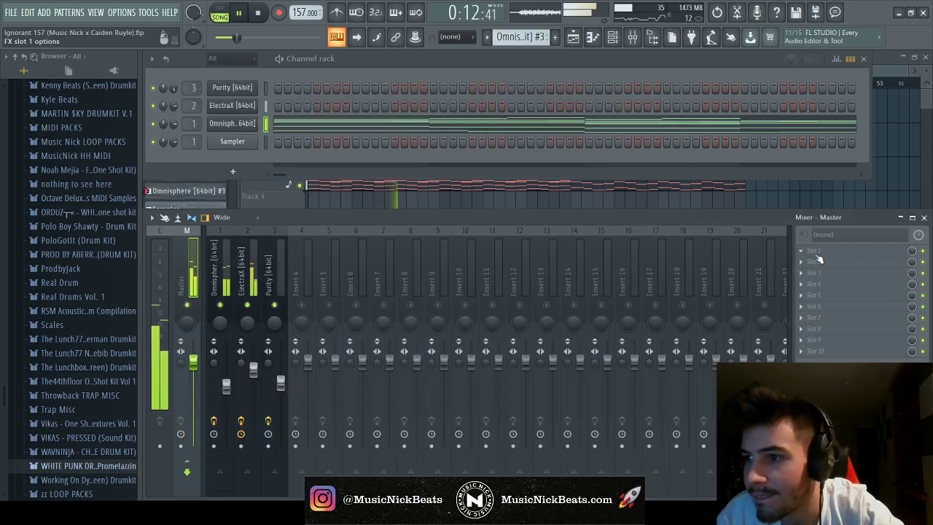
left_click(257, 16)
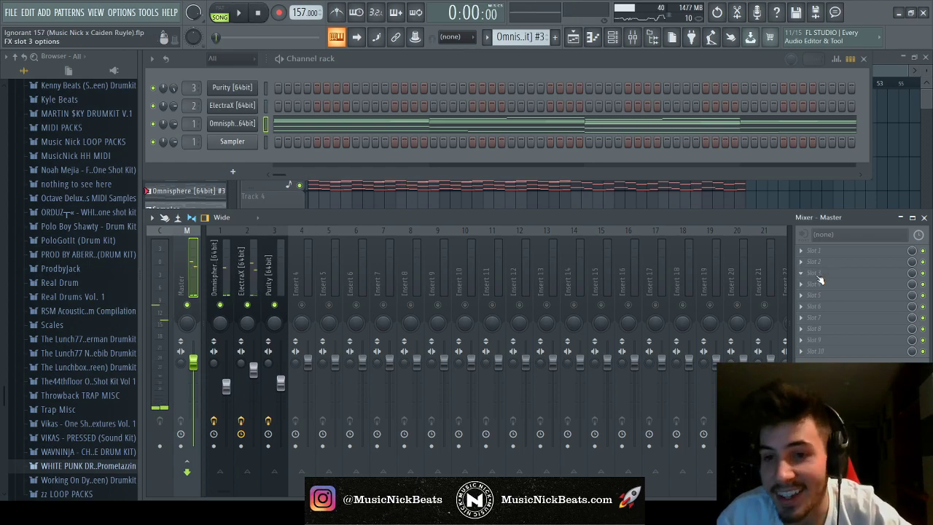
Add Fruity parametric EQ 2 to the Master with the 30Hz + 18kHz cut preset and set a gentler band 1 high-pass at 55 Hz
left_click(824, 250)
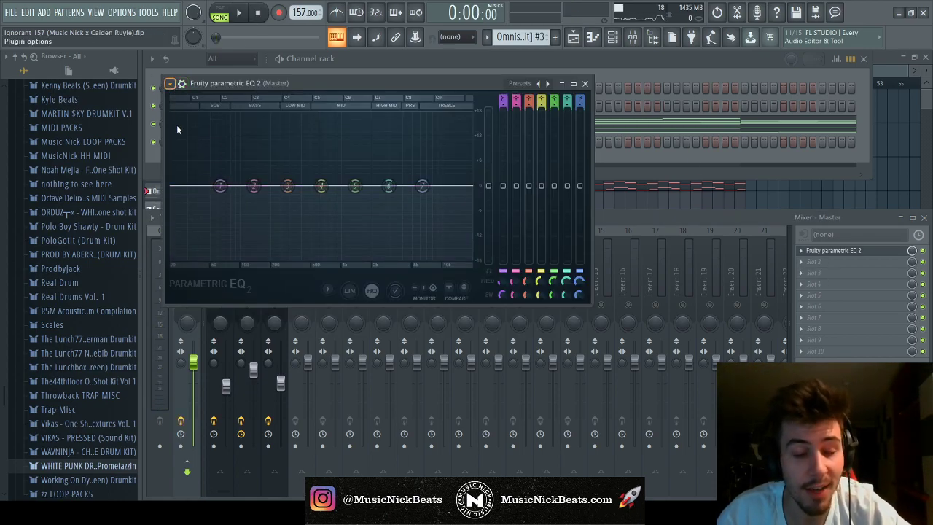
left_click(547, 83)
left_click_drag(191, 186, 261, 188)
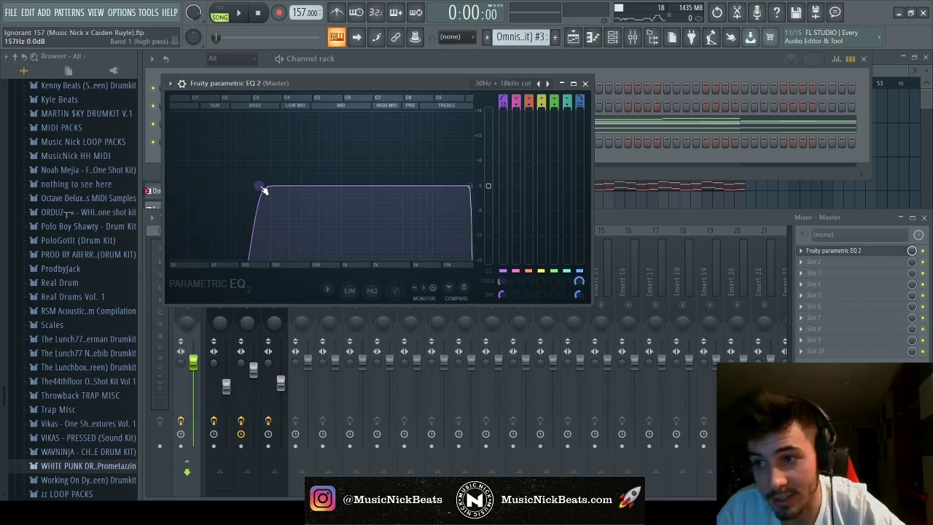
scroll(260, 187, "down", 3)
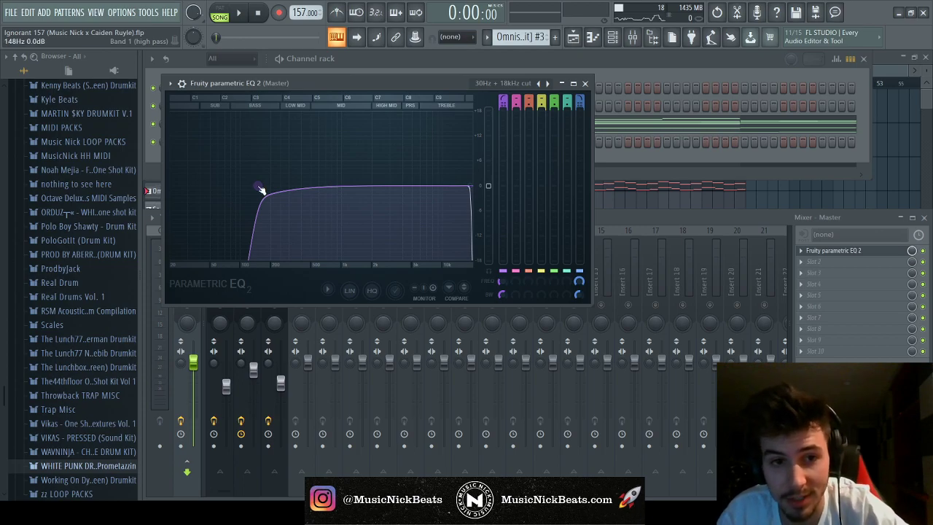
key("space")
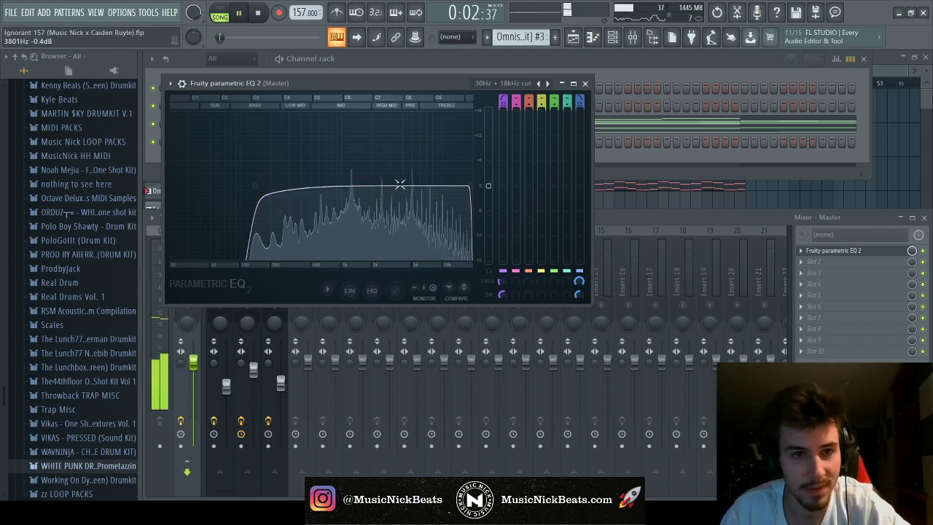
left_click_drag(256, 188, 201, 187)
scroll(201, 186, "down", 3)
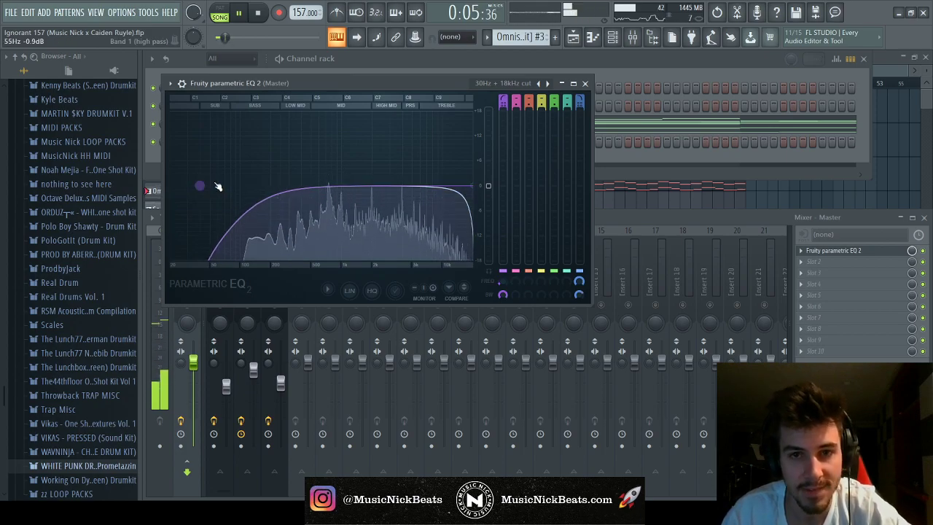
left_click(585, 83)
Play the arrangement from bar 17, raise the Omnisphere mixer level and slightly lower the Purity level
key("F5")
left_click(482, 82)
key("F5")
left_click_drag(228, 386, 228, 377)
left_click(272, 377)
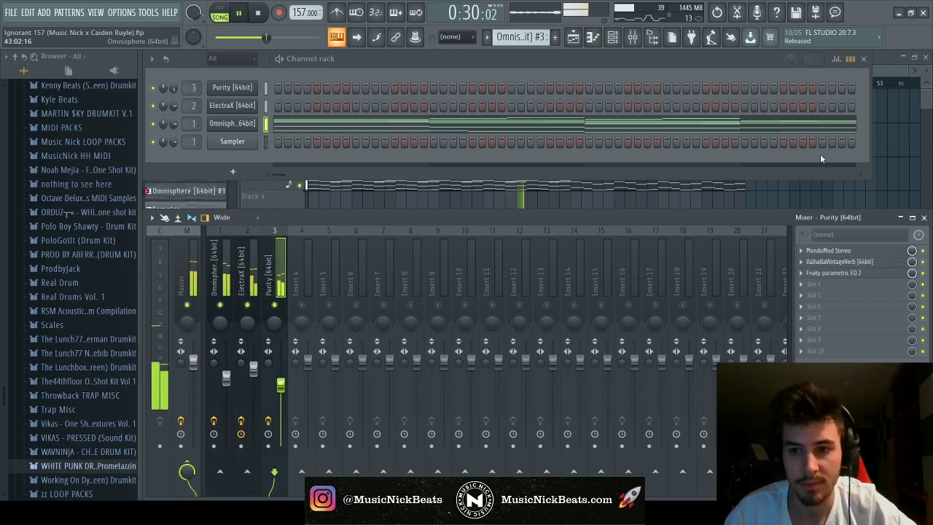
Check the playback from bar 25, stop it and save the project
key("F5")
left_click(573, 82)
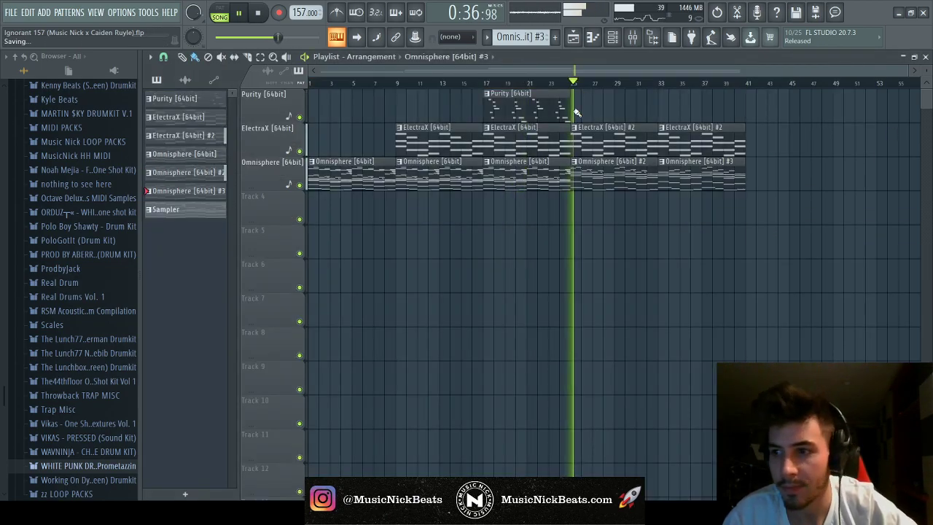
left_click(258, 12)
key("ctrl+s")
Select all playlist clips, arm the Master track for disk recording and render the arrangement to a WAV file
key("ctrl+a")
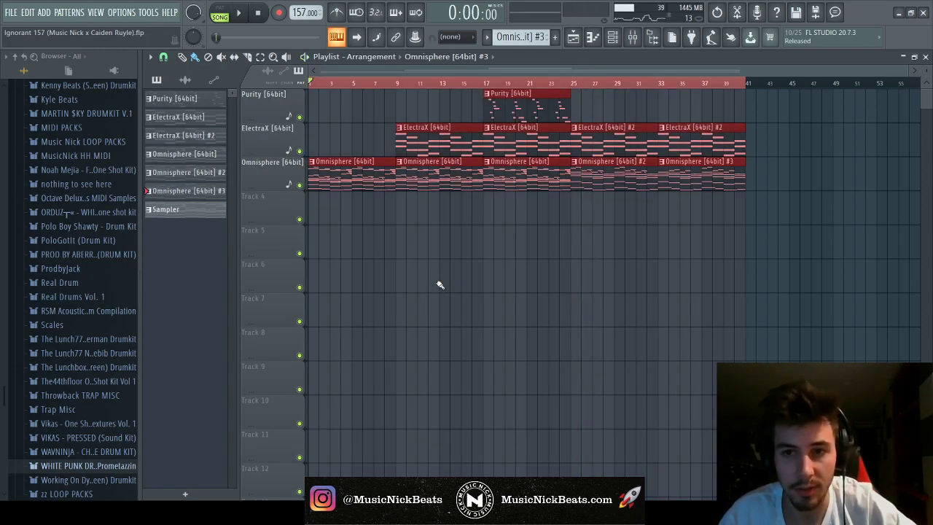
key("F6")
key("F9")
left_click(189, 448)
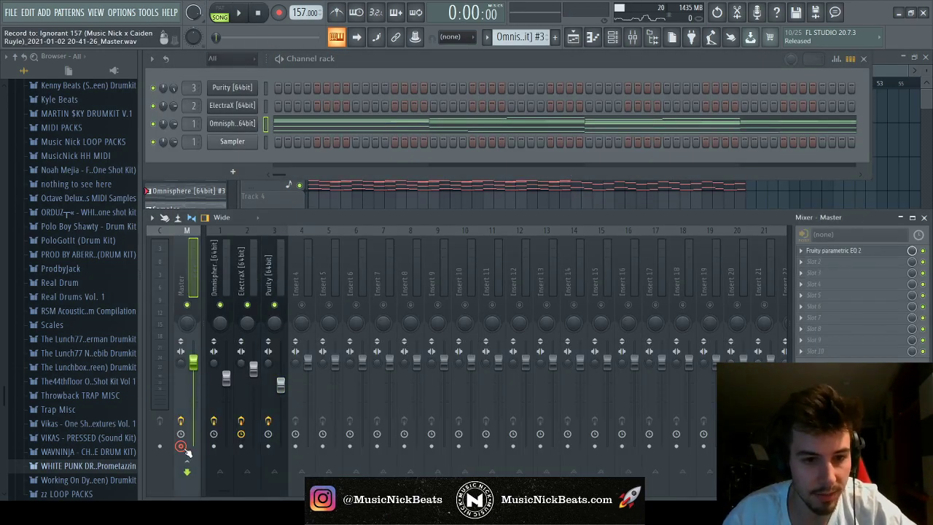
key("ctrl+r")
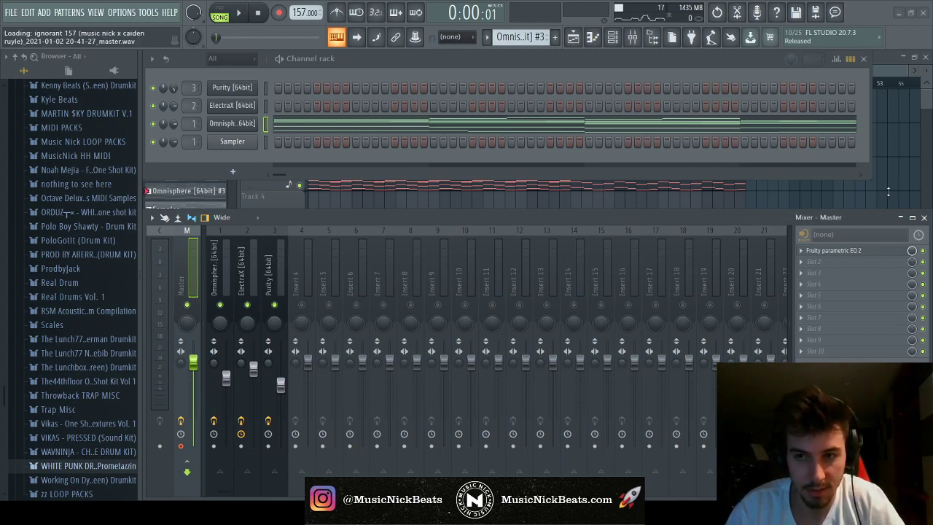
Solo Track 4 with the rendered Master audio and check the audio clip's sample settings
left_click(304, 197)
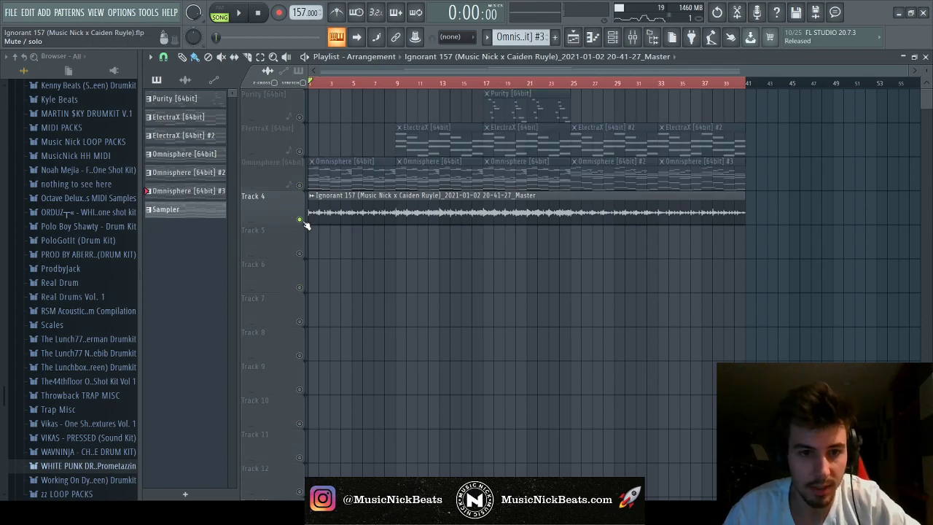
double_click(310, 215)
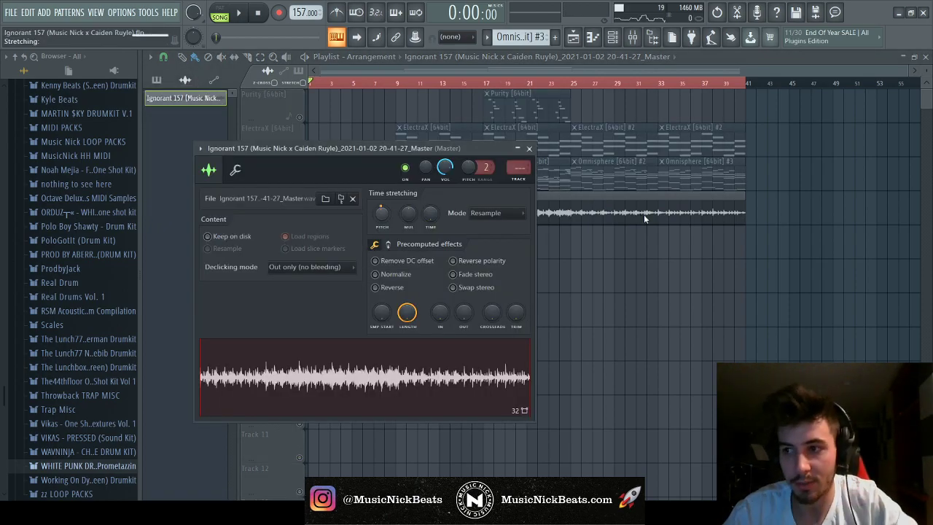
left_click(529, 148)
Play the rendered Master audio, close the Master equalizer and continue listening from bar 17
key("space")
key("F6")
key("F9")
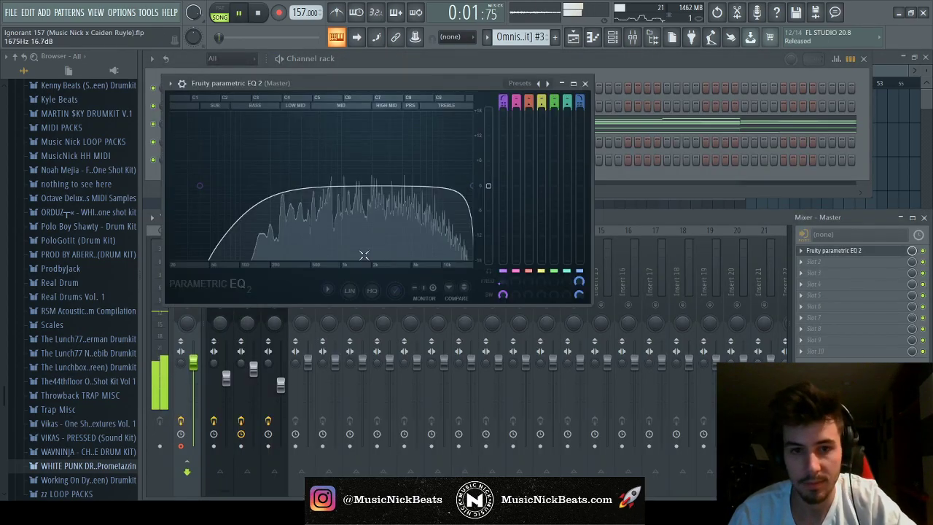
left_click(583, 84)
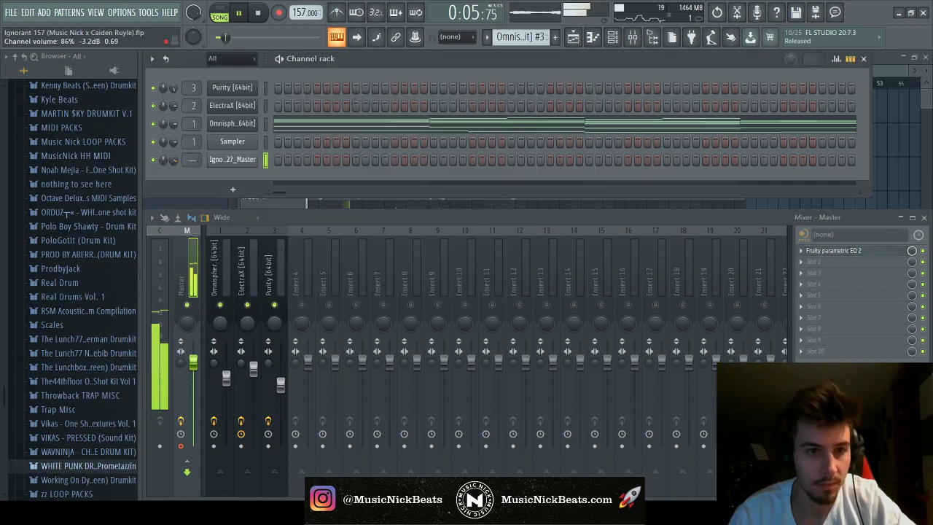
key("F5")
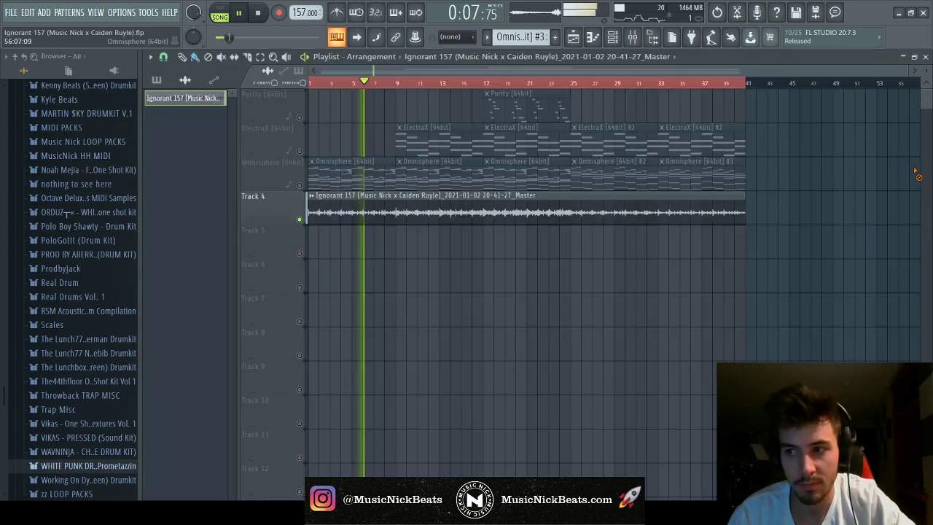
left_click(487, 82)
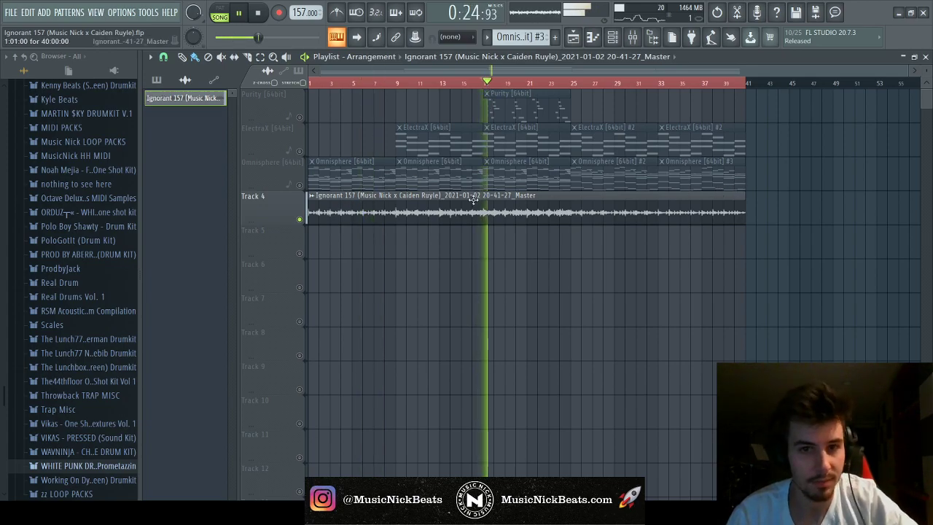
Copy the lowest row of bass notes from the first Omnisphere pattern and stop playback
double_click(343, 169)
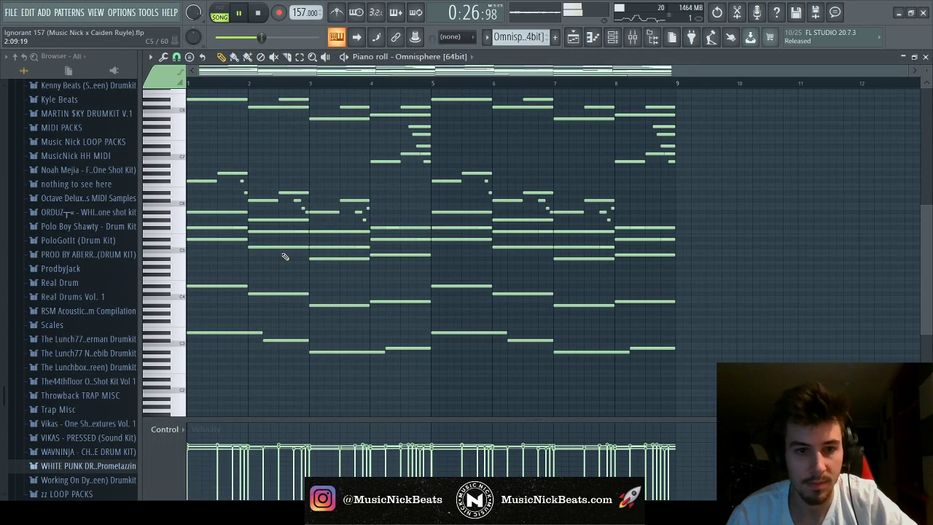
scroll(515, 327, "down", 2)
left_click_drag(737, 337, 187, 292)
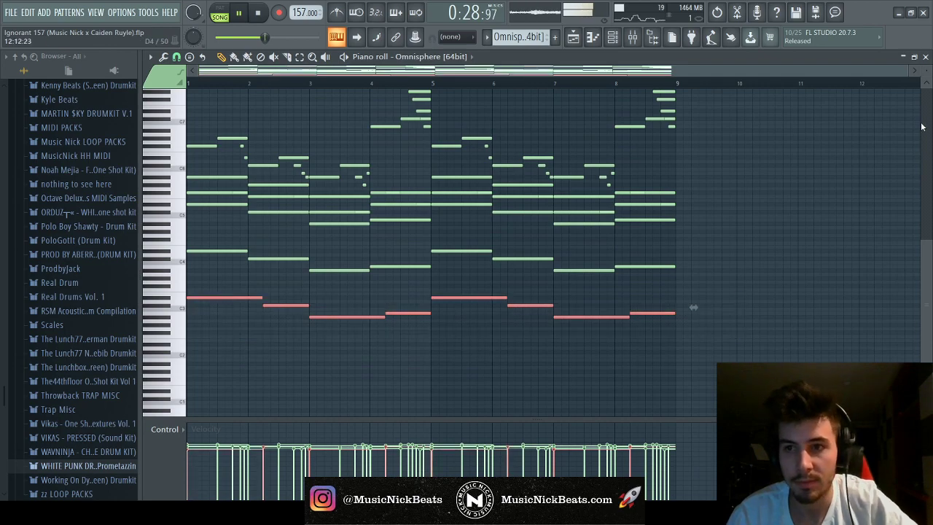
left_click(925, 56)
key("space")
Create Pattern 8 and paste the copied bass notes into the Sampler channel's piano roll
scroll(520, 37, "down", 1)
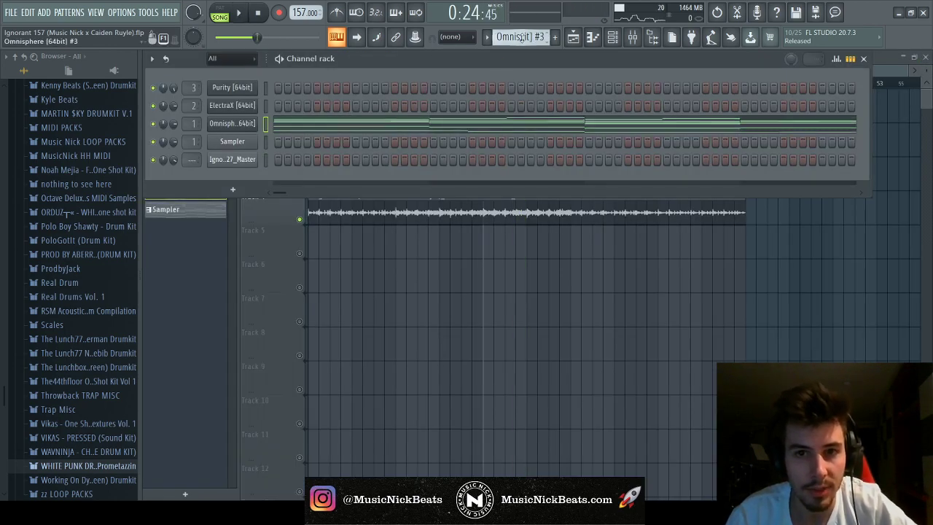
scroll(520, 36, "down", 1)
scroll(520, 37, "down", 1)
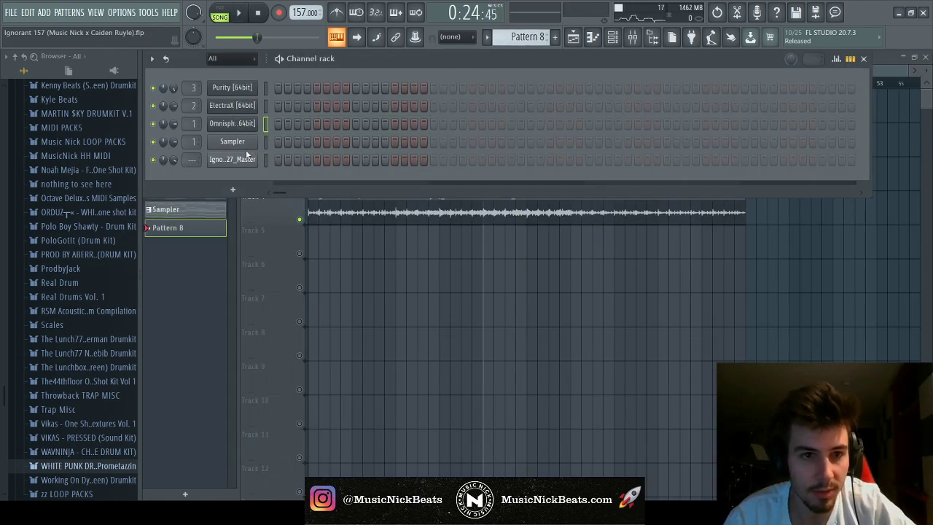
left_click(273, 138)
scroll(231, 266, "up", 3)
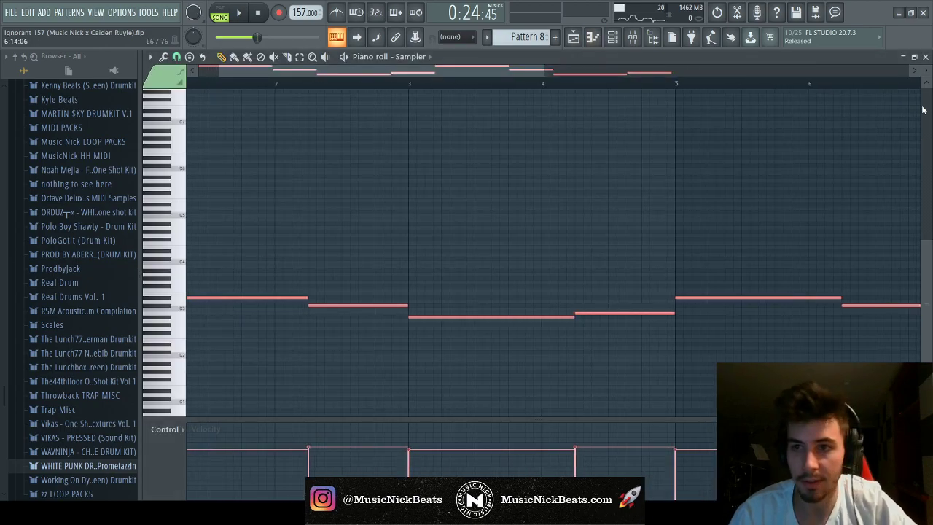
Transpose the pasted bass notes up two octaves and down one semitone so the line starts on D5
scroll(230, 265, "up", 2)
scroll(387, 260, "down", 3)
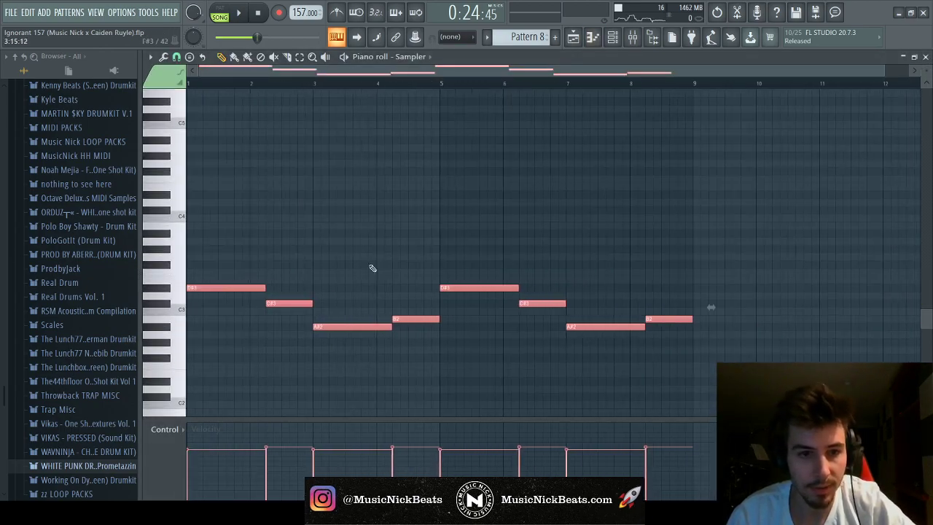
key("ctrl+Up")
key("ctrl+Up")
scroll(313, 218, "up", 2)
key("ctrl+d")
key("shift+Down")
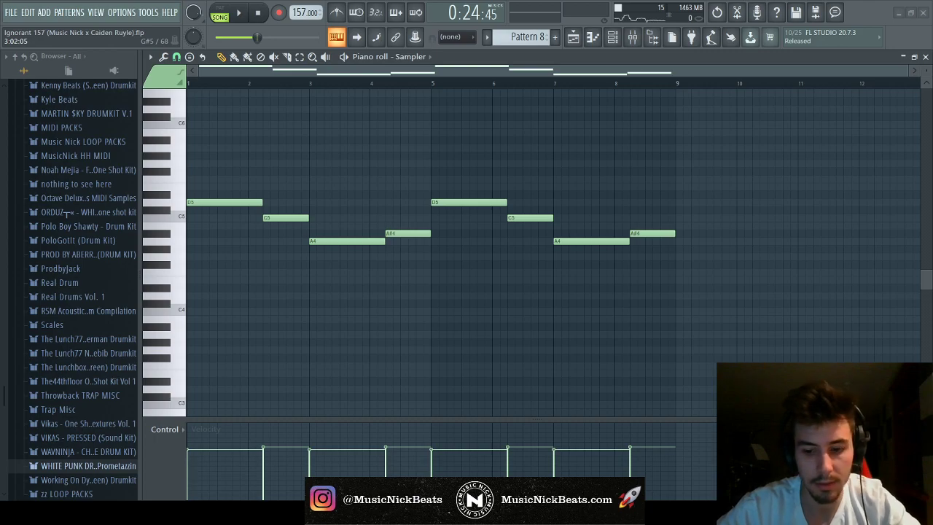
Set the time-stretching mode of the rendered Master audio clip to Auto
left_click(925, 56)
left_click(391, 345)
left_click(335, 198)
left_click(529, 148)
left_click(335, 197)
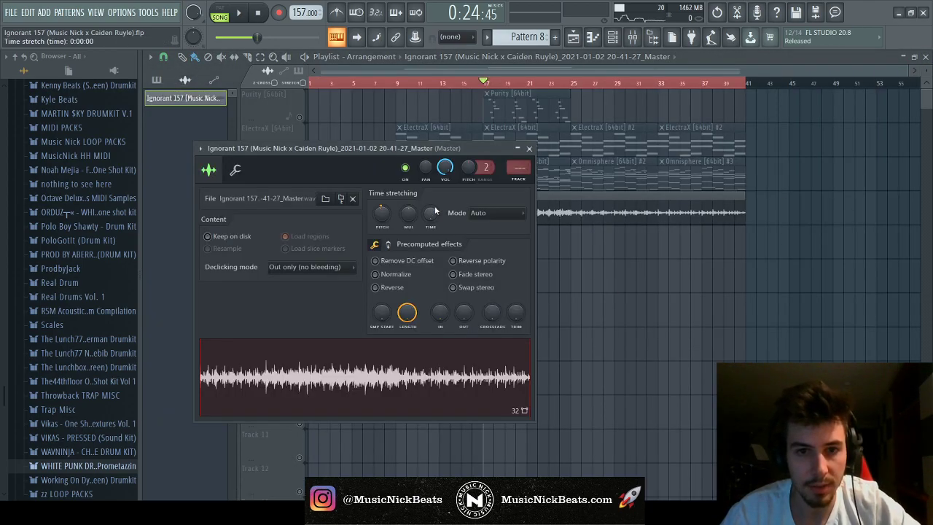
left_click(529, 148)
Save the project and render the adjusted Master audio to a second audio clip
left_click(256, 14)
key("ctrl+s")
key("F6")
key("F9")
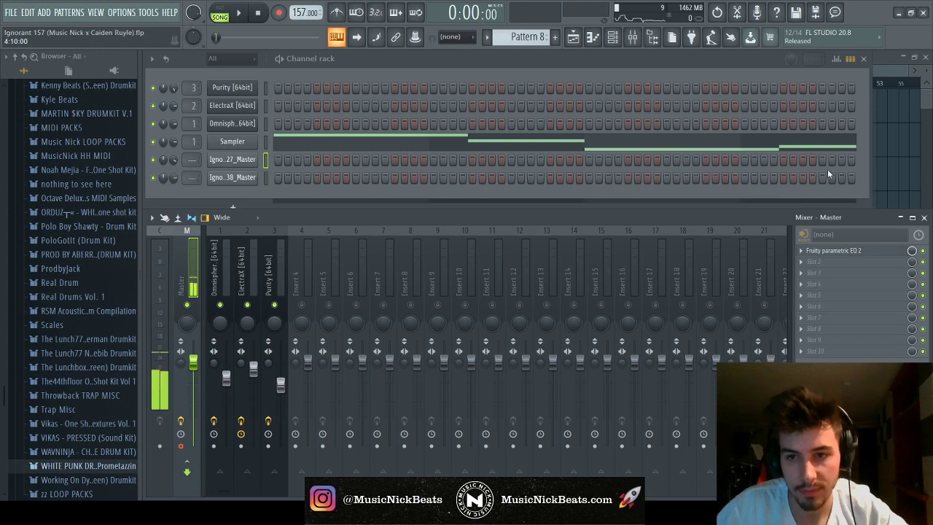
Open the second rendered clip in Edison and save its audio as the Ignorant 157 Dm WAV loop
key("F5")
double_click(326, 250)
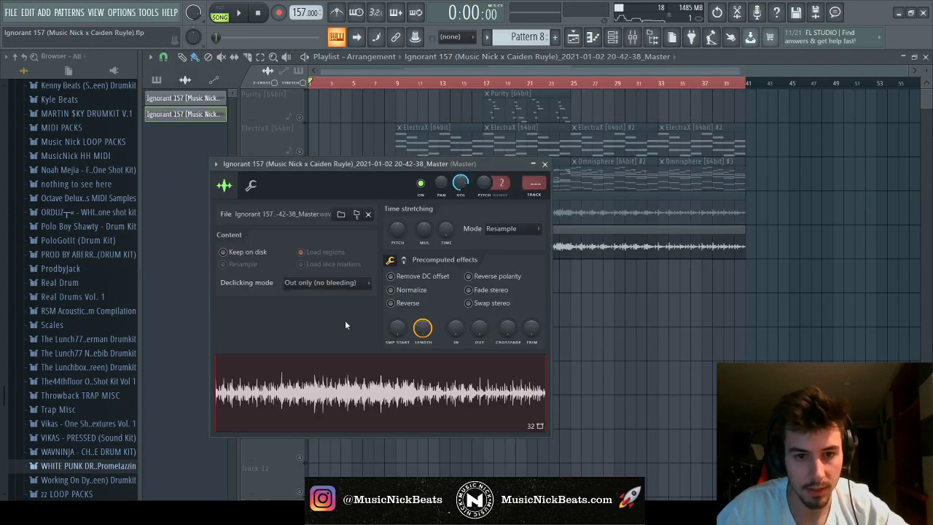
left_click(253, 408)
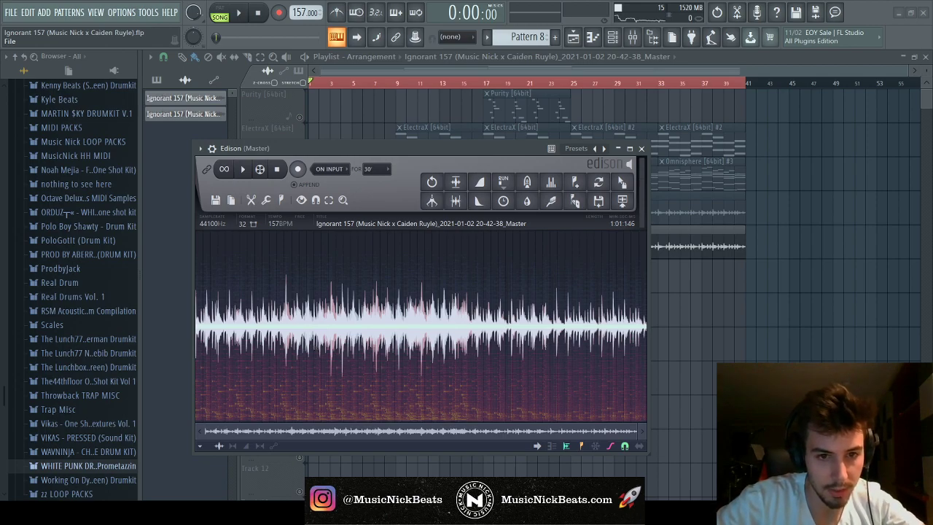
key("ctrl+s")
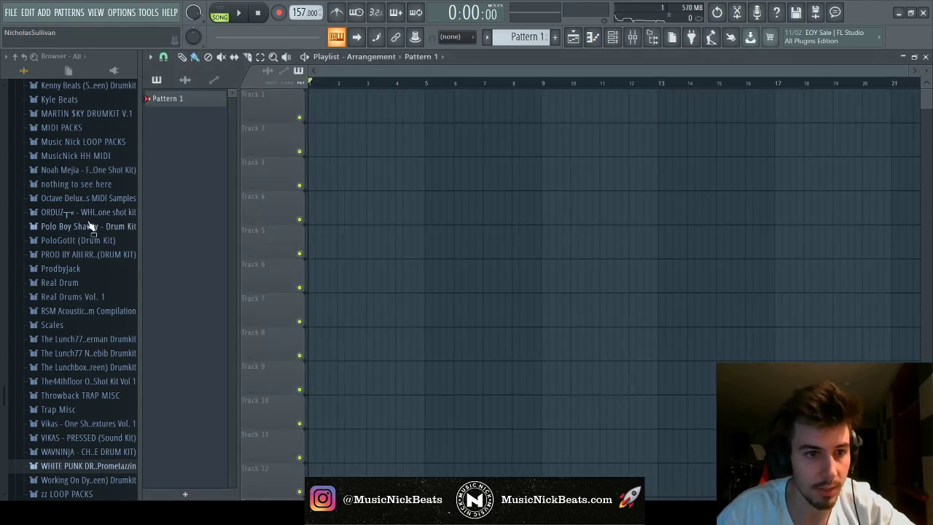
Place the Ignorant 157 Dm loop from the January 2021 loop pack at bar 1 of Track 1 in the new project
scroll(87, 211, "down", 3)
scroll(82, 286, "up", 3)
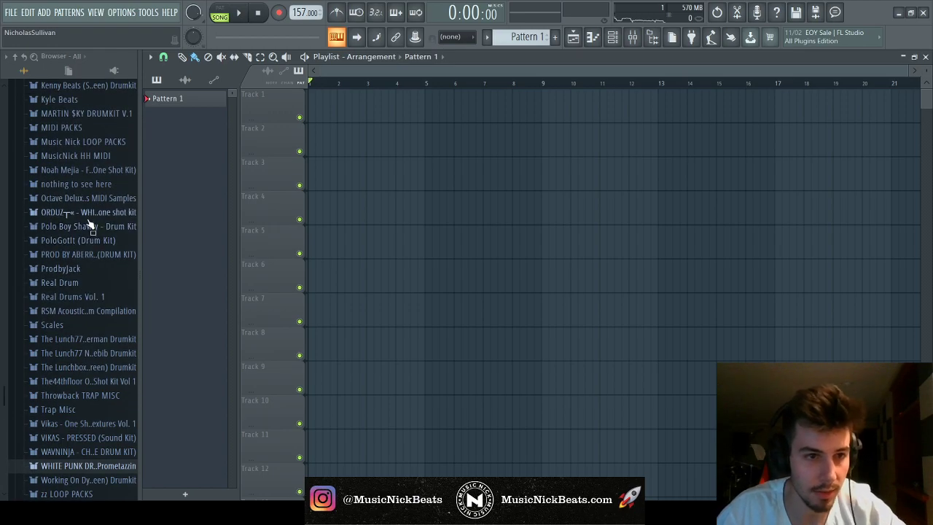
left_click(93, 143)
left_click(86, 171)
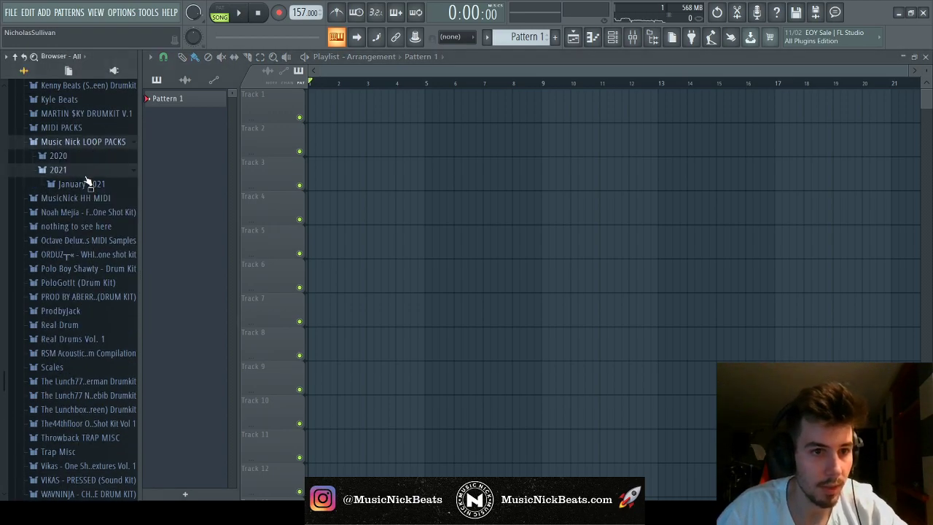
left_click(83, 184)
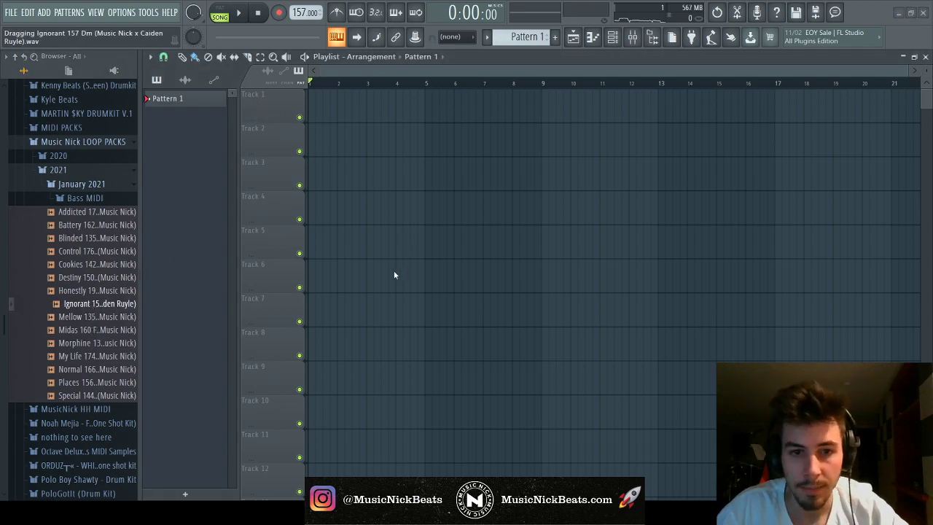
left_click_drag(398, 273, 310, 109)
Expand the Bass MIDI folder and route the loop's audio channel to mixer Insert 1
left_click(117, 199)
key("F6")
key("F9")
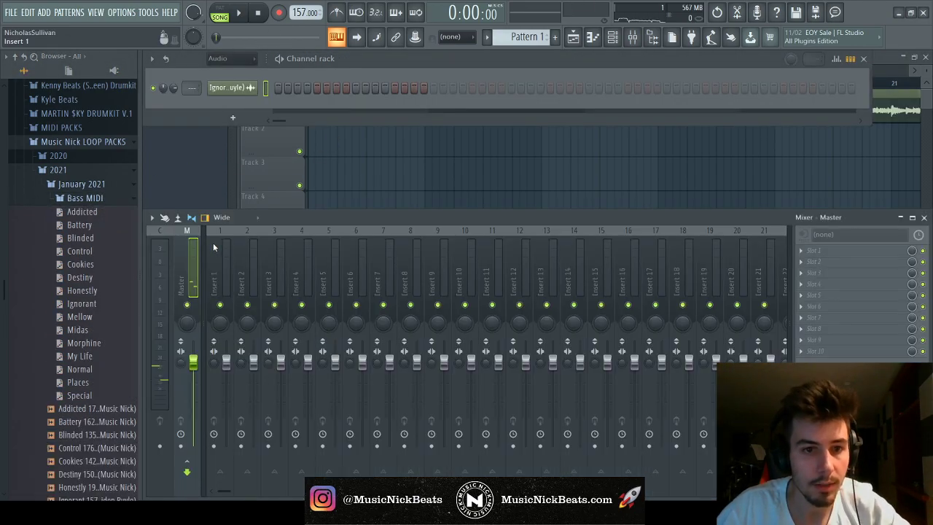
key("ctrl+l")
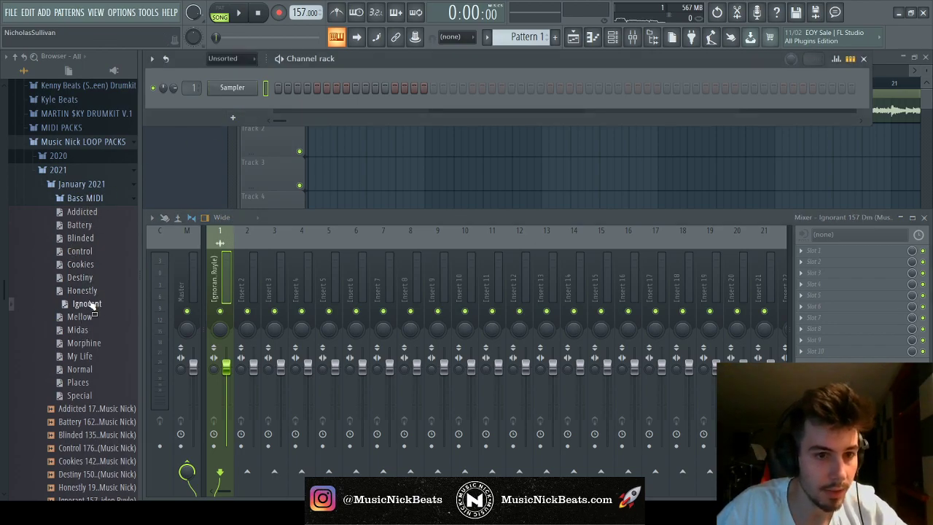
Load the Ignorant bass MIDI into the Sampler channel and collapse the Music Nick LOOP PACKS folder
left_click_drag(252, 91, 250, 90)
left_click(94, 184)
left_click(102, 143)
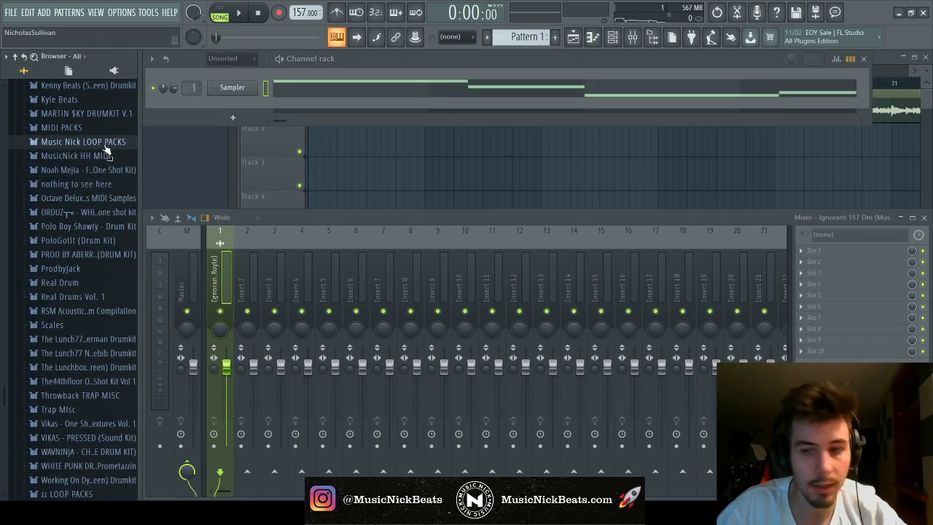
Repeat Pattern 1 on Track 2 through bar 40 and slice the audio loop above into matching 8-bar clips
key("F5")
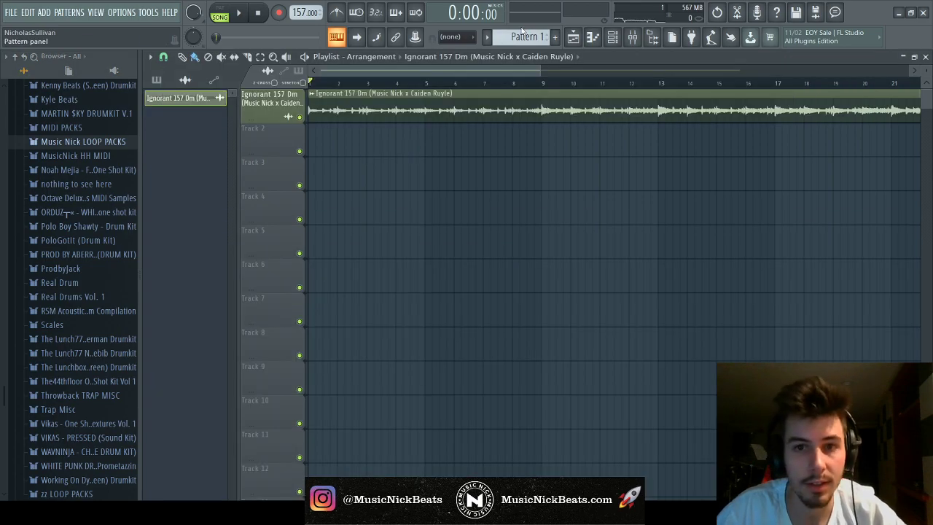
left_click(312, 139)
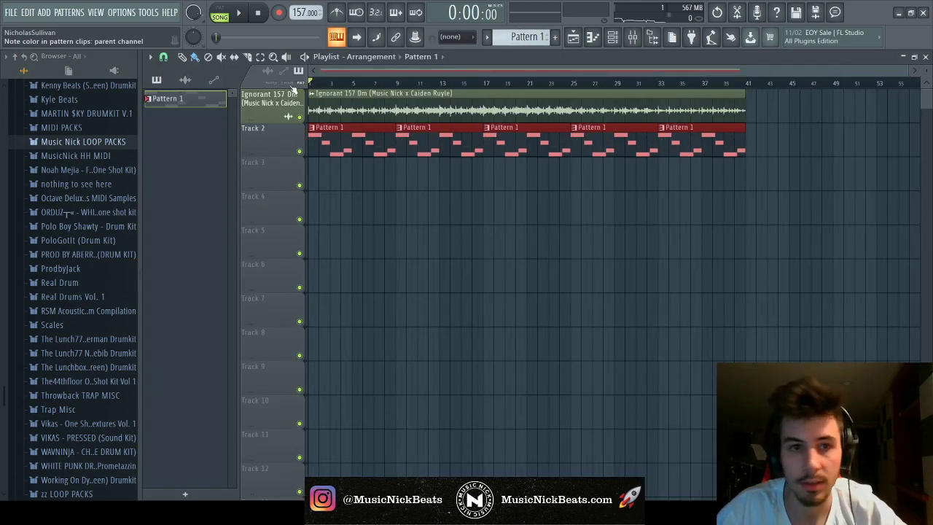
left_click(400, 115)
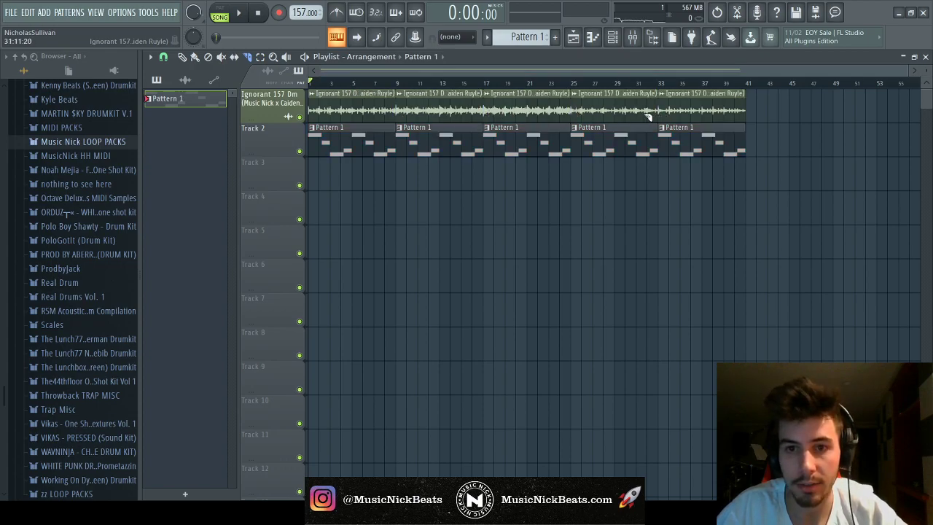
left_click(214, 99)
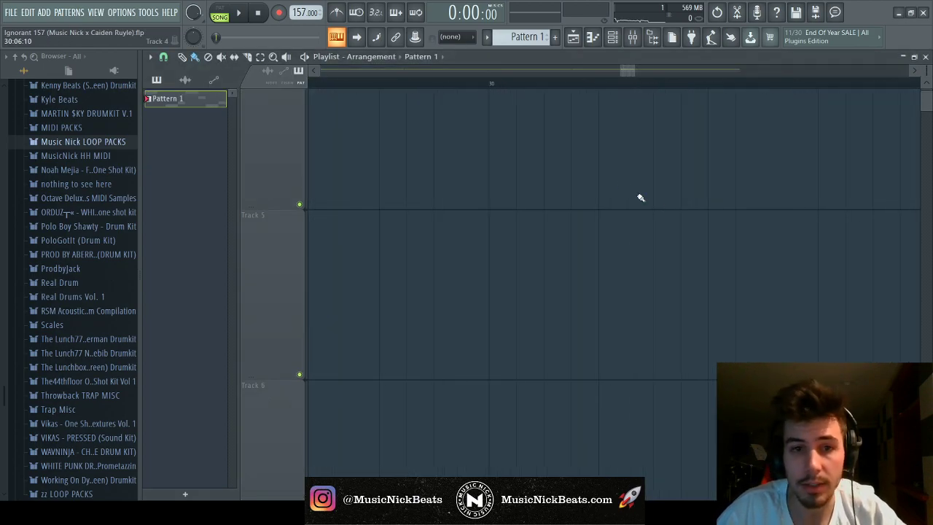
scroll(583, 170, "down", 5)
scroll(931, 83, "down", 5)
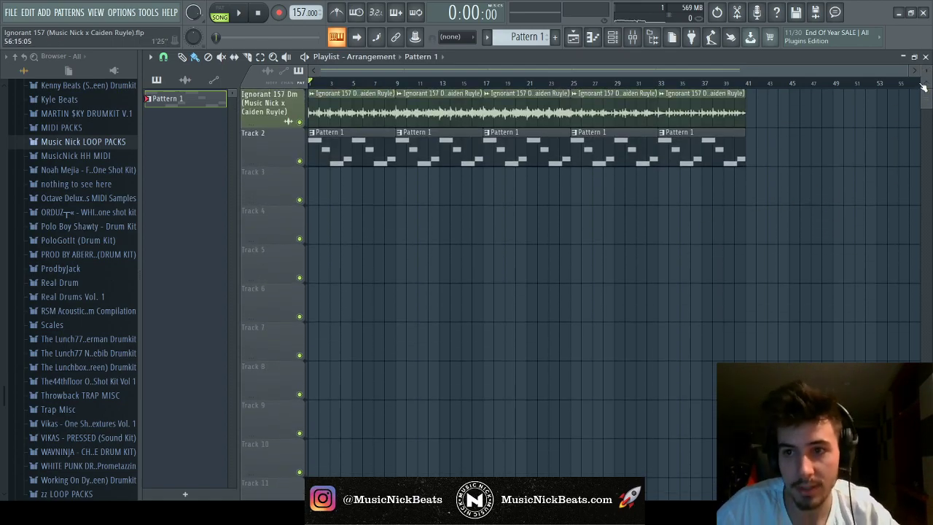
scroll(926, 70, "down", 2)
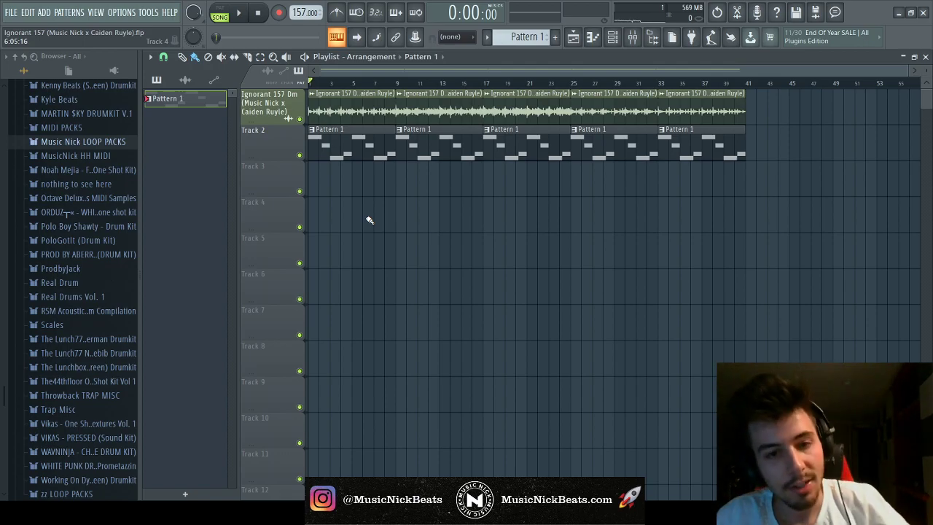
Play the song and add Clap - EZ Clap Redux from the 808iden drumkit's Claps folder as a new channel
key("F6")
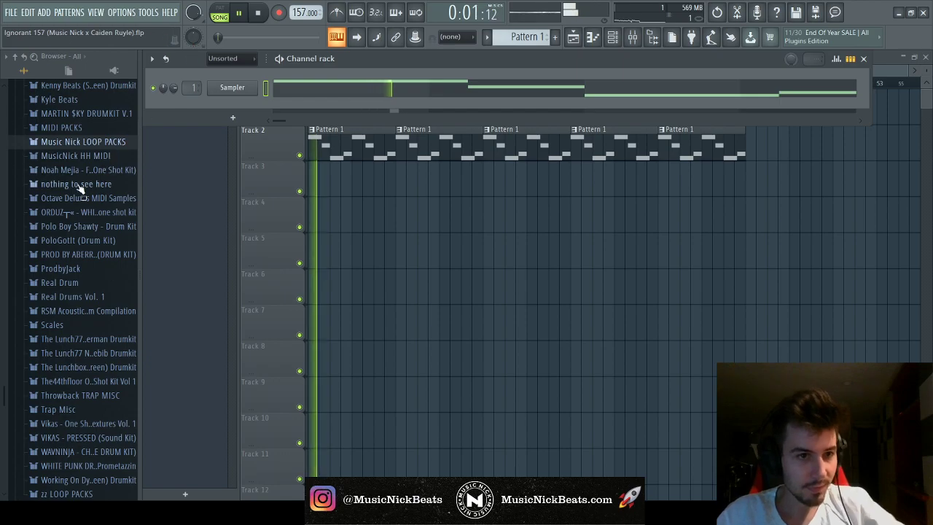
scroll(73, 194, "up", 8)
left_click(53, 161)
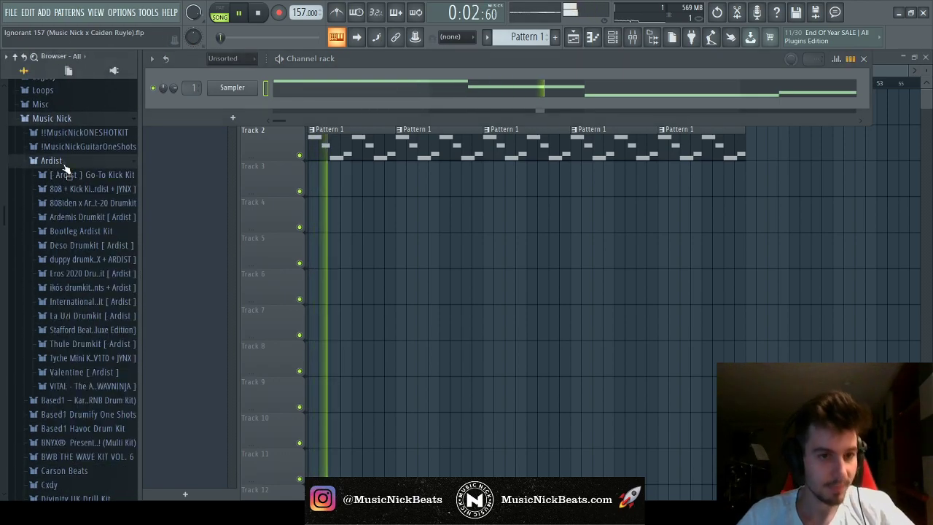
left_click(73, 203)
left_click(68, 242)
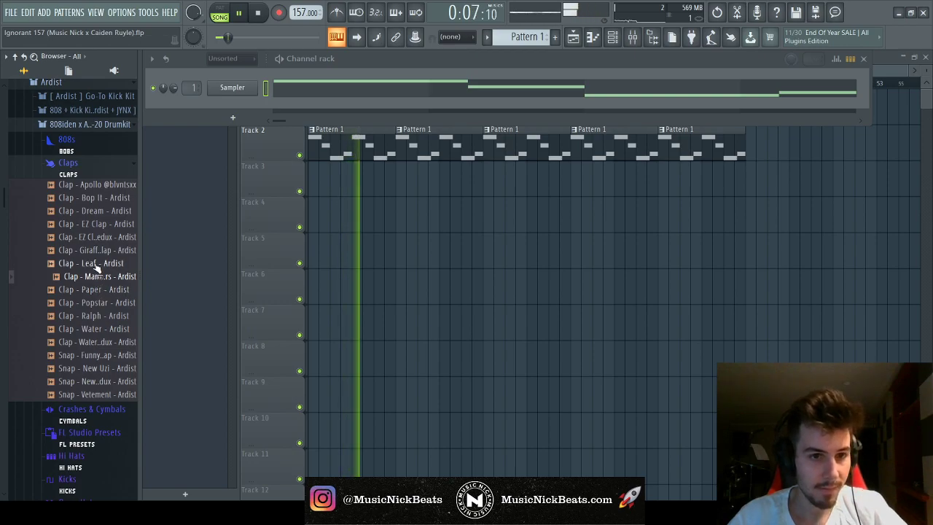
left_click_drag(101, 238, 202, 162)
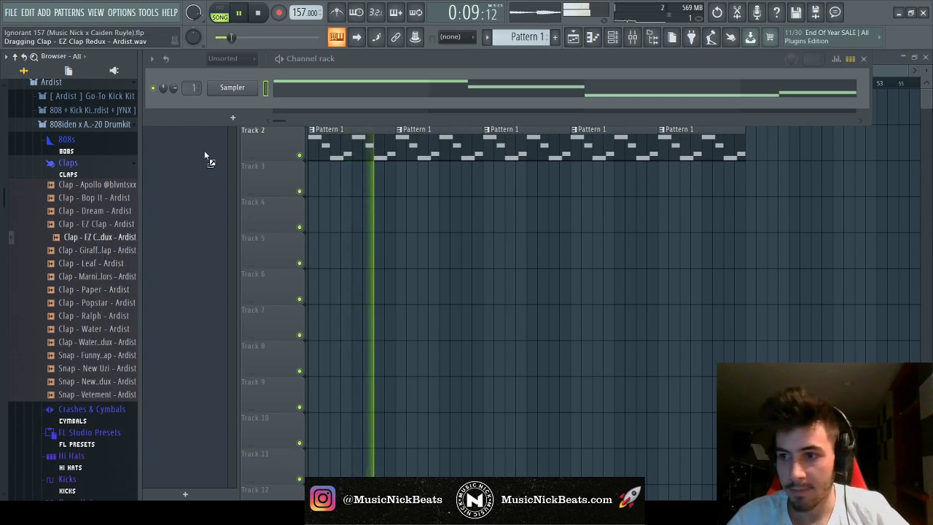
left_click_drag(217, 109, 316, 106)
Place the clap on beat 3 of the first bar and repeat it in each following bar of Pattern 1
left_click(355, 106)
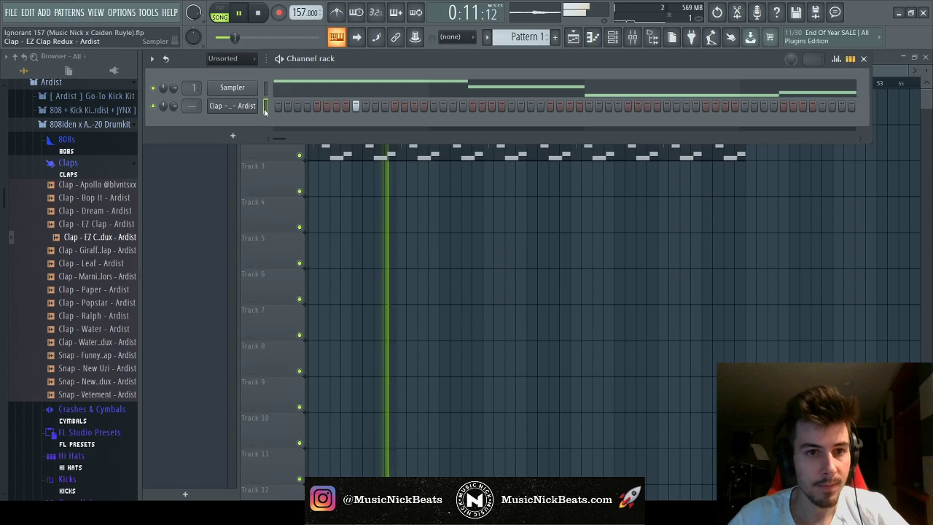
key("F7")
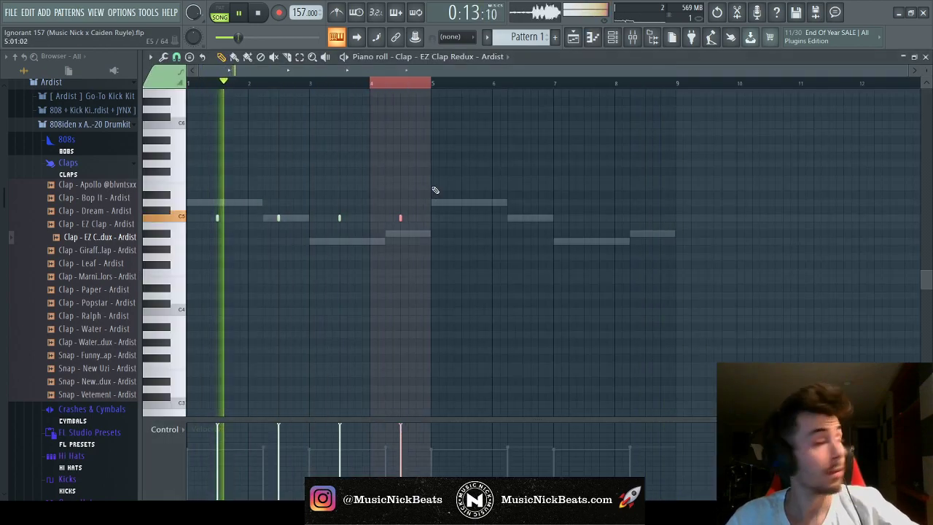
key("F7")
Route the clap to mixer track 4 and add Fruity parametric EQ 2 with the 30Hz + 18kHz cut preset, raising the low cut
key("F9")
key("ctrl+l")
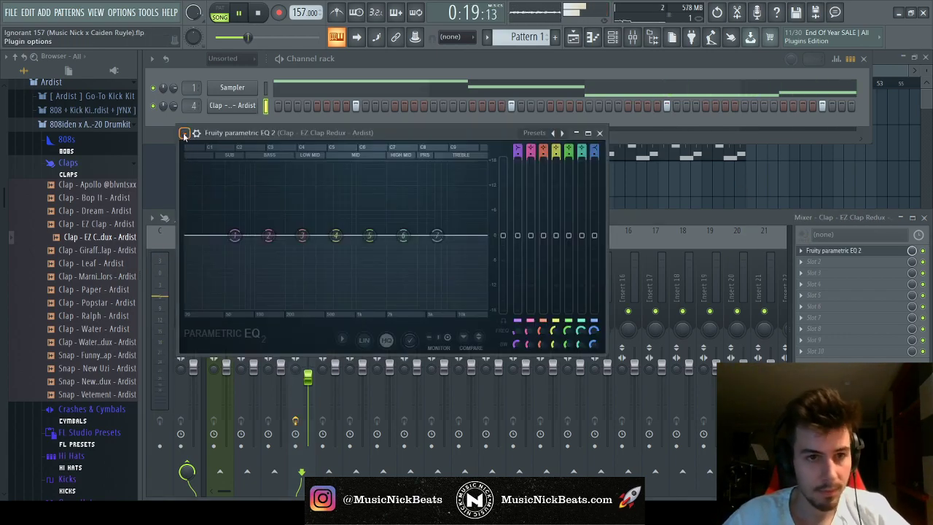
left_click_drag(194, 240, 299, 250)
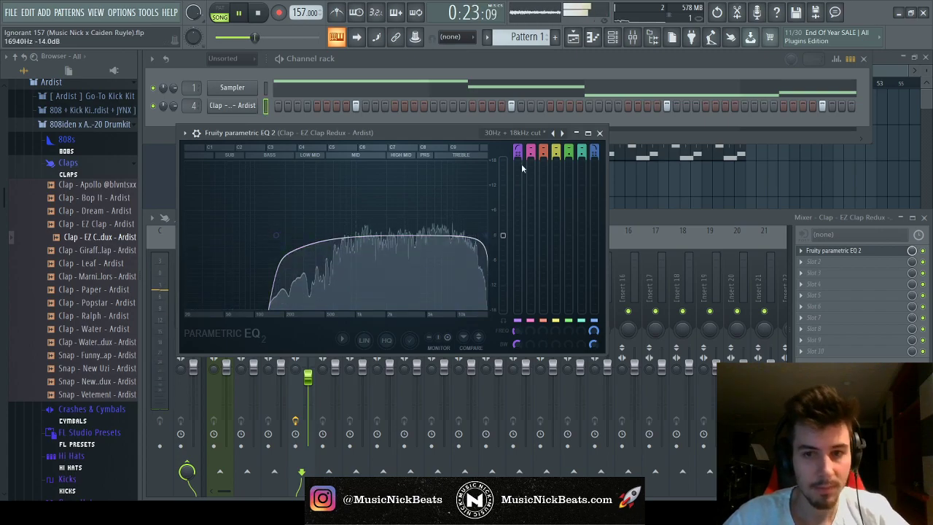
left_click(599, 133)
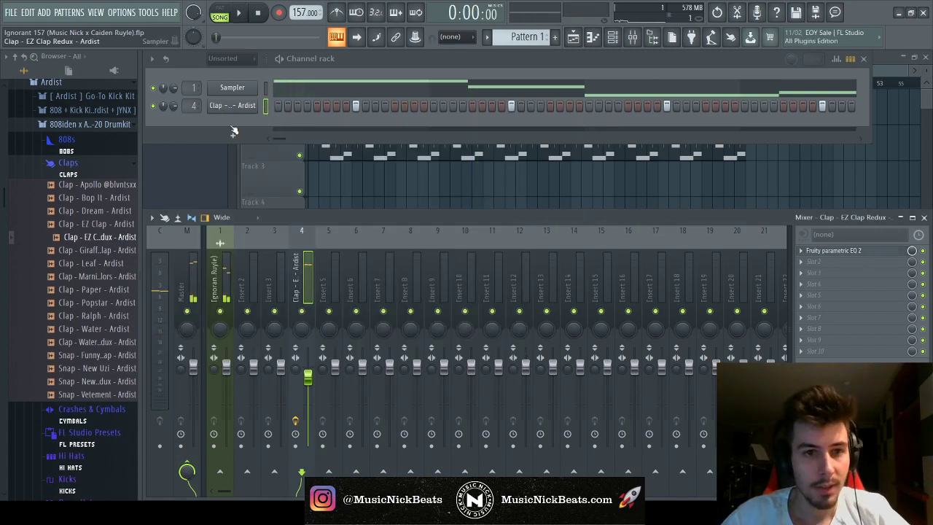
Trim the clap sample's silence, boost its gain, and play the song with the clap's mixer level at about -3 dB
left_click(224, 106)
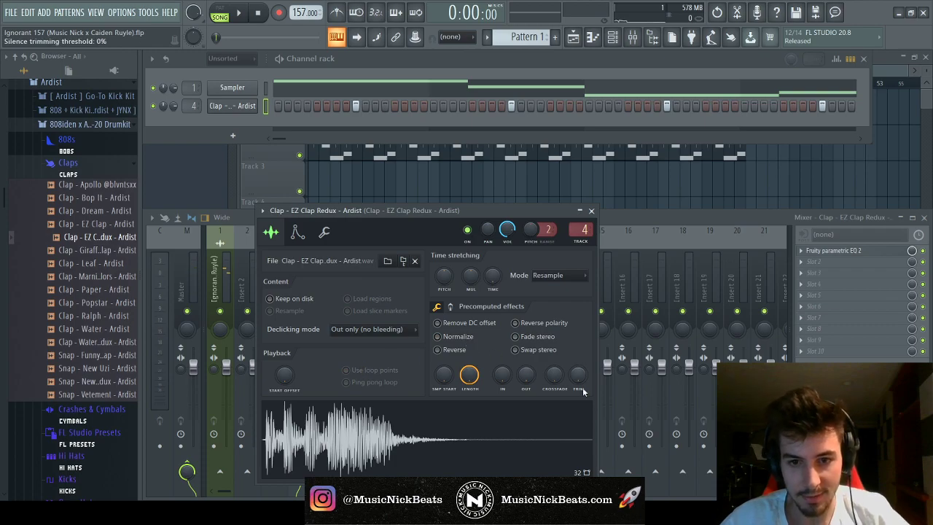
left_click_drag(583, 392, 482, 283)
left_click(451, 306)
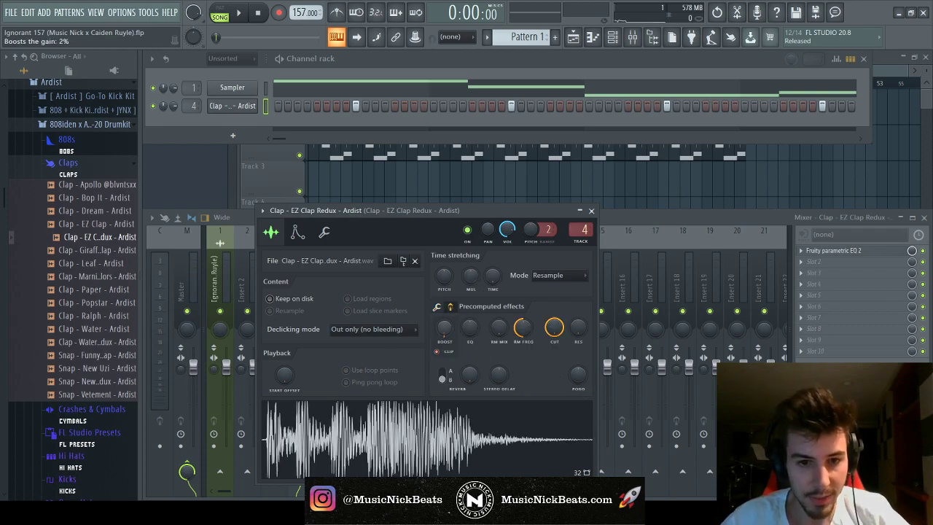
left_click(591, 210)
key("space")
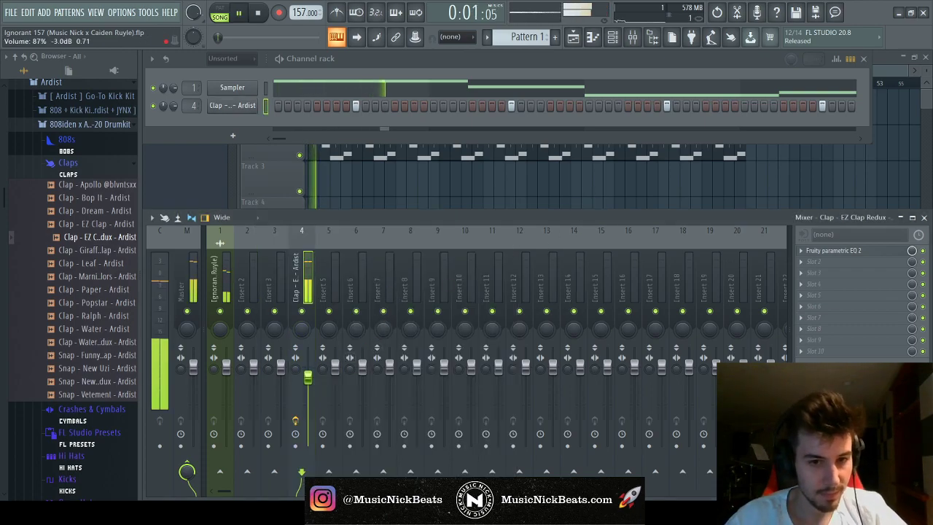
Add JR - Kaws (Hi hat) from the INTERNET MONEY JRHITMAKER drum kit's Hi Hats + Open Hats folder as a new channel
left_click(53, 166)
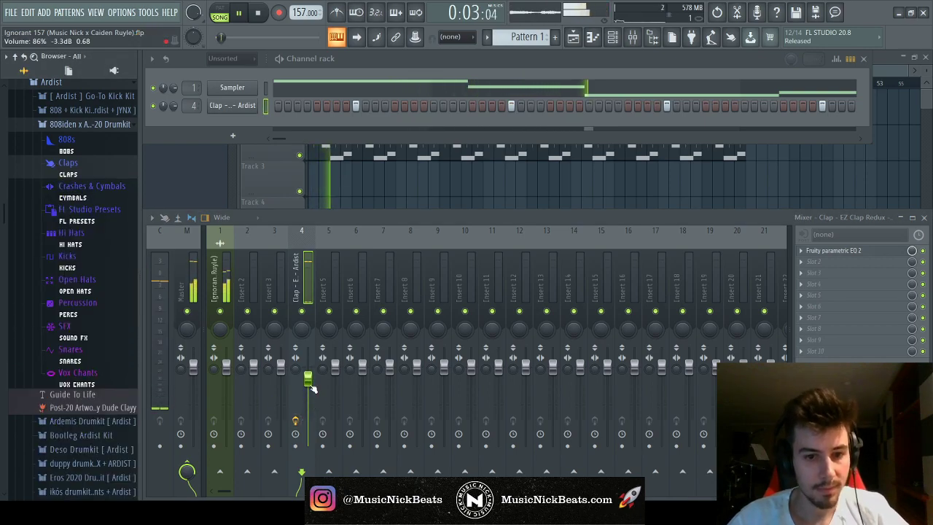
scroll(51, 219, "down", 10)
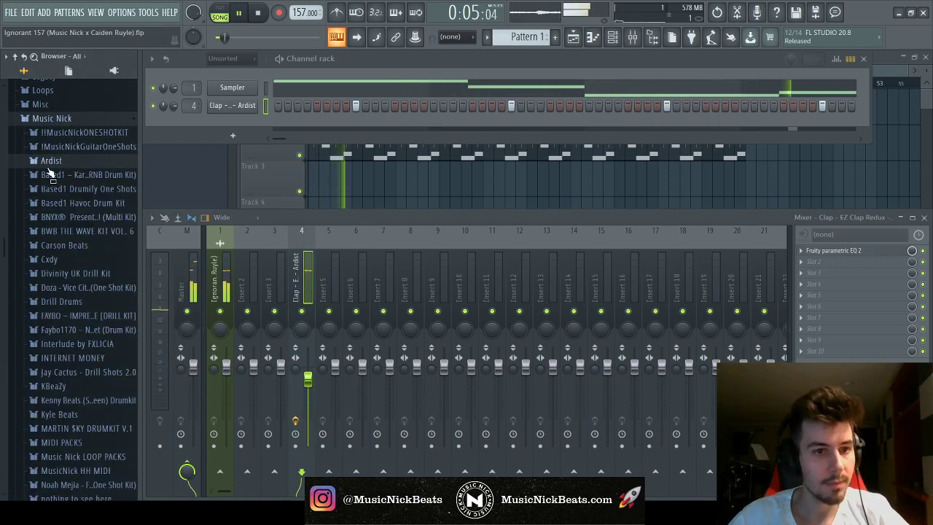
scroll(78, 270, "up", 3)
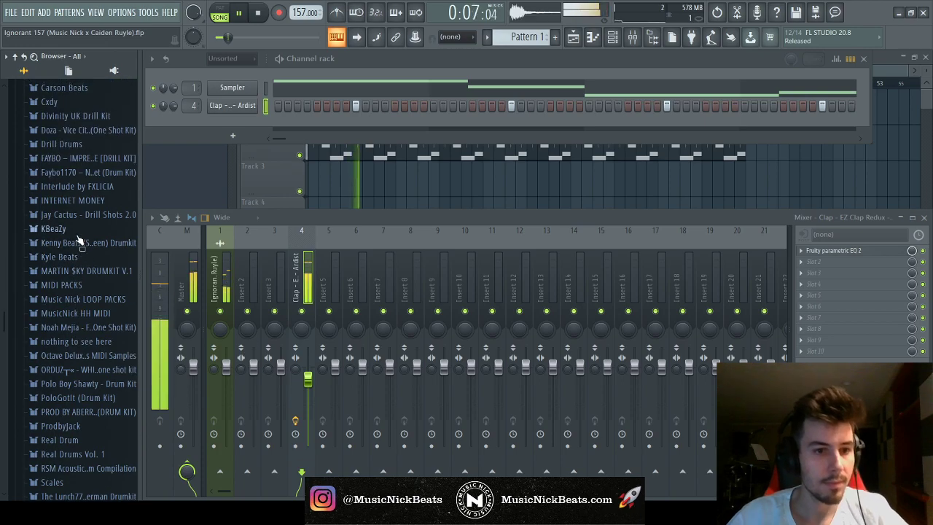
left_click(72, 200)
left_click(80, 203)
left_click(86, 246)
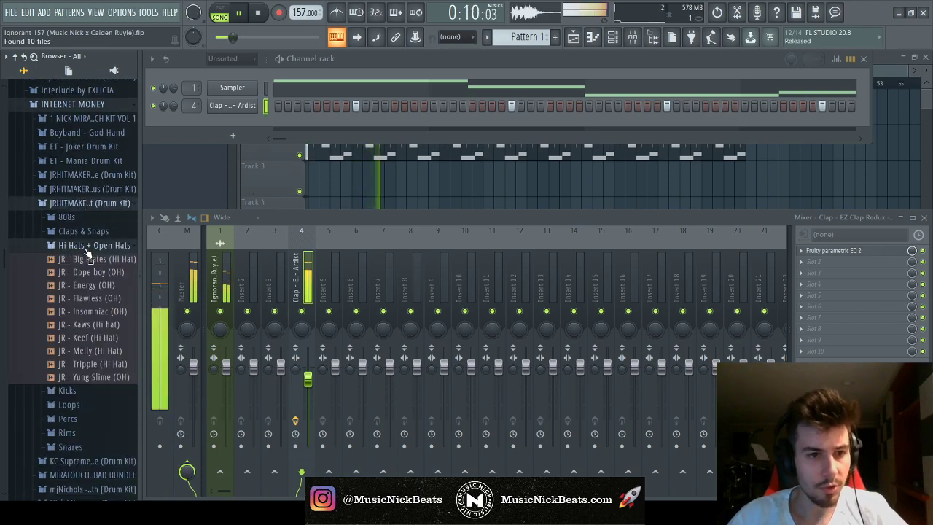
left_click(88, 324)
left_click_drag(88, 324, 242, 115)
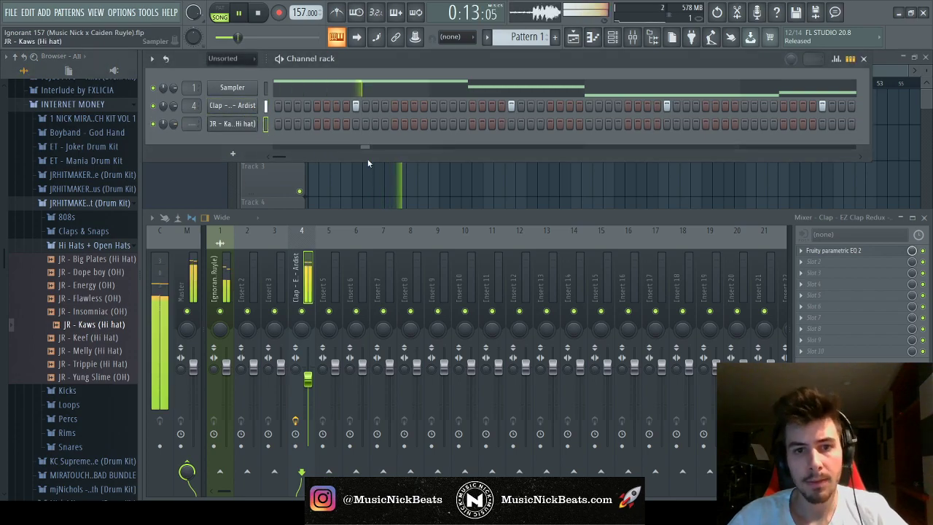
Fill eight bars of the Kaws hi-hat with C5 eighth notes and collapse the JRHITMAKER drum kit folder
left_click(234, 125)
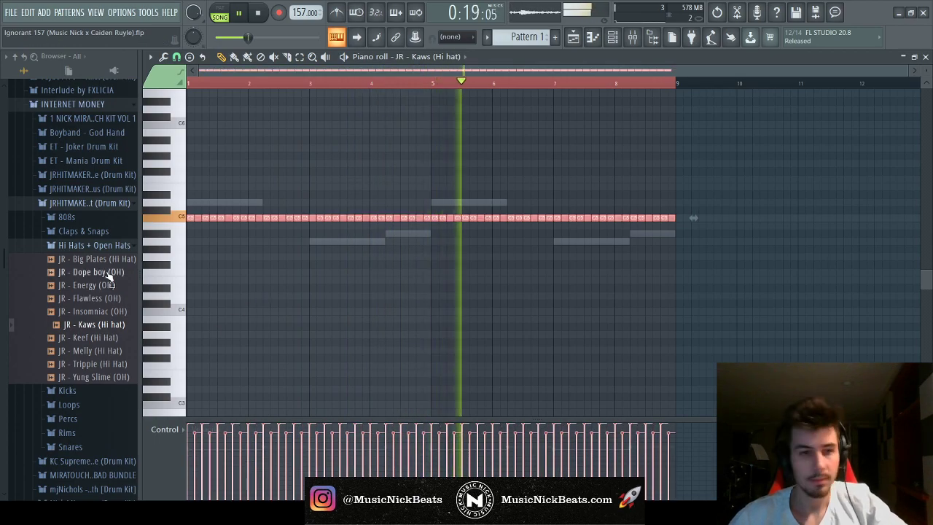
left_click(64, 245)
left_click(92, 204)
key("space")
Delete the hi-hat note on beat 2 of bar 1 and chop the following note into four with rising velocities
scroll(204, 263, "up", 3)
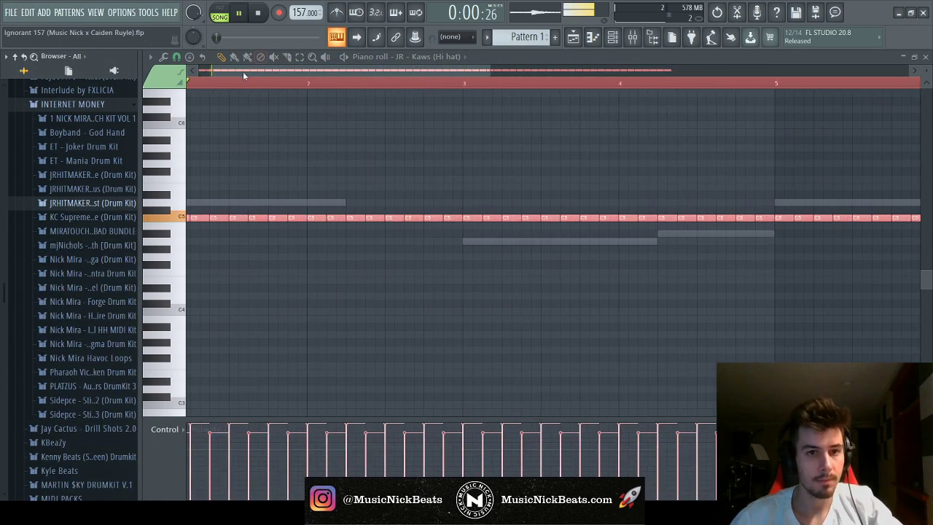
key("space")
left_click_drag(229, 218, 249, 218)
key("space")
key("space")
key("space")
key("space")
key("alt+u")
key("space")
key("space")
key("space")
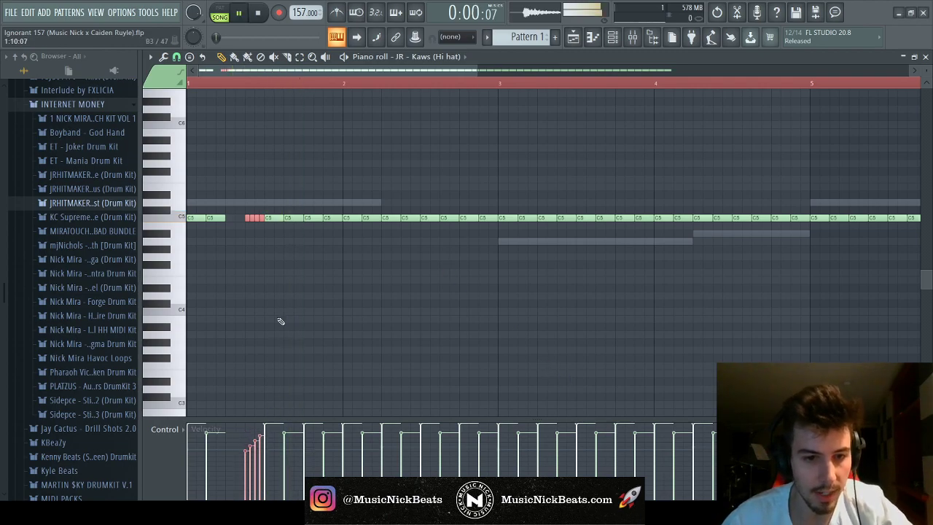
key("ctrl+d")
key("space")
key("space")
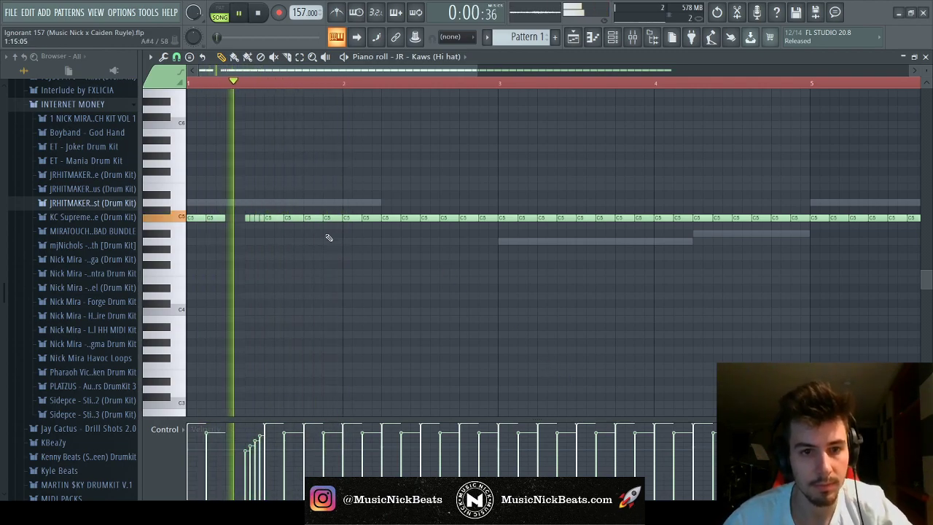
Delete the hi-hat note on beat 4 of bar 1 and split the second and third eighth notes of bar 2 into halves
right_click(313, 218)
left_click_drag(366, 229, 379, 213)
key("space")
key("space")
key("space")
key("space")
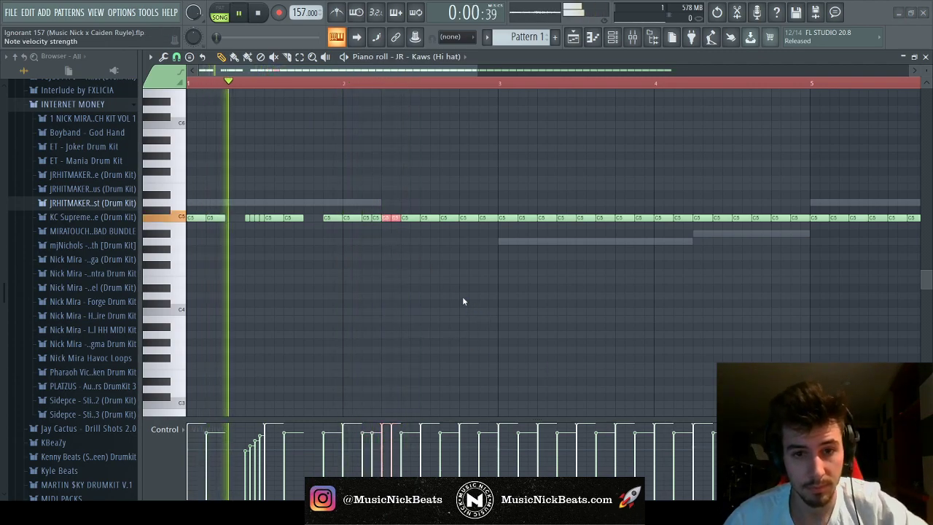
Chop the hi-hat on beat 2 of bar 2 into eight notes and the following eighth into four, both with falling velocities
left_click_drag(404, 437, 381, 427)
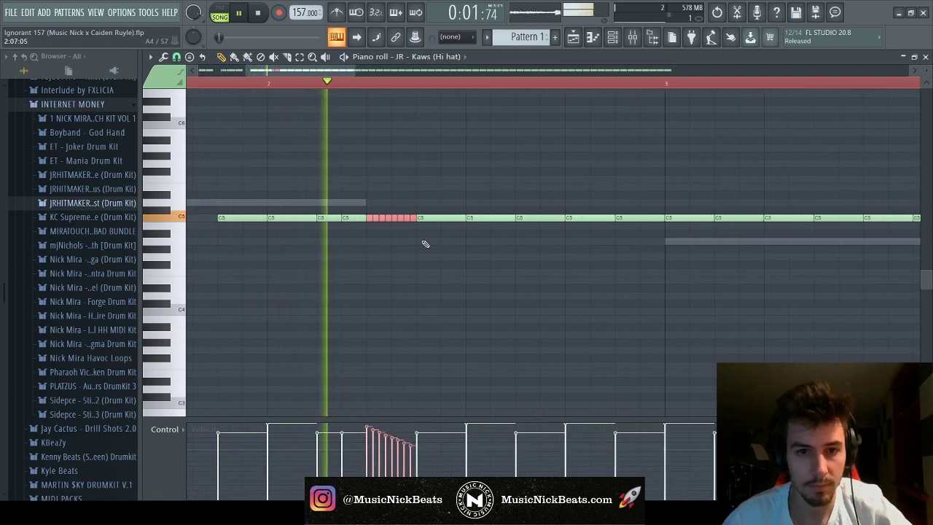
scroll(464, 293, "up", 3)
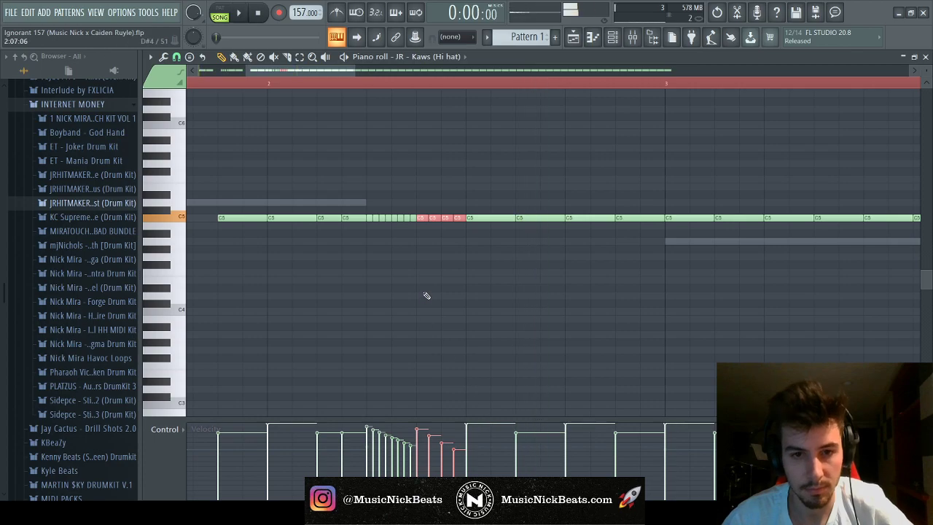
scroll(427, 285, "down", 3)
Split the hi-hat on beat 3 of bar 2 in two and chop the bar's last eighth into four, both with falling velocities
left_click_drag(440, 195, 470, 196)
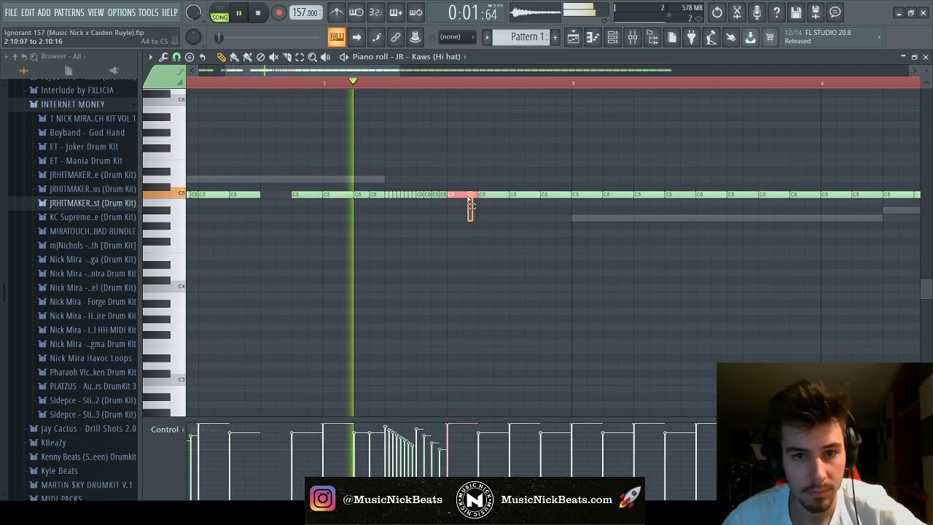
key("space")
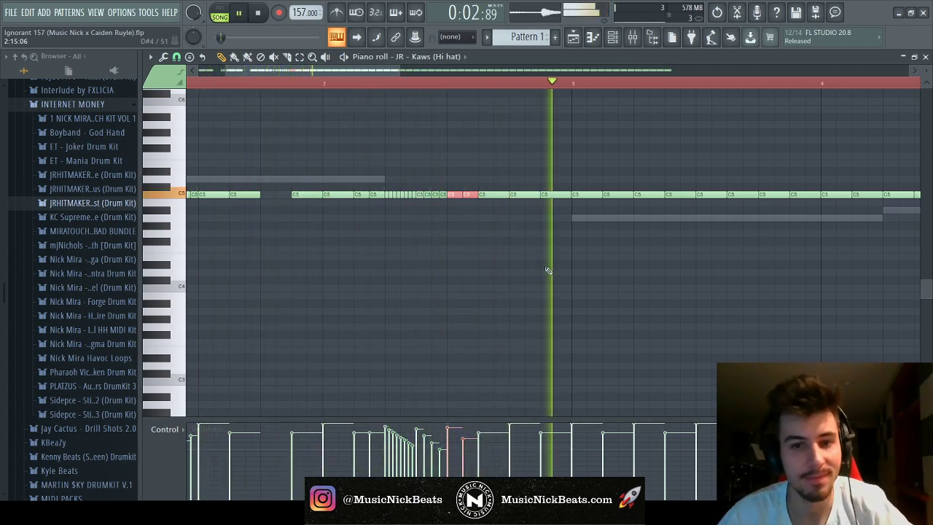
key("ctrl+u")
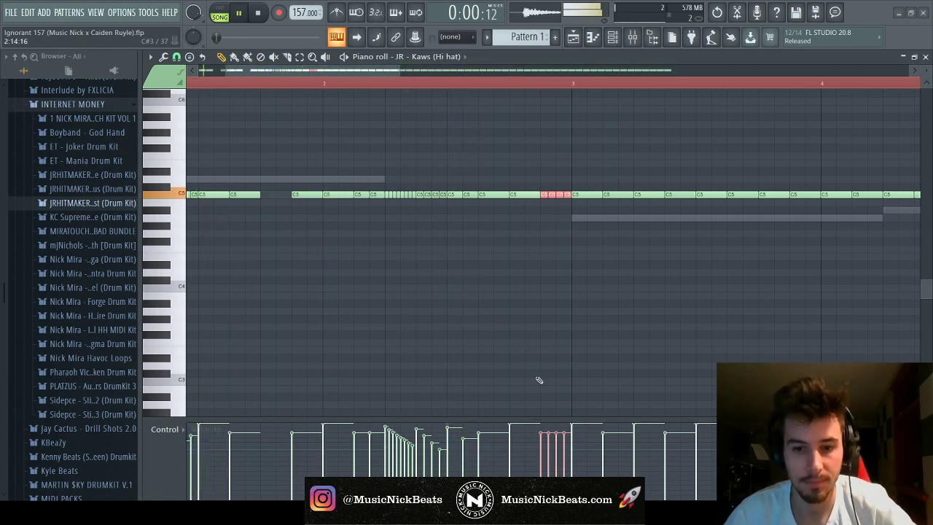
scroll(562, 291, "down", 3)
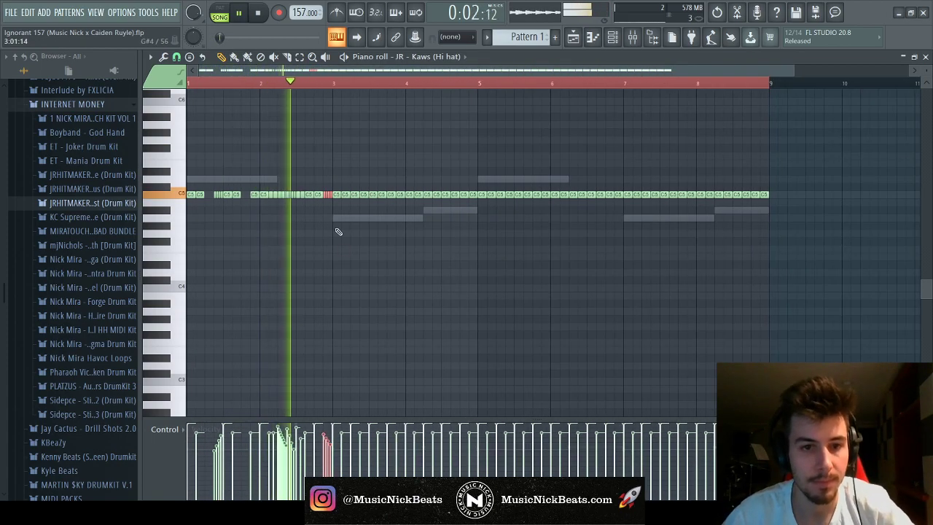
scroll(319, 89, "up", 3)
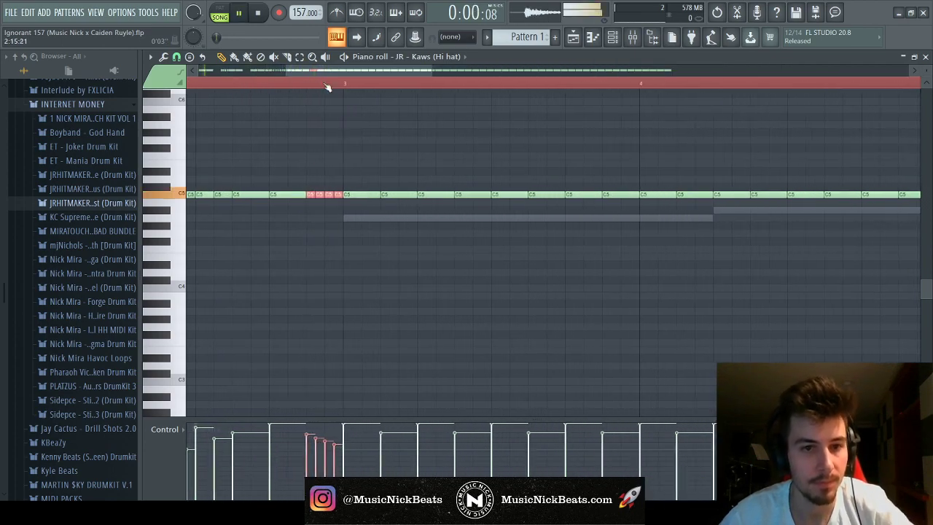
Replace the four-note hi-hat roll just before beat 3 of bar 2 with a single note that leaves a short gap
key("space")
key("space")
right_click(641, 195)
right_click(631, 196)
right_click(625, 197)
left_click(624, 198)
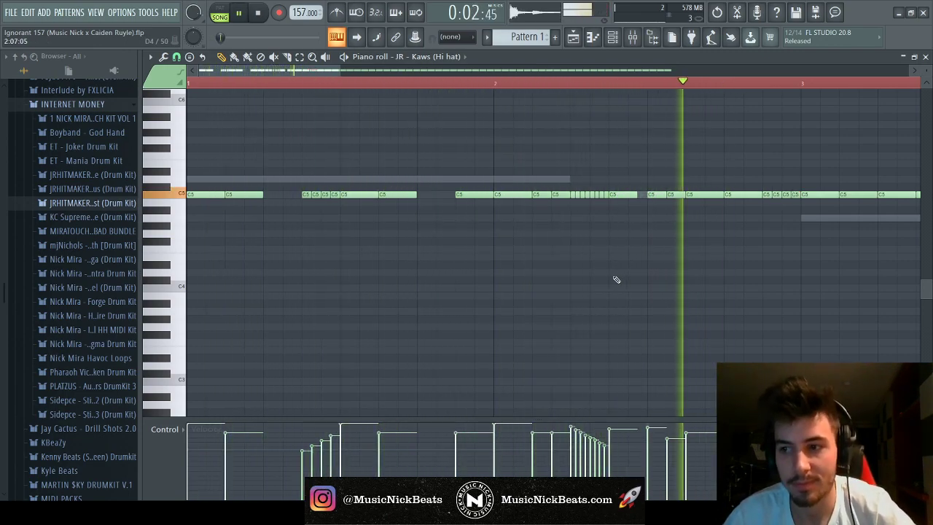
Clear the hi-hats from bars 3 and 4 and duplicate the two-bar hi-hat pattern of bars 1 and 2 there
scroll(616, 270, "down", 2)
scroll(506, 209, "down", 1)
scroll(392, 191, "down", 1)
left_click_drag(392, 192, 187, 186)
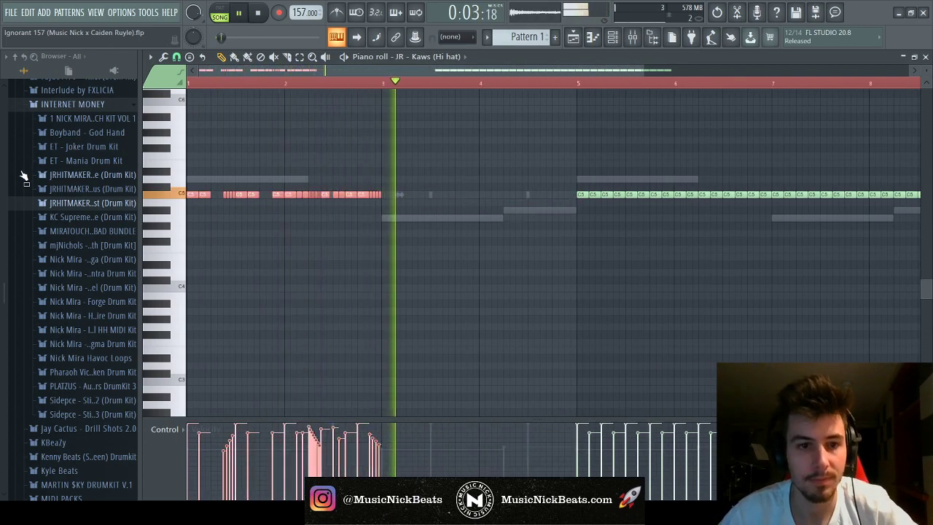
key("space")
key("ctrl+b")
key("space")
left_click(381, 83)
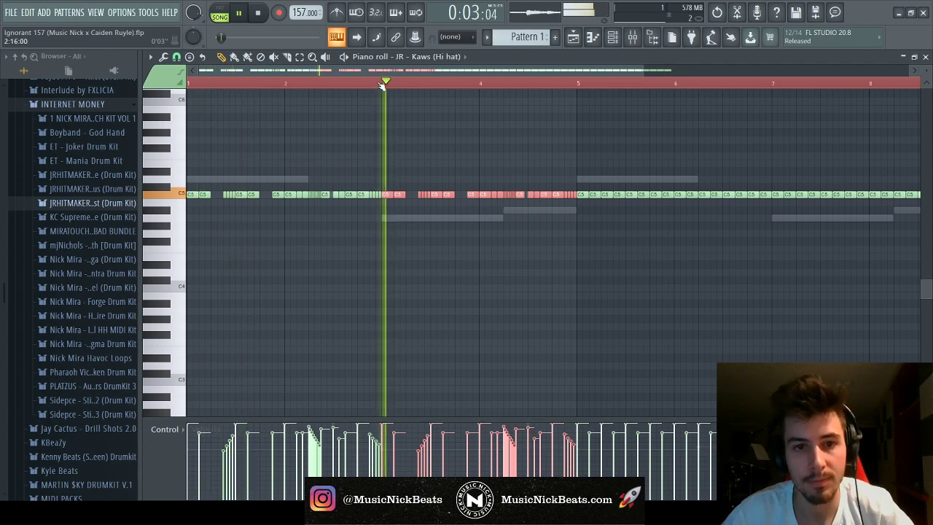
left_click(455, 162)
Delete the hi-hats in bar 4, duplicate bar 3's hi-hat pattern into it, and clear the selection
scroll(485, 162, "up", 1)
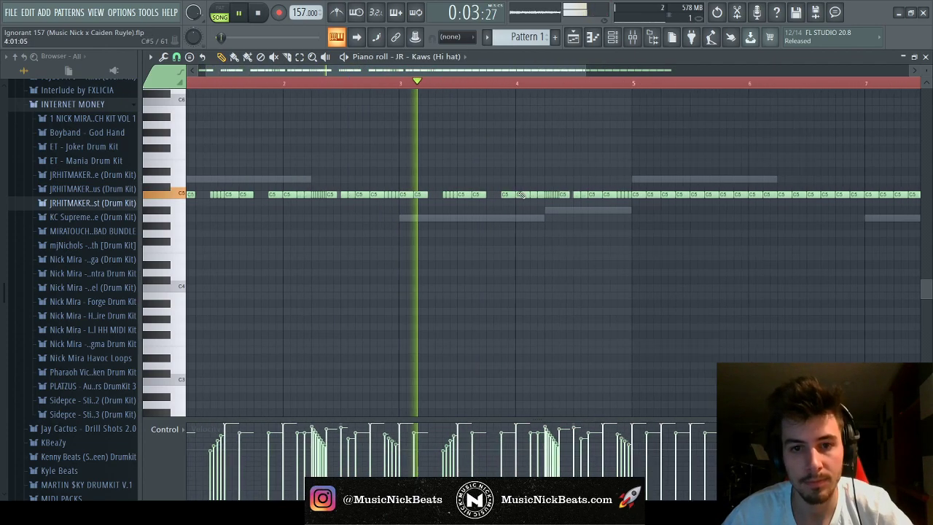
left_click_drag(632, 209, 515, 91)
key("Delete")
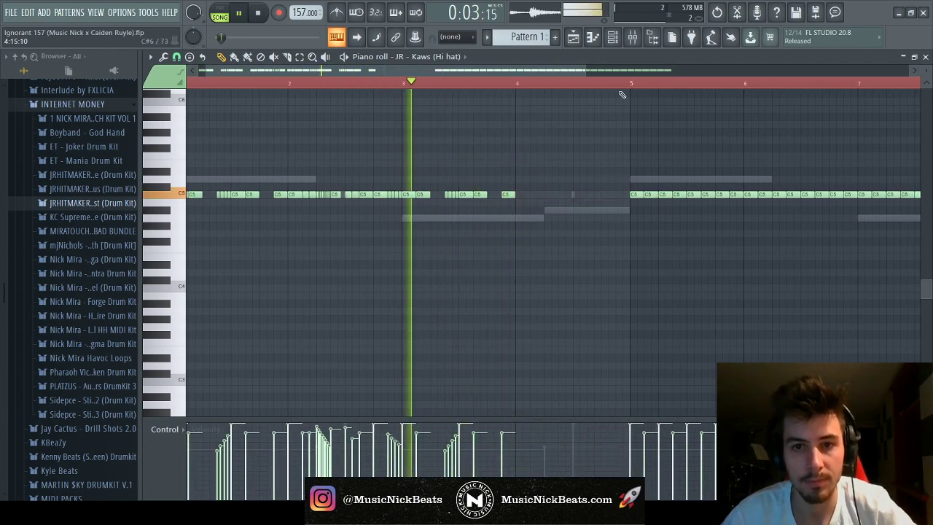
key("space")
left_click_drag(411, 192, 527, 198)
key("ctrl+b")
key("space")
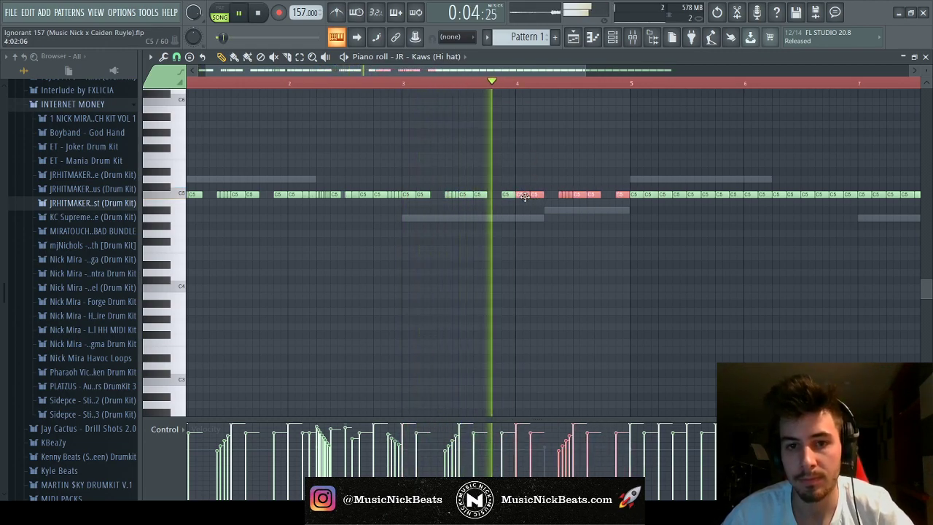
scroll(543, 258, "down", 3)
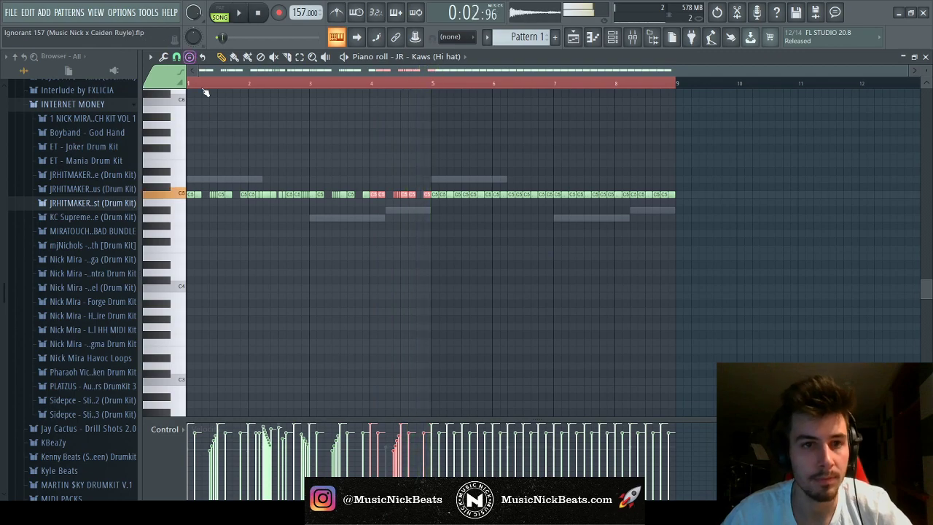
left_click(192, 83)
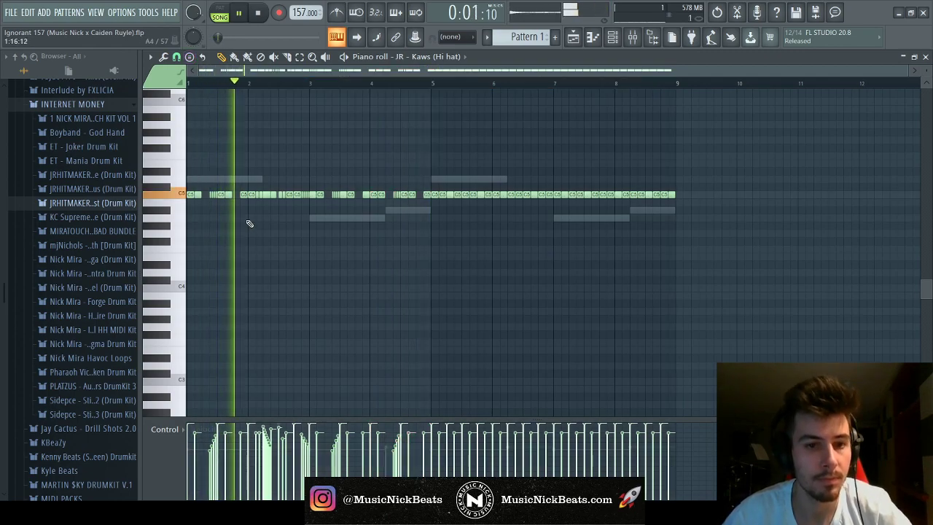
Add two short G#4 hi-hat notes from beat 2 of bar 2, an eighth apart, and lower the second one's velocity
key("space")
key("space")
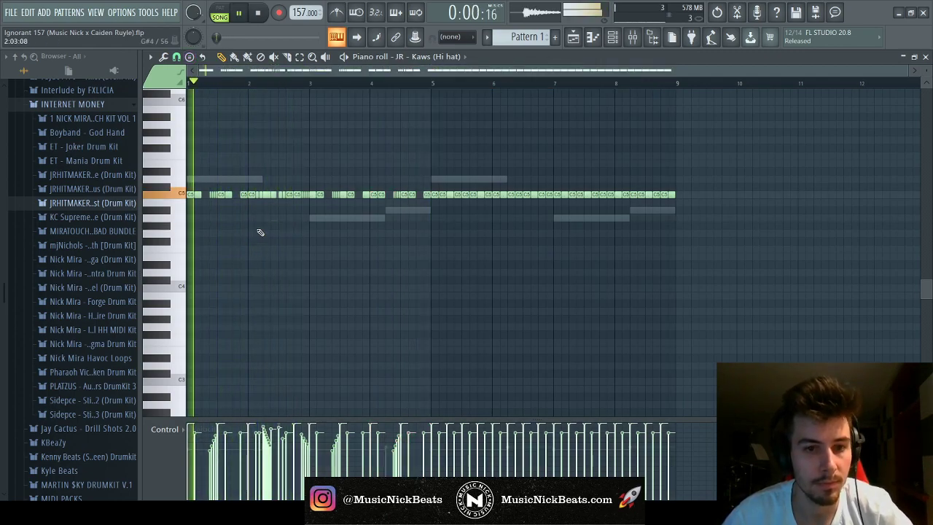
scroll(264, 229, "up", 3)
left_click(258, 225)
left_click(276, 225)
left_click_drag(302, 202, 219, 250)
key("space")
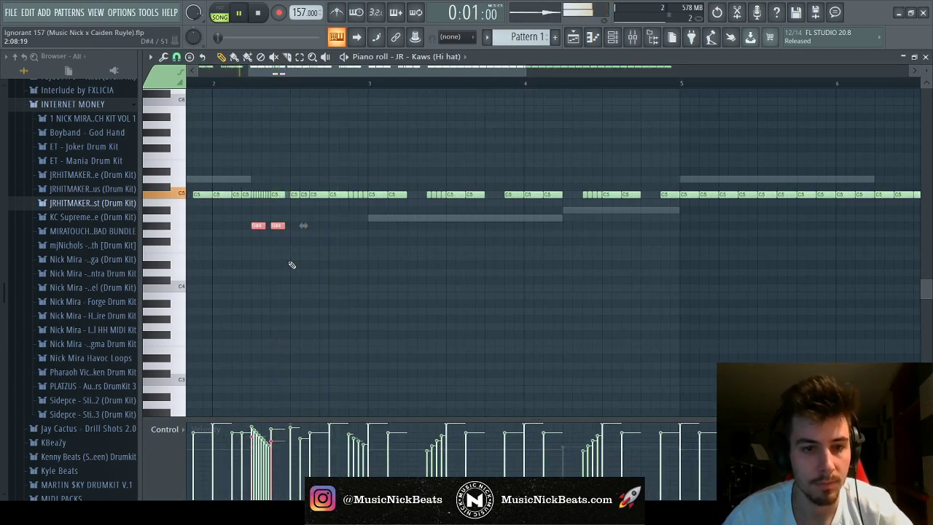
key("space")
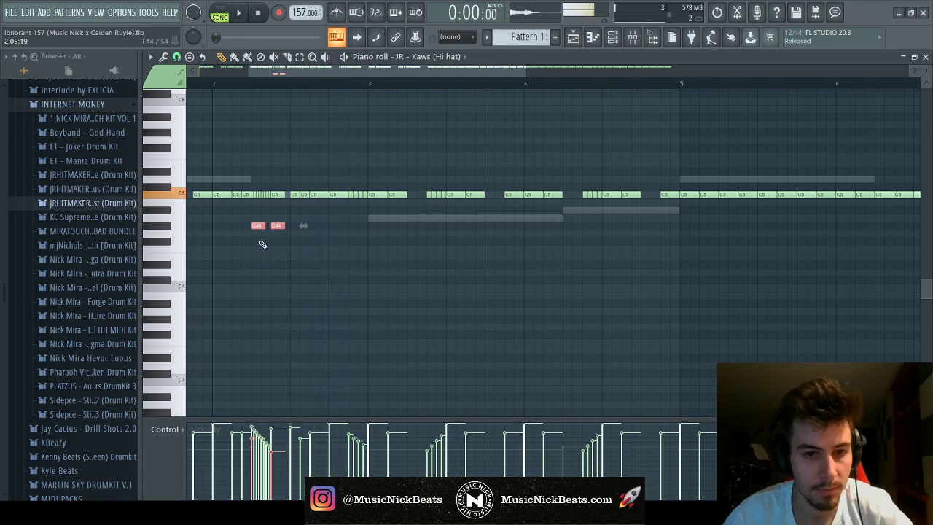
Copy the pair of G#4 hi-hat notes to beat 4 of bar 2 and to the second eighth of bar 3
key("ctrl+b")
key("space")
key("ctrl+b")
left_click_drag(451, 238, 414, 228)
key("space")
key("space")
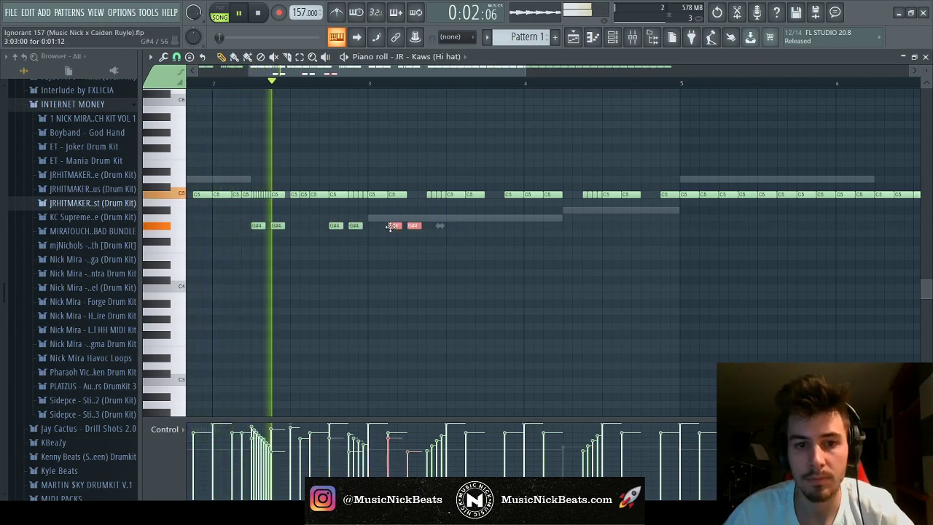
Move bar 3's pair of G#4 hi-hats to beat 2 and clear all hi-hats from bars 5 to 8
left_click_drag(493, 243, 263, 221)
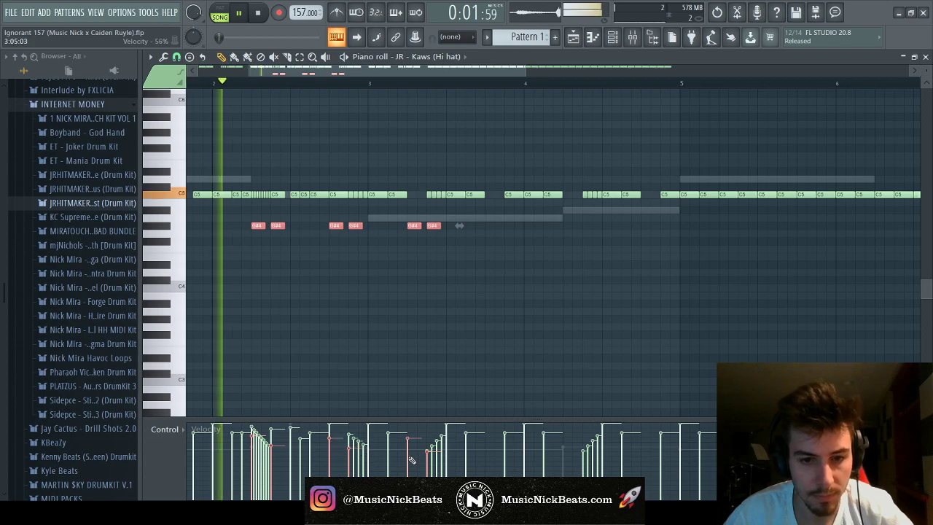
scroll(451, 354, "down", 3)
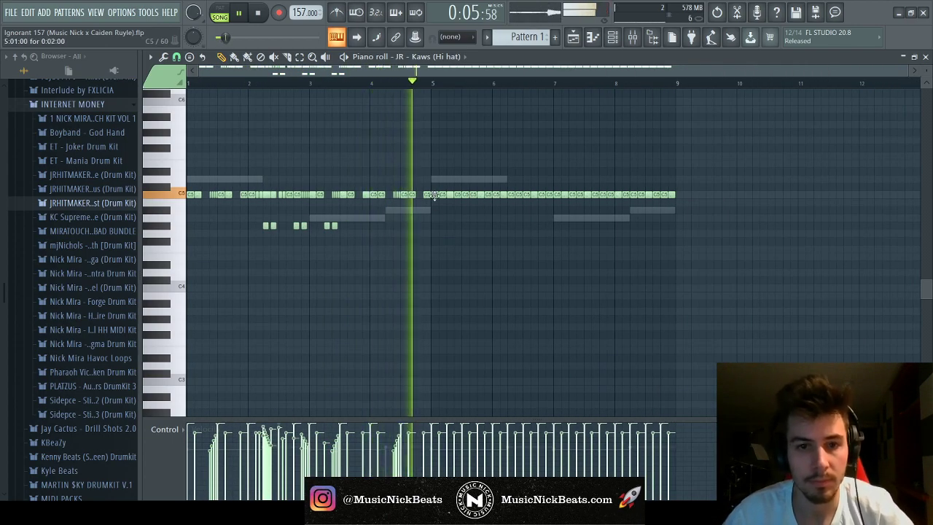
scroll(439, 127, "up", 2)
scroll(437, 129, "up", 1)
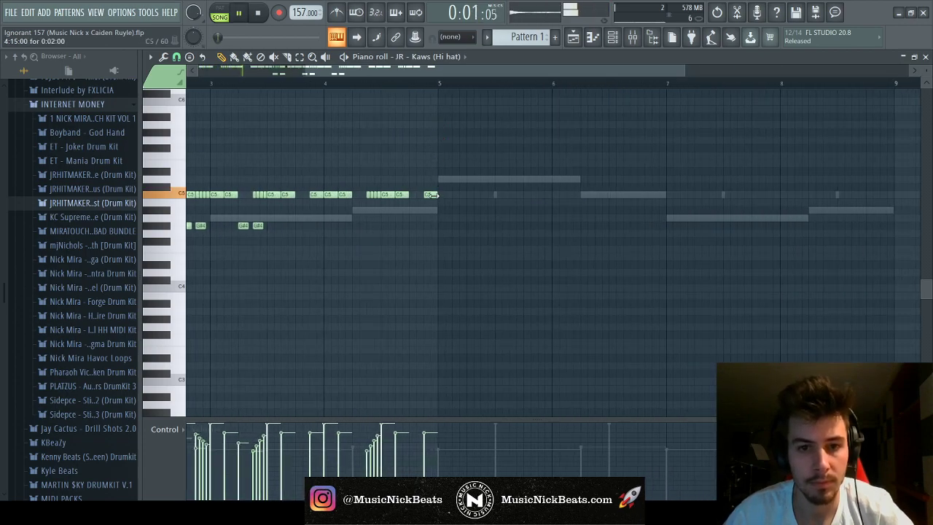
Lower the second of bar 4's two closing hi-hats to A#4, remove bar 3's G#4 pair, and duplicate bars 1 to 4 into bars 5 to 8
left_click_drag(448, 224, 427, 184)
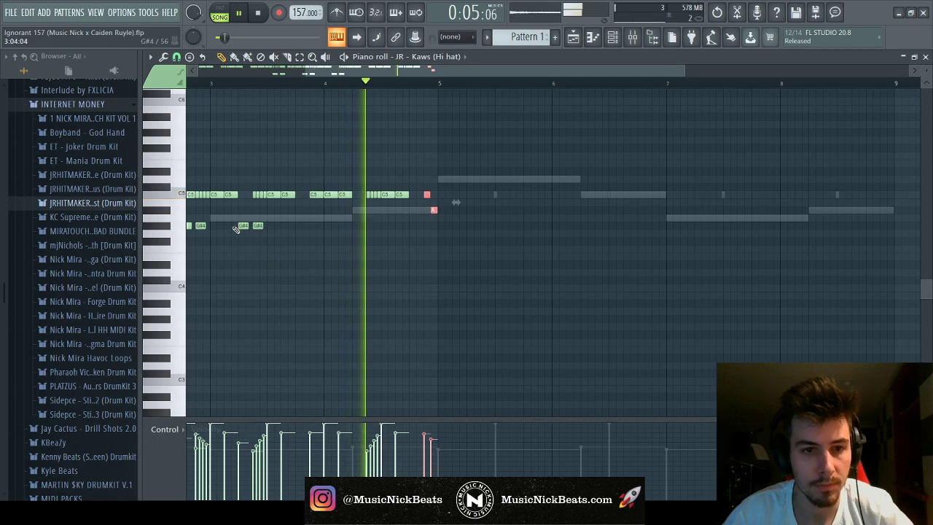
scroll(433, 86, "down", 3)
key("space")
key("ctrl+b")
Select all hi-hat notes and randomize their velocities
key("space")
key("ctrl+a")
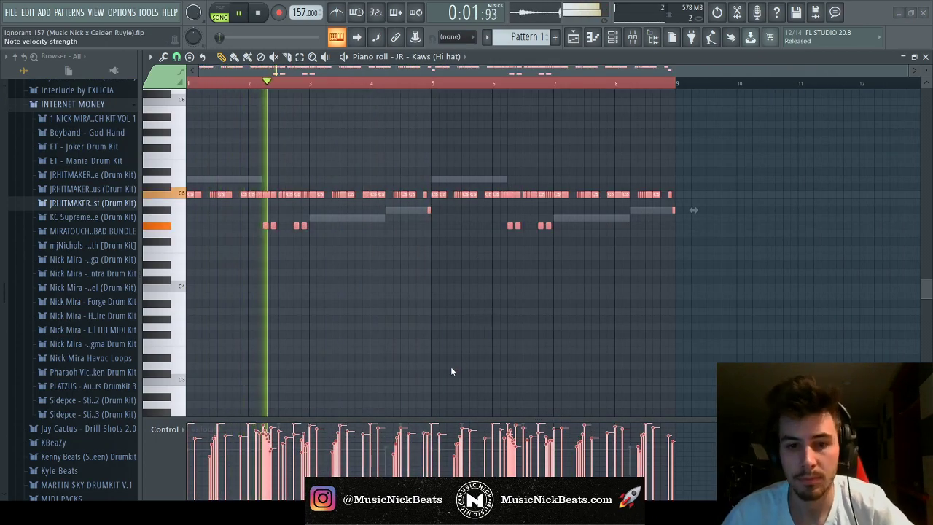
key("F7")
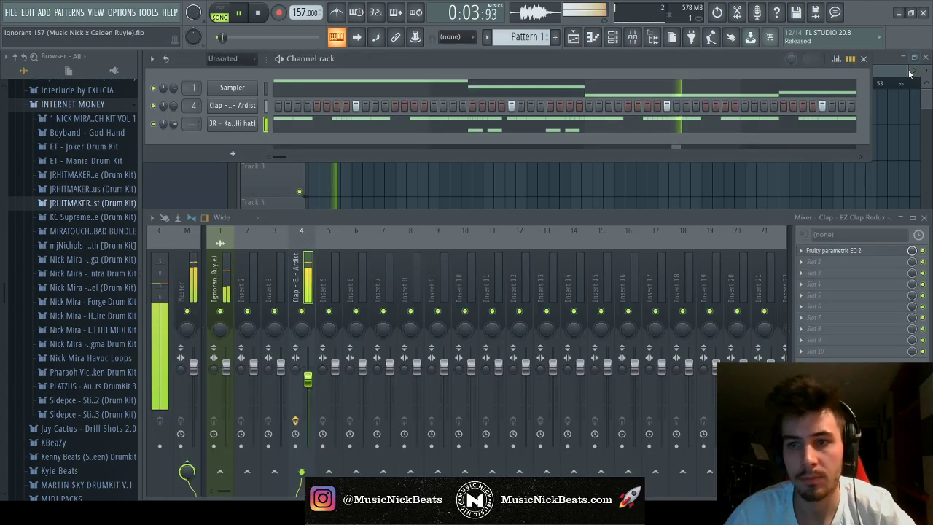
Route the hi-hat to mixer track 5, lower its level, pan it right, and set its stereo separation to about 45% separated
key("ctrl+l")
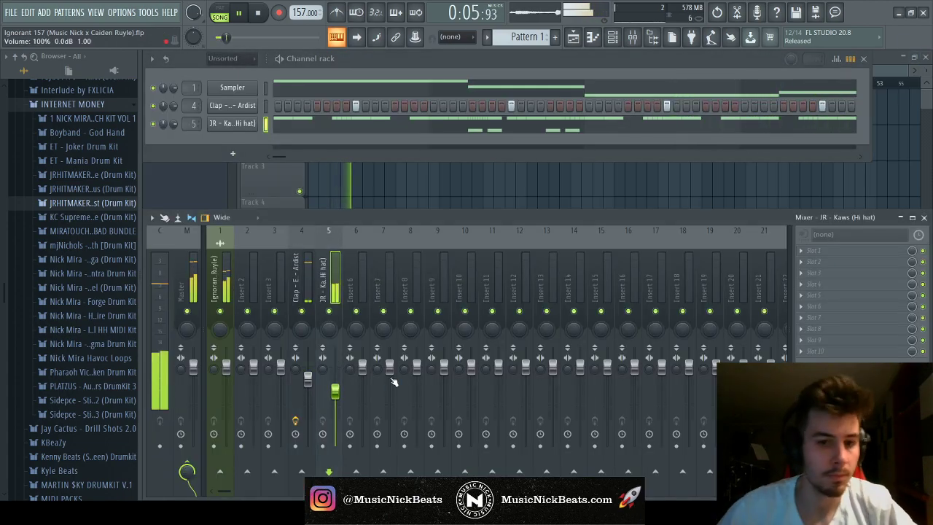
left_click_drag(309, 335, 309, 332)
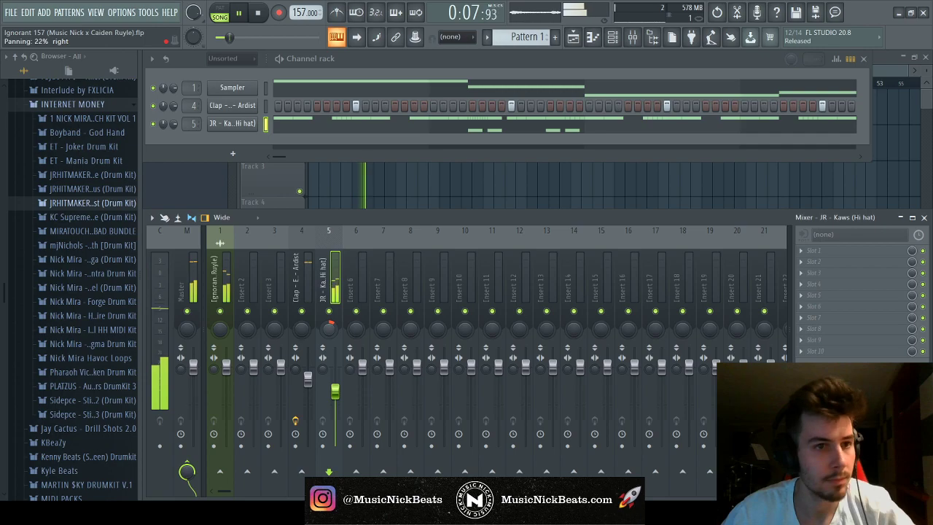
left_click_drag(322, 368, 322, 366)
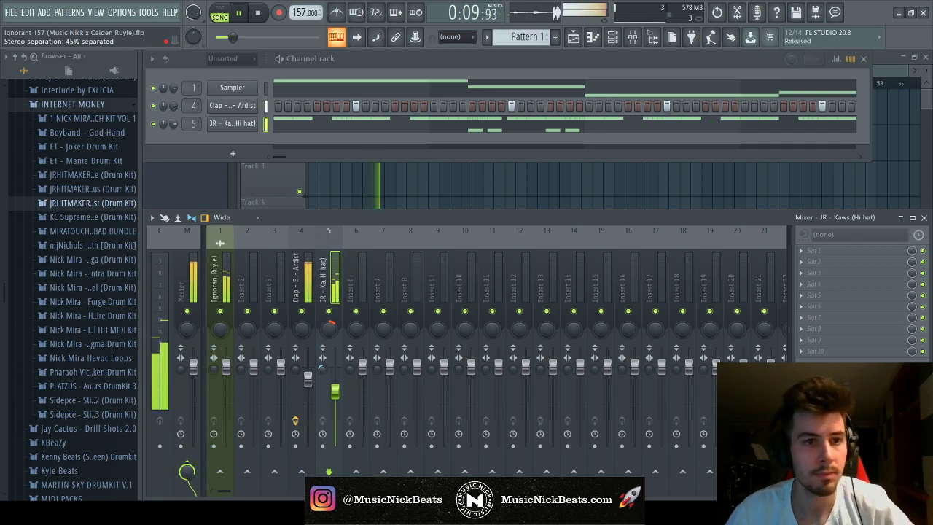
Normalize the hi-hat sample and add Fruity parametric EQ 2 to its track with the 30Hz + 18kHz cut preset, raising the low cut
left_click(235, 123)
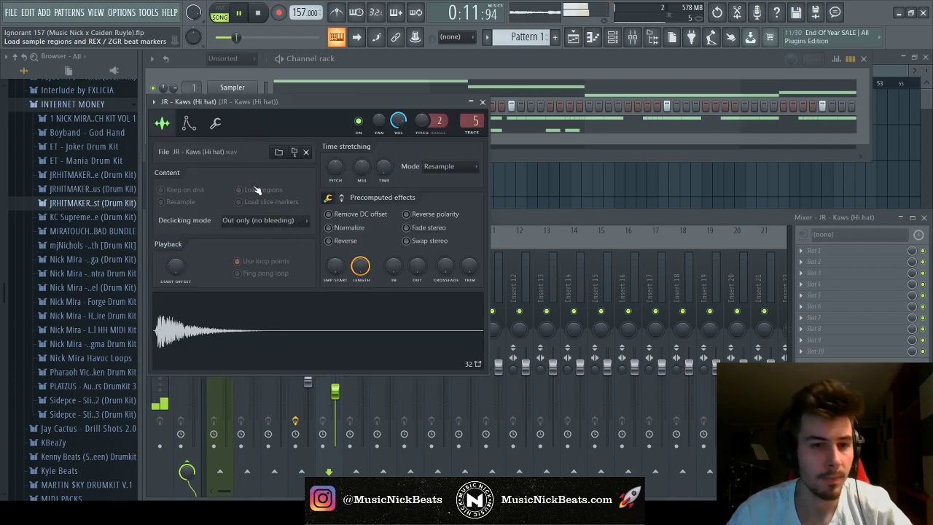
left_click(349, 228)
left_click(485, 102)
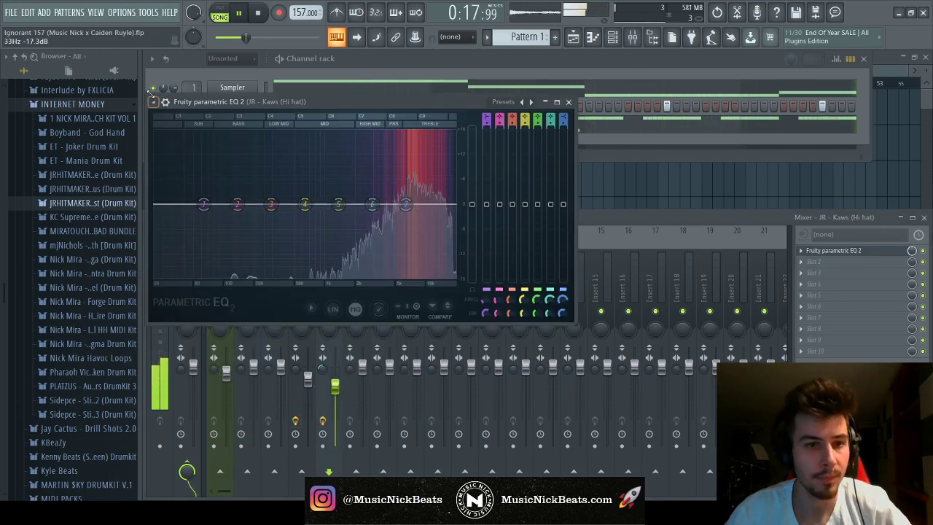
left_click_drag(176, 220, 321, 205)
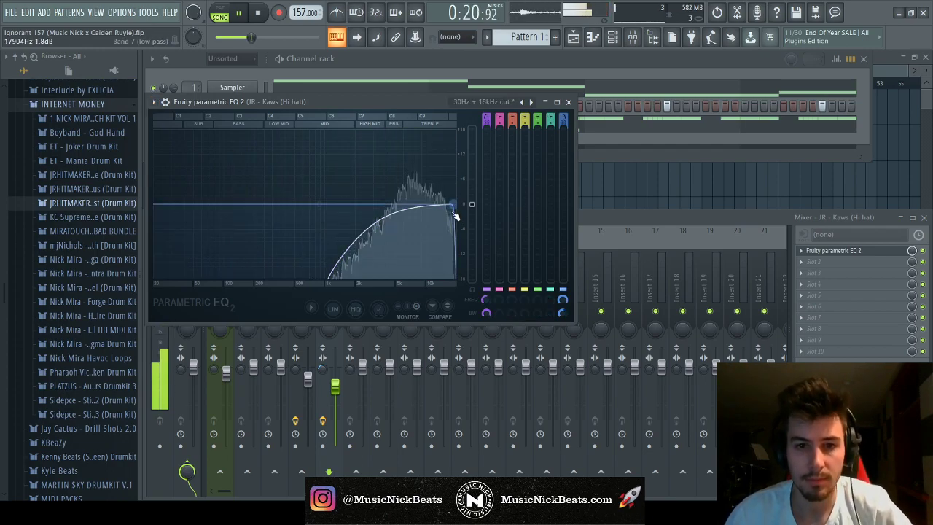
left_click(569, 103)
Find the Open Hats folder in Ardist's 808iden drum kit and add Open Hat - Cool Hunnid - 808iden as a channel below the hi-hat
scroll(73, 219, "up", 6)
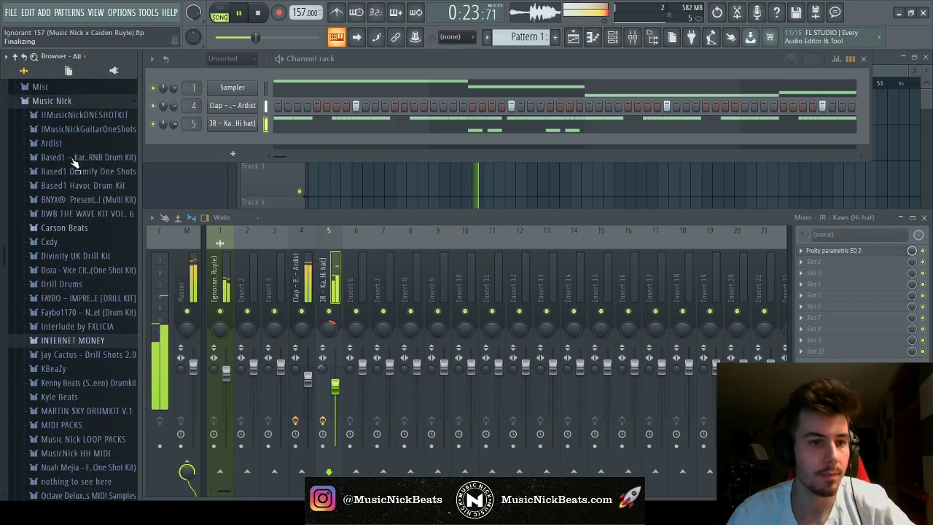
left_click(62, 144)
left_click(89, 173)
left_click(87, 185)
key("space")
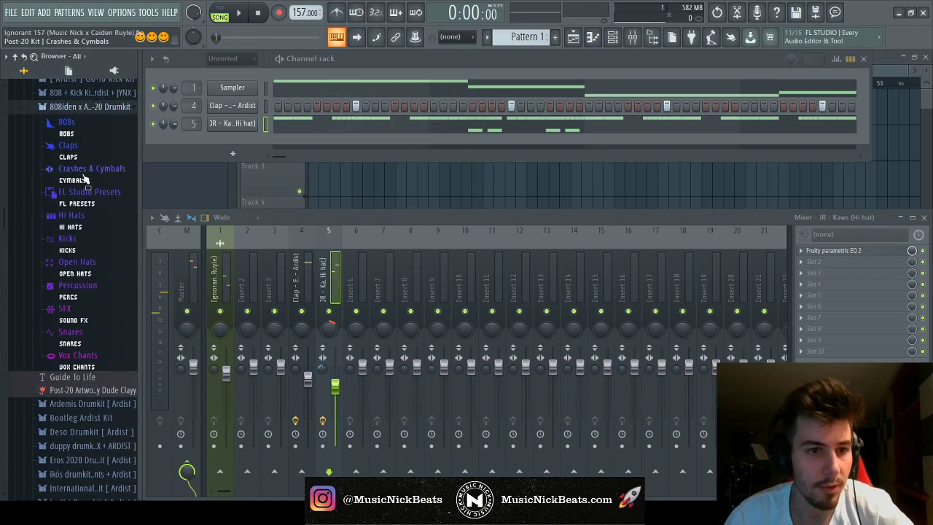
left_click(80, 264)
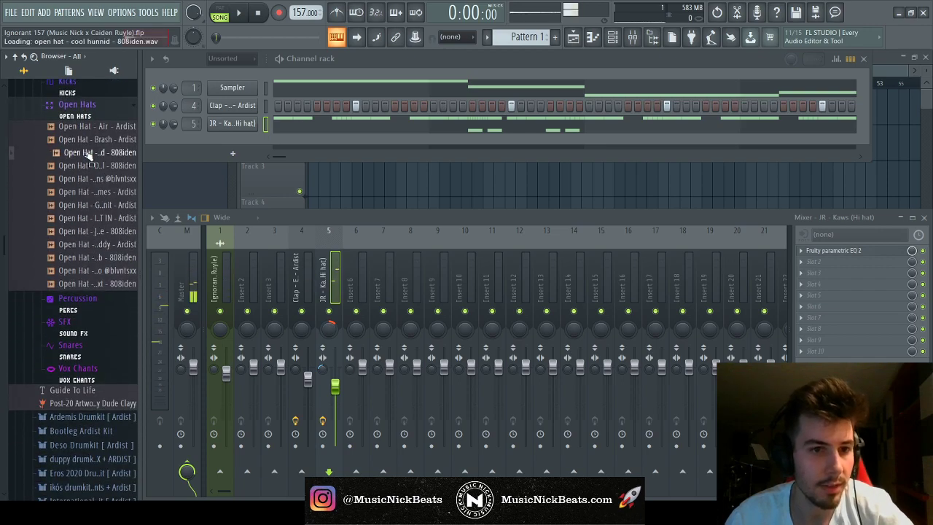
left_click_drag(250, 145, 252, 146)
Place an open hat hit on beat 2 of bar 1 and duplicate the two-bar section to repeat it in bar 3
key("space")
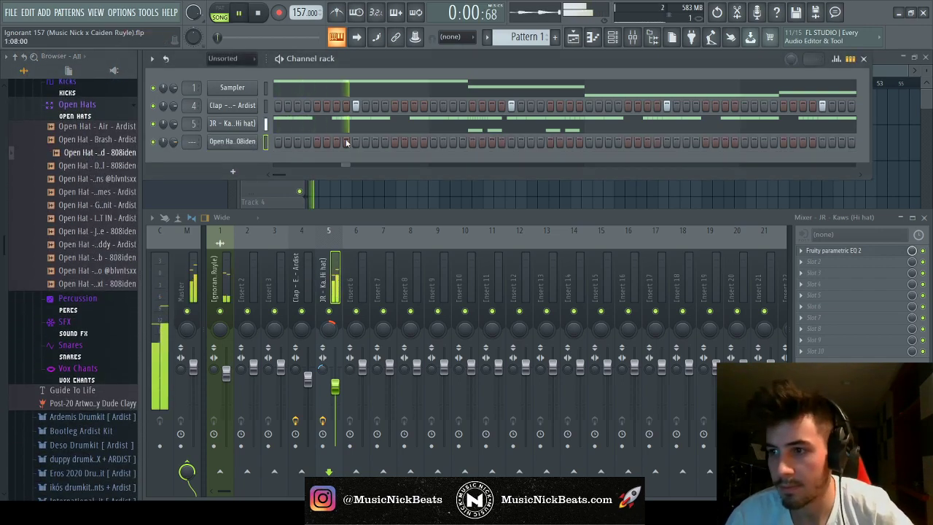
left_click(472, 142)
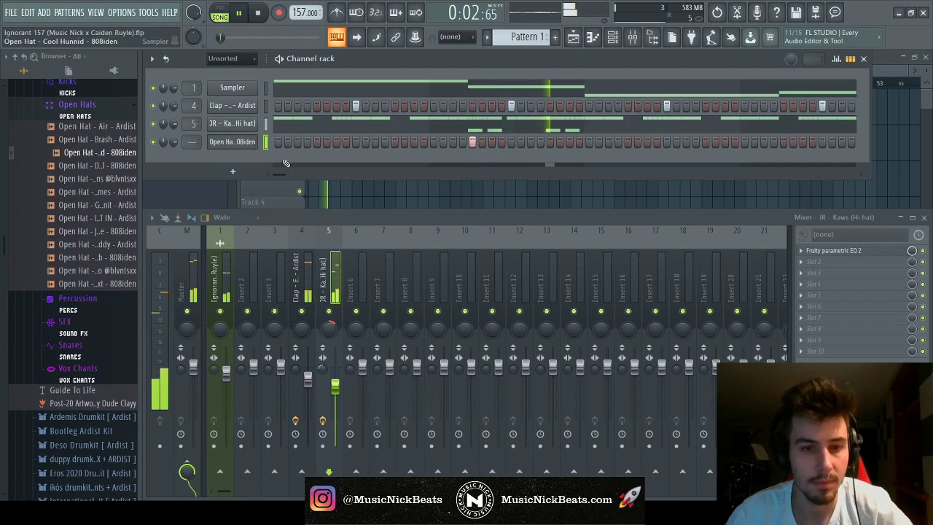
key("F7")
key("space")
key("space")
left_click_drag(308, 83, 188, 84)
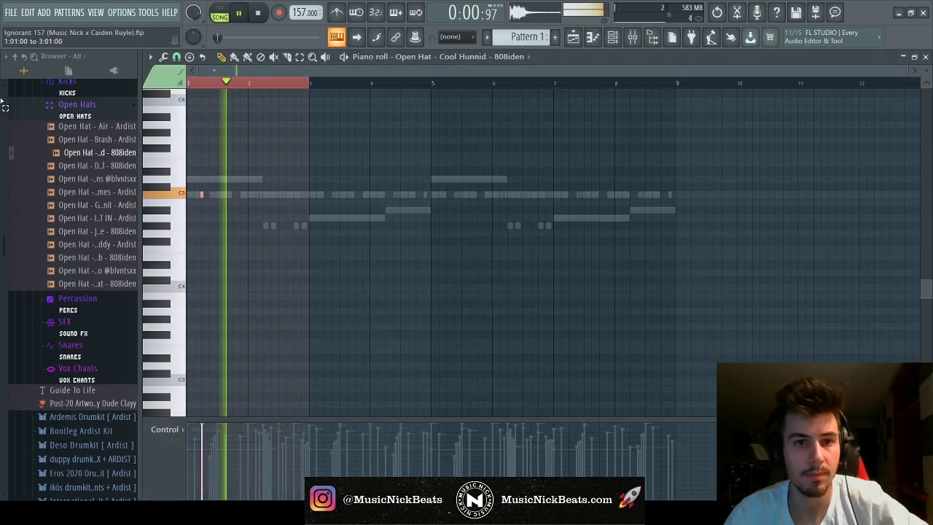
Normalize and trim the open hat sample, turn off its loop points, and adjust its fade-out
key("F7")
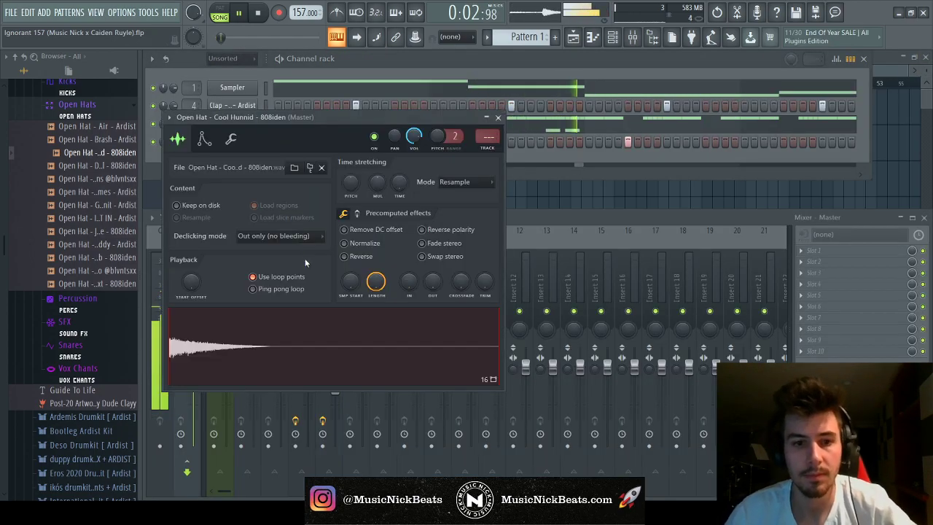
left_click(352, 242)
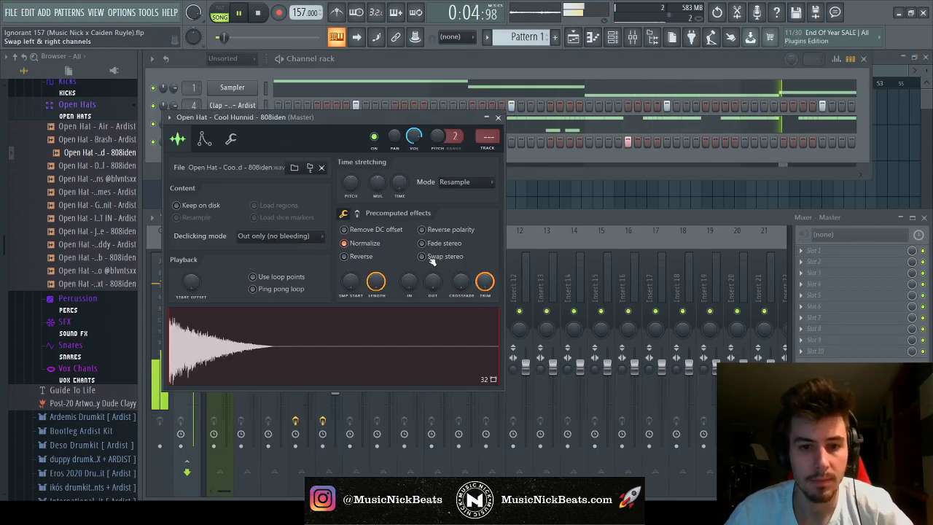
left_click_drag(432, 282, 432, 273)
left_click(497, 117)
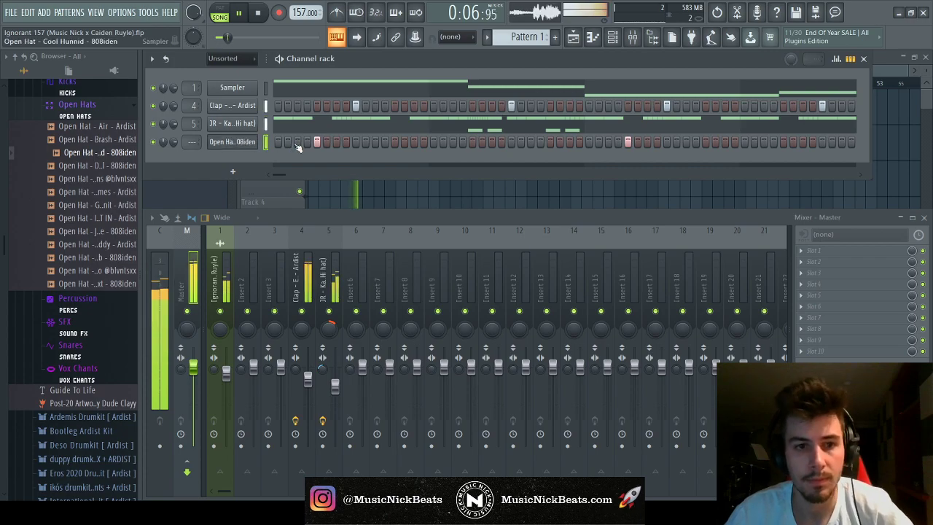
Reduce the open hat pattern to single hits on beat 2 of bars 1 and 5
key("F7")
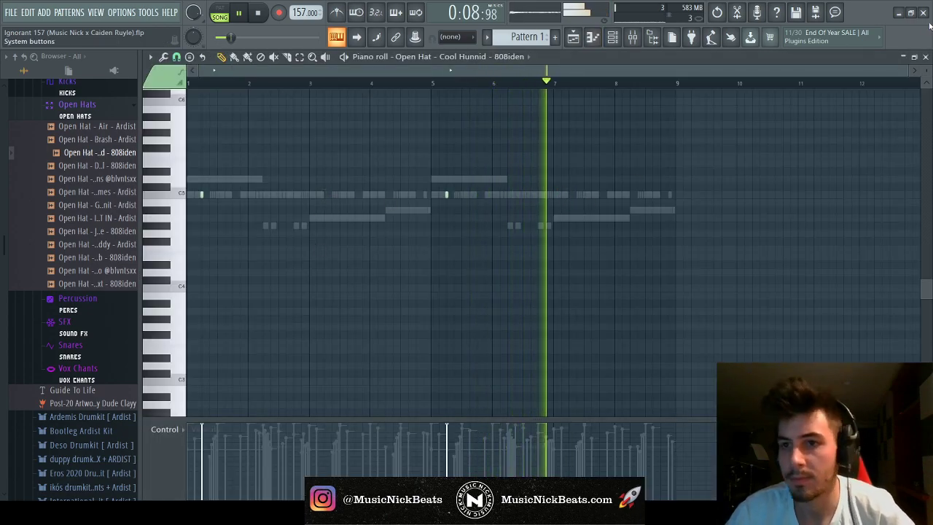
left_click(925, 56)
Route the open hat to mixer track 6 at 60% volume, panned left, and add the 40Hz + 18kHz cut EQ with its low cut around 374 Hz
left_click_drag(363, 366, 362, 400)
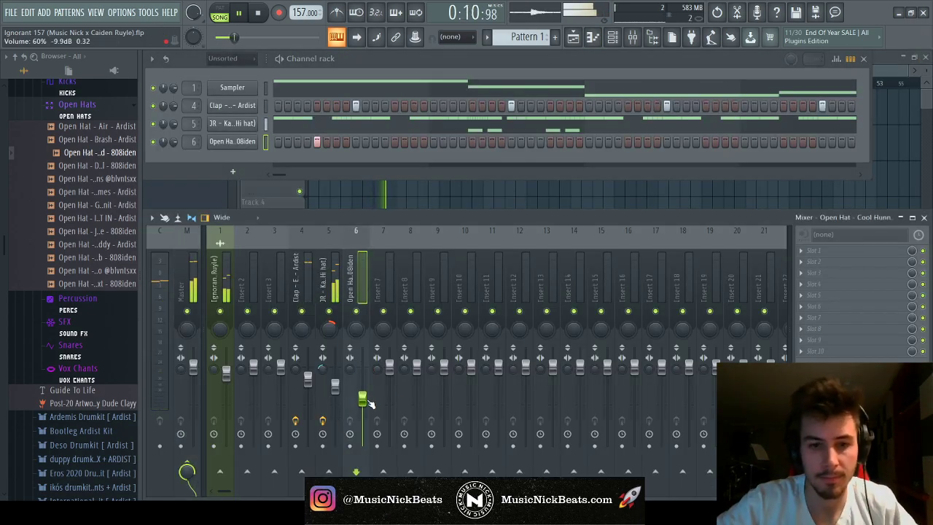
left_click_drag(341, 333, 342, 341)
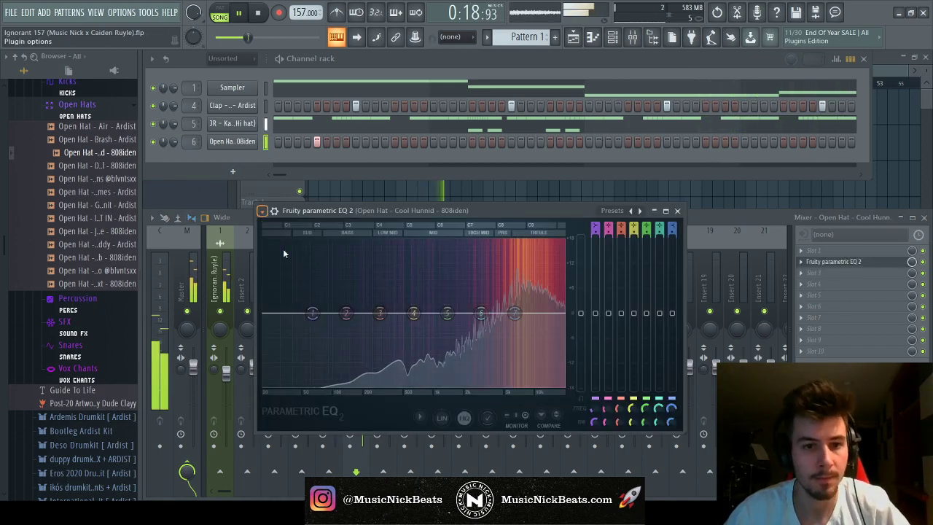
left_click(639, 210)
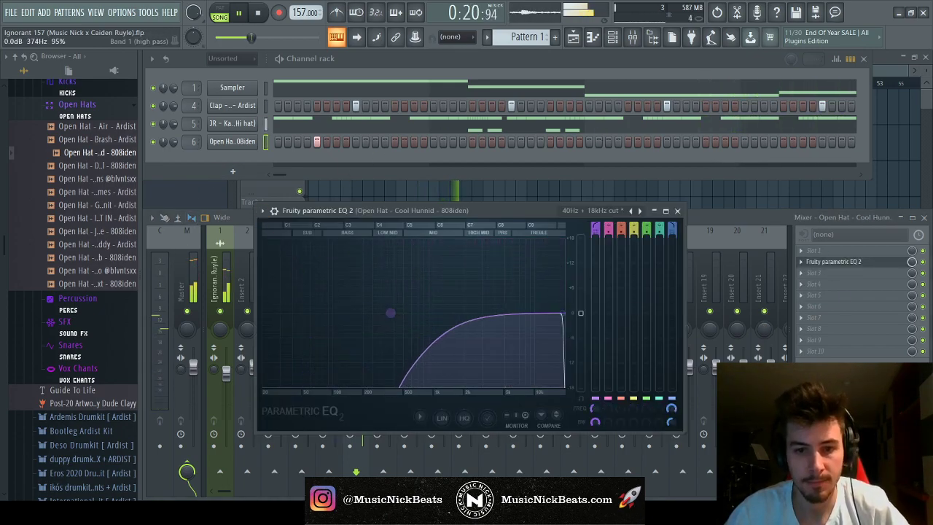
left_click(677, 211)
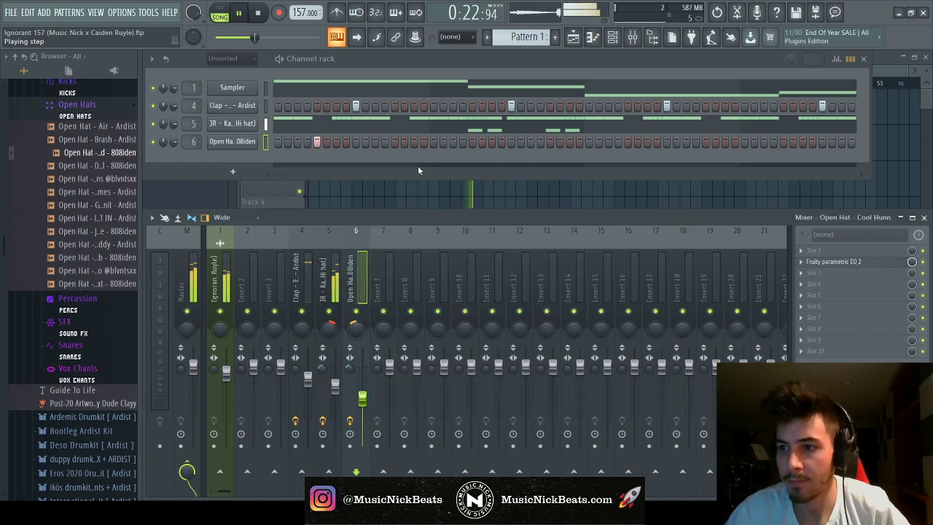
Put open hats on beats 2 and 4 of bar 2, the second one softer, and repeat the pair in bar 6
key("F7")
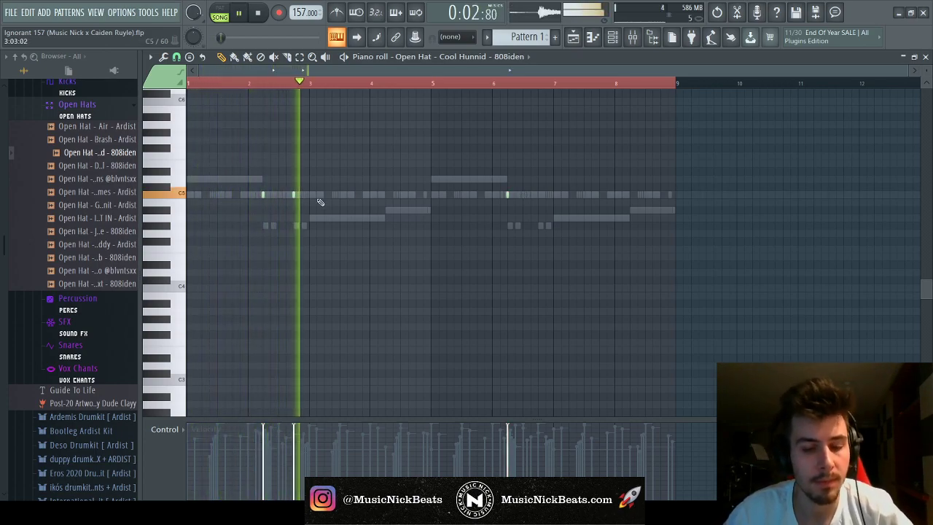
left_click_drag(675, 82, 436, 101)
key("shift+Right")
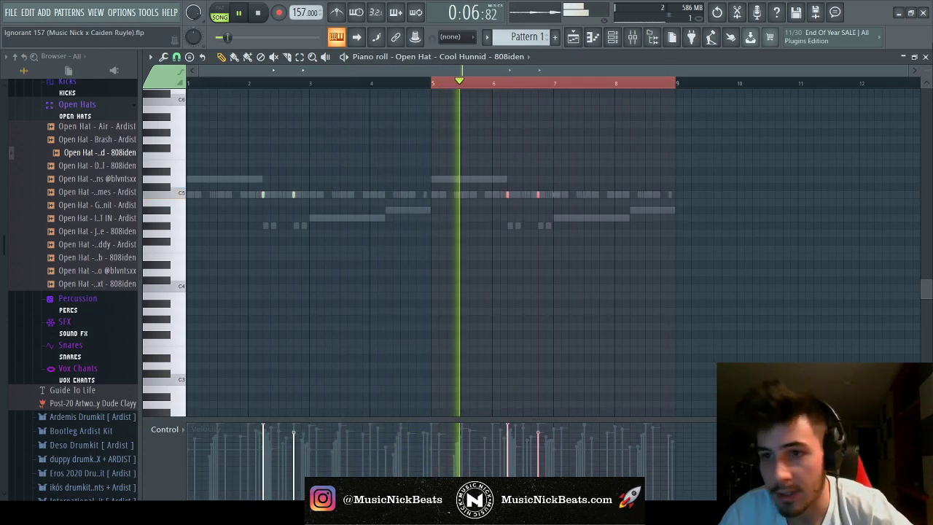
left_click(925, 56)
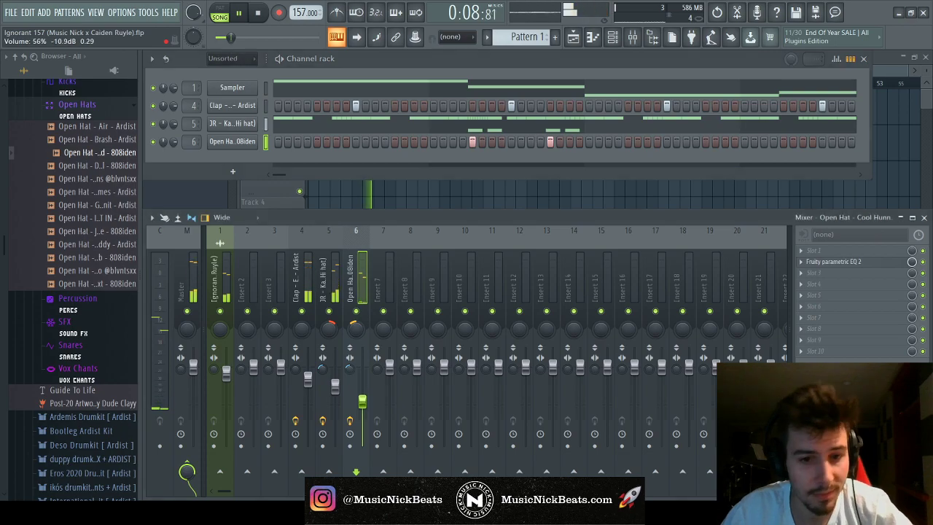
Find the Snares folder in the same drum kit and add Snare - Fronting - Ardist as a channel below the clap
left_click(87, 114)
scroll(81, 240, "up", 3)
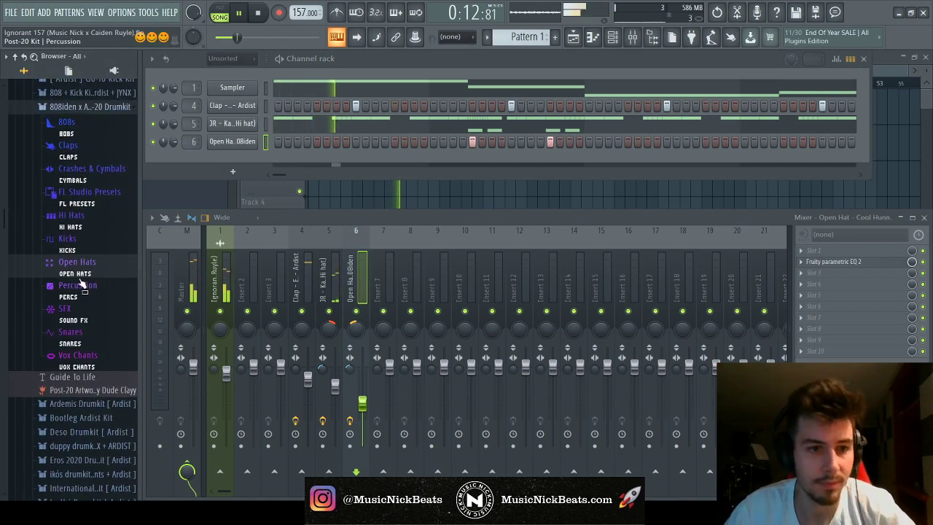
left_click(83, 342)
left_click_drag(73, 414, 97, 387)
left_click(101, 403)
left_click(82, 206)
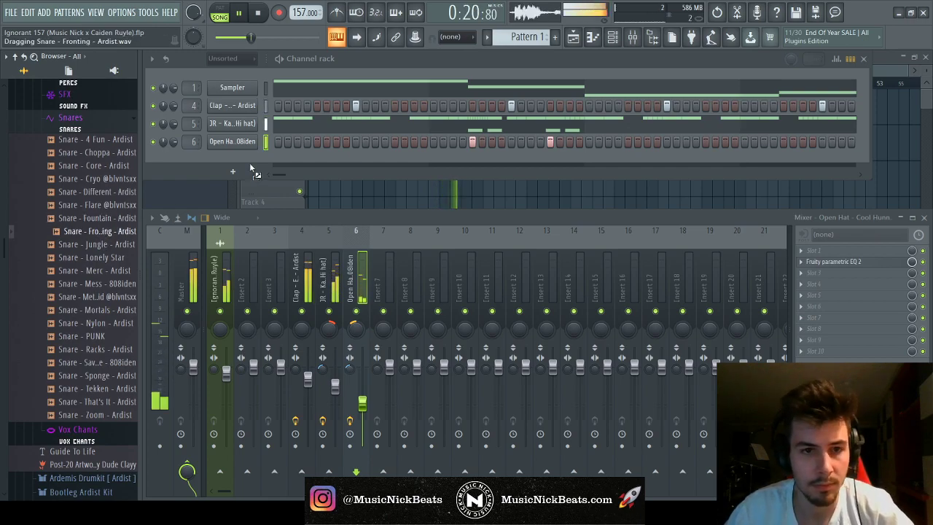
left_click_drag(243, 160, 260, 164)
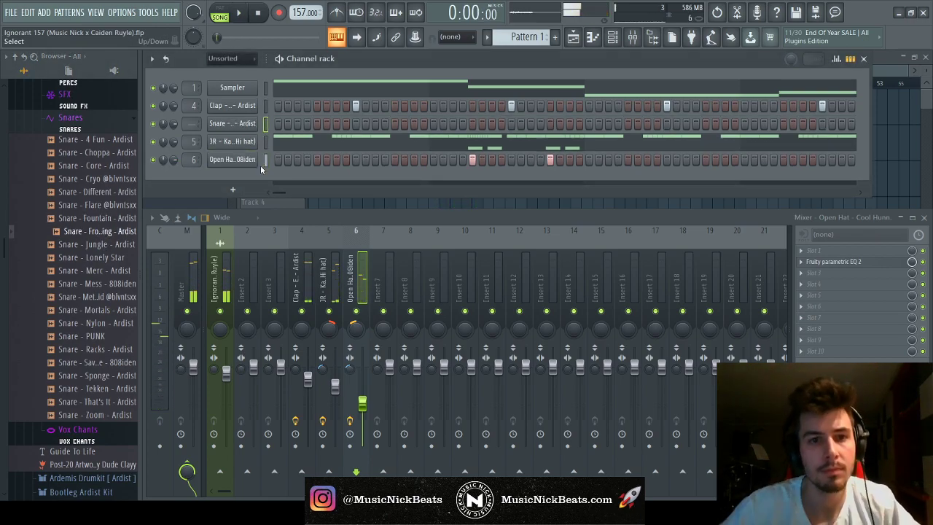
Place snare hits on step 3 of bar 2, step 15 of bar 5 and step 3 of bar 6, varying their panning
left_click(452, 127)
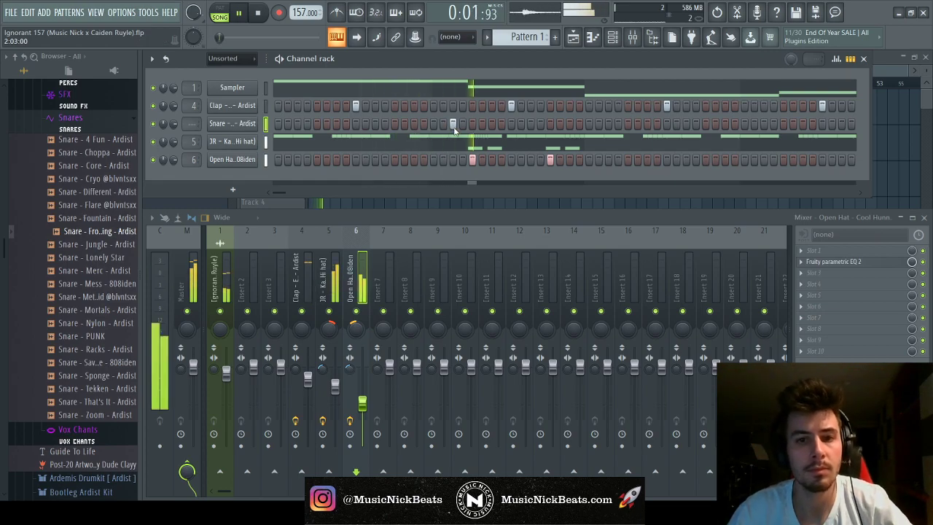
left_click(243, 129)
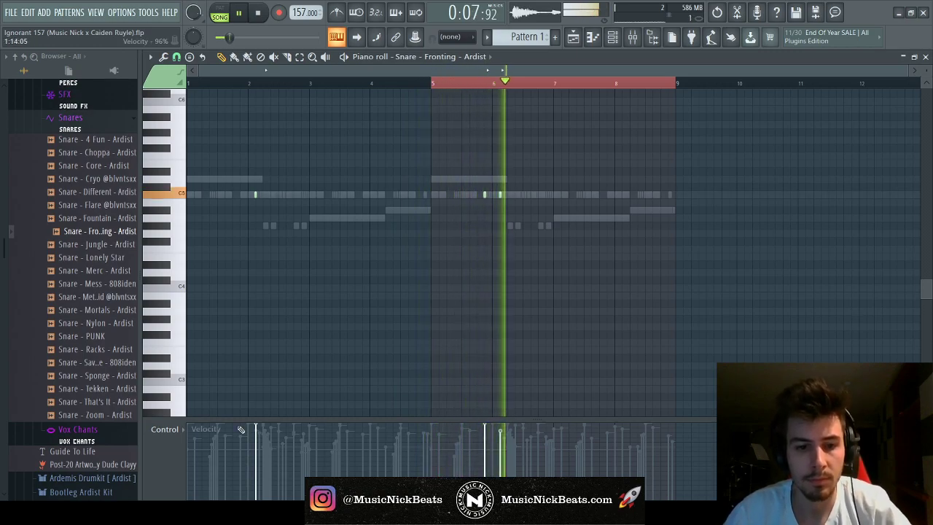
scroll(190, 432, "up", 1)
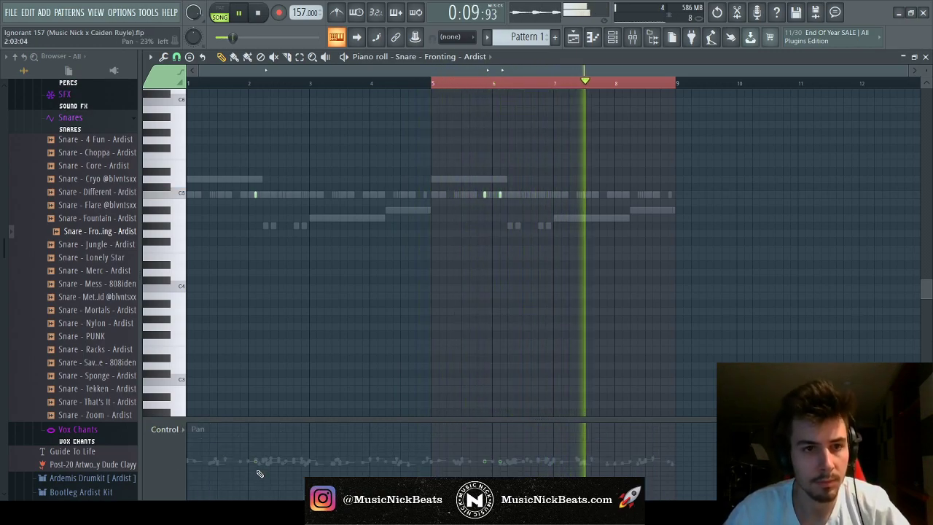
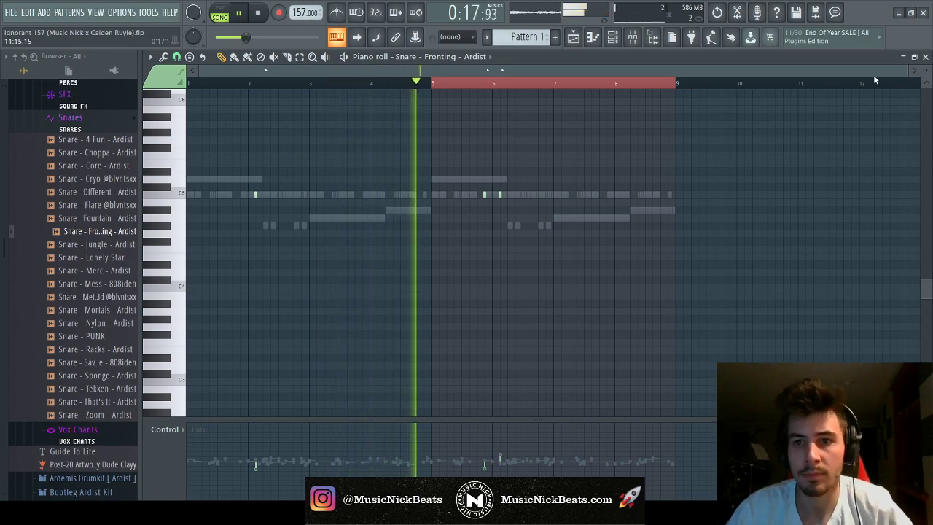
left_click(925, 56)
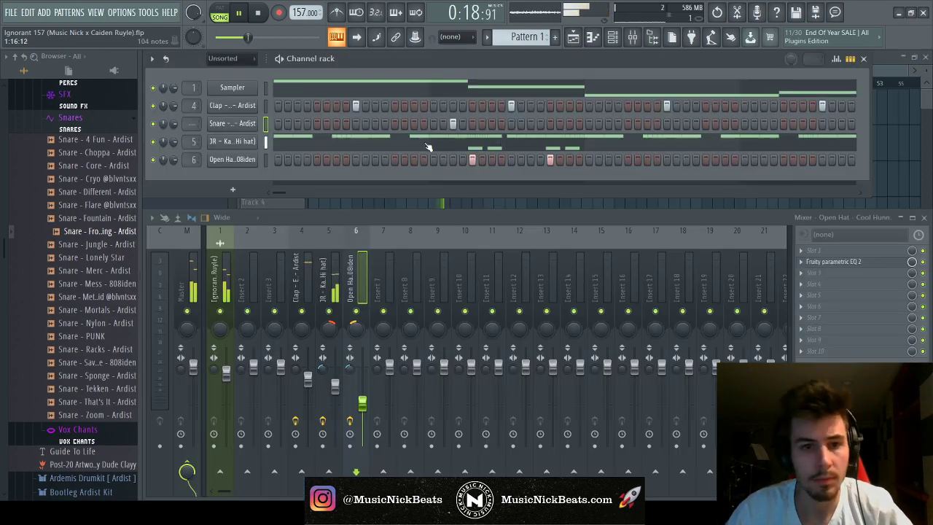
Raise all the snare notes from C5 to D5
left_click(233, 125)
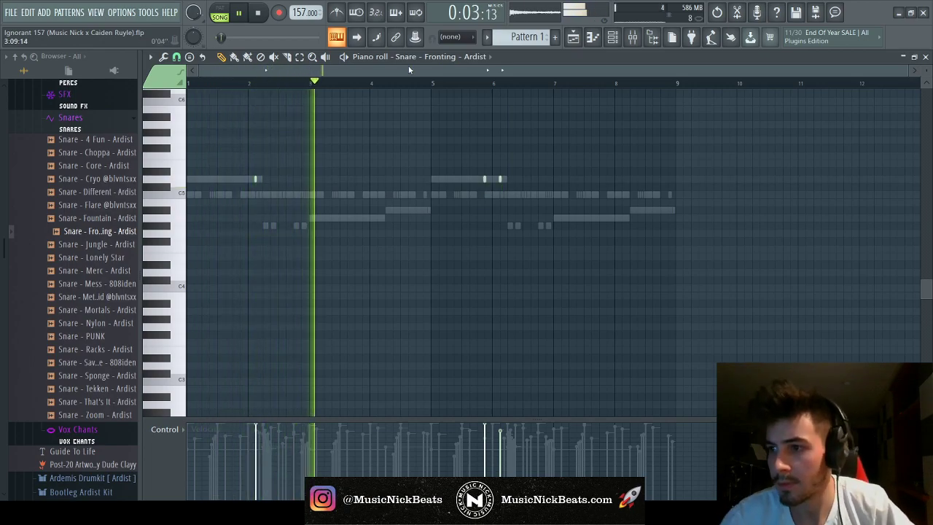
left_click(926, 56)
key("space")
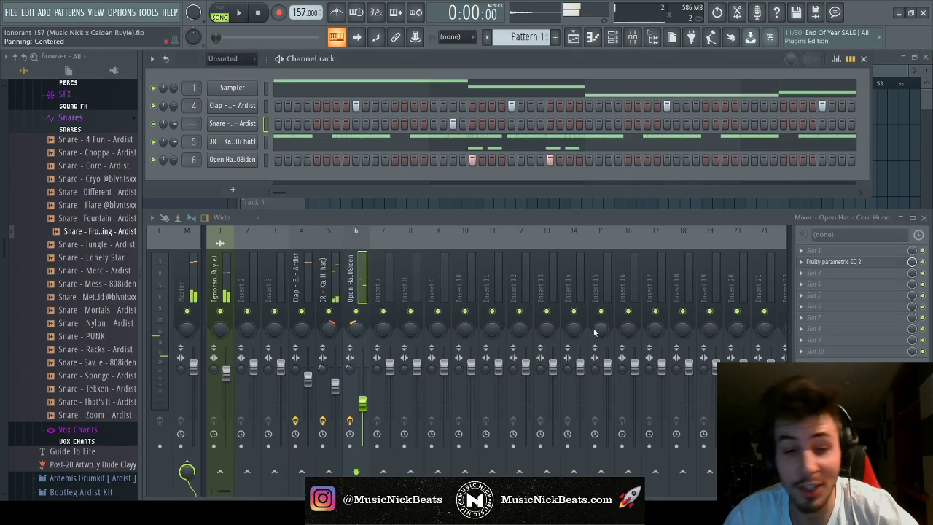
Route the snare to its own mixer track at reduced volume and move that track to slot 5, beside the clap
left_click_drag(397, 372, 406, 390)
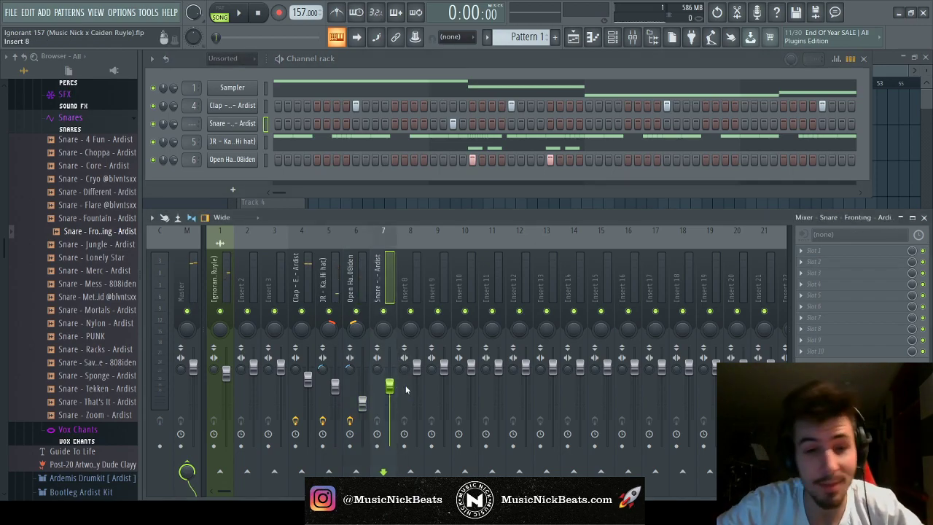
key("alt+Left")
key("alt+Left")
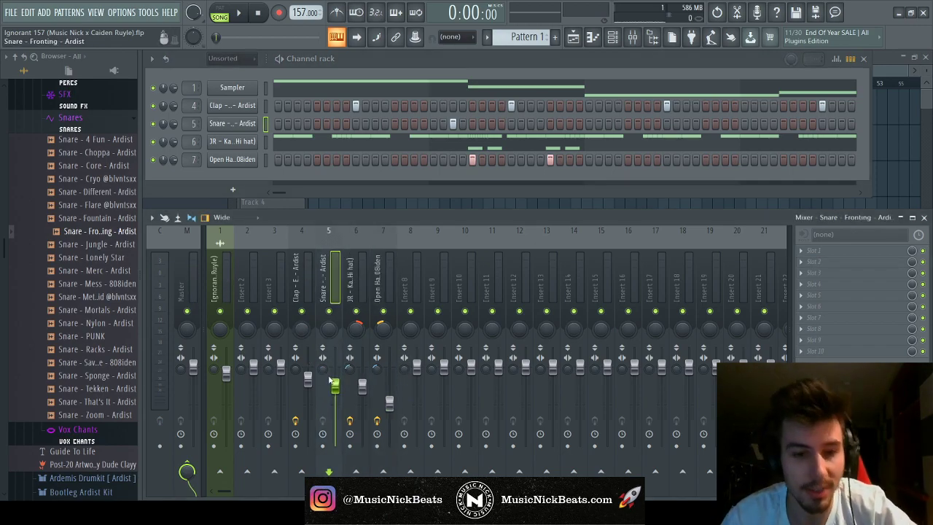
Boost the snare sample slightly in its precomputed effects, with clipping turned on
left_click(232, 123)
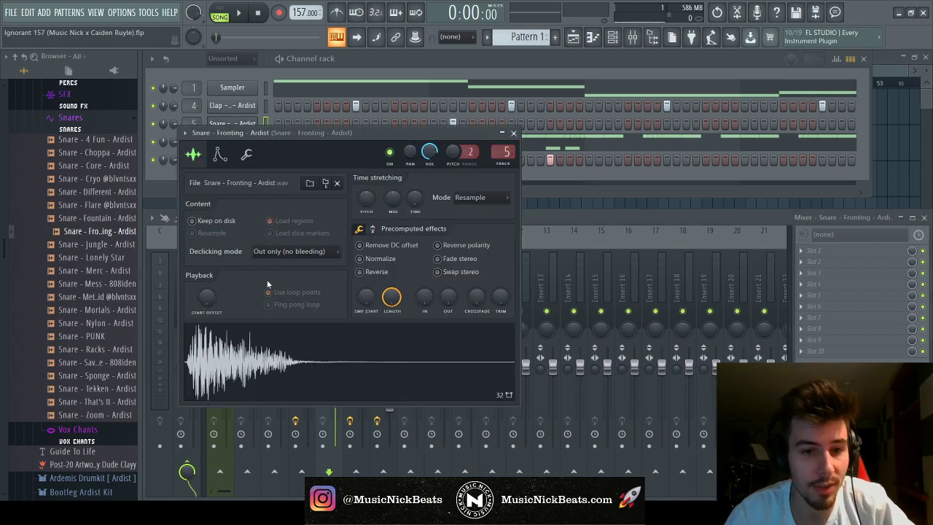
left_click(388, 273)
left_click(392, 275)
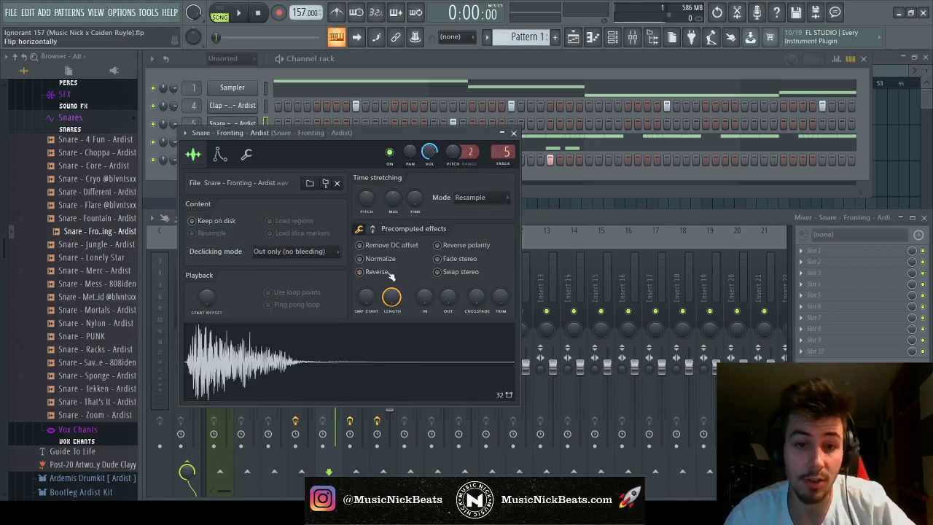
left_click(372, 228)
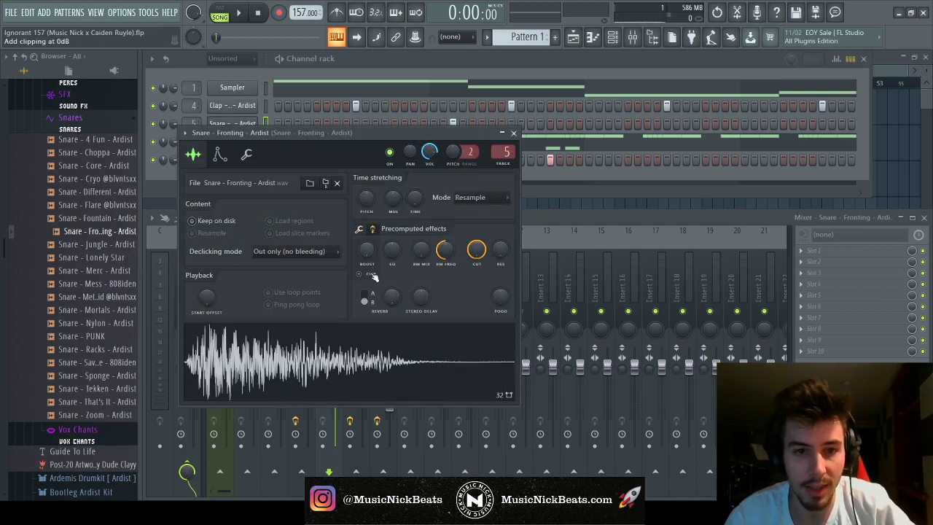
left_click_drag(374, 261, 376, 233)
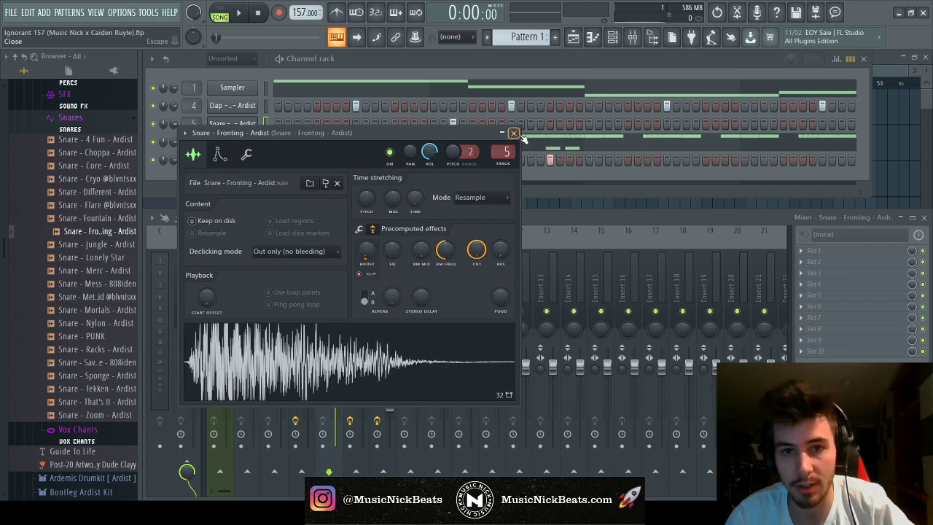
left_click(514, 133)
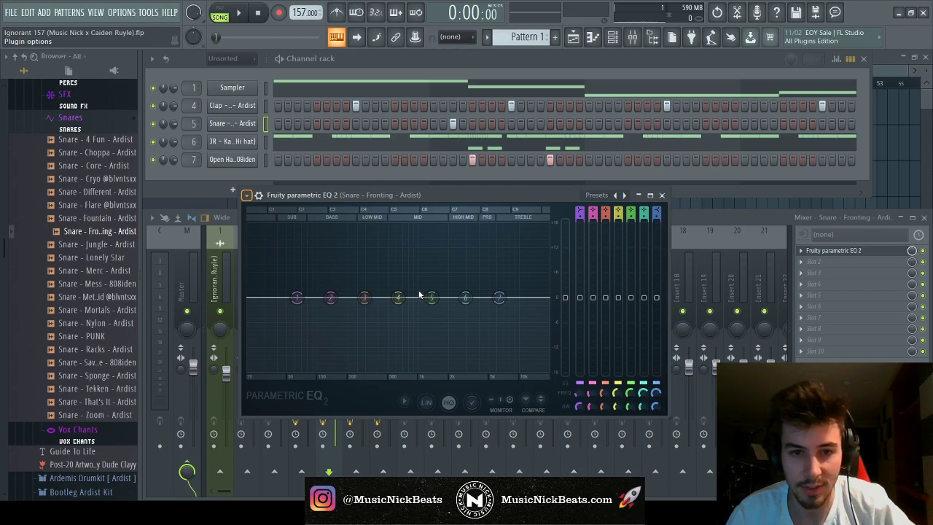
Apply the 30Hz + 18kHz cut preset on the snare's Fruity parametric EQ 2, adjust the low cut, and lower the snare's mixer volume slightly
left_click(624, 194)
key("space")
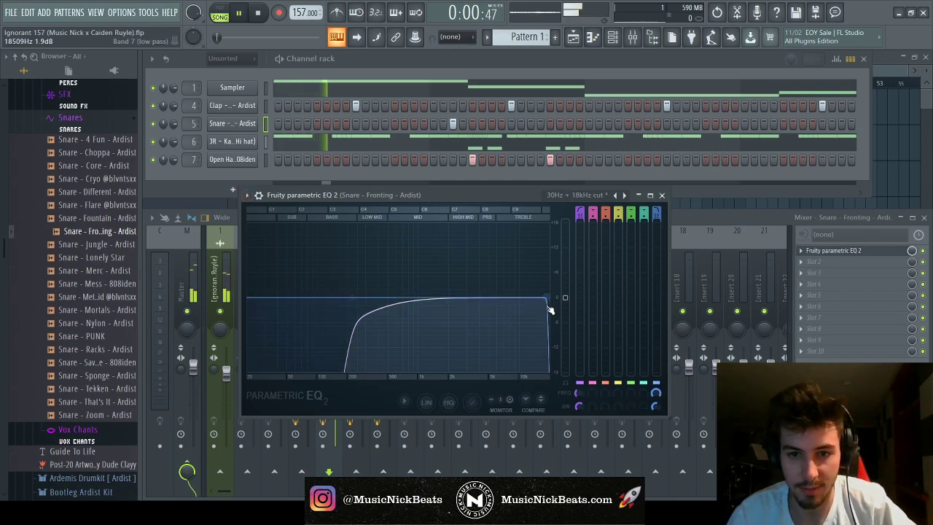
mouse_move(350, 298)
left_mouse_down()
mouse_move(355, 306)
mouse_move(337, 297)
left_mouse_up()
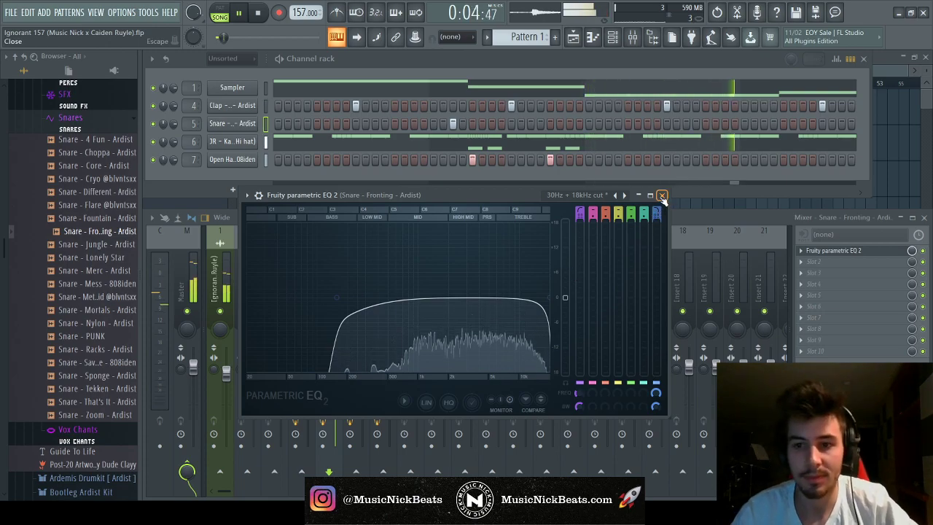
left_click(373, 414)
Find the LOUD 808s folder in the same drum kit and add 808 - Vibin - 808iden [ C ] as a channel below the open hat
scroll(80, 284, "up", 5)
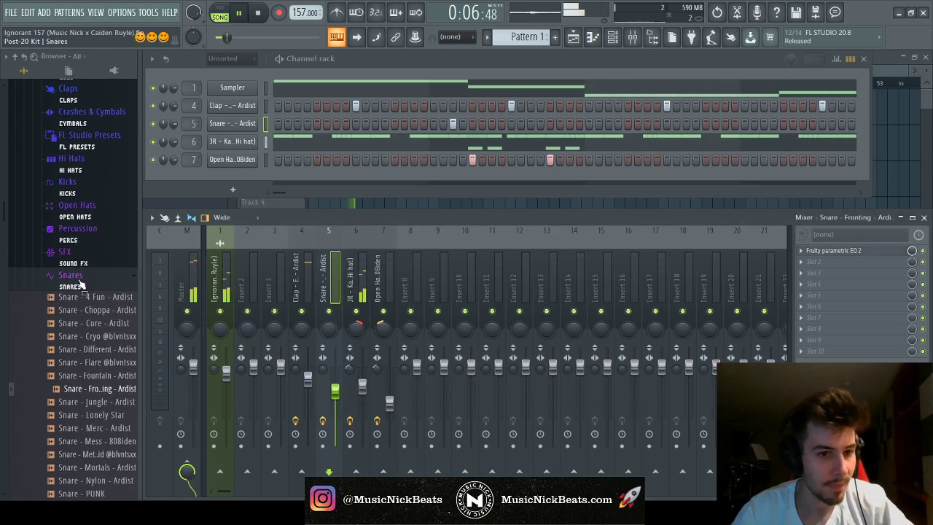
left_click(83, 284)
left_click(66, 143)
left_click(77, 167)
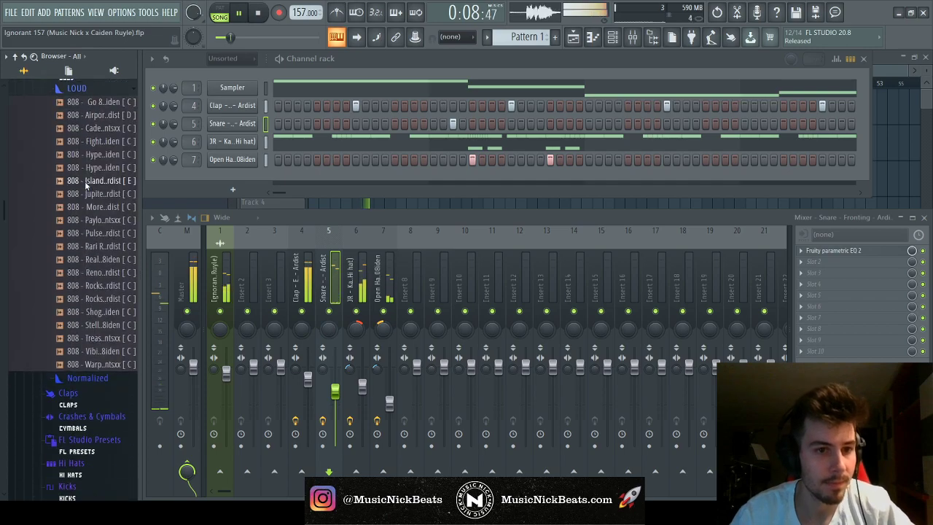
left_click(107, 350)
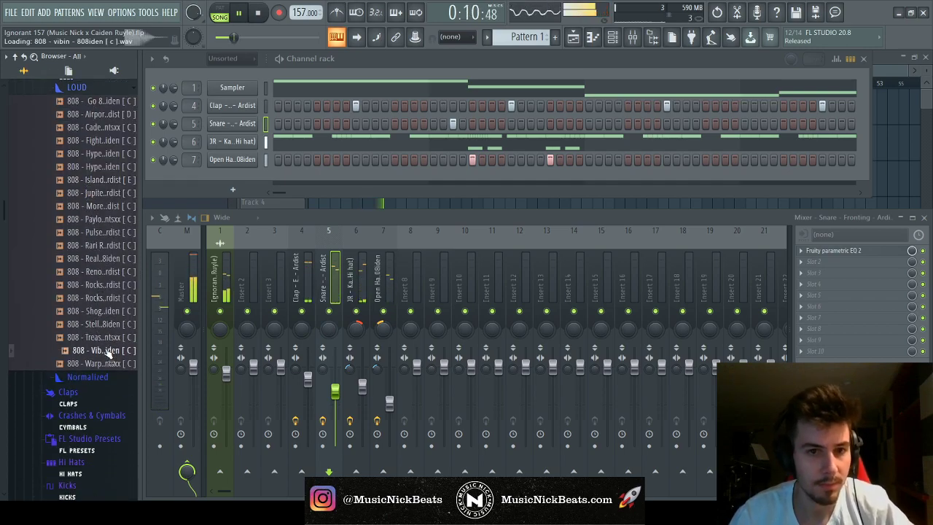
left_click_drag(107, 350, 178, 243)
left_click_drag(229, 177, 232, 179)
key("space")
scroll(71, 238, "up", 5)
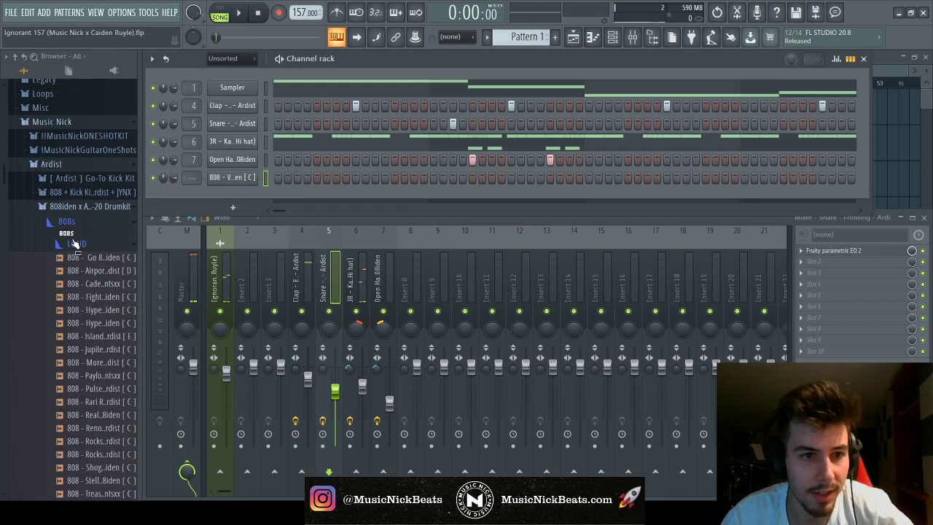
left_click(77, 233)
left_click(66, 219)
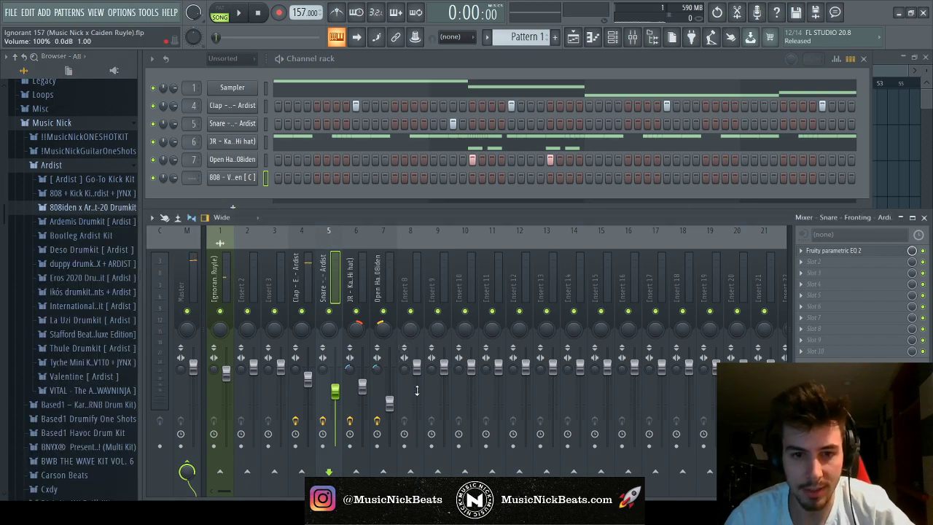
Route the 808 to mixer track 8 at reduced volume, and give it full trim and a volume envelope with full hold and 0% sustain
left_click_drag(416, 366, 416, 384)
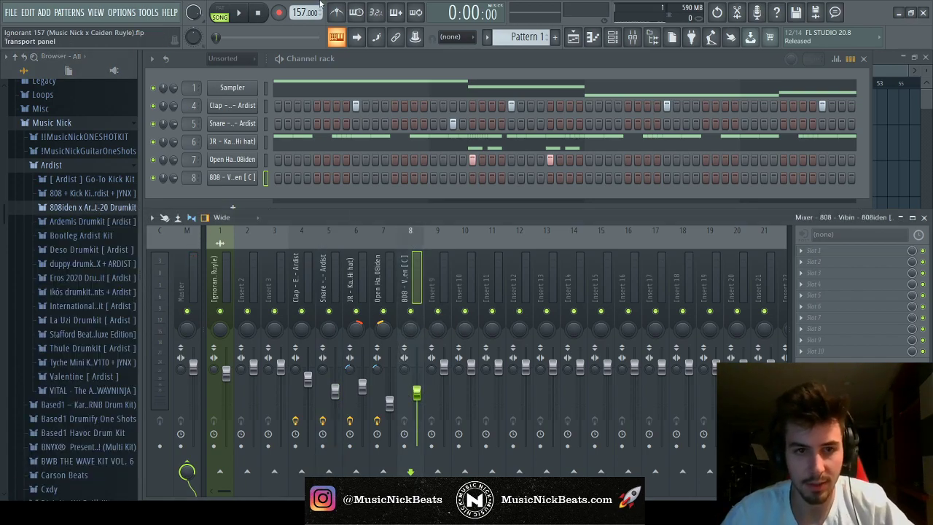
left_click(253, 177)
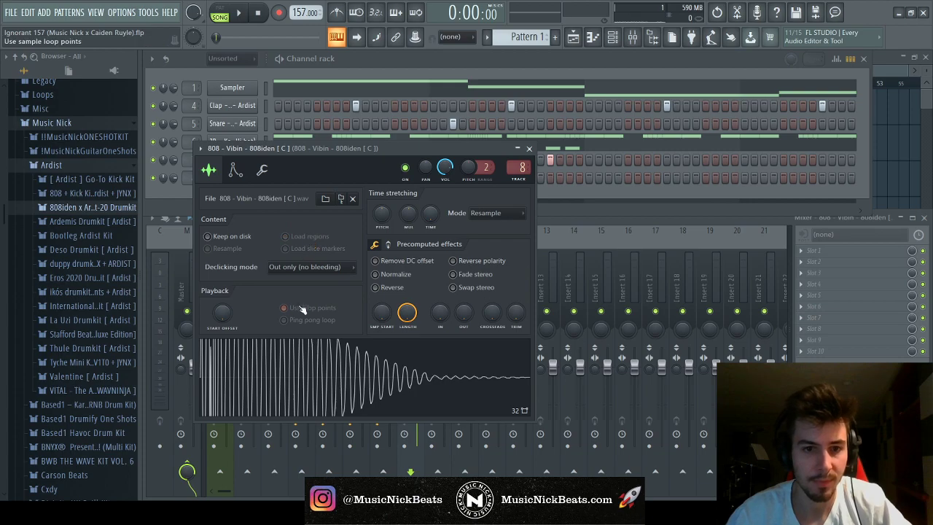
left_click(263, 169)
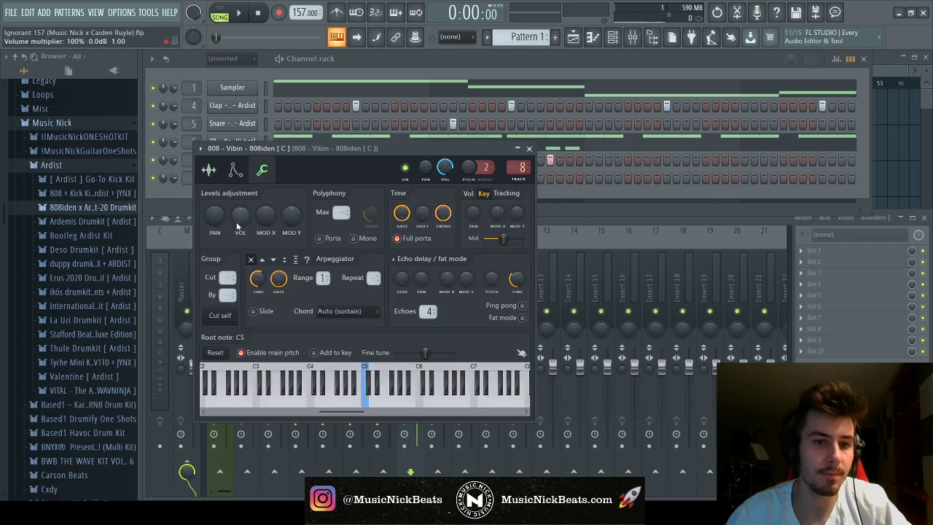
left_click(234, 171)
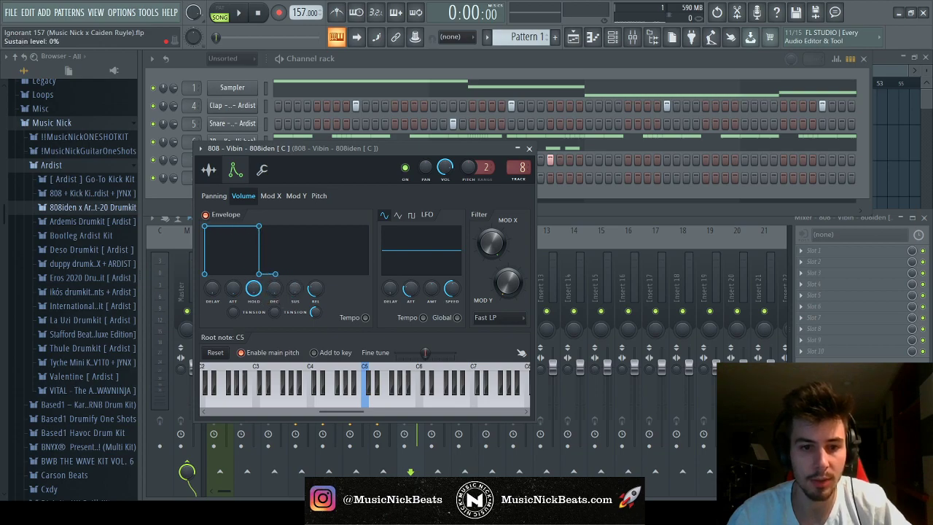
left_click(211, 171)
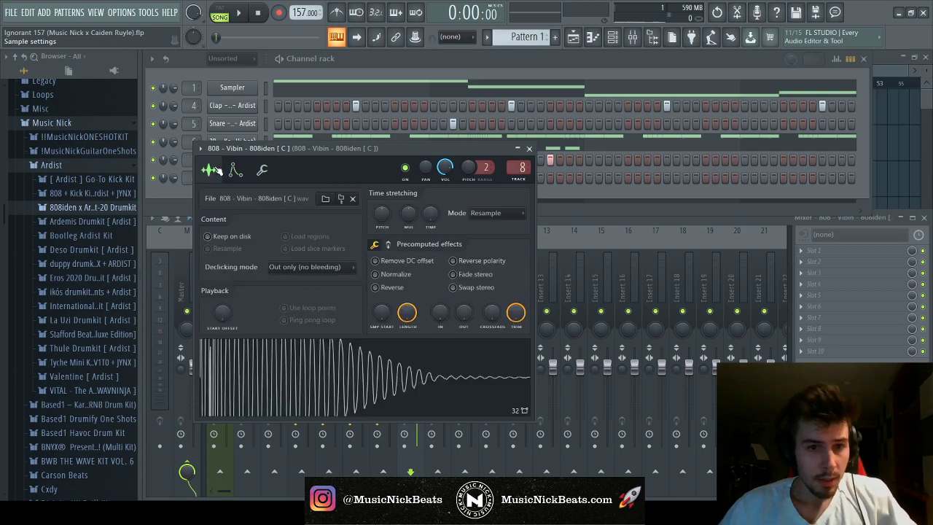
left_click(529, 149)
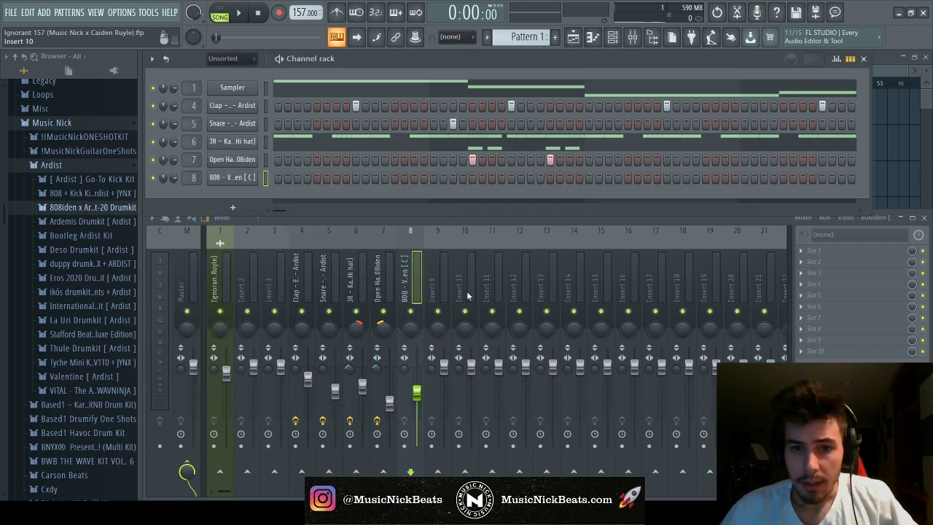
Place a D5 808 note at the start of bar 1 and lower the 808's mixer volume to about 46%
right_click(257, 180)
left_click(276, 188)
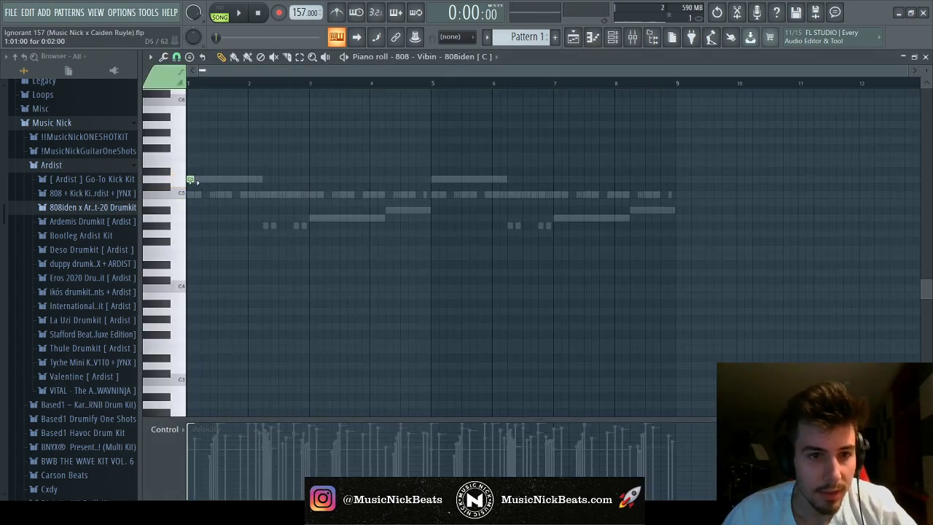
key("F6")
key("F9")
left_click_drag(424, 400, 417, 413)
key("space")
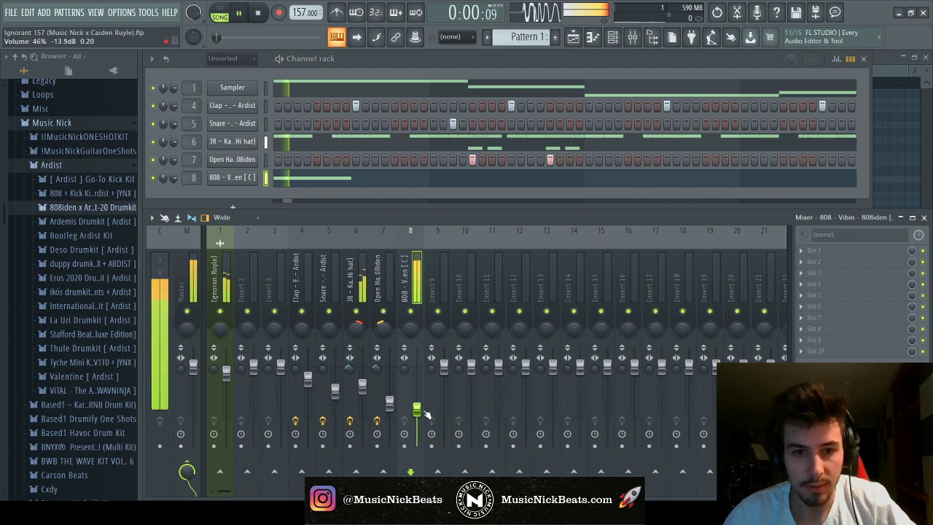
scroll(417, 413, "up", 1)
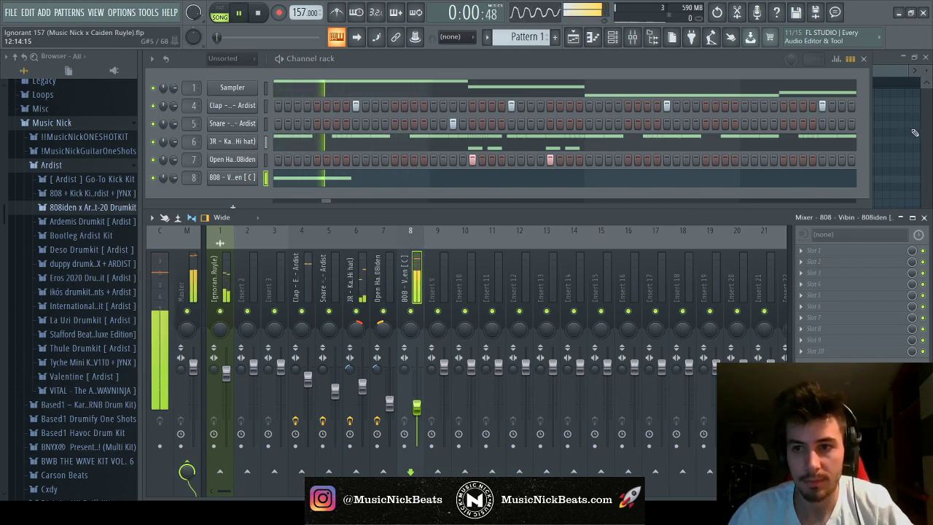
Retrigger the 808 with a second D5 note on step 7 of bar 1, ten steps long up to bar 2
key("F7")
scroll(210, 178, "up", 2)
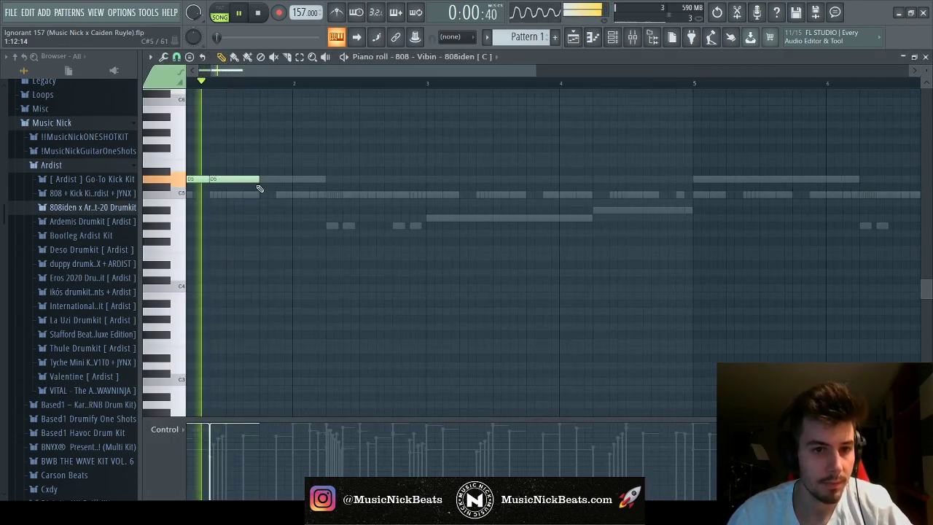
left_click_drag(259, 179, 315, 179)
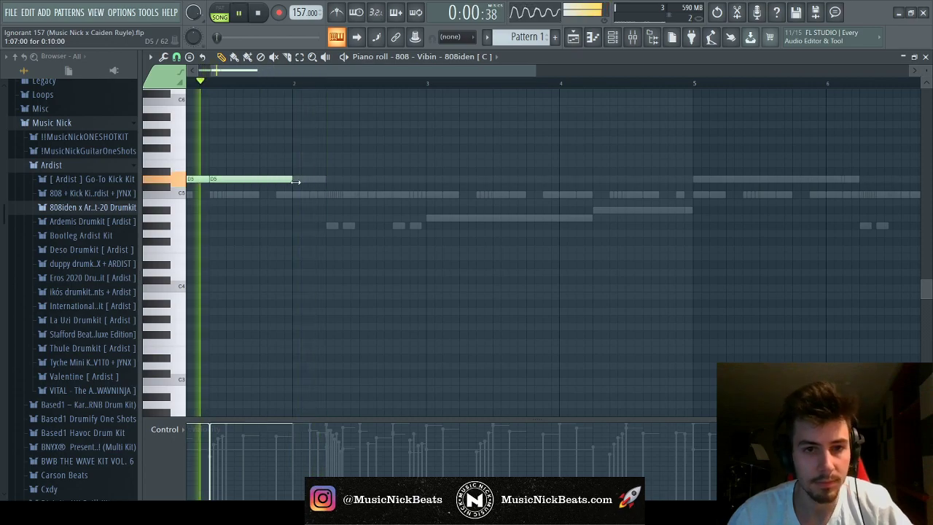
scroll(297, 188, "down", 2)
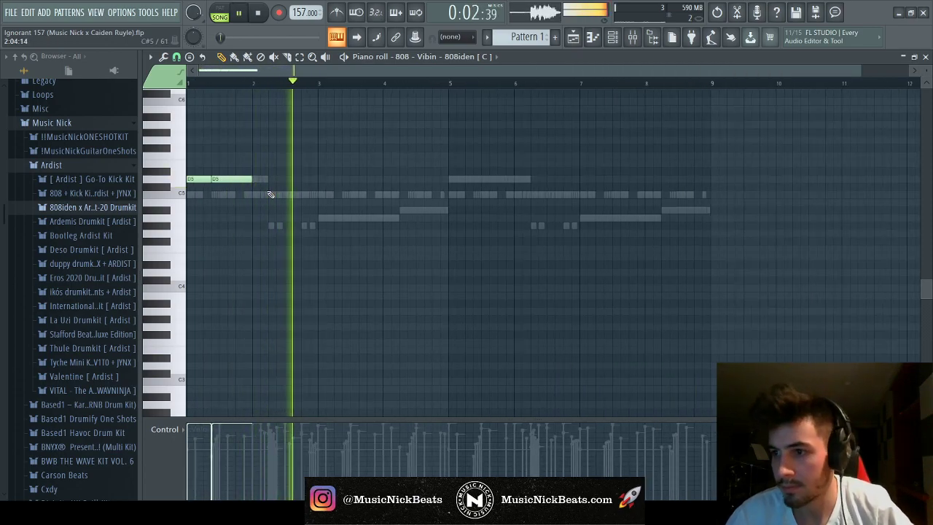
key("space")
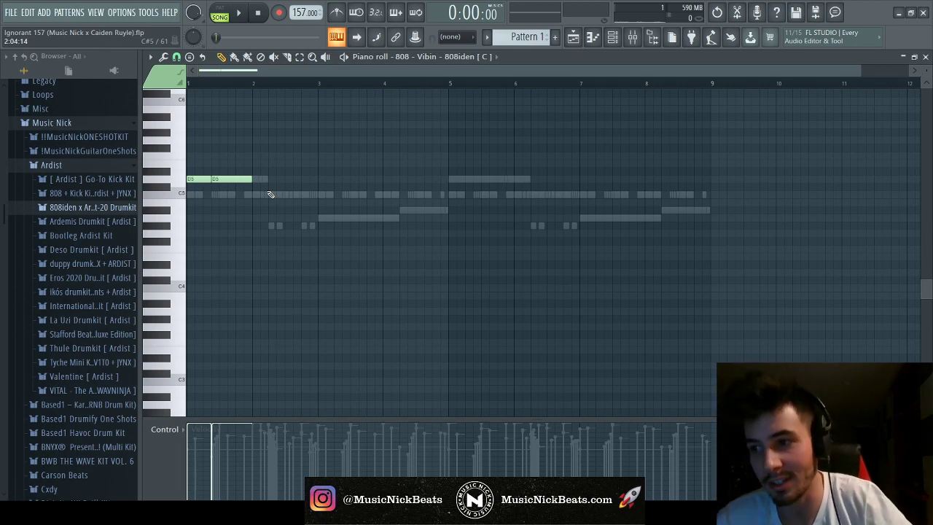
scroll(270, 197, "down", 1)
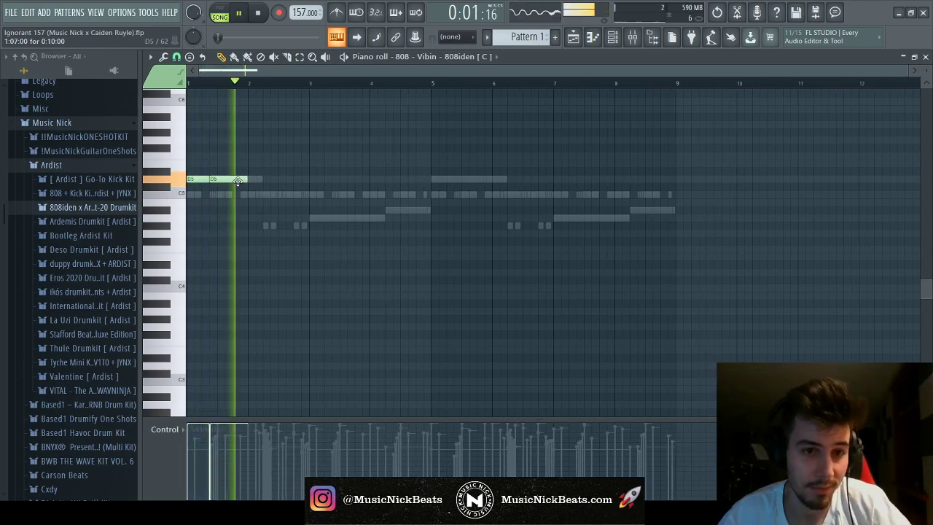
Keep one eight-step D5 in bar 1 and place C5 808 notes in bar 2, four steps long on step 5 and six on step 9
left_click(267, 194)
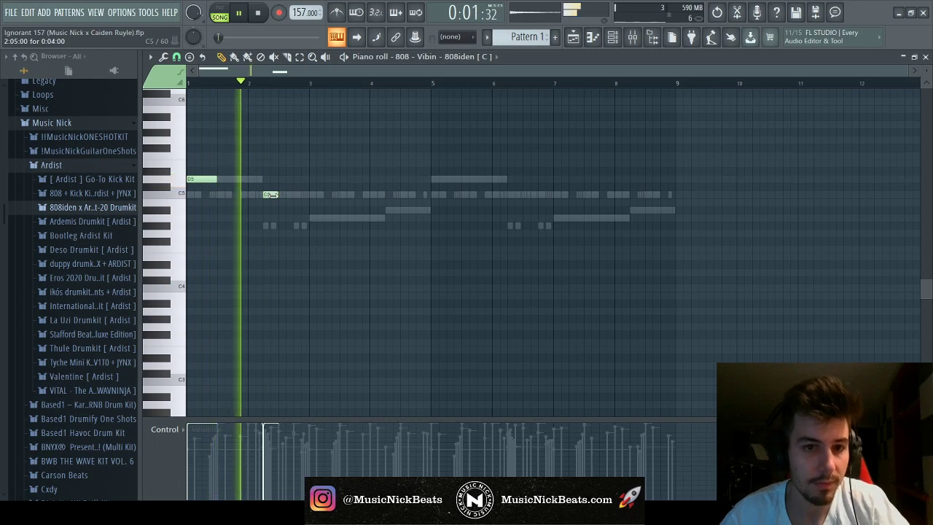
left_click(281, 194)
left_click(299, 195)
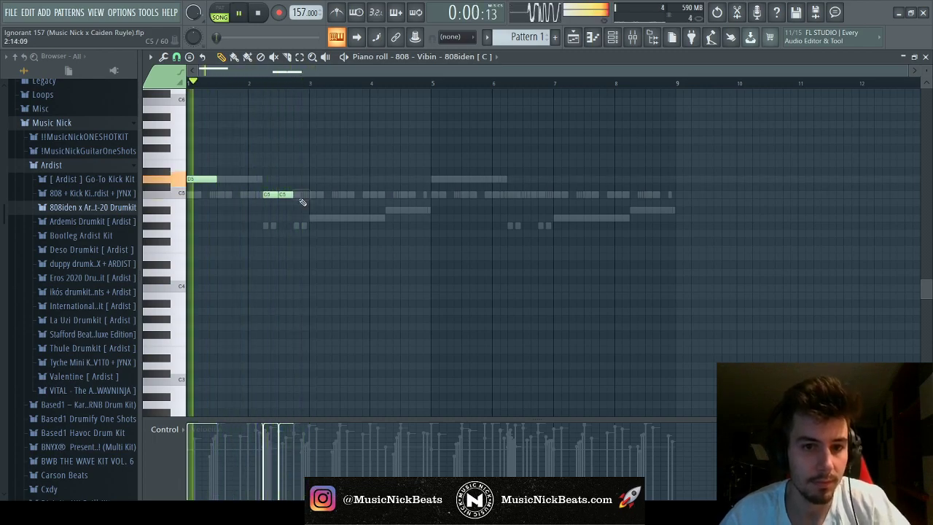
scroll(304, 202, "up", 3)
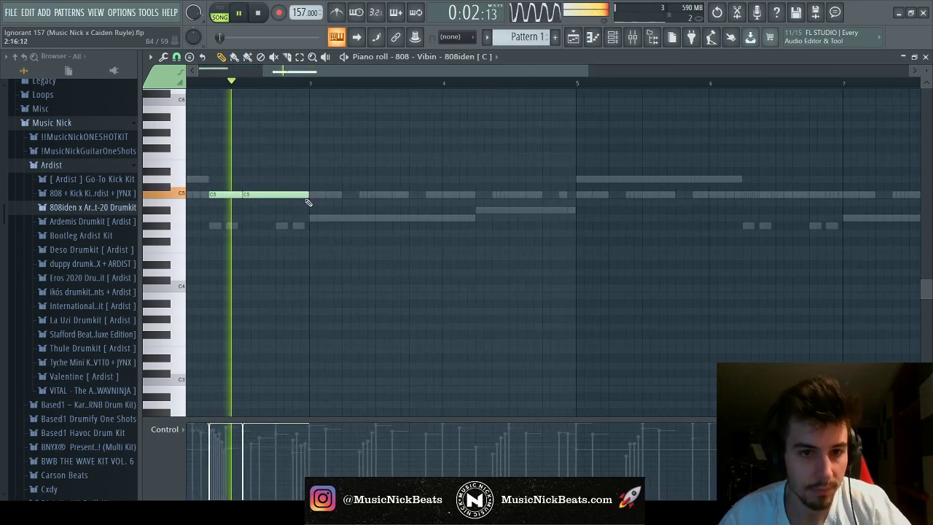
key("space")
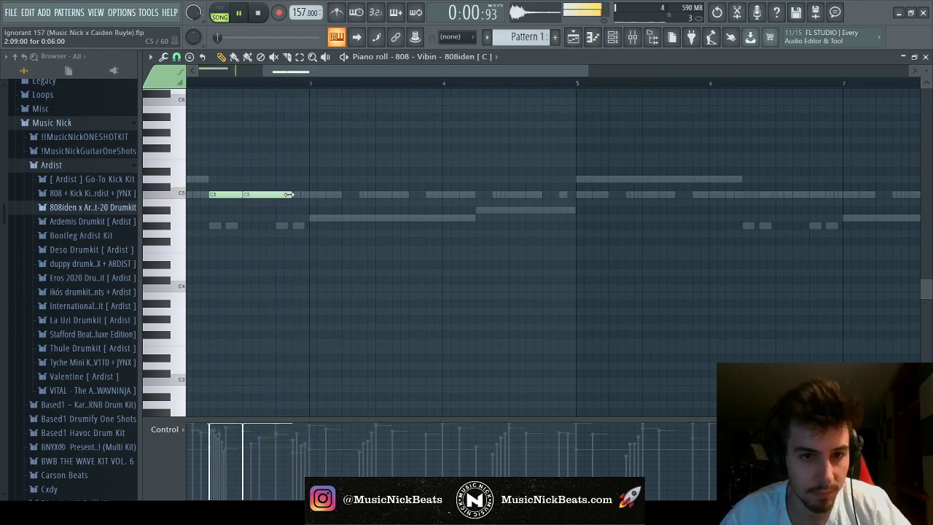
key("space")
Add a two-step C6 note on step 15 of bar 2 and an eight-step A4 note at the start of bar 3
left_click(296, 195, "ctrl")
key("ctrl+Up")
left_click(390, 163)
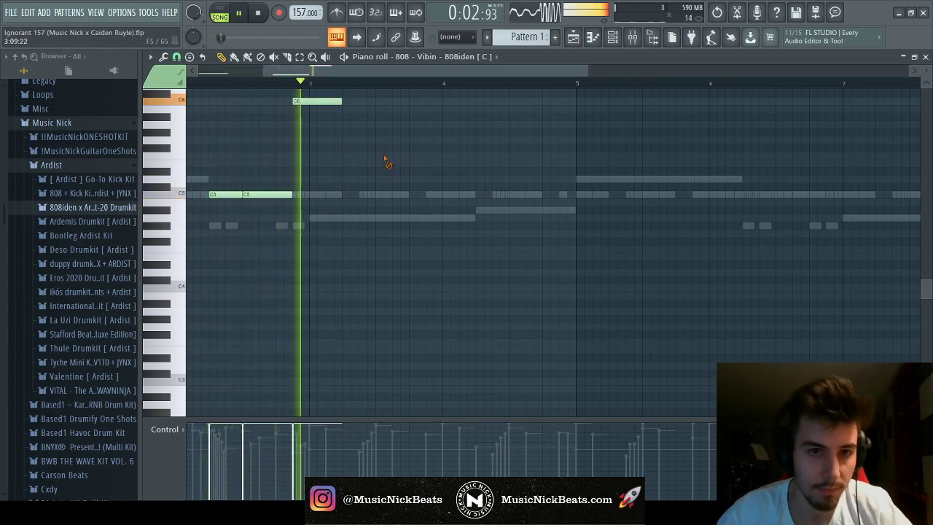
left_click(315, 217)
left_click_drag(321, 218, 372, 218)
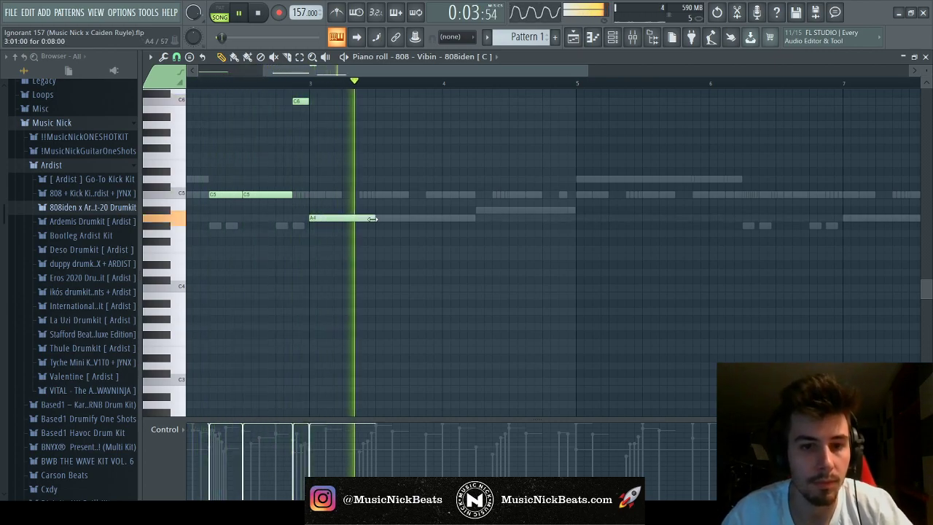
Fill bar 4 with A#4 notes on steps 5, 7 and 11, ending with one-step A#5 notes on steps 15 and 16
scroll(448, 216, "down", 2)
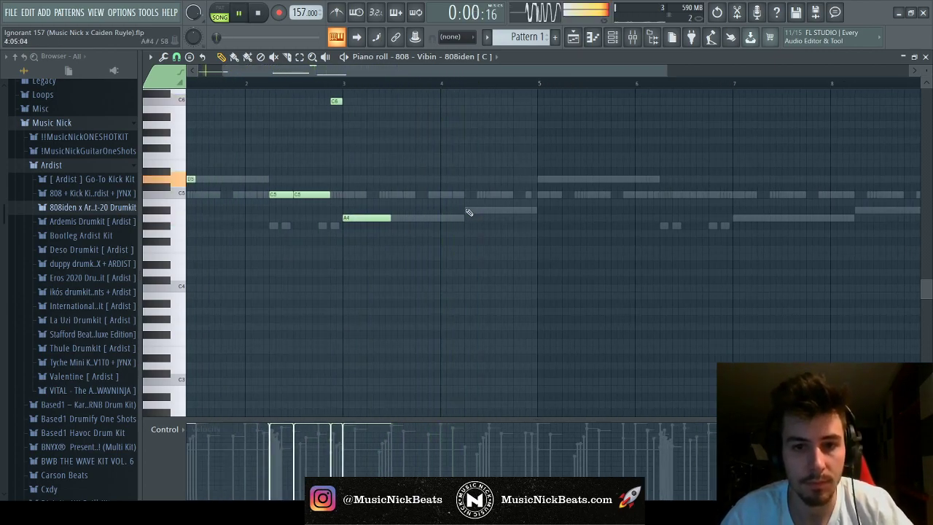
key("space")
left_click_drag(473, 212, 535, 118)
key("space")
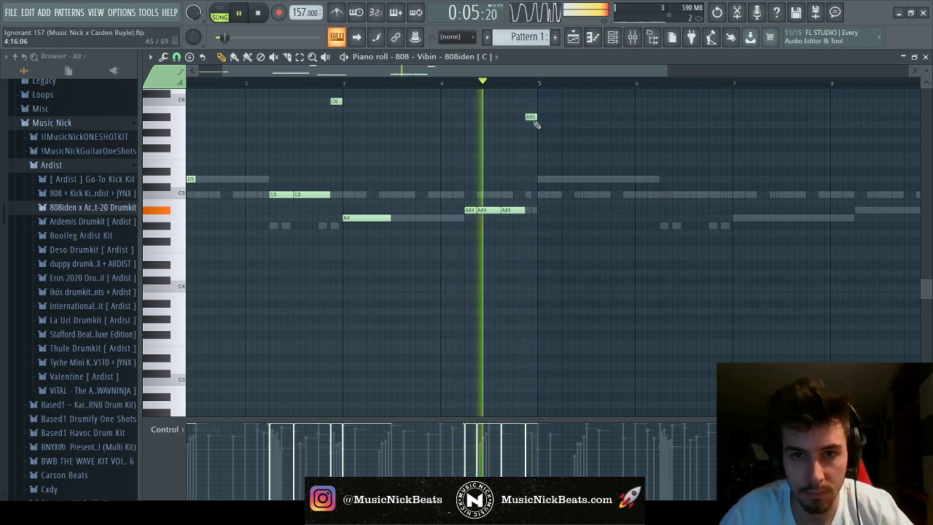
scroll(537, 116, "up", 2)
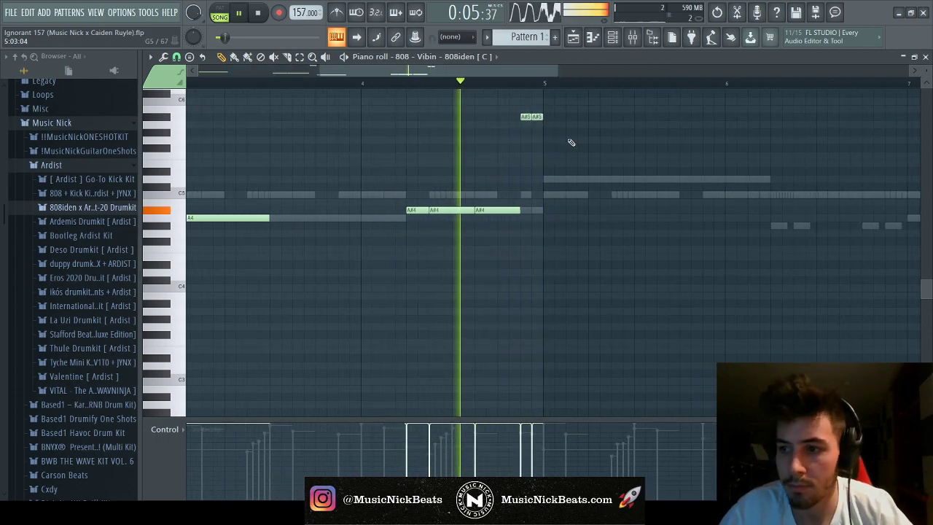
Duplicate the whole four-bar 808 pattern into bars 5 to 8 and deselect the copied notes
scroll(560, 137, "down", 1)
scroll(559, 137, "down", 2)
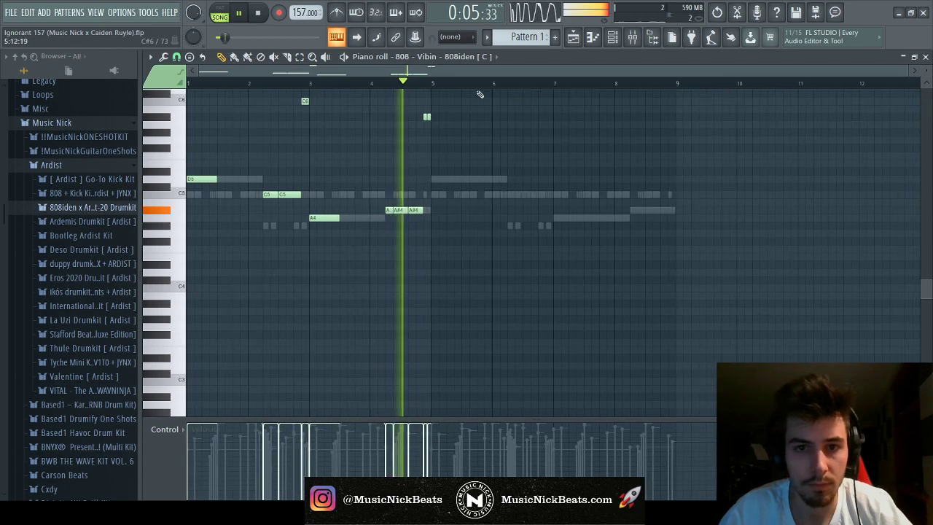
key("ctrl+a")
key("ctrl+b")
key("space")
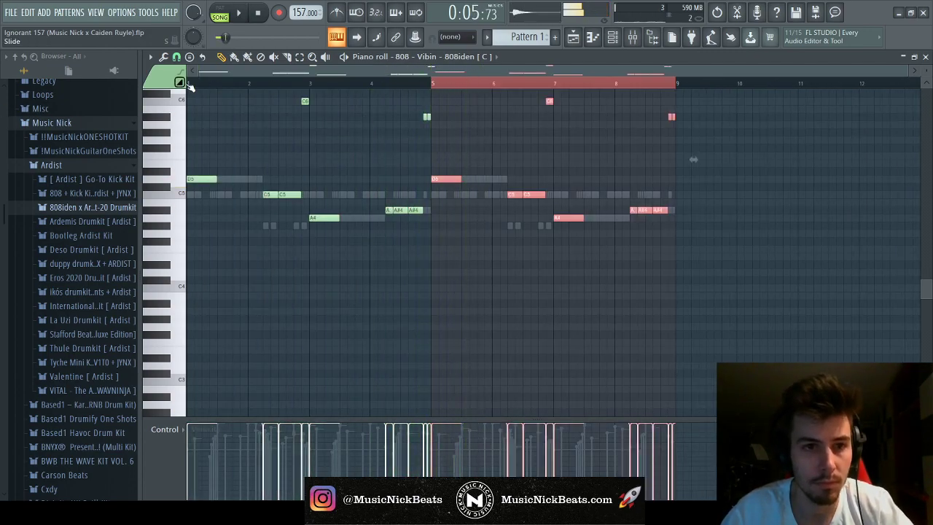
key("space")
key("ctrl+d")
key("space")
Replace the two short A#5 notes at the end of bar 8 with a single two-step A#5
scroll(671, 128, "up", 3)
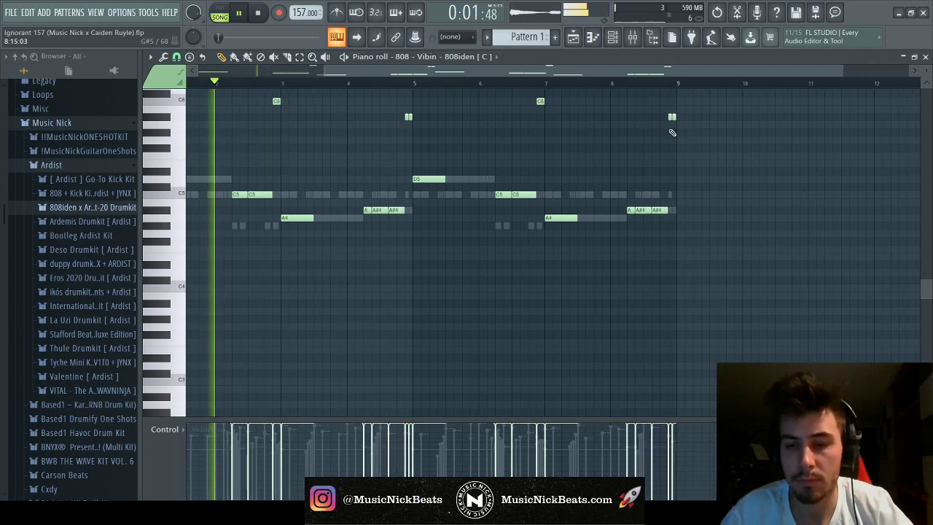
right_click(677, 120)
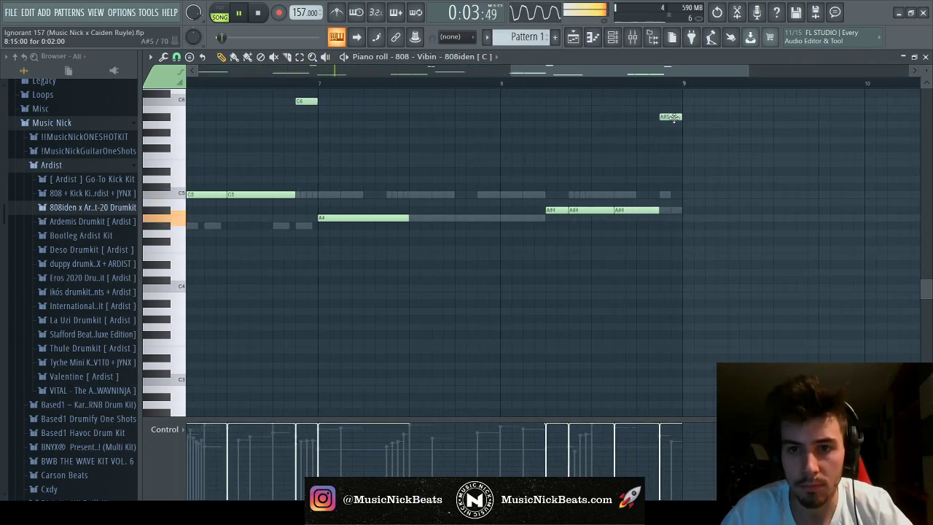
Rework the A#4 notes in bar 4, keeping the first two steps long and placing the second on step 8, two steps long
scroll(328, 207, "down", 3)
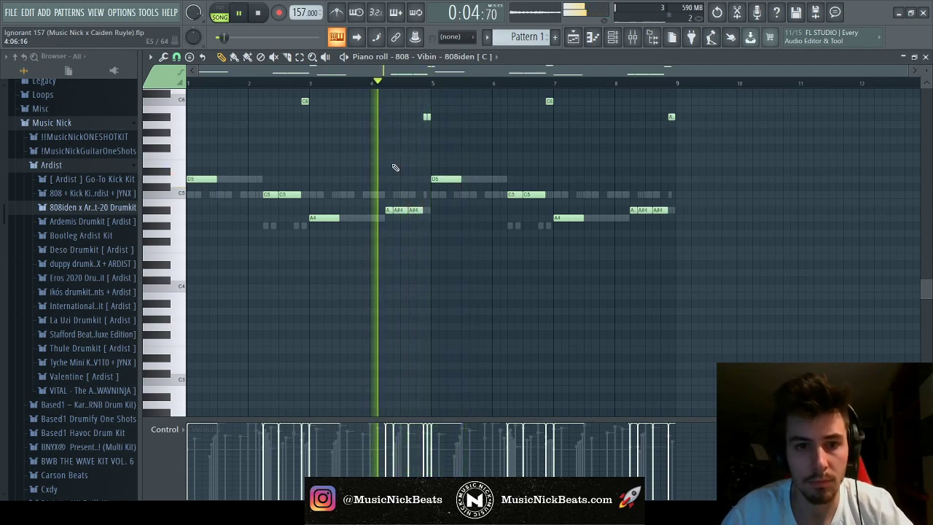
scroll(417, 210, "up", 2)
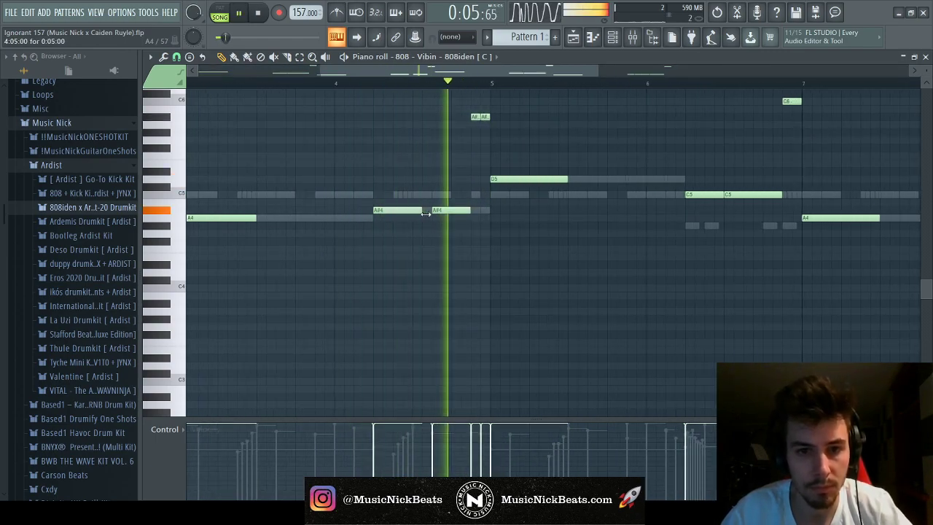
left_click(398, 211)
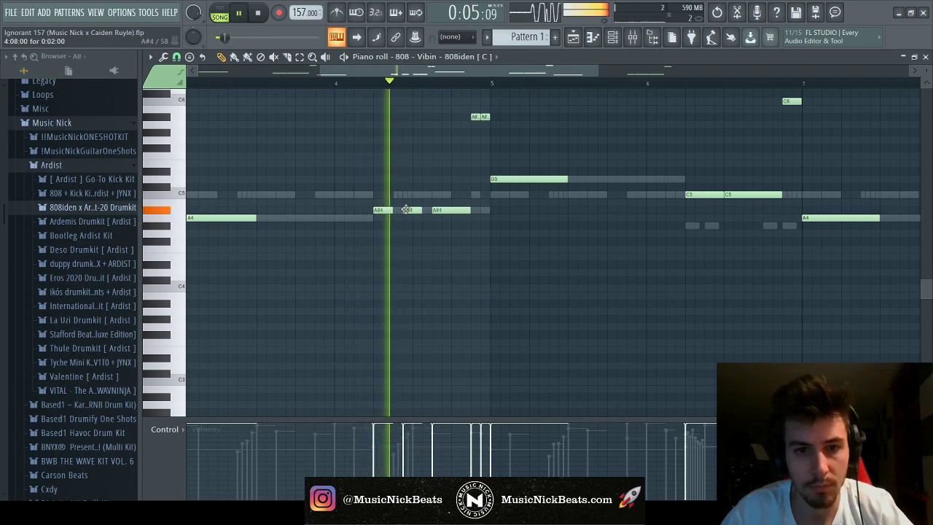
In bar 4, extend the middle A#4 to the next note and replace the two short A#5 notes with one longer note
left_click_drag(417, 211, 432, 211)
mouse_move(479, 116)
left_mouse_down()
mouse_move(505, 117)
mouse_move(485, 117)
left_mouse_up()
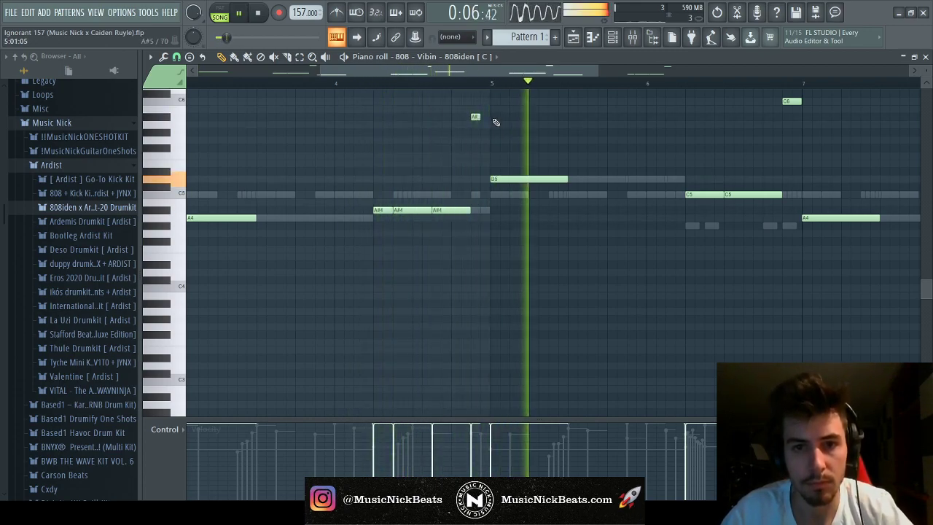
scroll(510, 139, "down", 4)
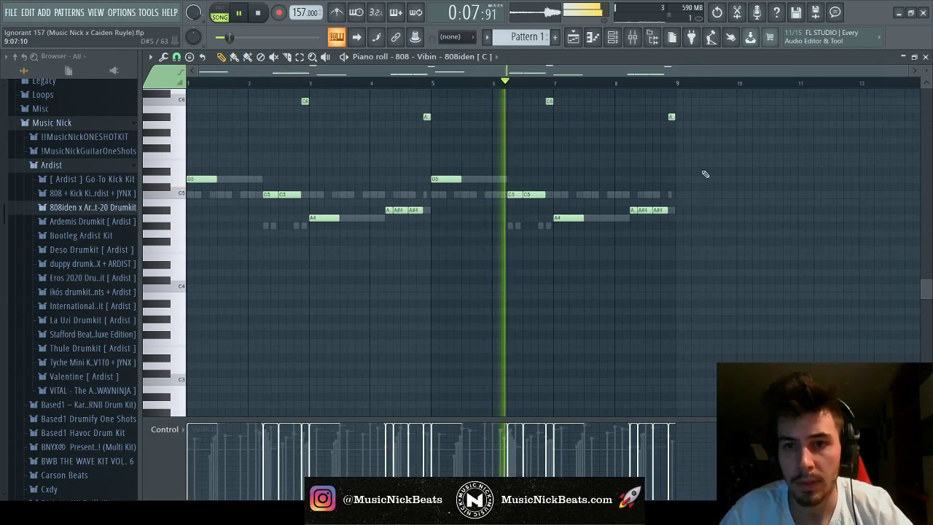
key("space")
scroll(532, 160, "up", 4)
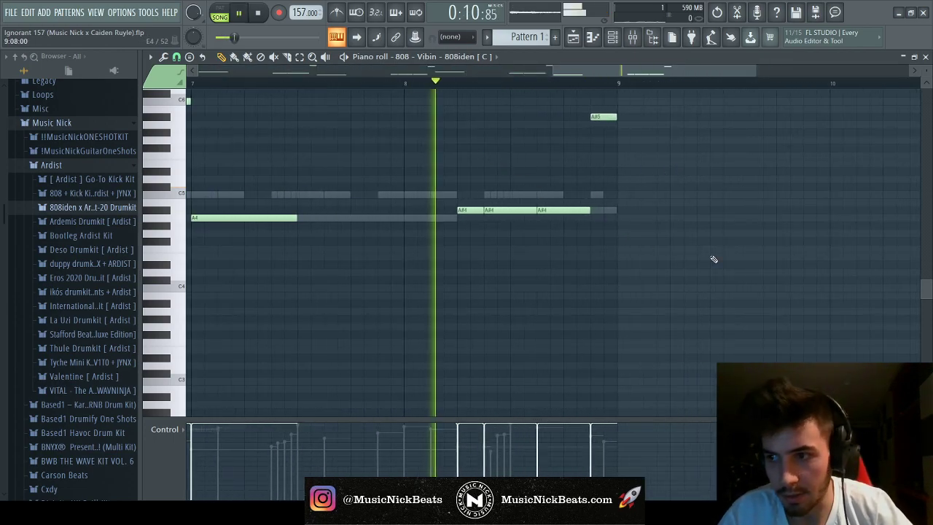
scroll(687, 233, "down", 2)
key("space")
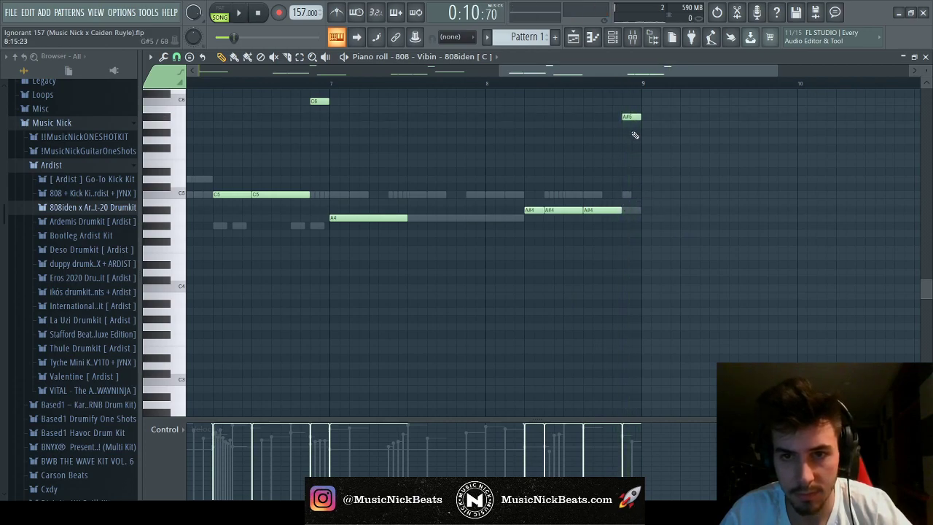
Delete the high A#5 ending bar 8 and re-space the A#4 notes beneath so a 4-step A#4 ends the bar
key("space")
right_click(611, 210)
left_click_drag(583, 210, 599, 211)
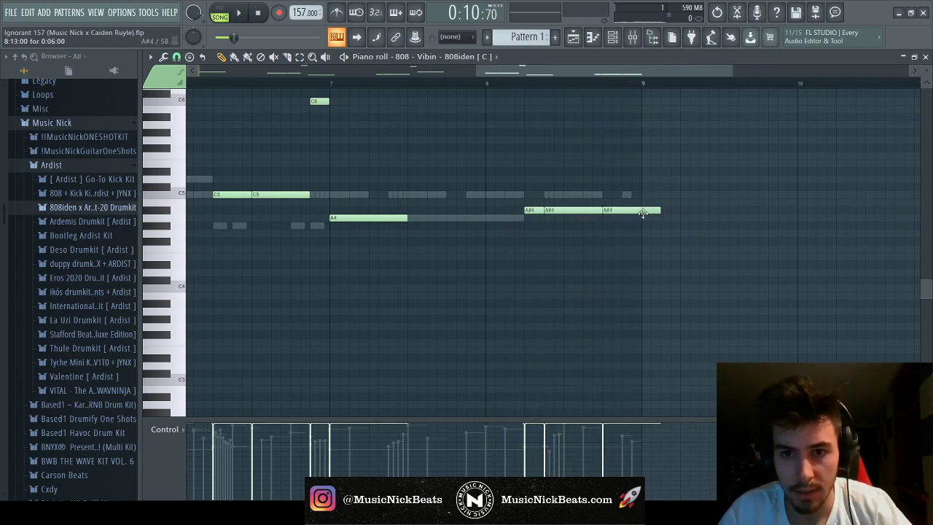
left_click_drag(659, 209, 637, 210)
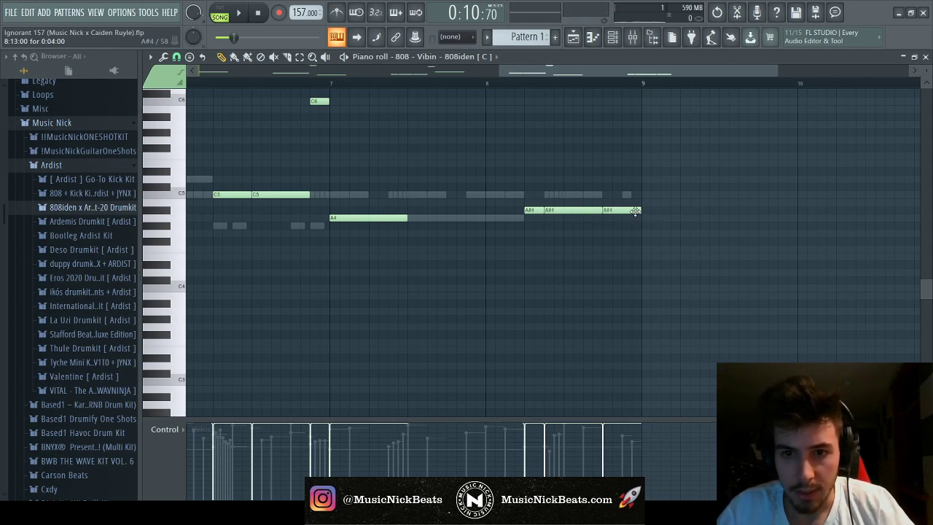
left_click(631, 210)
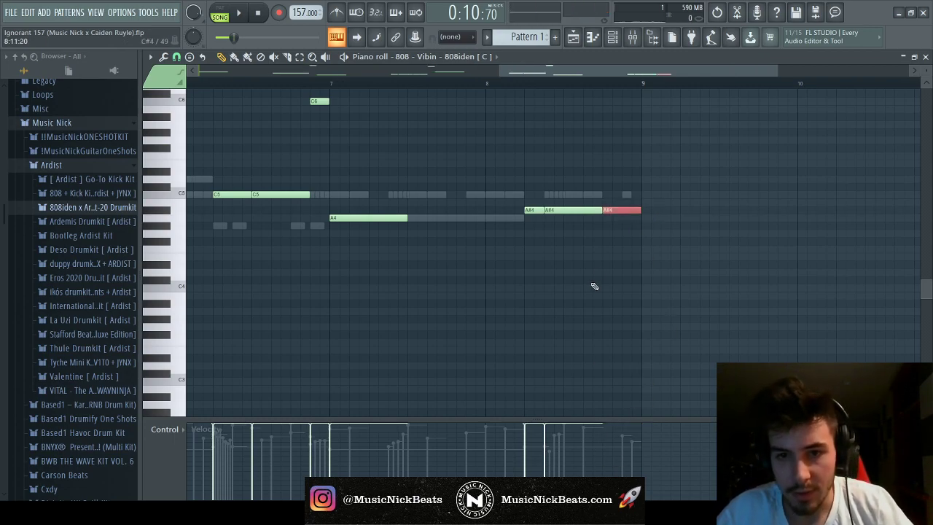
Add an A#3 an octave under the last A#4 of bar 8, make the A#4 a slide note and audition it
key("ctrl+Down")
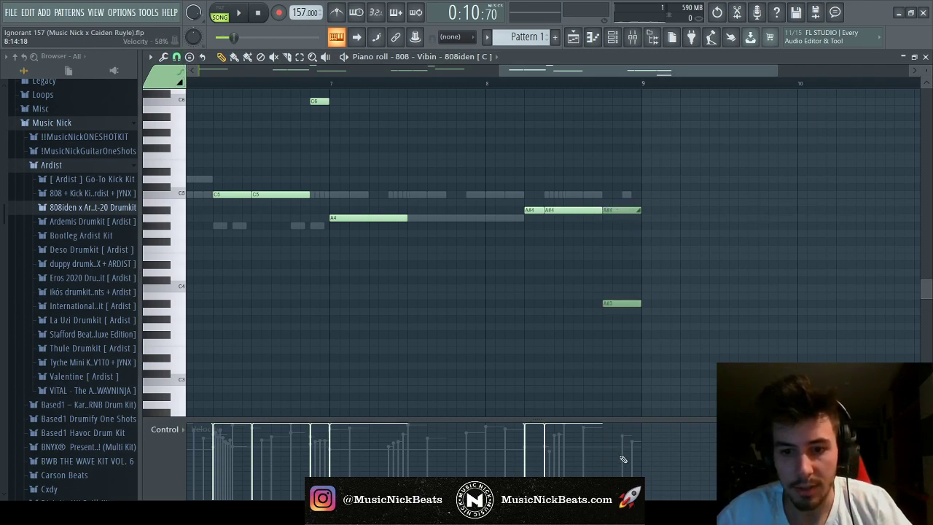
left_click(622, 303)
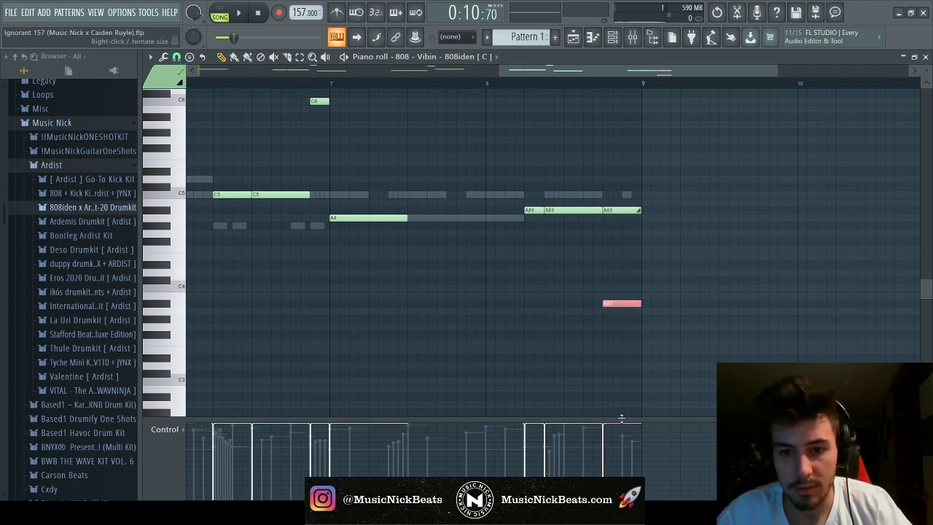
left_click(593, 83)
key("space")
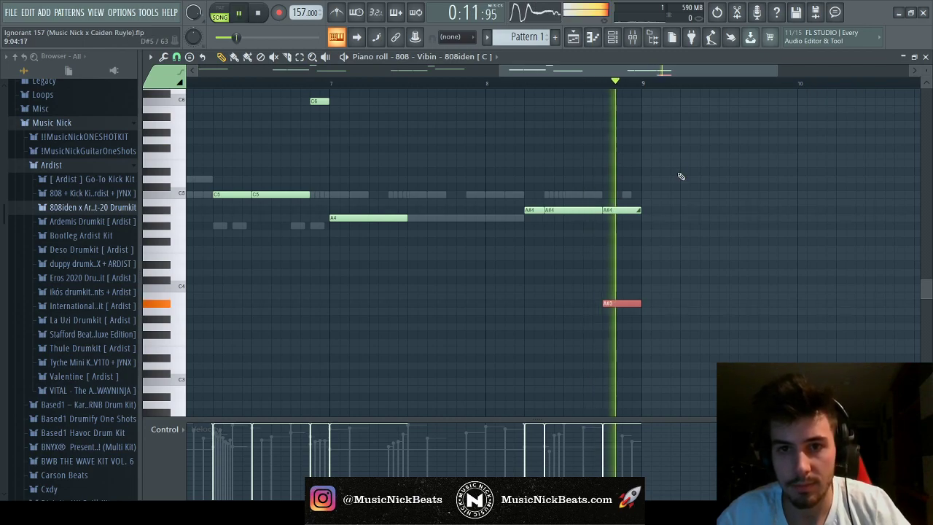
key("space")
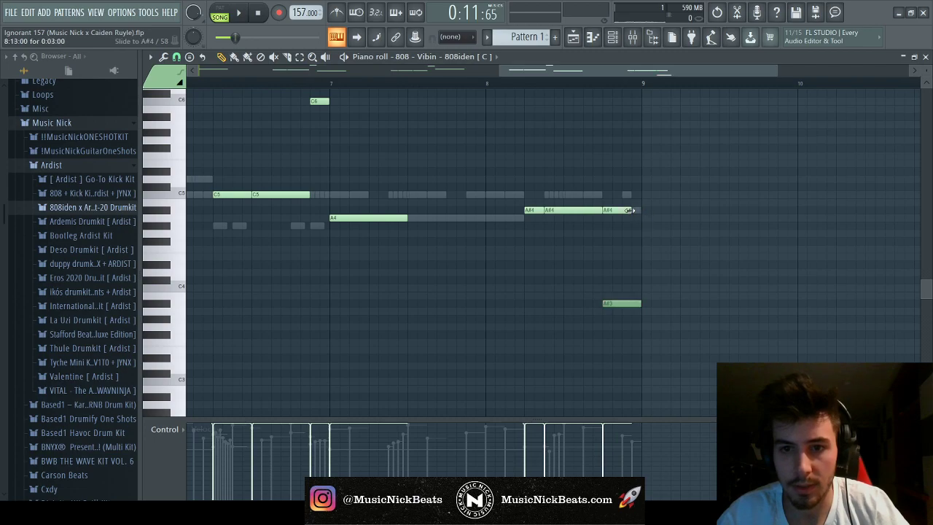
Try a shorter, slightly shifted A#4 slide note above the A#3 while auditioning the end of bar 8
key("space")
key("space")
key("space")
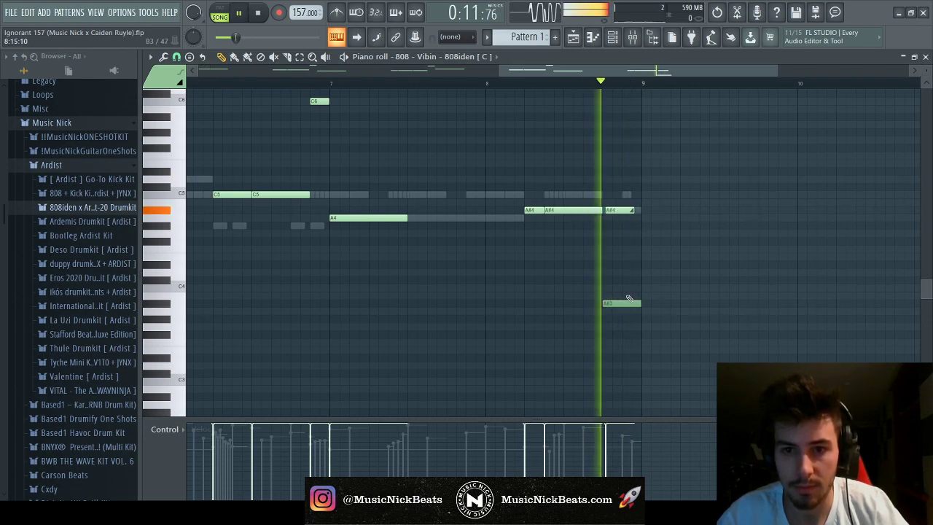
key("space")
key("space")
right_click(614, 212)
Restore the full-length A#4 slide, lower the A#3 velocity and move the pair to start halfway through bar 8
key("space")
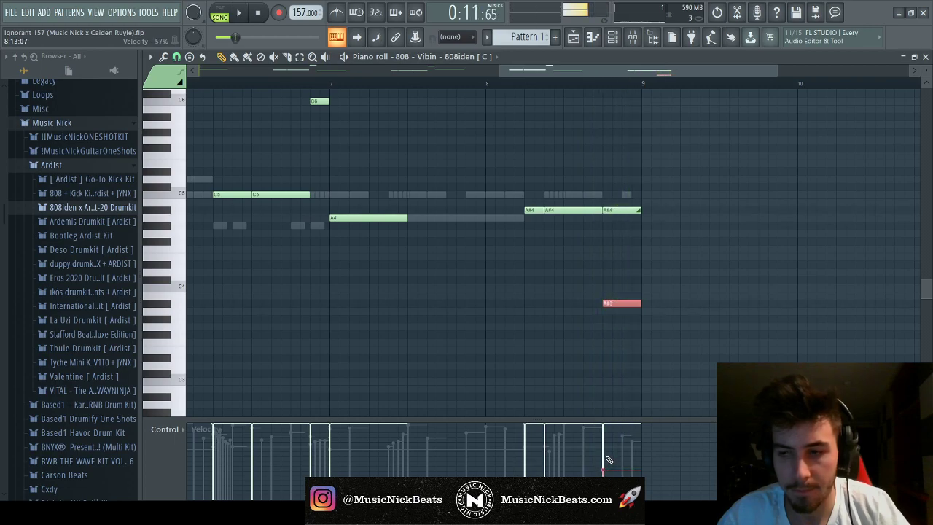
key("space")
key("space")
key("space")
key("space")
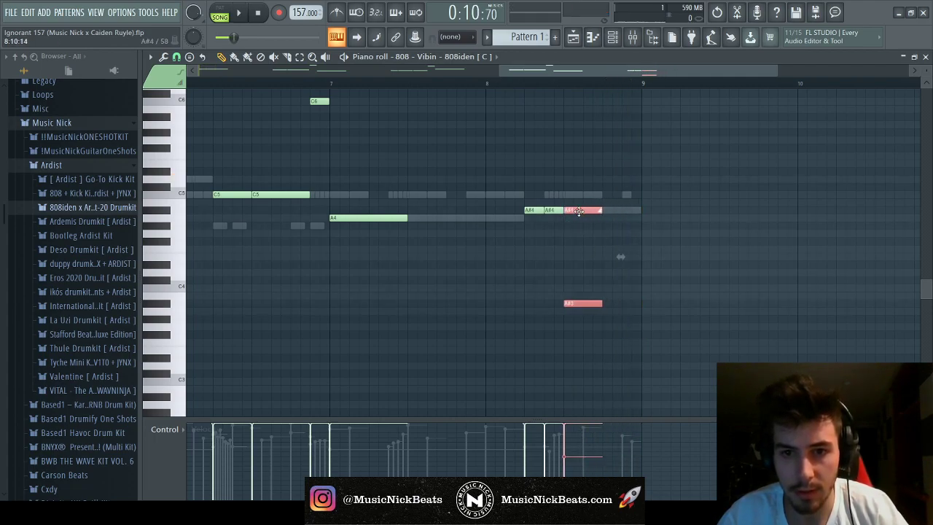
Extend the slide pair to the end of bar 8 and merge the two short A#4 notes before it into one
left_click_drag(597, 211, 641, 211)
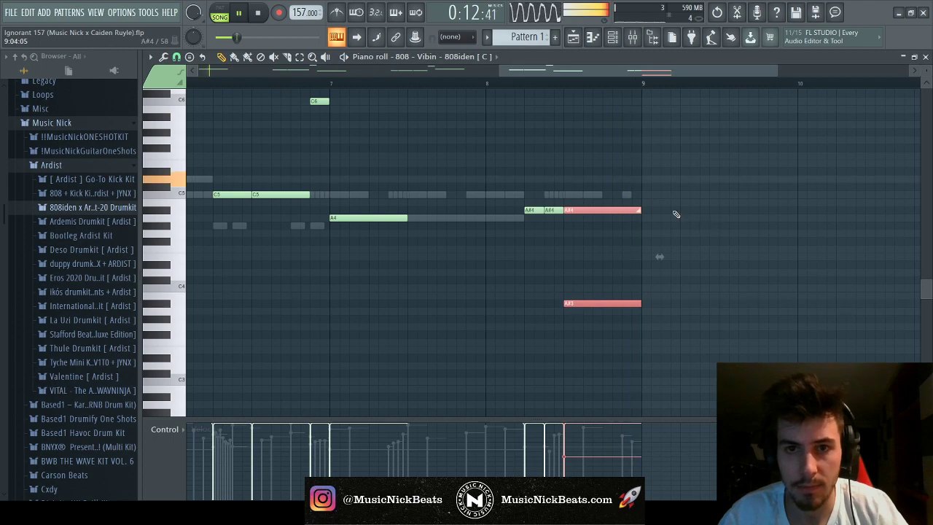
key("space")
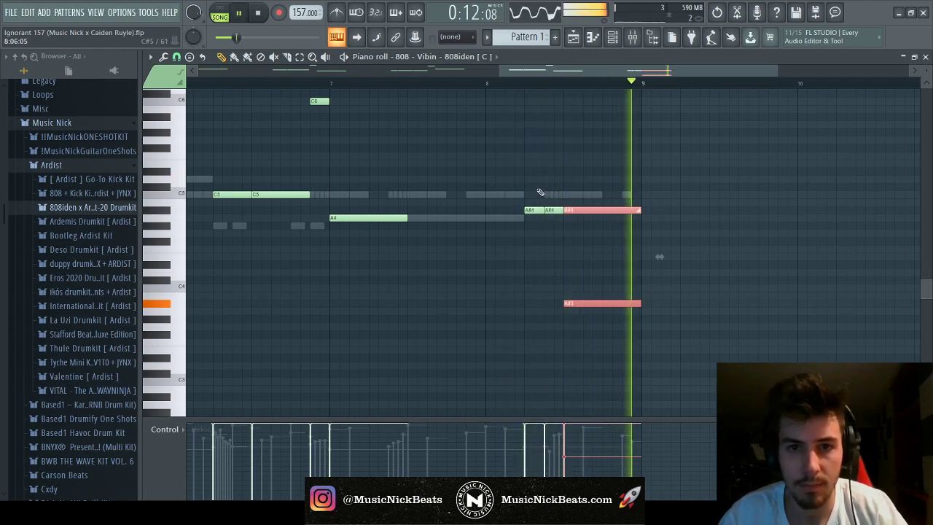
key("ctrl+d")
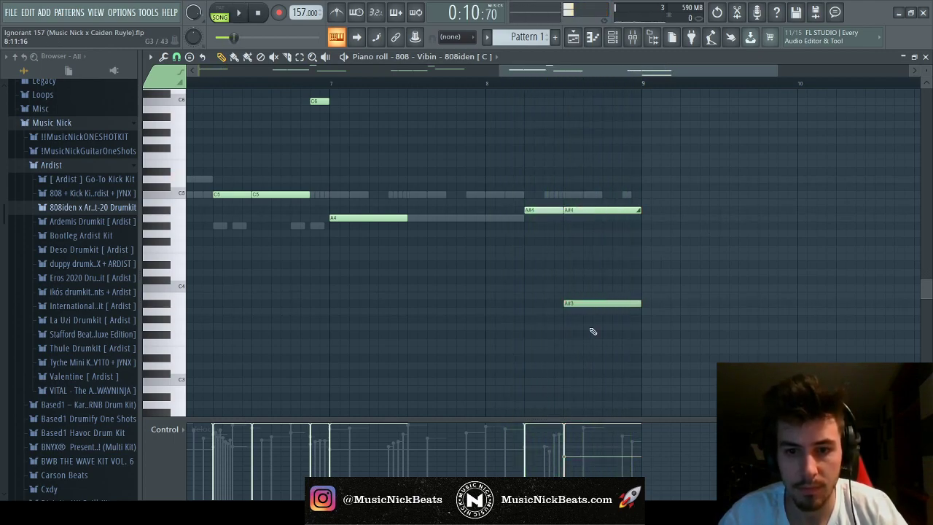
Raise the velocity of the A#3 note at the end of bar 8 and audition the slide
left_click(568, 437)
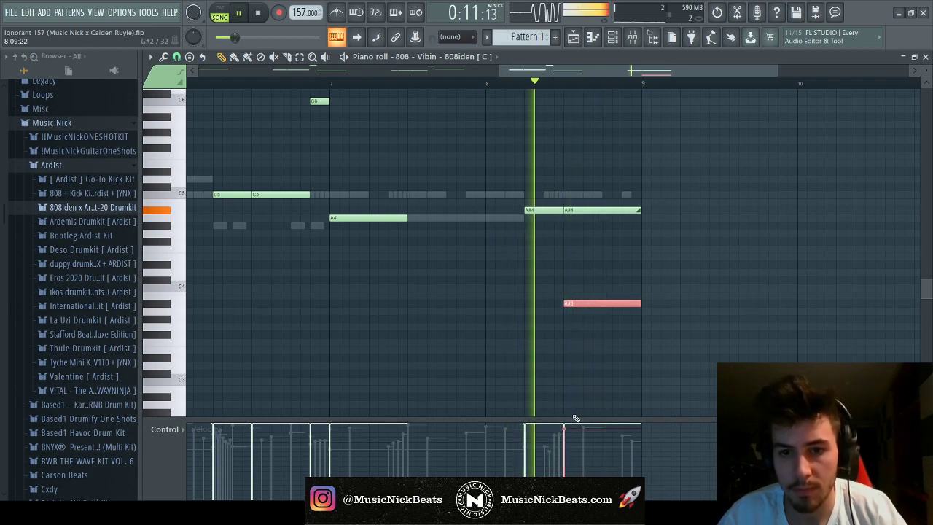
left_click_drag(574, 434, 577, 436)
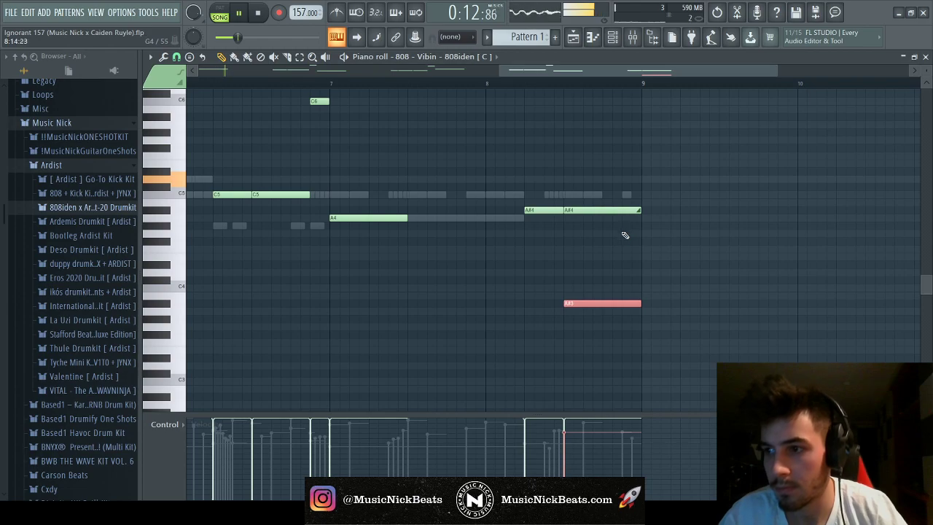
scroll(614, 256, "down", 1)
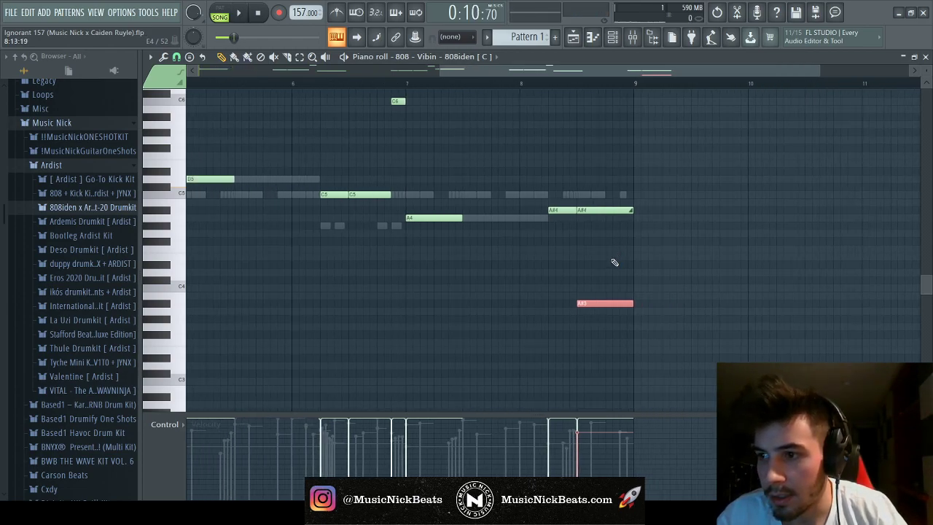
scroll(615, 264, "up", 2)
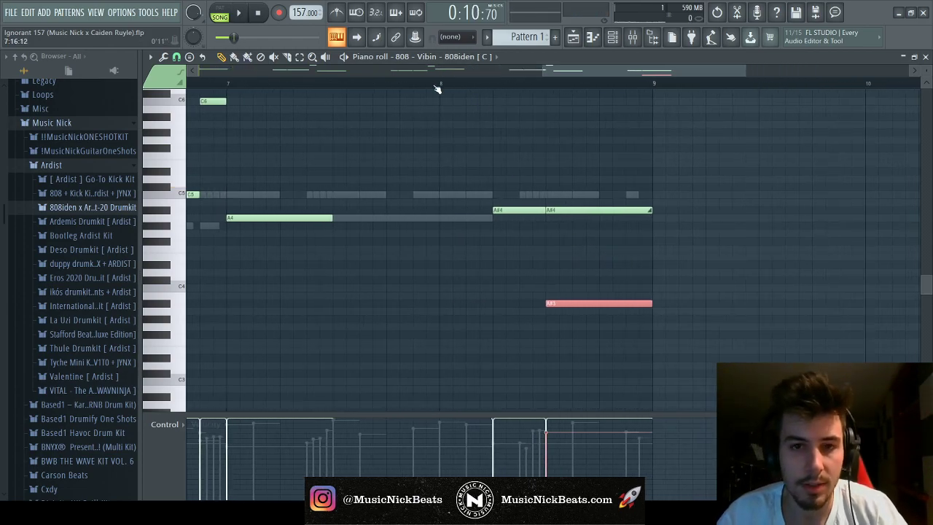
Delete the slide pair in bar 8 and fill the space up to bar 9 with two equal 4-step A#4 notes
scroll(617, 270, "down", 2)
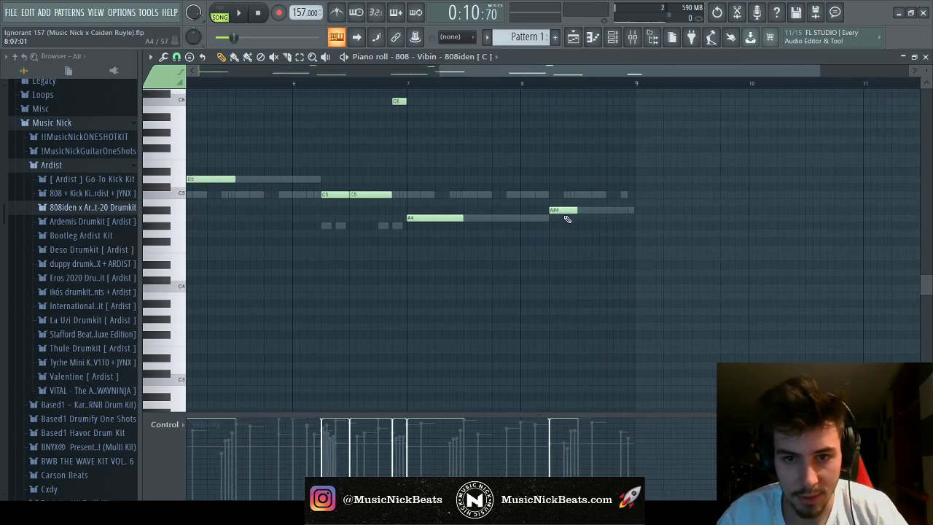
left_click_drag(550, 210, 620, 211)
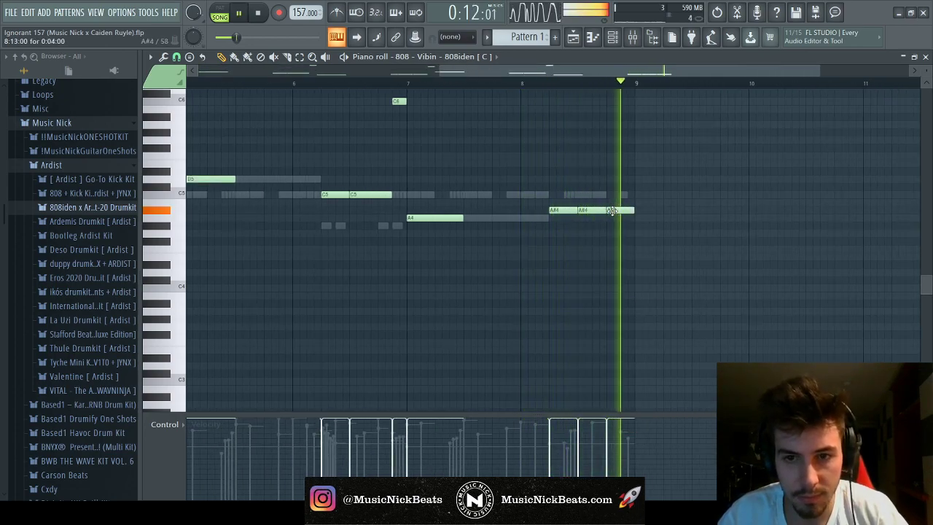
scroll(624, 229, "up", 2)
Try chopping the last A#4 of bar 8 into a rapid roll with rising velocities and removing its first few slices
key("space")
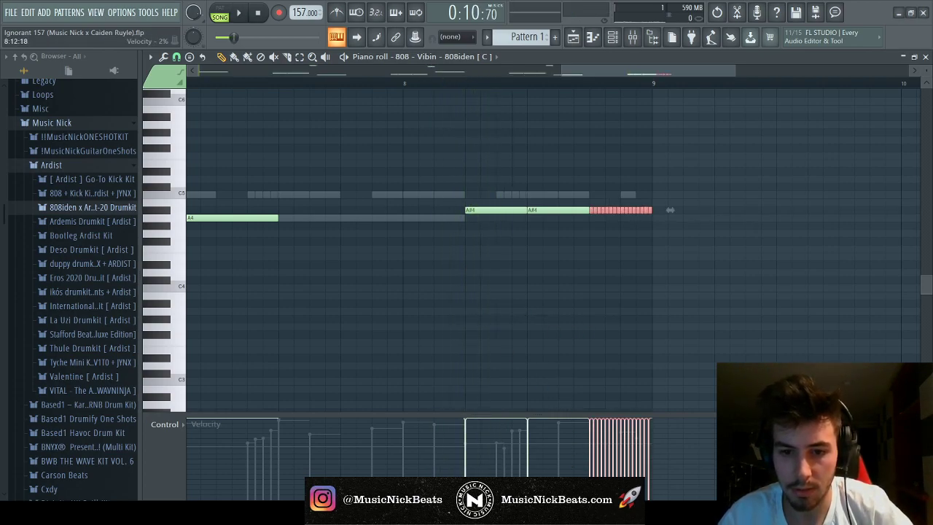
key("space")
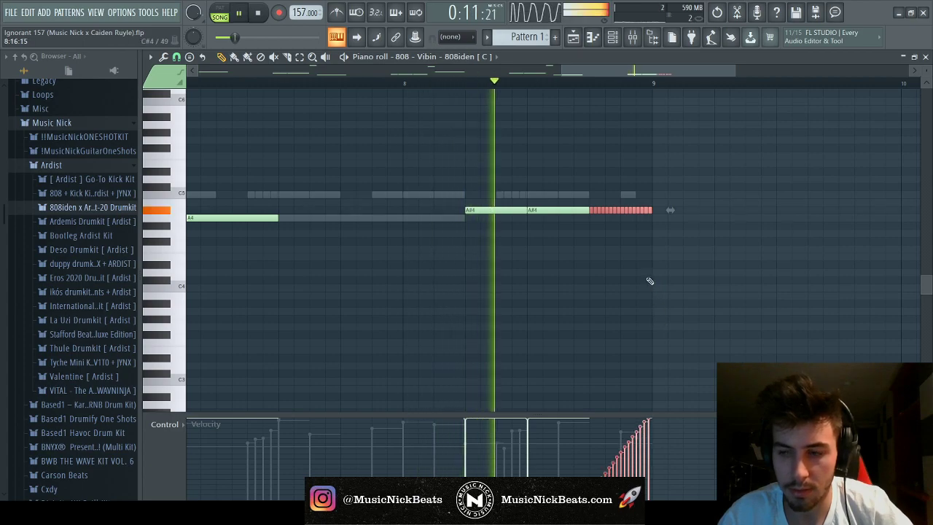
left_click_drag(585, 222, 611, 220)
right_click(606, 212)
key("space")
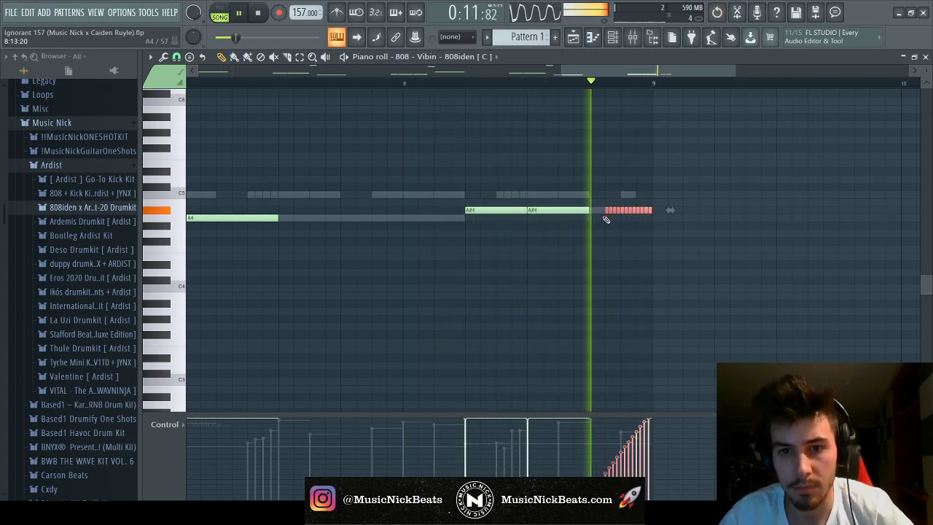
Redraw the last A#4 of bar 8, chop it into a rapid roll and ramp the slice velocities upward
scroll(599, 221, "up", 3)
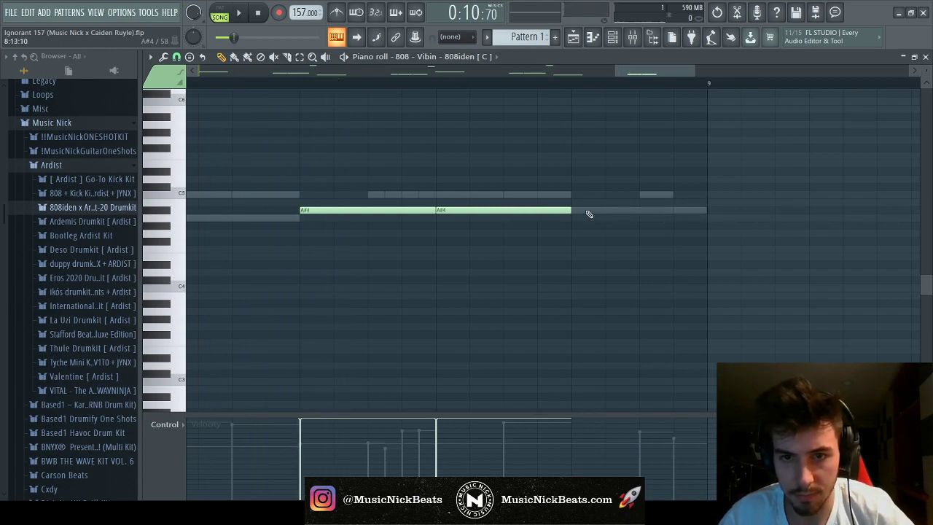
left_click_drag(591, 213, 680, 211)
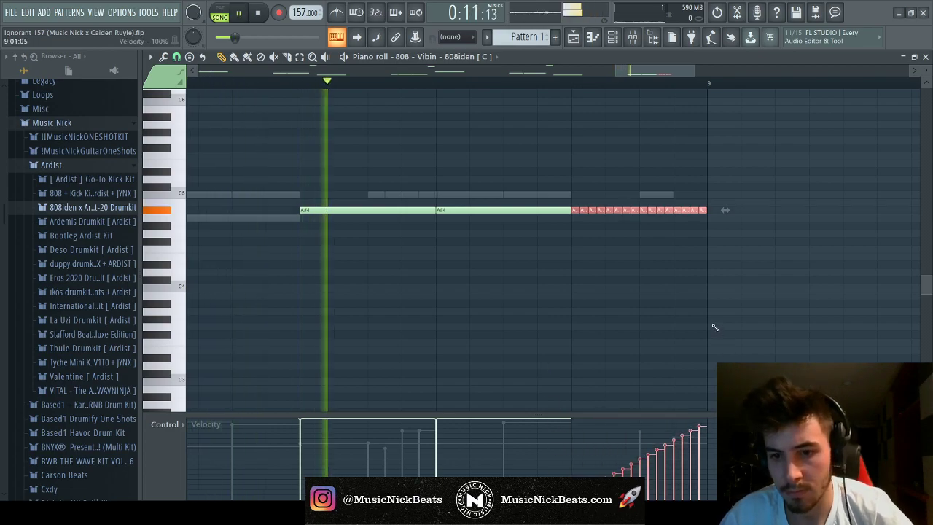
key("ctrl+z")
scroll(704, 305, "down", 3)
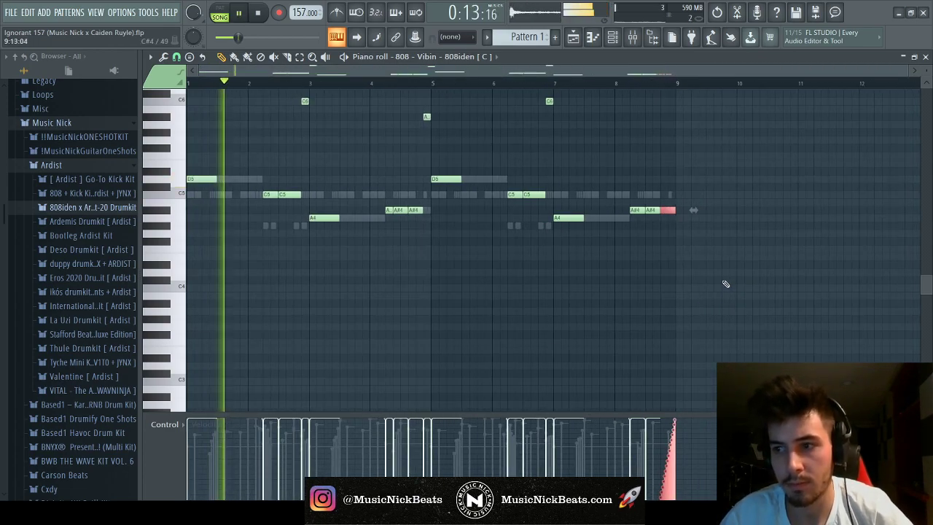
Before the roll in bar 8, shorten the first A#4 to 2 steps and replace the second with a 6-step A#4
left_click(554, 85)
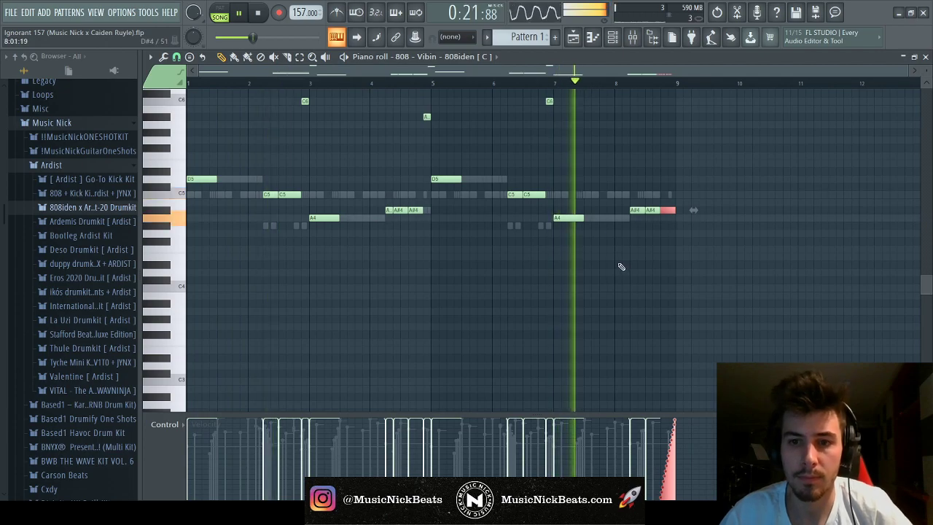
scroll(614, 266, "up", 3)
left_click(637, 219)
right_click(643, 213)
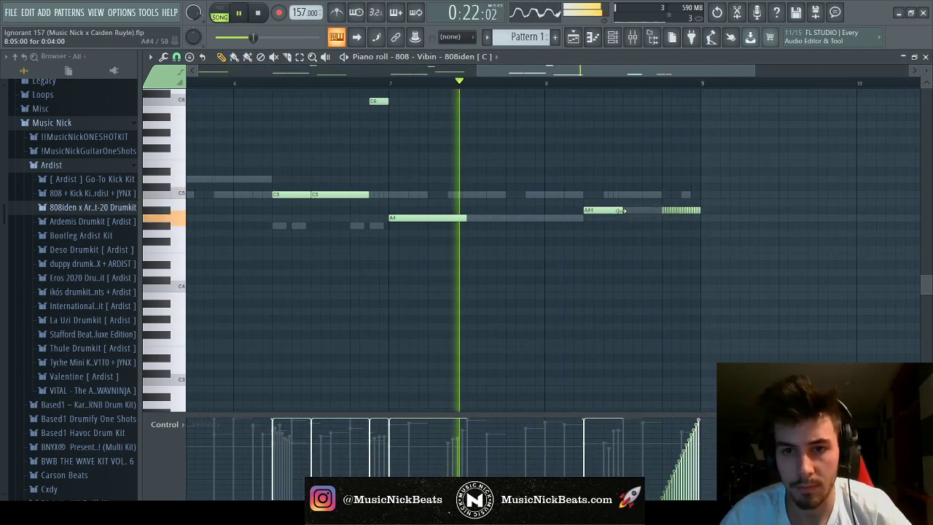
mouse_move(626, 211)
left_mouse_down()
mouse_move(592, 212)
mouse_move(609, 211)
left_mouse_up()
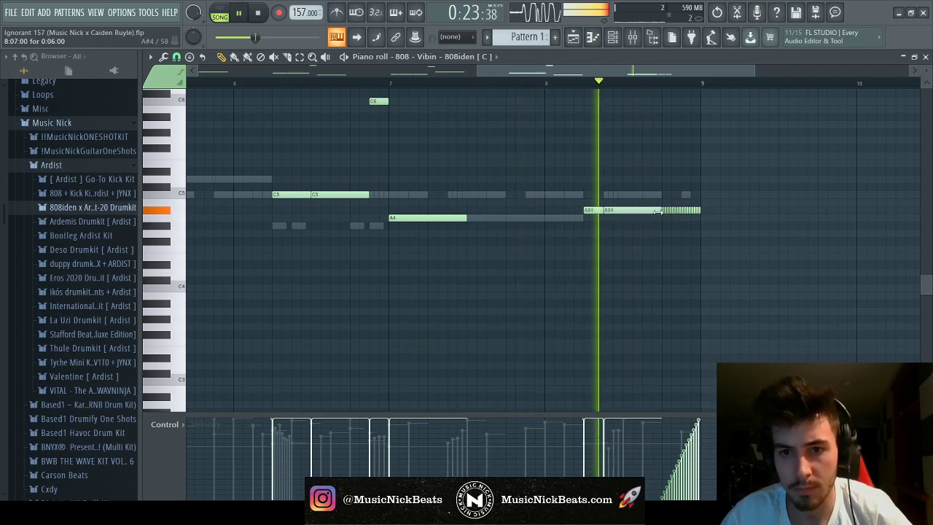
Open the mixer, set the 808 track's volume to 49%, save the project and play it from the start
scroll(666, 245, "down", 4)
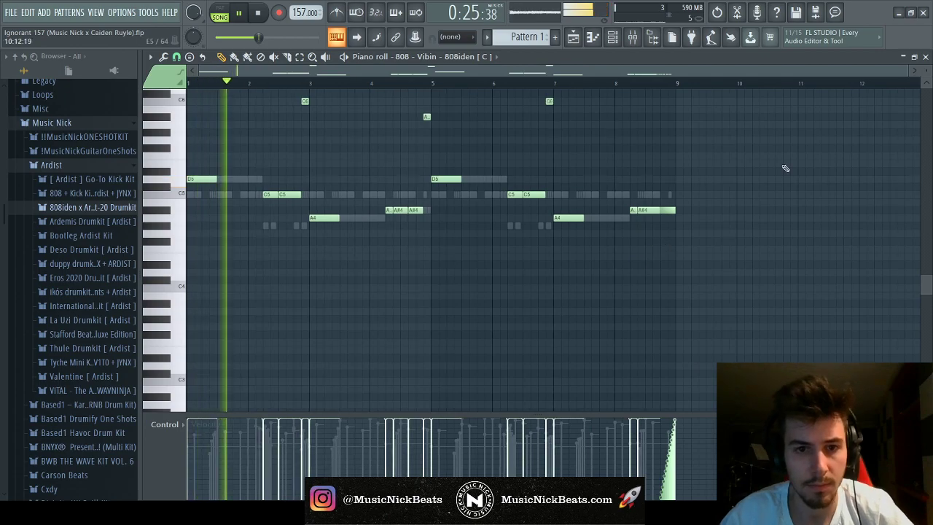
key("F7")
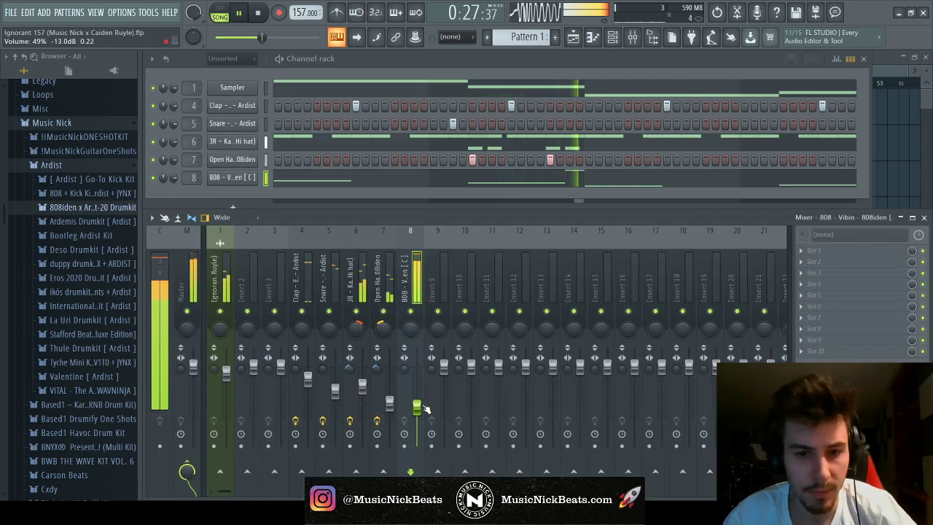
key("space")
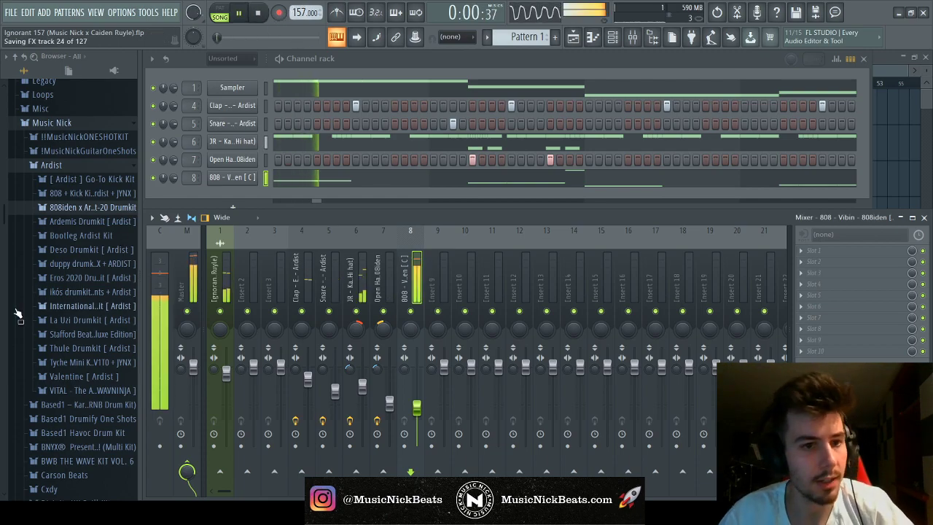
Open the LOUD kicks folder of the 808iden x Ardist Post-20 drumkit and audition its kick samples
scroll(82, 233, "down", 2)
left_click(81, 121)
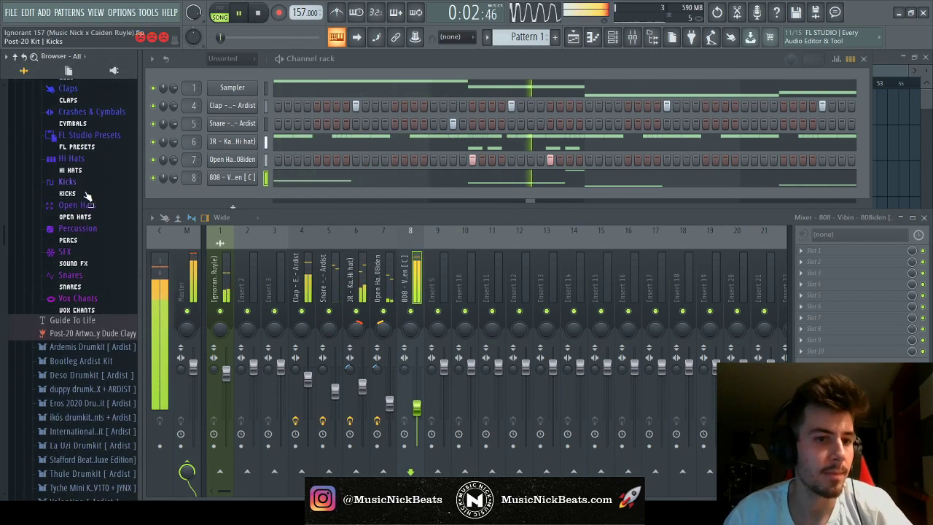
left_click(84, 191)
left_click(73, 205)
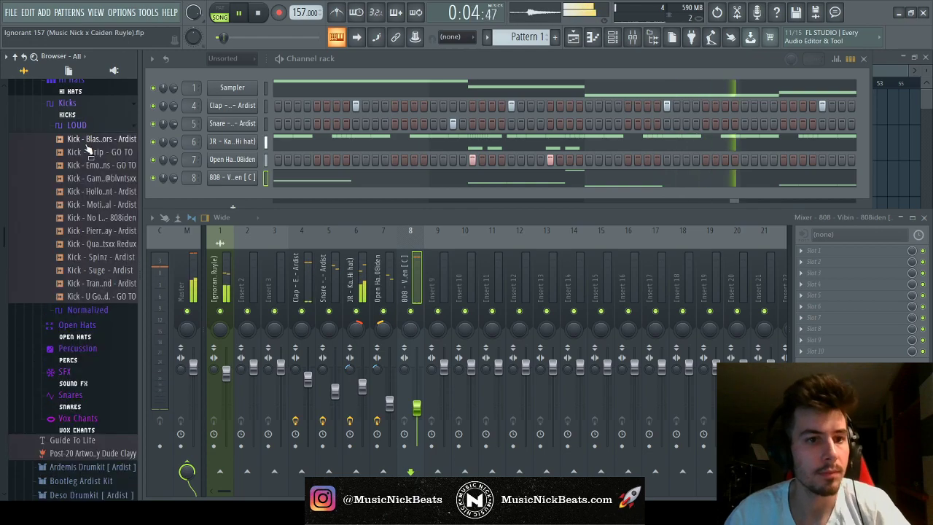
left_click(93, 218)
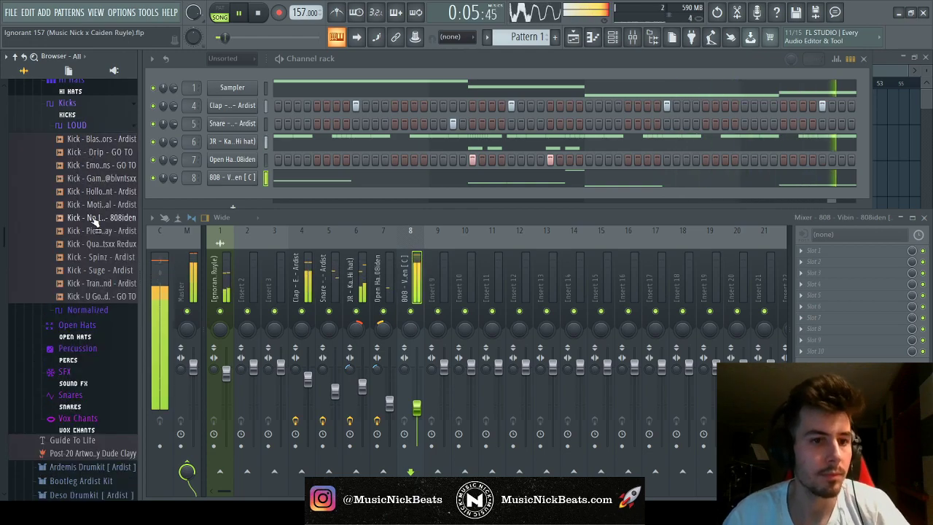
In bar 4 of the 808 pattern, replace the first two A#4 notes with a single 6-step A#4
double_click(328, 181)
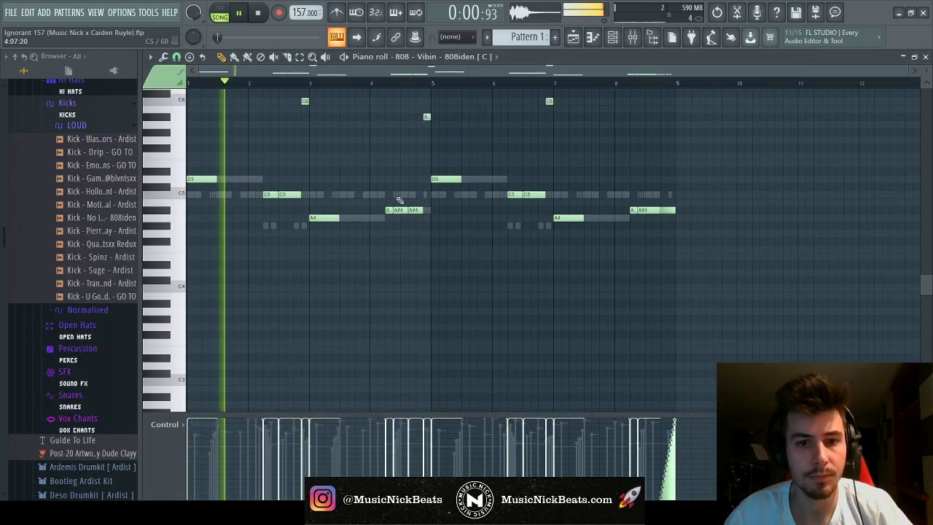
scroll(394, 209, "up", 2)
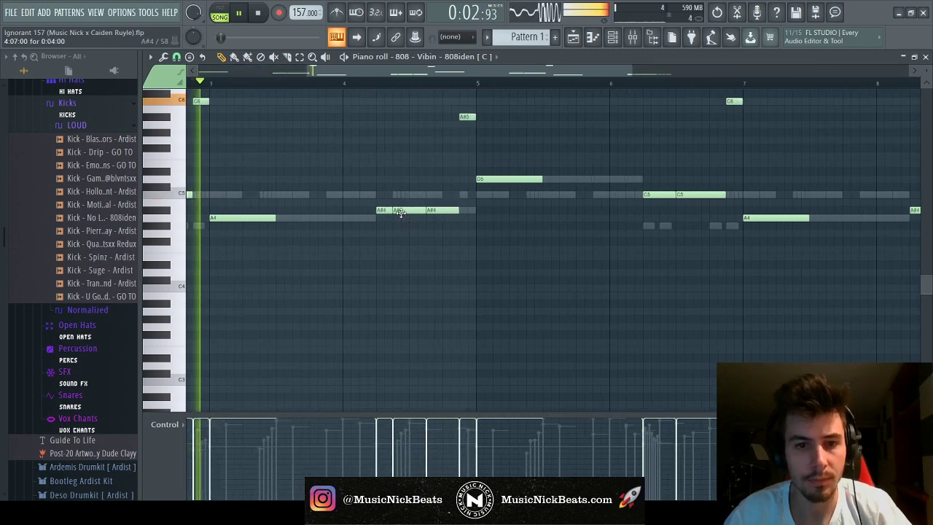
scroll(419, 237, "down", 2)
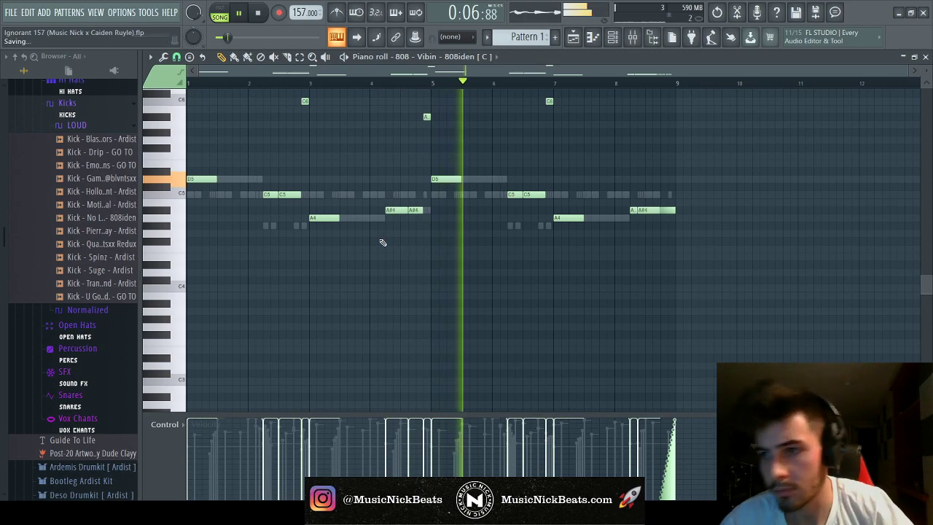
scroll(540, 219, "up", 2)
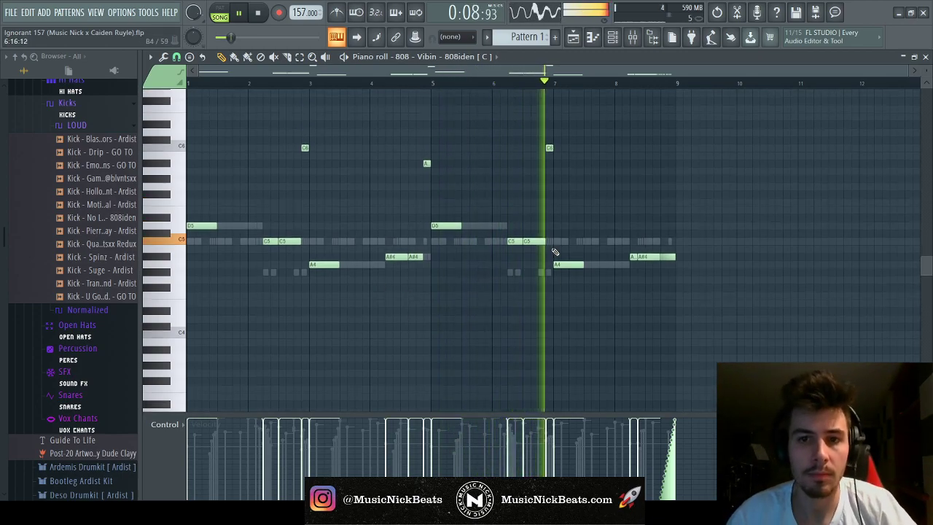
scroll(589, 180, "down", 1)
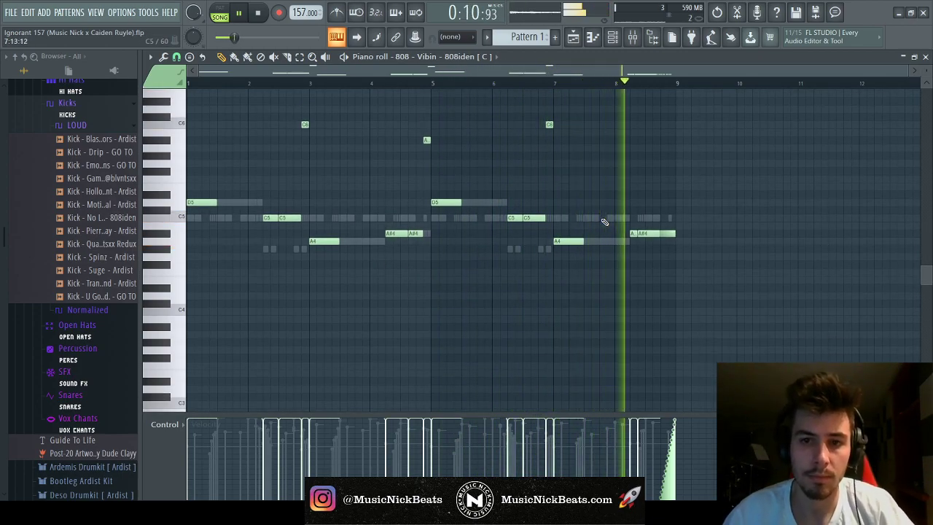
Starting at bar 7 of the 808, replace the single A4 with two 6-step A4s and an 8-step A4 running up to the A#4
left_click(495, 83)
scroll(545, 125, "up", 3)
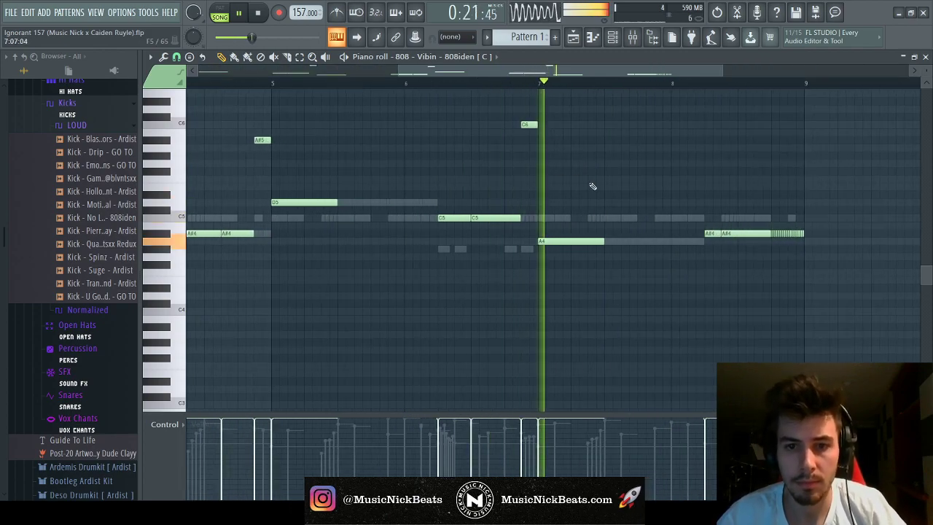
key("space")
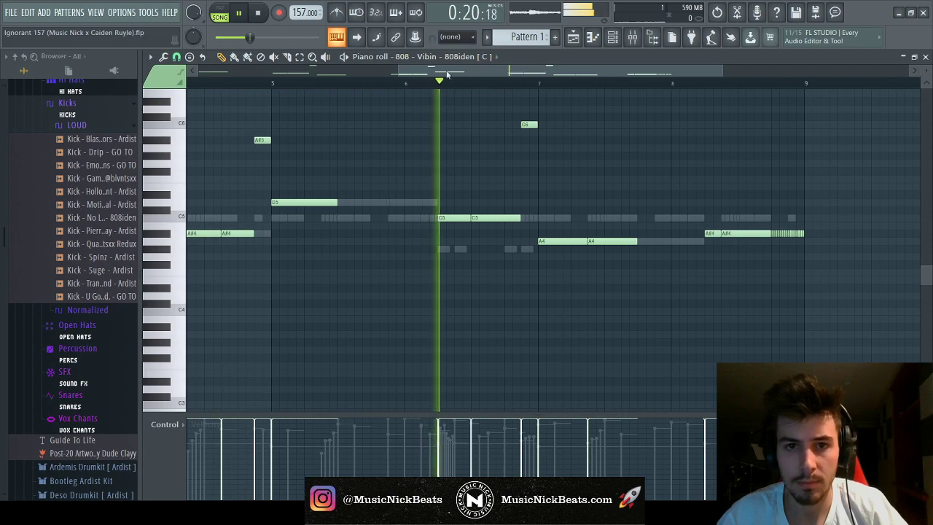
left_click_drag(639, 241, 698, 241)
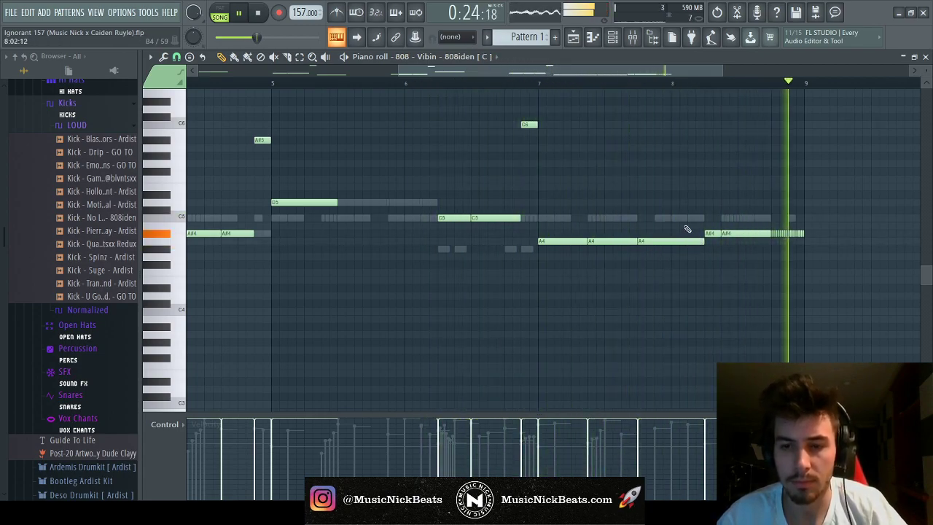
scroll(645, 173, "down", 3)
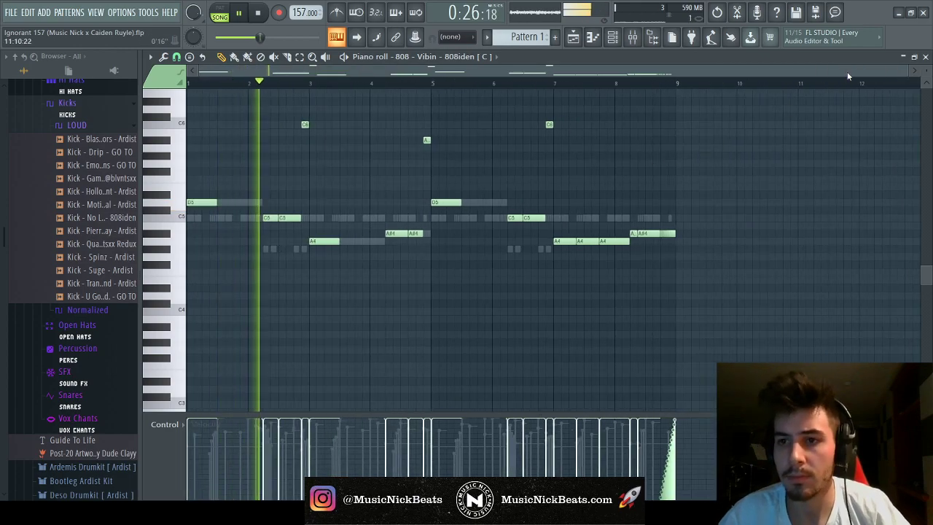
left_click(925, 57)
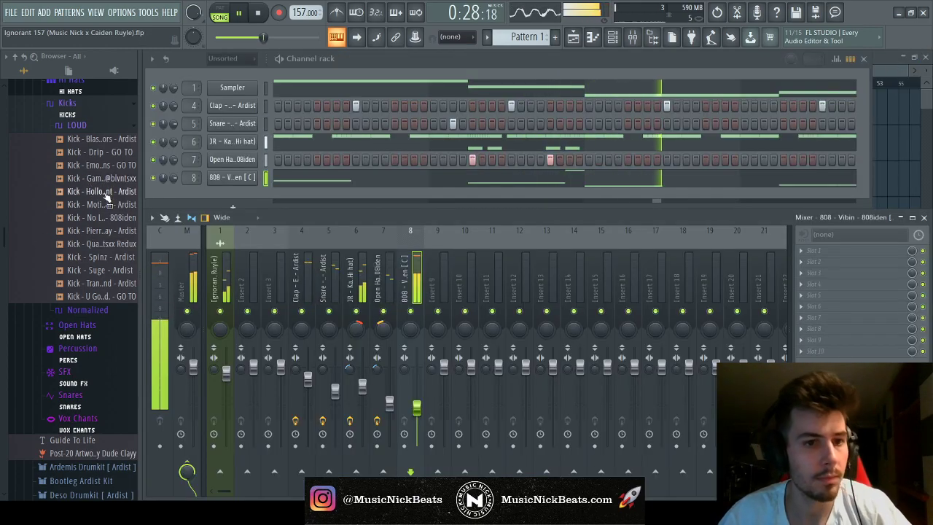
Add the Kick - Hollow Point - Ardist sample as a new channel with a hit on the first step, and open its piano roll
left_click_drag(230, 198, 251, 205)
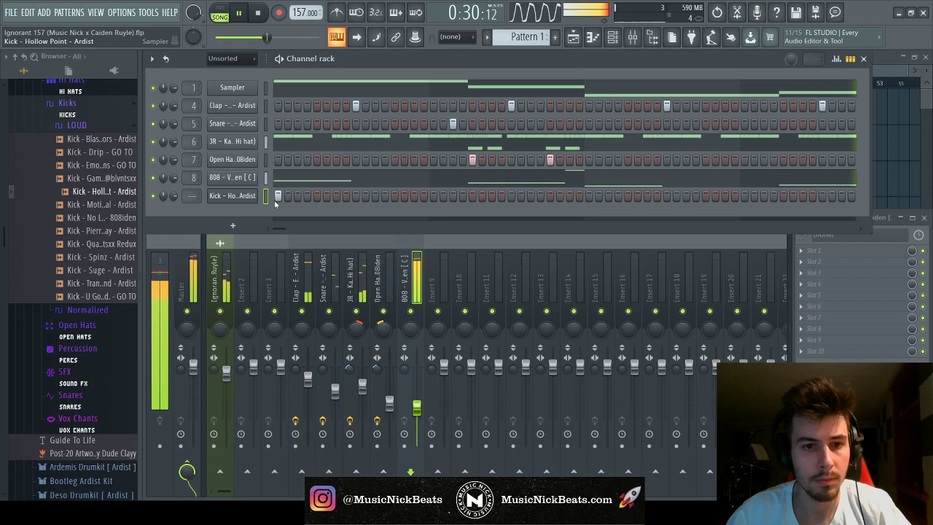
key("F7")
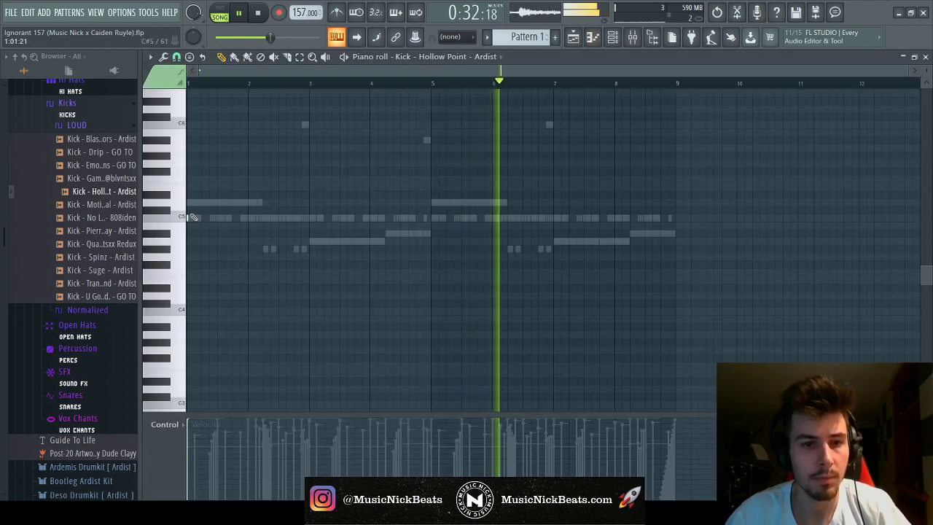
scroll(386, 217, "down", 2)
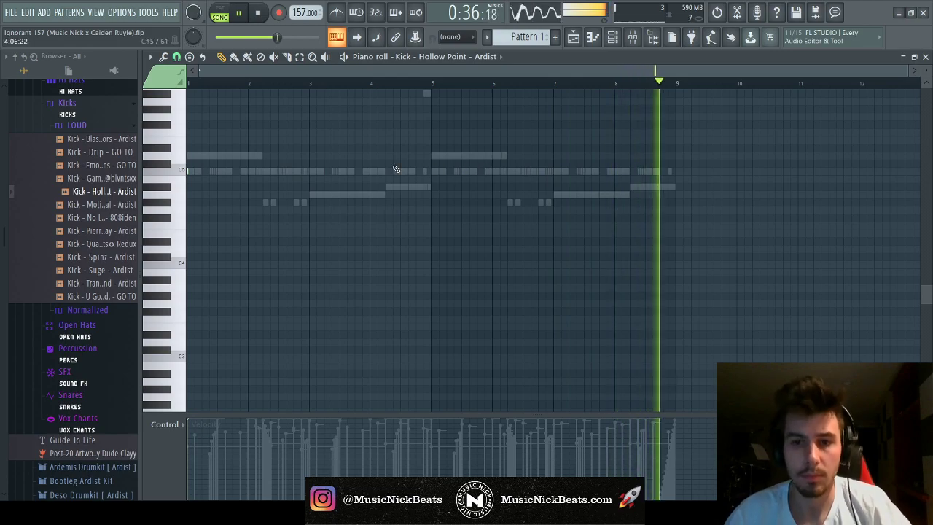
Place C5 kick hits on bar 2 step 5, bar 3 step 1, and bar 4 steps 5 and 11, and duplicate the pattern into bars 5–8
left_click(262, 172)
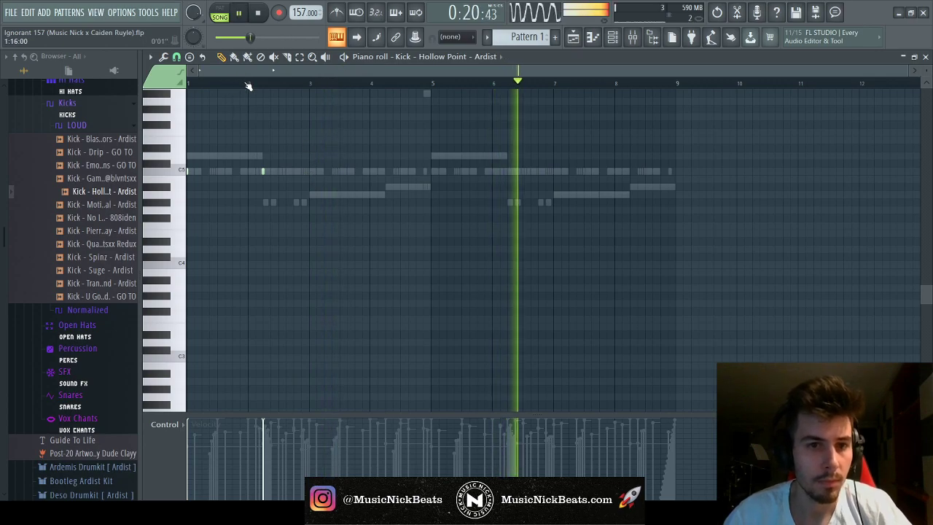
left_click(245, 85)
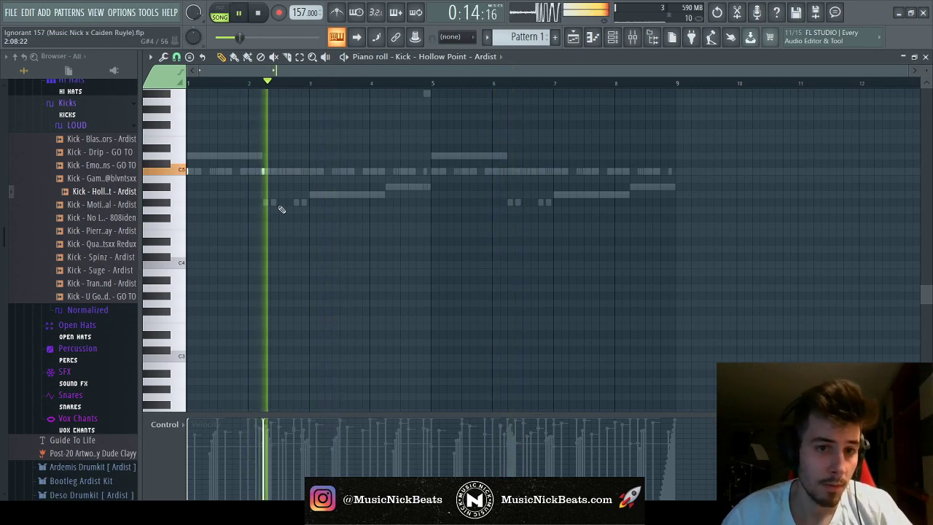
left_click(309, 172)
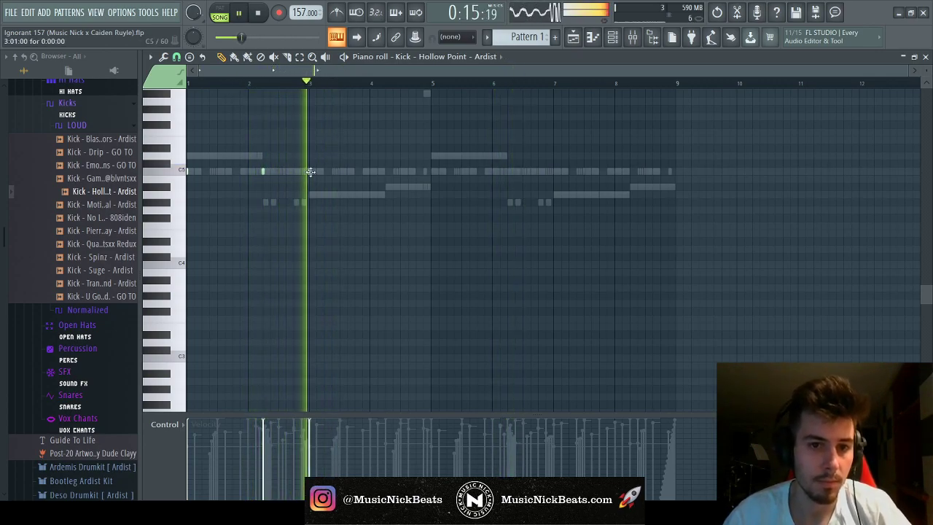
left_click(384, 172)
left_click(416, 172)
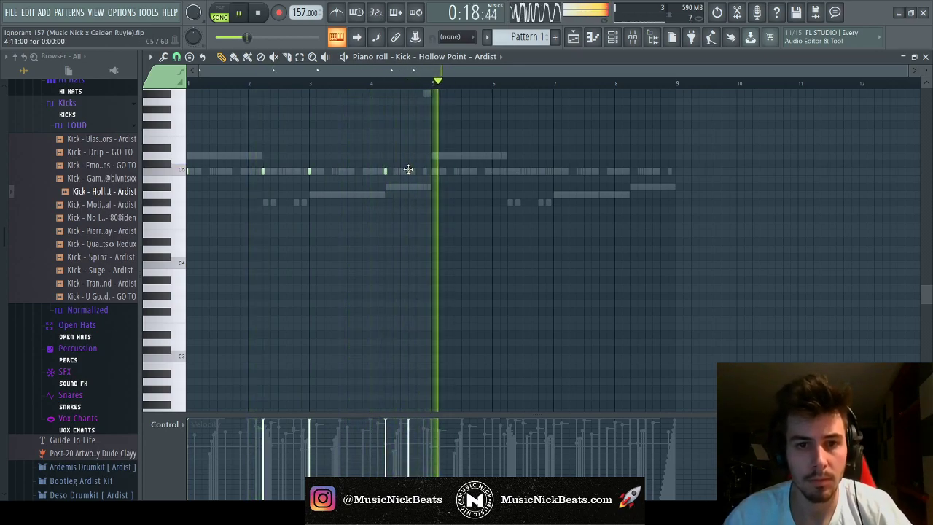
left_click_drag(433, 83, 677, 83)
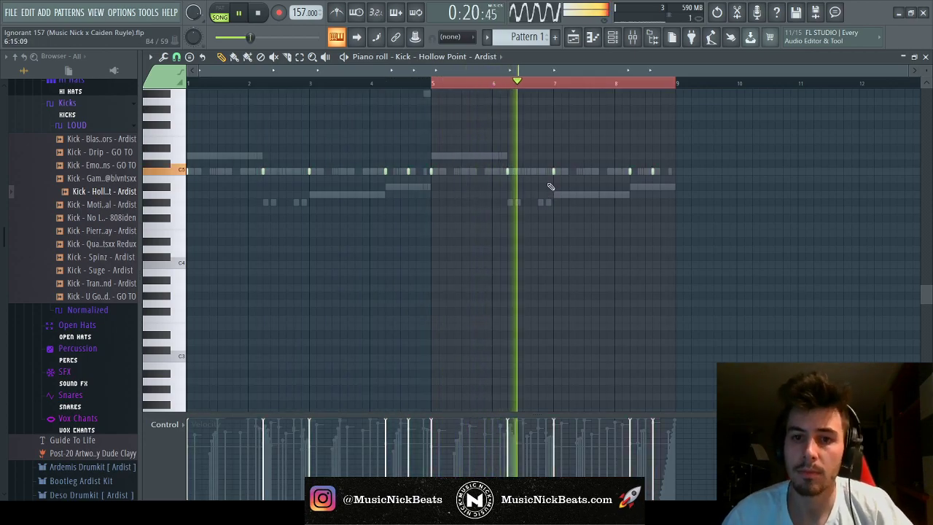
Add kick hits on steps 7 and 13 of bar 7 and step 7 of bar 8, and delete the hit on bar 8 step 11
left_click(584, 175)
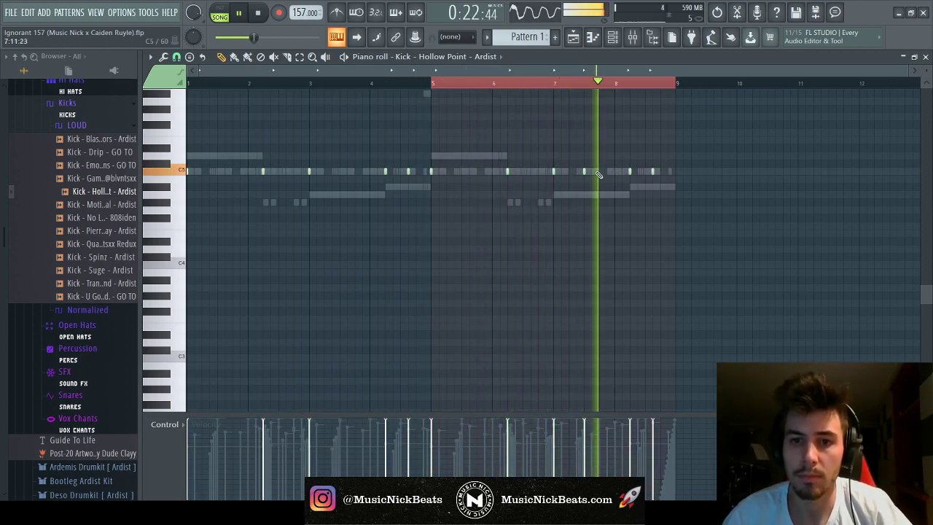
left_click(602, 175)
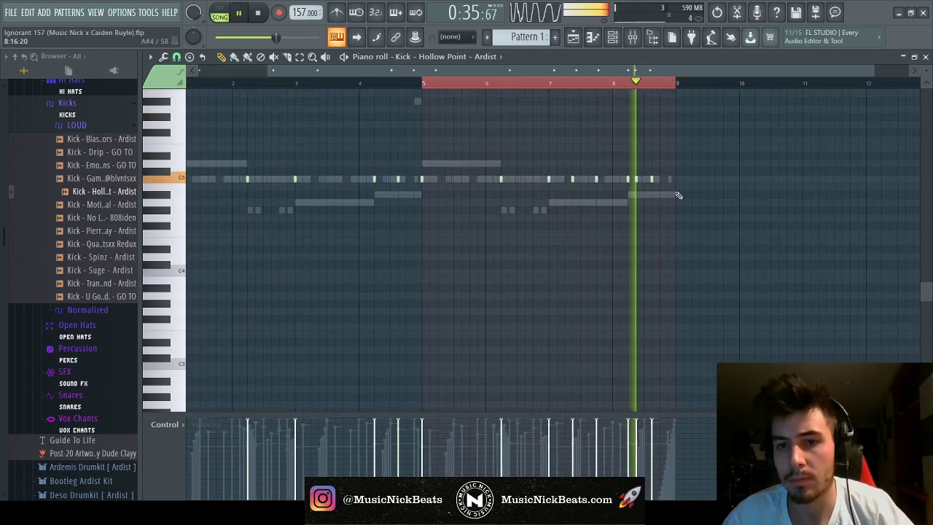
scroll(679, 196, "up", 1)
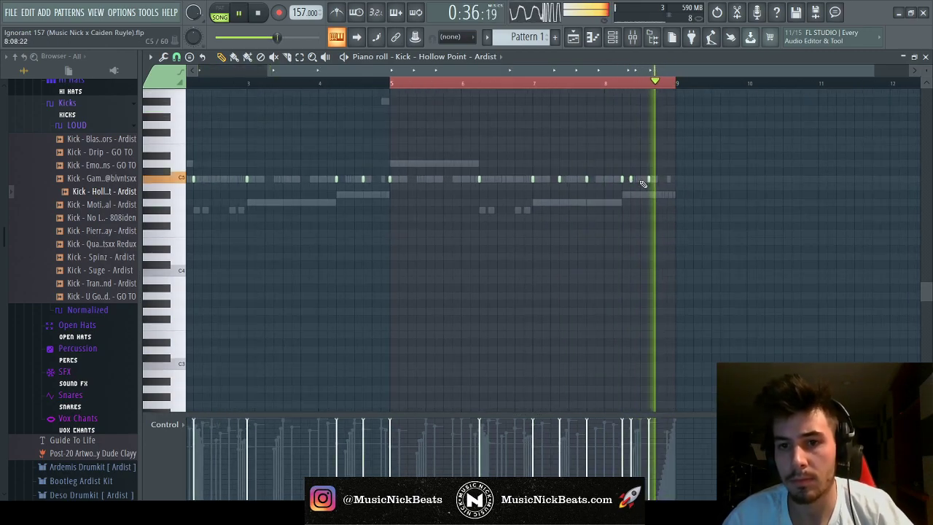
key("space")
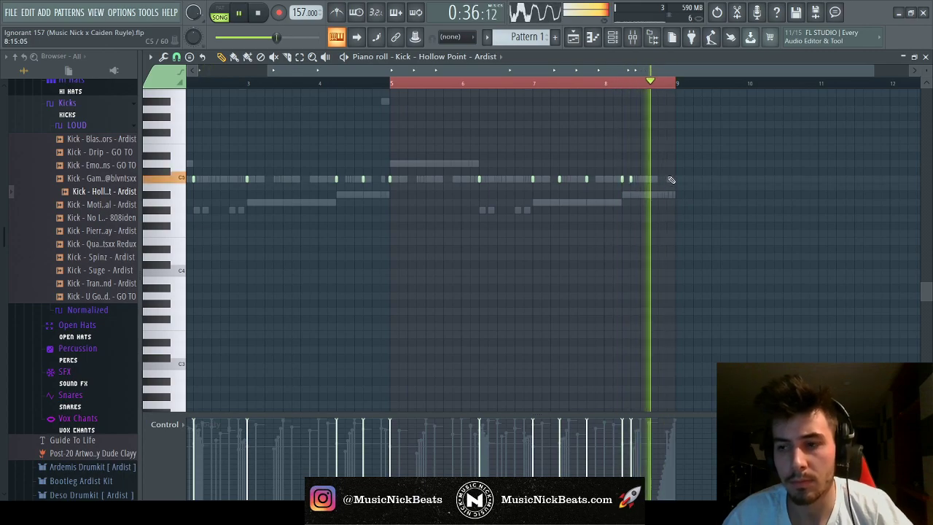
left_click(925, 56)
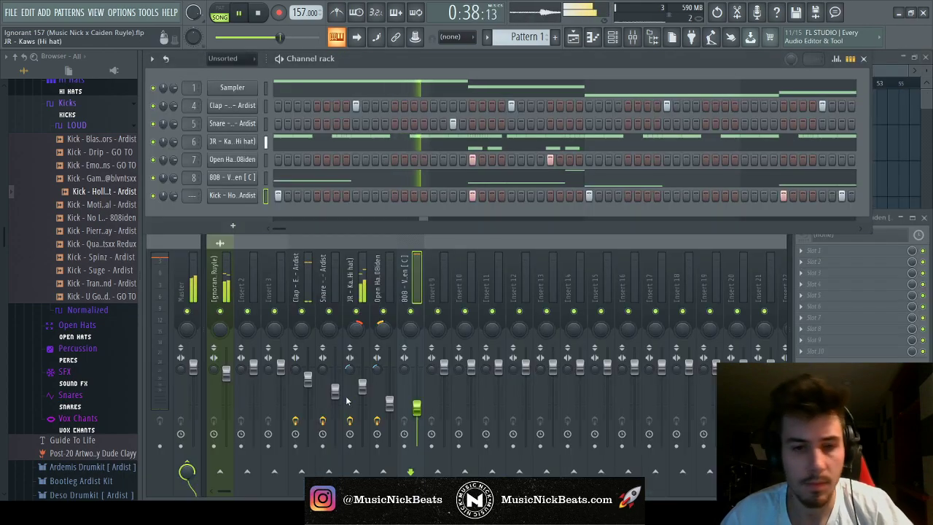
Route the Hollow Point kick to mixer track 9 and lower its fader to match the 808's
left_click(441, 271)
key("ctrl+l")
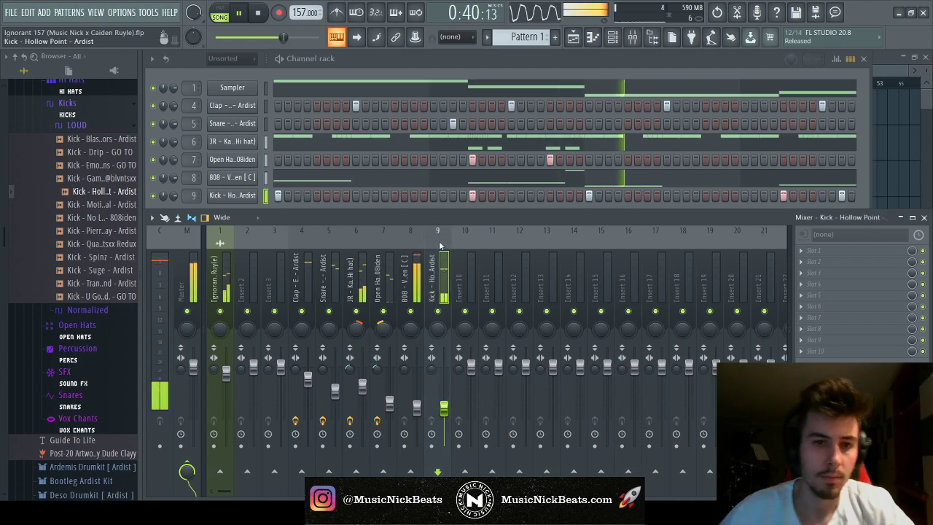
Inspect the kick channel's miscellaneous and sample settings
left_click(232, 195)
left_click(278, 185)
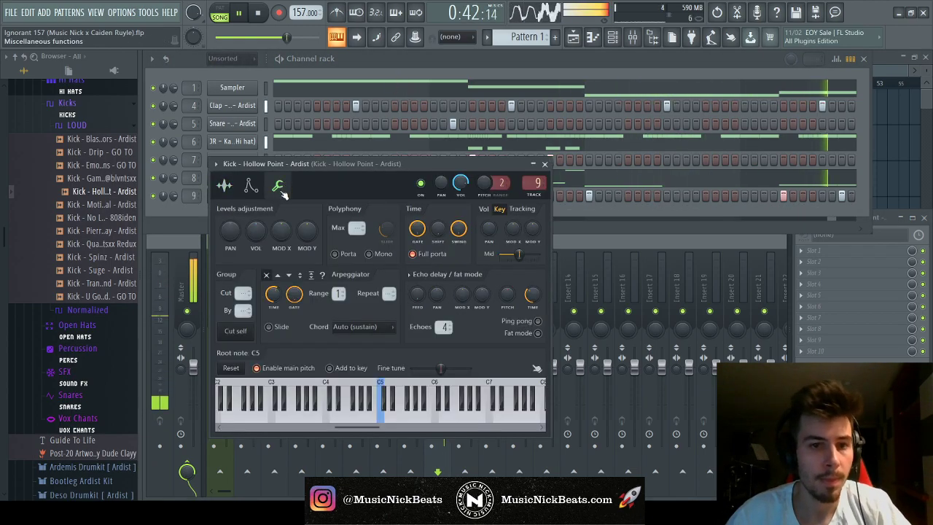
left_click(225, 185)
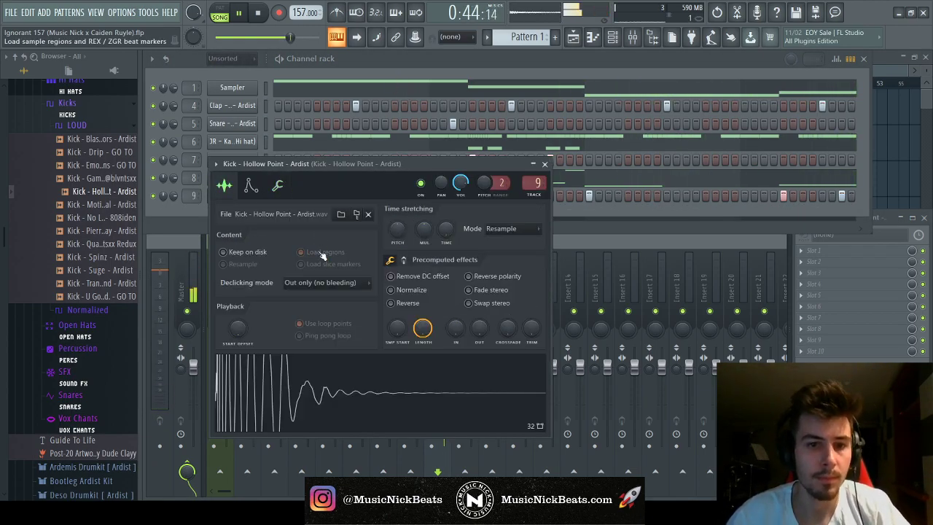
key("Escape")
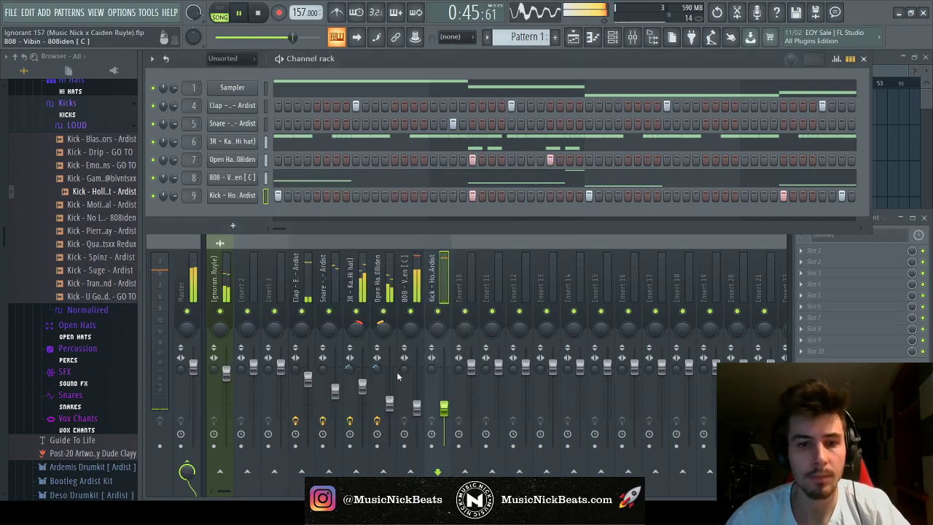
Lower the 808 and kick mixer faders to about 45% and nudge the hi-hat level down slightly
left_click(440, 414)
key("Left")
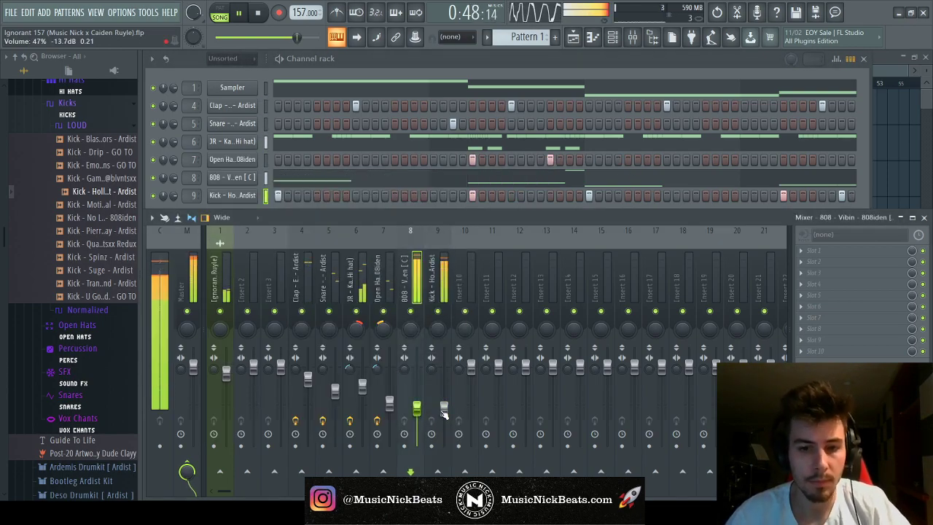
left_click_drag(443, 414, 443, 417)
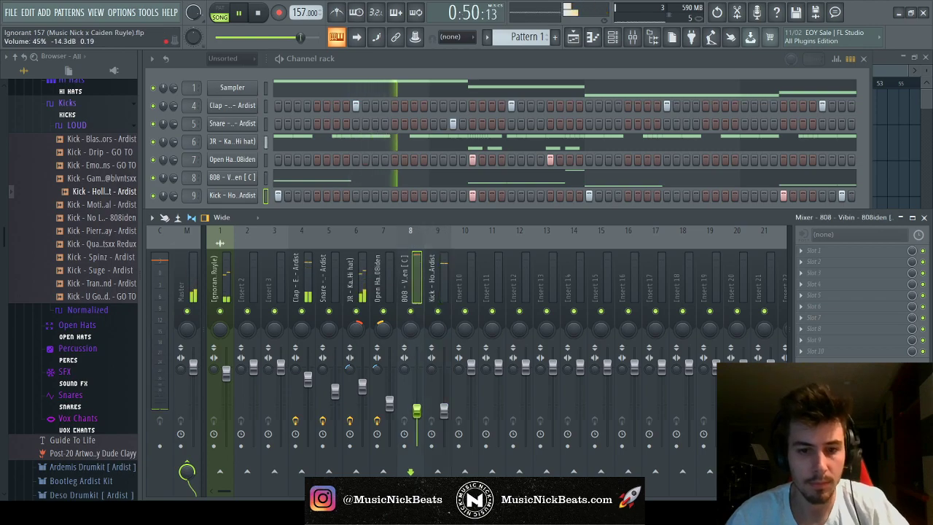
left_click(362, 388)
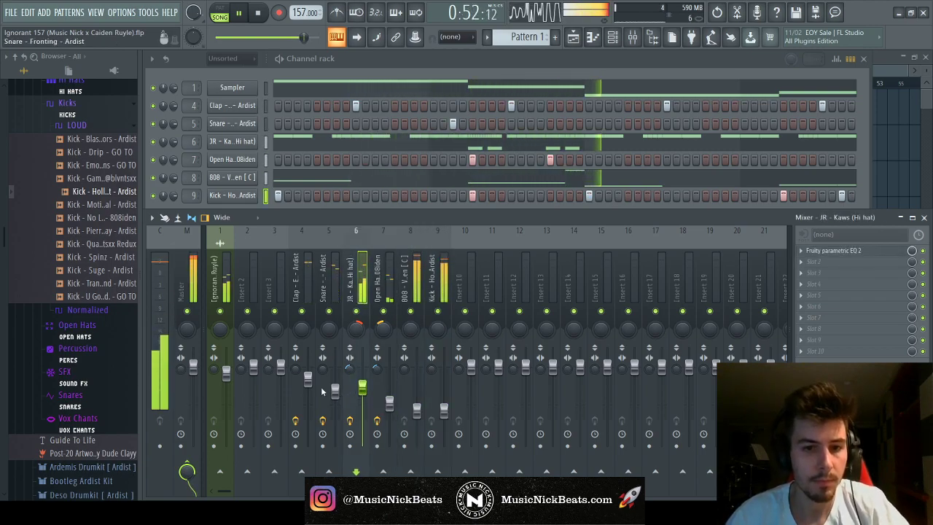
Stop playback and load TR5 Classic Clipper on the Master track with the MusicNick1 preset at 3.2 dB gain
left_click(215, 265)
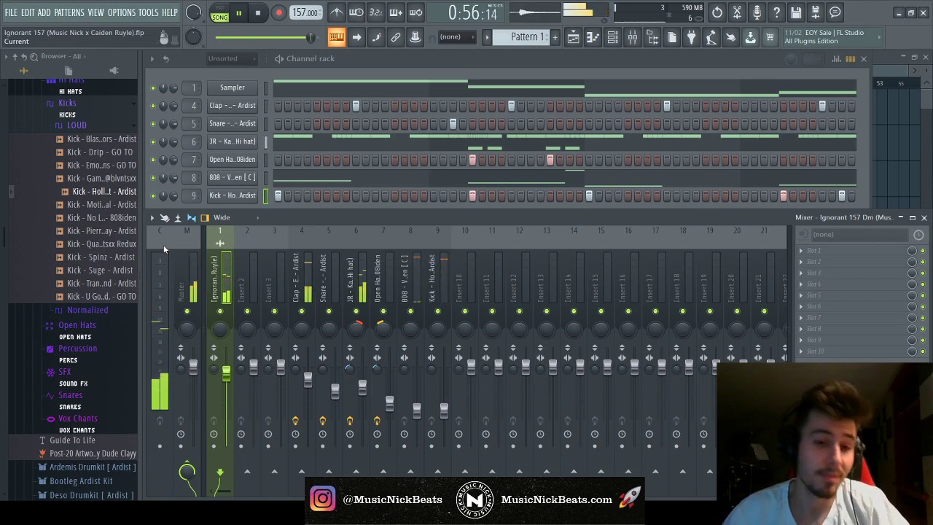
key("space")
left_click(196, 267)
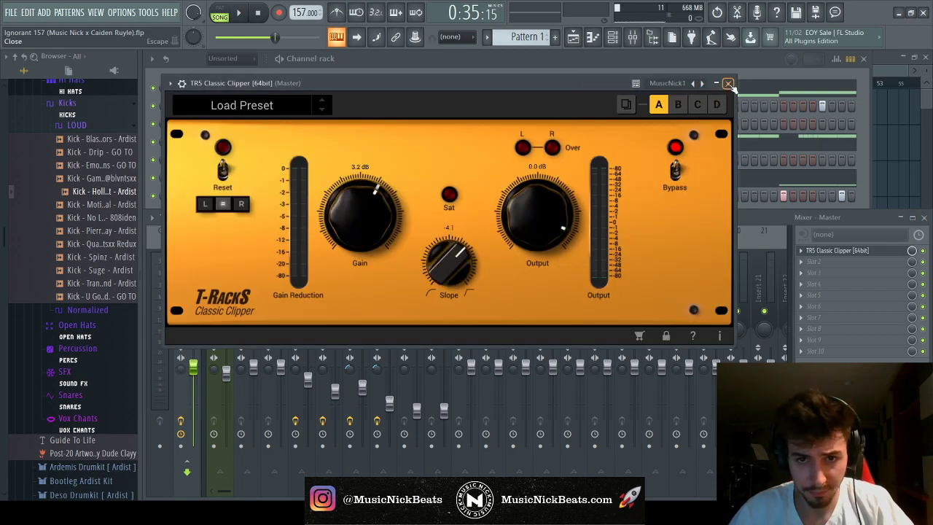
Close the clipper and play the beat while fine-tuning the kick, 808 and snare mixer levels, with the snare at 64% and the 808 at 42%
left_click(728, 83)
key("space")
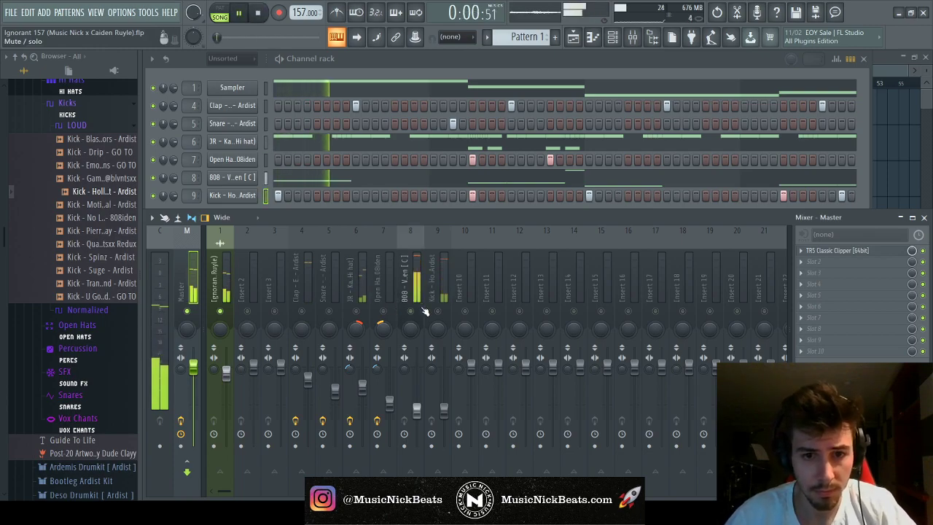
left_click(436, 344)
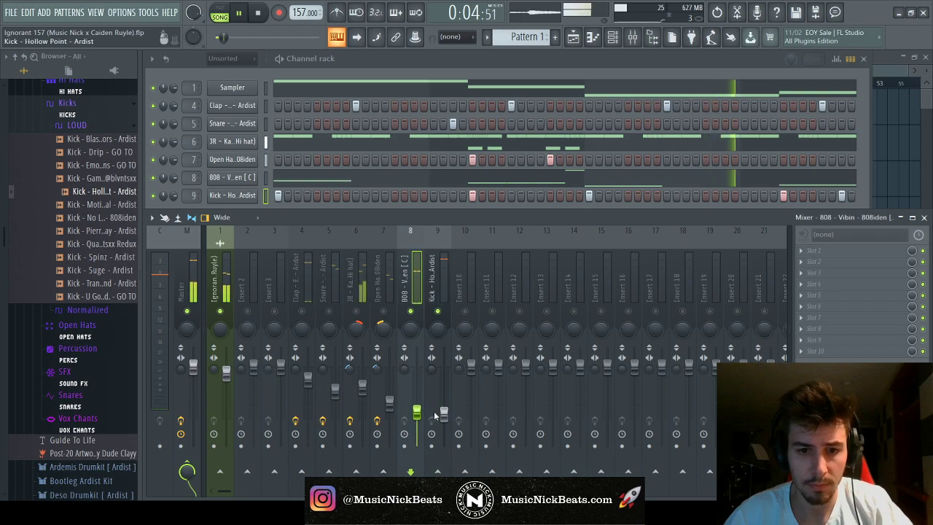
left_click(416, 411)
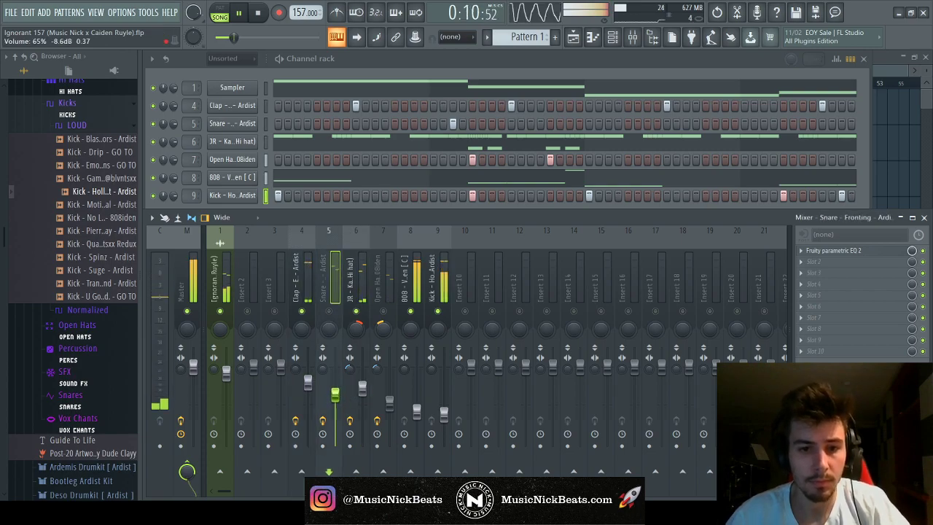
left_click(335, 395)
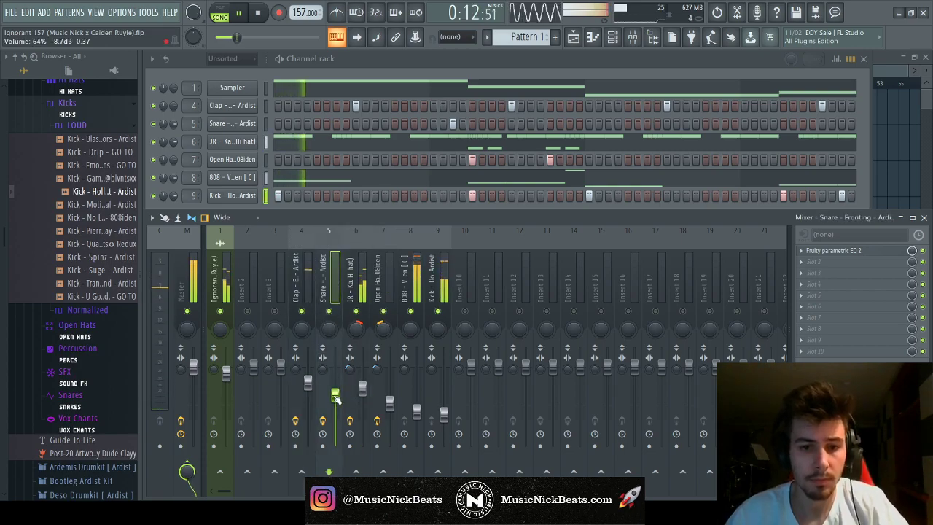
left_click(416, 413)
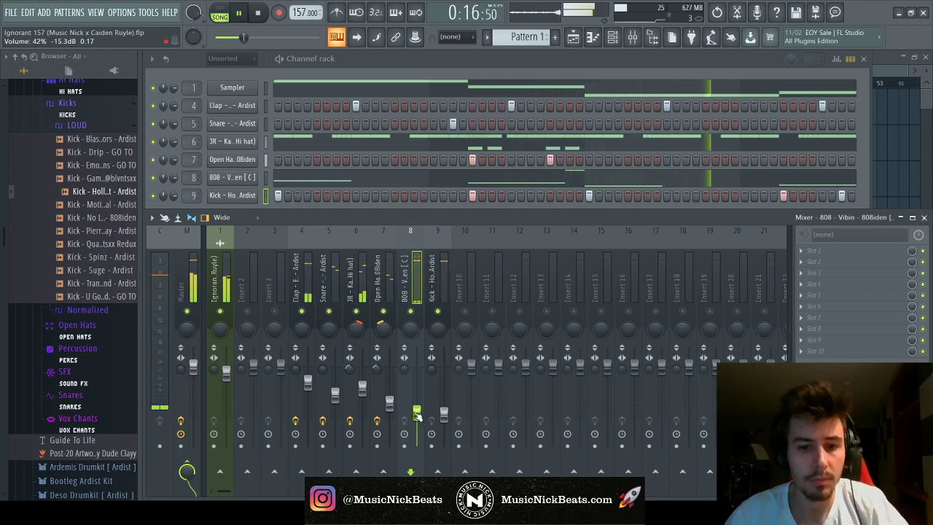
Lower the clap, hi-hat and snare levels slightly and set the melody sample's mixer level to 90%
left_click(308, 382)
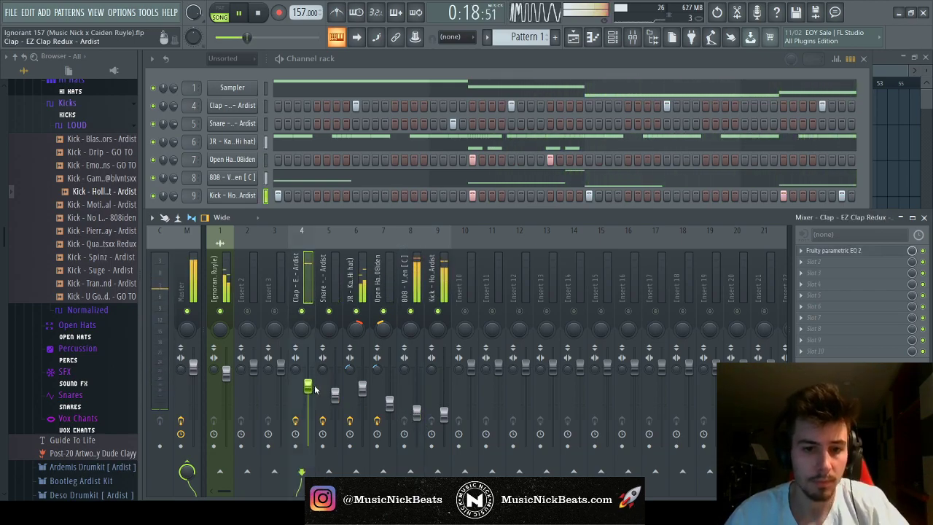
left_click(362, 393)
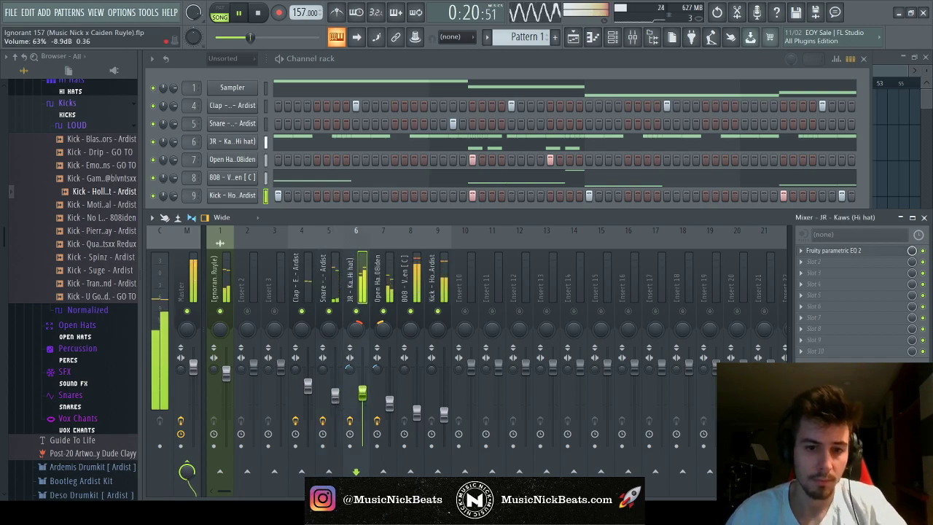
left_click(337, 398)
left_click(444, 413)
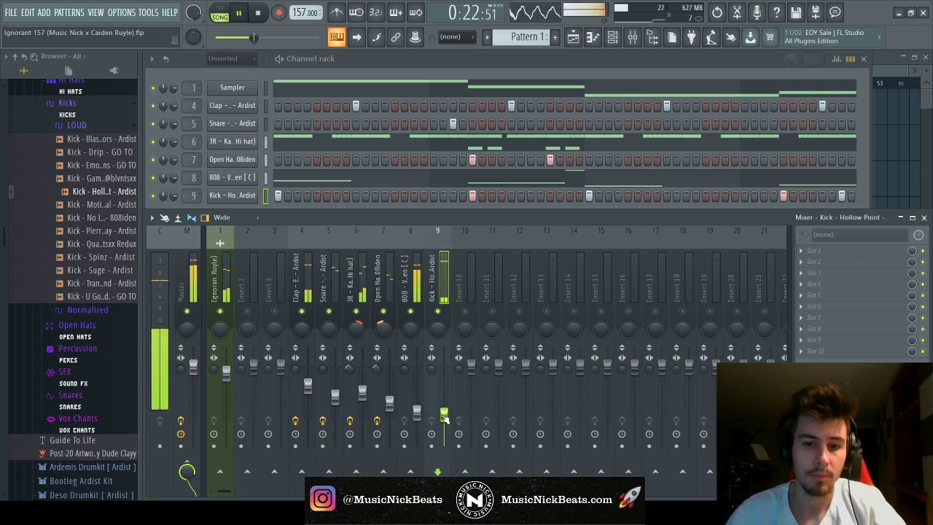
left_click(362, 394)
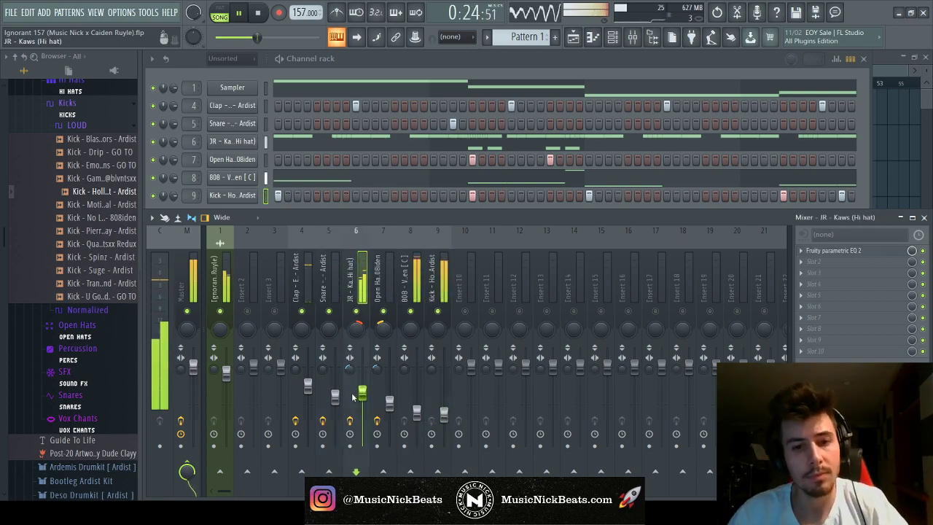
left_click(308, 387)
left_click_drag(226, 372, 226, 375)
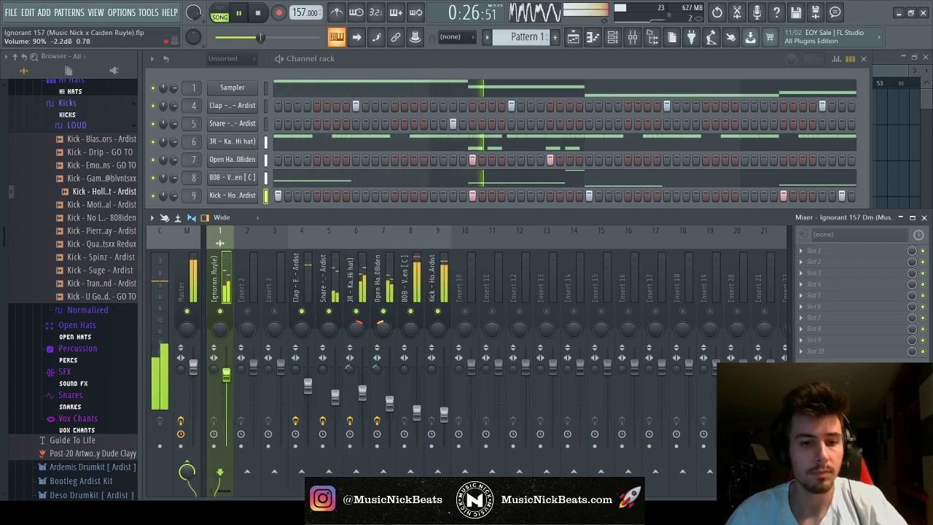
left_click(188, 275)
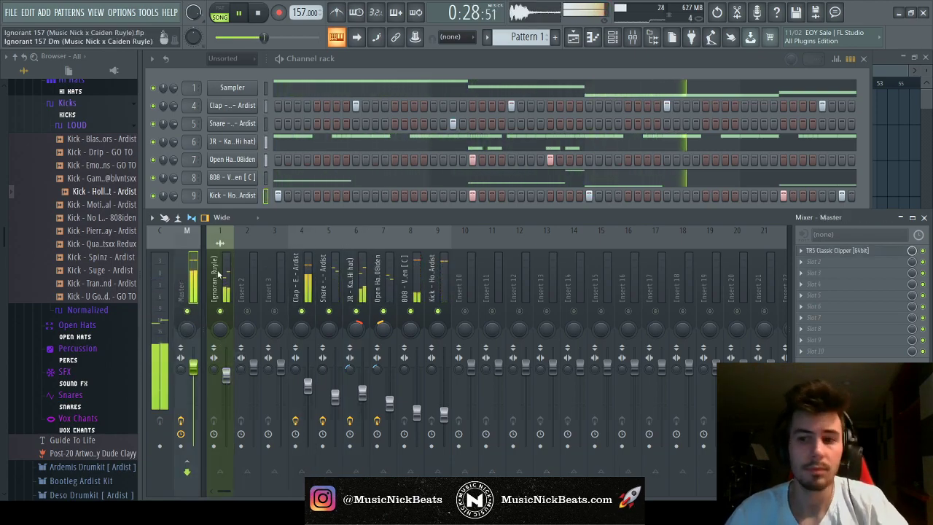
Replace the Pattern 1 clips in the playlist with separate per-channel patterns, placed at bar 1 on tracks 2 to 7
key("F5")
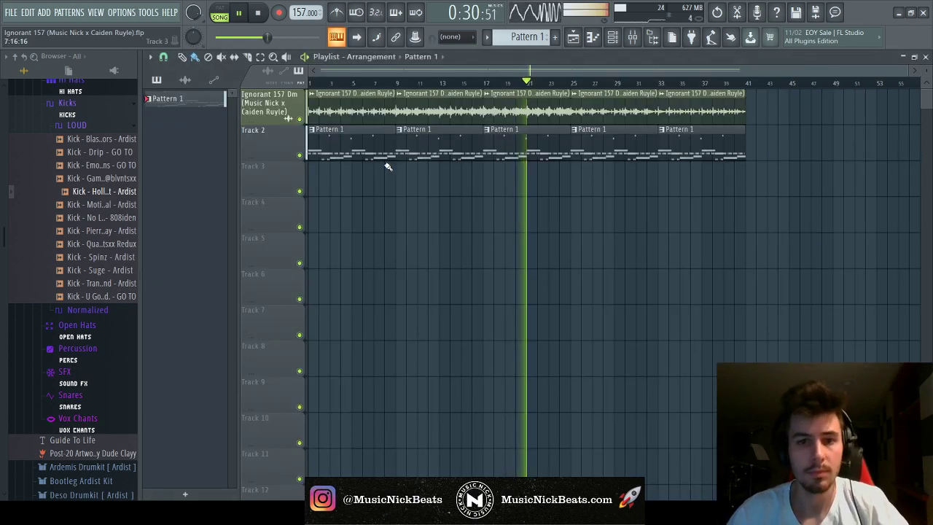
right_click(615, 159)
key("space")
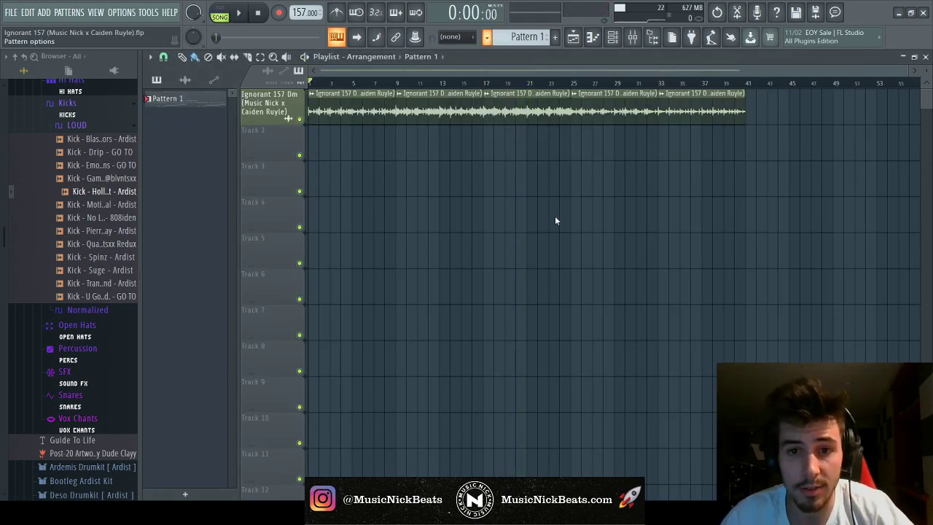
left_click(166, 121)
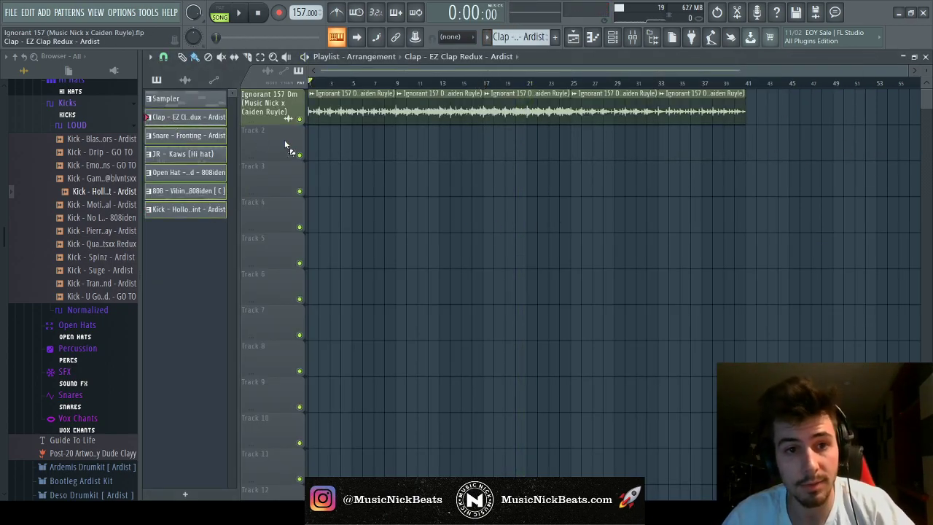
left_click_drag(286, 145, 310, 149)
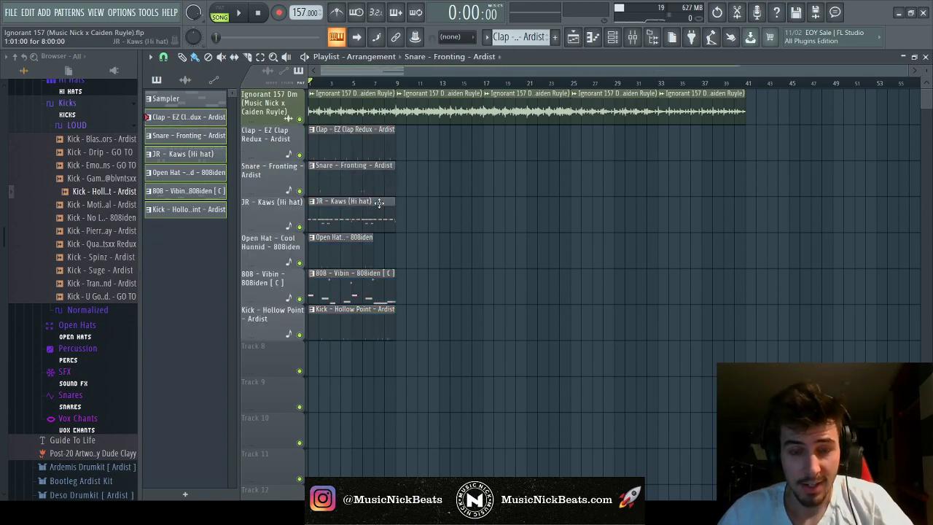
Repeat the six drum clips to fill the melody's length up to bar 41, and shift the whole arrangement to start at bar 41
left_click_drag(415, 334, 777, 117)
key("ctrl+b")
key("ctrl+b")
key("ctrl+b")
key("ctrl+b")
key("ctrl+a")
scroll(333, 100, "down", 3)
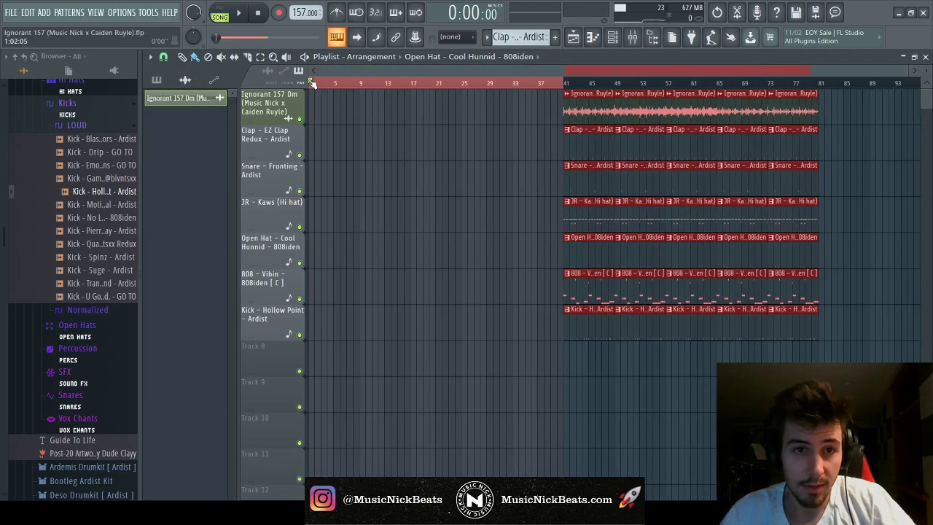
left_click(311, 82)
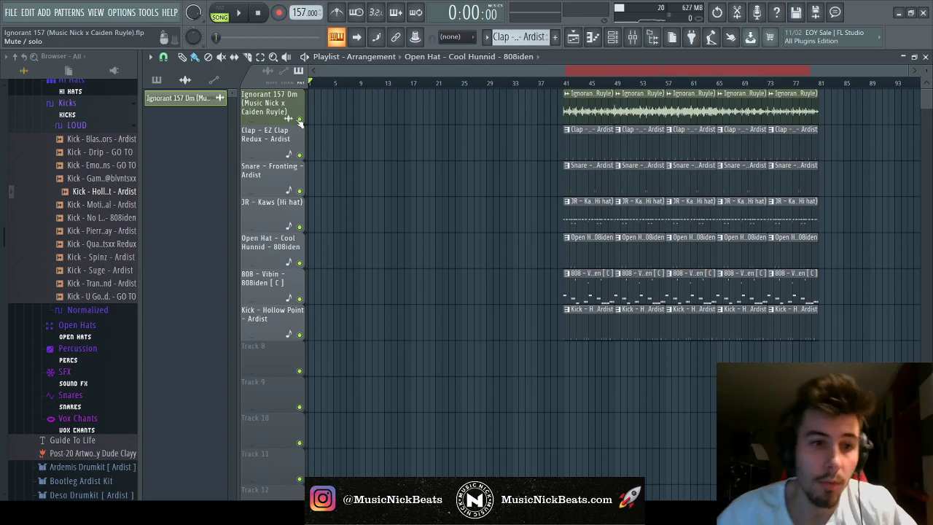
Collapse the open drumkit folder in the browser and copy the melody clips back to bars 1 through 40
left_click(55, 129)
scroll(80, 291, "down", 5)
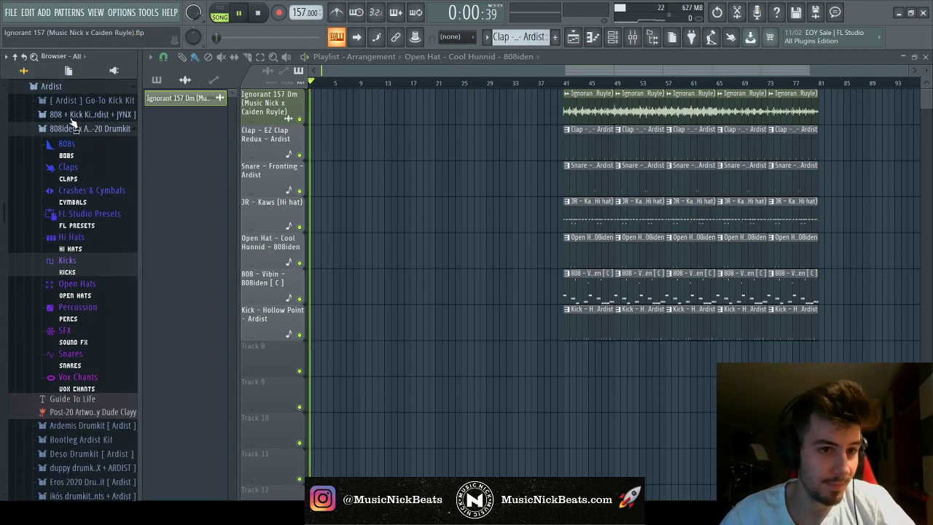
left_click_drag(583, 106, 97, 125)
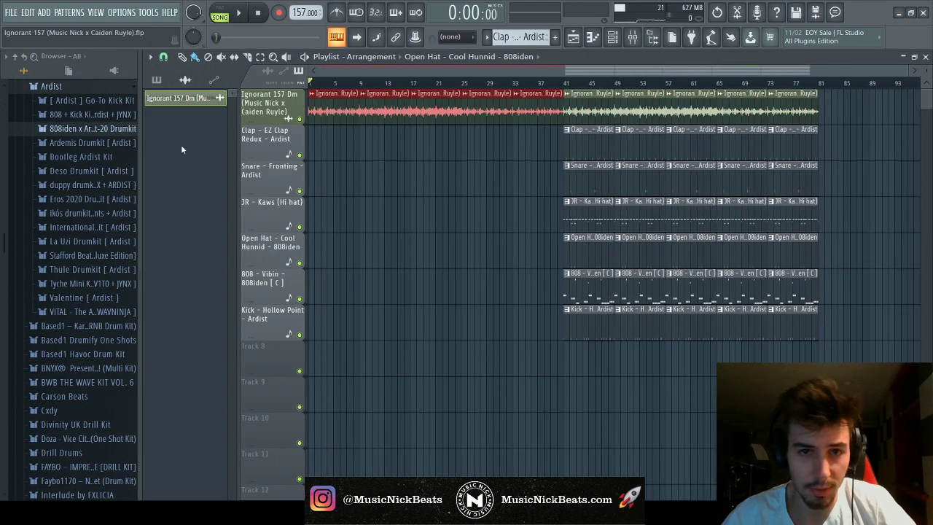
Copy a drum section to bar 9, keeping only the clap, hi-hat and 808 clips there
left_click_drag(574, 293, 382, 153)
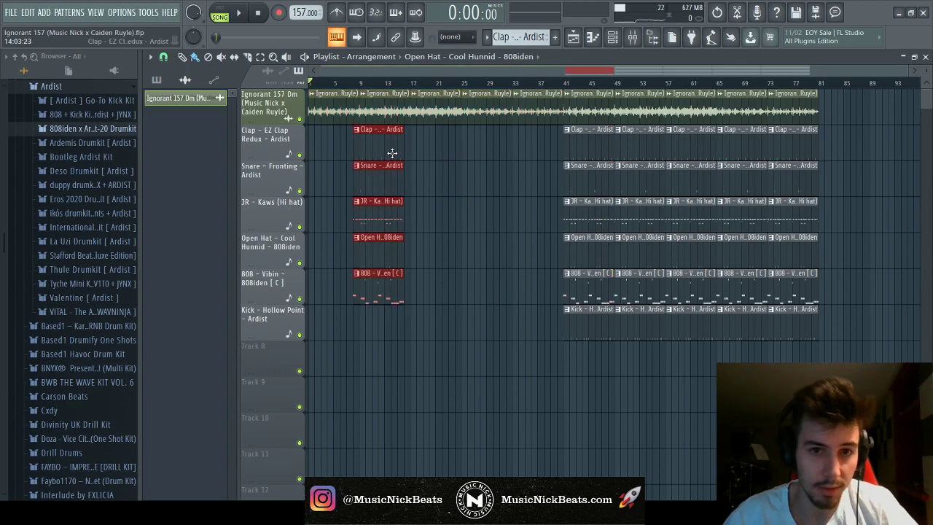
key("space")
scroll(364, 190, "up", 6)
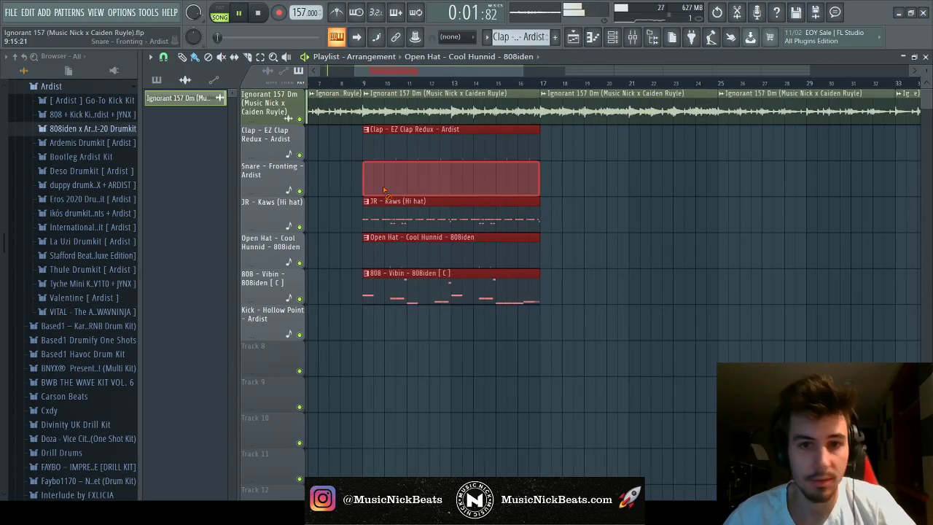
scroll(396, 245, "down", 6)
Copy the full drum section with the kick to bar 17 and trim its end to about bar 24
left_click_drag(581, 337, 439, 182)
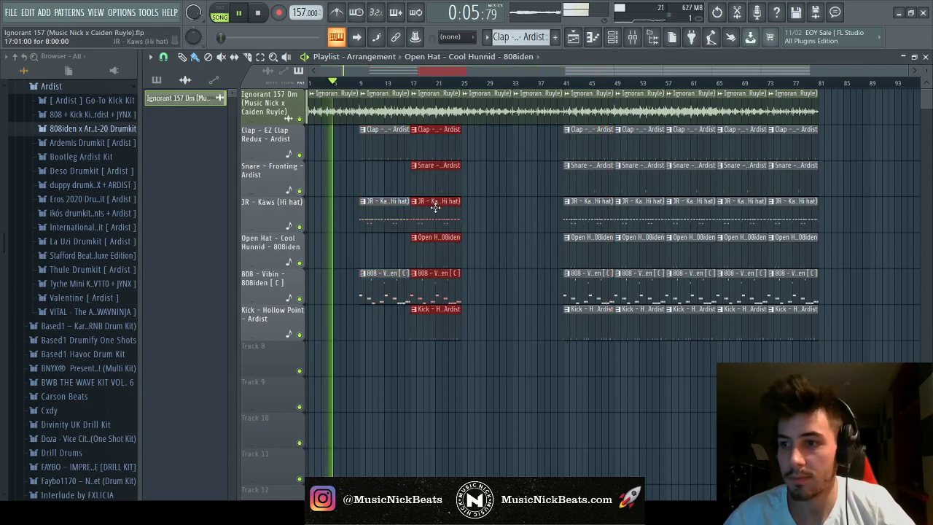
scroll(435, 208, "up", 4)
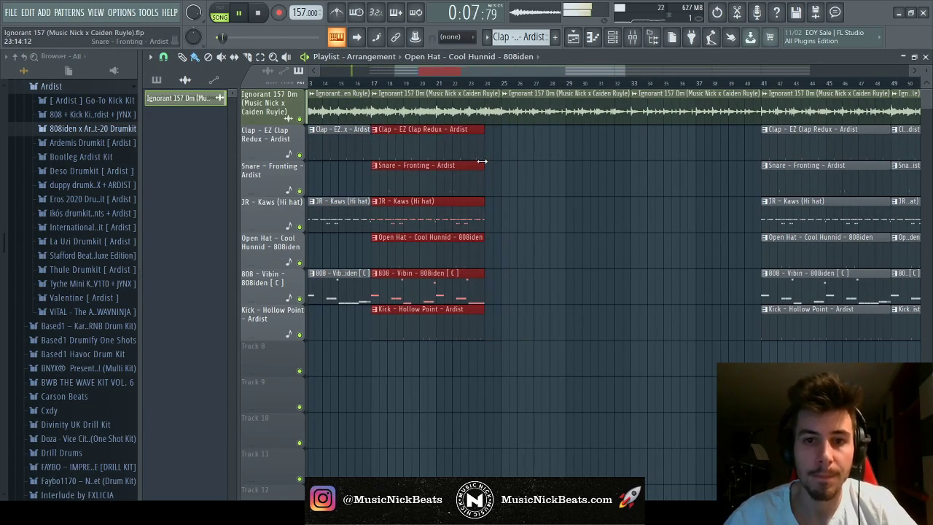
scroll(484, 161, "down", 4)
Copy the full eight-bar drum section to bar 25 and save the project
left_click_drag(590, 334, 494, 150)
scroll(473, 178, "up", 3)
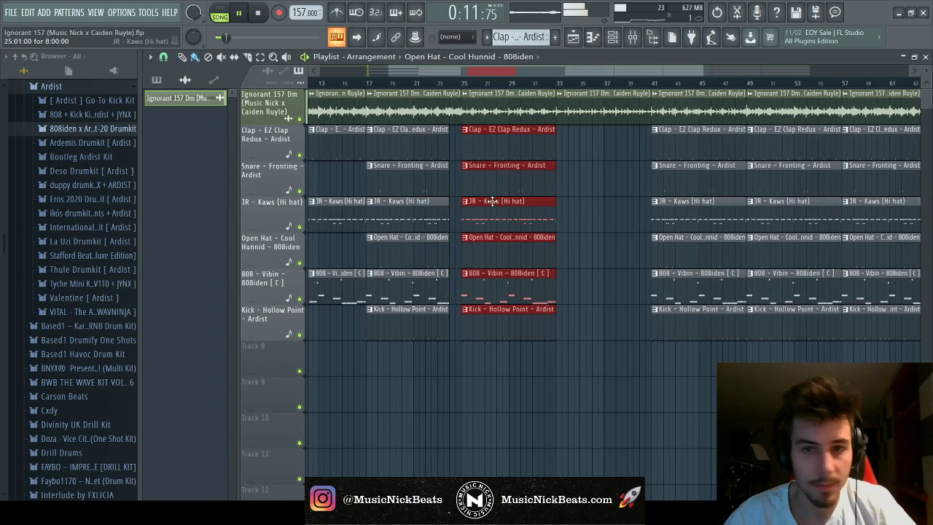
scroll(492, 202, "down", 3)
key("ctrl+s")
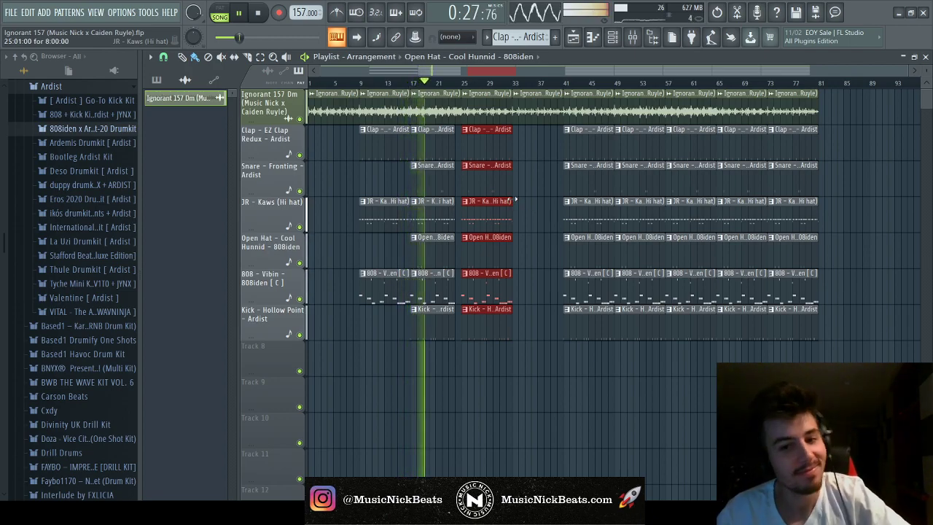
key("F6")
key("F9")
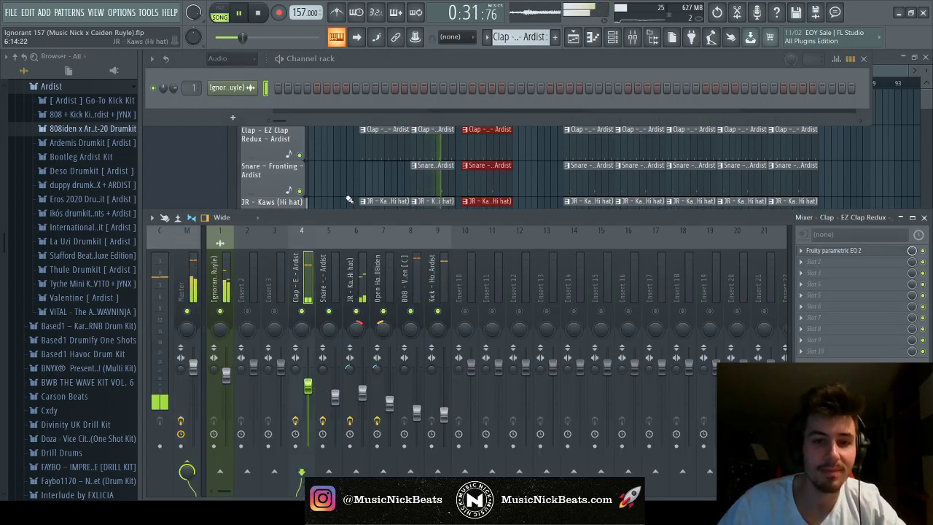
key("F9")
key("F6")
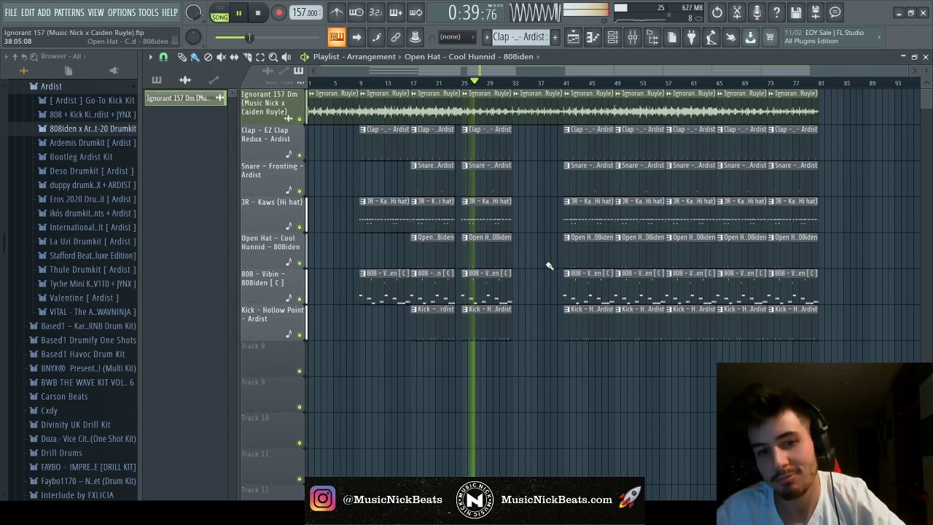
Slice off the last half bar before bar 33 on the melody and all drum tracks
scroll(530, 263, "up", 4)
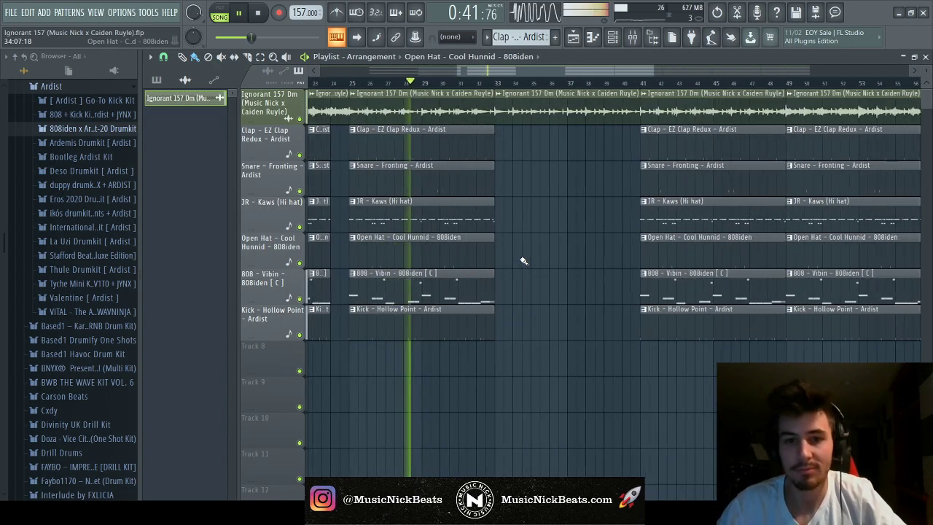
scroll(618, 347, "up", 3)
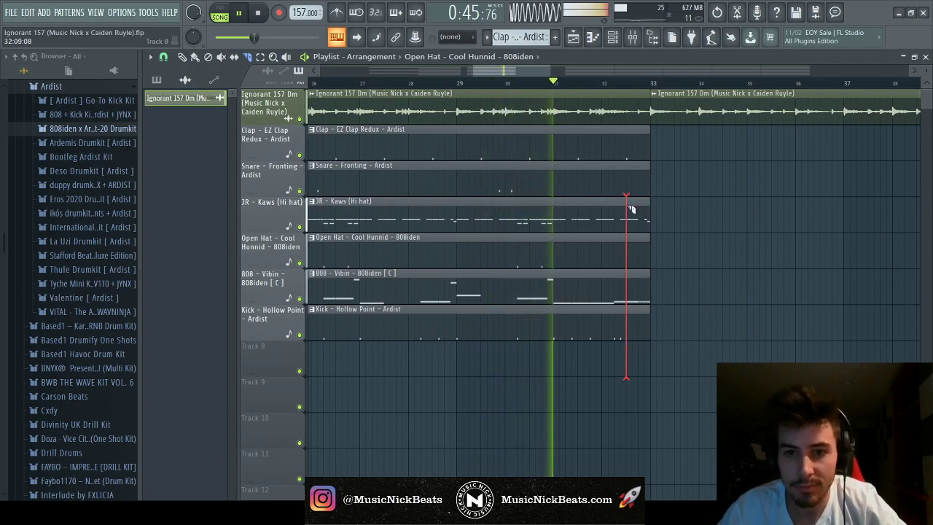
left_click_drag(649, 226, 625, 226)
scroll(645, 224, "down", 5)
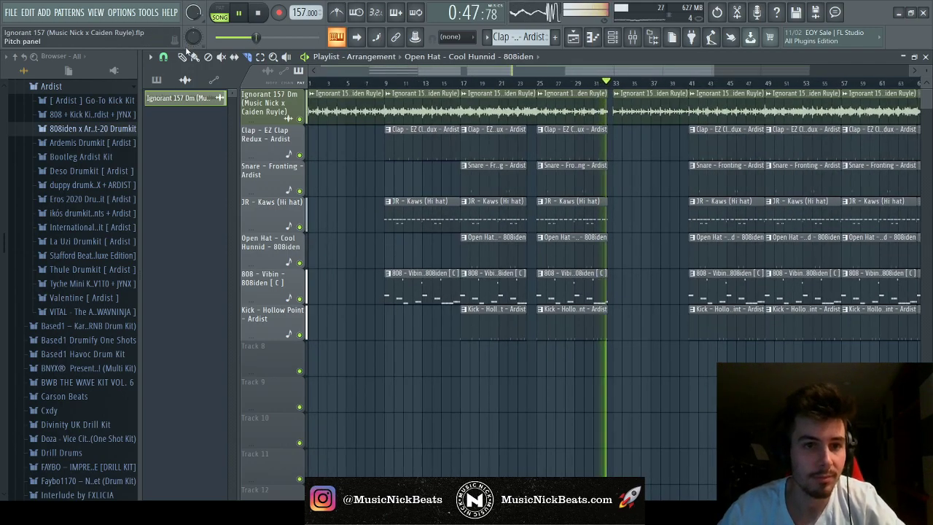
Copy the clap, hi-hat and 808 clips from bar 9 to bar 33 and save the project
mouse_move(437, 318)
left_mouse_down()
mouse_move(408, 131)
mouse_move(634, 137)
left_mouse_up()
key("ctrl+s")
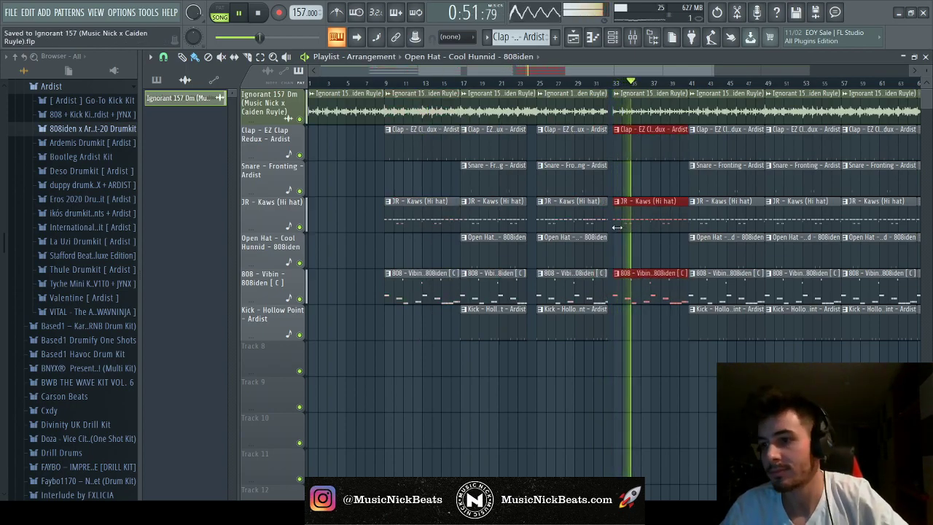
scroll(617, 226, "down", 1)
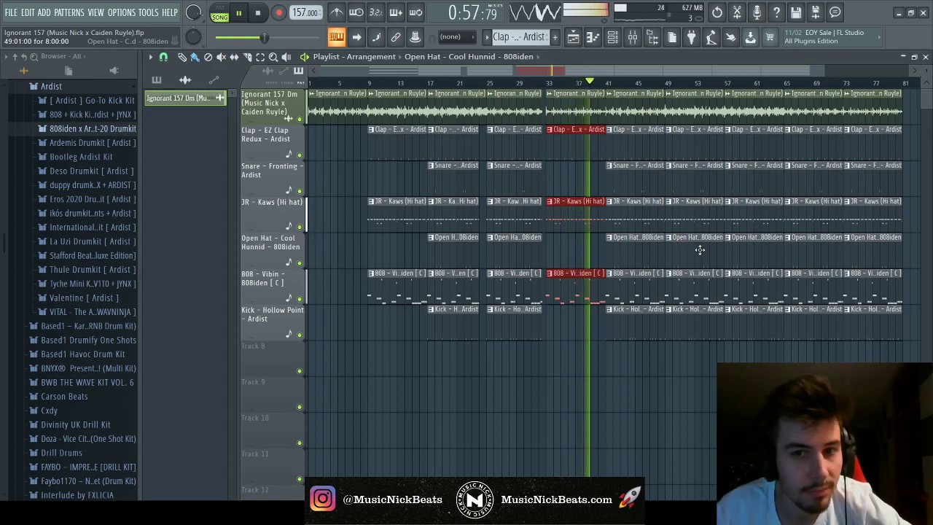
scroll(718, 266, "down", 3)
Stop playback, try shifting the copied clap, hi-hat and 808 clips slightly past bar 33, and move them back to bar 33
key("space")
scroll(543, 282, "up", 4)
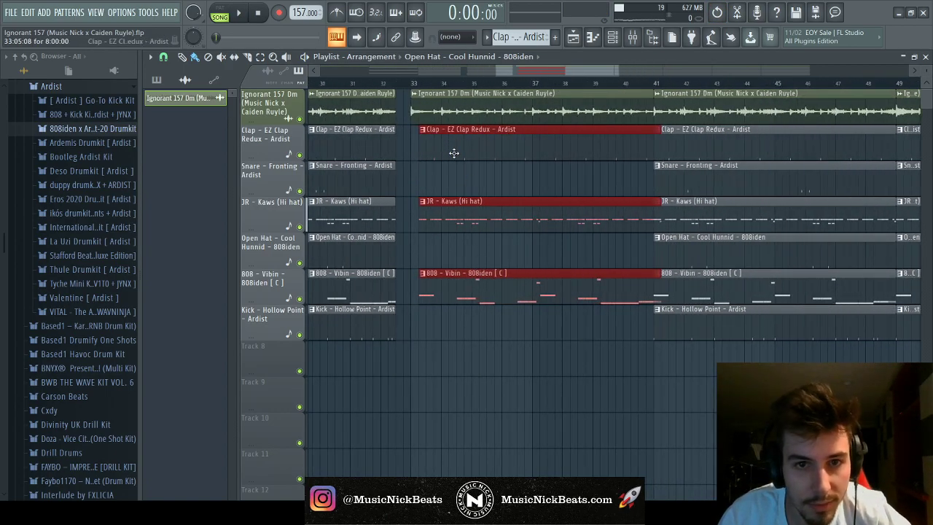
scroll(450, 155, "down", 4)
left_click_drag(532, 133, 514, 140)
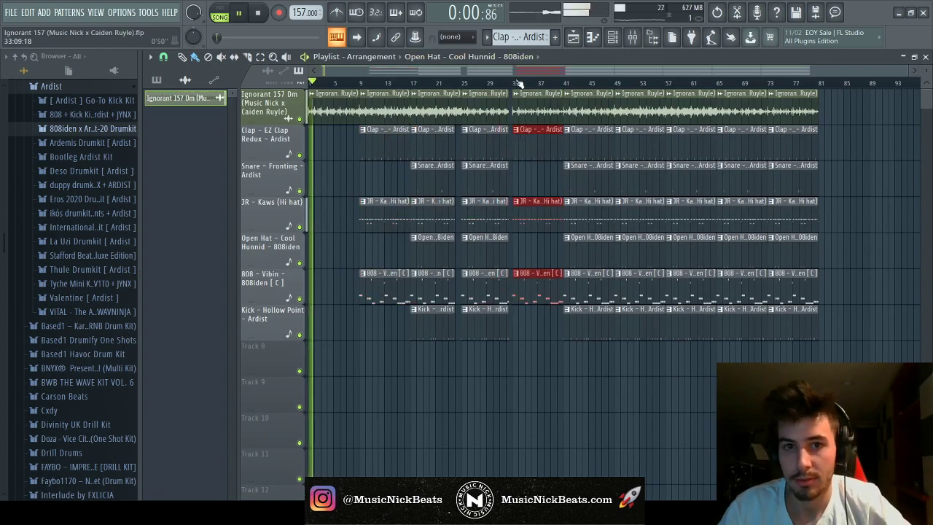
Delete all melody and drum clips from bar 41 onward and stop playback
left_click_drag(870, 374, 565, 89)
key("Delete")
key("space")
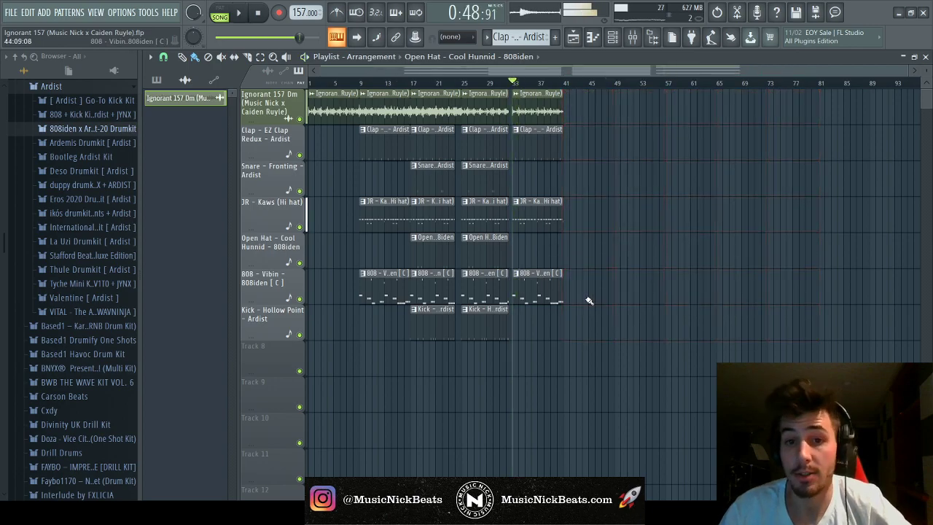
Add a melody clip at bar 41 and play the song from about bar 39
left_click(554, 86)
key("space")
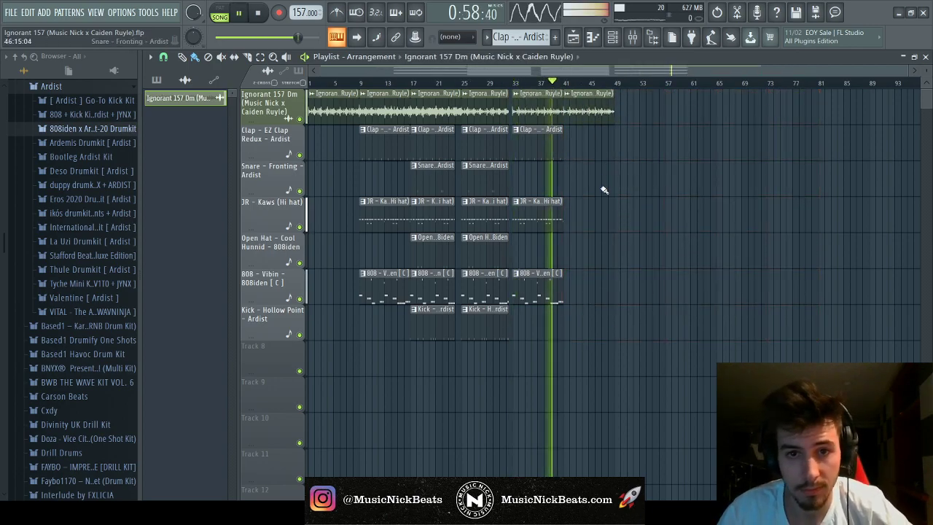
scroll(690, 86, "up", 3)
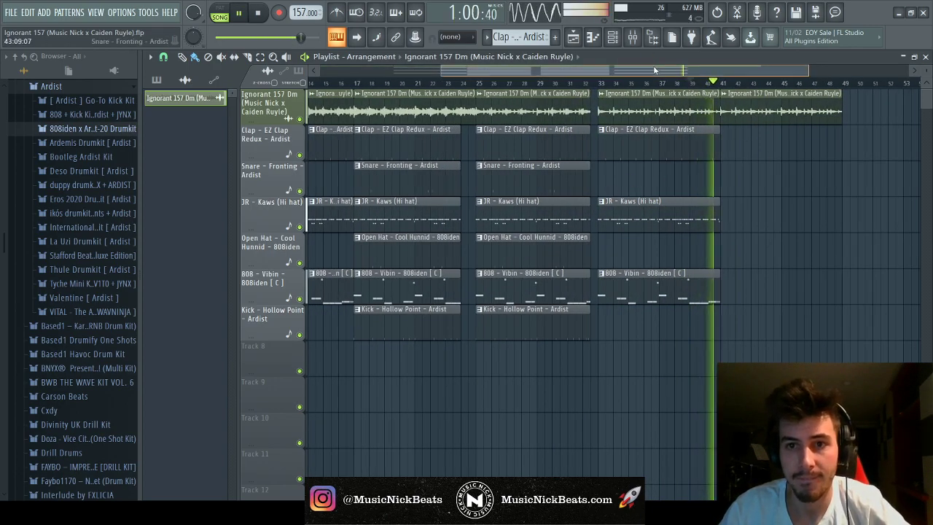
Duplicate all melody and drum clips from bars 9 to 48 so the copies start at bar 49
scroll(710, 302, "down", 2)
scroll(751, 216, "down", 2)
scroll(751, 216, "down", 1)
left_click_drag(854, 483, 314, 89)
key("ctrl+b")
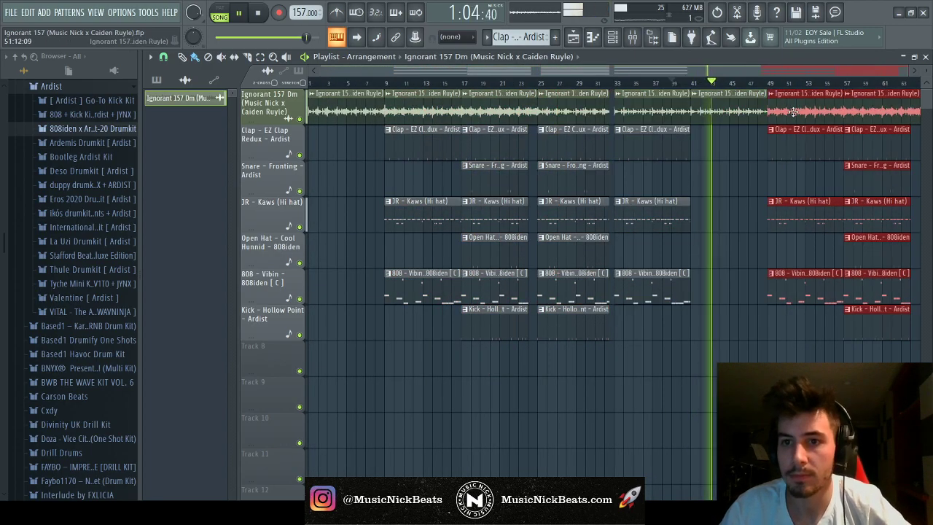
left_click_drag(843, 105, 798, 108)
scroll(802, 202, "down", 3)
left_click(872, 142)
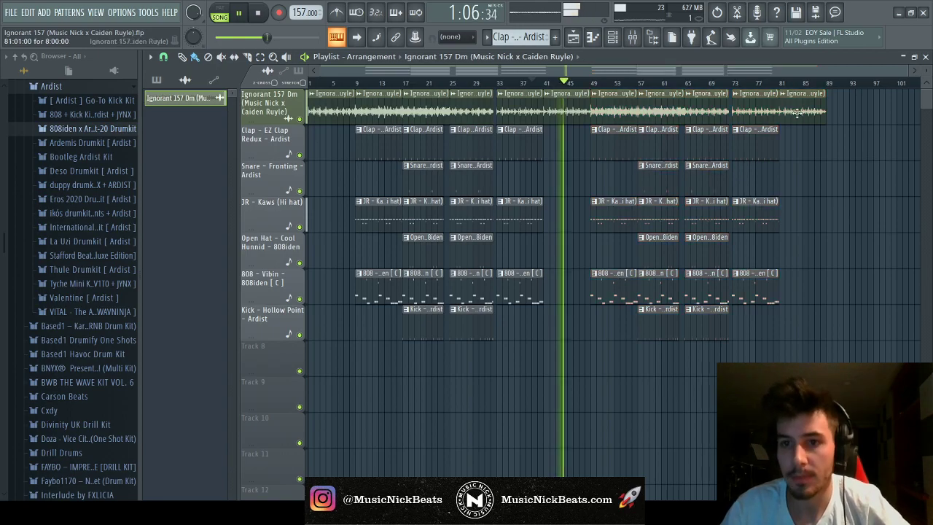
Delete the melody clip at bar 81 and trim the clap, hi-hat and 808 clips at bar 73 to end at bar 79
scroll(843, 317, "up", 3)
left_click_drag(846, 321, 714, 125)
left_click_drag(814, 150, 787, 155)
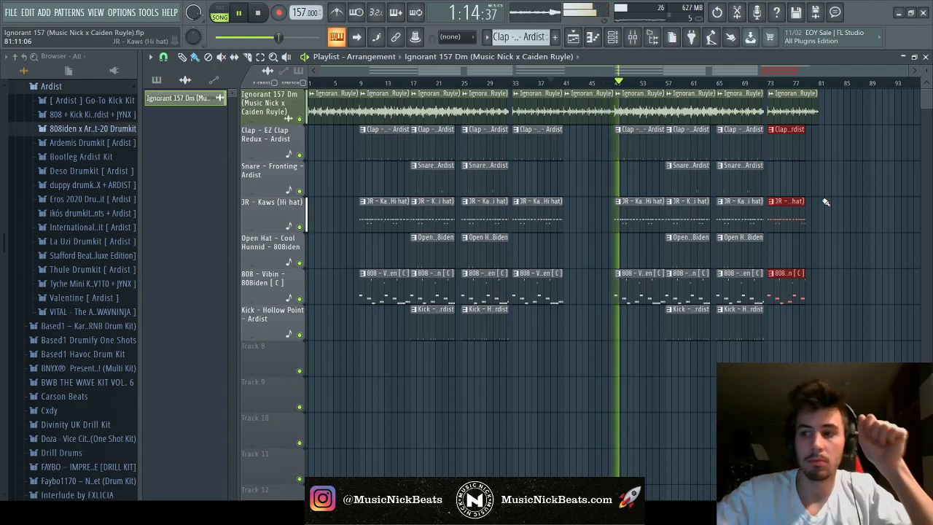
Stop playback, return the playhead to the song start and save the project
key("space")
key("ctrl+s")
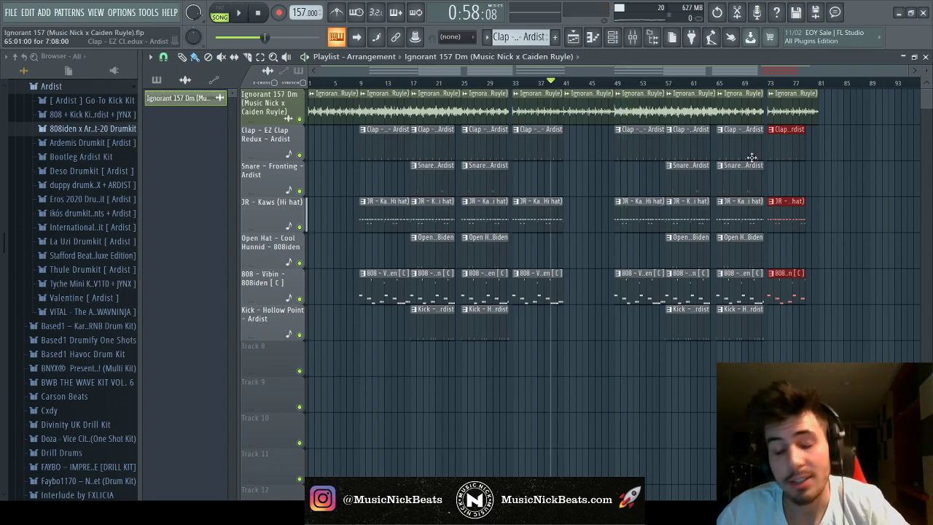
left_click(314, 82)
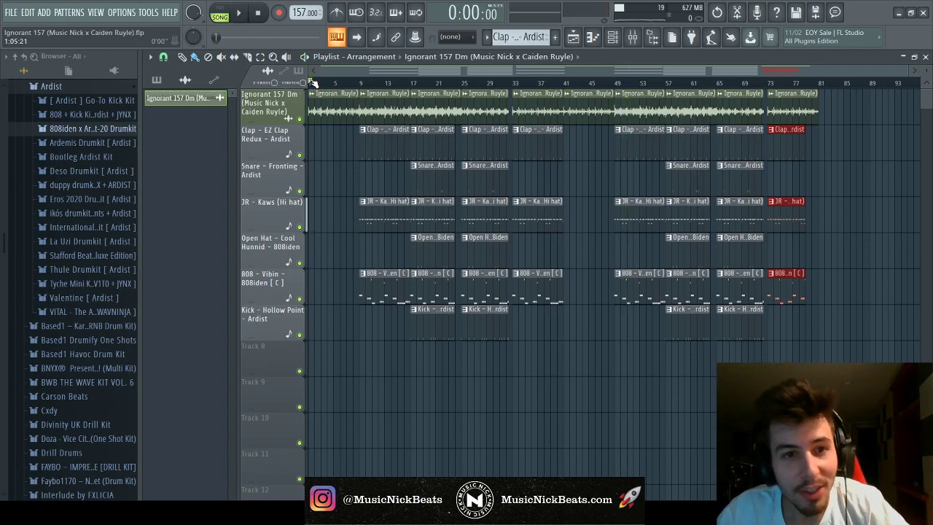
key("ctrl+s")
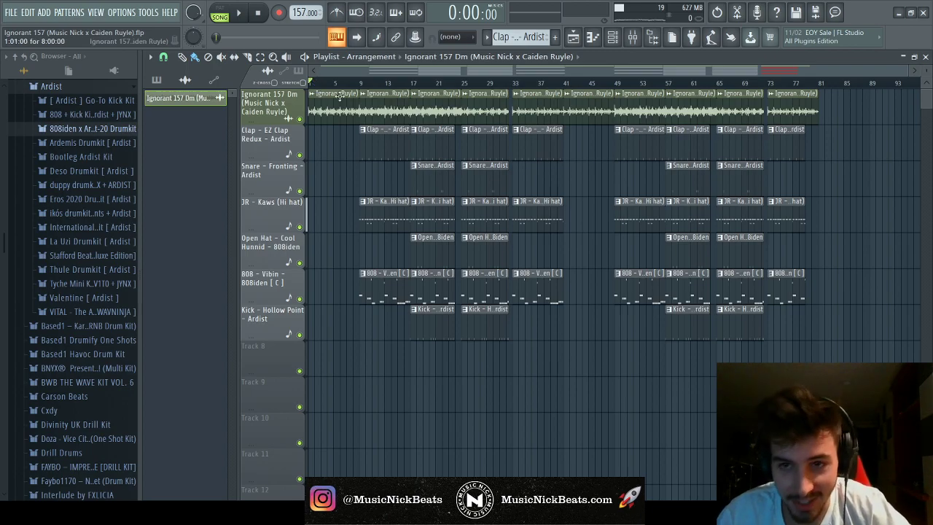
Copy the melody and drum clips of bars 49 to 64 to bar 81 and play the song from there
left_click(797, 83)
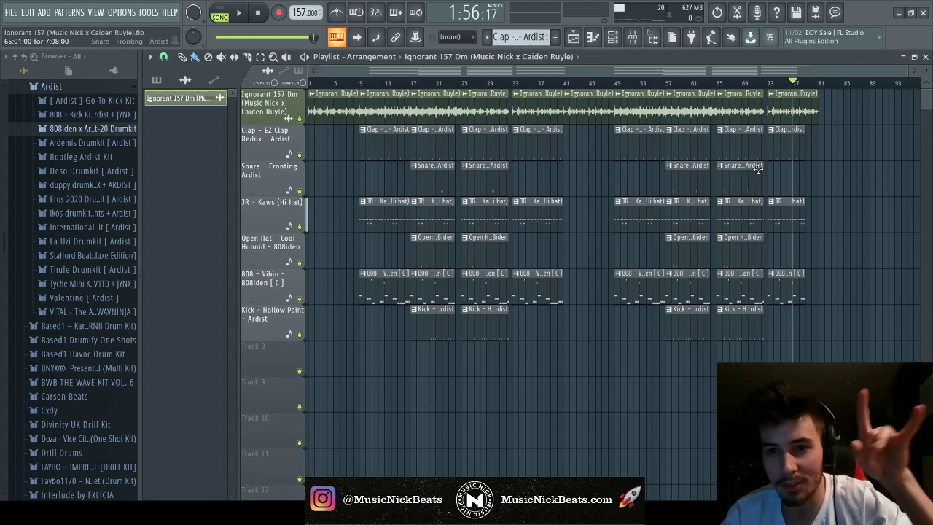
key("space")
key("space")
left_click_drag(722, 358, 836, 108)
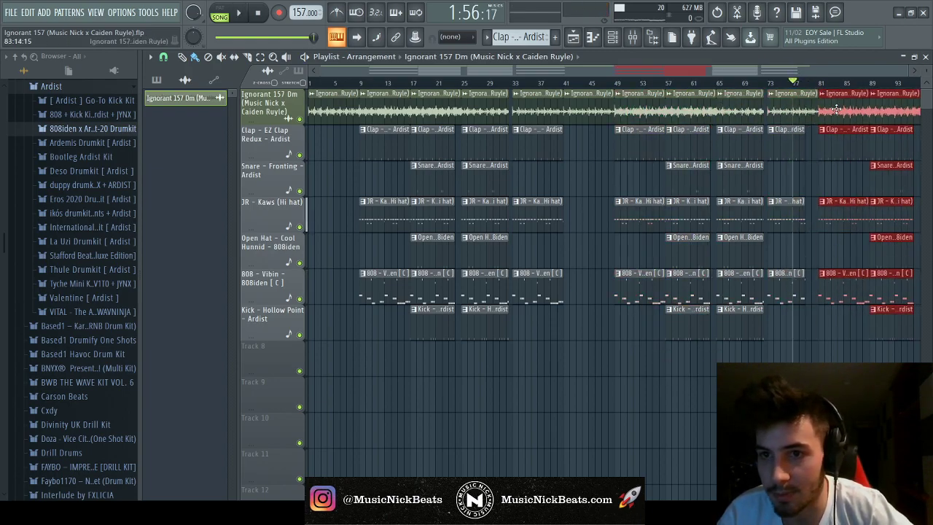
scroll(802, 80, "down", 2)
left_click(774, 71)
key("space")
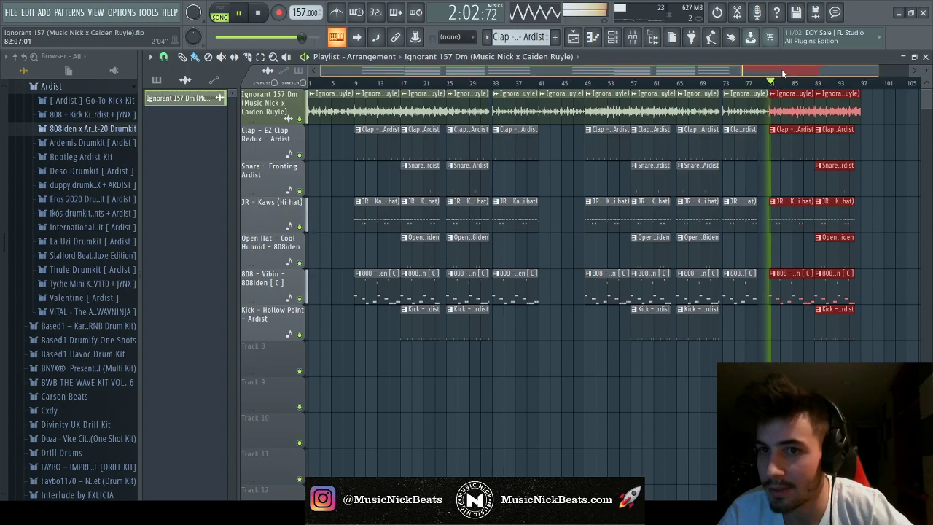
Add a melody clip at bar 97 and fade it out with a Master volume automation clip falling to 0% at bar 105
scroll(781, 68, "right", 2)
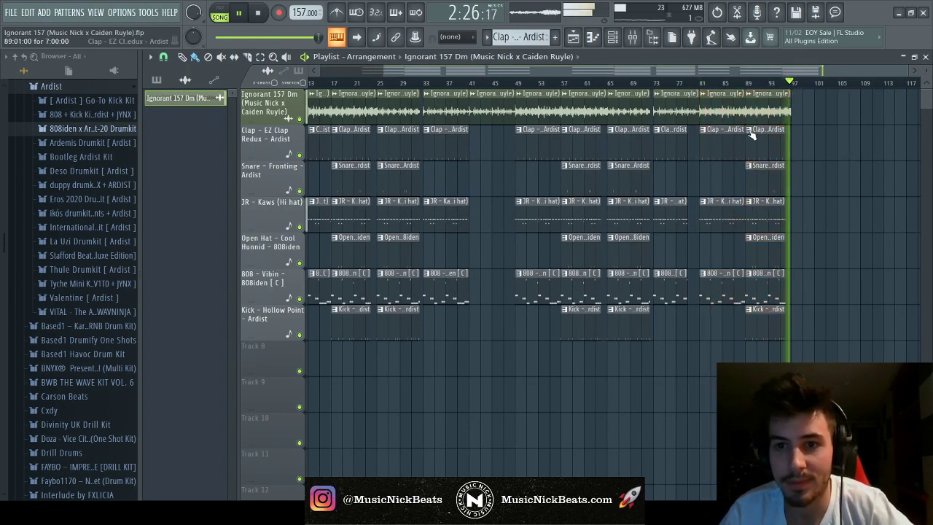
left_click(795, 95)
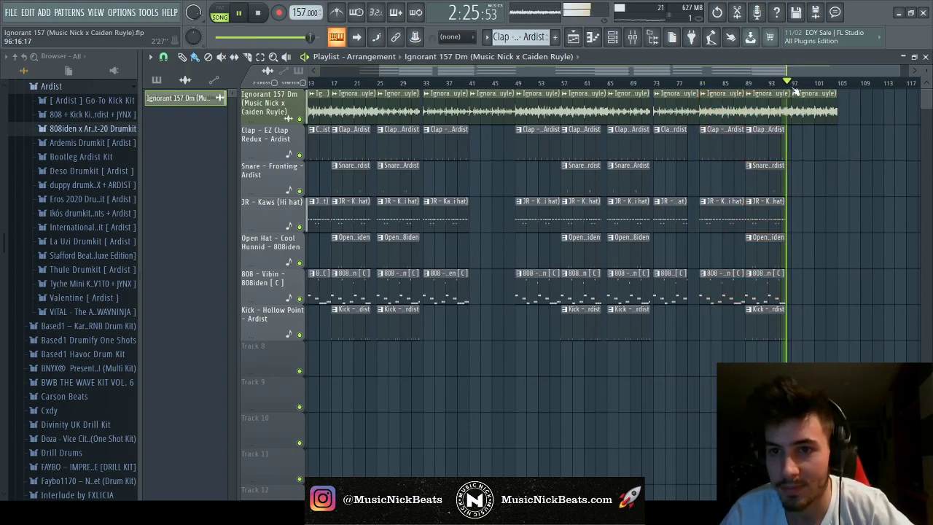
key("F6")
key("F9")
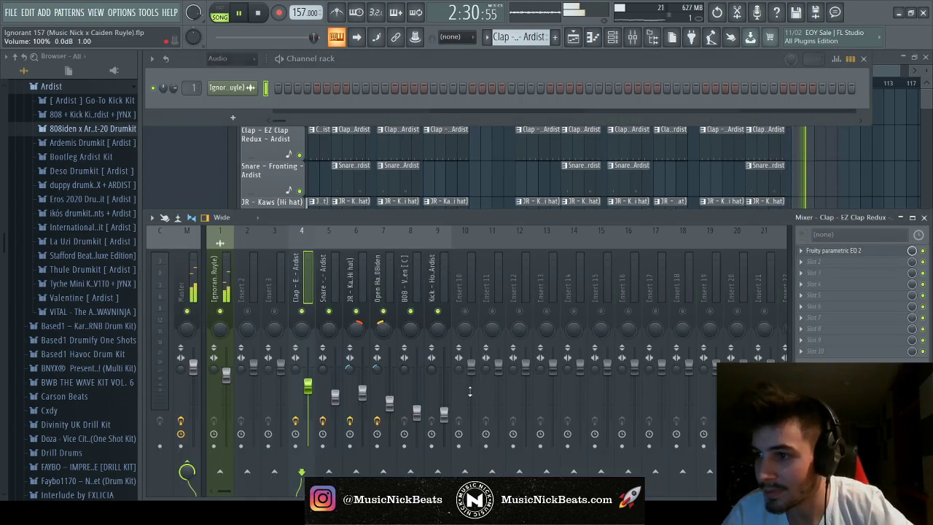
right_click(221, 387)
left_click(247, 467)
left_click(838, 169)
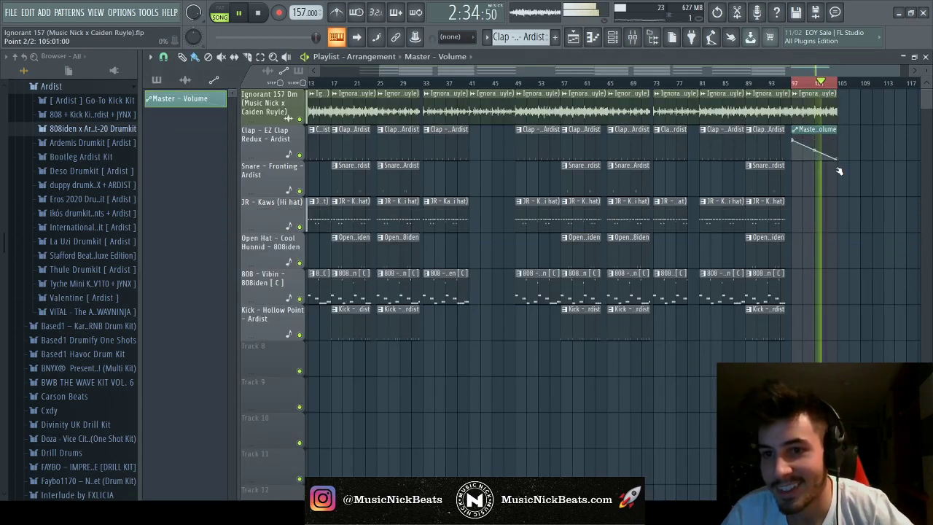
Stop playback, move the playhead back to the song start and save the arrangement with the fade-out
key("space")
scroll(855, 264, "down", 1, "ctrl")
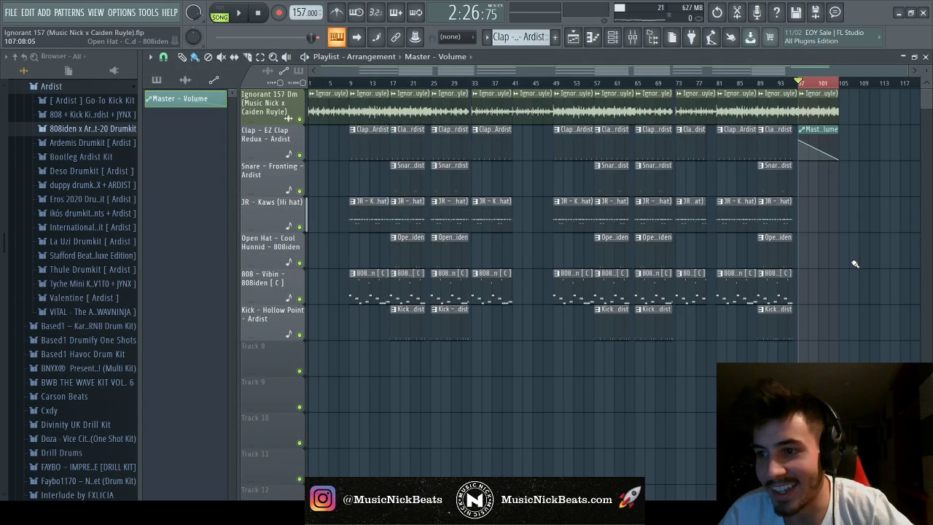
left_click(315, 86)
key("ctrl+s")
Place the hey nick vocal tag from the nothing to see here folder on Track 8 just before bar 9
scroll(102, 313, "up", 2)
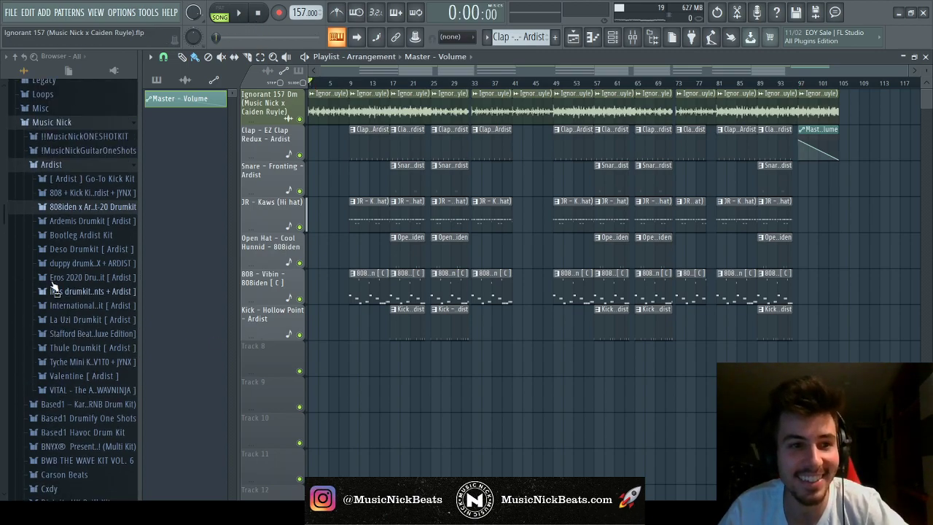
scroll(77, 302, "down", 12)
scroll(77, 299, "up", 6)
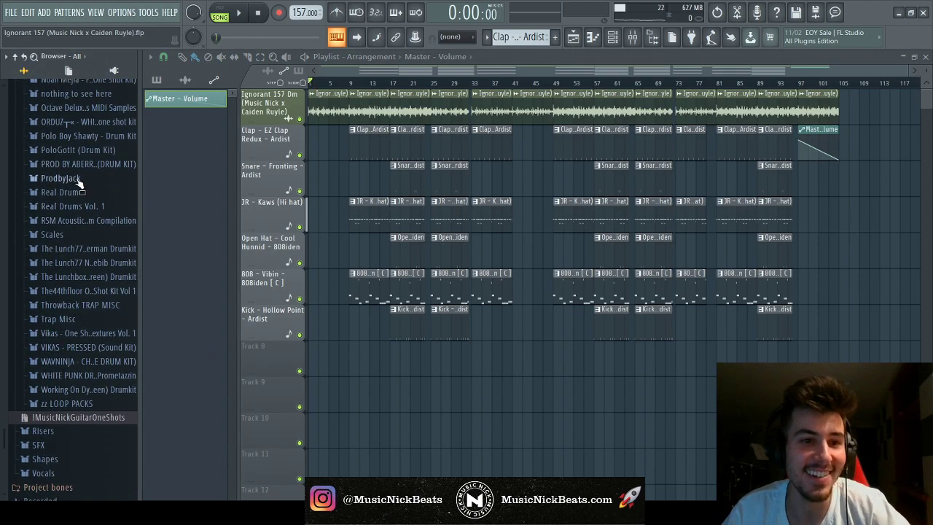
left_click(73, 175)
left_click_drag(55, 190, 438, 364)
scroll(343, 362, "up", 3)
scroll(437, 364, "down", 5)
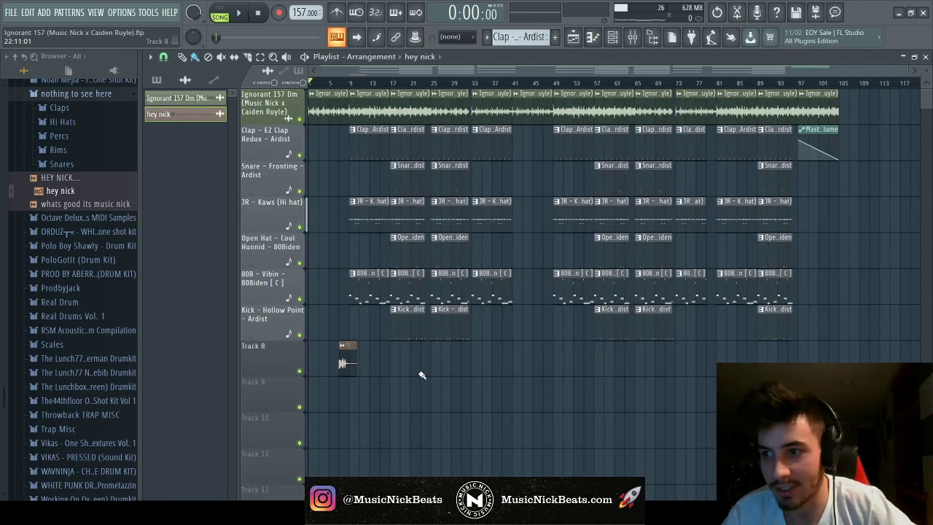
Route the hey nick channel to mixer insert 10, lower its volume and return to the playlist
key("F6")
key("F9")
left_click(470, 364)
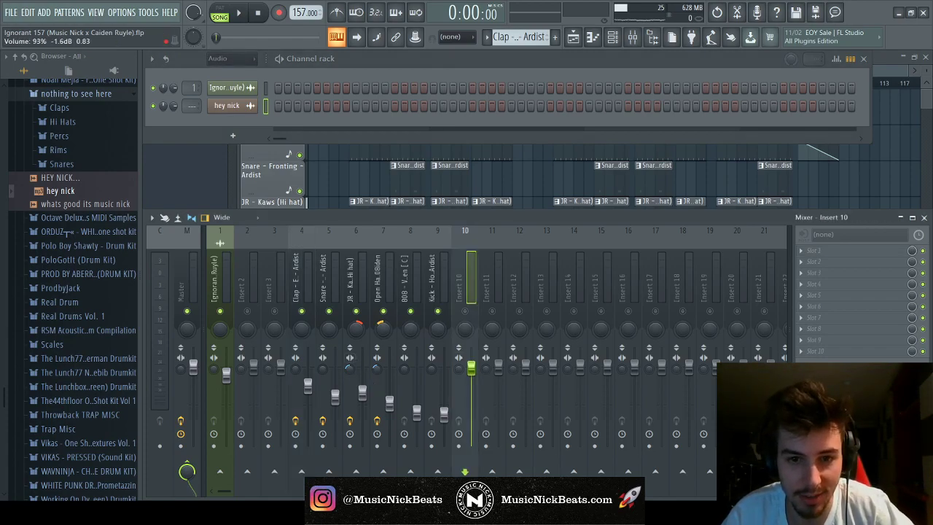
right_click(465, 311)
key("ctrl+l")
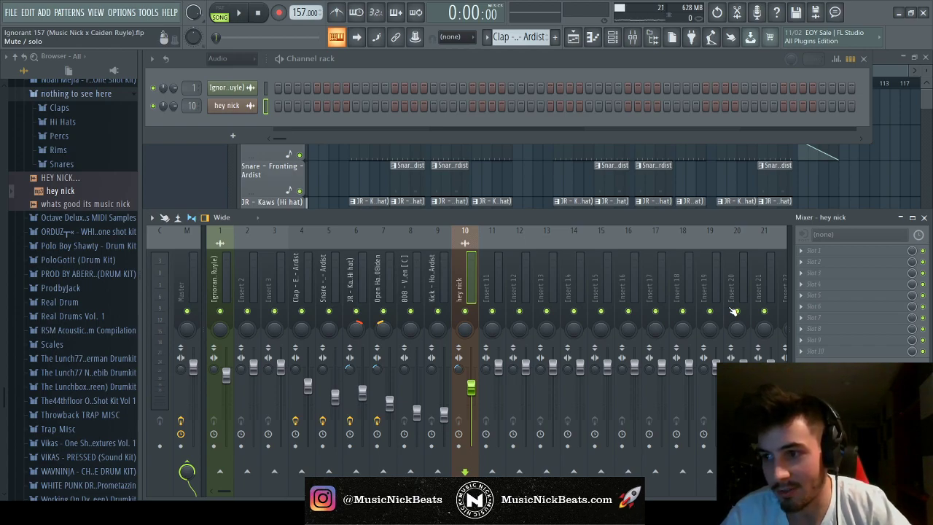
key("F5")
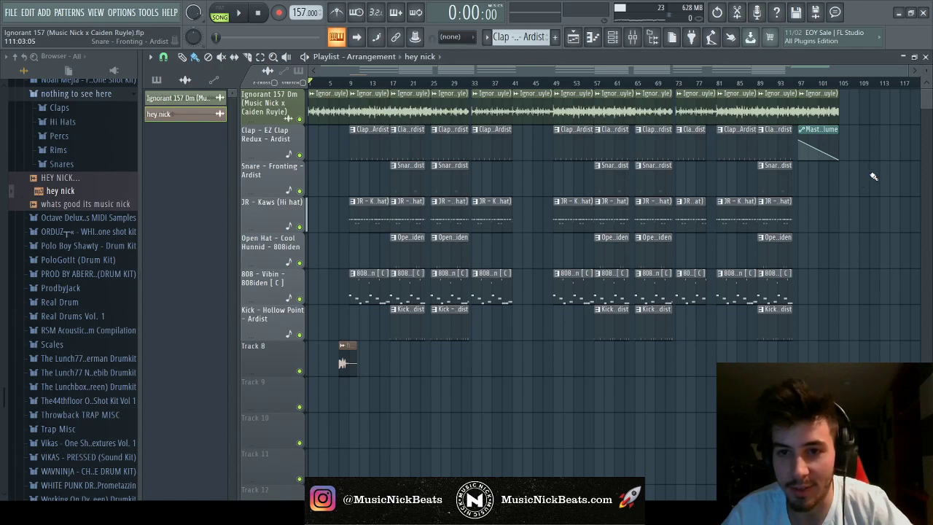
Play the arrangement from the start and collapse the nothing to see here folder
key("space")
scroll(66, 182, "up", 4)
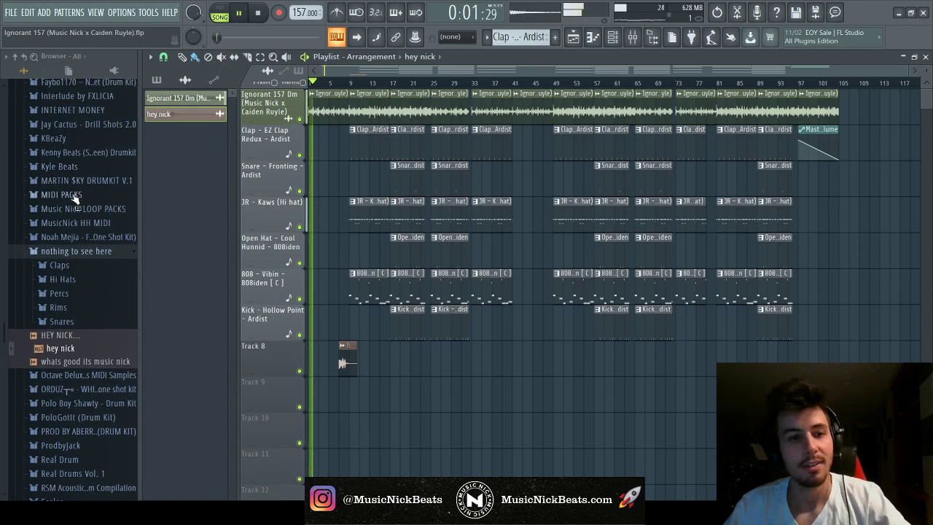
left_click(75, 250)
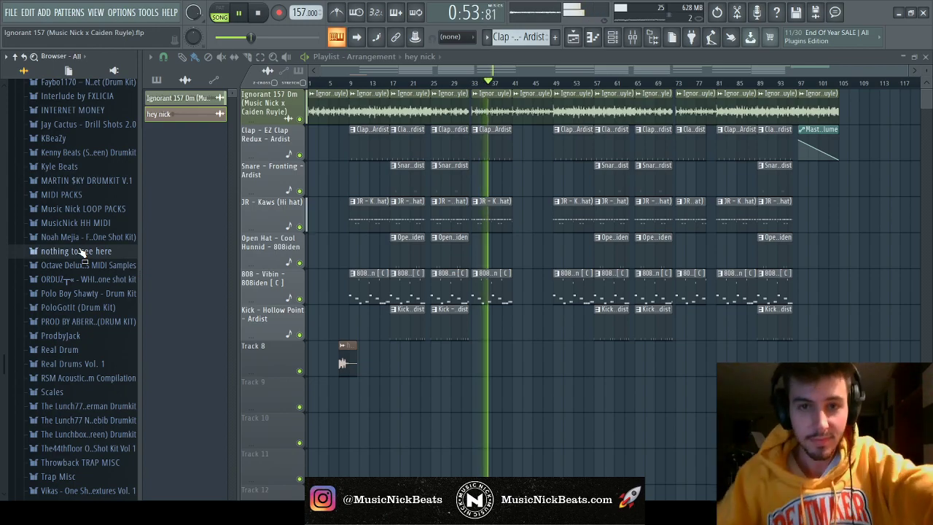
Stop playback, save the beat and start a new empty project
key("space")
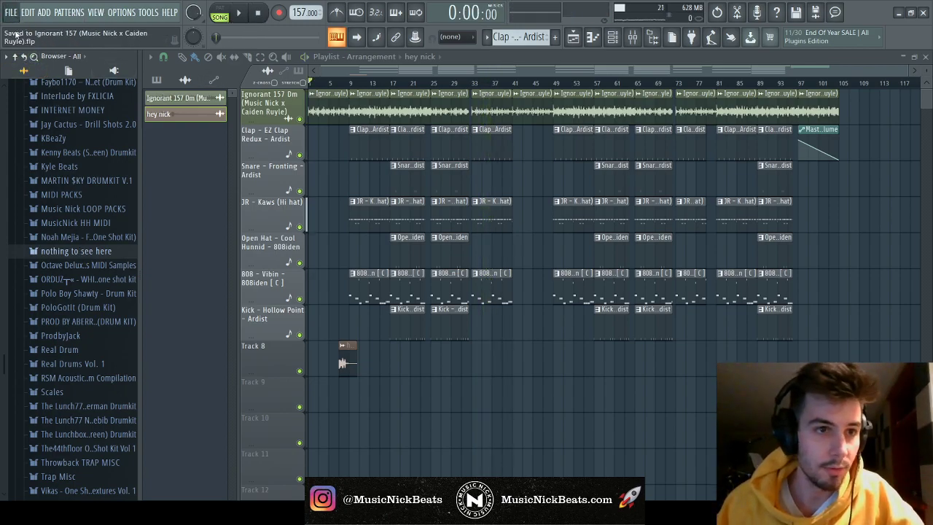
key("ctrl+n")
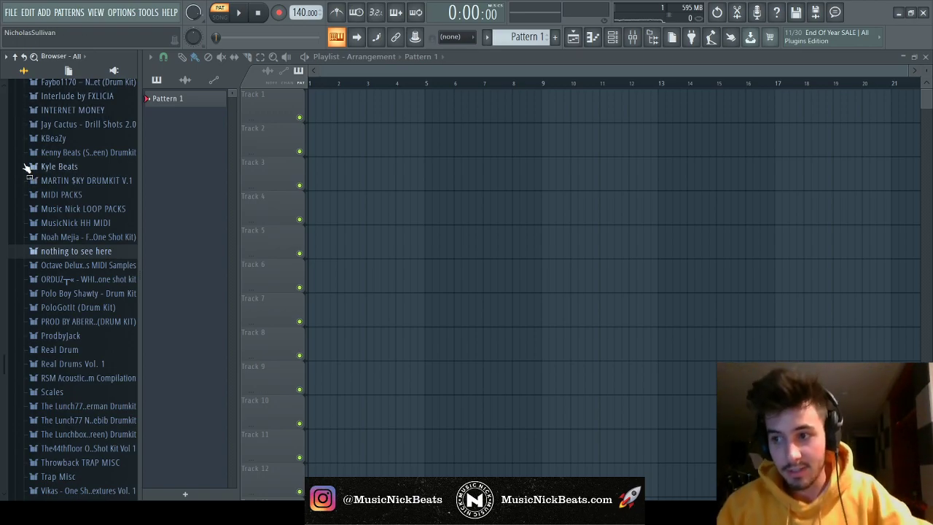
Look through the drum kit, MIDI and loop pack folders in the sample browser
left_click(75, 212)
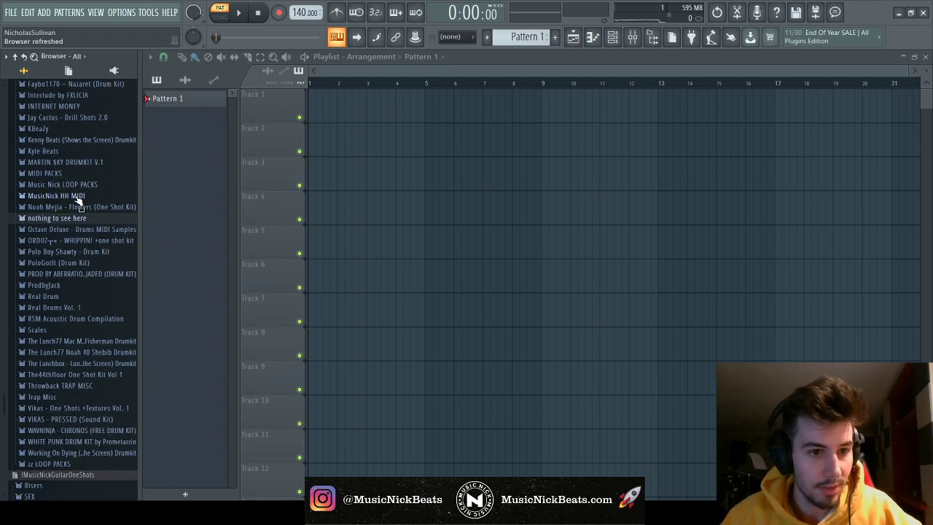
scroll(75, 201, "up", 5)
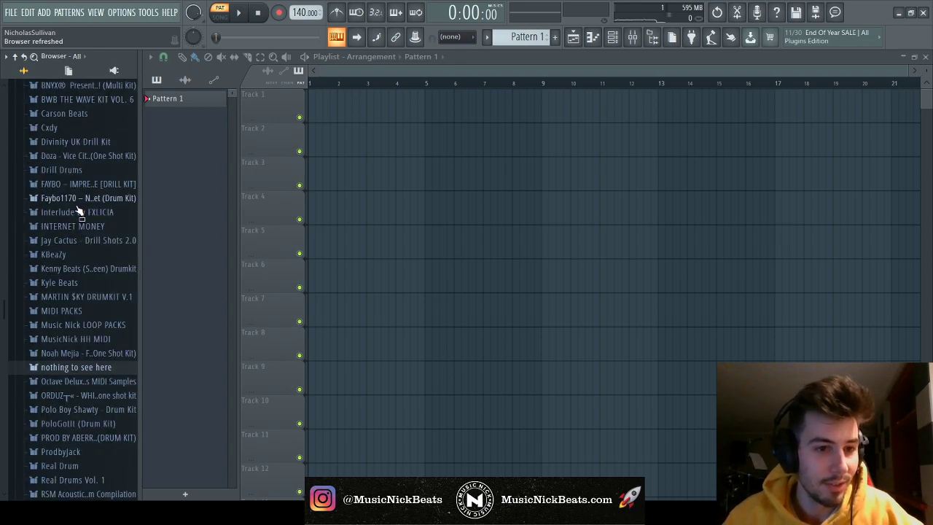
scroll(76, 212, "down", 3)
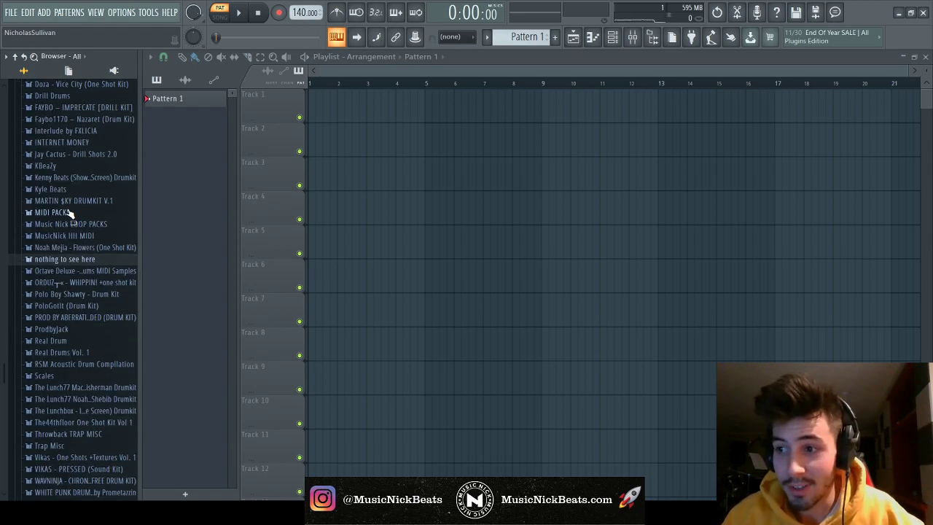
scroll(65, 215, "down", 3)
scroll(66, 215, "up", 8)
scroll(64, 211, "up", 4)
scroll(63, 248, "down", 8)
scroll(64, 270, "up", 10)
scroll(64, 271, "down", 2)
scroll(65, 271, "down", 5)
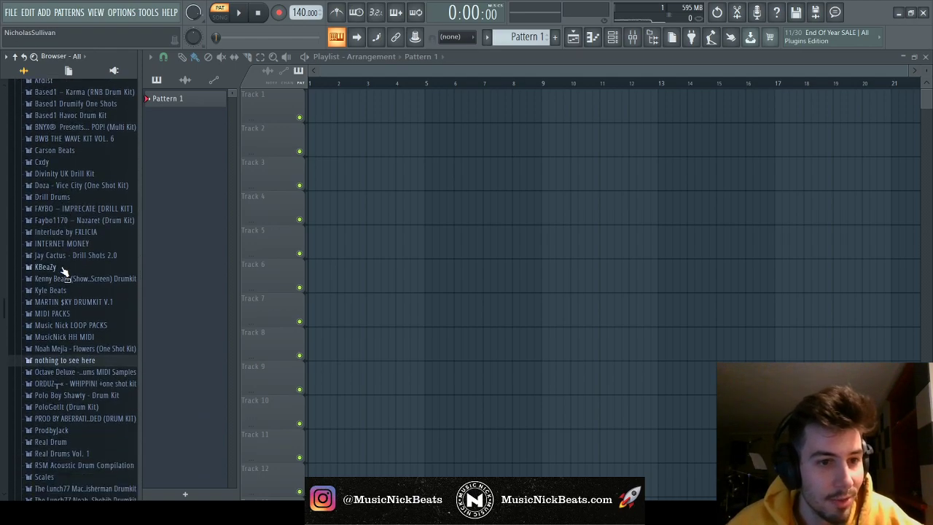
scroll(64, 271, "down", 8)
scroll(64, 271, "up", 6)
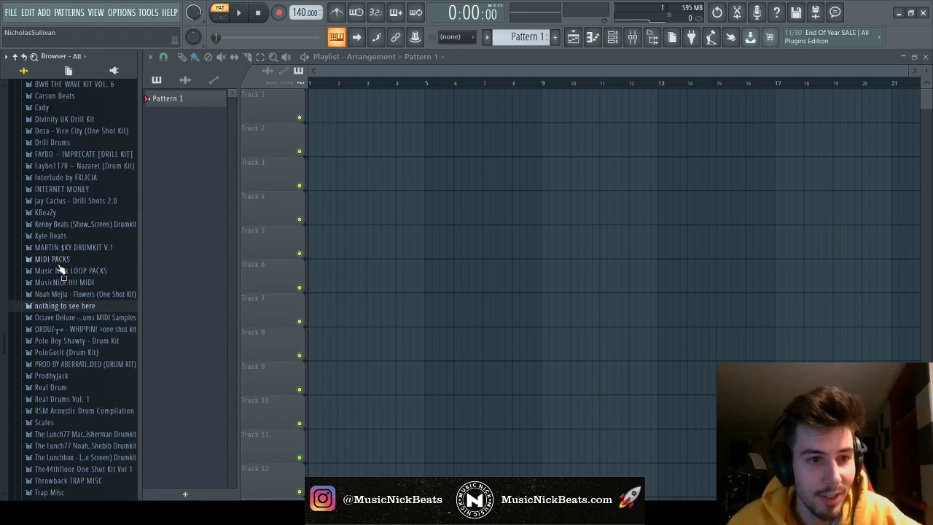
scroll(62, 269, "up", 4)
scroll(65, 182, "down", 2)
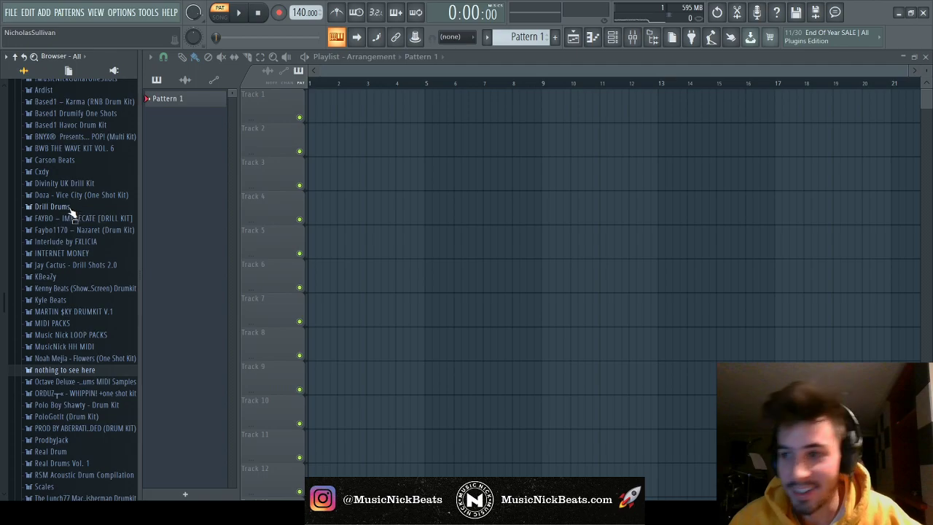
Show the channel rack, switch to song mode and set the project tempo to 150 BPM
key("F6")
left_click(220, 16)
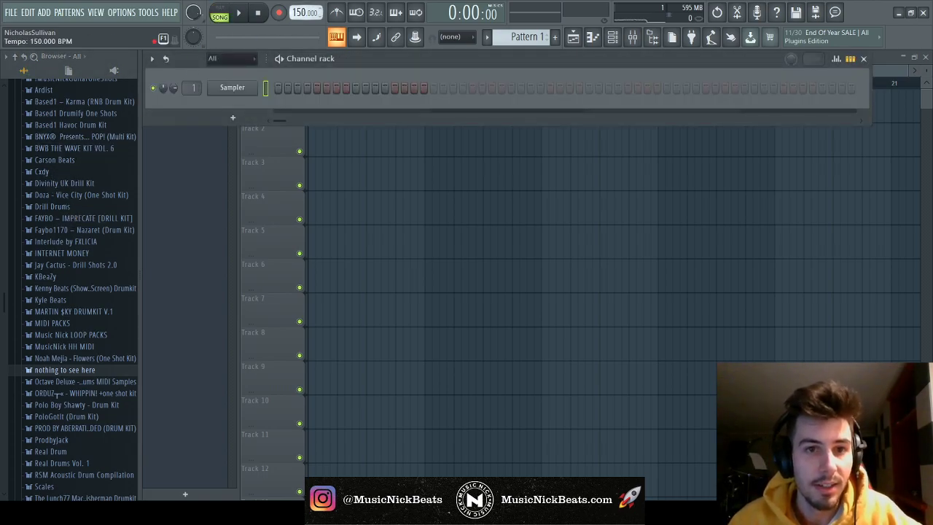
Expand the zz LOOP PACKS folder down to the MIDI files in its Vol1 subfolder
scroll(88, 260, "down", 6)
left_click(62, 365)
left_click(67, 306)
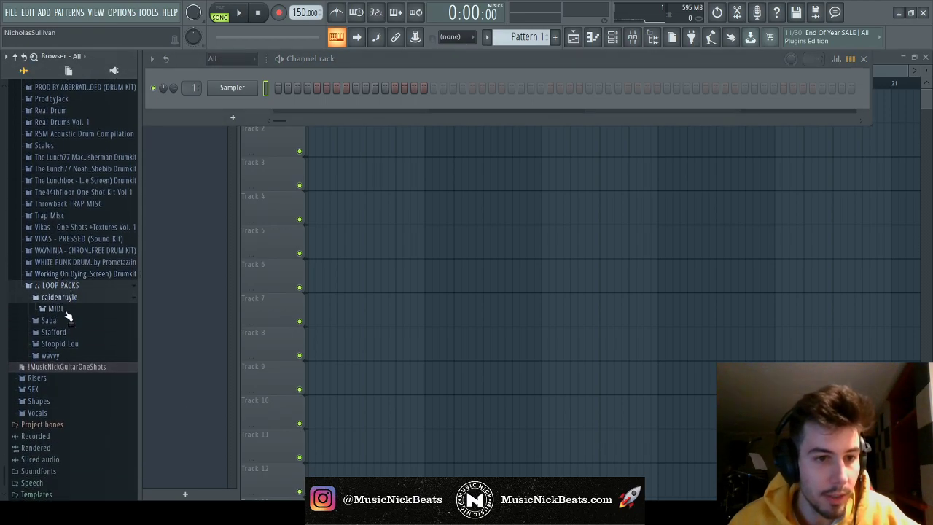
left_click(69, 312)
left_click(62, 309)
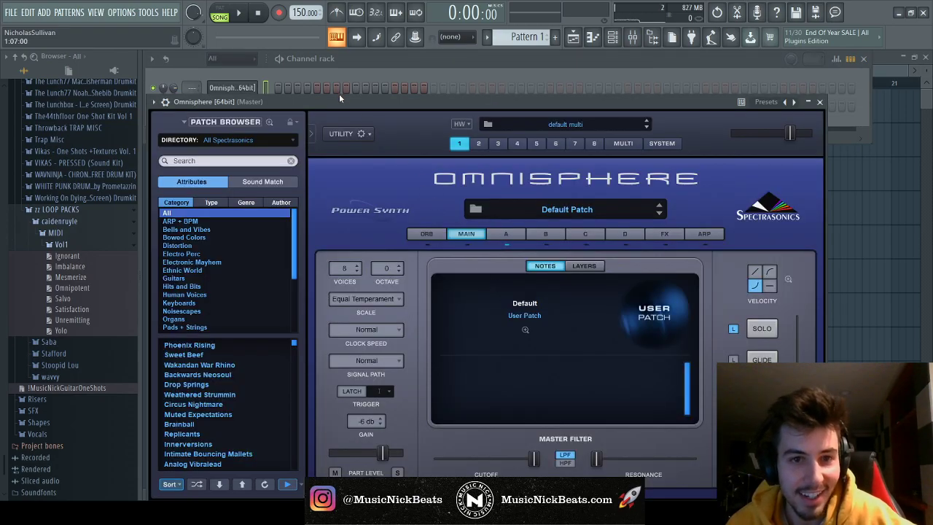
Switch the Omnisphere patch browser to the Sharing directory and load the KEYS - Orochi patch
left_click_drag(343, 98, 355, 78)
scroll(54, 169, "up", 2)
scroll(58, 175, "down", 1)
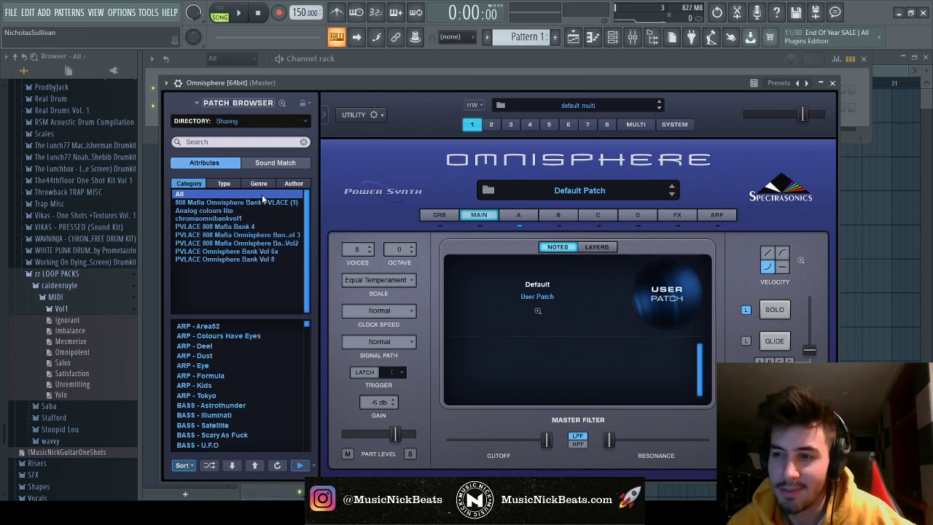
left_click_drag(303, 325, 303, 387)
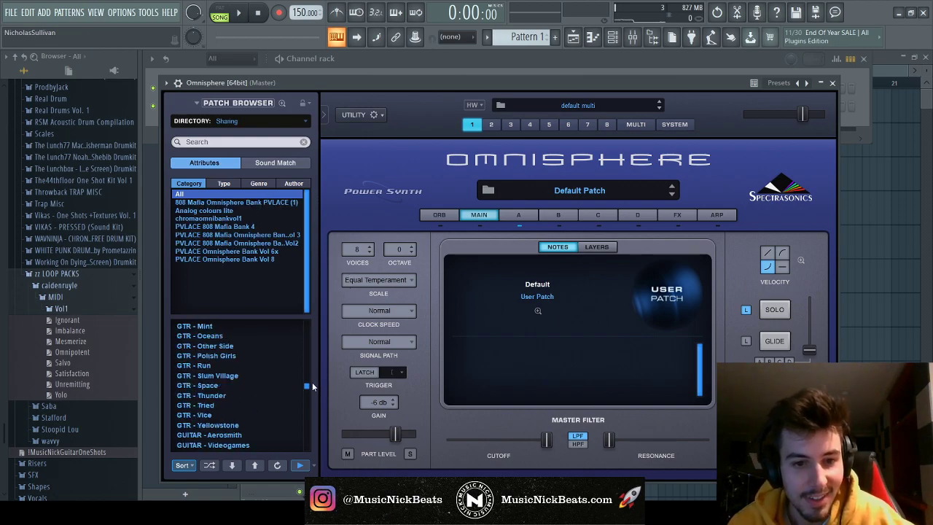
scroll(206, 401, "down", 5)
left_click(208, 396)
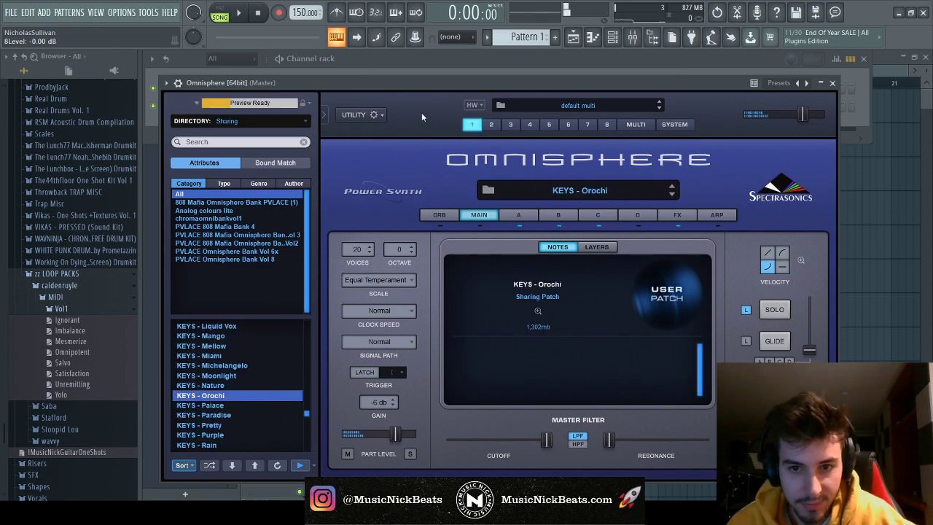
Import the Imbalance MIDI file into the Omnisphere channel and place Pattern 1 on Track 1 at bar 1
left_click(412, 65)
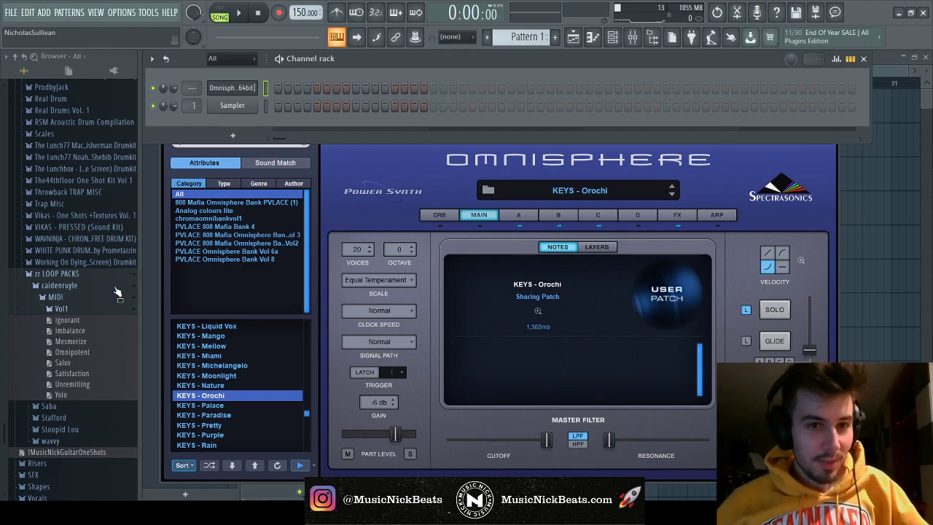
left_click(94, 331)
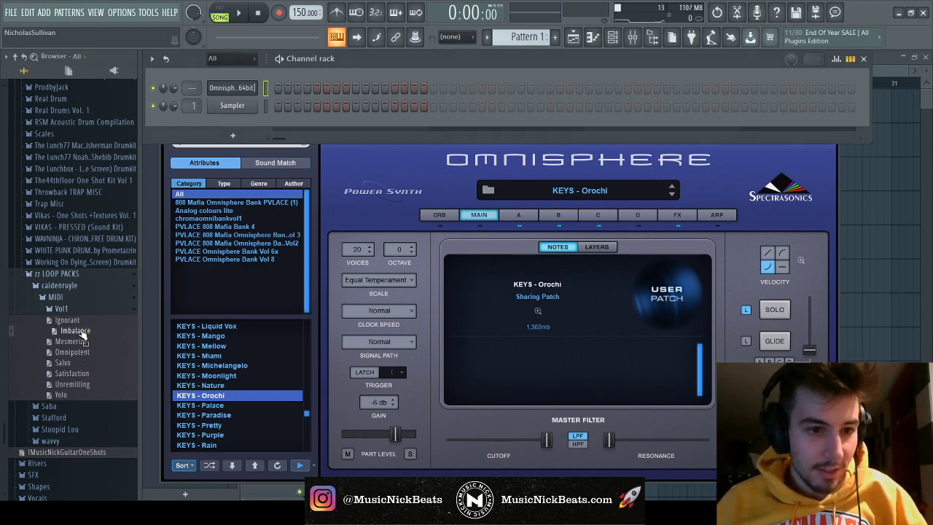
left_click_drag(544, 313, 450, 110)
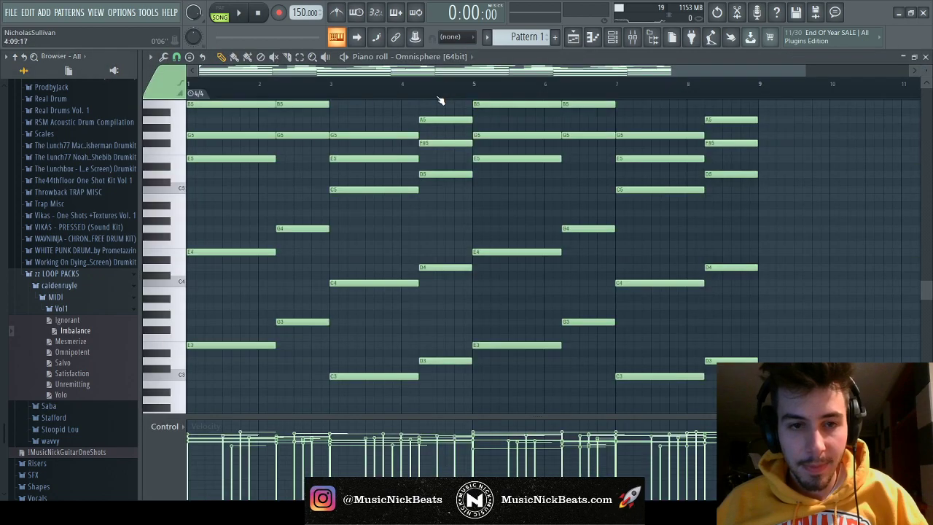
key("space")
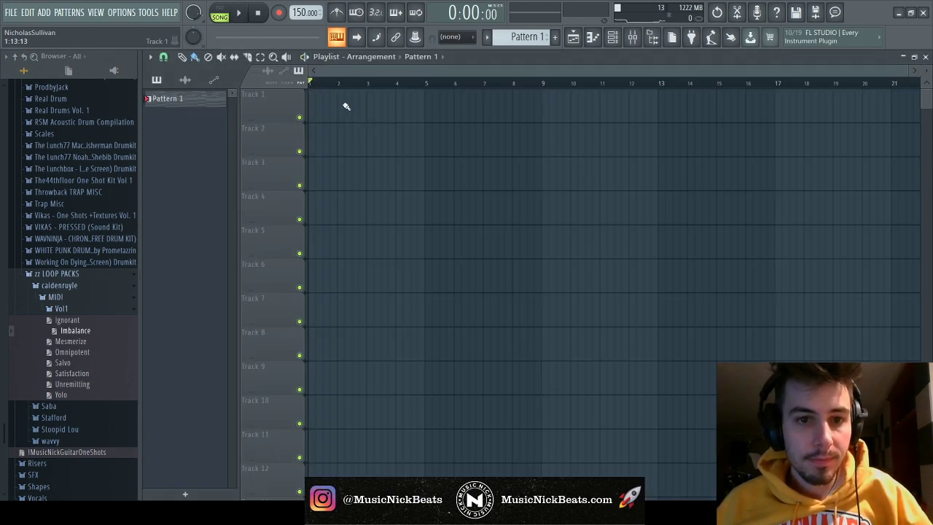
left_click(345, 108)
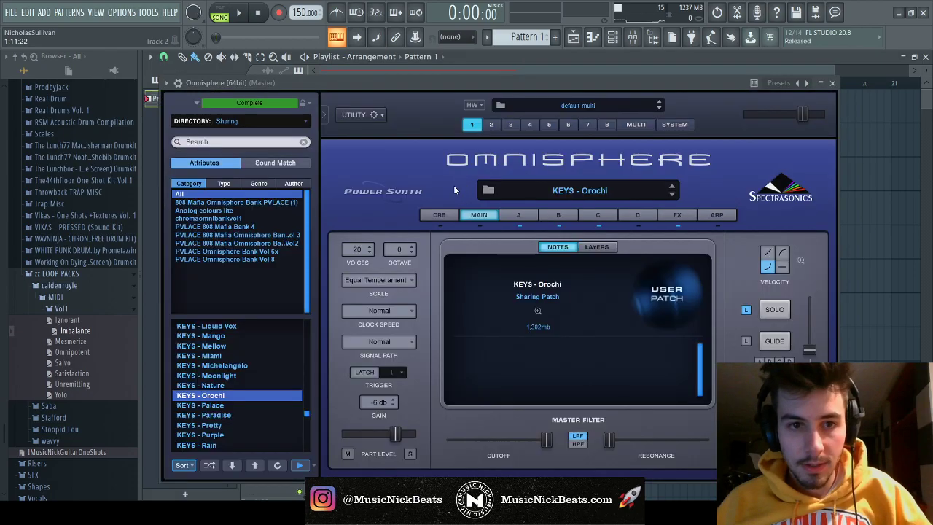
Play the Imbalance pattern and examine its chords and melody notes in the piano roll
key("space")
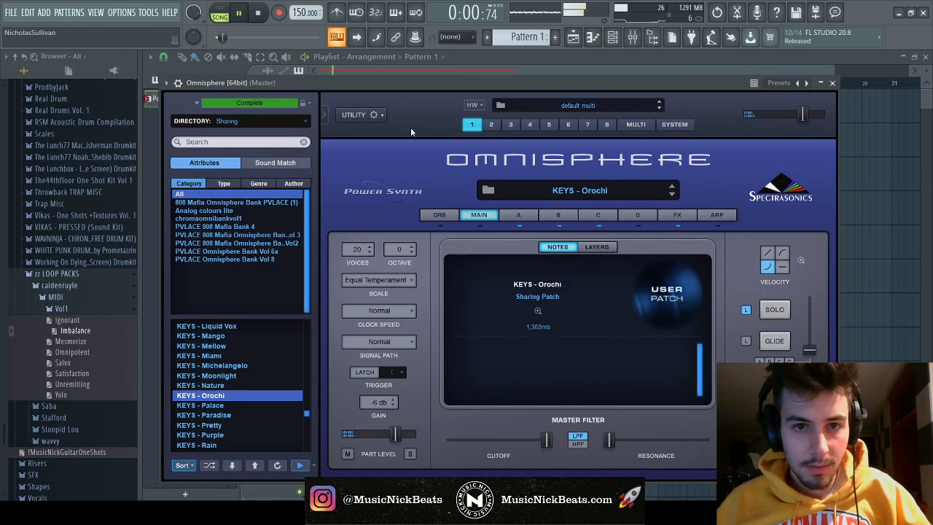
left_click(831, 82)
key("F7")
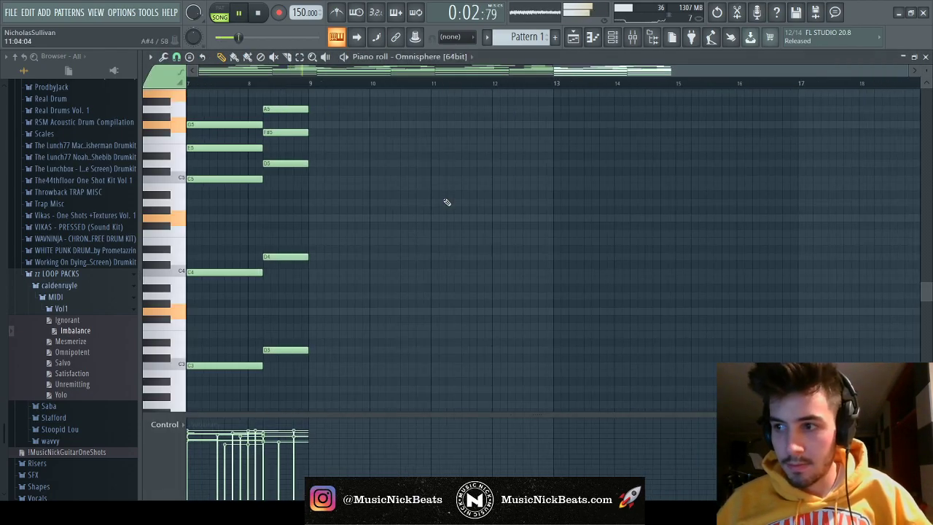
scroll(467, 209, "down", 3)
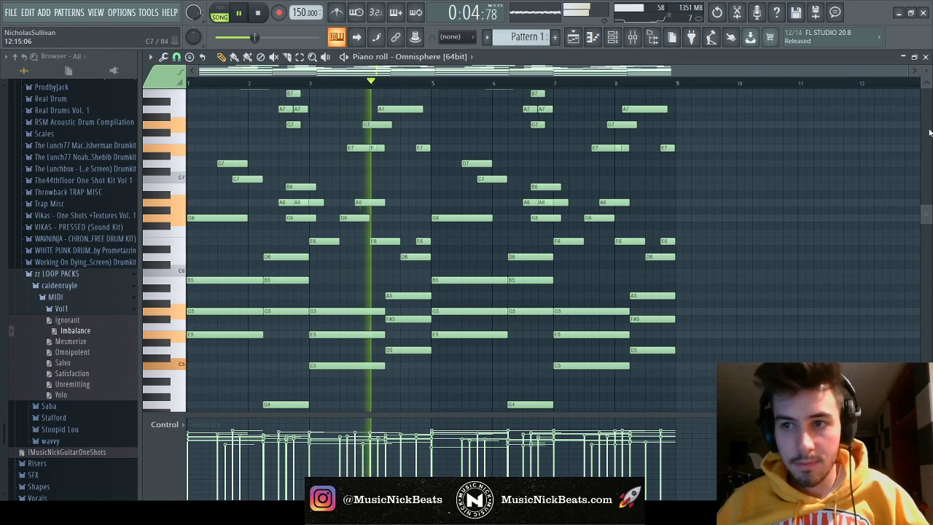
scroll(467, 209, "down", 3)
scroll(722, 194, "up", 4)
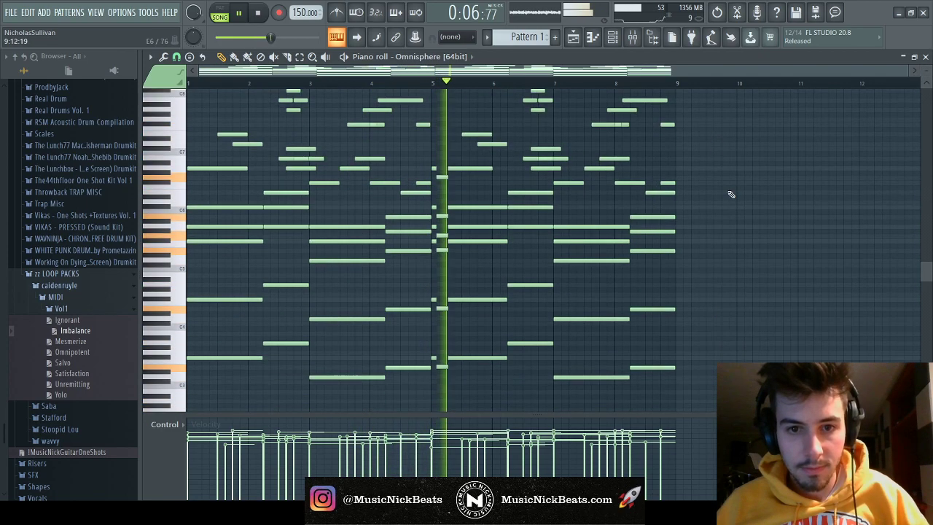
scroll(772, 197, "down", 3)
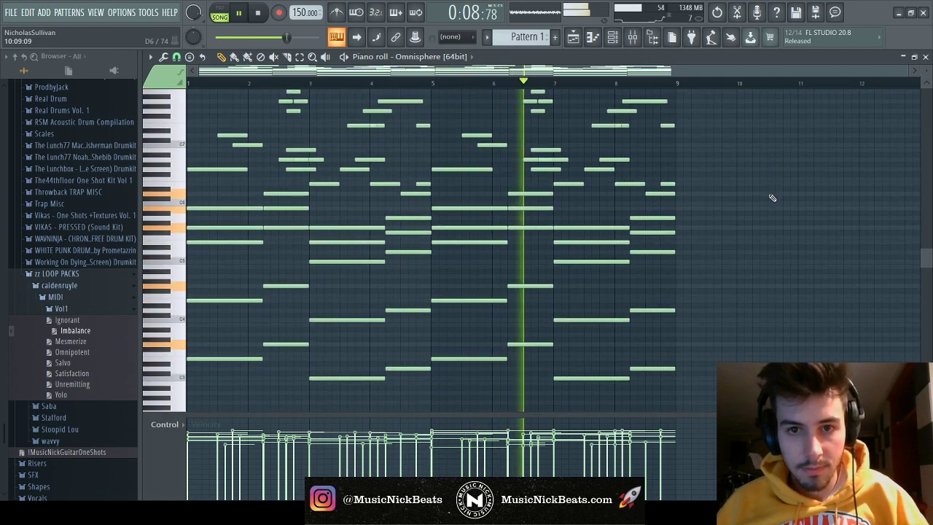
scroll(771, 197, "down", 1)
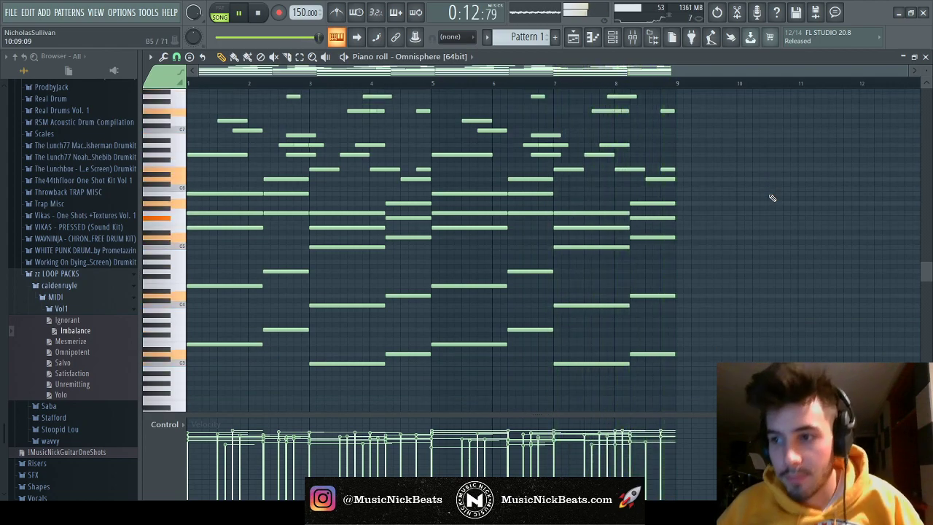
key("space")
scroll(172, 301, "down", 1)
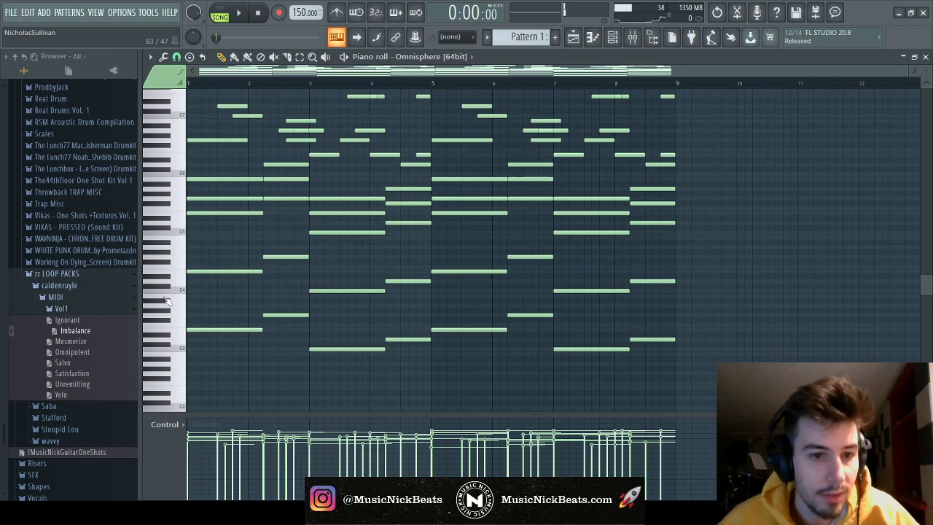
key("space")
scroll(254, 308, "up", 4)
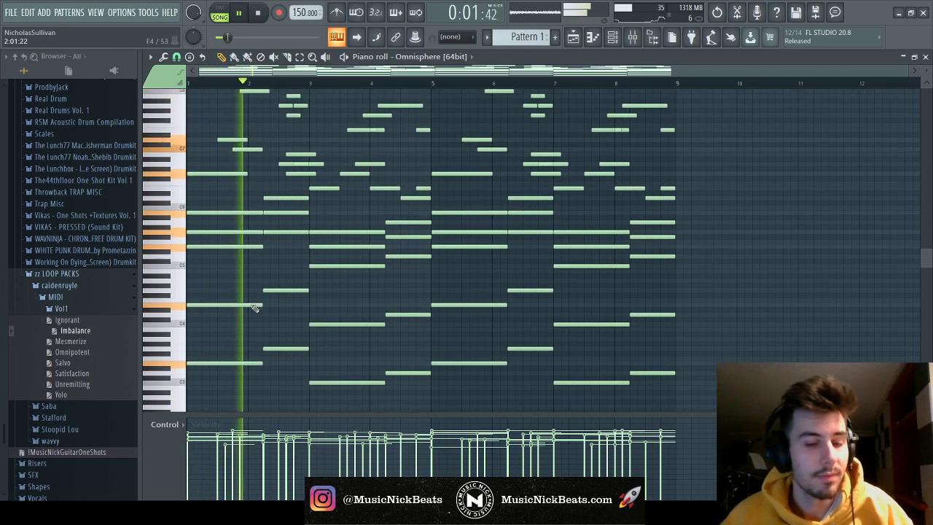
key("ctrl+a")
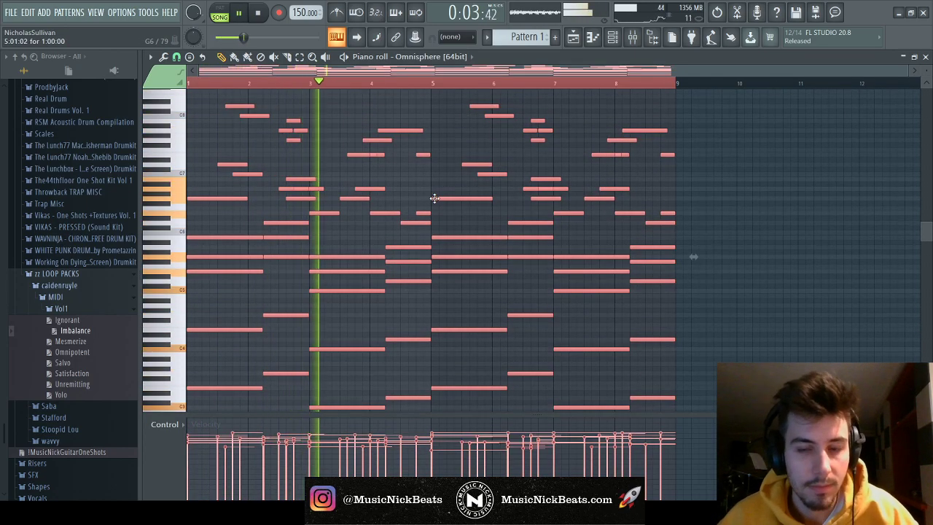
Route the Omnisphere channel to mixer insert 1
key("F7")
key("F9")
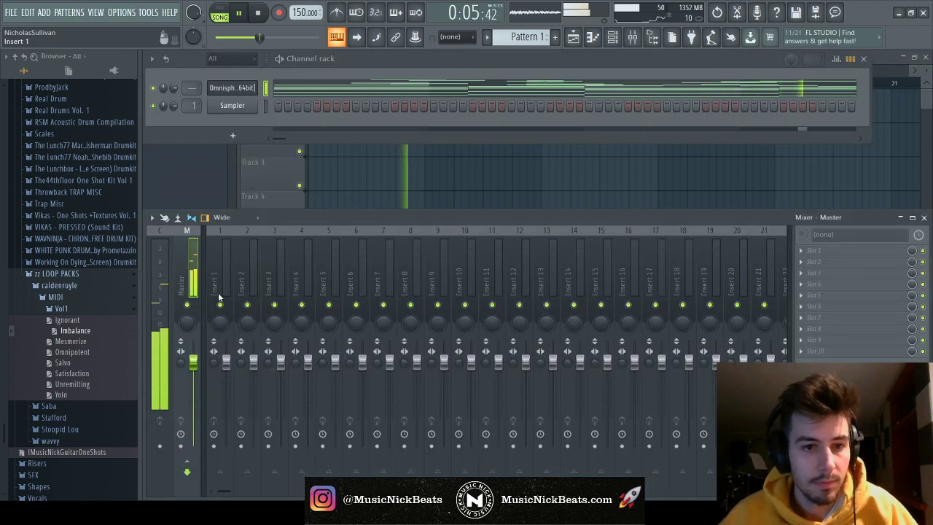
left_click(227, 282)
left_click(248, 276)
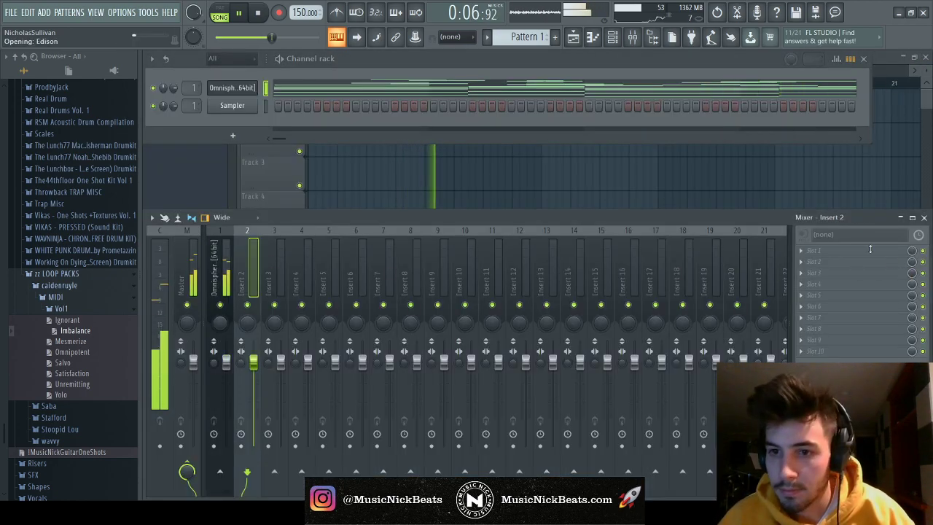
key("ctrl+e")
left_click(644, 57)
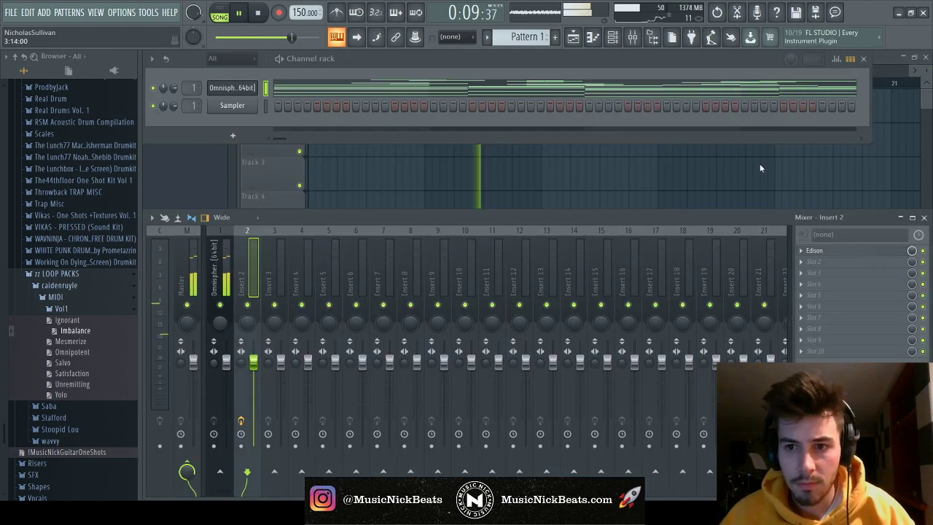
key("ctrl+z")
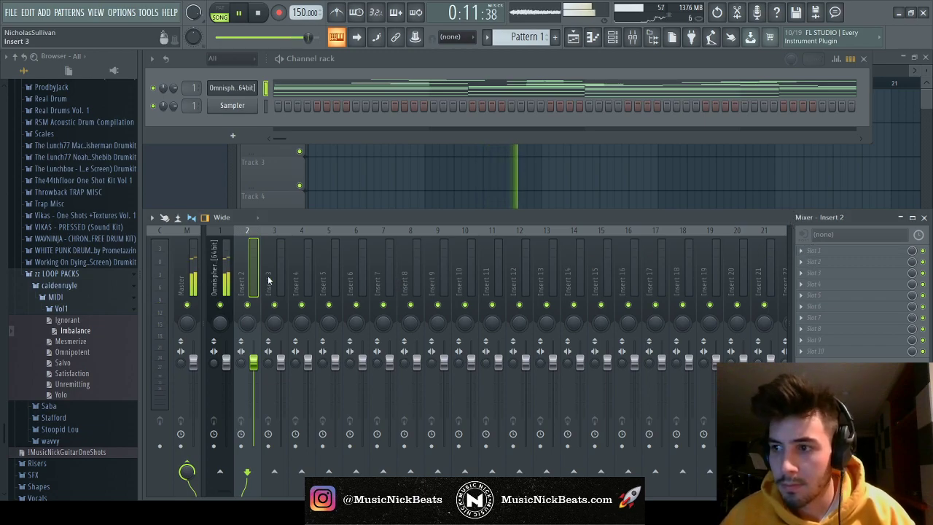
Add Fruity Parametric EQ 2 to the Omnisphere mixer track with the 30Hz + 18kHz cut preset, raising the low cut to about 137 Hz
key("Left")
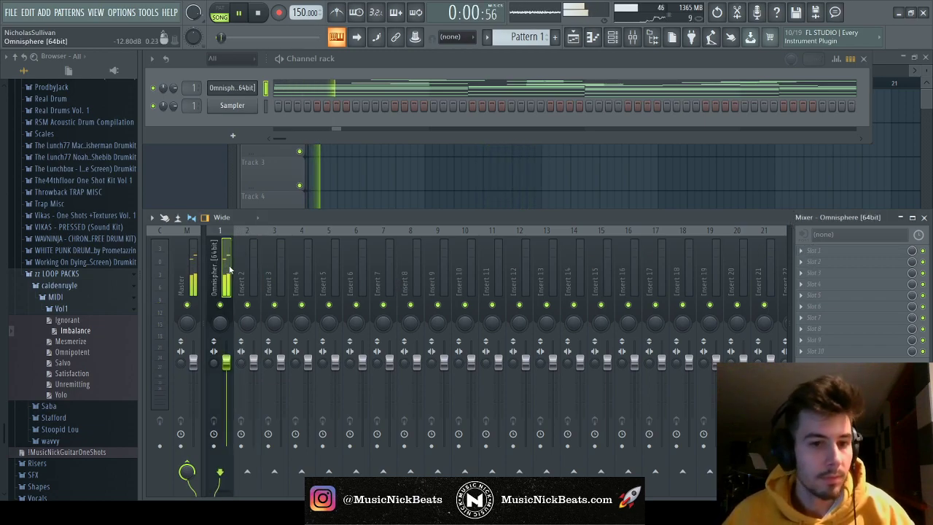
left_click(807, 259)
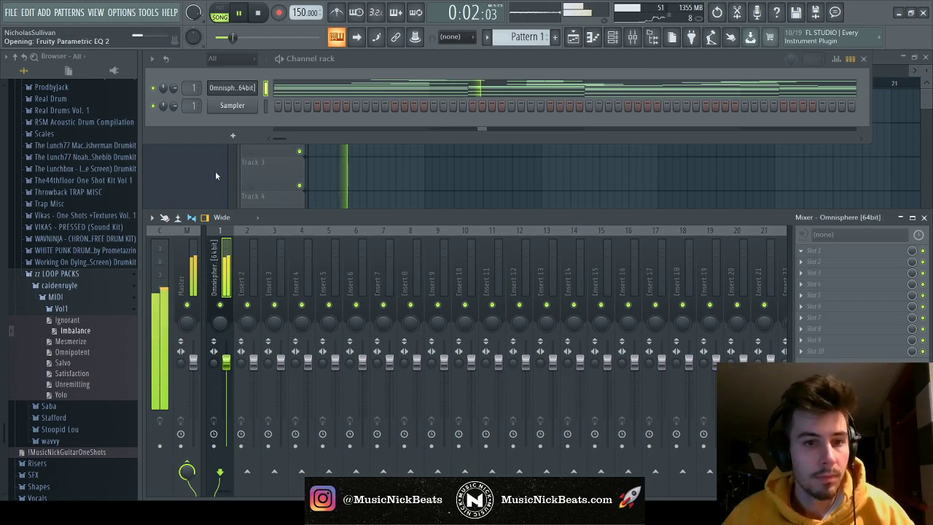
left_click(212, 175)
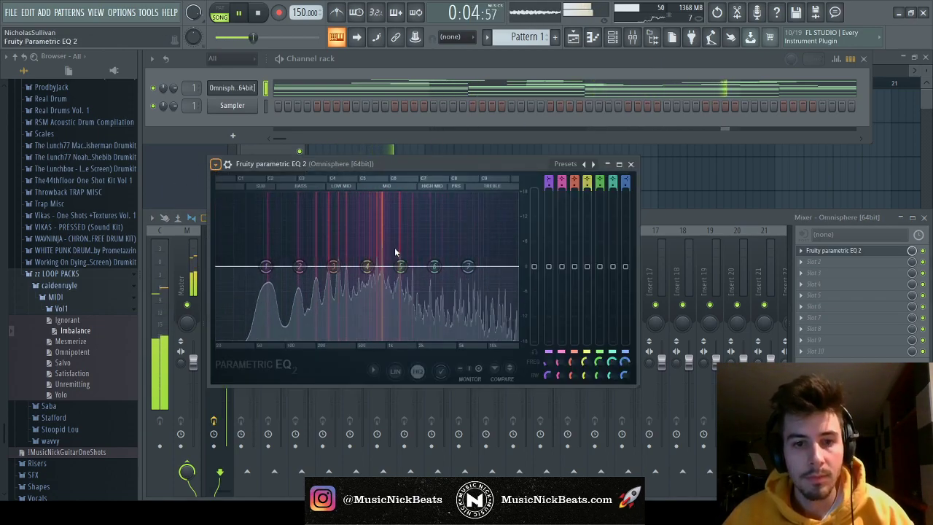
left_click(593, 163)
left_click_drag(237, 275, 313, 274)
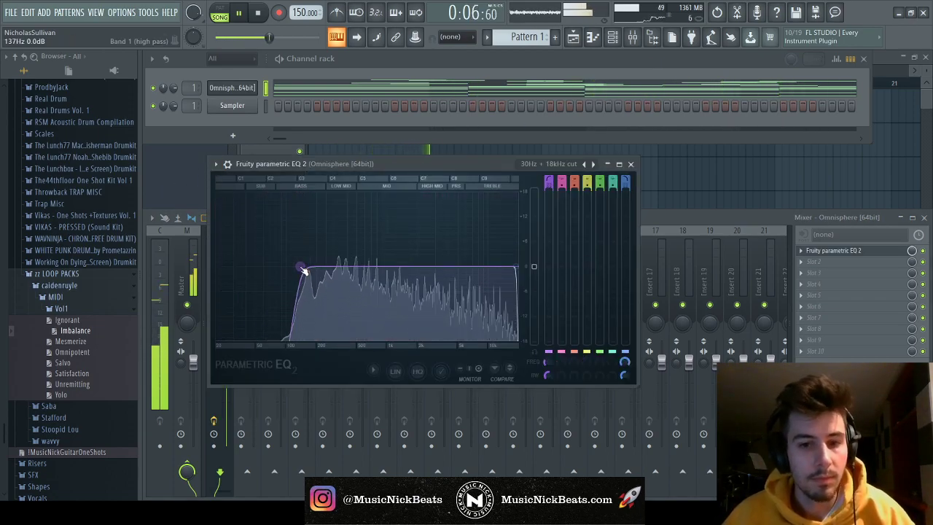
left_click(630, 164)
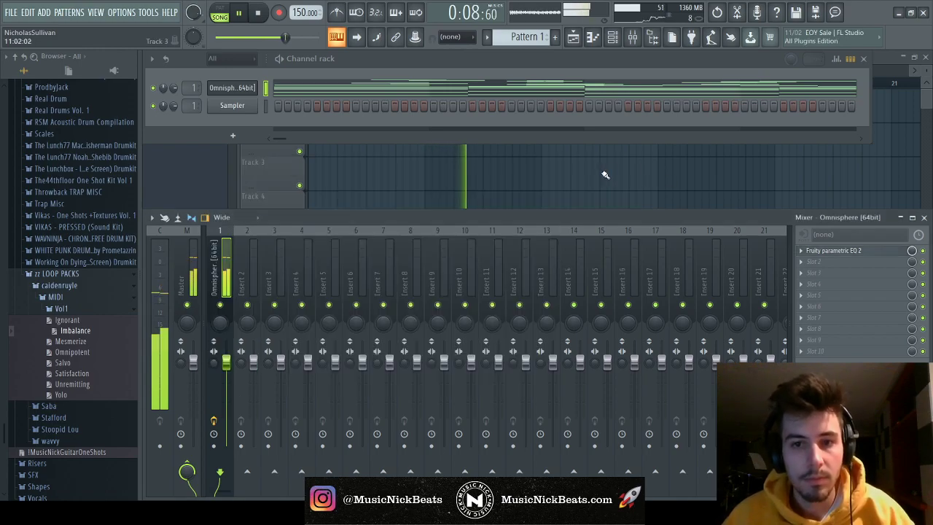
Save the project as Imbalance 150 with the collaborators' names in parentheses, and stop playback in the playlist
key("F5")
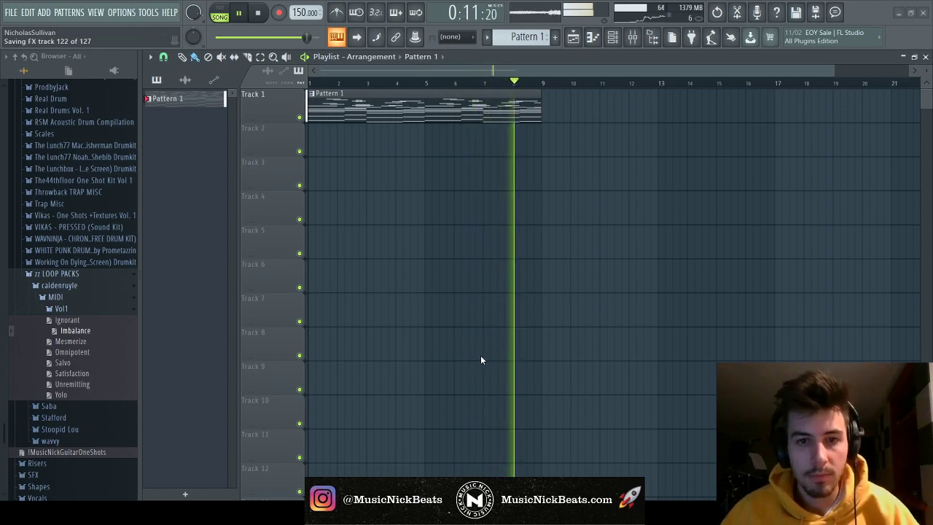
key("space")
scroll(397, 225, "down", 1)
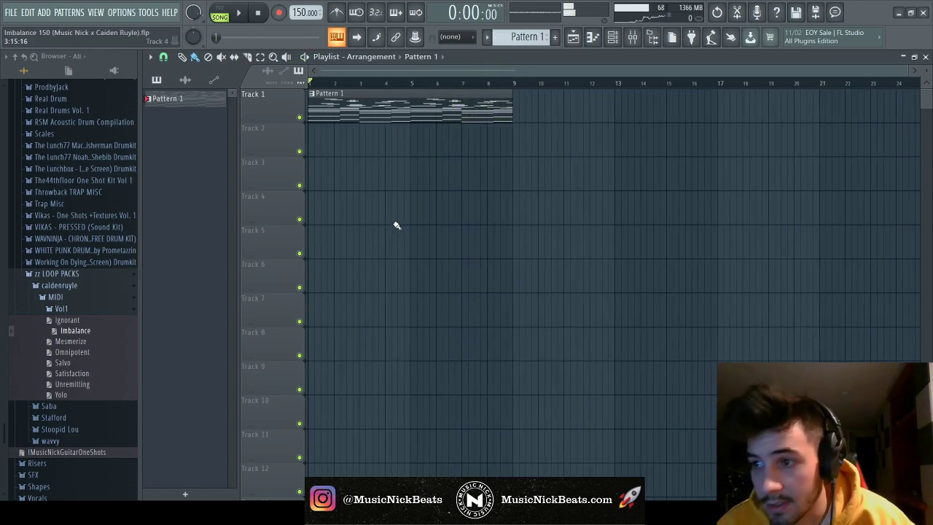
Select the whole arrangement, arm the Omnisphere mixer track for recording and render it to an audio clip on Track 2
key("F6")
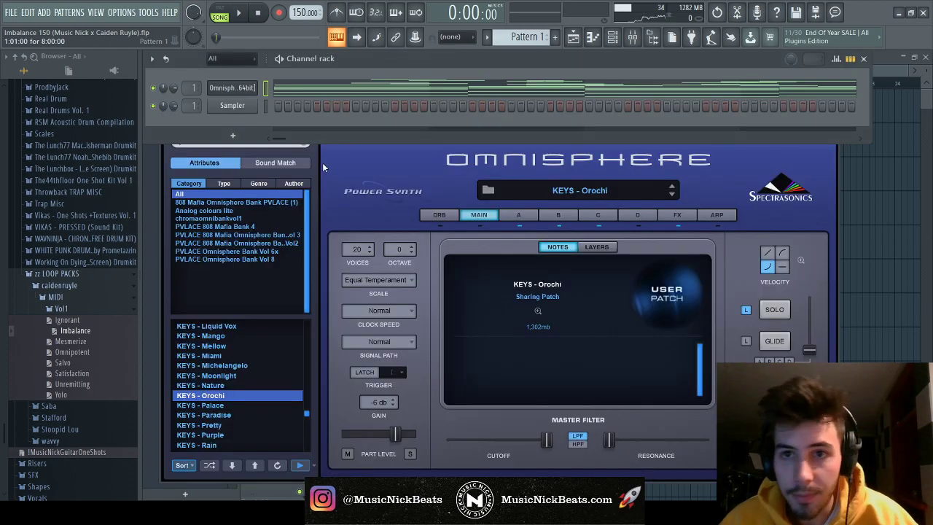
left_click(572, 183)
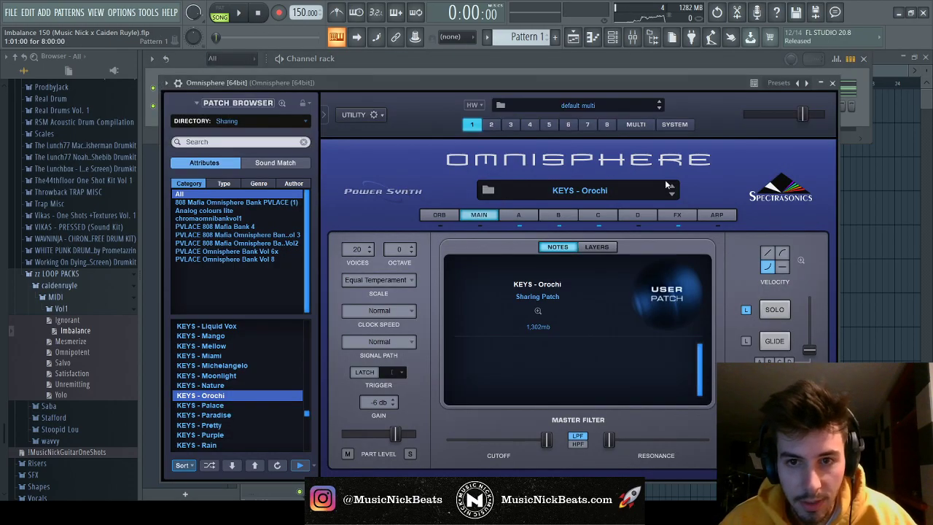
left_click(833, 83)
key("F6")
key("ctrl+a")
key("F6")
key("F9")
left_click(214, 444)
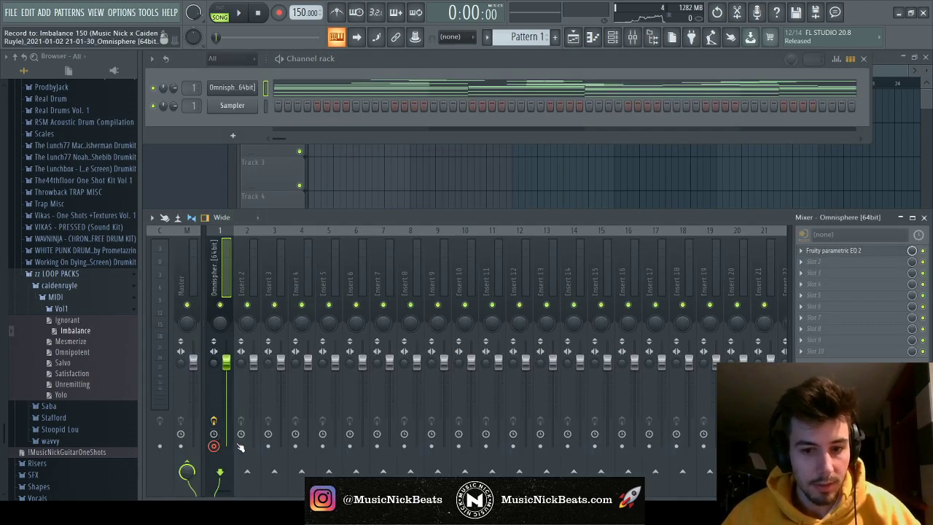
key("Left")
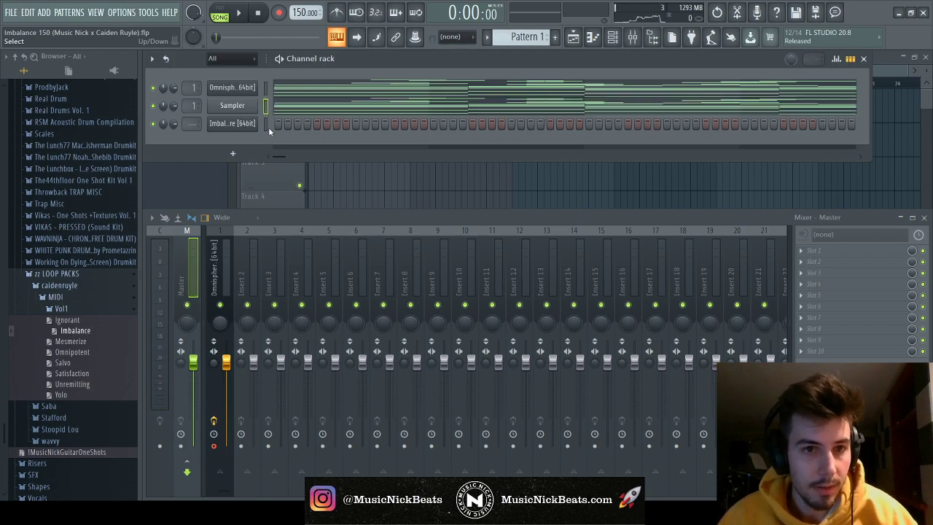
left_click(354, 184)
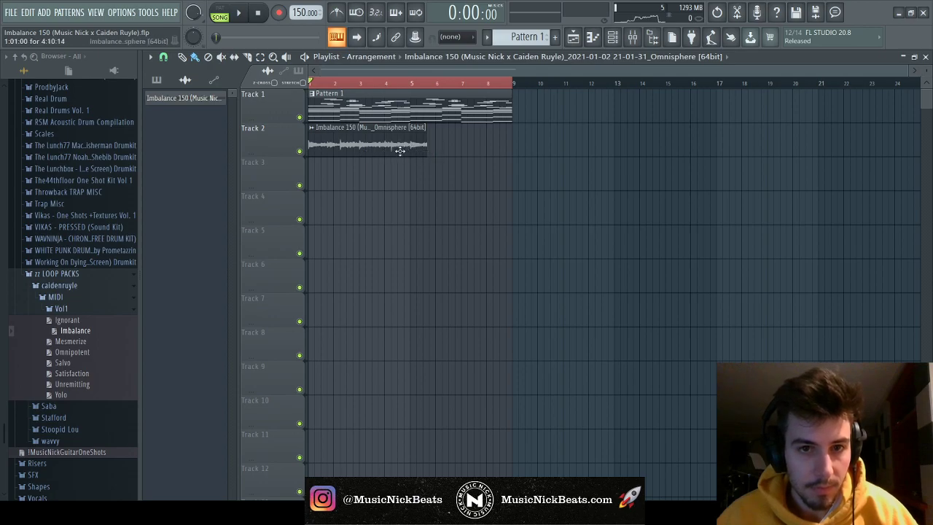
Solo Track 2 and play the rendered Omnisphere clip, jumping to its end in bar 5
scroll(358, 155, "up", 2)
scroll(372, 71, "left", 1)
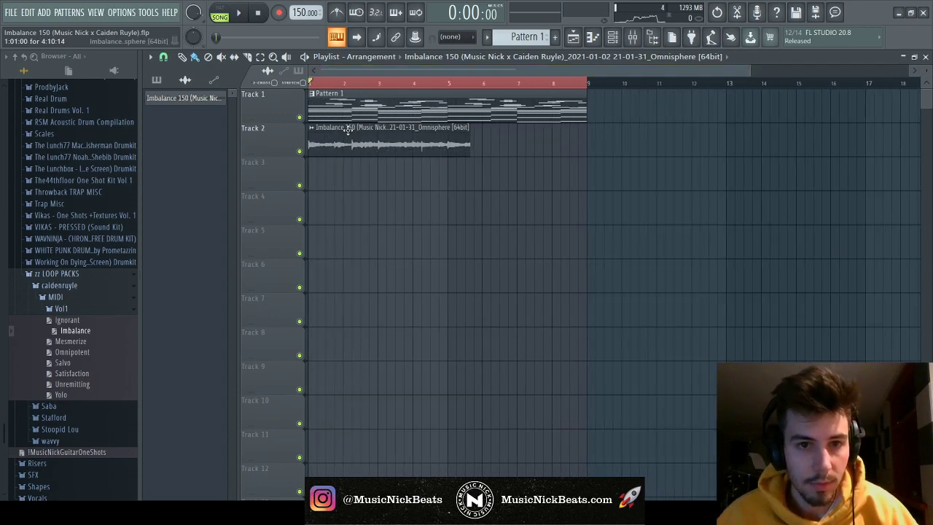
right_click(300, 150)
key("space")
left_click(464, 82)
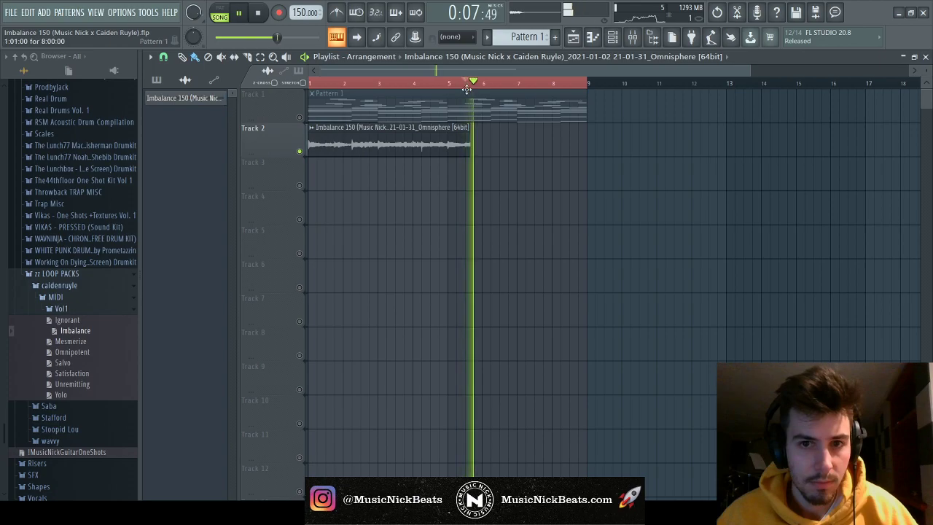
Stop playback, remove the rendered Omnisphere clip from Track 2 and re-enable all playlist tracks
scroll(452, 118, "down", 2)
key("space")
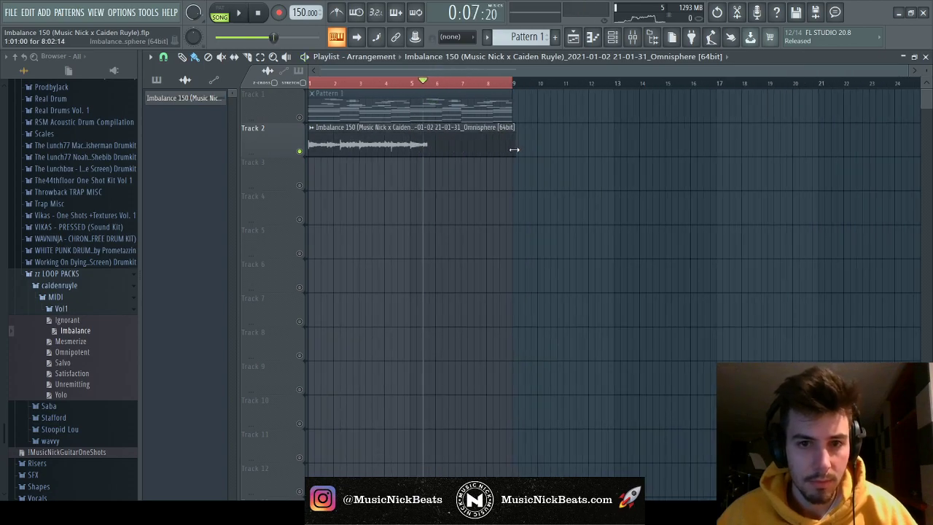
key("F6")
key("F9")
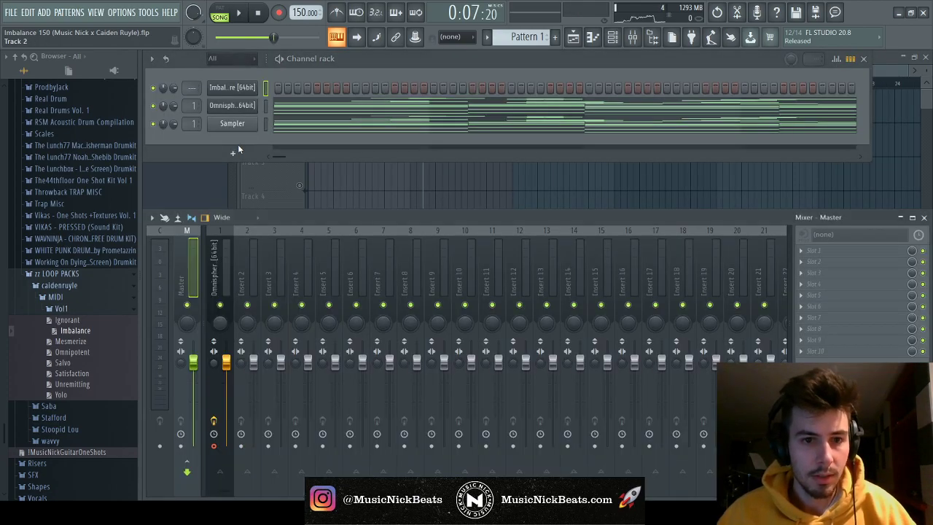
key("F5")
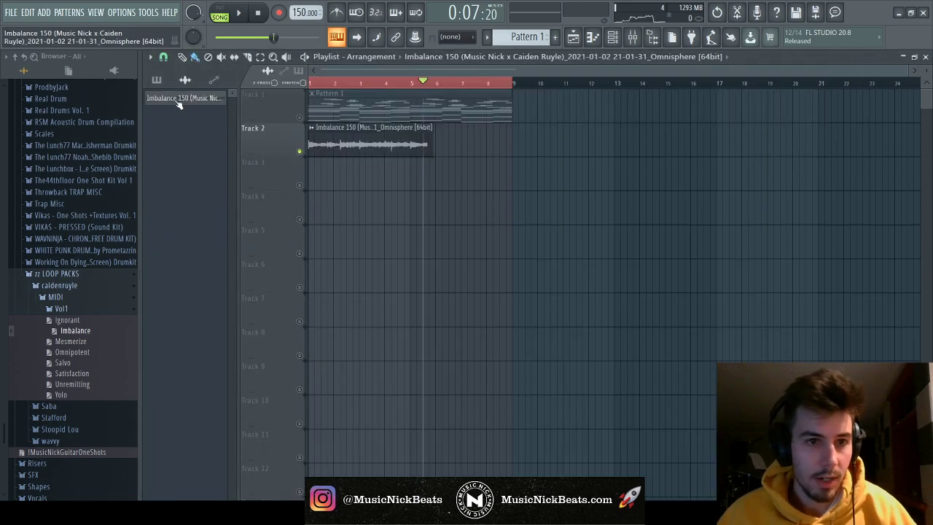
left_click(188, 80)
left_click(192, 82)
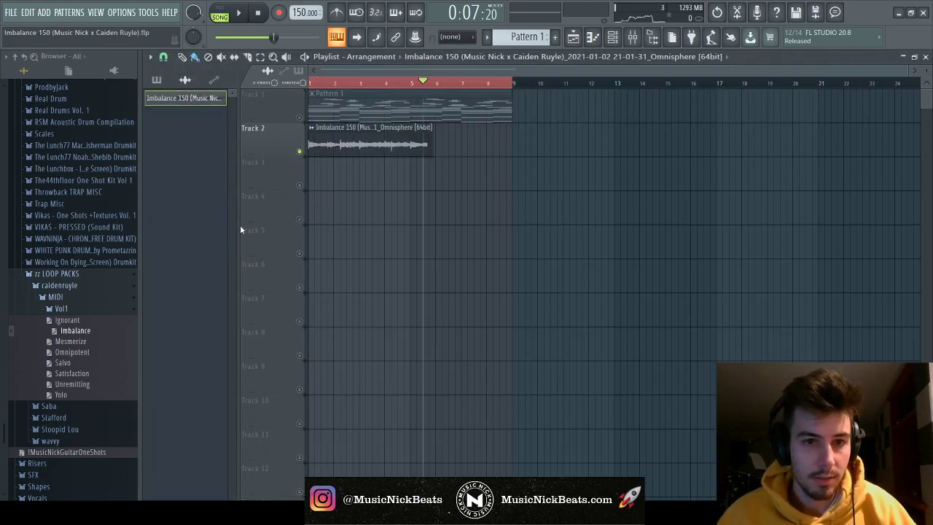
key("ctrl+z")
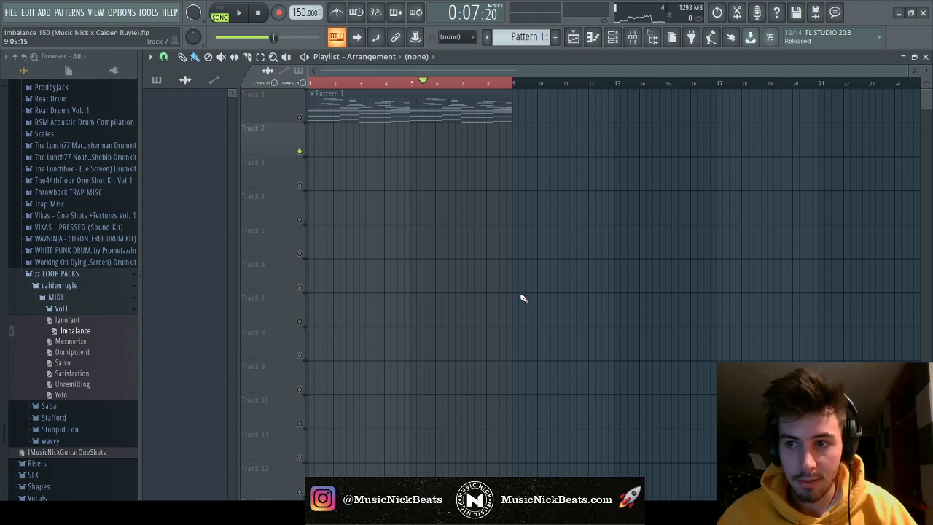
left_click(299, 117)
left_click(261, 12)
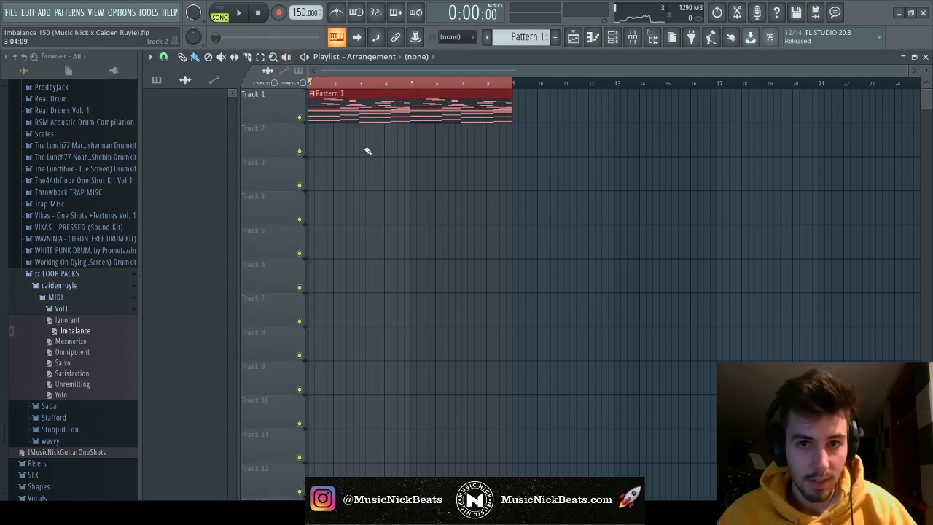
Render the armed Omnisphere mixer track to an audio clip again and return to the playlist
key("F6")
key("F9")
key("Left")
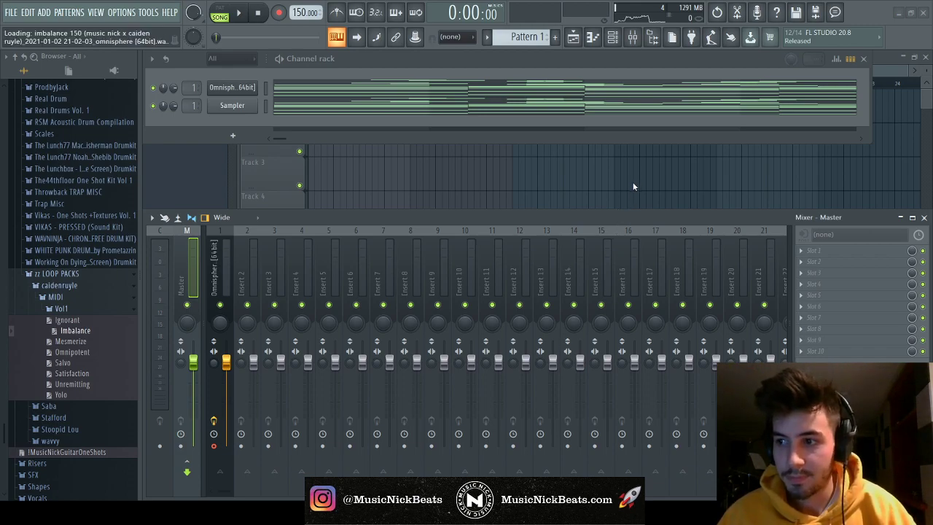
key("F5")
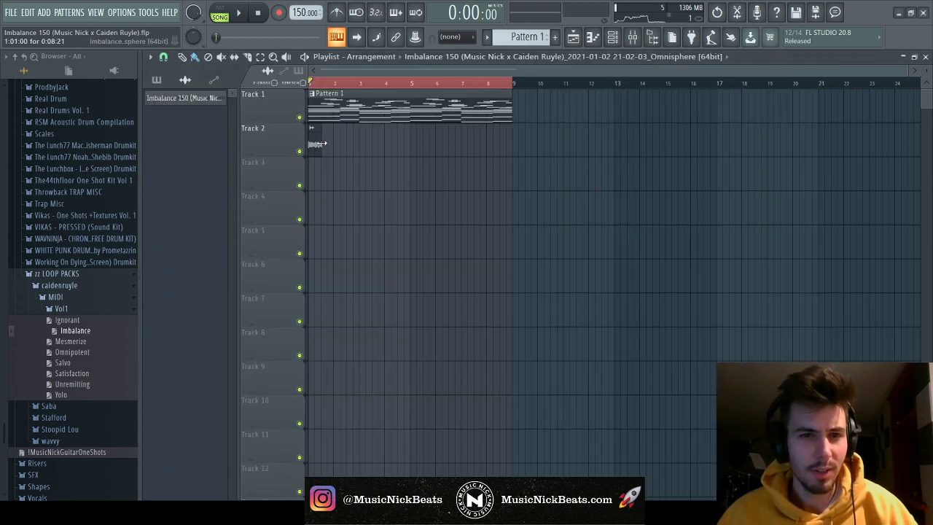
Solo Track 2 to audition the new clip, undo the render and re-enable all playlist tracks
left_click(299, 151, "ctrl")
key("space")
key("space")
key("F6")
key("F6")
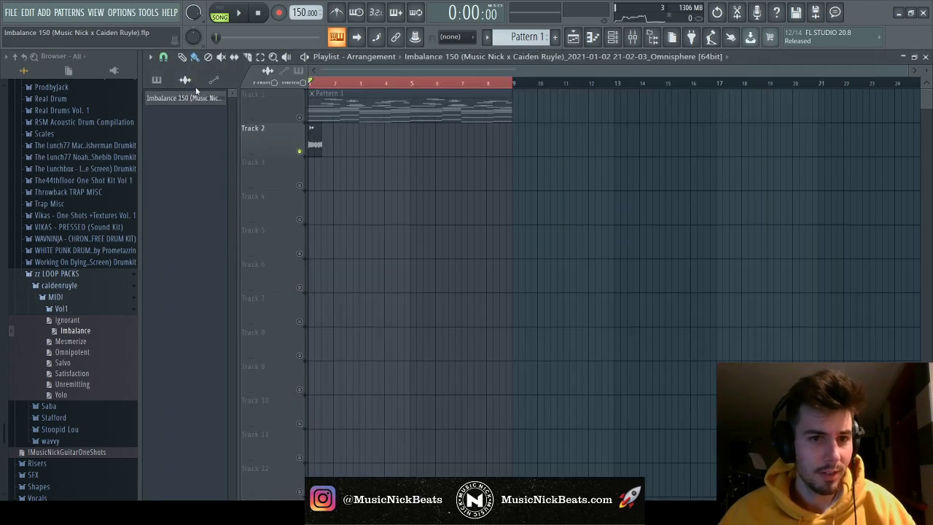
left_click(184, 97)
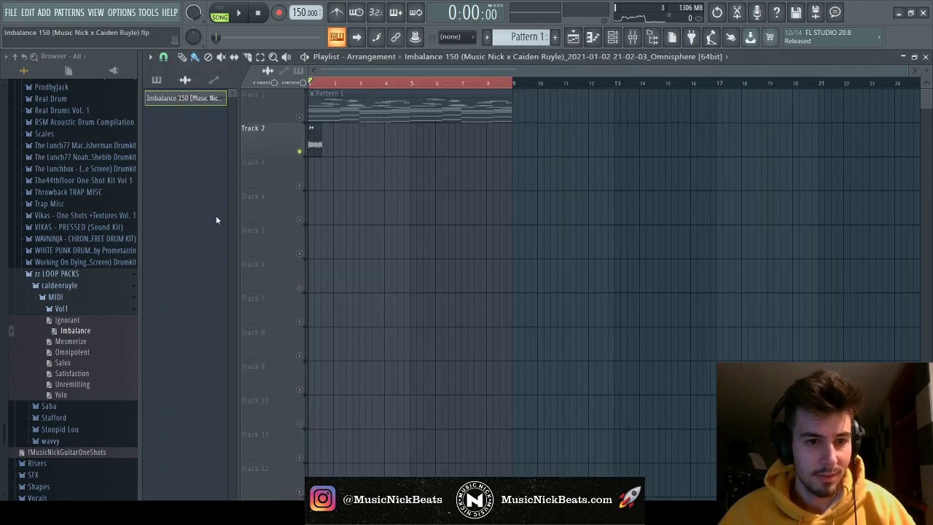
key("ctrl+z")
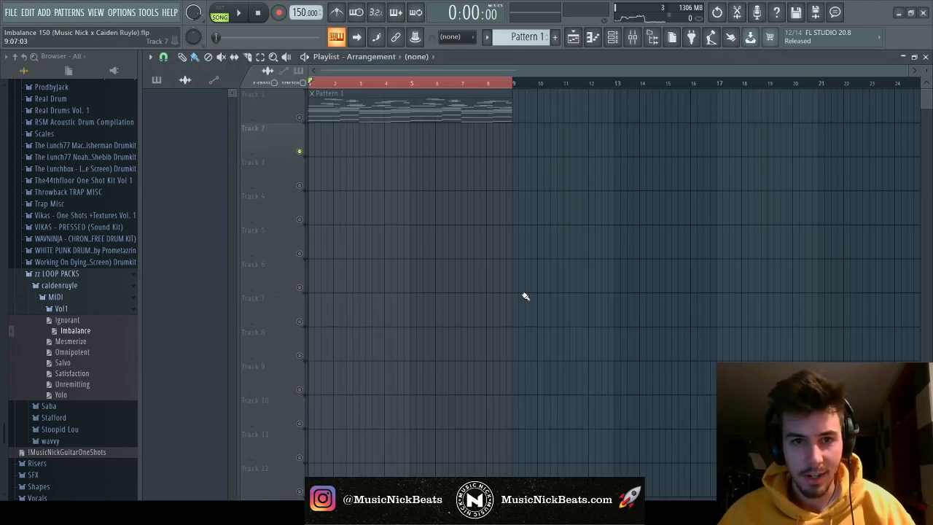
left_click(298, 116)
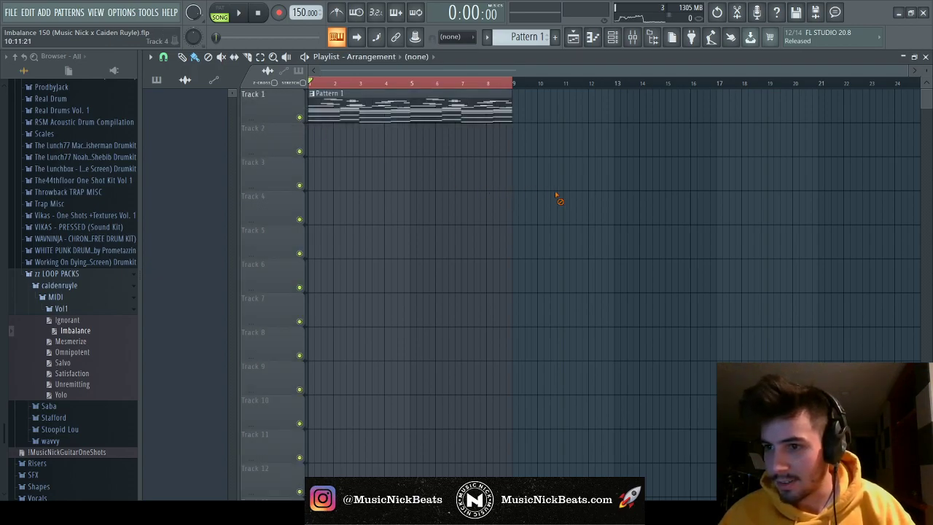
Play the pattern briefly, re-arm the Omnisphere mixer track and try rendering it to audio once more
key("space")
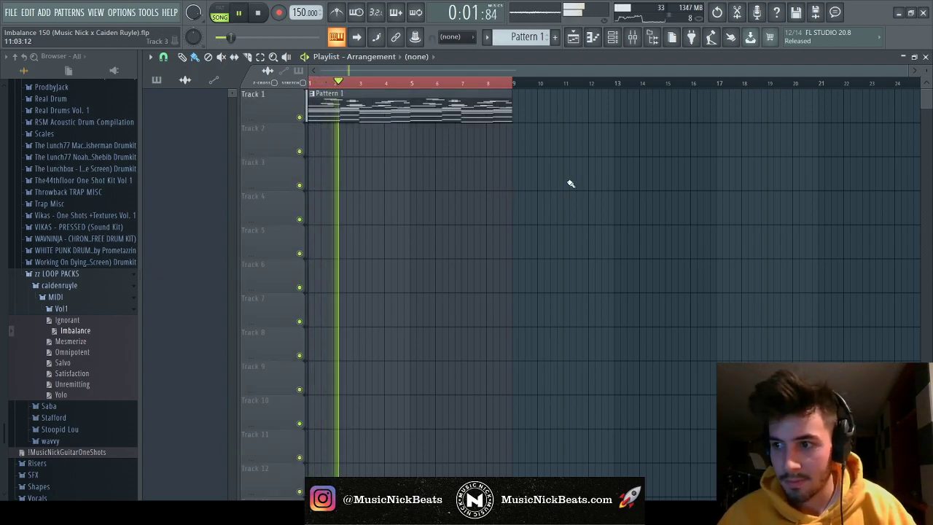
key("space")
key("F6")
key("F9")
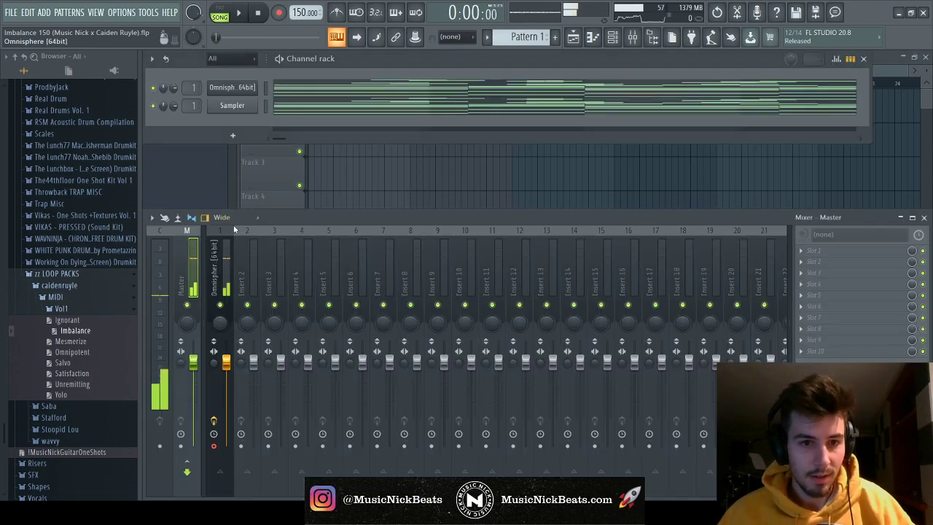
left_click(222, 257)
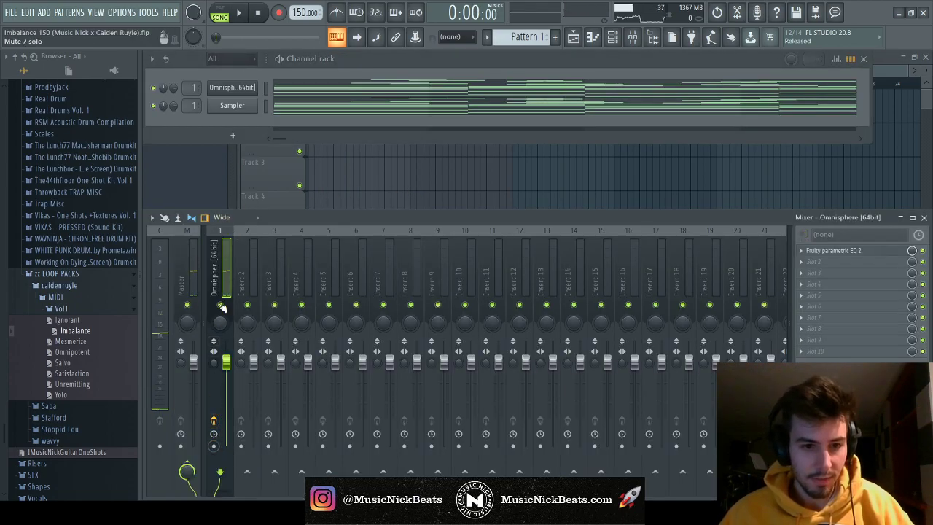
left_click(213, 445)
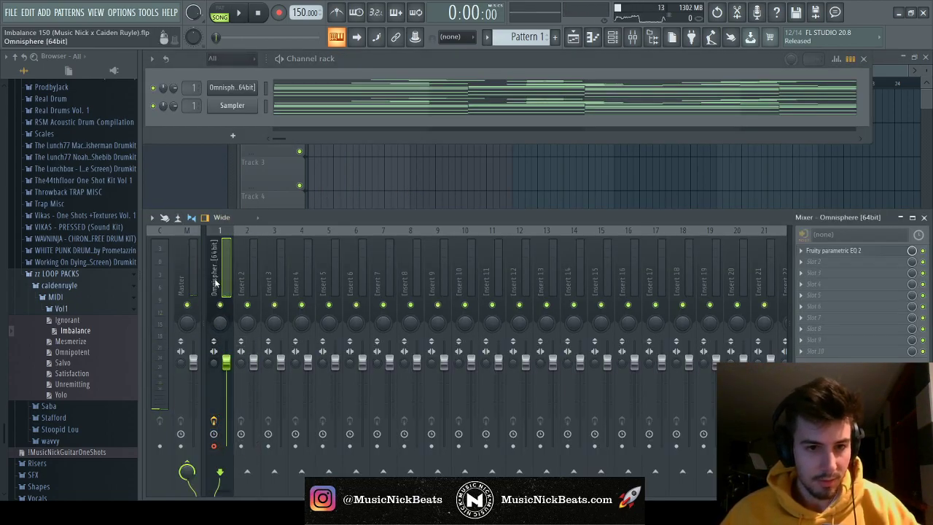
key("F12")
key("F6")
key("F9")
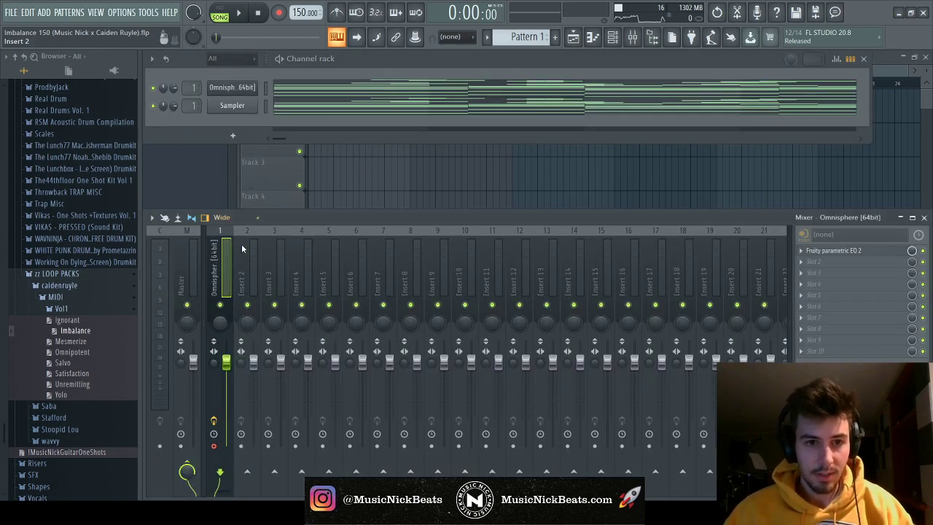
key("Left")
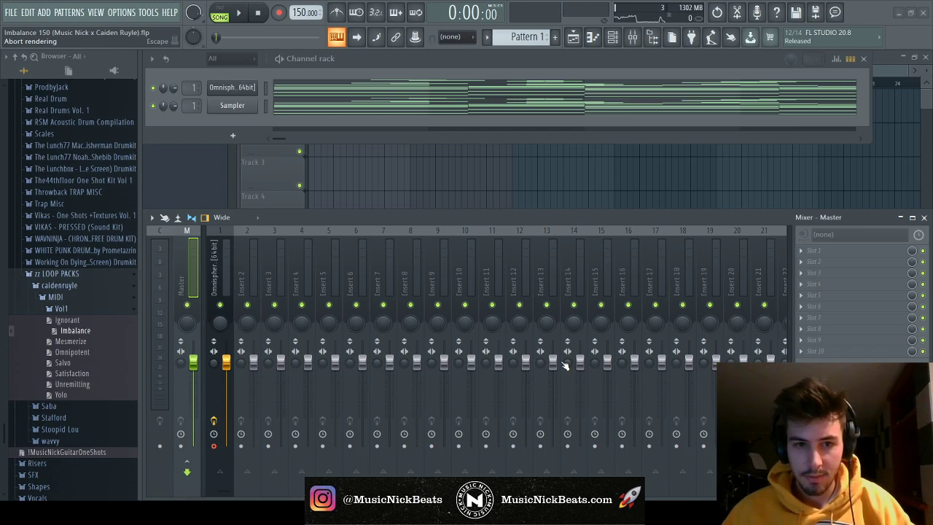
left_click(467, 180)
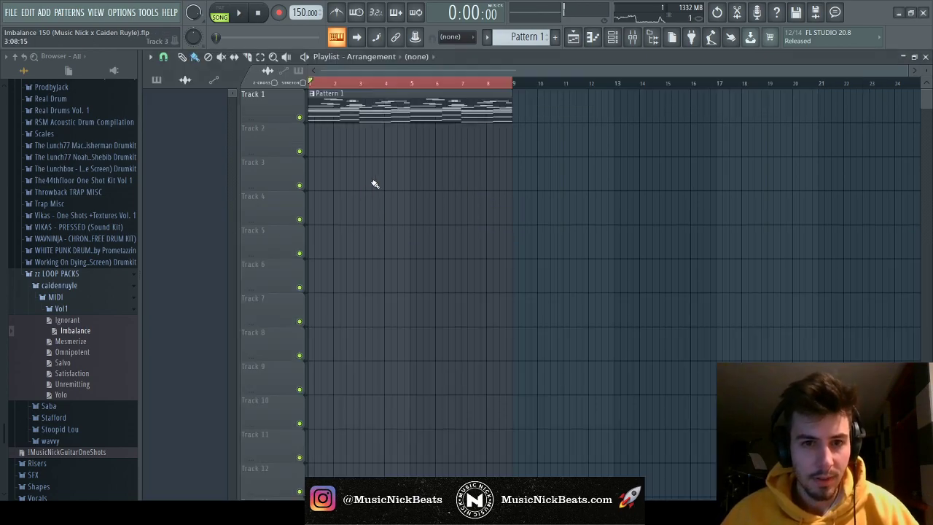
Disarm recording on the Omnisphere mixer track and briefly play the melody through it
key("F6")
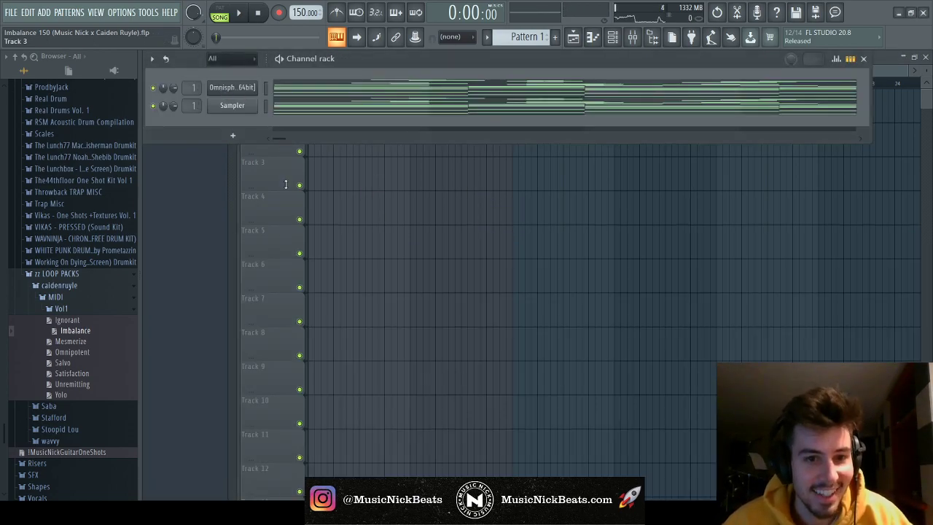
key("F9")
left_click(223, 272)
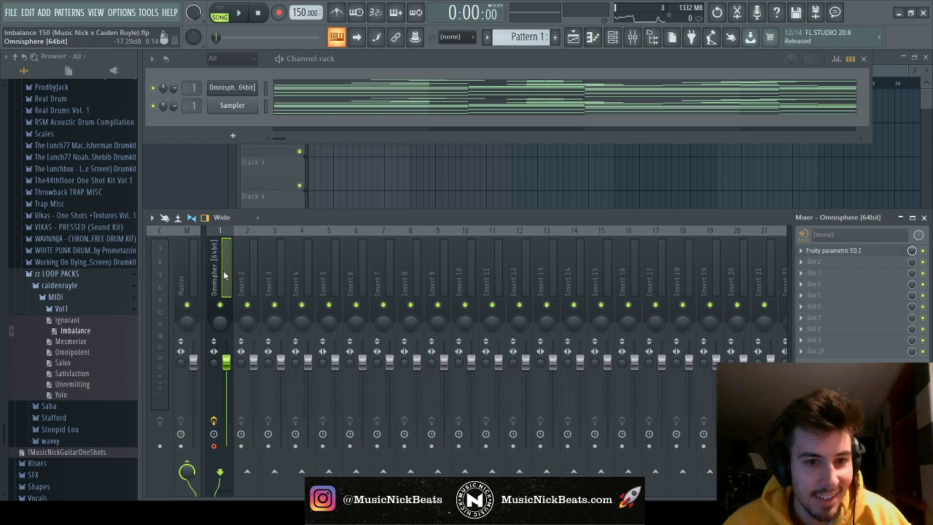
key("space")
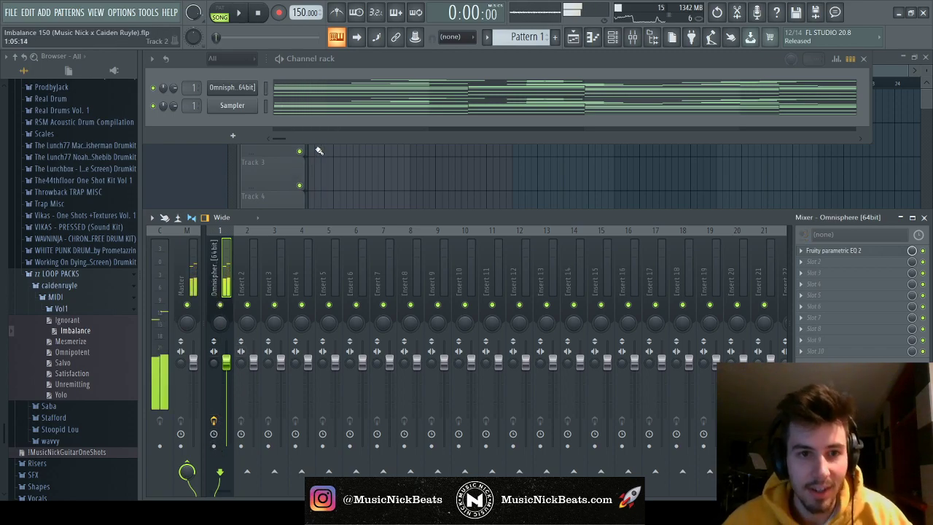
scroll(201, 281, "down", 2)
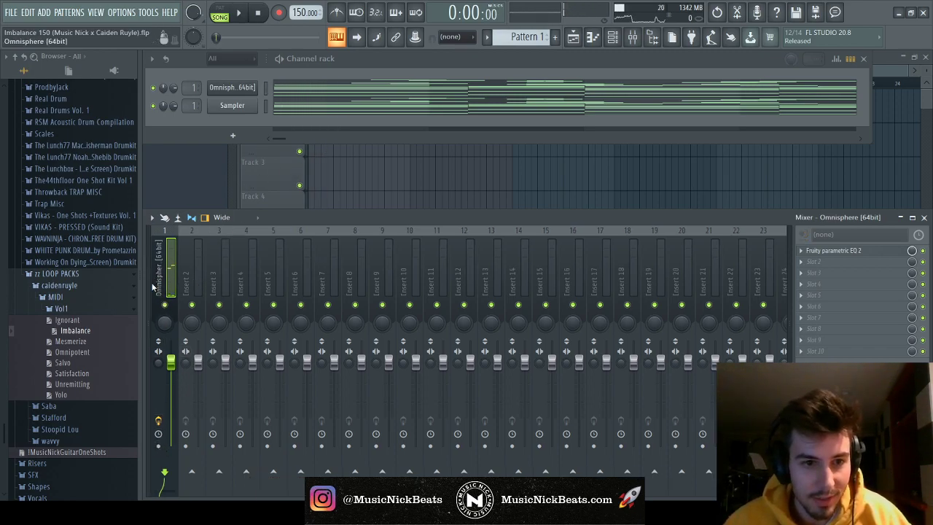
scroll(153, 286, "up", 2)
Load Edison on the Master track, record about 11 seconds of the playing melody, and remove Edison again
left_click(183, 277)
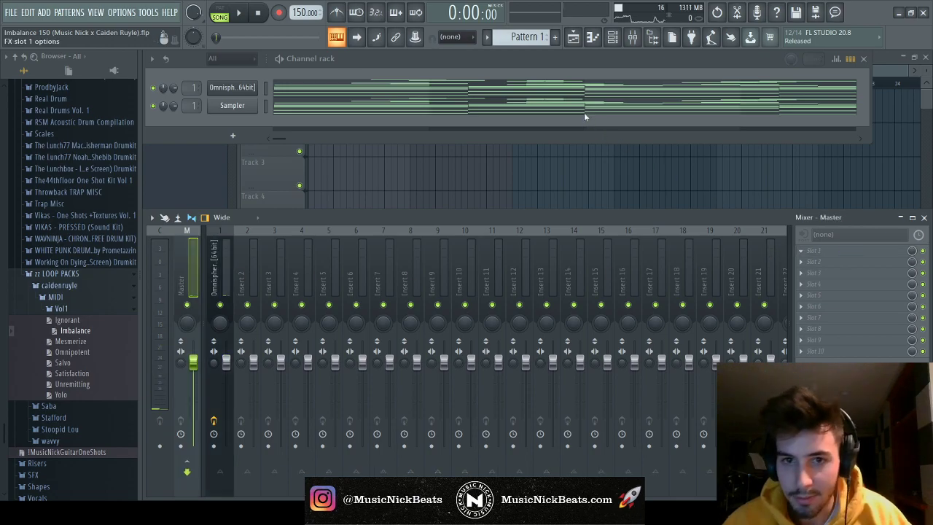
key("ctrl+e")
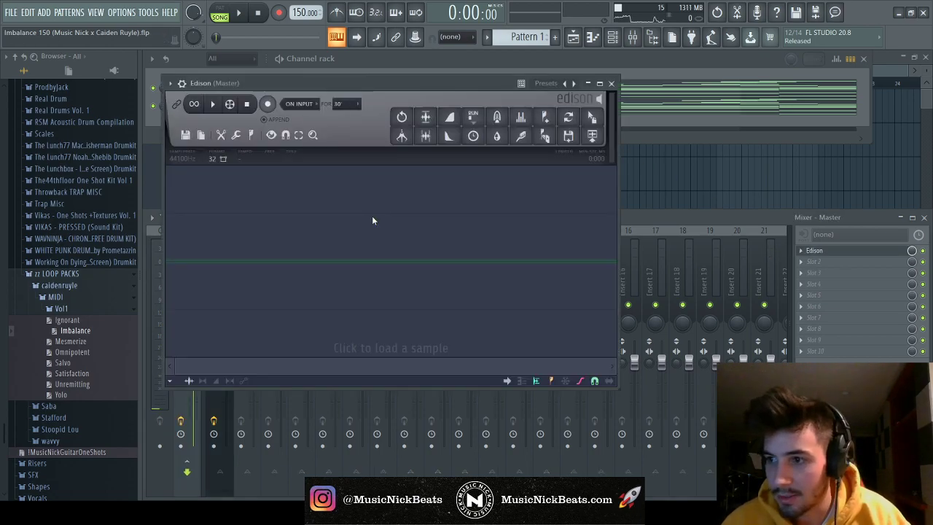
left_click(267, 105)
left_click(239, 14)
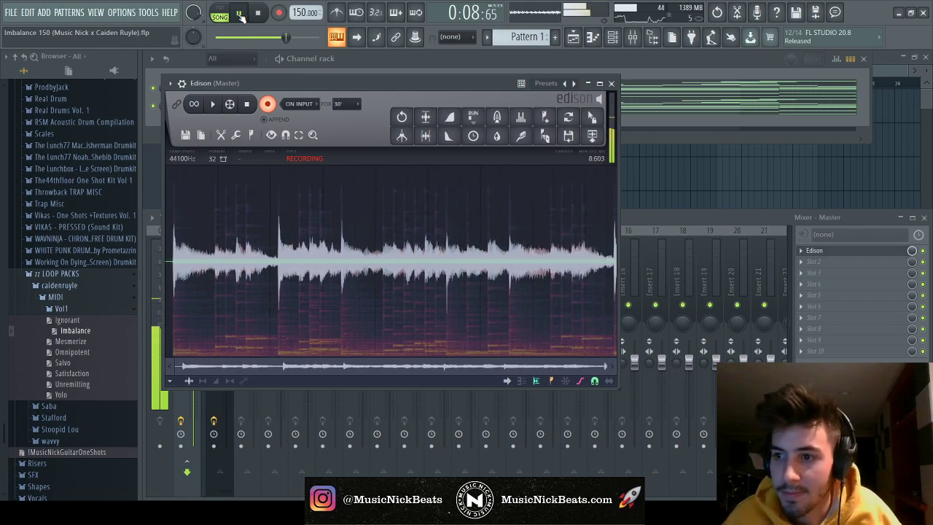
left_click(268, 103)
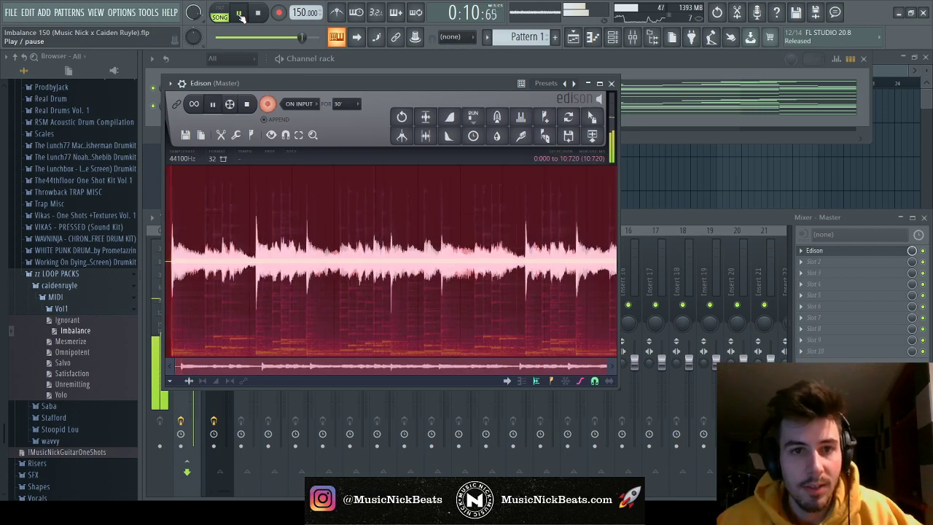
left_click(611, 84)
key("space")
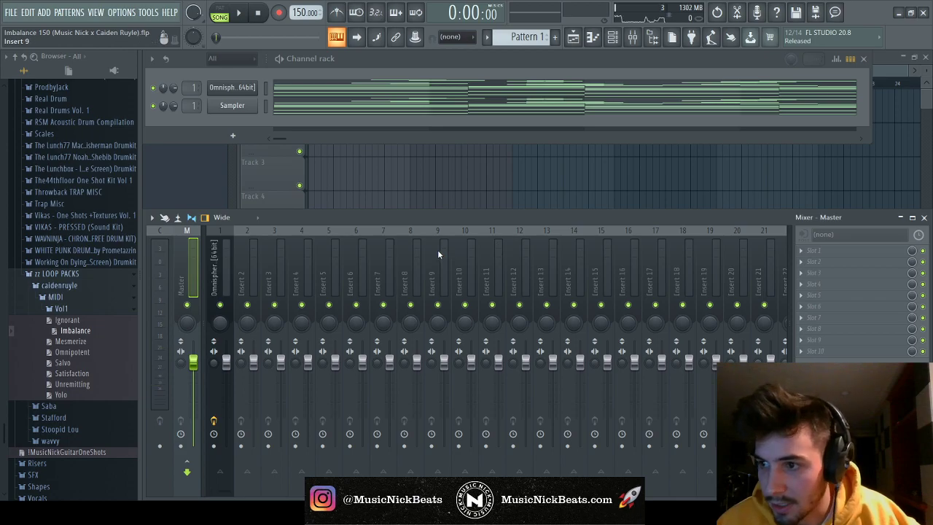
Briefly play the Omnisphere melody, collapse the LOOP PACKS browser folder and add an Arcade instrument channel
left_click(219, 269)
key("space")
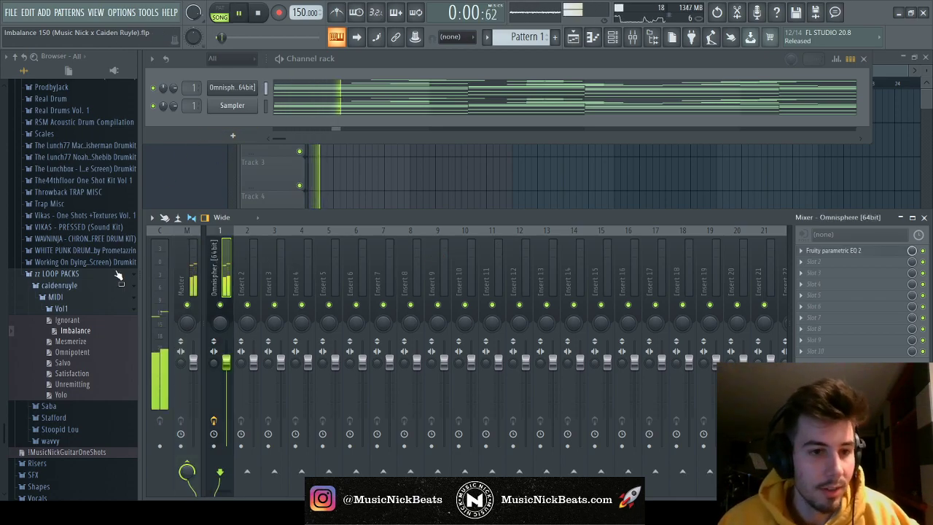
left_click(60, 273)
key("space")
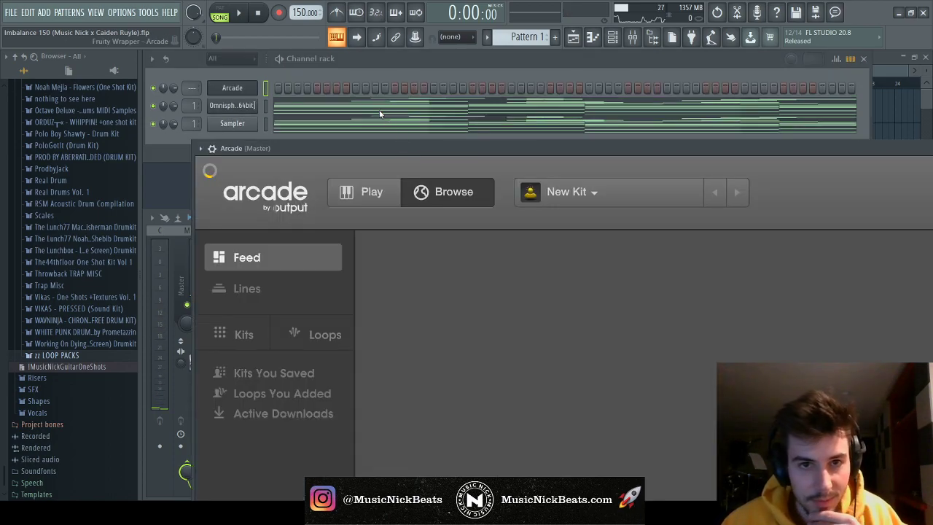
Reposition and shrink the Arcade plugin window so its whole interface fits on screen
left_click(379, 113)
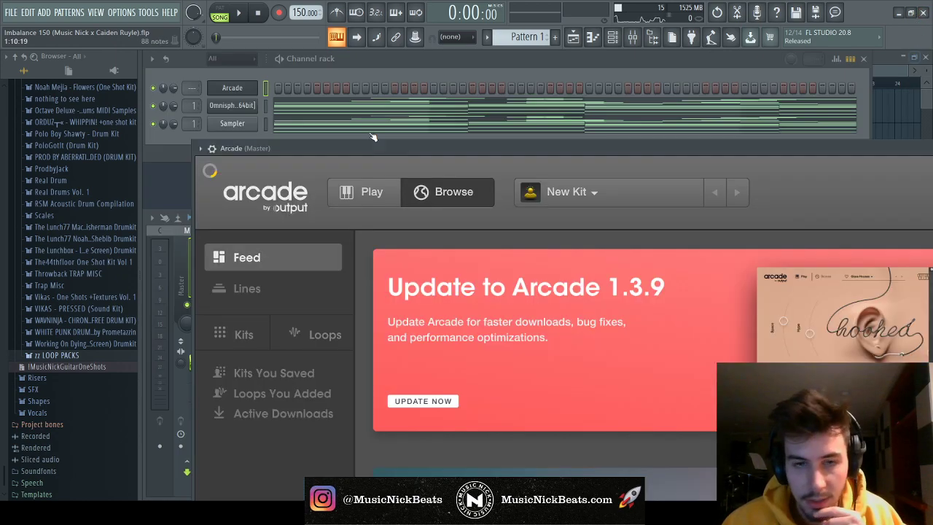
left_click(925, 56)
left_click_drag(340, 142, 318, 104)
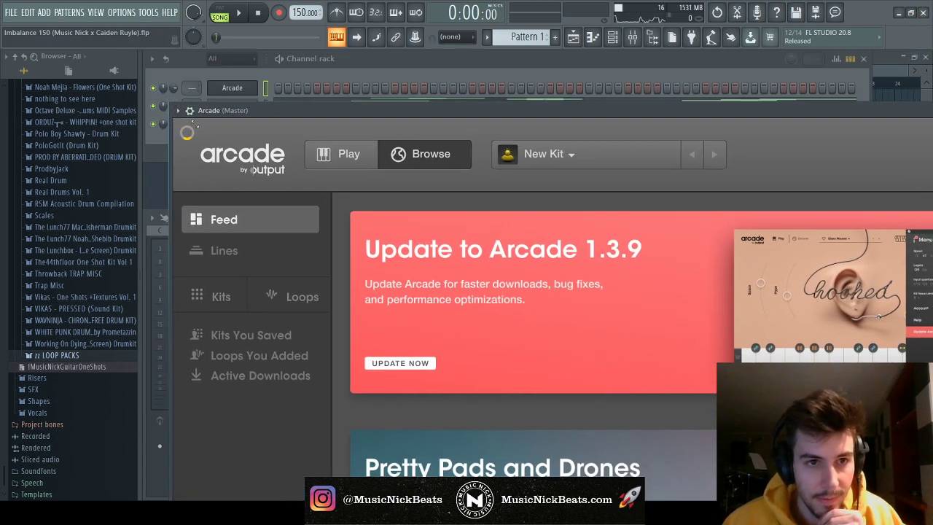
left_click_drag(215, 109, 578, 372)
left_click_drag(644, 379, 322, 99)
Set Arcade's session key to E minor, browse its lines, and load the Willpower kit from Hooked
left_click(683, 124)
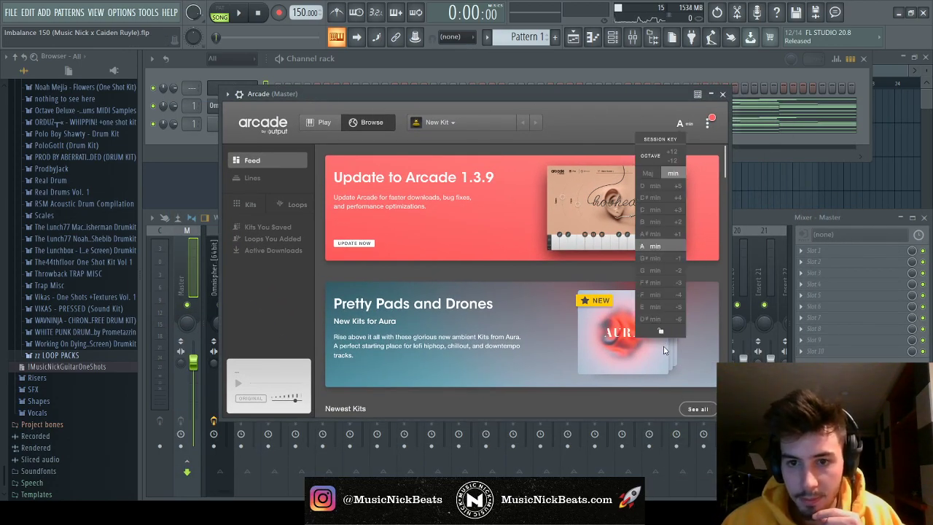
left_click(659, 314)
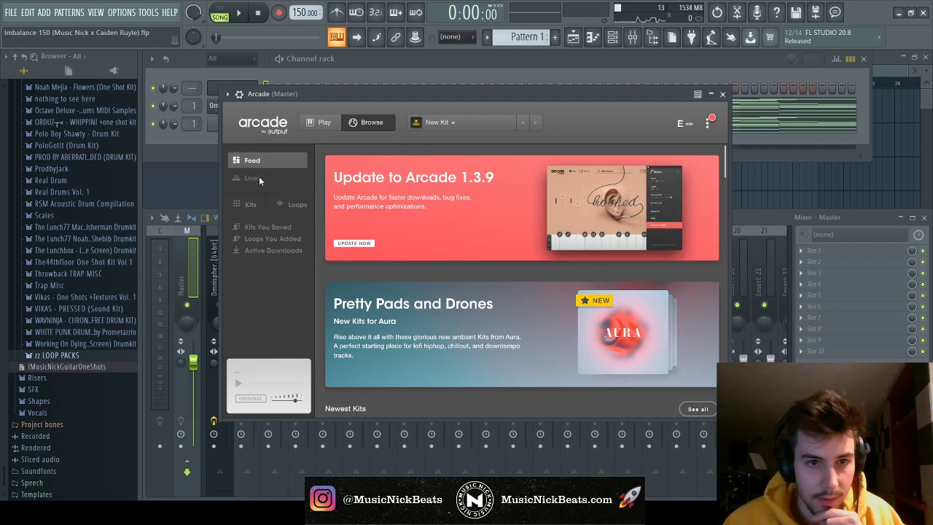
left_click(259, 176)
scroll(467, 296, "down", 15)
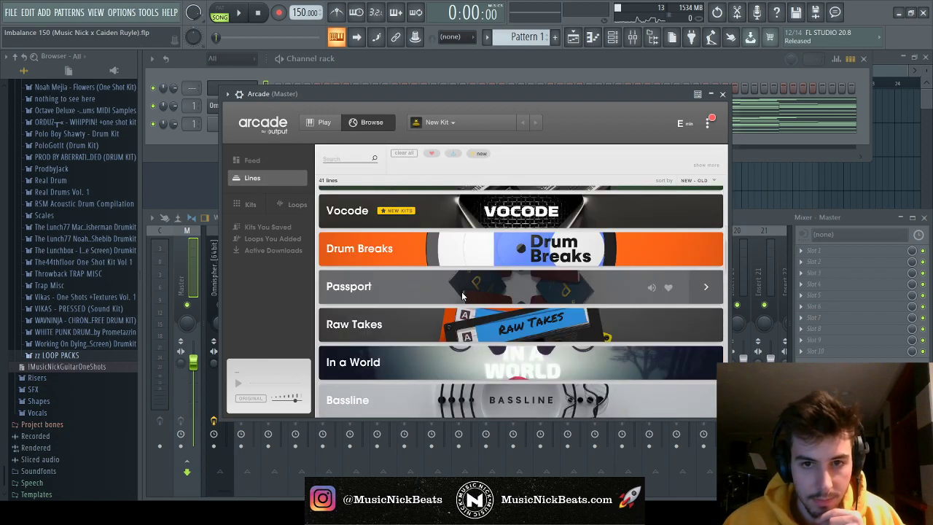
scroll(461, 292, "up", 7)
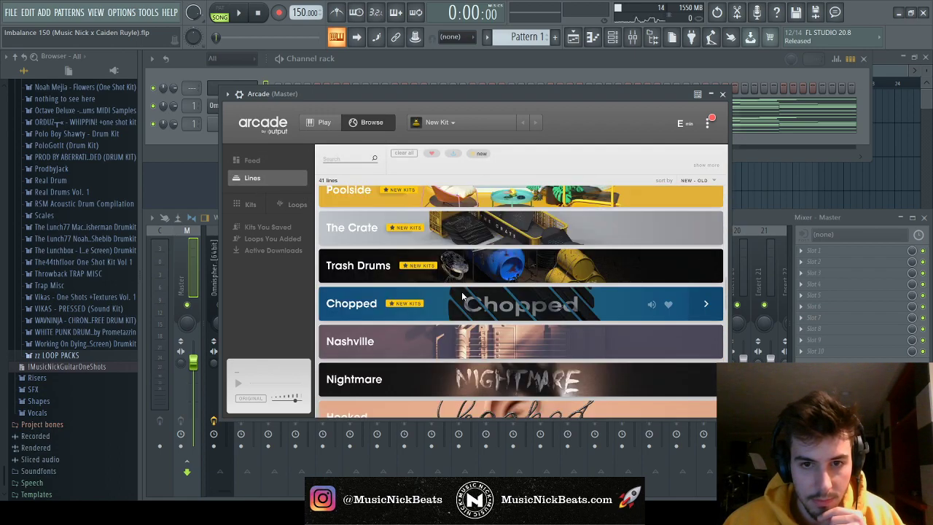
scroll(461, 292, "down", 5)
scroll(461, 292, "down", 3)
scroll(461, 292, "up", 3)
left_click(461, 291)
scroll(649, 346, "down", 3)
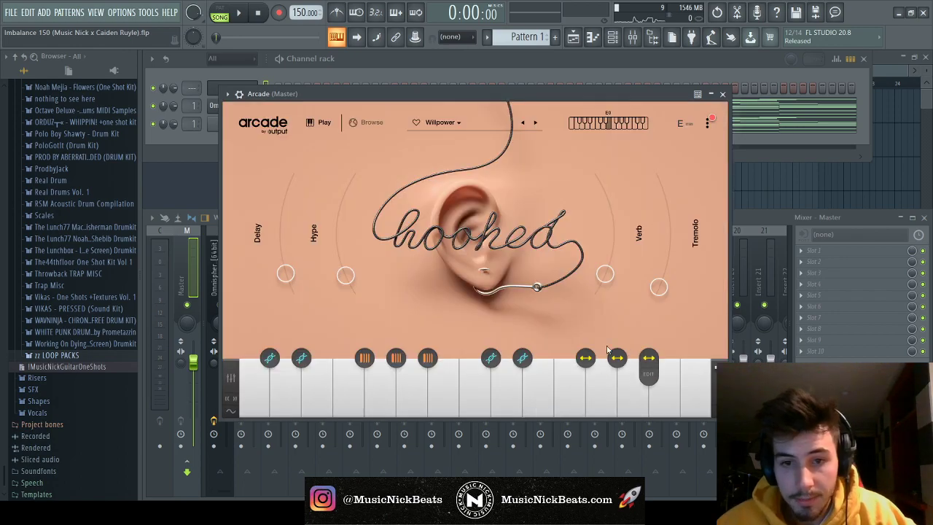
Play the song and audition individual loops of the Willpower kit over the melody
key("space")
left_click(537, 394)
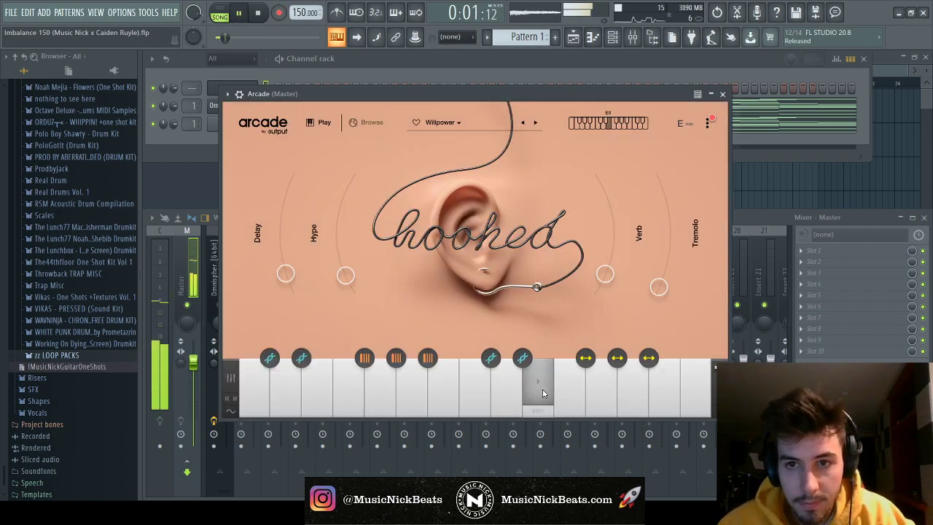
left_click(519, 379)
left_click(506, 387)
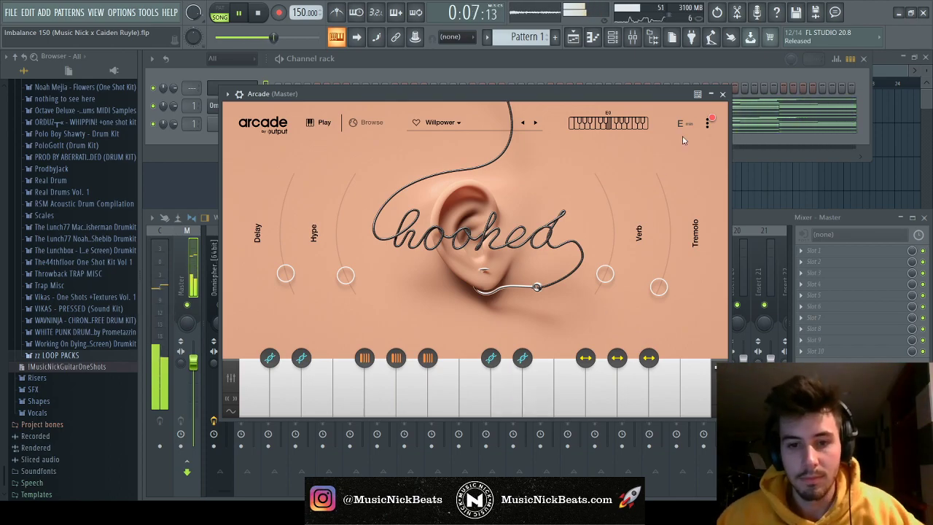
Stop playback, close Arcade, and route its channel to mixer track 2 with the fader lowered
left_click(722, 94)
key("space")
left_click(251, 374)
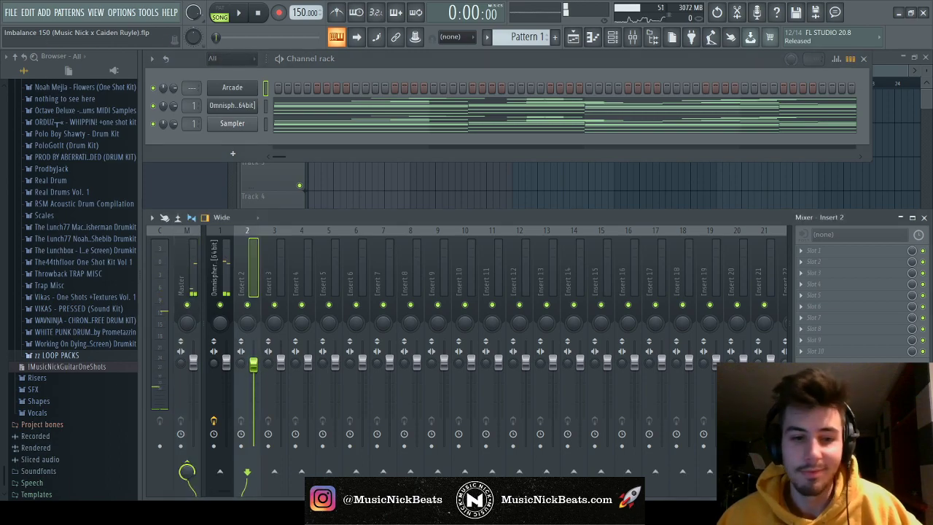
key("ctrl+l")
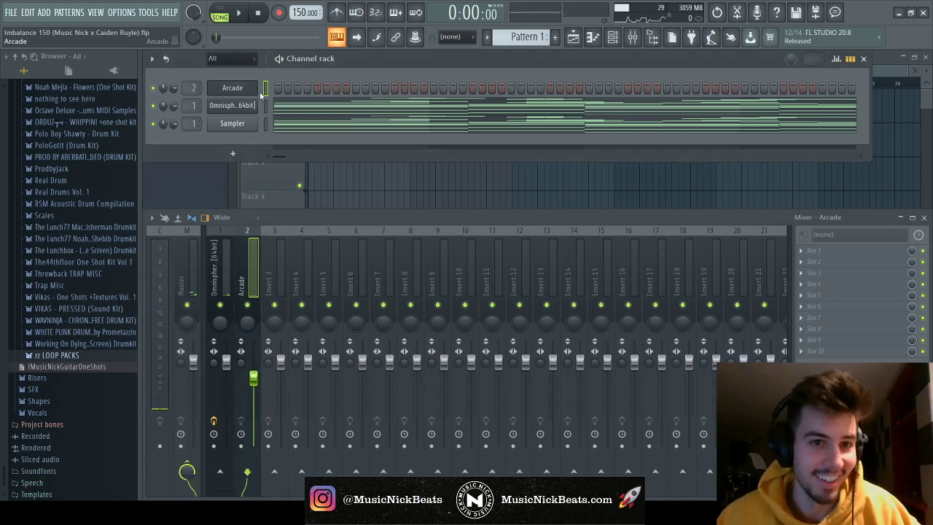
Draw a one-bar D5 note at the start of Arcade's piano roll and preview it with the song
key("F7")
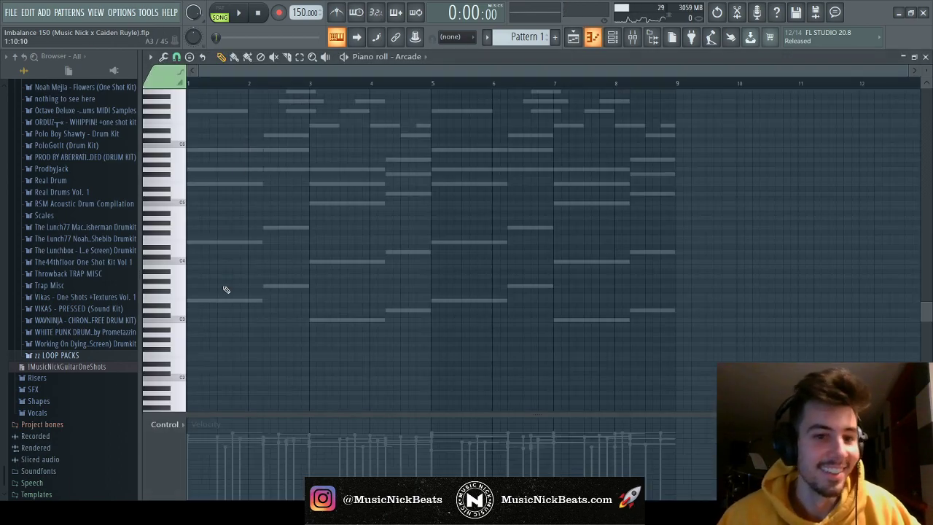
left_click(190, 194)
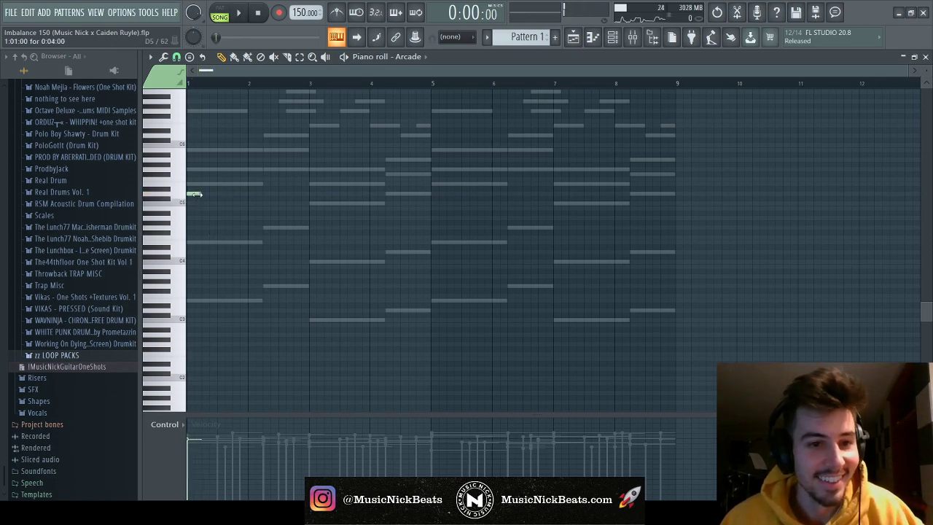
left_click_drag(193, 194, 247, 194)
key("space")
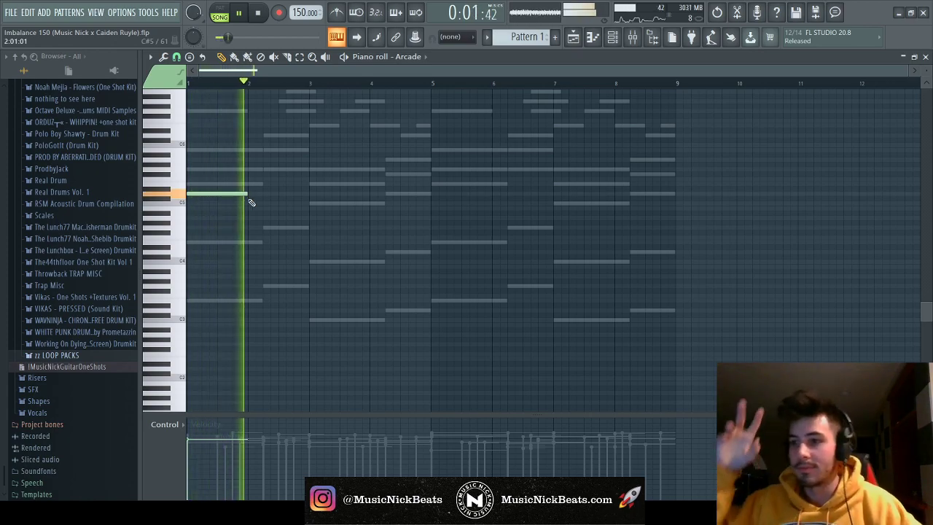
key("space")
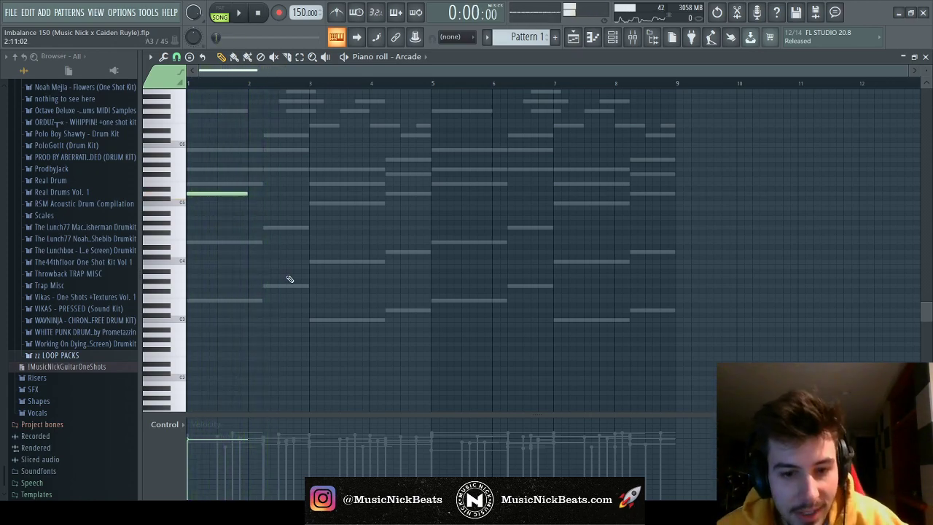
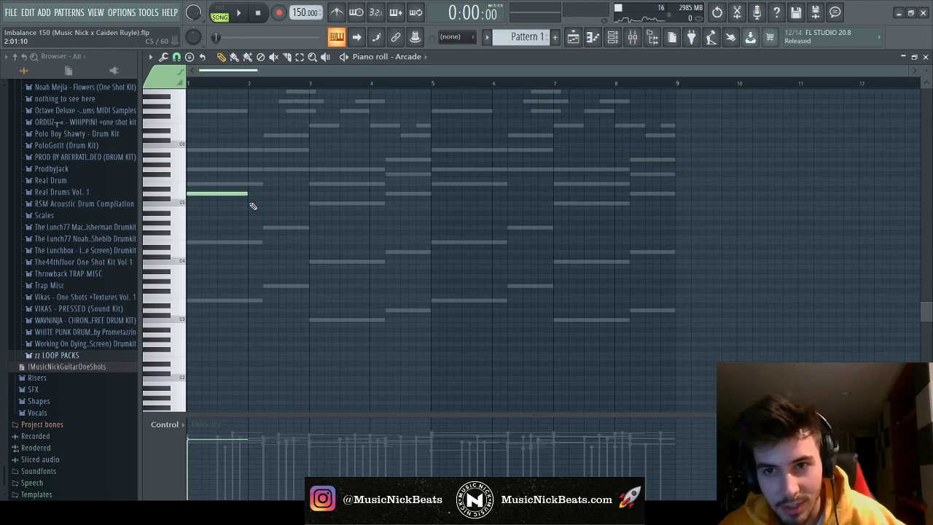
Extend the D5 note to three bars and add a one-bar F5 note at bar 4
left_click_drag(257, 197, 310, 196)
key("space")
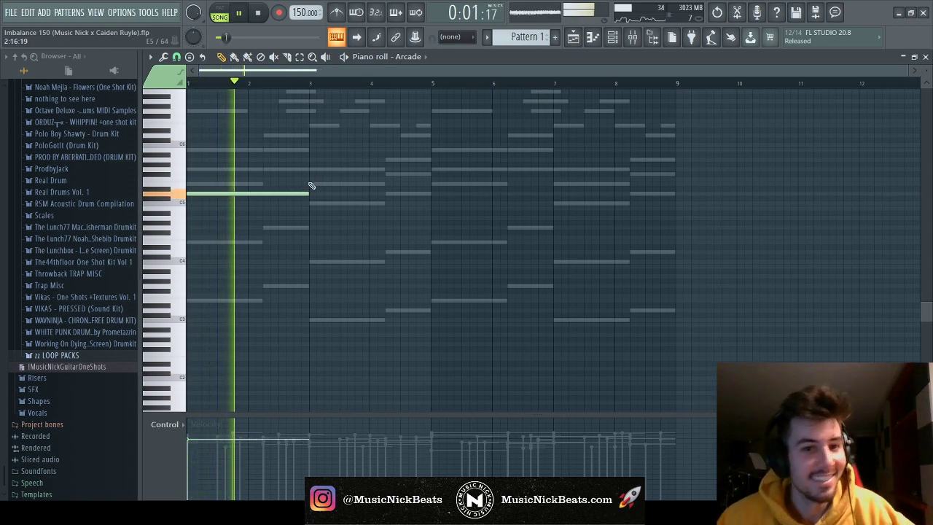
left_click_drag(309, 194, 368, 205)
key("space")
left_click(372, 180)
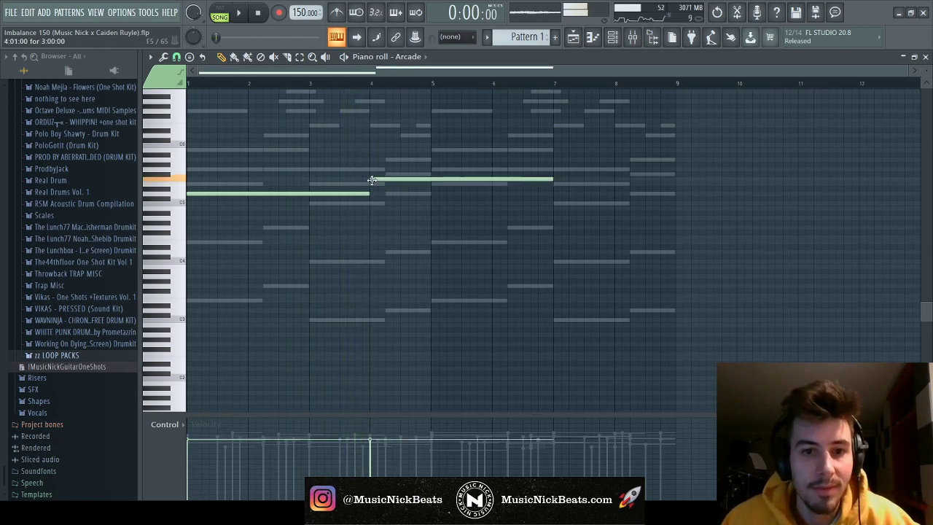
key("space")
left_click_drag(551, 180, 430, 184)
Duplicate both Arcade notes into bars 5 to 8, listen to the result, and close the piano roll
key("ctrl+a")
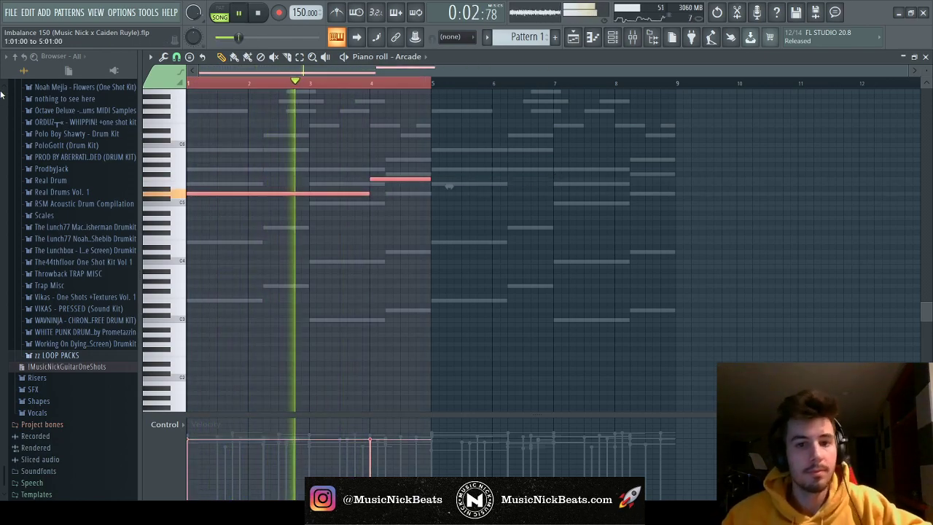
key("ctrl+b")
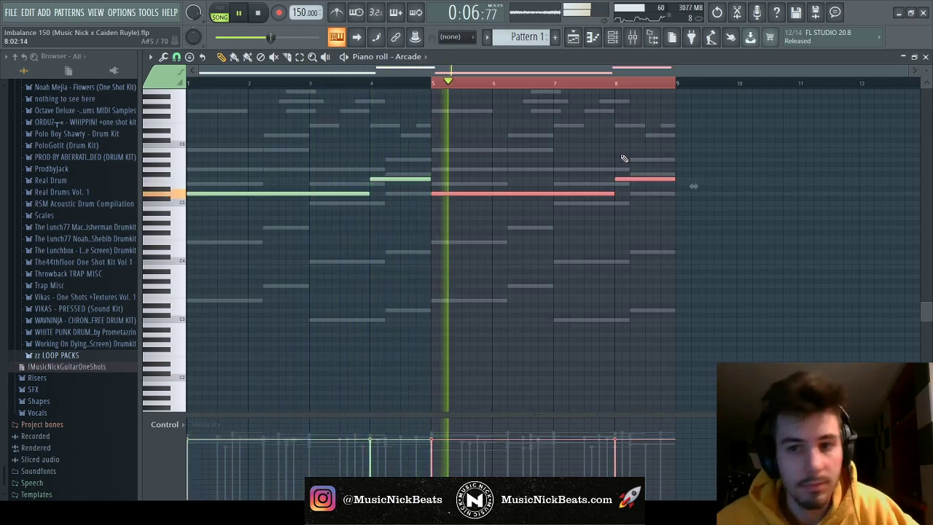
left_click(733, 183)
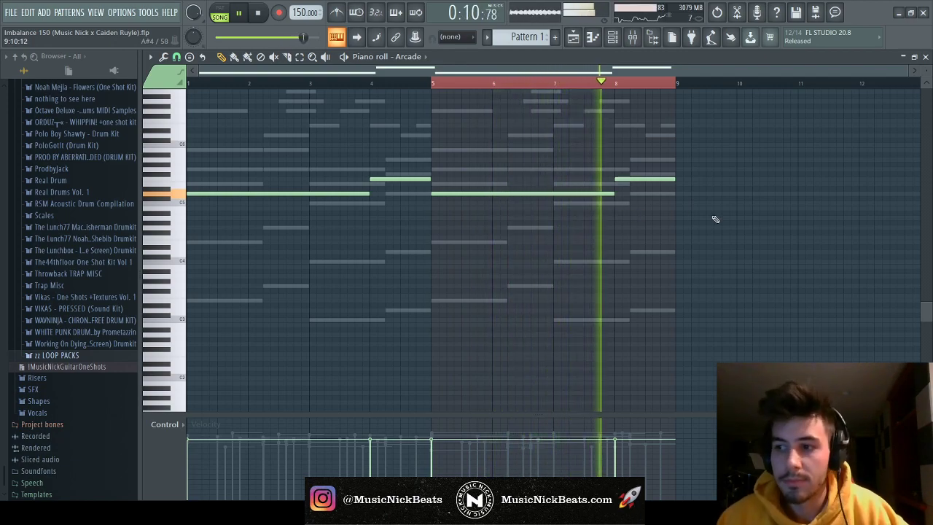
key("space")
left_click(924, 57)
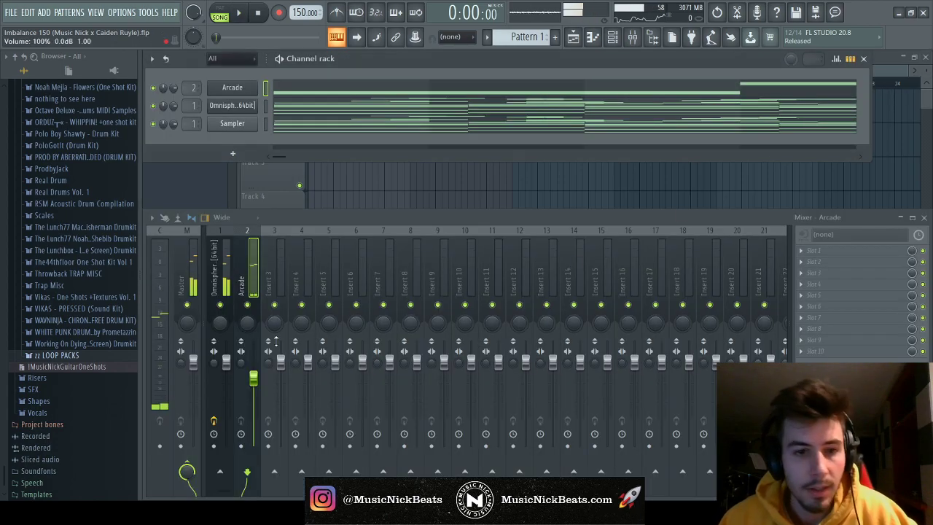
left_click(230, 364)
left_click(327, 193)
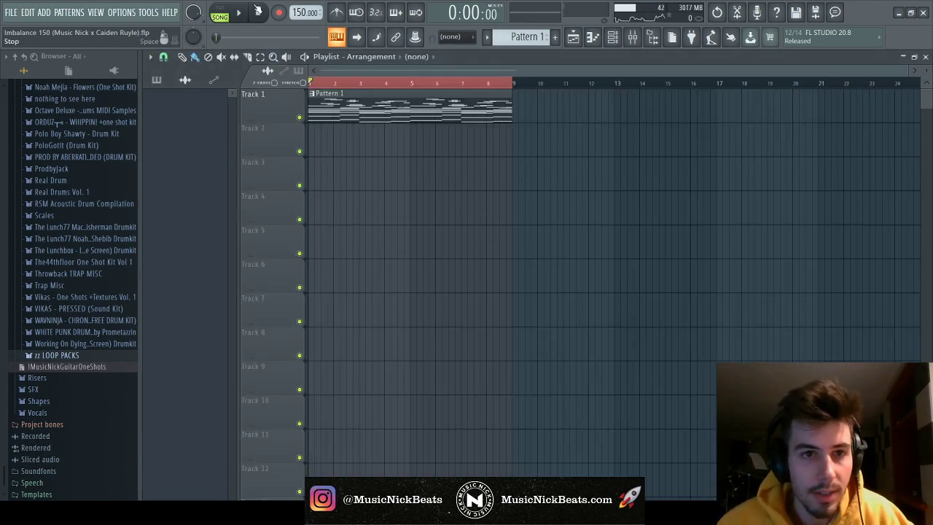
key("F6")
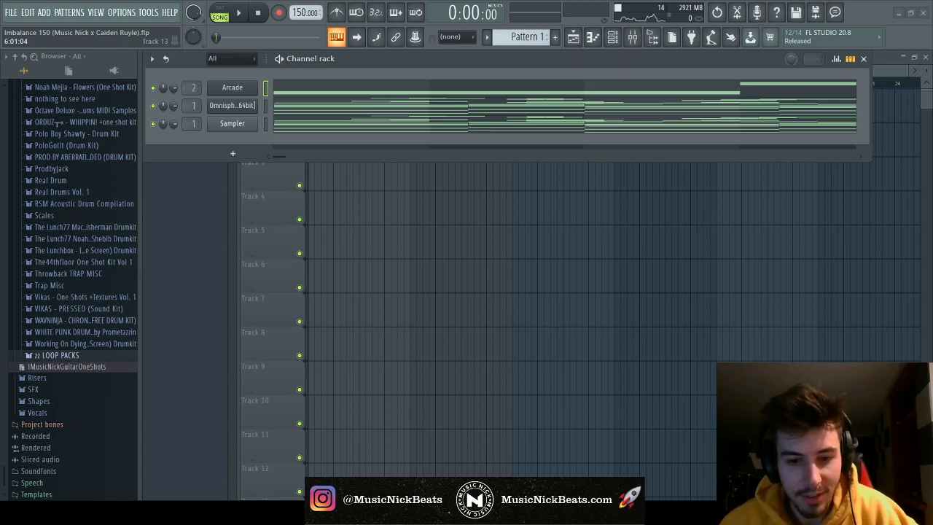
key("F6")
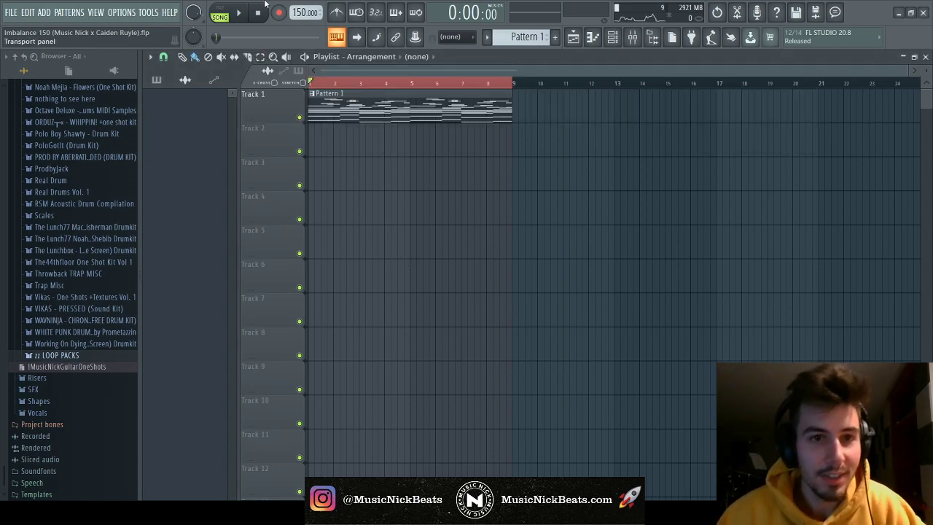
left_click(238, 13)
left_click(258, 13)
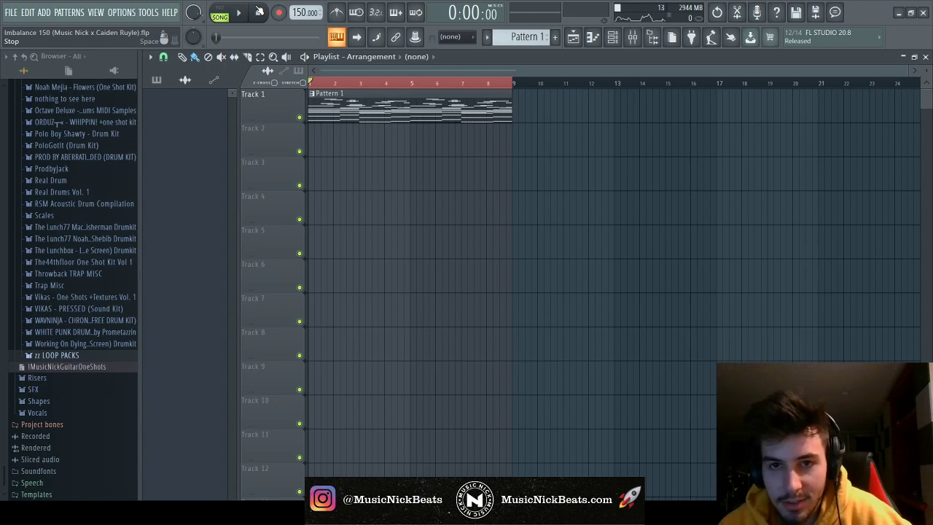
left_click(239, 13)
left_click(258, 13)
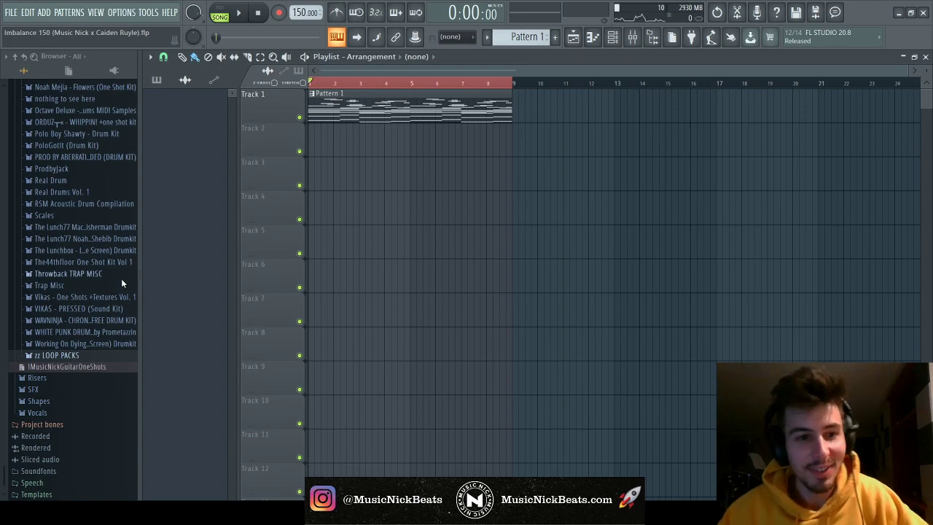
scroll(29, 271, "up", 5)
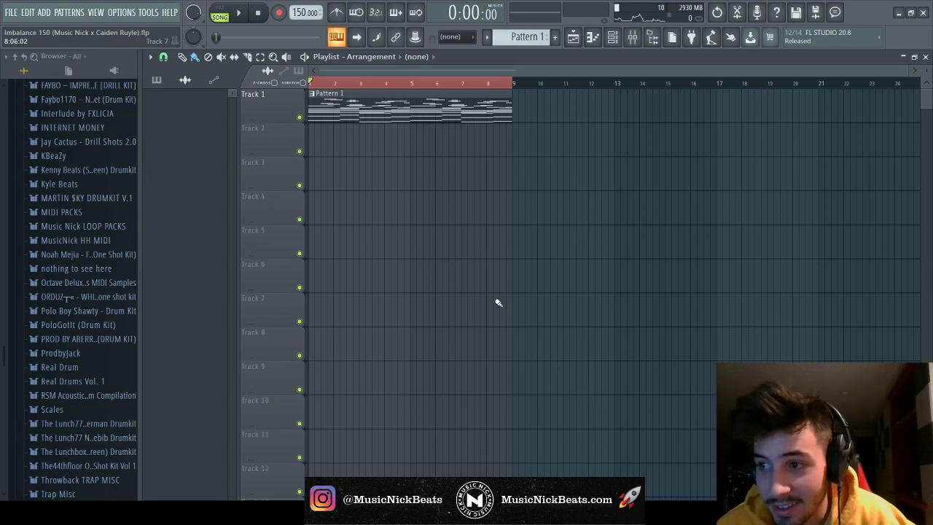
scroll(129, 302, "up", 2)
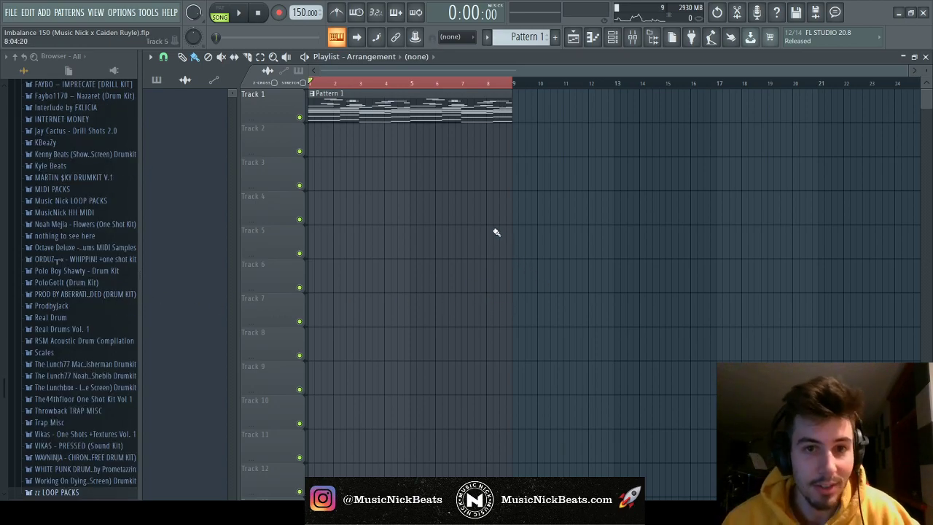
Clear the playlist's time selection and play the song with the channel rack and mixer open
left_click(313, 83)
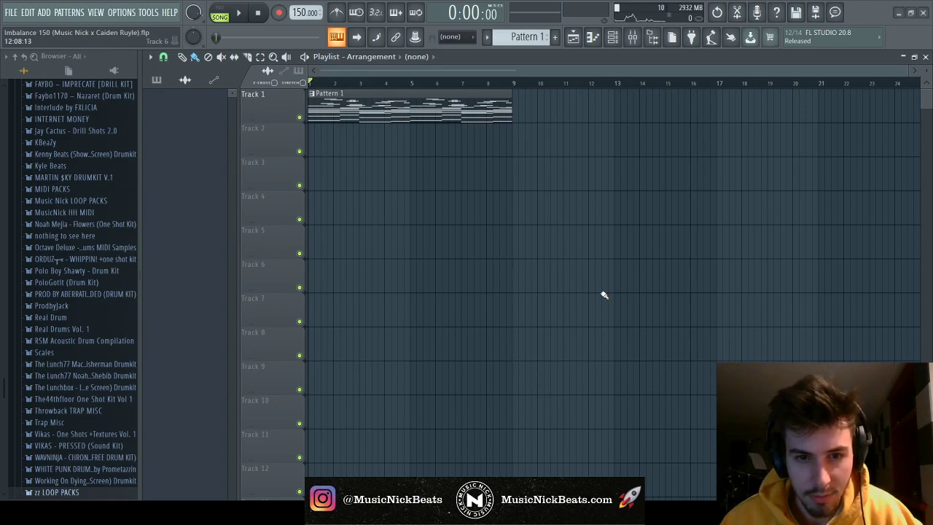
key("space")
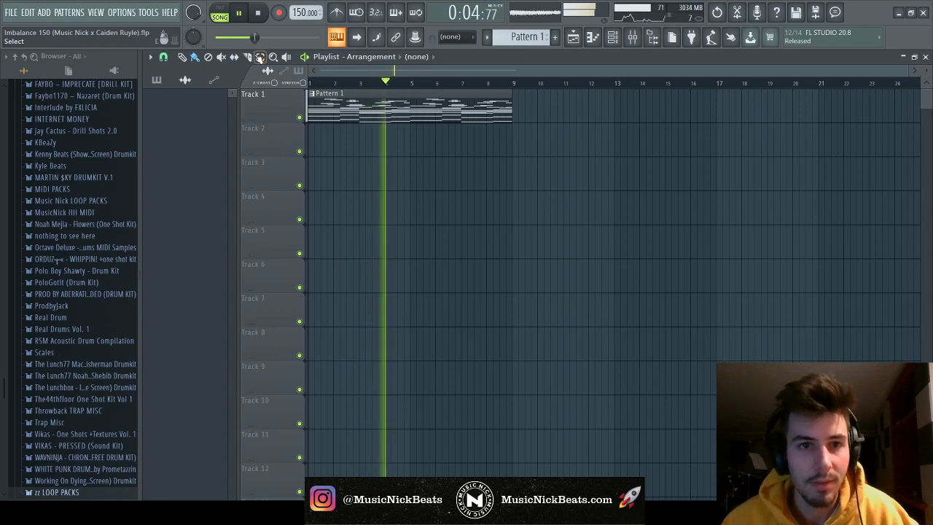
key("F6")
key("F9")
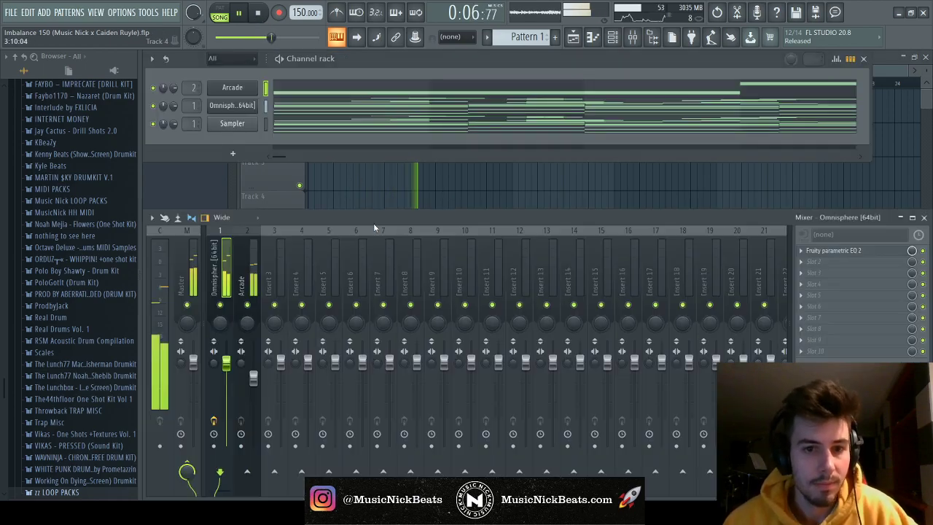
key("space")
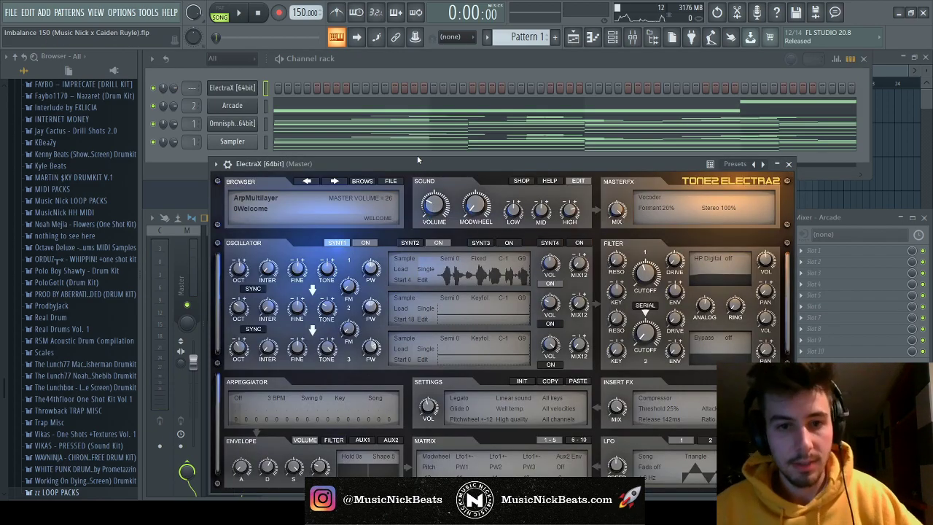
Load the PAD - Phaser preset from the PVLACE ElectraX Bank in ElectraX and close its window
left_click_drag(417, 155, 404, 72)
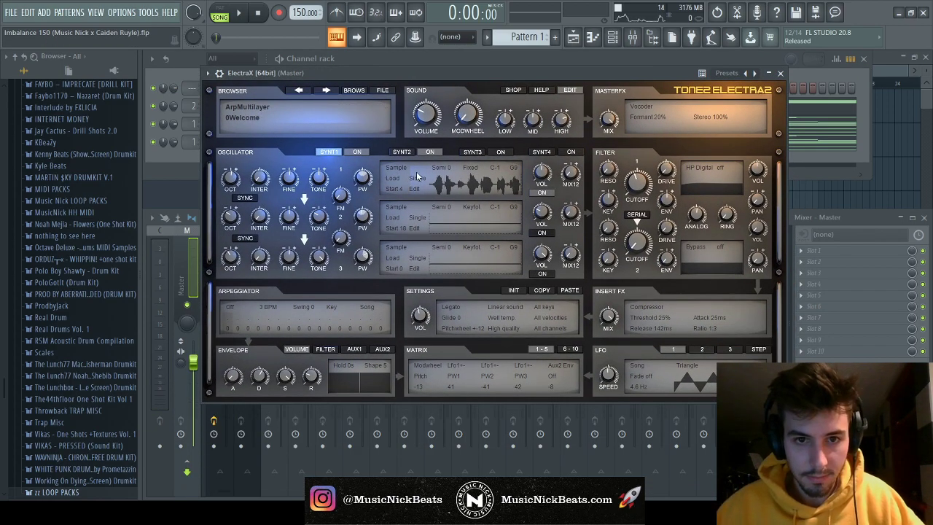
left_click(245, 118)
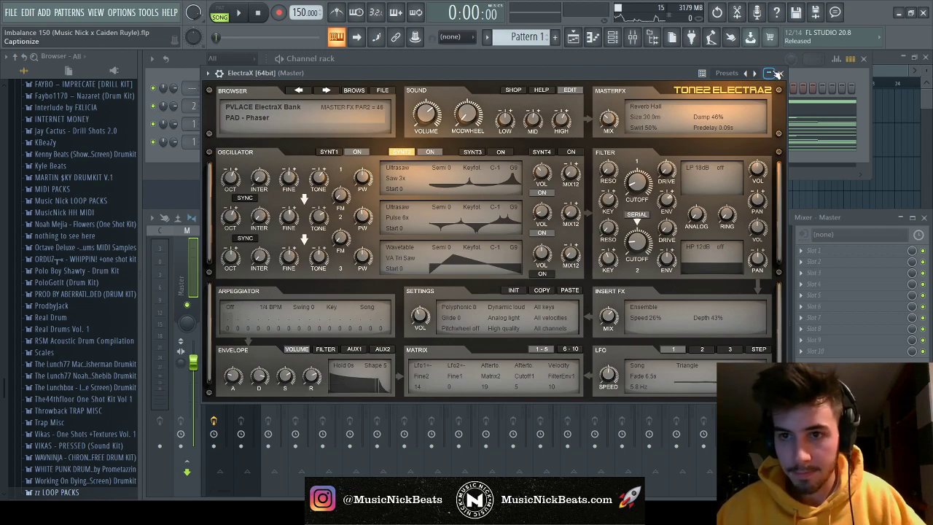
key("Escape")
Copy the sustained chord and bass notes from the Omnisphere piano roll into ElectraX and play the song
left_click(322, 125)
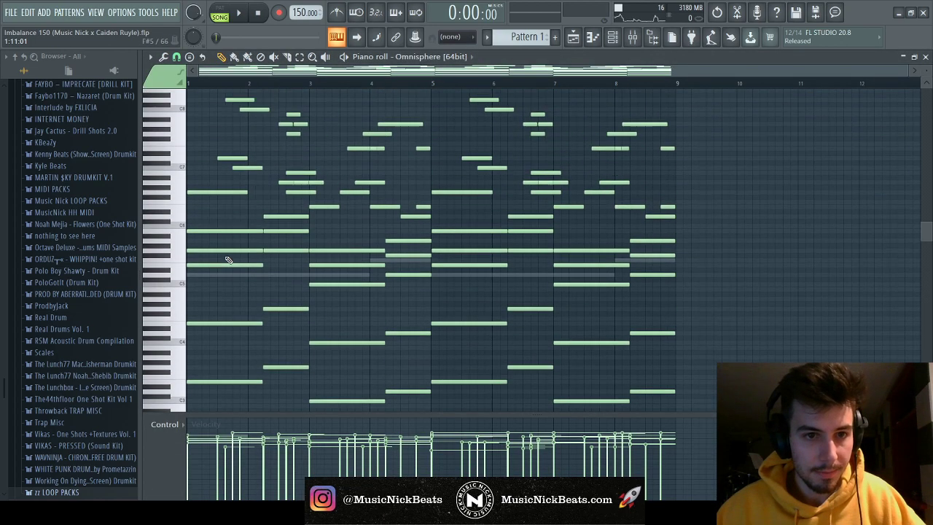
scroll(221, 262, "down", 6)
left_click_drag(232, 390, 218, 180)
left_click_drag(297, 344, 287, 167)
left_click_drag(342, 374, 337, 193)
left_click_drag(409, 375, 403, 191)
left_click_drag(477, 367, 474, 191)
left_click_drag(539, 360, 536, 175)
left_click_drag(599, 390, 580, 197)
left_click_drag(674, 385, 656, 195)
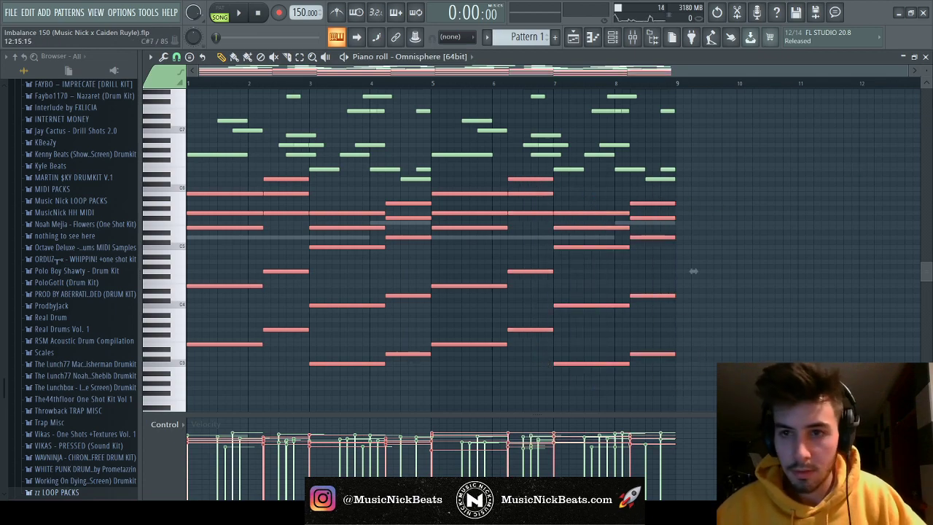
left_click(925, 57)
key("F7")
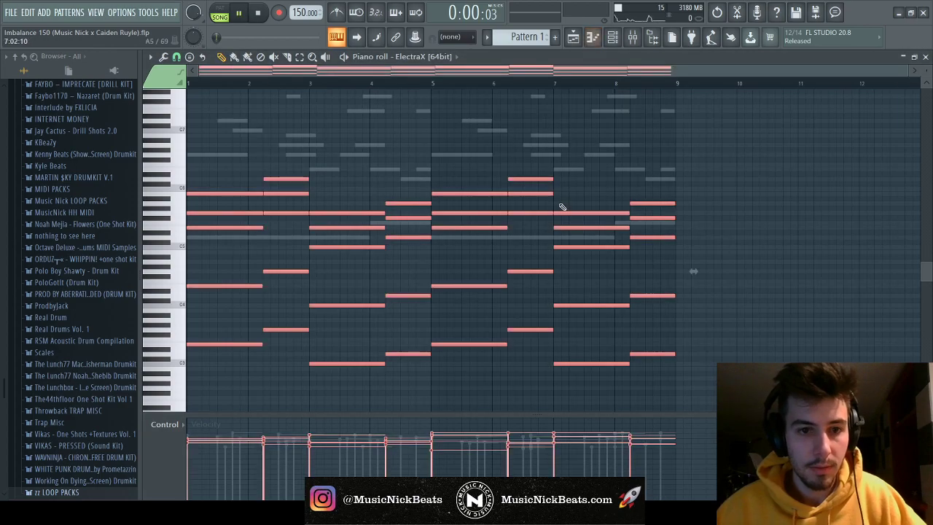
key("space")
key("F7")
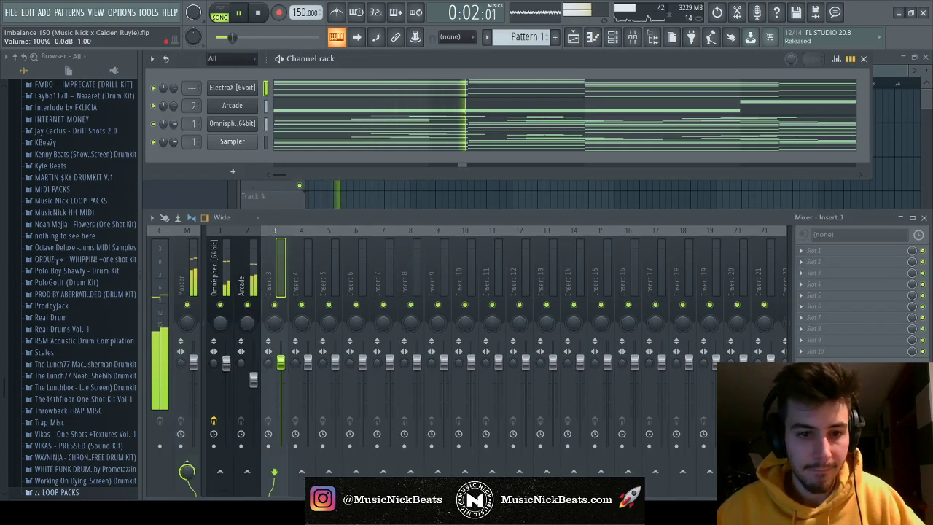
Route ElectraX to mixer track 3 at about 64% volume and cut its lows with Fruity parametric EQ 2
left_click(285, 386)
key("ctrl+l")
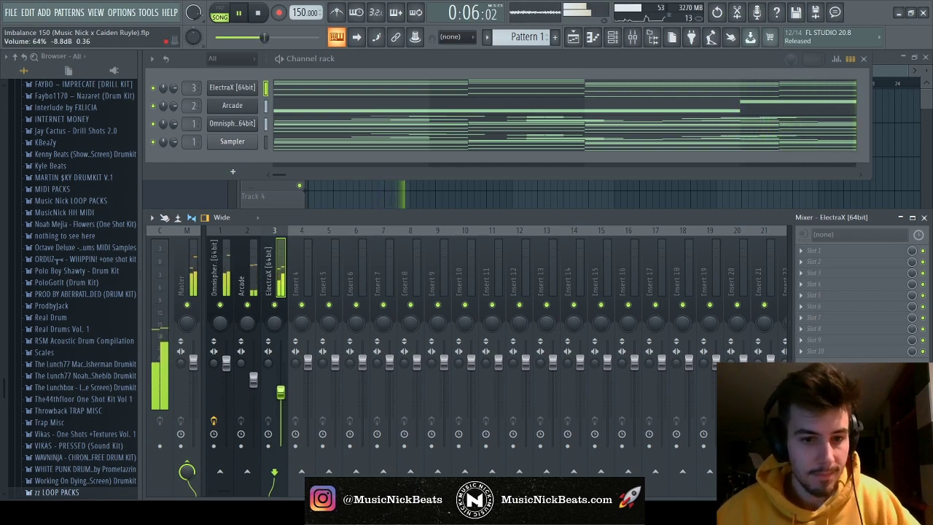
left_click(822, 255)
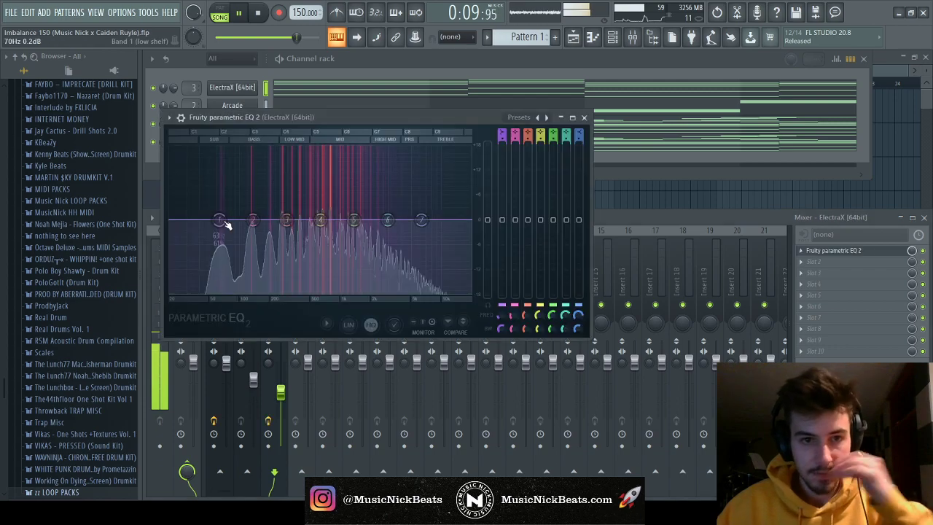
left_click_drag(218, 220, 260, 218)
left_click(583, 117)
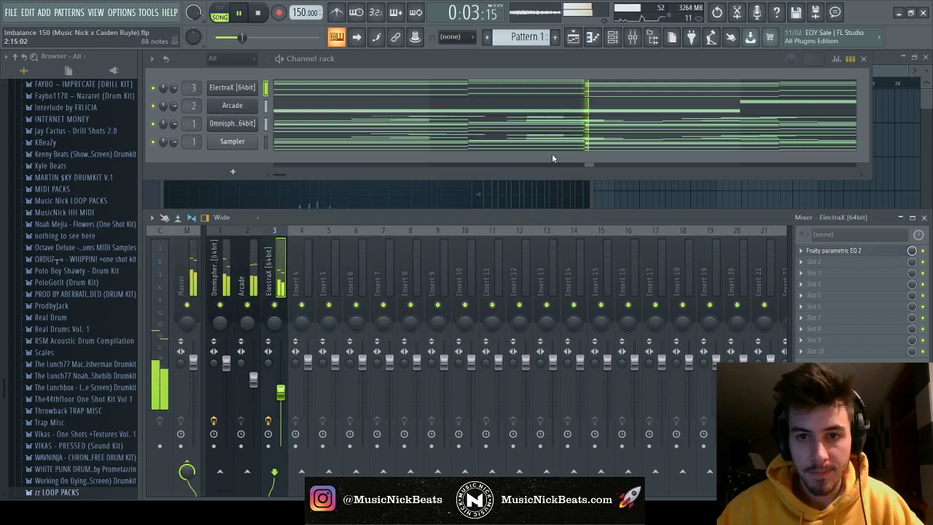
Try EffectRack ahead of the equalizer on the ElectraX mixer track and clear it from the slot
left_click_drag(835, 253, 833, 262)
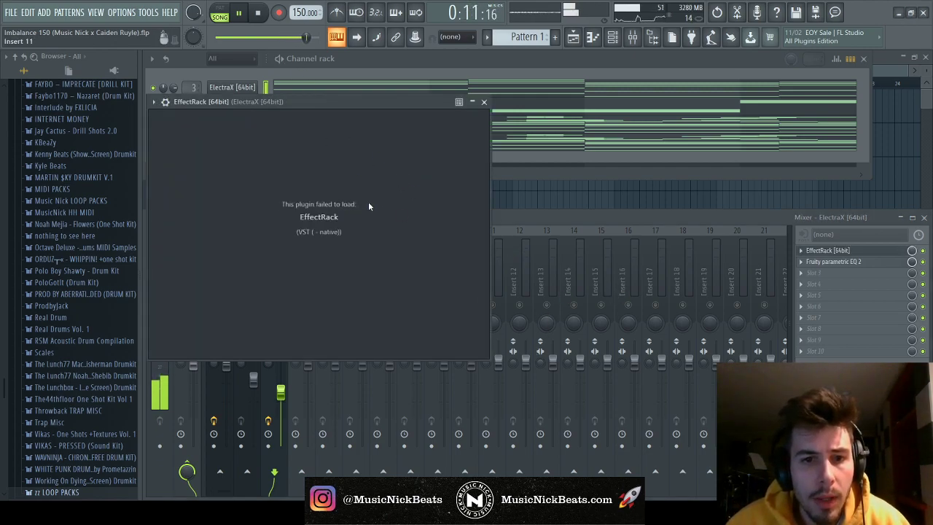
left_click(267, 15)
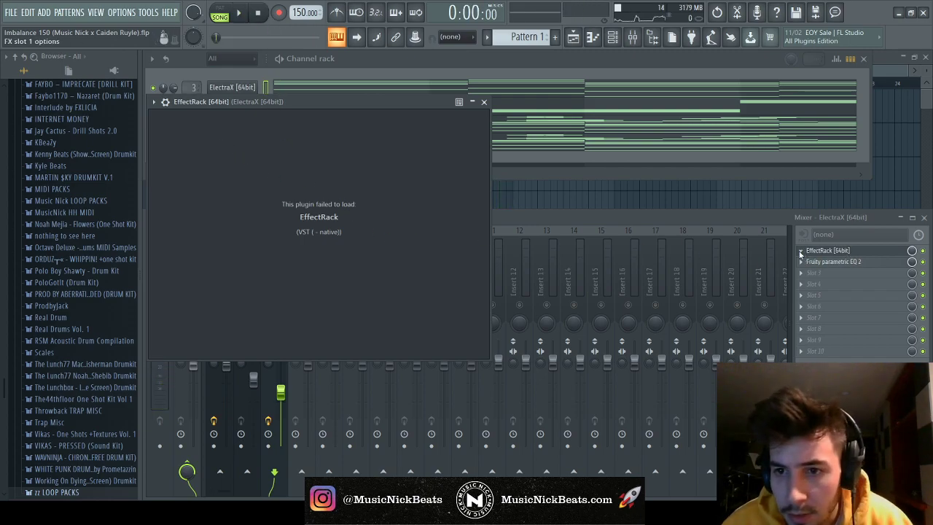
left_click(801, 251)
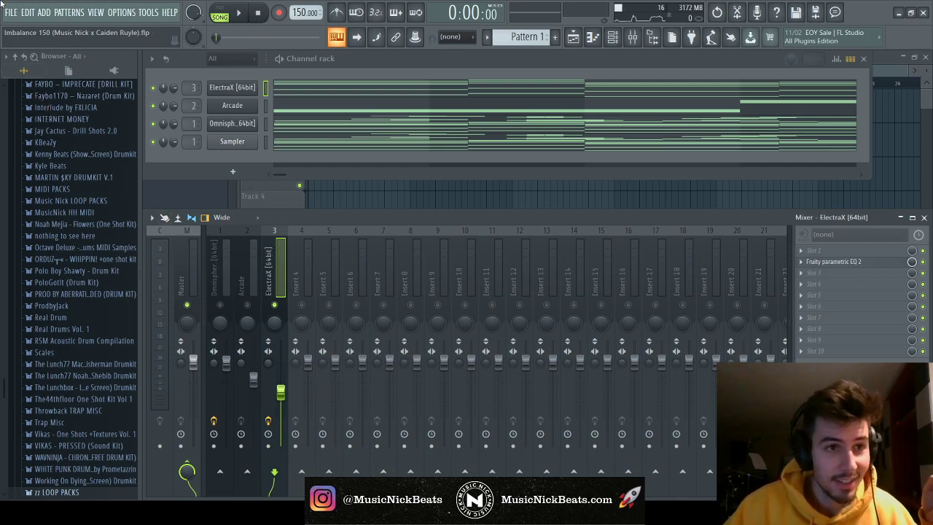
Save the project, turn off the ElectraX track's solo and return to the playlist
key("ctrl+s")
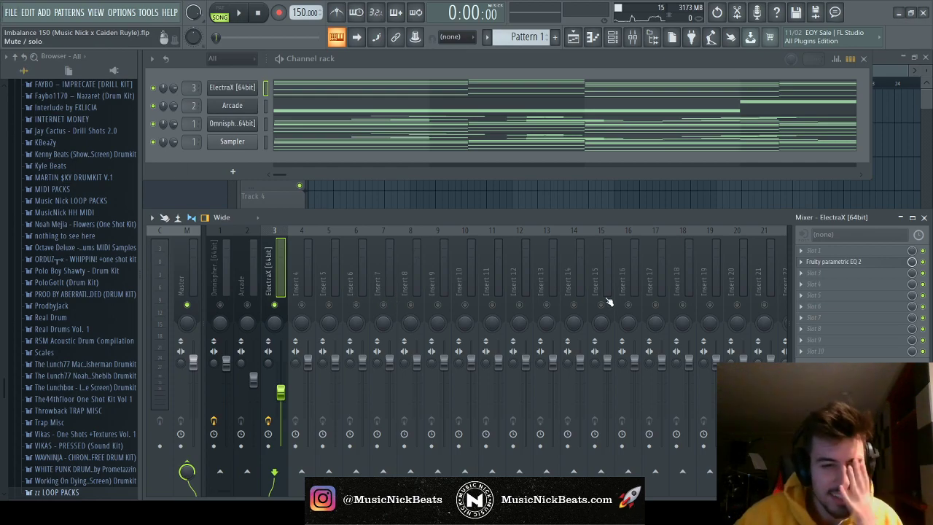
right_click(275, 305)
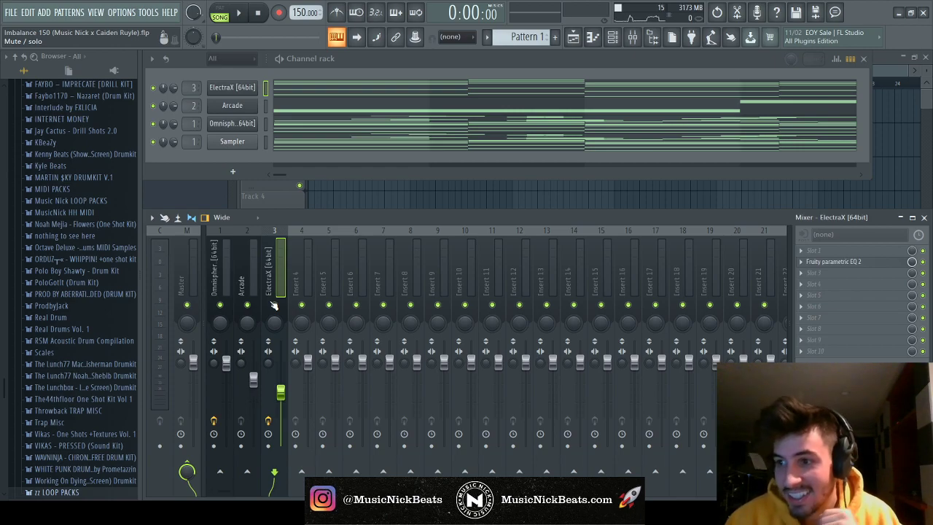
key("F5")
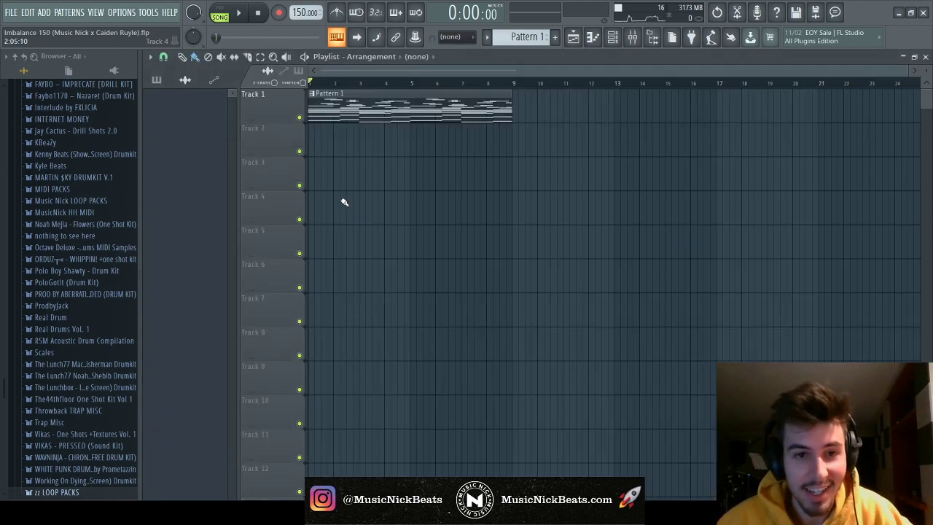
Play the selected eight-bar Pattern 1 clip to check the layered melody, and save the project
key("space")
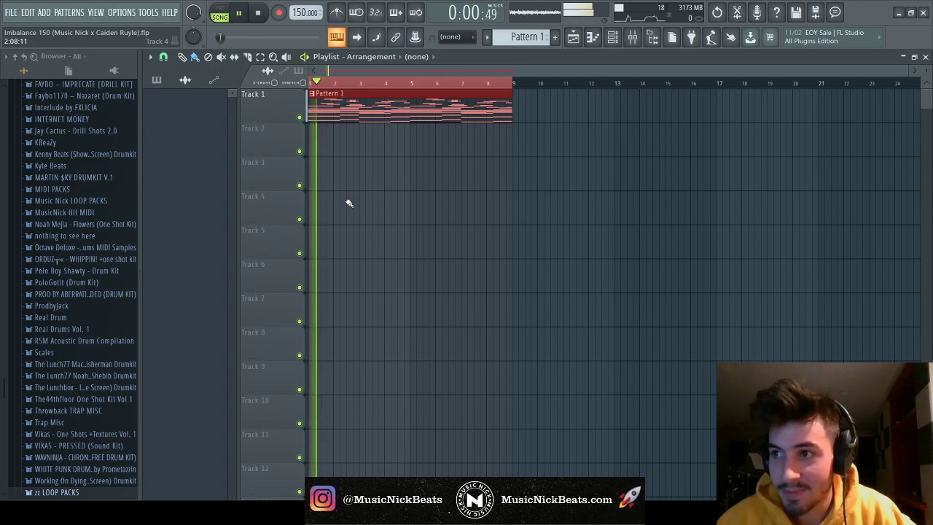
key("F6")
key("F9")
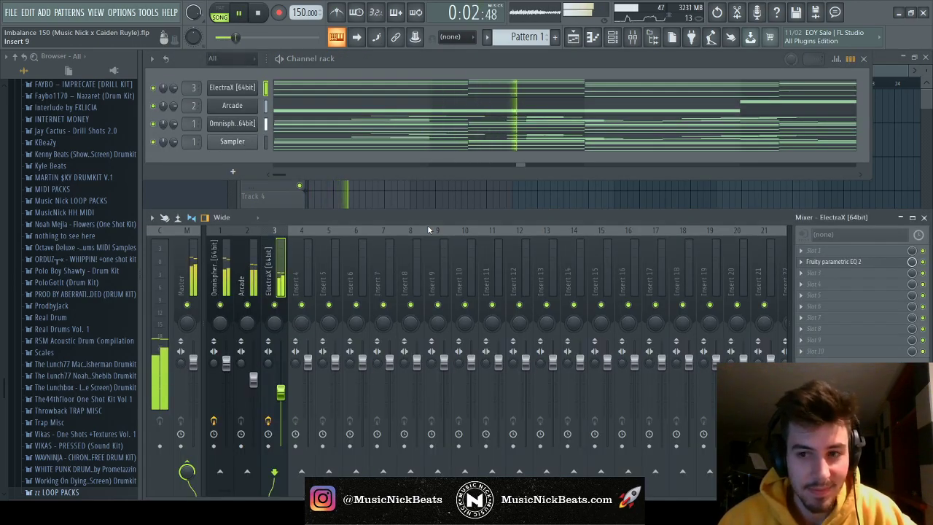
key("F5")
key("F6")
key("F9")
key("F5")
key("space")
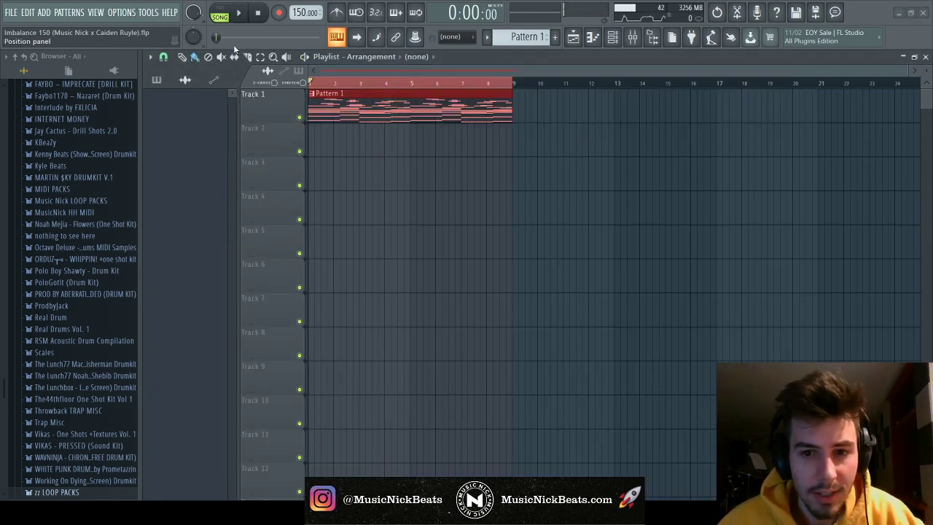
key("ctrl+s")
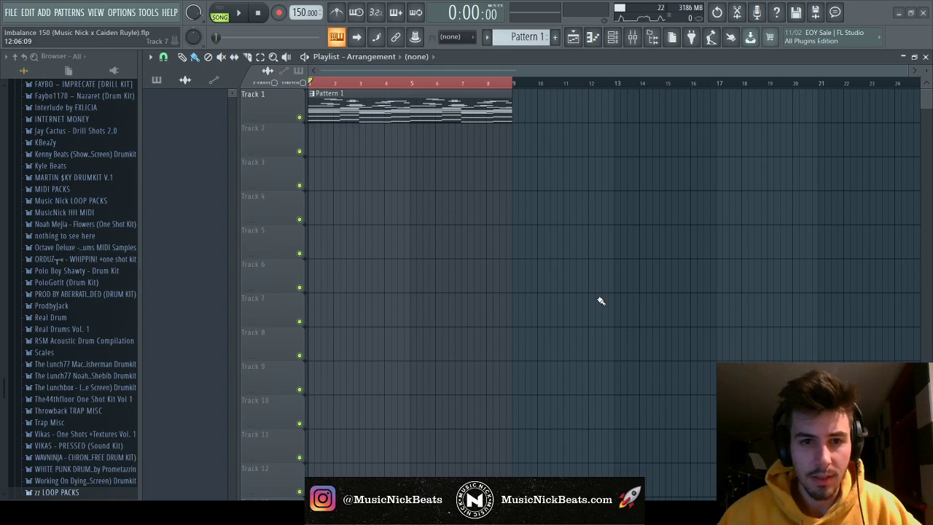
key("F6")
left_click(287, 132)
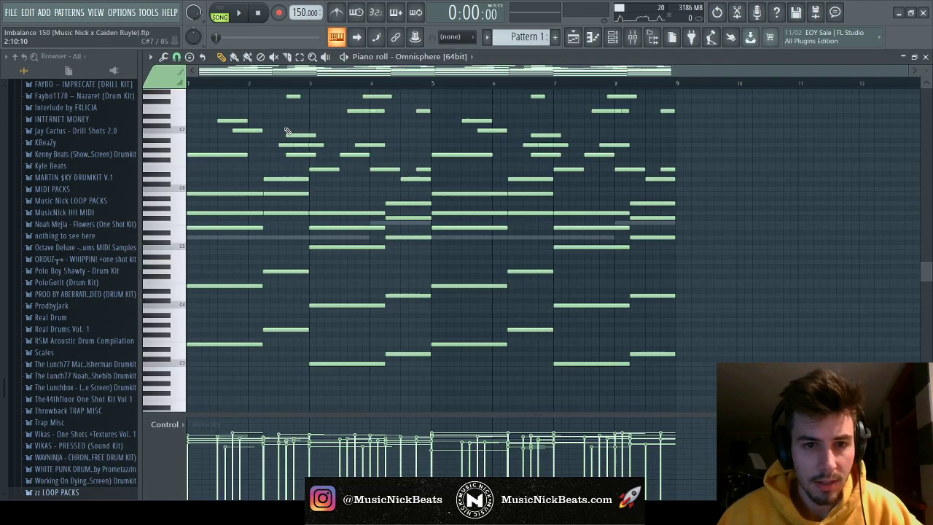
left_click(925, 58)
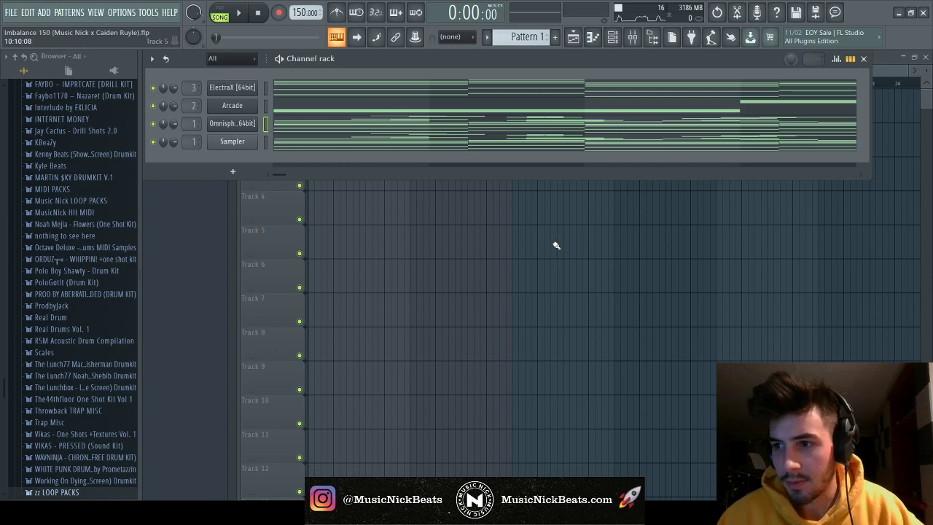
left_click(315, 94)
right_click(389, 112)
key("F6")
key("F6")
key("ctrl+z")
Play the song with the mixer open and add Fruity Love Philter to the Arcade track
key("F6")
key("F9")
key("space")
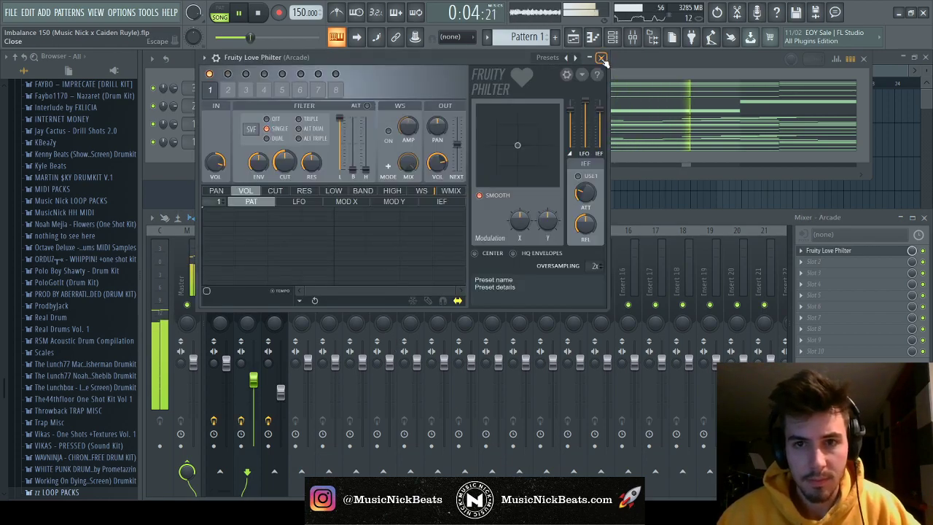
key("Escape")
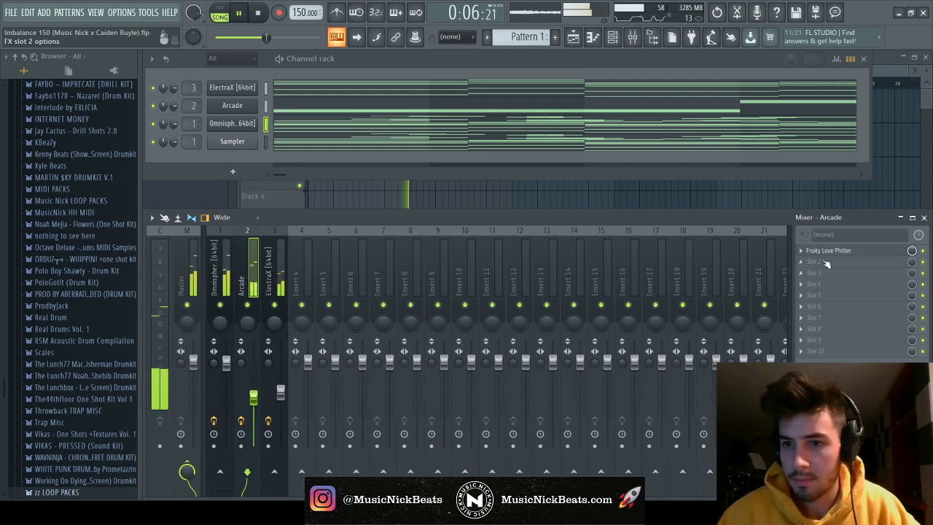
Add Drip with The Sauce at about 30 and Wider ahead of Fruity Love Philter on the Arcade track
left_click_drag(828, 250, 830, 284)
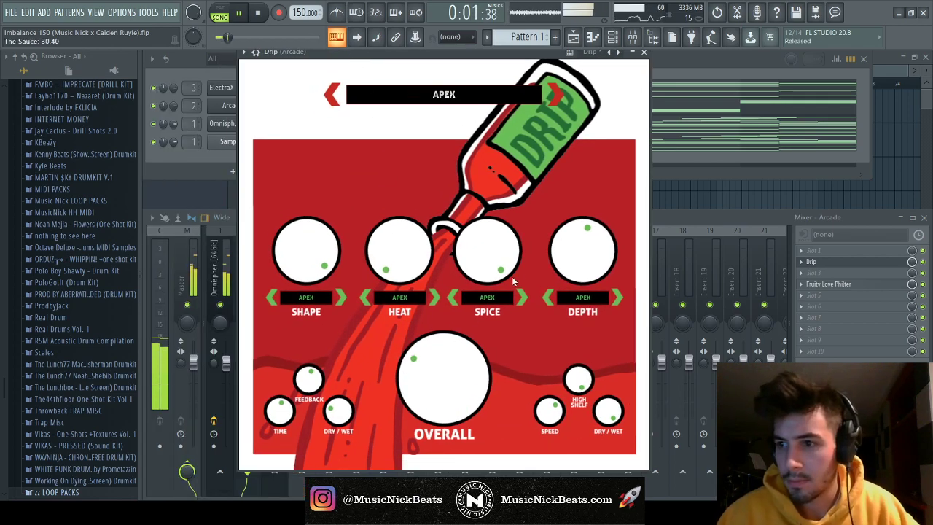
left_click(643, 52)
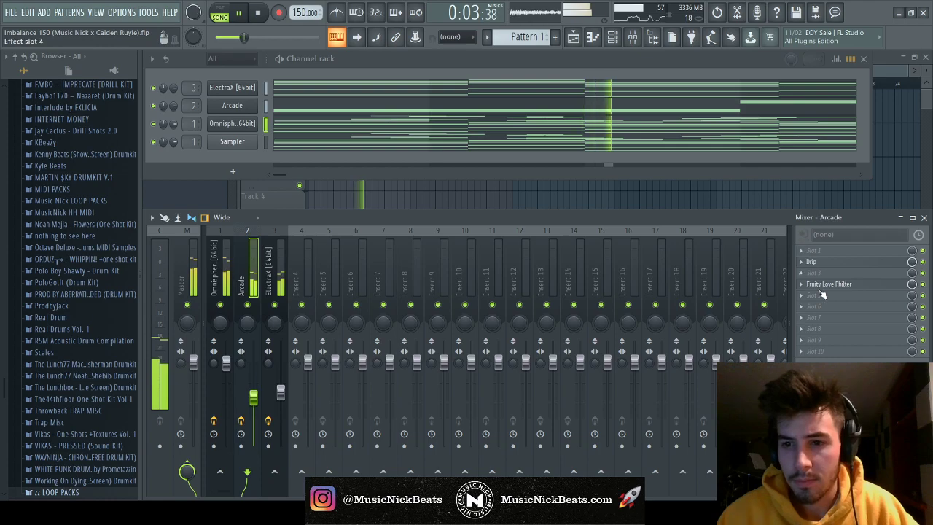
left_click(813, 249)
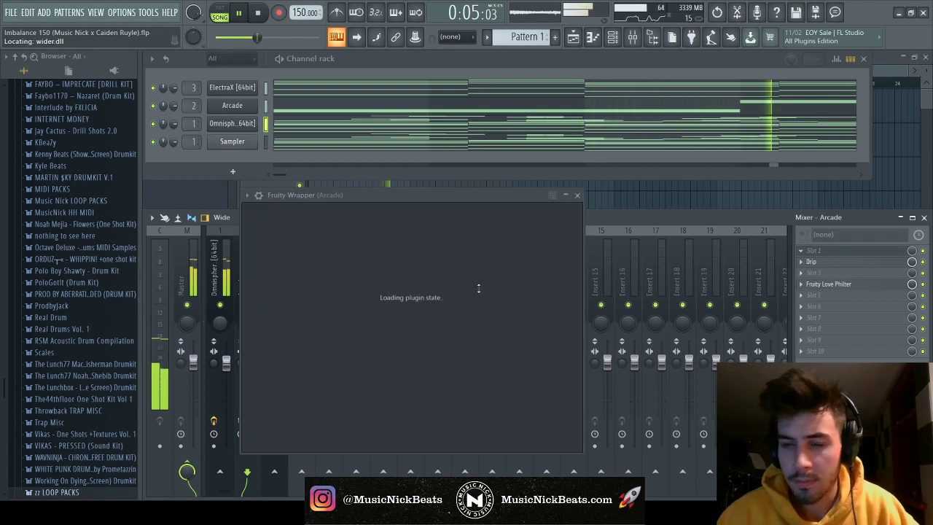
left_click_drag(506, 310, 505, 251)
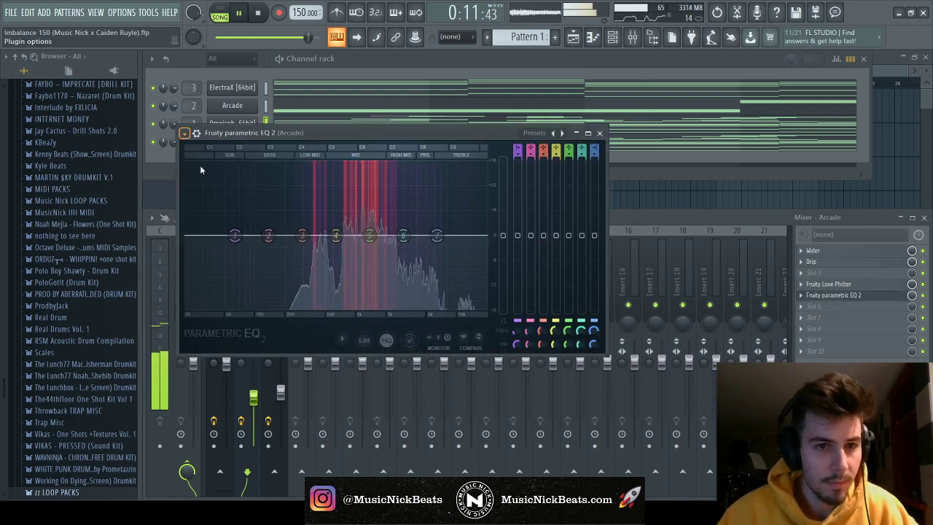
Apply the 30Hz + 18kHz cut preset to the Arcade track's Fruity parametric EQ 2 and raise the high pass to about 189 Hz
left_click(562, 133)
left_click_drag(199, 236, 288, 239)
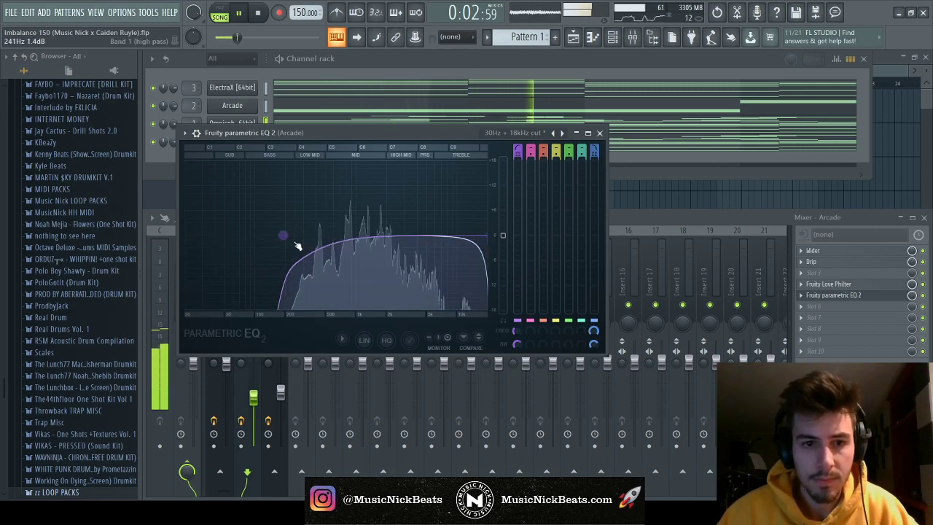
left_click_drag(285, 235, 287, 239)
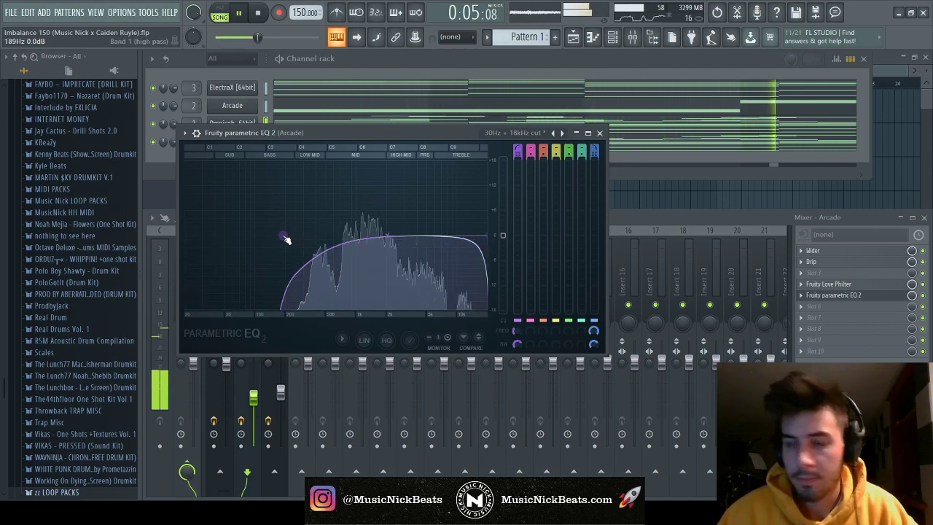
left_click(599, 133)
Lower the Omnisphere track slightly, adjust its stereo separation, and raise the ElectraX track's volume
left_click(226, 362)
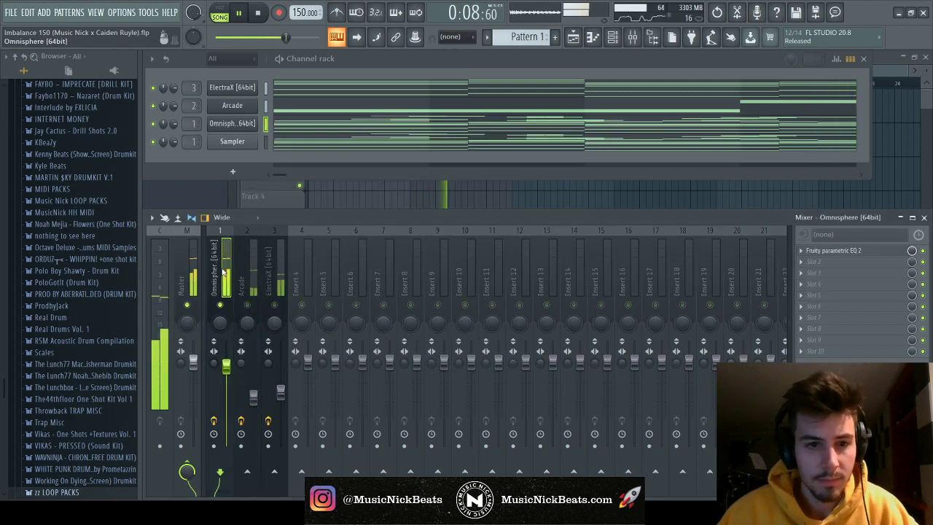
left_click_drag(226, 364, 214, 362)
left_click_drag(280, 392, 281, 384)
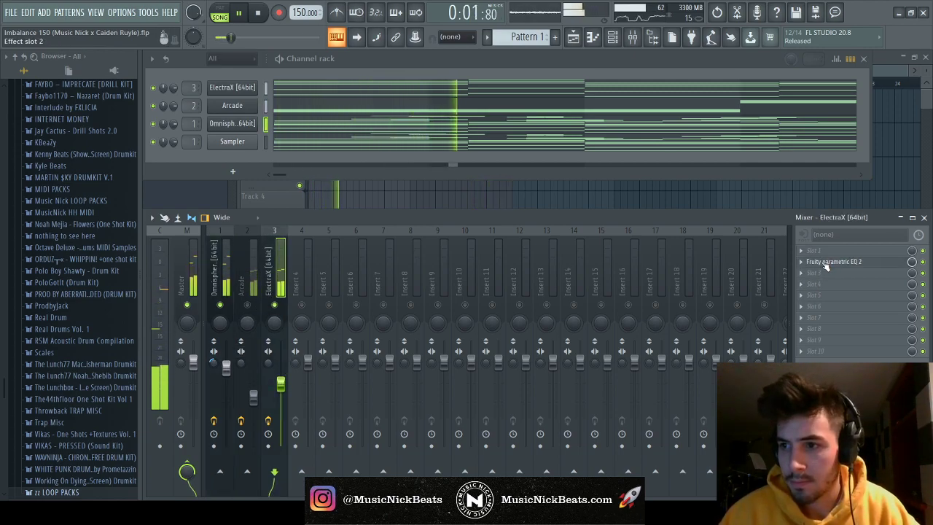
Add Gross Beat to the ElectraX track with the 1 Beat Gate volume preset and the volume mix at about 59%
key("space")
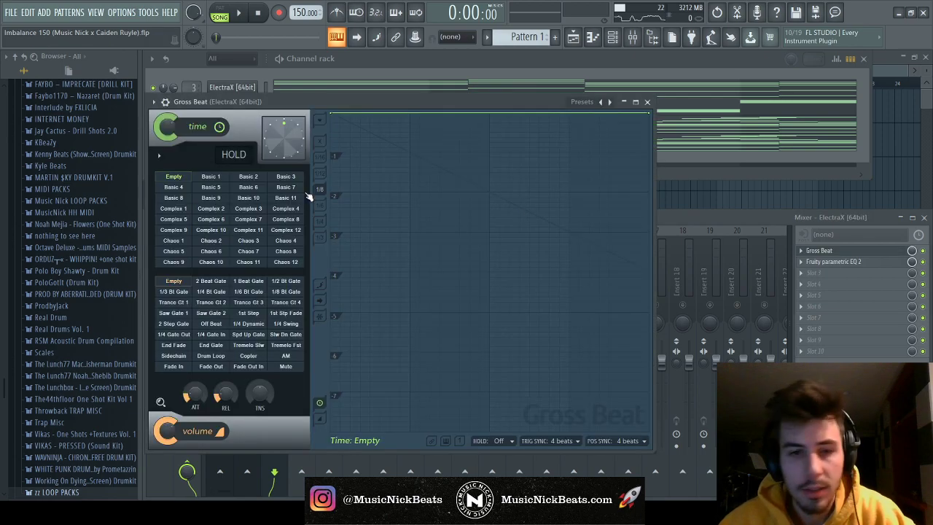
left_click(219, 281)
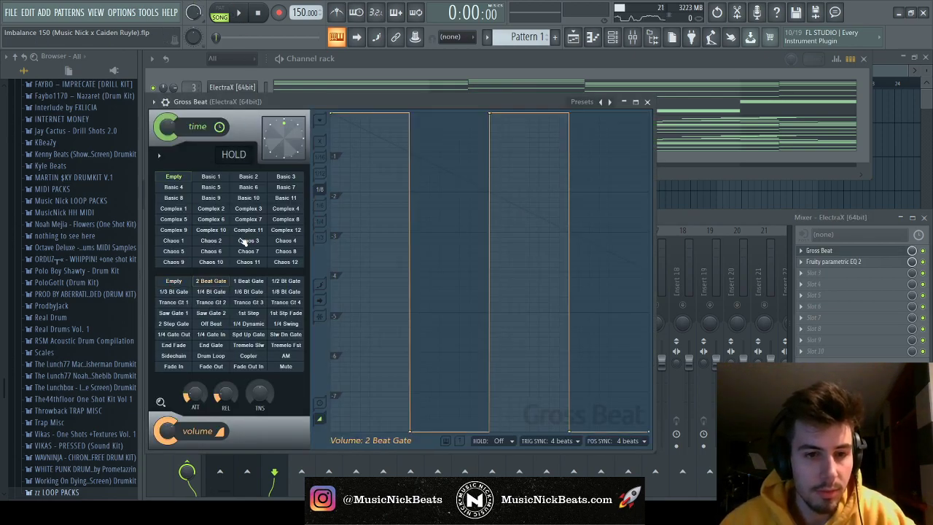
left_click(248, 282)
left_click(238, 14)
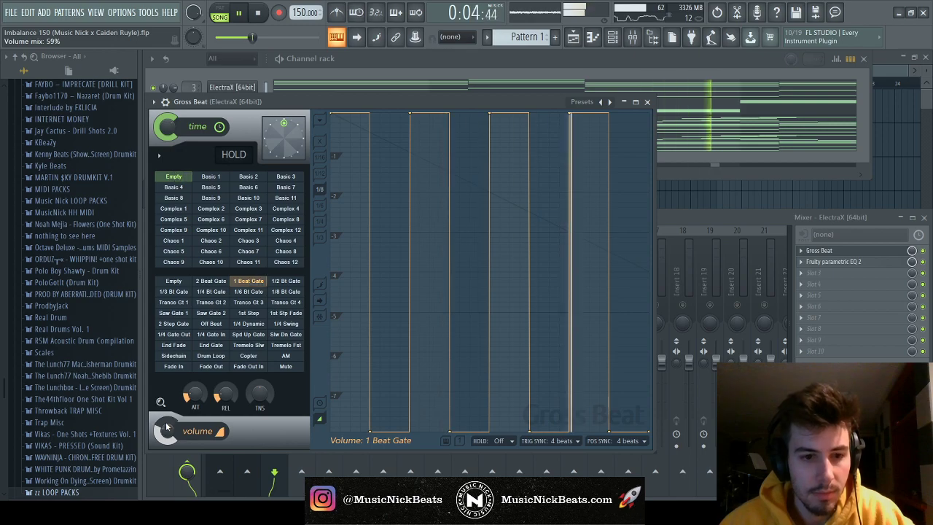
left_click(646, 102)
Lower the Arcade track slightly, set the Omnisphere track to about 92% volume, and select the Master track
left_click_drag(253, 400, 255, 406)
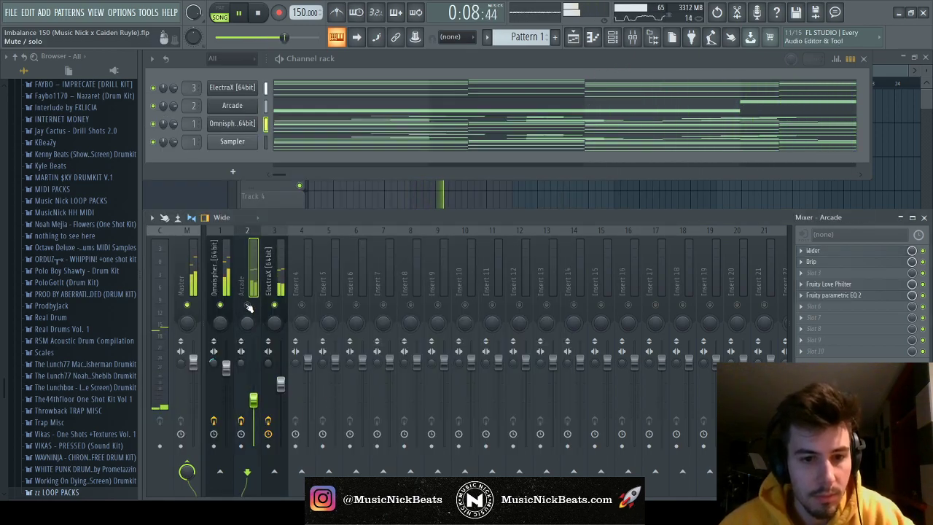
left_click_drag(228, 368, 228, 373)
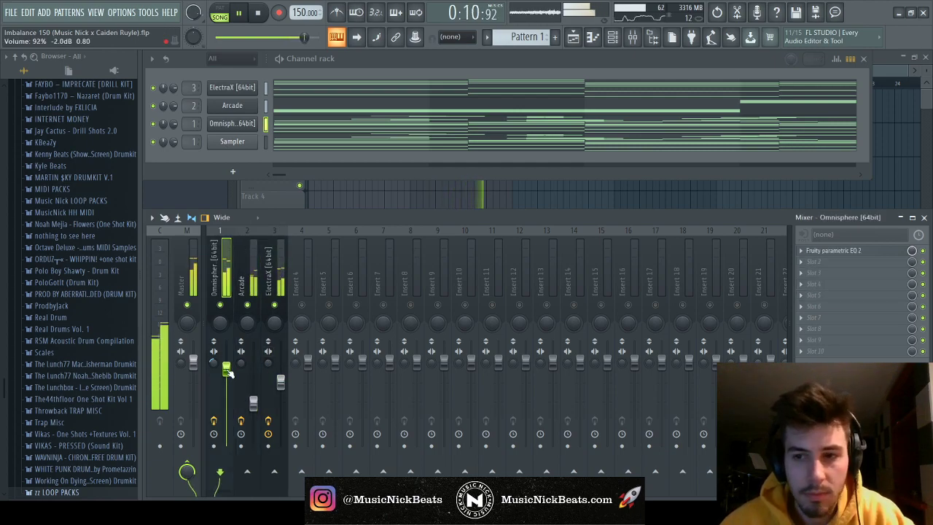
left_click(193, 262)
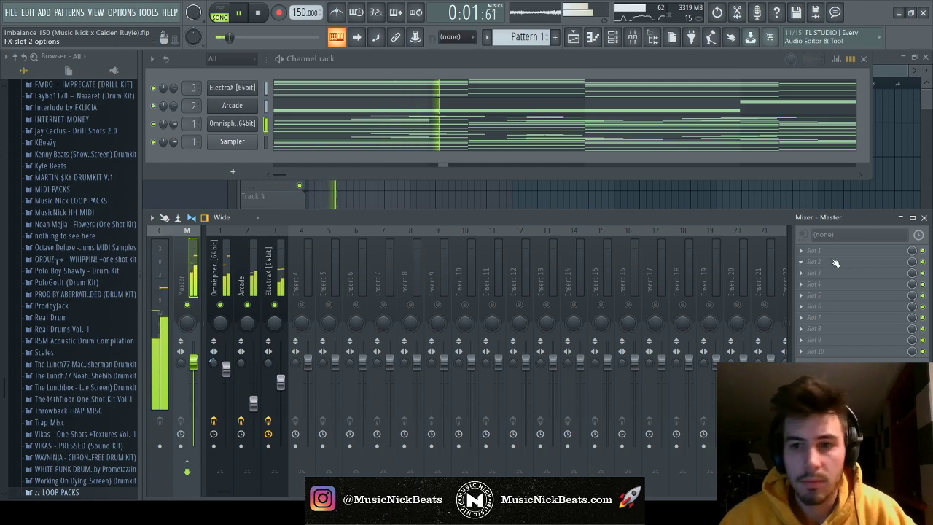
Add Fruity parametric EQ 2 to the Master with the 30Hz + 18kHz cut preset and raise the high pass to about 155 Hz
left_click(813, 250)
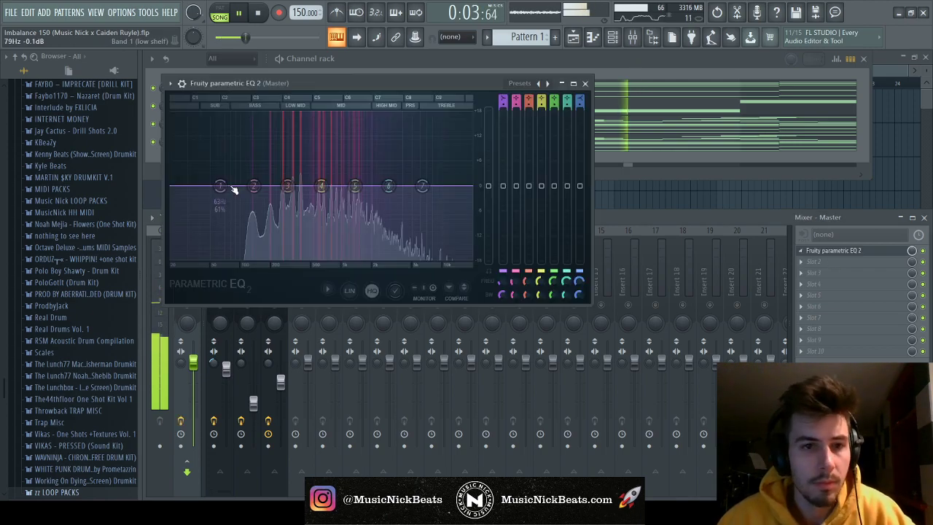
left_click(170, 83)
left_click(343, 172)
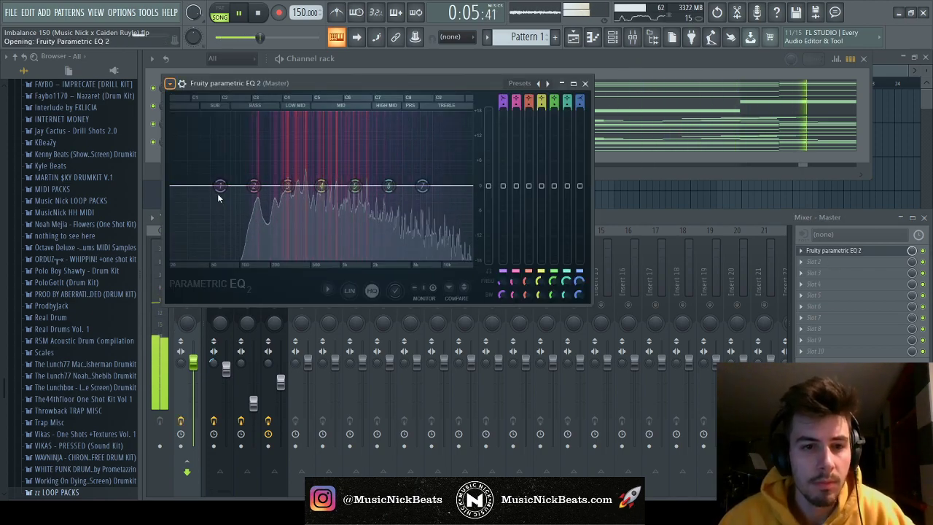
left_click_drag(177, 185, 259, 184)
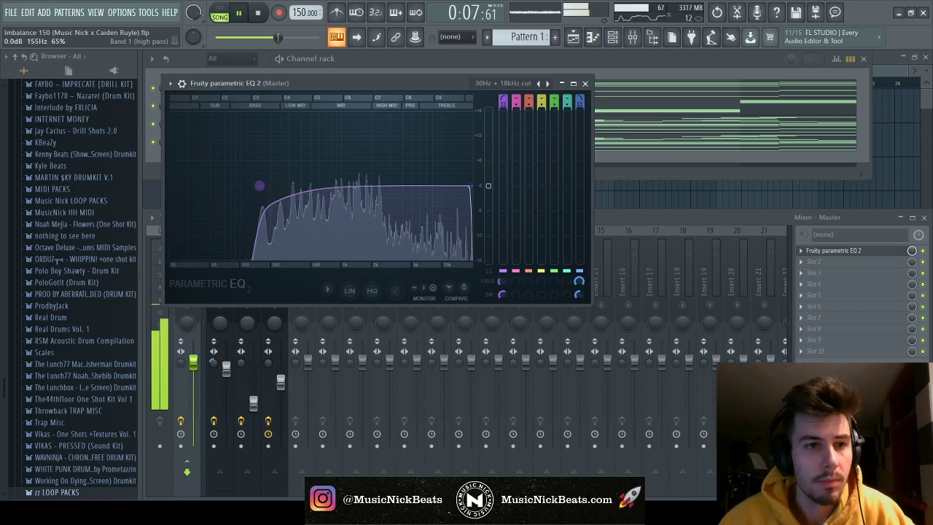
left_click(585, 83)
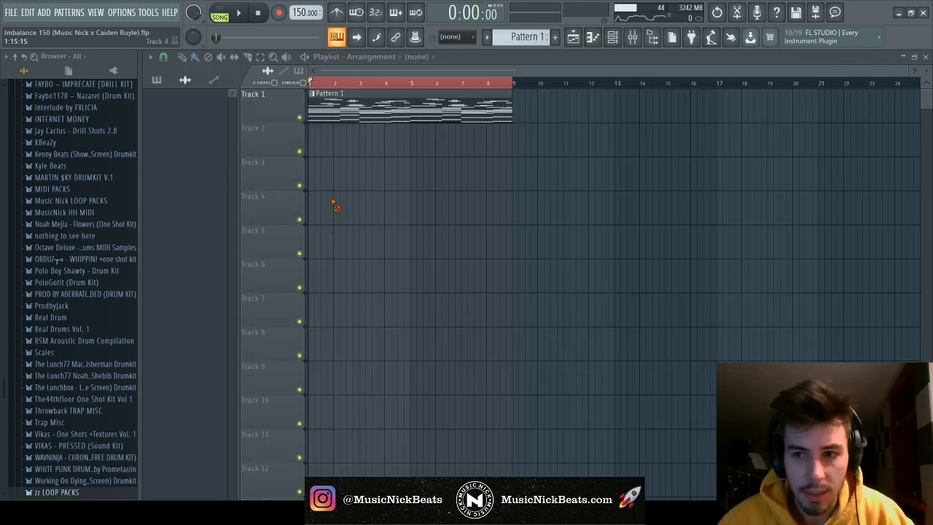
Split the Pattern 1 clip by channel into separate ElectraX, Arcade and Omnisphere clips and save the project
right_click(380, 101)
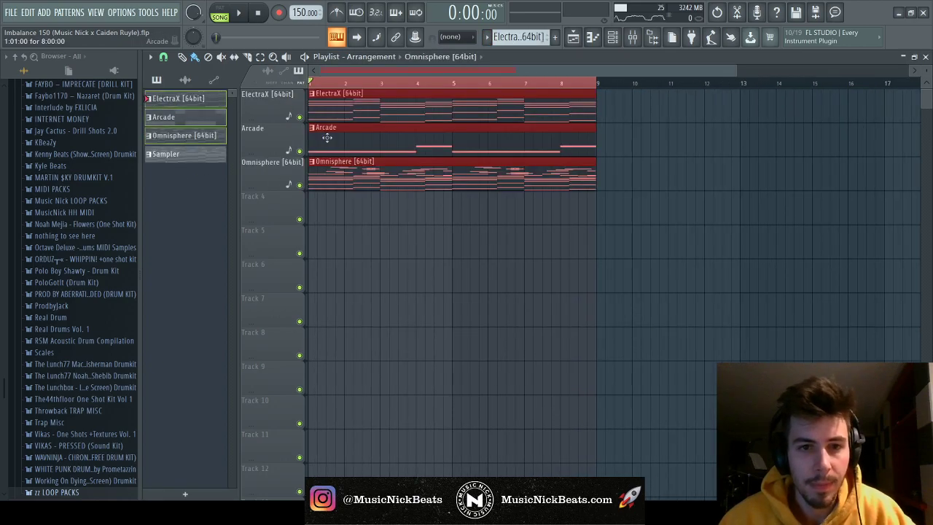
scroll(327, 138, "up", 3)
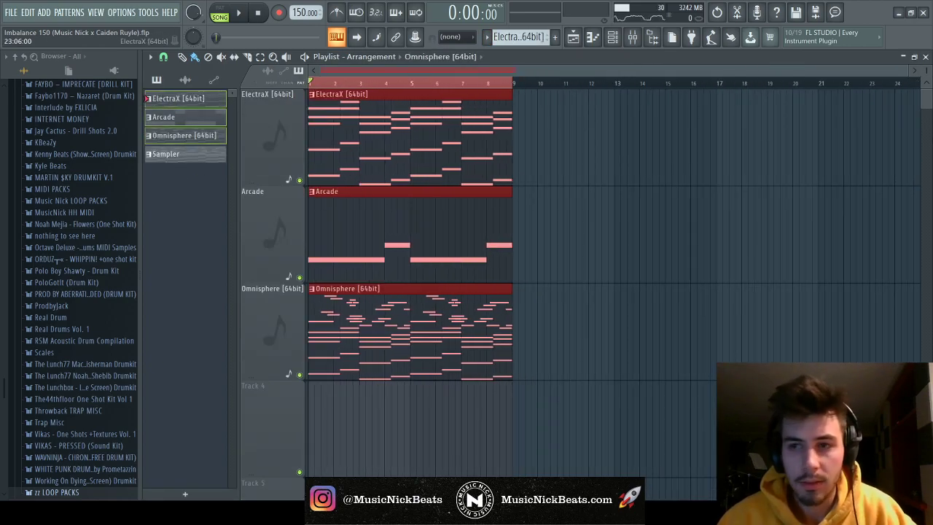
scroll(925, 65, "down", 4)
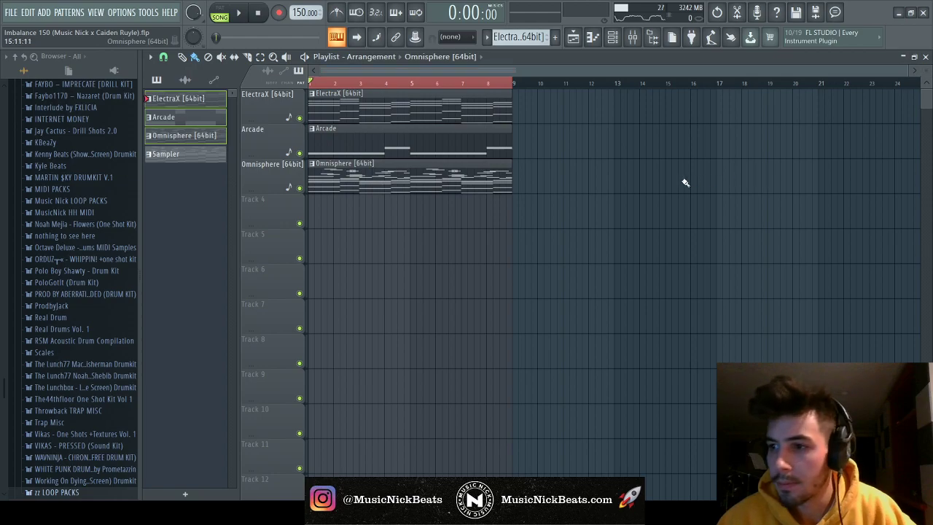
key("ctrl+s")
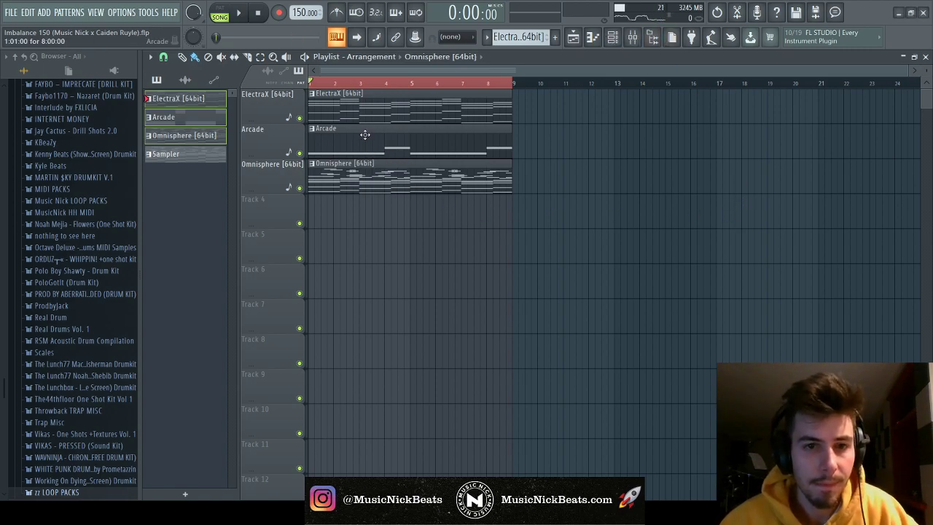
Move the ElectraX, Arcade and Omnisphere clips to bar 21 and place a single Omnisphere clip at bar 1
key("space")
left_click_drag(334, 111, 646, 121)
key("ctrl+a")
key("space")
left_click(502, 152)
left_click_drag(185, 135, 314, 175)
key("space")
left_click_drag(625, 225, 693, 114)
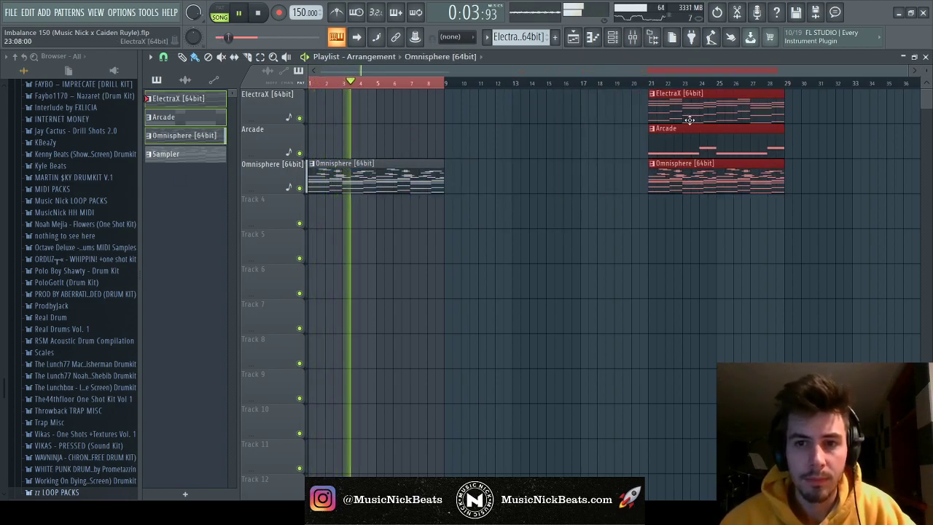
Copy the ElectraX, Arcade and Omnisphere clips to bar 9 and play the arrangement from there
scroll(396, 86, "down", 2)
left_click(396, 86)
left_click_drag(625, 227, 609, 126)
left_click(612, 94, "ctrl")
key("ctrl+c")
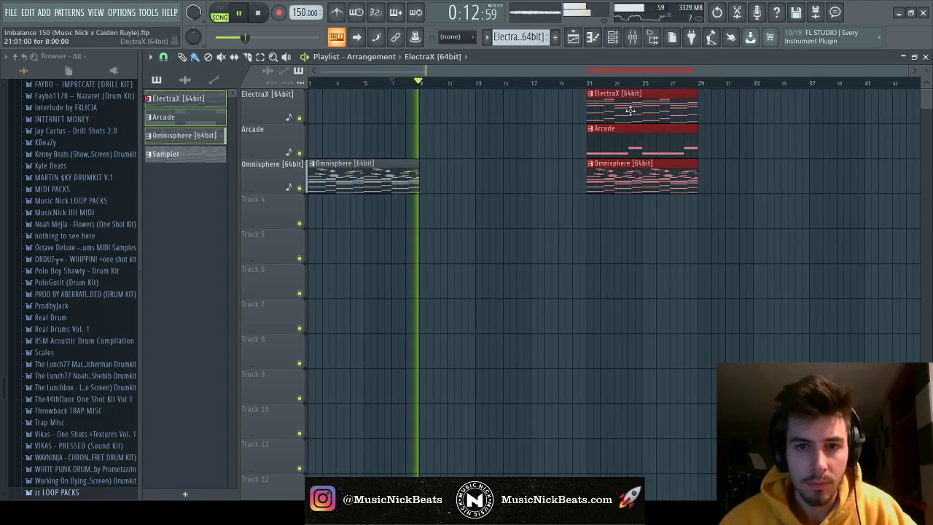
key("ctrl+v")
key("space")
left_click(420, 81)
key("space")
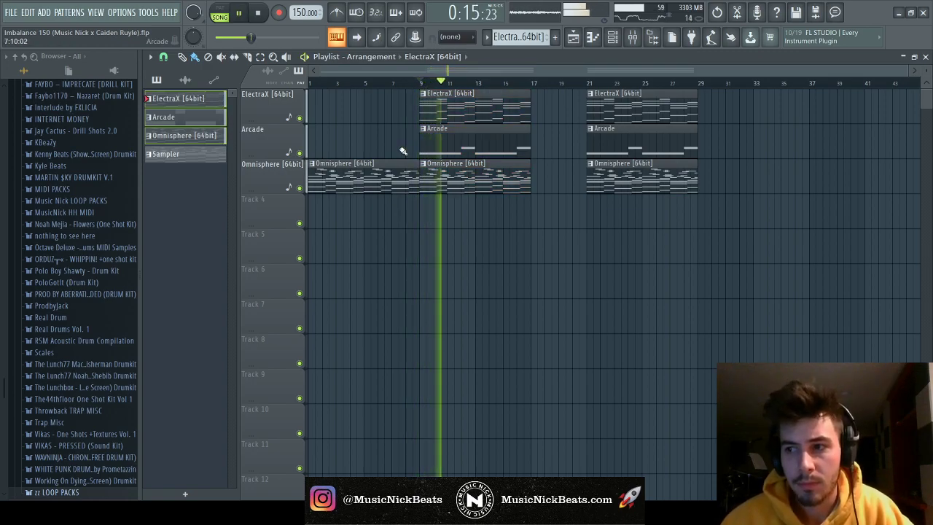
Make the Omnisphere clip at bar 9 a unique pattern and delete its highest layer of melody notes
key("space")
key("ctrl+shift+c")
key("F7")
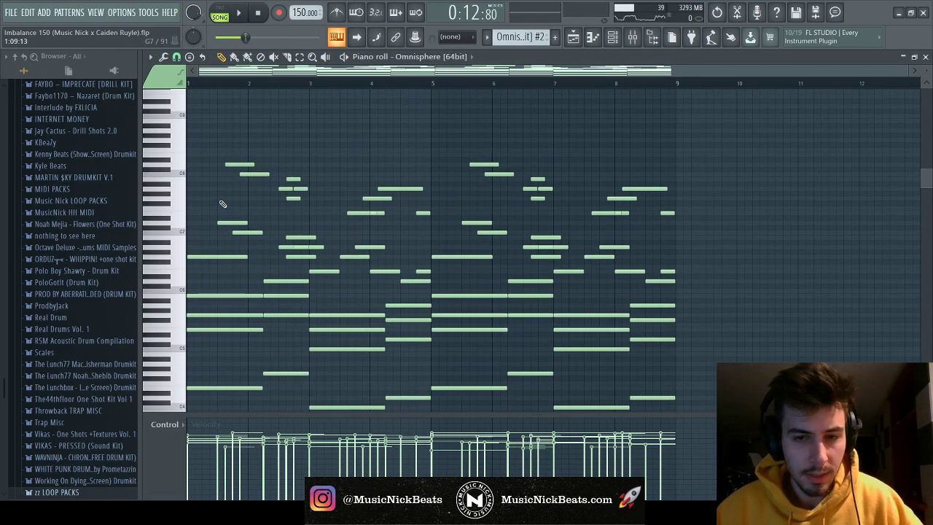
left_click_drag(704, 233, 245, 119)
scroll(255, 235, "down", 1)
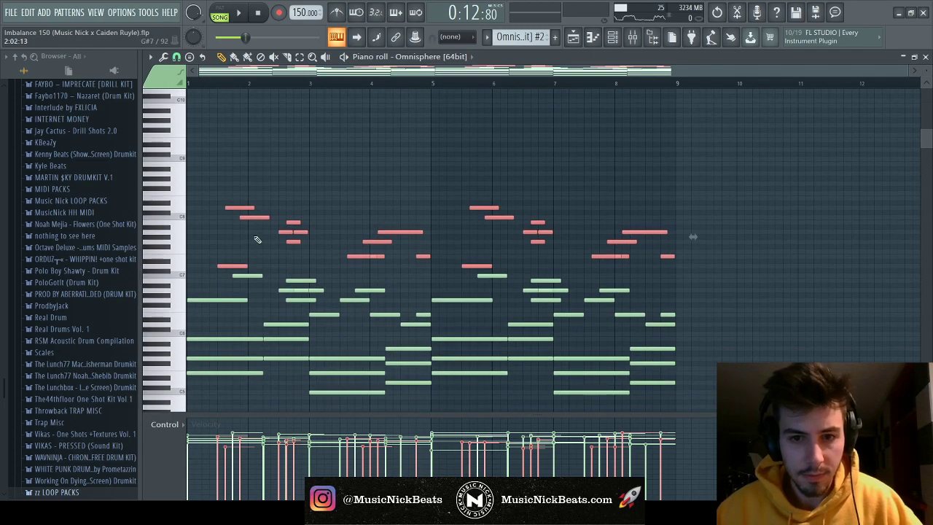
left_click(239, 267, "ctrl")
left_click(466, 267, "ctrl")
key("Delete")
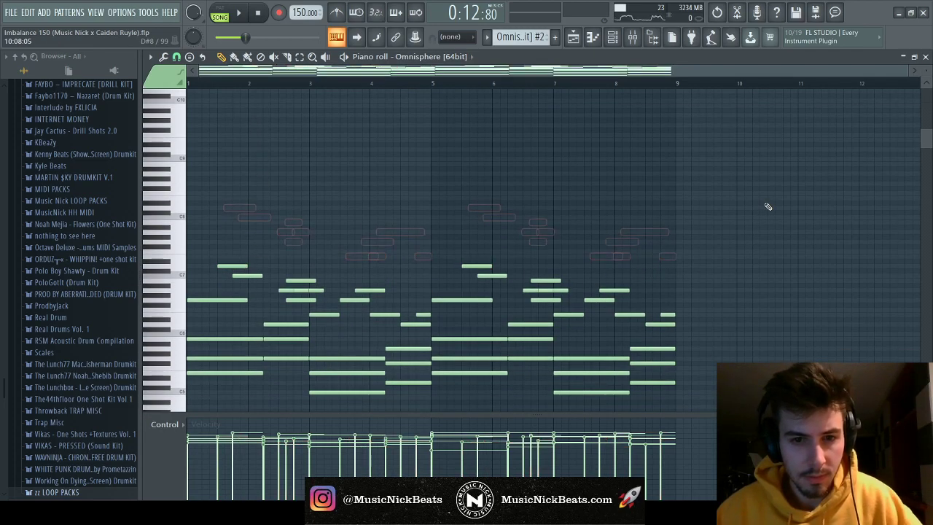
Play the thinned-out Omnisphere pattern and move the three clips at bar 21 back to bar 17
key("space")
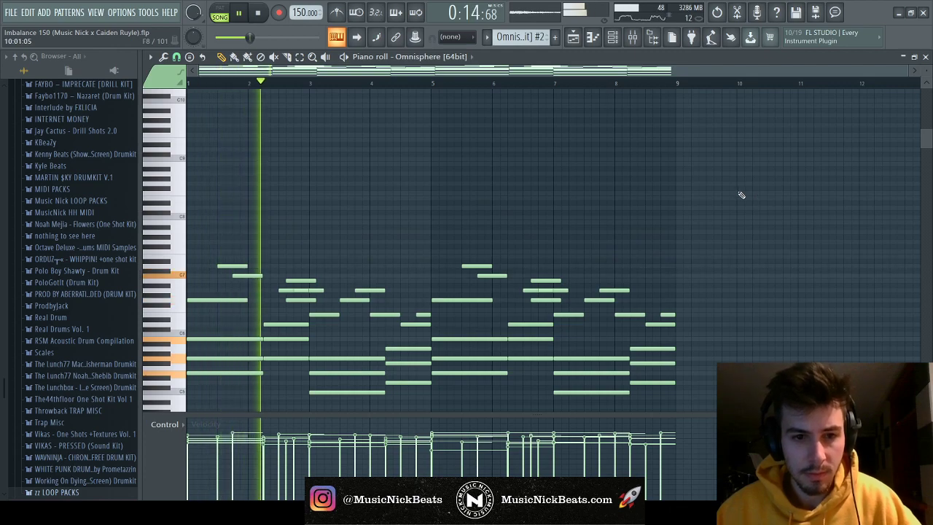
scroll(740, 193, "down", 2)
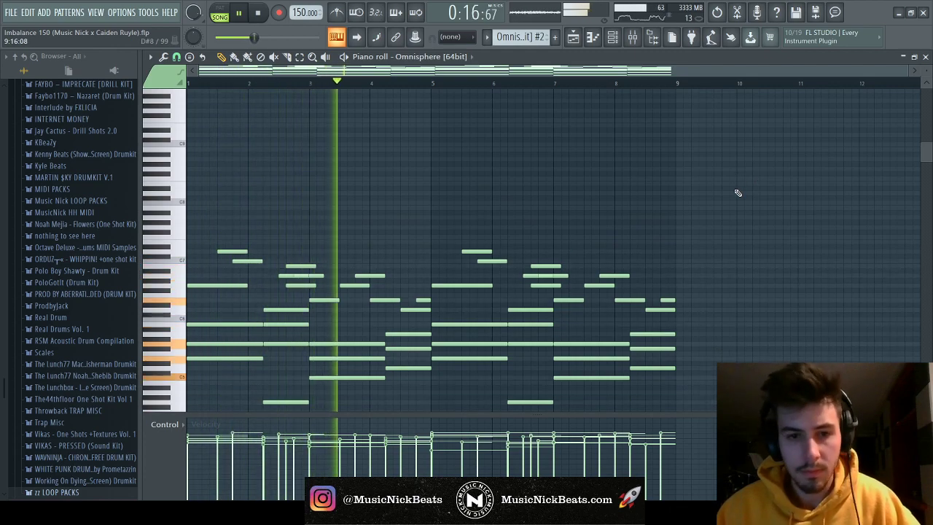
scroll(738, 192, "down", 3)
left_click(926, 58)
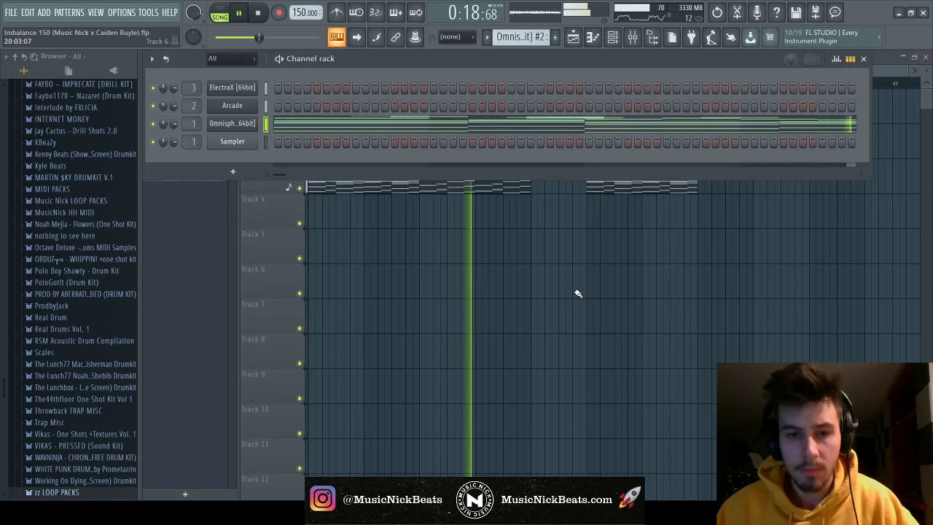
key("F6")
left_click_drag(661, 235, 583, 91)
left_click_drag(681, 178, 625, 178)
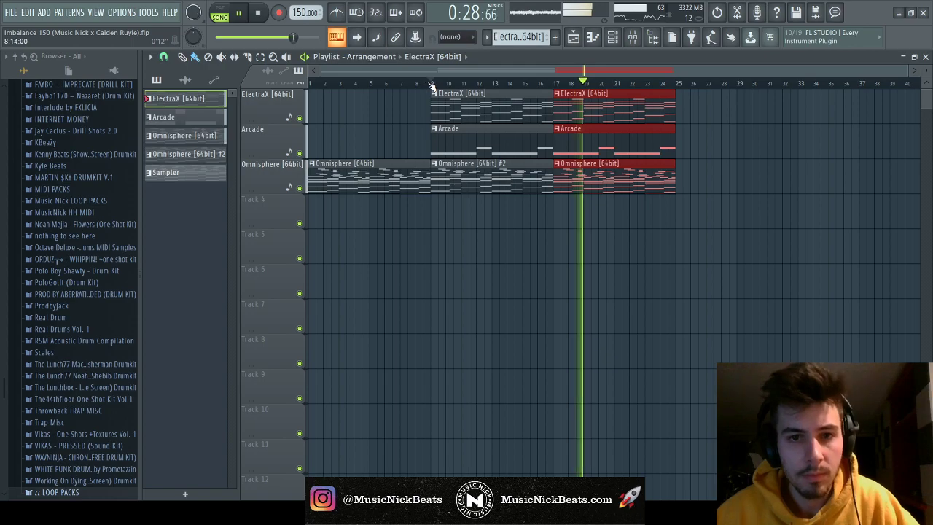
Select bars 9 to 17 in the playlist and add HalfTime to the Arcade mixer track
key("space")
left_click_drag(431, 82, 539, 85)
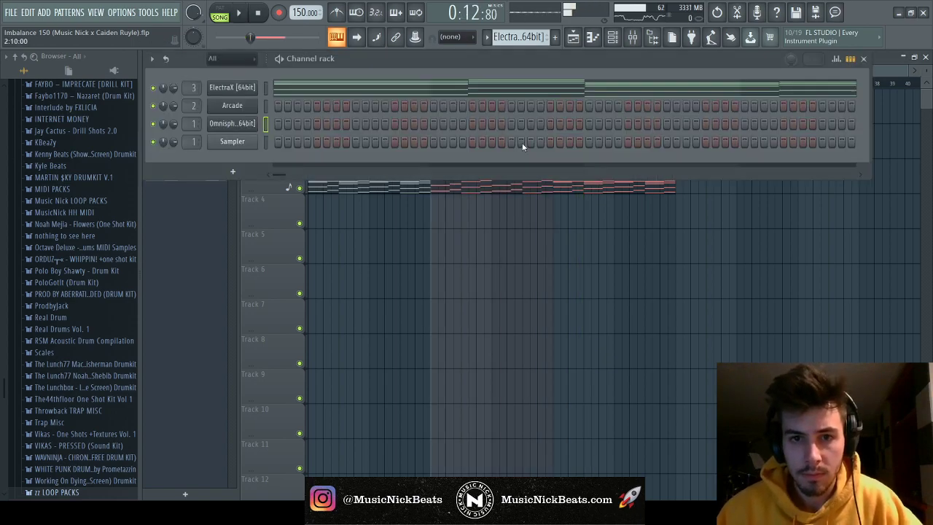
key("F6")
key("F9")
left_click_drag(846, 295, 838, 318)
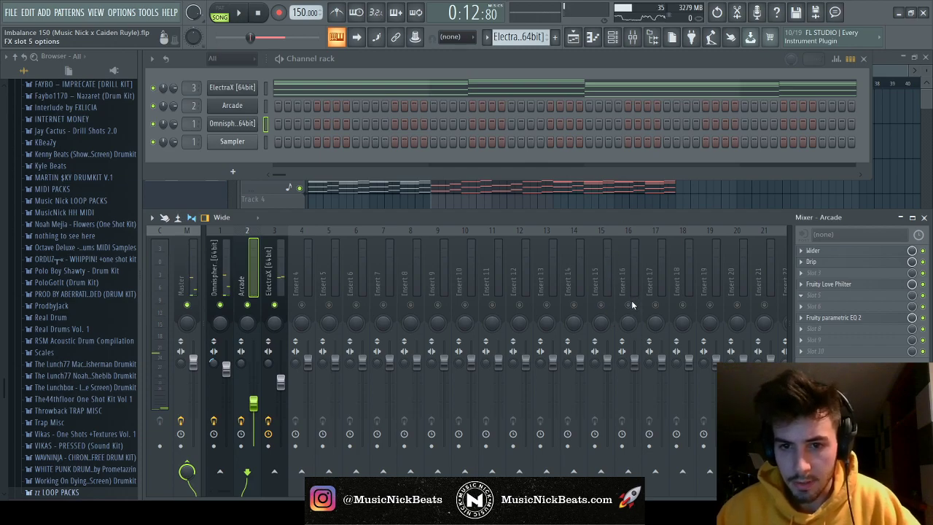
key("space")
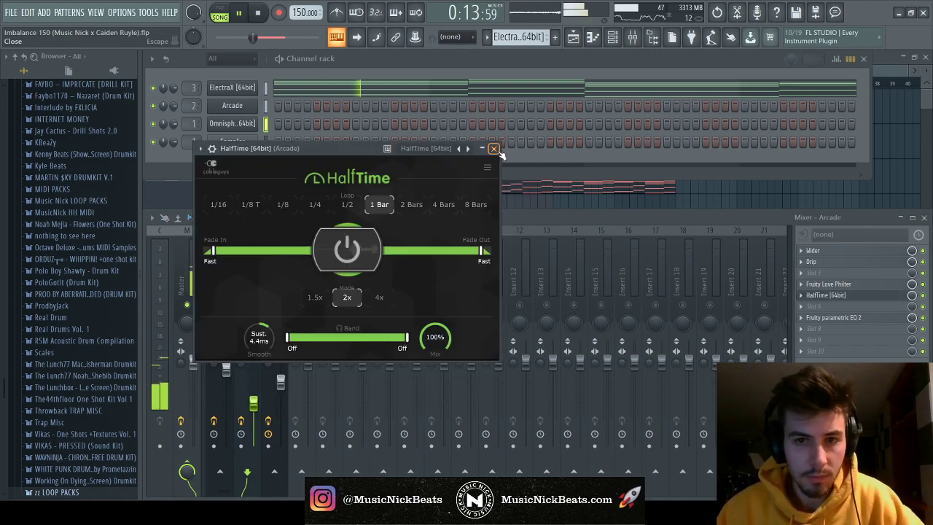
left_click(493, 149)
Create an automation clip for HalfTime's mix level over bars 9 to 17 and lower its end point to 0%
key("space")
left_click(911, 295)
right_click(911, 296)
left_click(867, 342)
left_click_drag(552, 206, 560, 226)
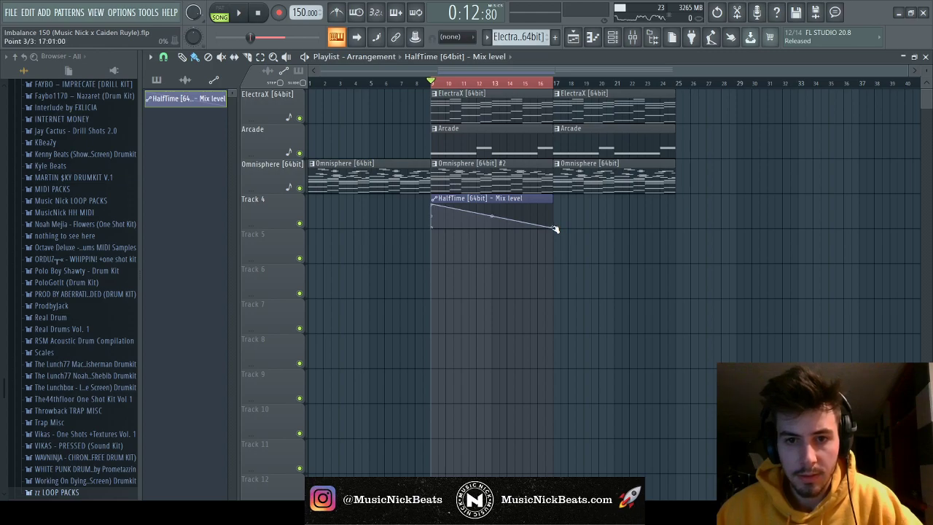
key("space")
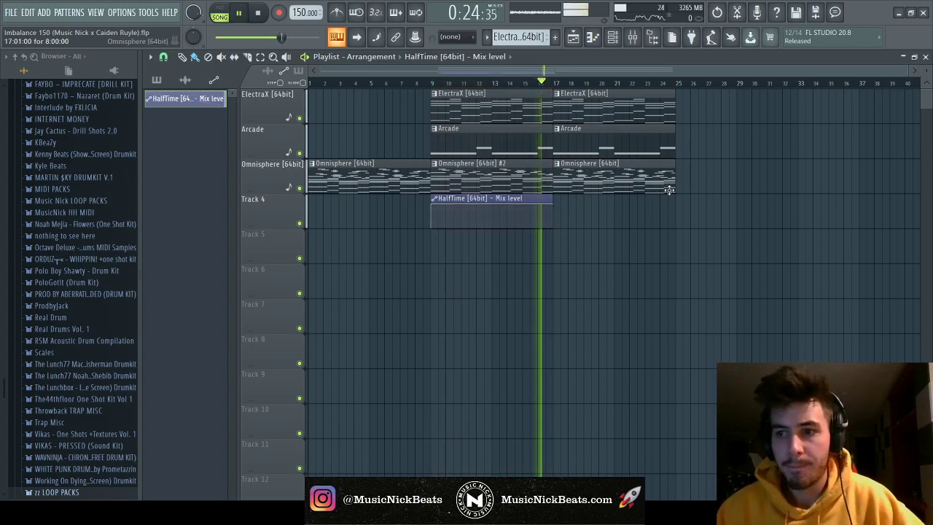
Place an Omnisphere #2 clip at bar 25 and duplicate it to bar 33
left_click_drag(764, 180, 708, 190)
left_click(672, 82)
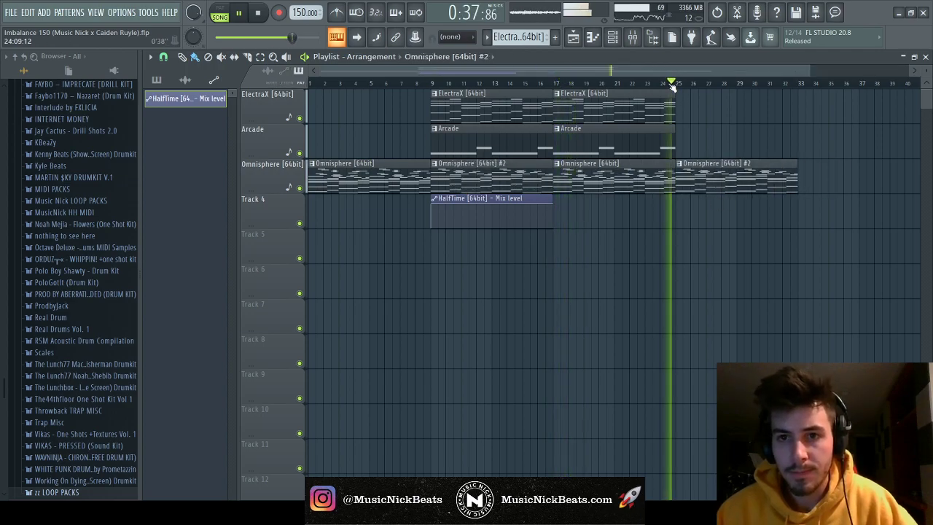
scroll(798, 73, "right", 4)
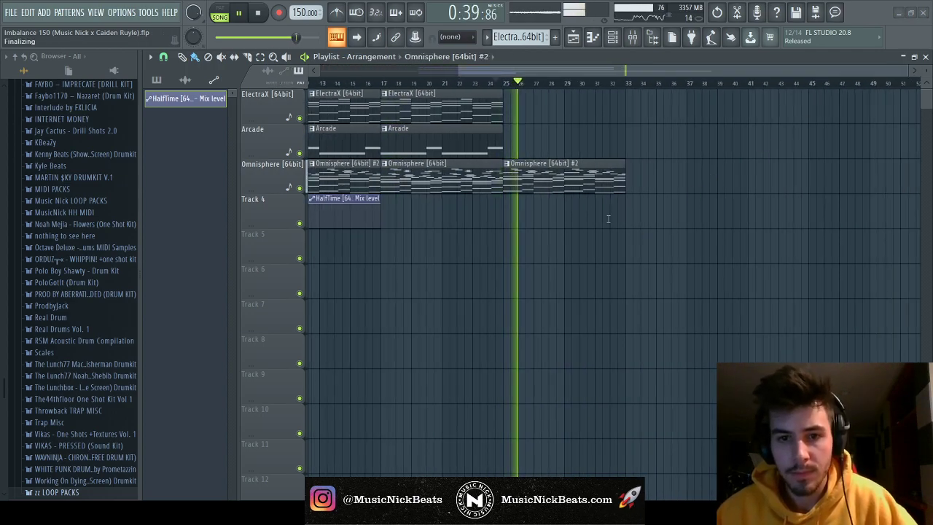
left_click(589, 175, "ctrl")
key("ctrl+b")
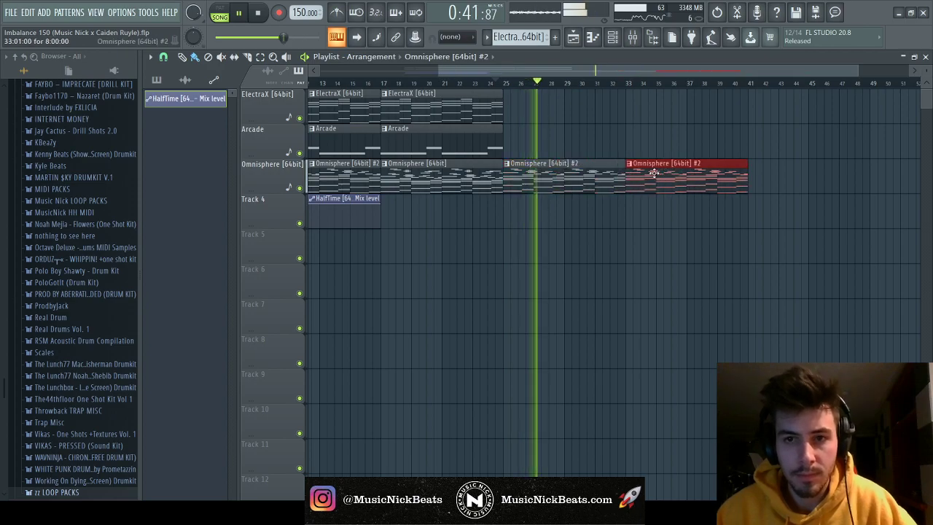
Place an ElectraX clip at bar 33 and another Omnisphere #2 clip at bar 41
scroll(660, 174, "down", 1, "ctrl")
left_click(656, 105)
left_click_drag(655, 106, 610, 106)
left_click(608, 82)
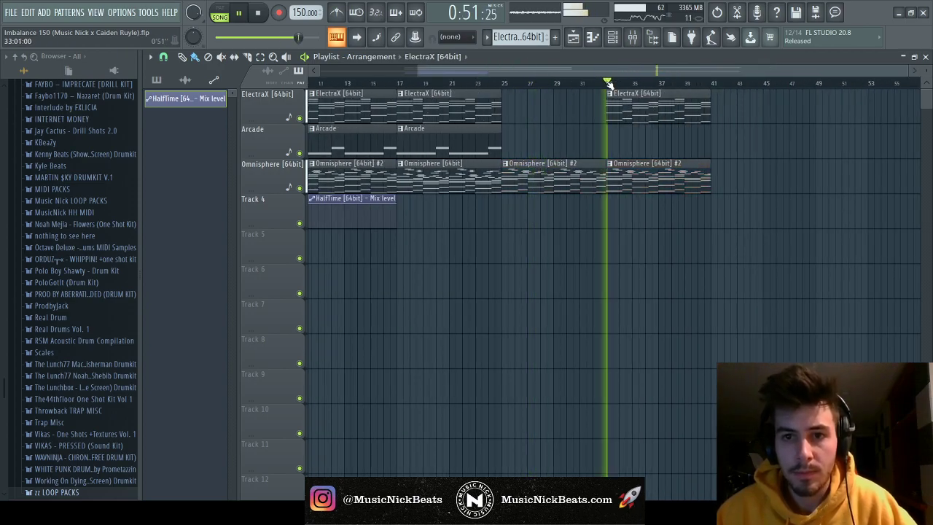
scroll(628, 191, "down", 1, "ctrl")
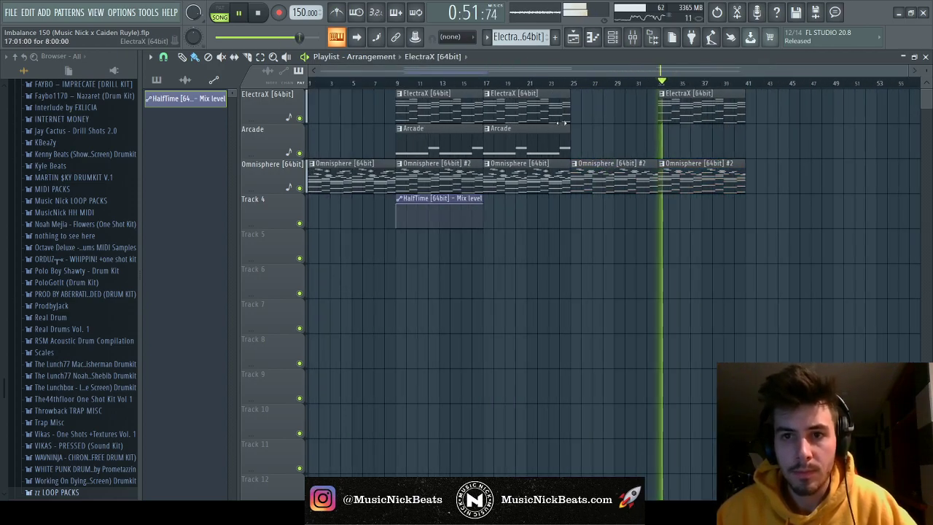
left_click(751, 182)
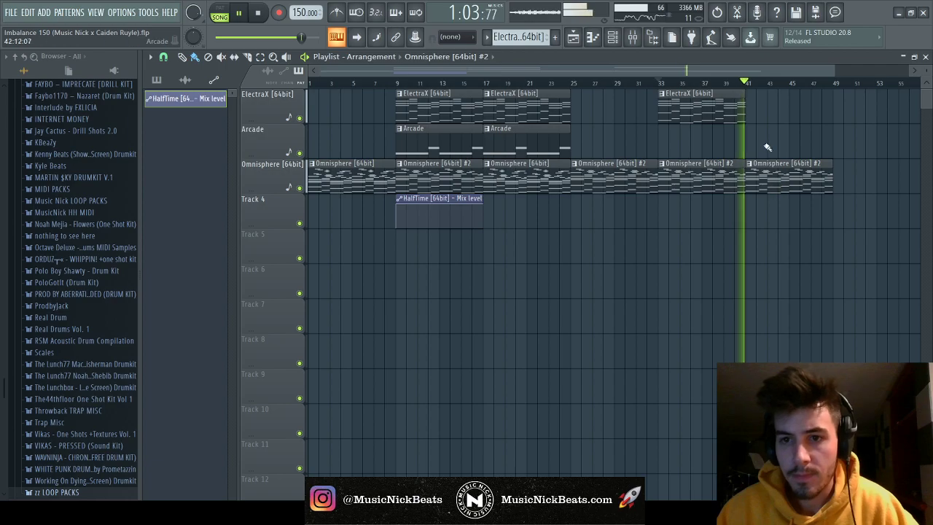
Make the Omnisphere clip at bar 41 a unique pattern and delete all its melody notes, keeping only the chords and bass
key("space")
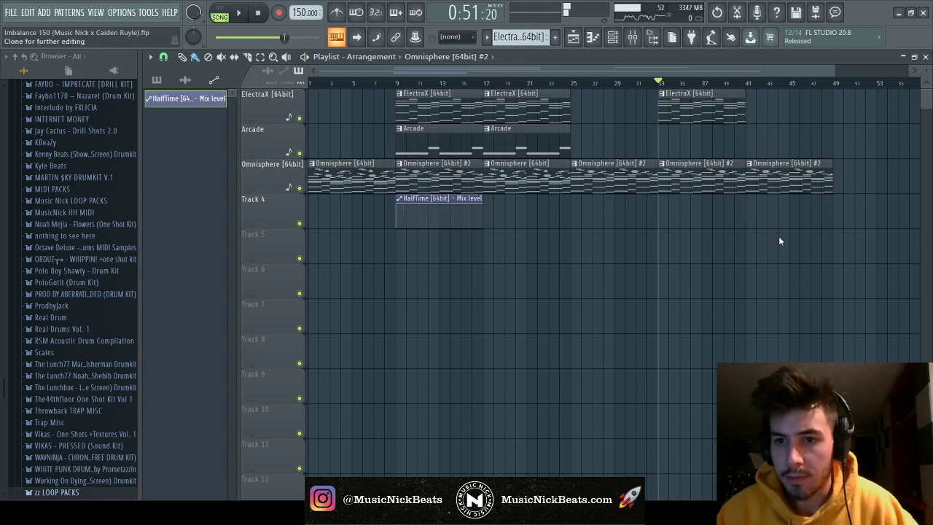
left_click(751, 84)
double_click(762, 164)
scroll(257, 212, "down", 5)
left_click_drag(687, 186, 208, 116, "ctrl")
key("Delete")
scroll(209, 117, "up", 1)
key("space")
scroll(583, 164, "down", 3)
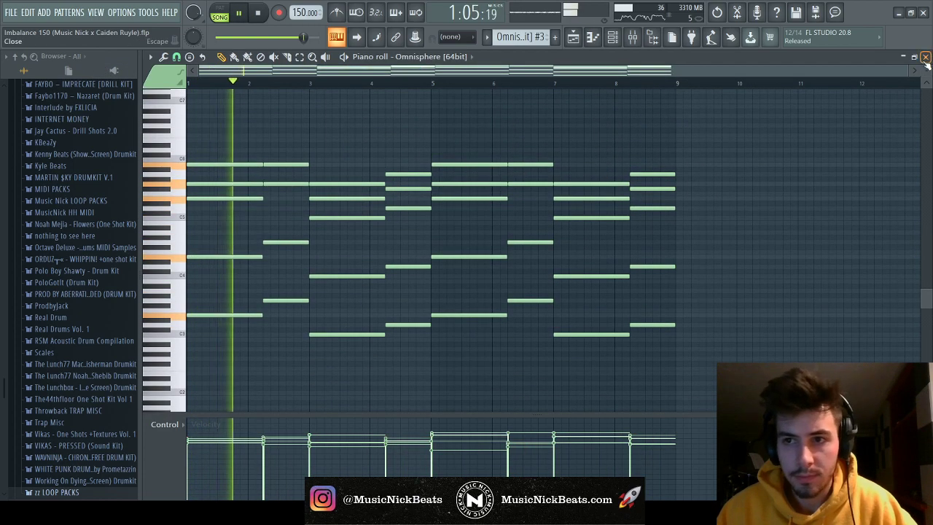
key("F7")
Copy the bar 9 Arcade clip and its HalfTime automation clip to bar 41 and play from there
key("F6")
key("space")
left_click(447, 198, "shift")
left_click(419, 102, "shift")
left_click(419, 102, "shift")
left_click(415, 138, "shift")
left_click_drag(415, 138, 787, 139, "shift")
key("space")
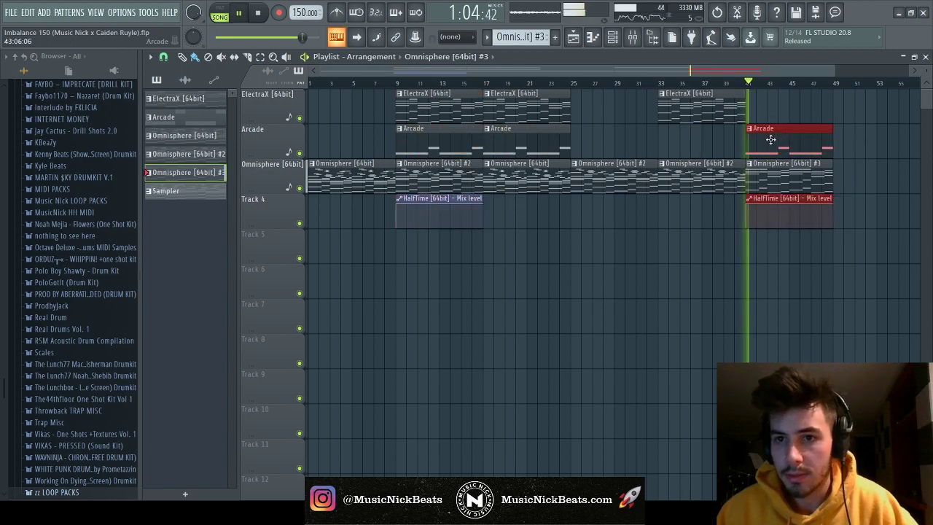
Move the copied Arcade and HalfTime automation clips from bar 41 to bar 33 and play that section
scroll(854, 145, "down", 1)
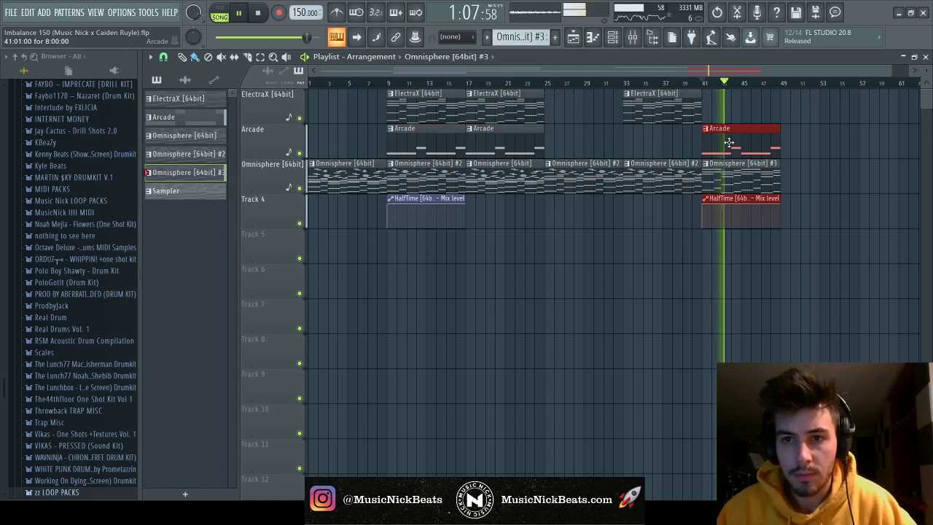
key("space")
left_click_drag(733, 145, 663, 144)
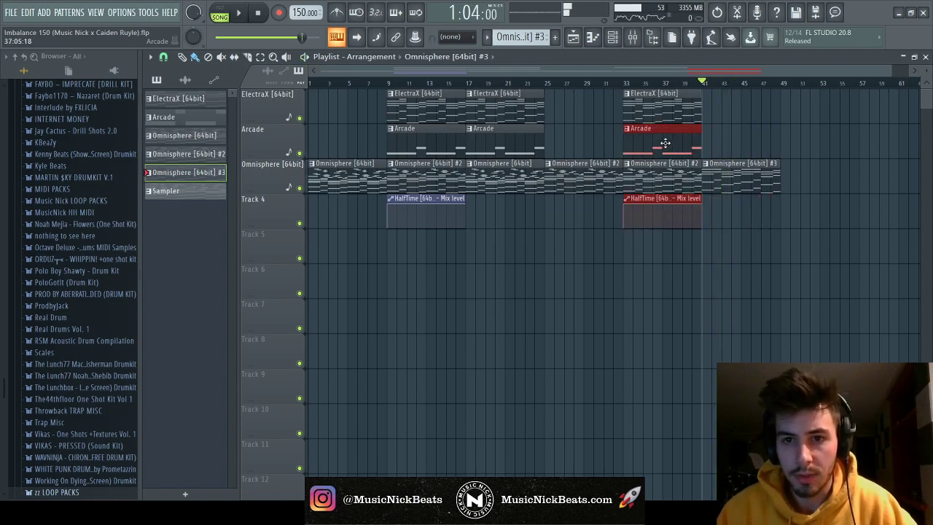
key("space")
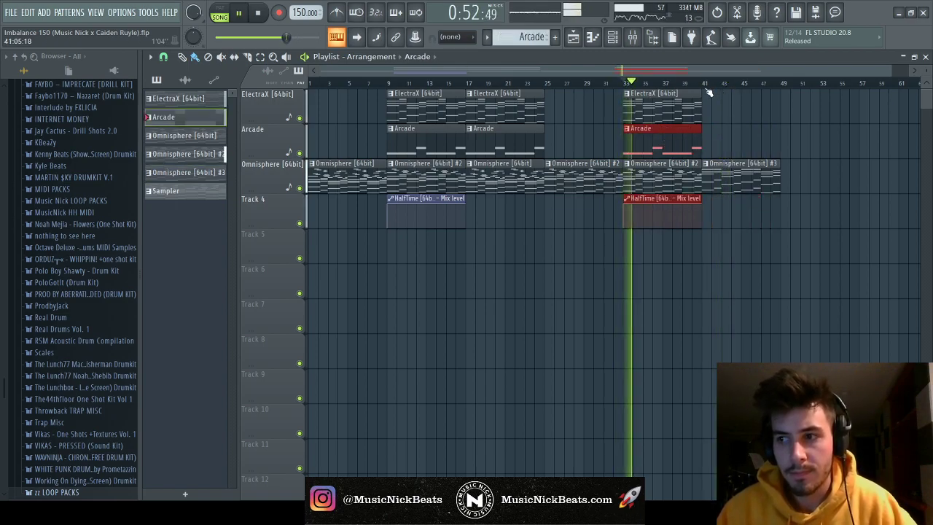
Stop playback, arm the Master mixer track for recording and render the arrangement to an audio clip
key("space")
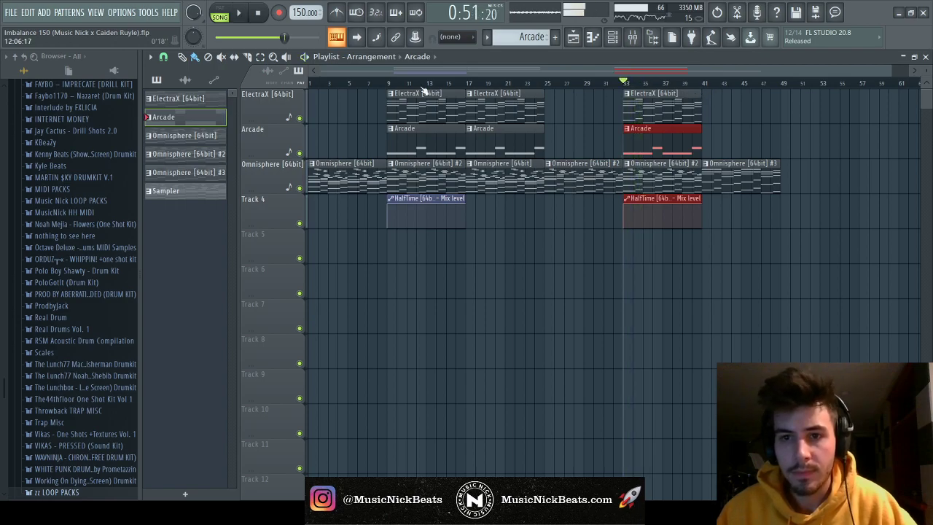
left_click(288, 41)
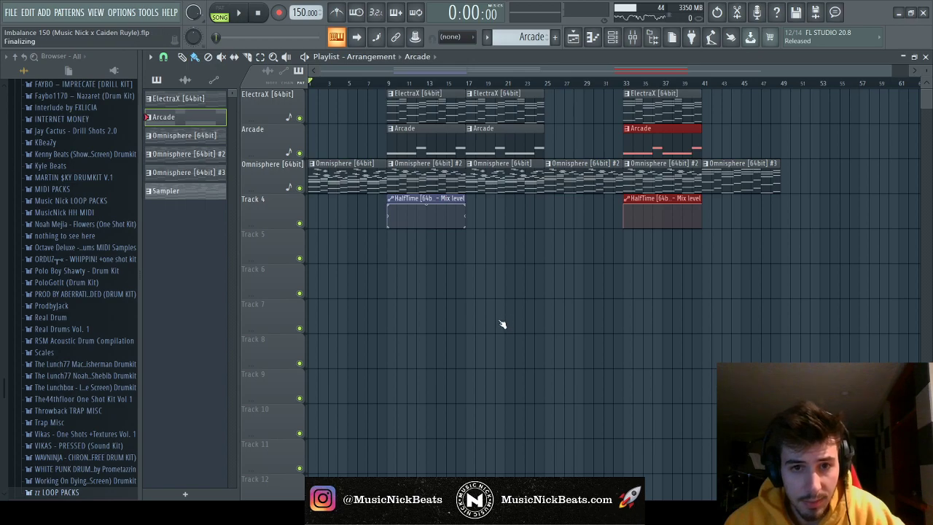
key("F6")
key("F9")
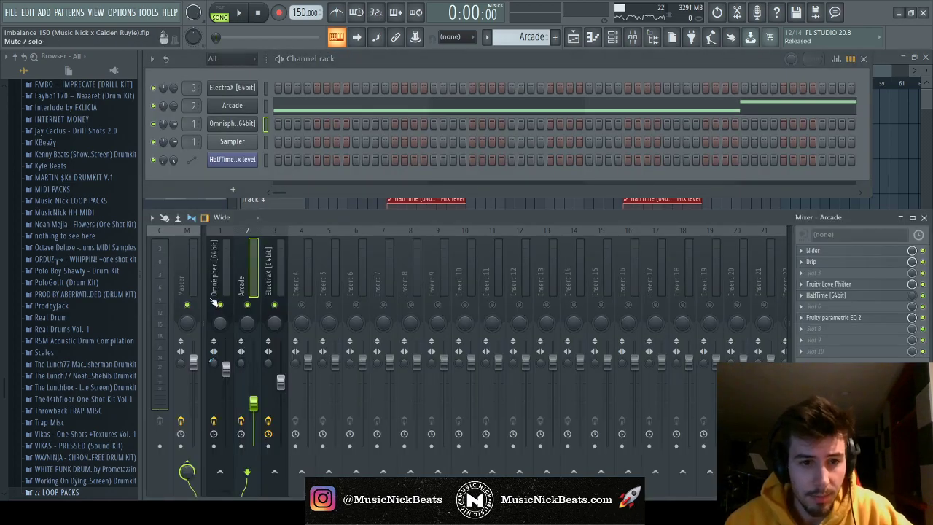
left_click(182, 420)
left_click(182, 446)
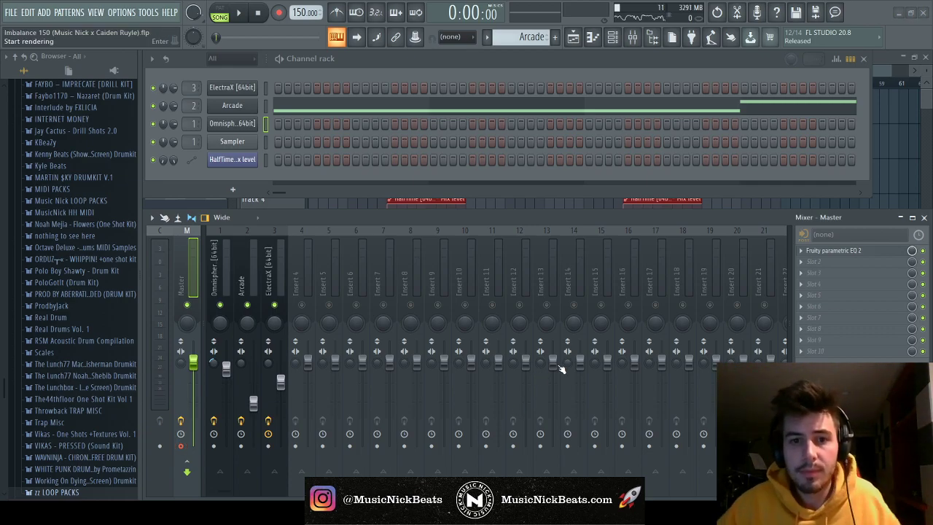
key("Return")
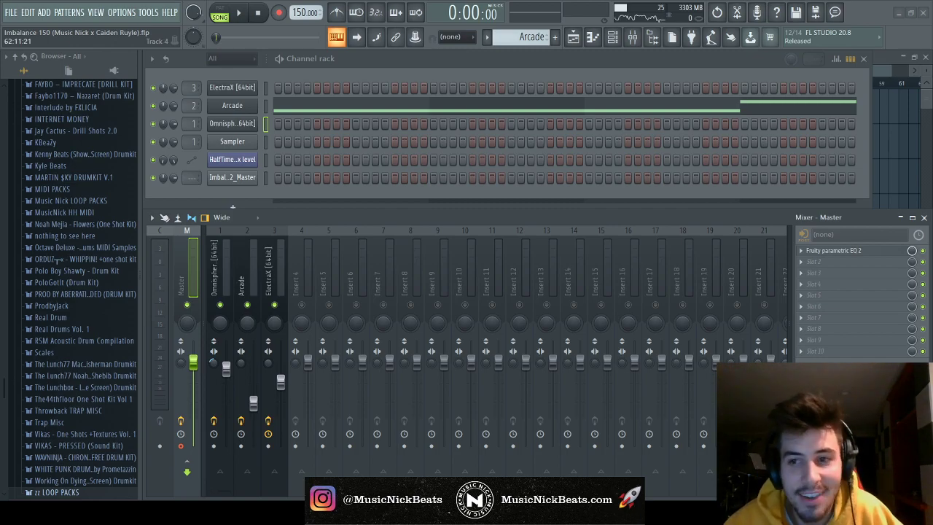
Discard the first master recording from the audio clips and render the full arrangement through the Master track again
key("F5")
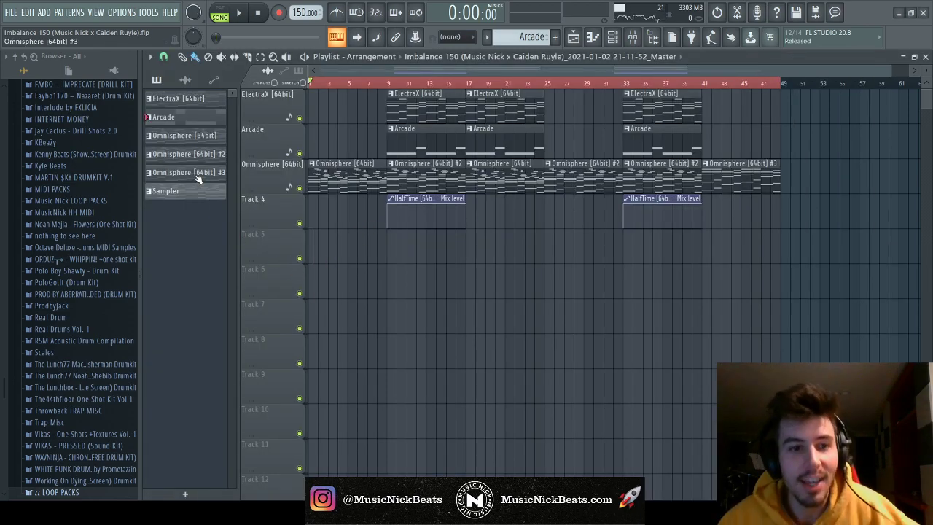
left_click(185, 80)
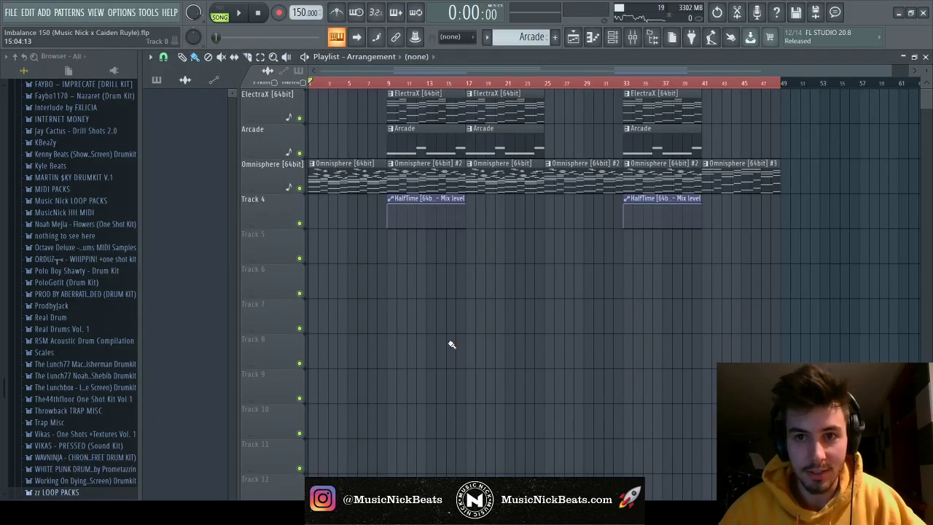
key("ctrl+a")
key("F6")
key("F9")
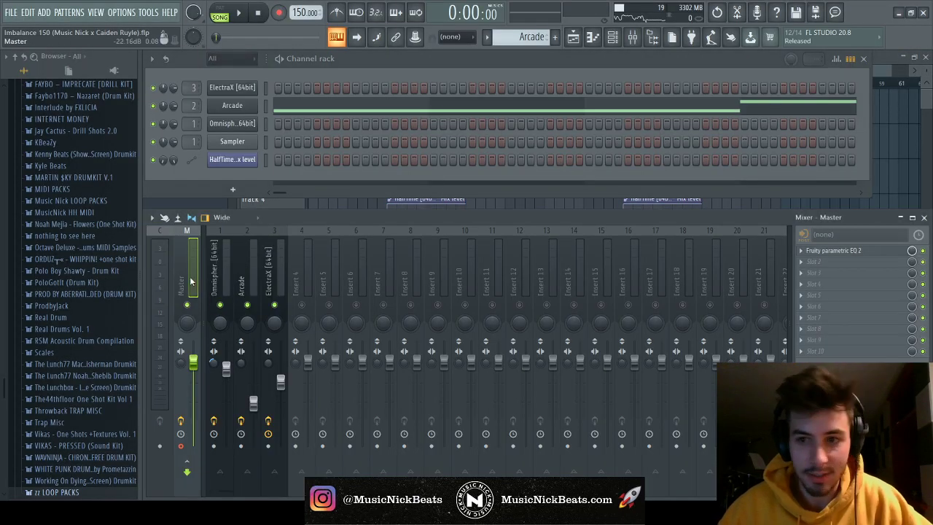
key("ctrl+r")
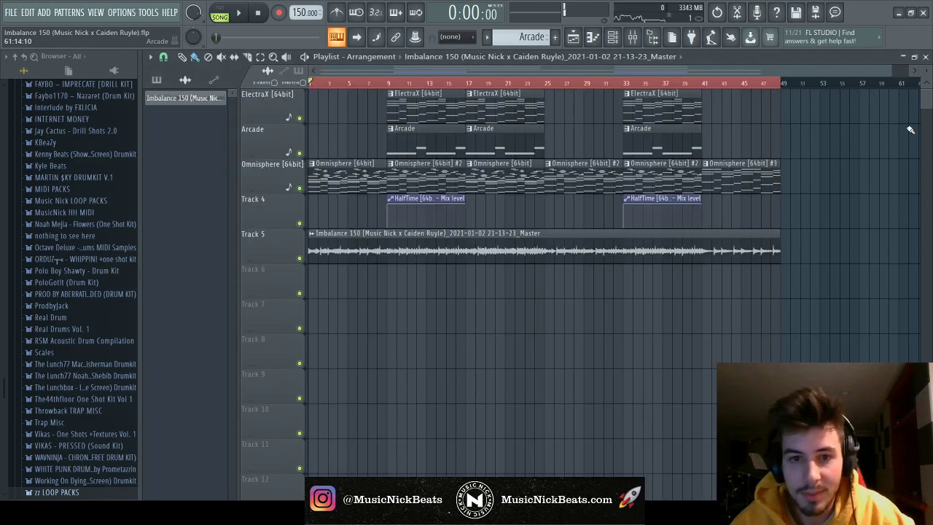
Solo Track 5 with the rendered master audio clip and open the clip's channel settings
left_click(881, 128)
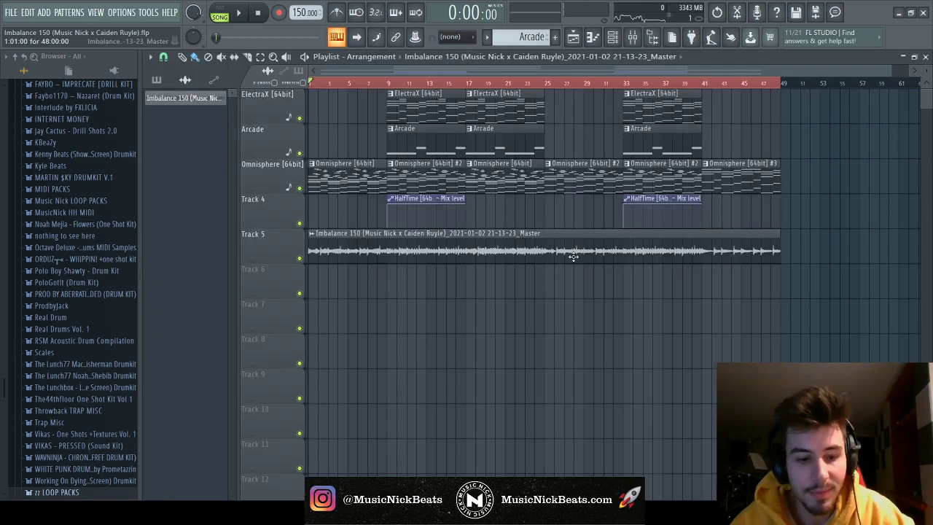
right_click(299, 258)
double_click(351, 242)
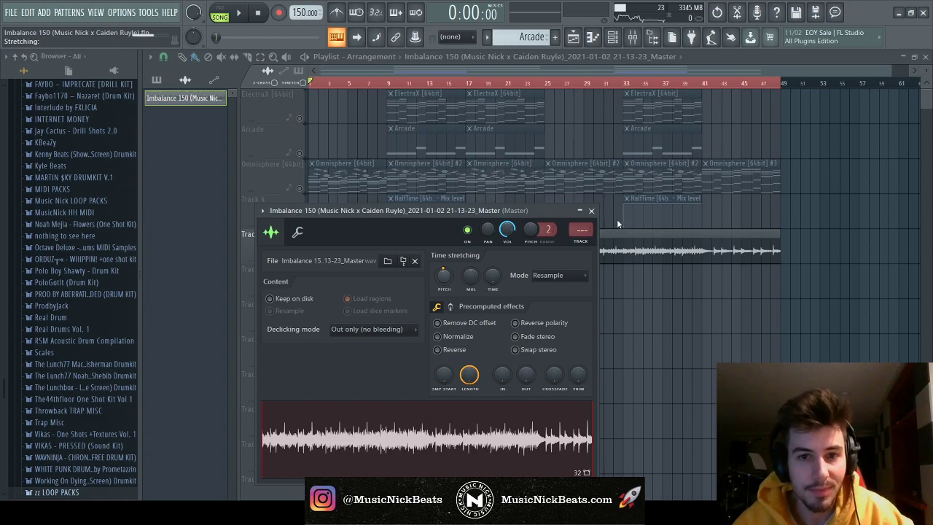
Close the sample settings and play back the rendered master clip while reviewing the channel rack and mixer
left_click(591, 210)
key("space")
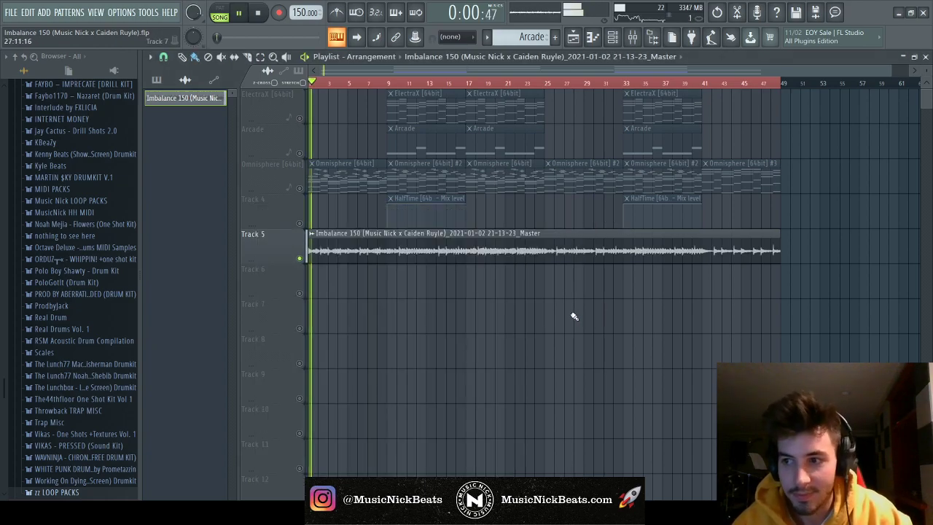
key("F6")
key("F9")
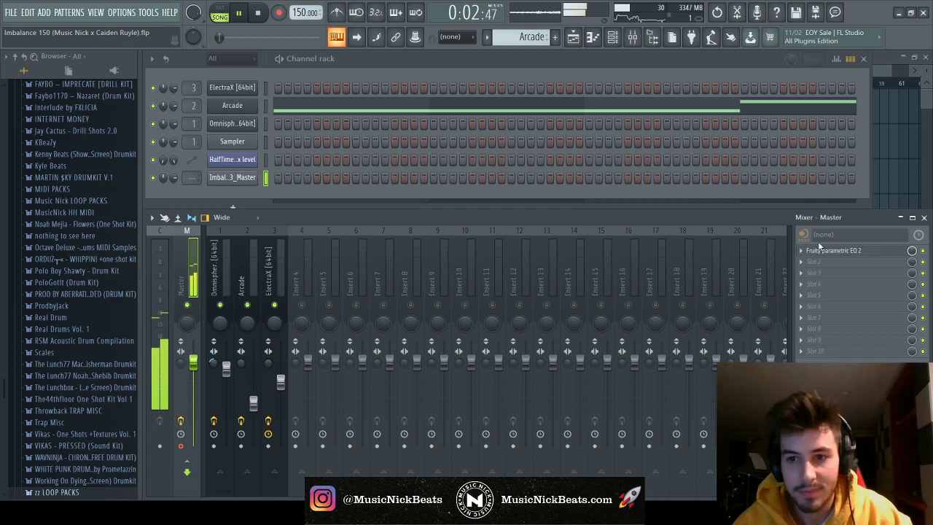
key("F6")
key("F9")
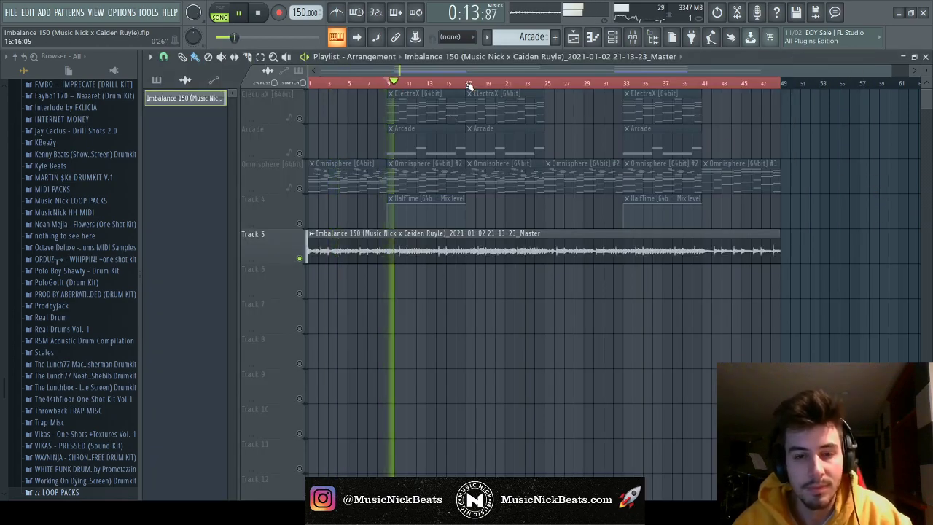
key("F6")
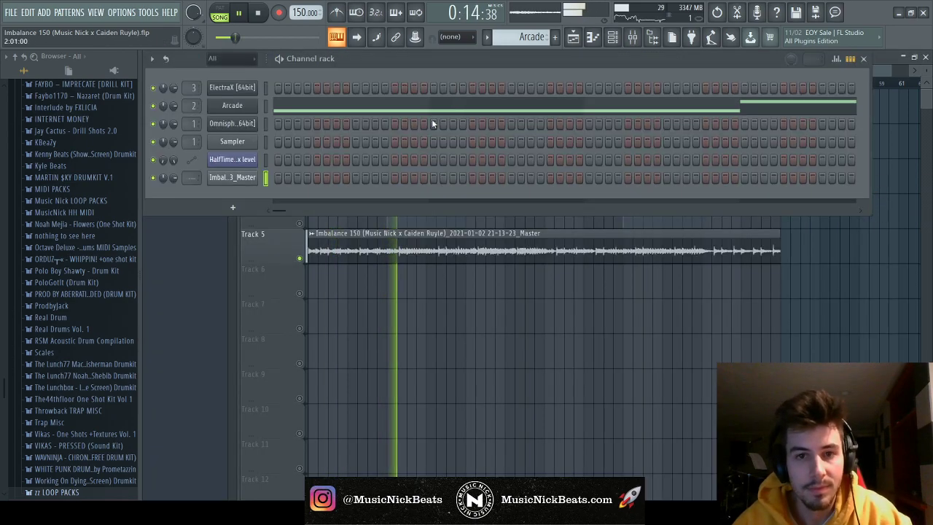
key("F9")
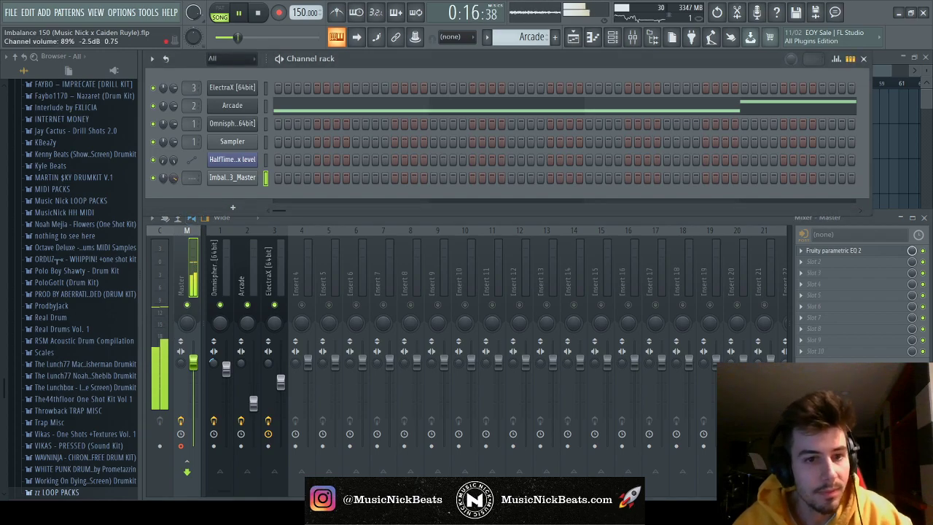
Copy the lowest row of bass notes from the first Omnisphere pattern into the Sampler channel of a new pattern
key("F5")
double_click(345, 171)
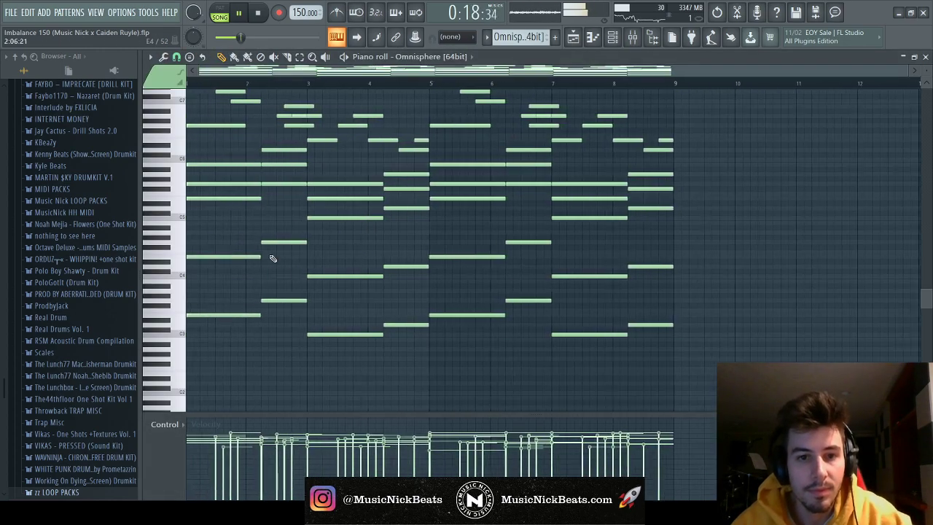
left_click_drag(267, 261, 662, 260)
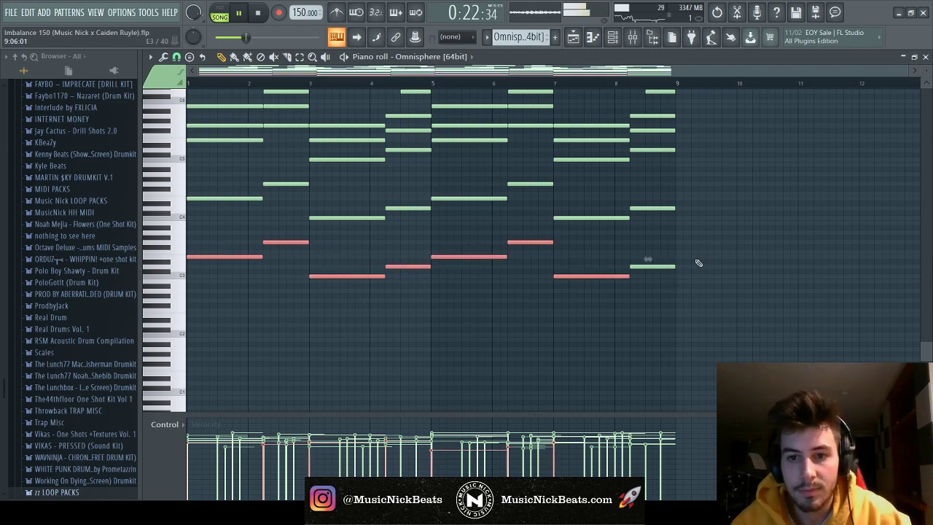
left_click(650, 263)
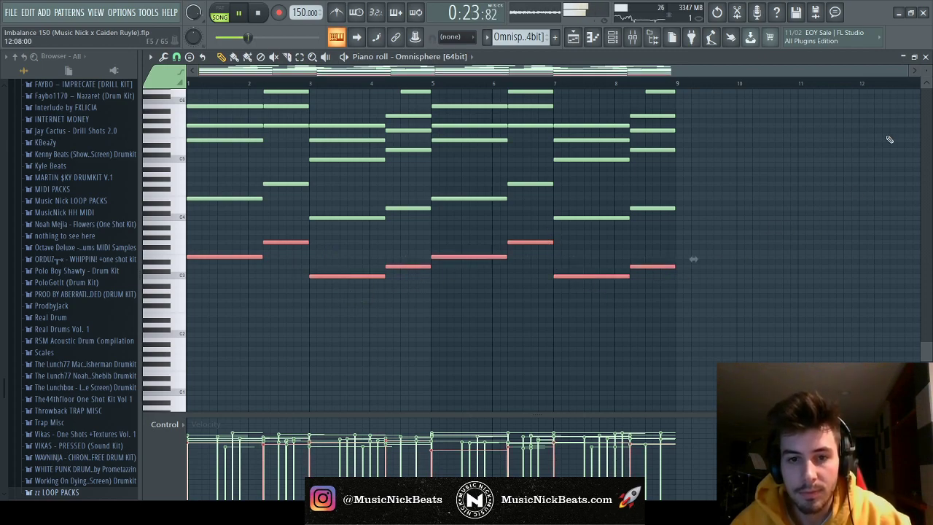
left_click(927, 62)
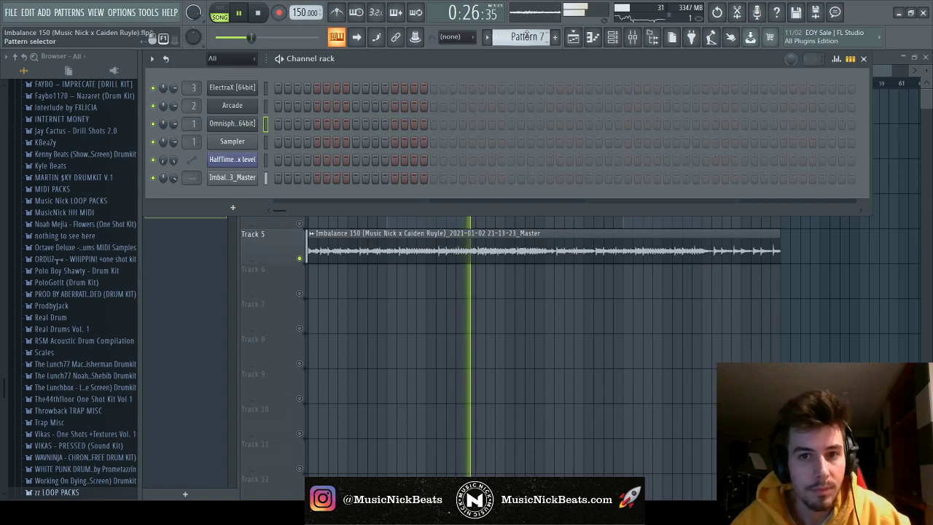
left_click(232, 141)
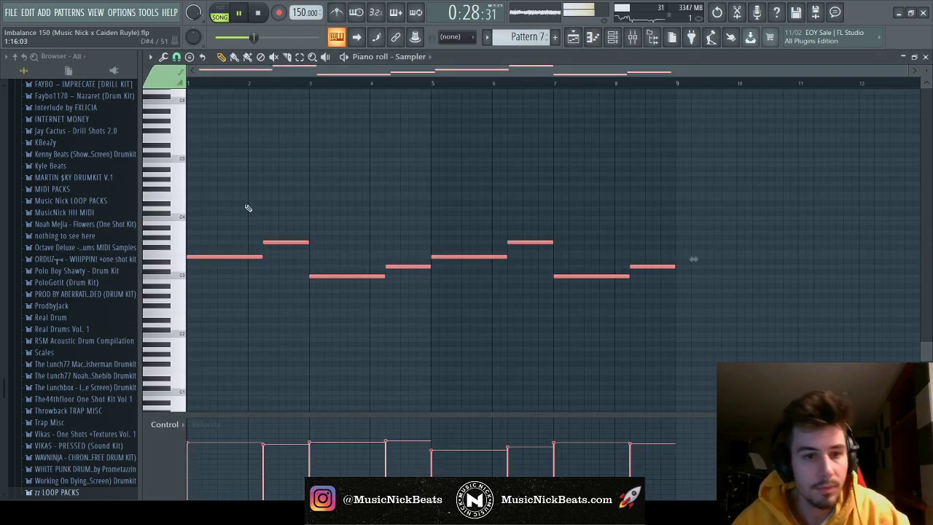
Raise all the copied bass notes by two octaves, deselect them and close the piano roll
key("ctrl+Up")
key("ctrl+Up")
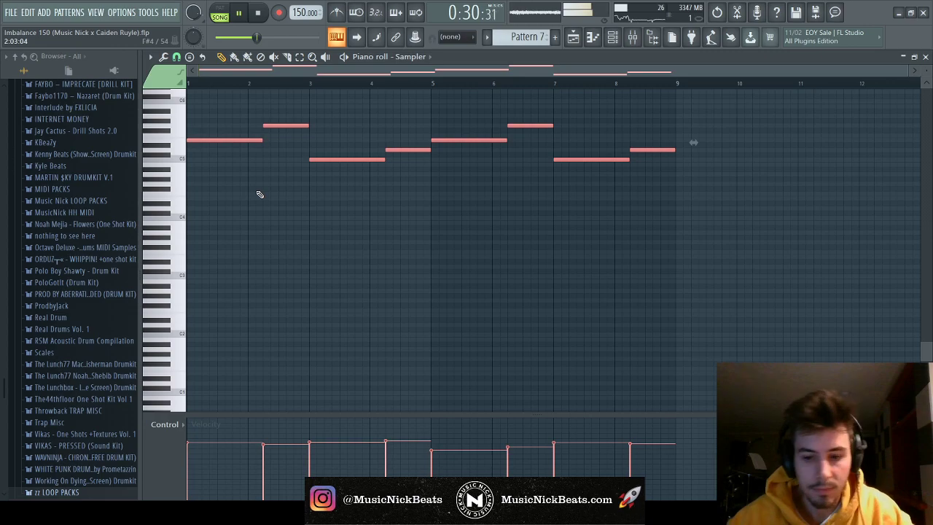
scroll(257, 194, "up", 5)
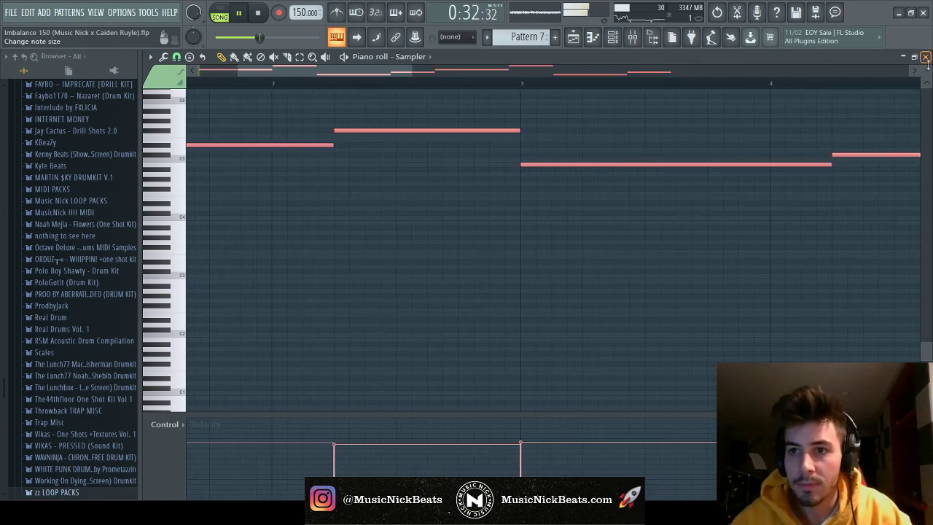
scroll(233, 207, "down", 5)
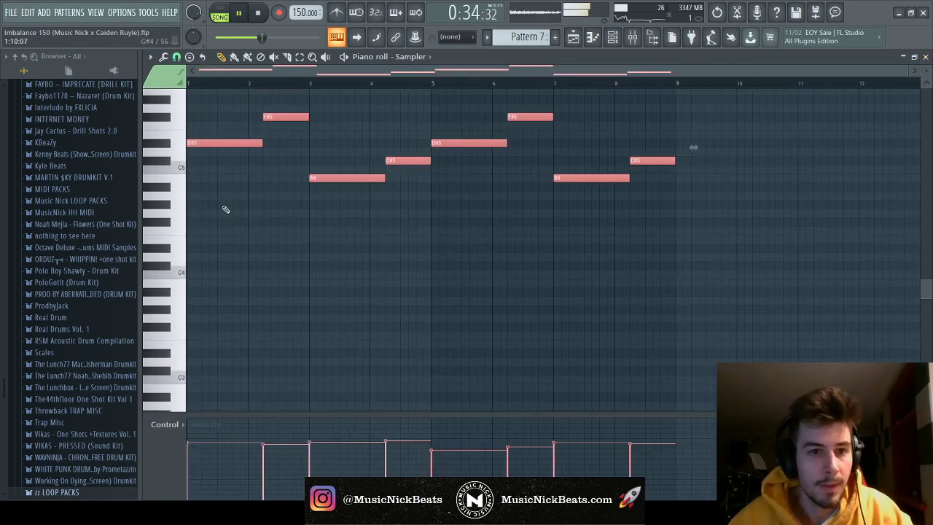
scroll(241, 204, "up", 6)
key("space")
key("ctrl+d")
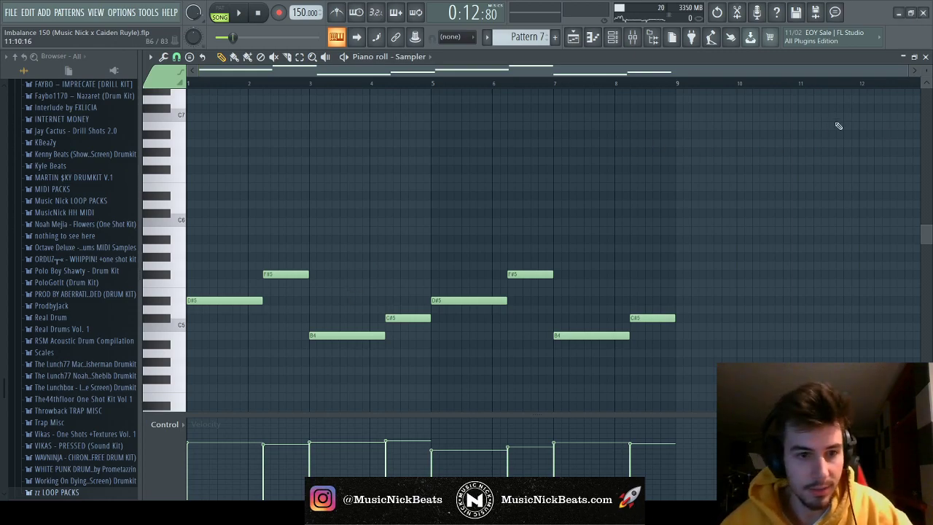
left_click(925, 56)
key("F6")
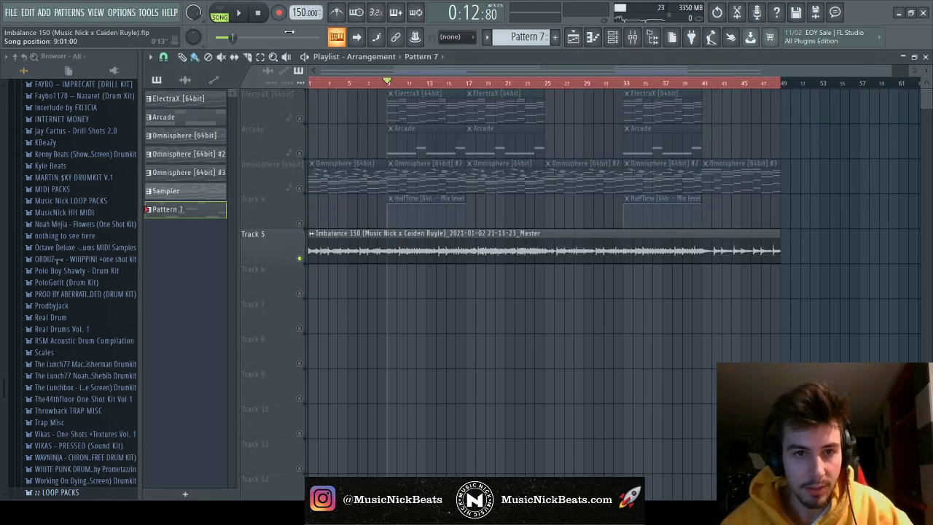
Render the armed Master track to a new audio clip in the playlist and disarm the Master for recording
key("space")
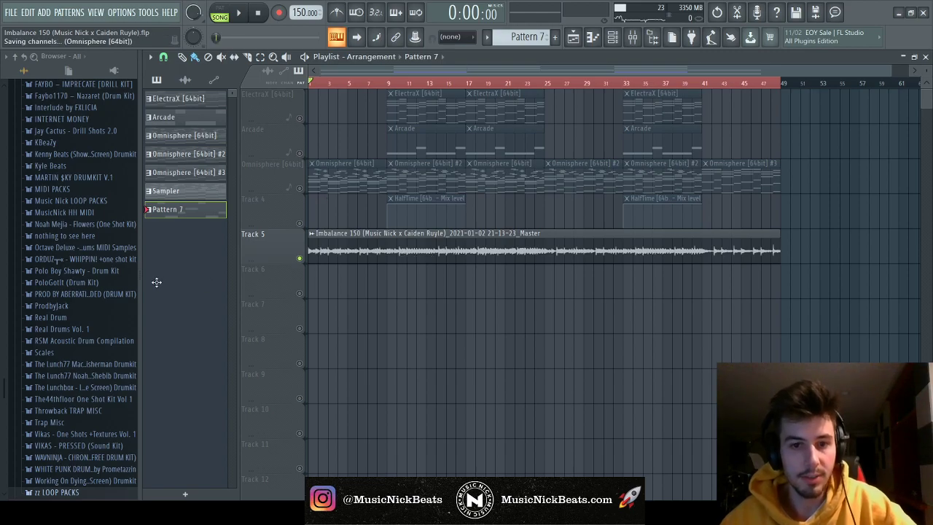
key("F6")
key("F9")
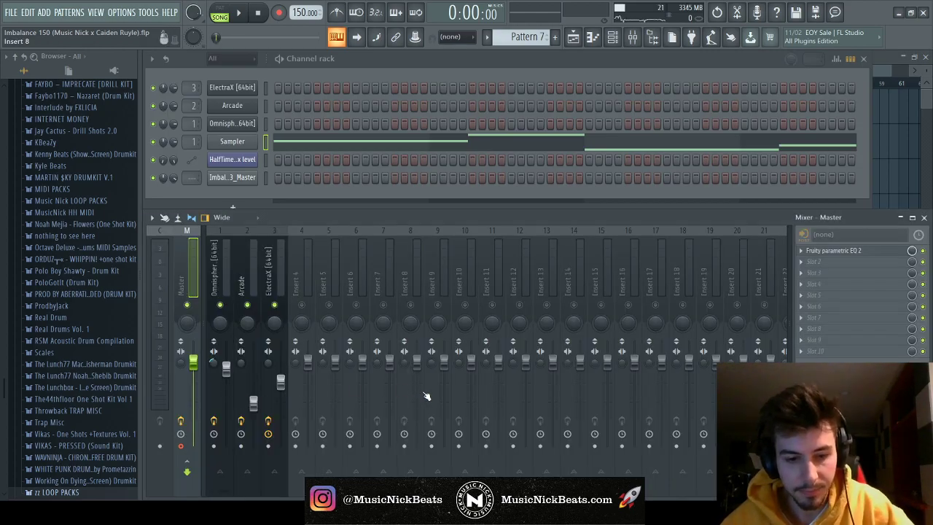
key("ctrl+r")
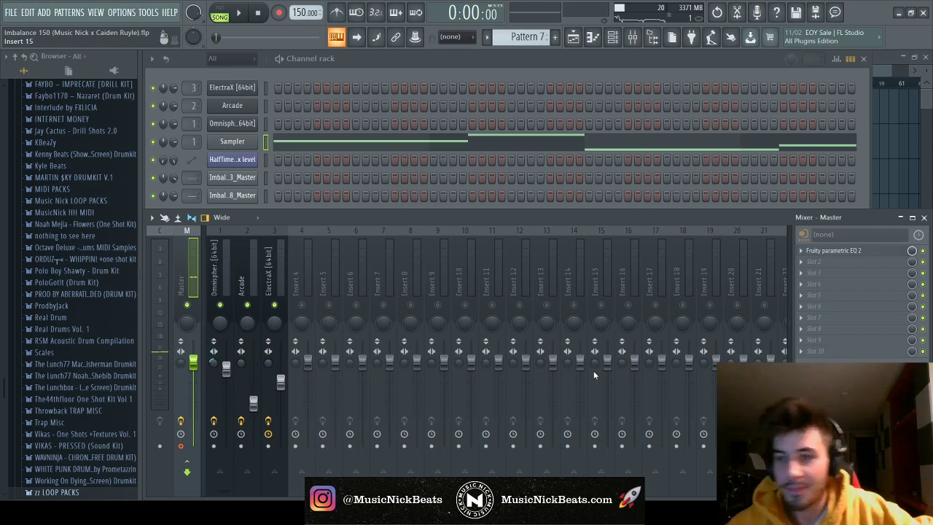
key("F5")
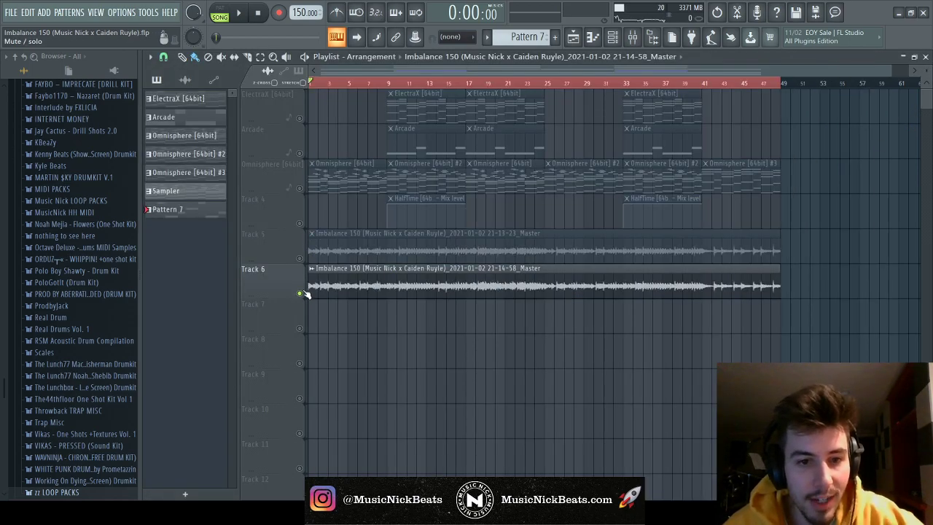
key("F5")
left_click(181, 446)
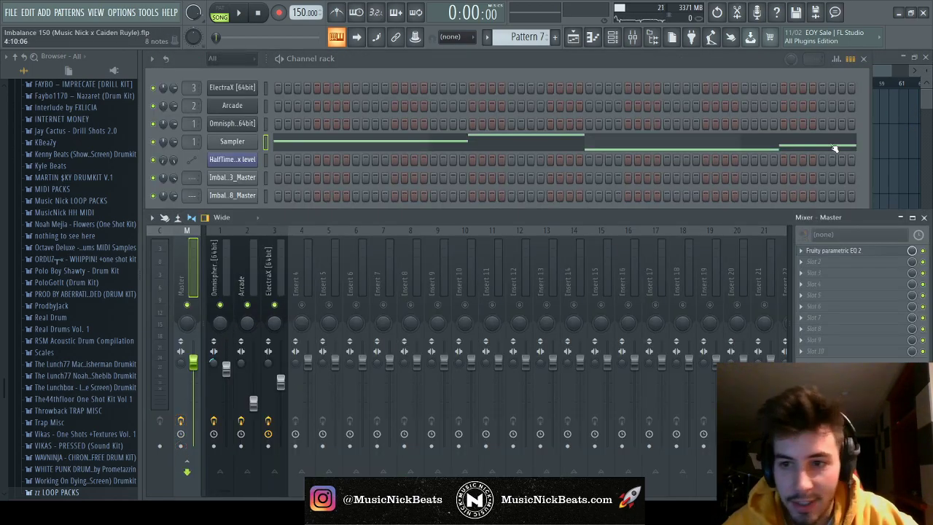
Play back the newly rendered master clip on Track 6 and open its audio in Edison
key("F5")
key("space")
double_click(339, 288)
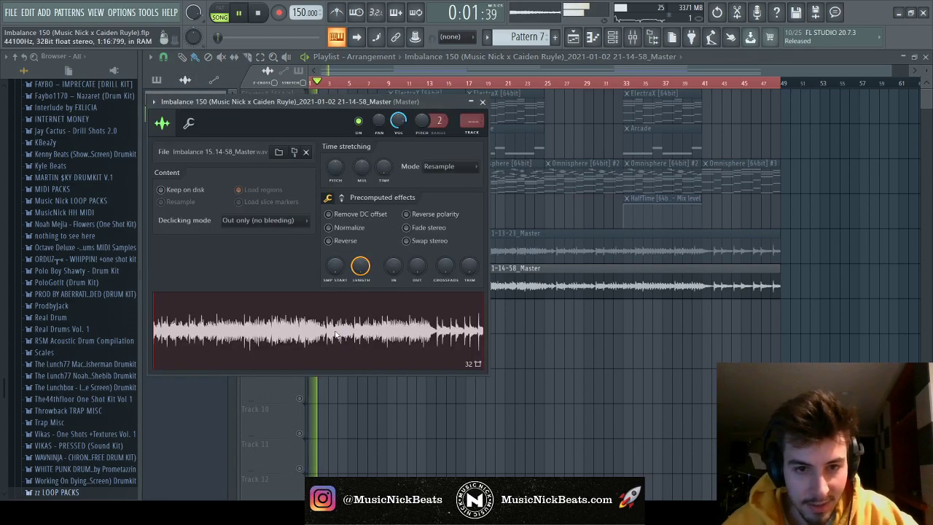
left_click(221, 345)
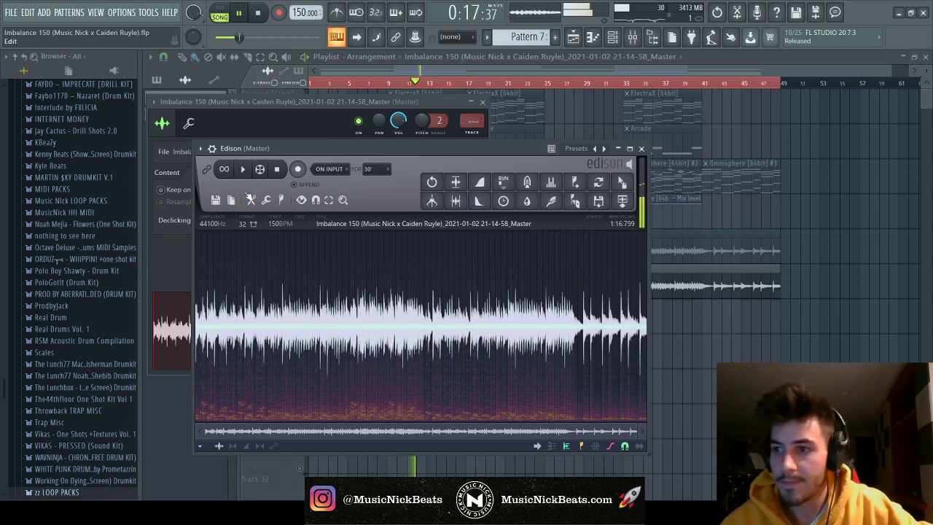
left_click(259, 14)
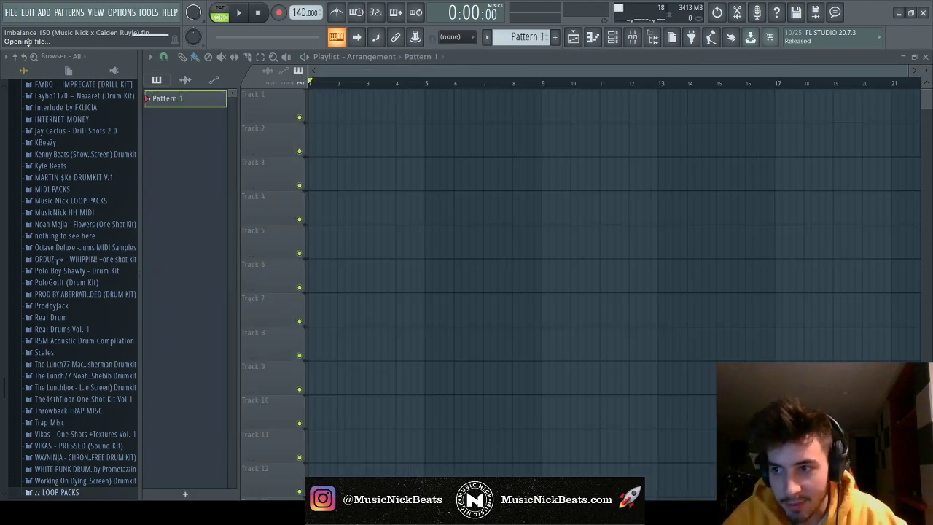
In a new project, place the Imbalance 150 loop from the January 2021 loop pack at the start of Track 1
scroll(29, 268, "down", 4)
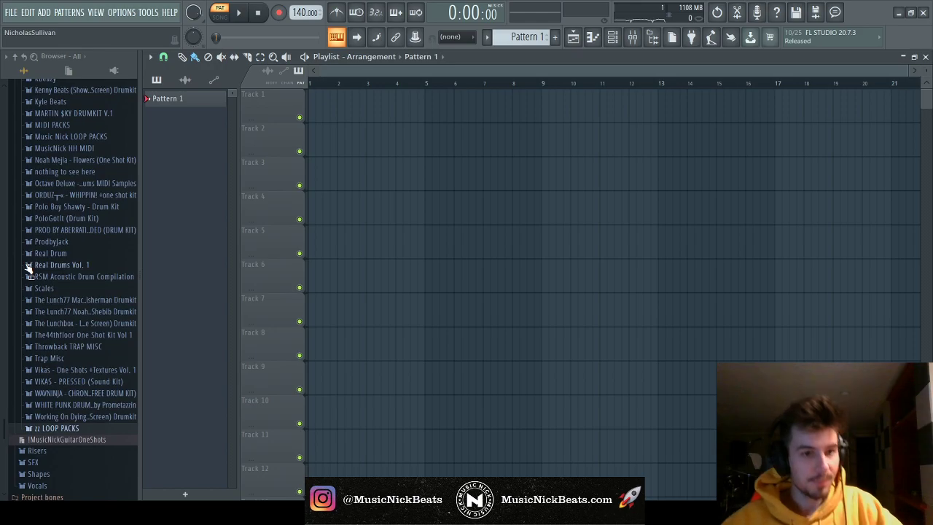
left_click(62, 136)
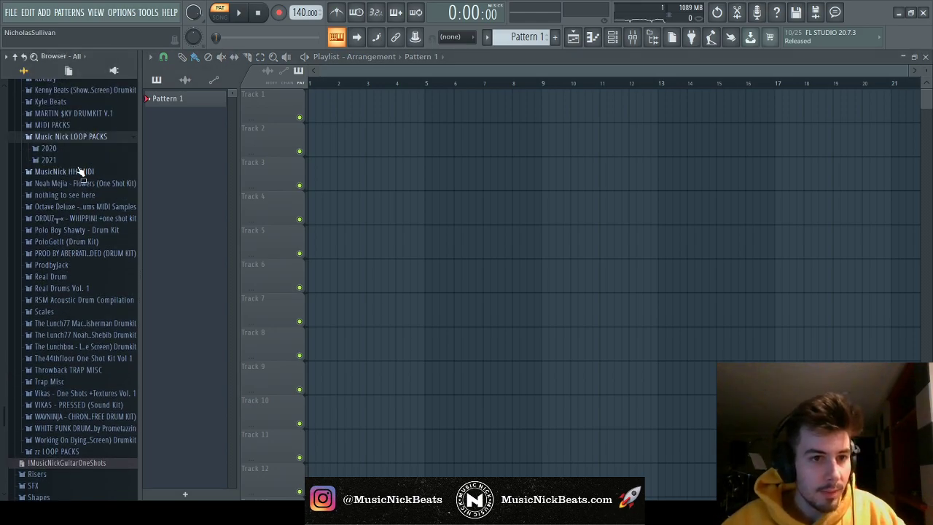
left_click(73, 161)
left_click(72, 172)
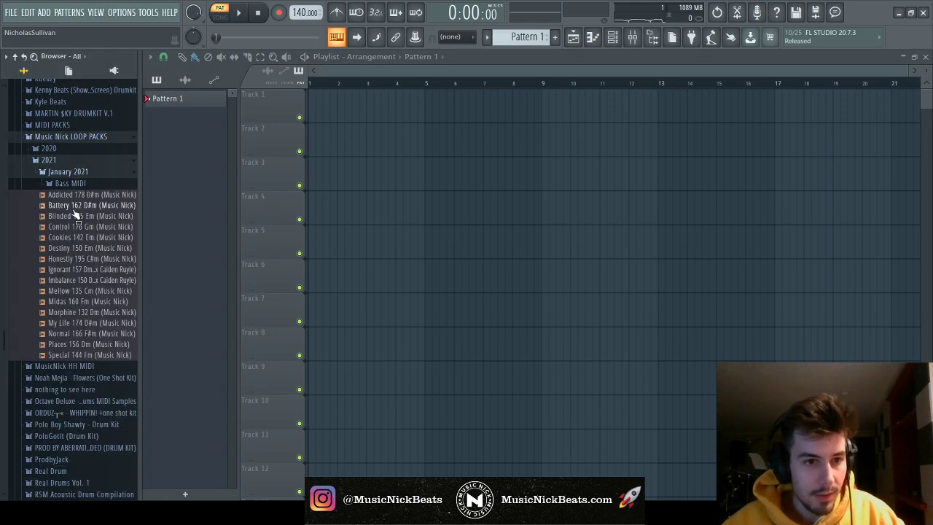
left_click_drag(73, 280, 348, 141)
Route the loop channel to mixer insert 1 and play the project in song mode at a tempo of 150
key("F6")
key("ctrl+l")
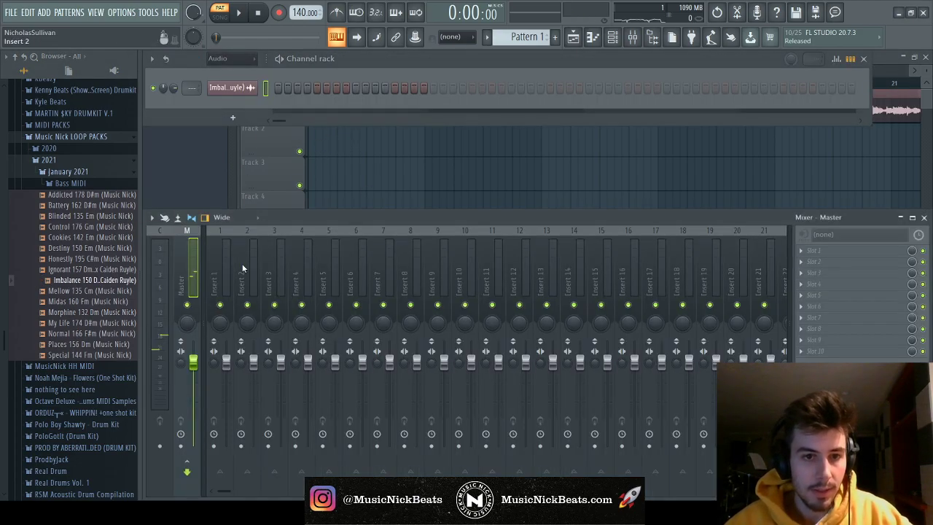
left_click(220, 16)
left_click_drag(304, 13, 304, 4)
key("space")
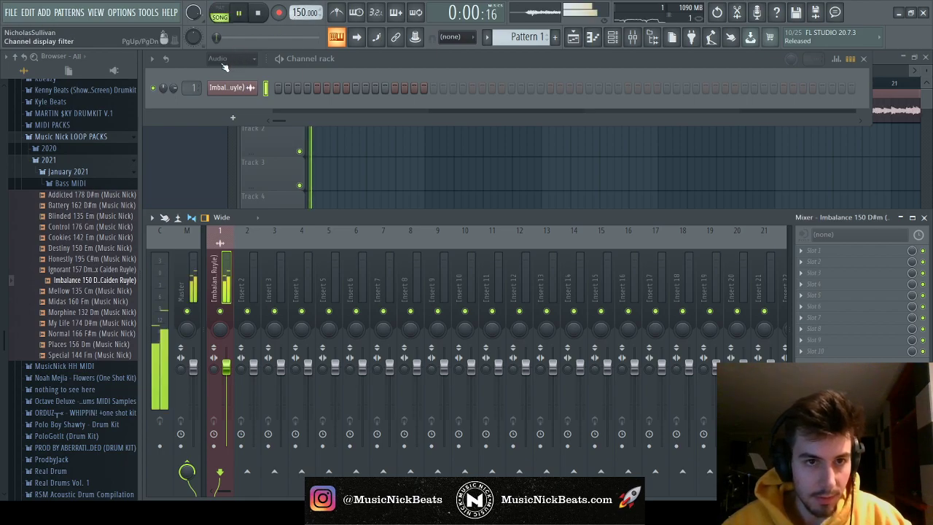
Load the Imbalance file from the Bass MIDI folder into the Sampler channel and collapse the loop pack folders
left_click(64, 183)
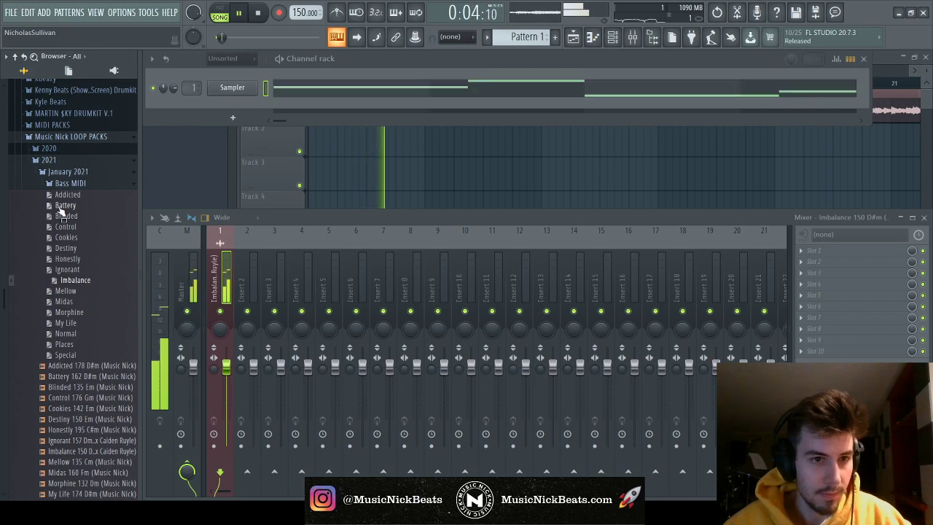
left_click(65, 183)
left_click(50, 160)
left_click(71, 137)
scroll(73, 183, "up", 4)
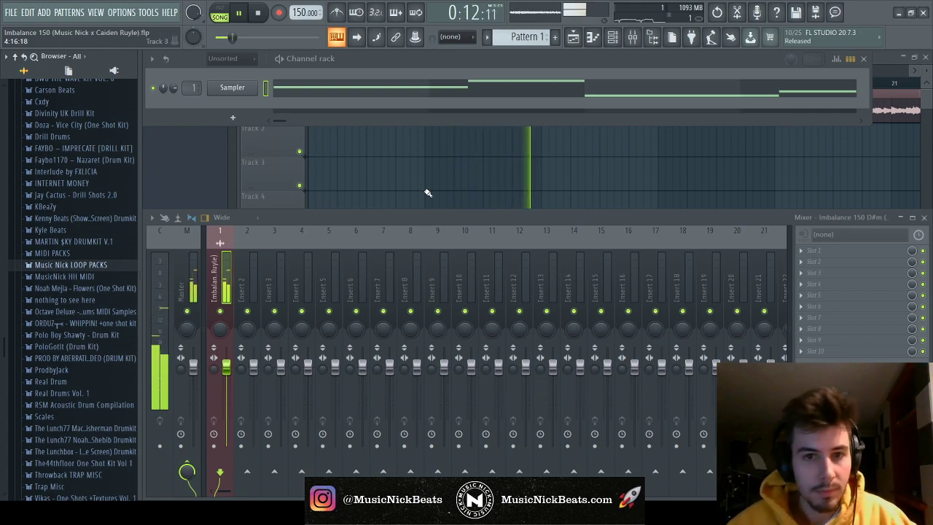
Fill Track 2 with Pattern 1 over the loop's full length and slice the loop clip at bars 9, 17, 25, 33 and 41
key("F5")
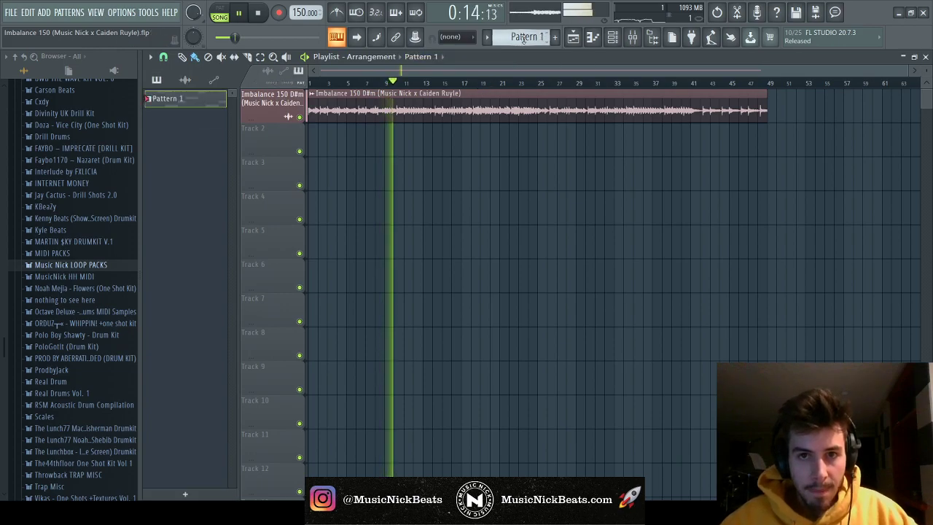
left_click_drag(312, 146, 708, 144)
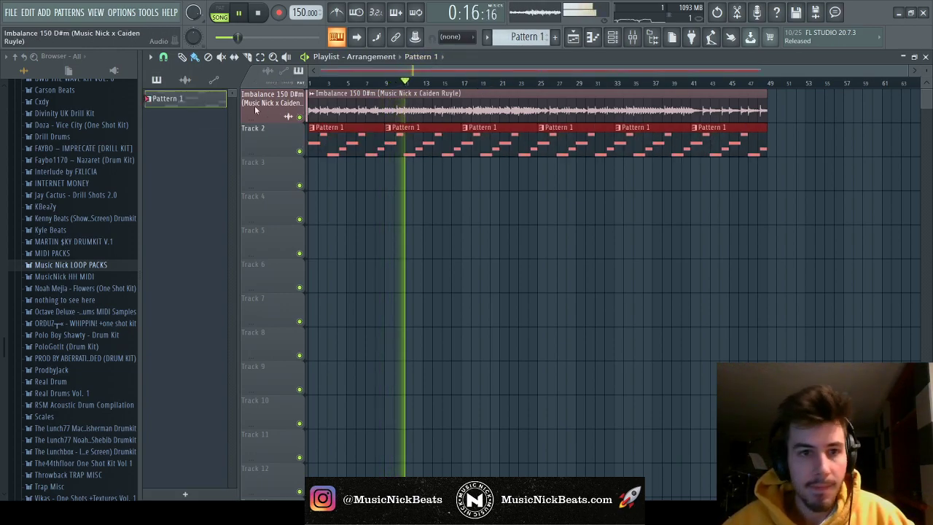
left_click(387, 110)
left_click(464, 110)
left_click(540, 111)
left_click(617, 113)
left_click(693, 115)
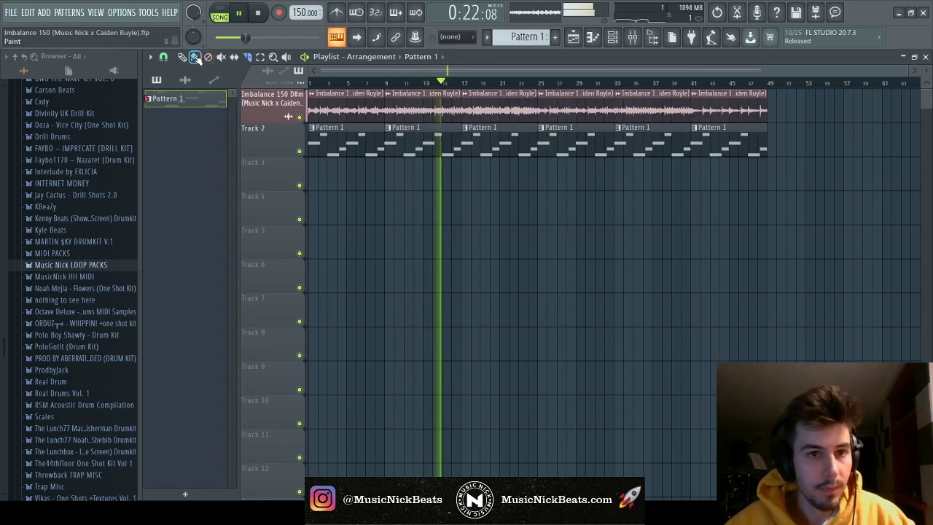
Add the EZ Clap Redux sample from the Claps folder of the 808iden x Ardist Post-20 Drumkit as a new channel
key("F6")
scroll(24, 263, "up", 5)
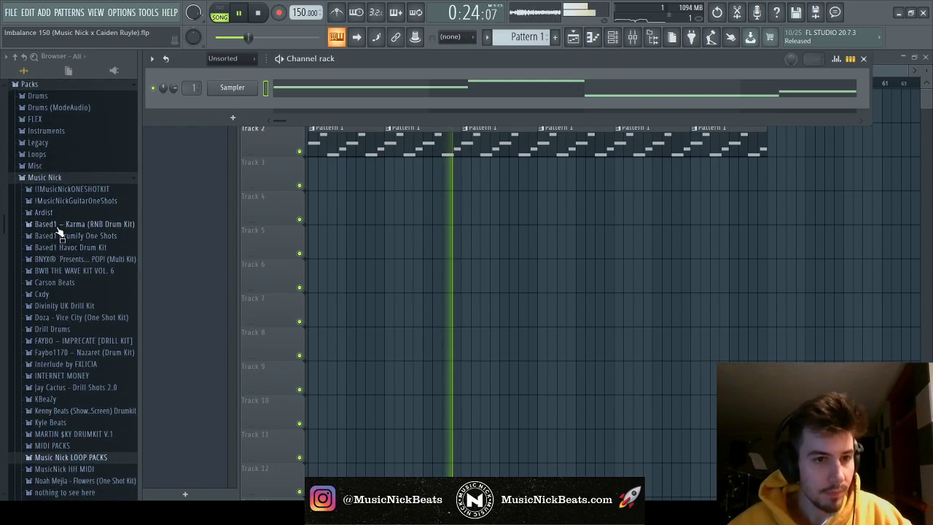
left_click(43, 276)
left_click(65, 183)
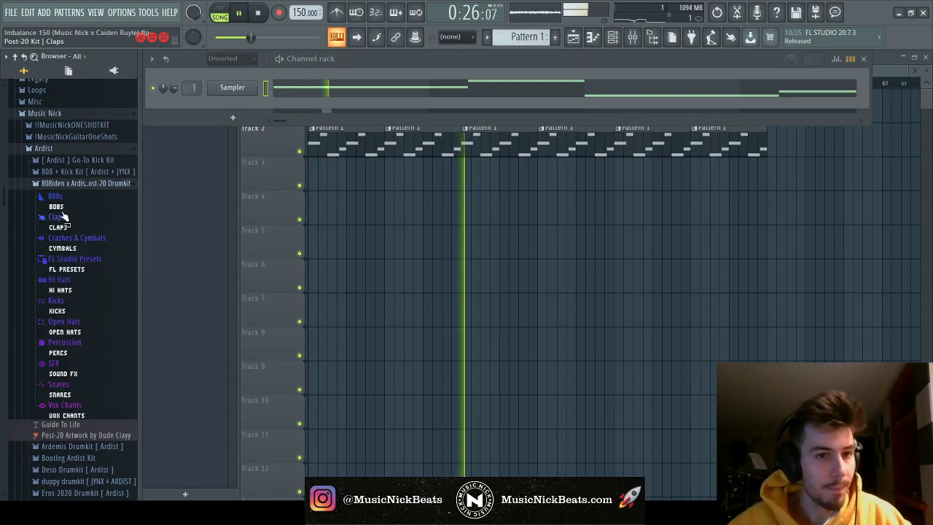
left_click(57, 216)
left_click(85, 205)
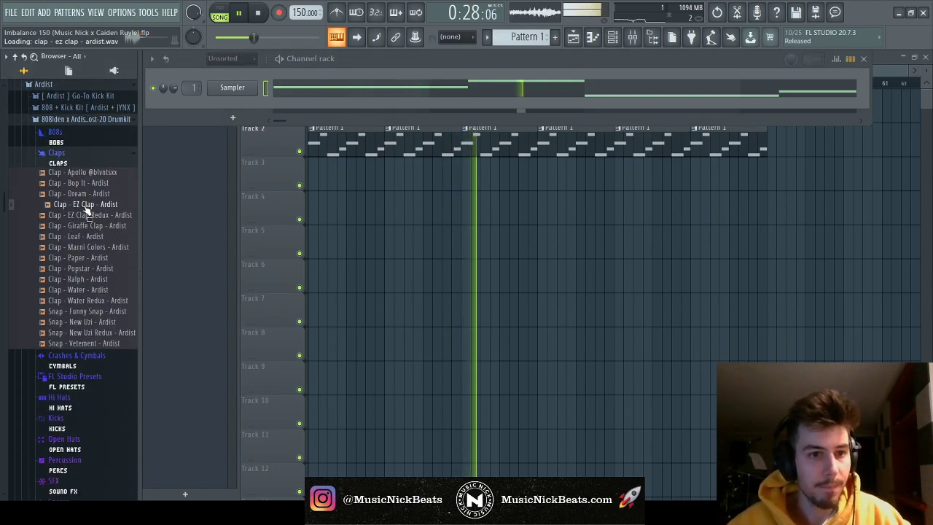
left_click(85, 216)
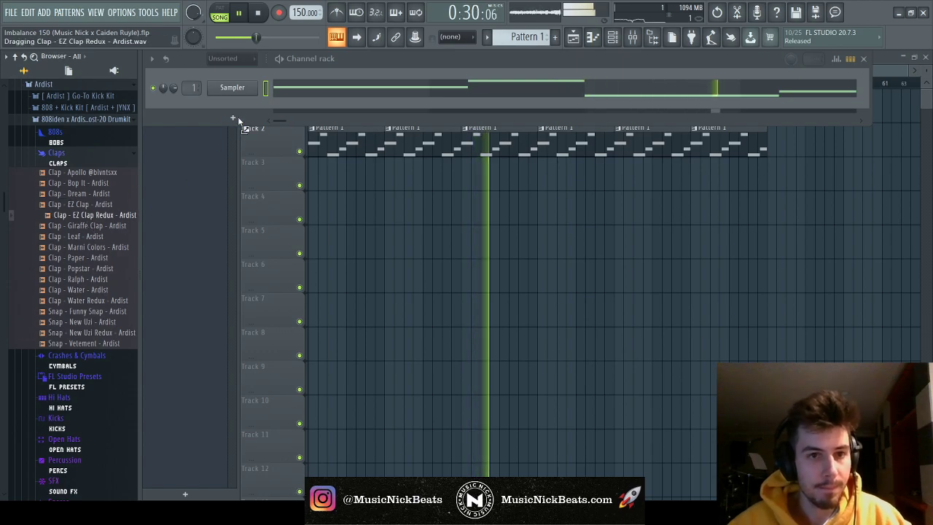
left_click_drag(85, 216, 306, 102)
Place a clap on step 9 and repeat it on beat 3 of every bar through bar 8
left_click(364, 106)
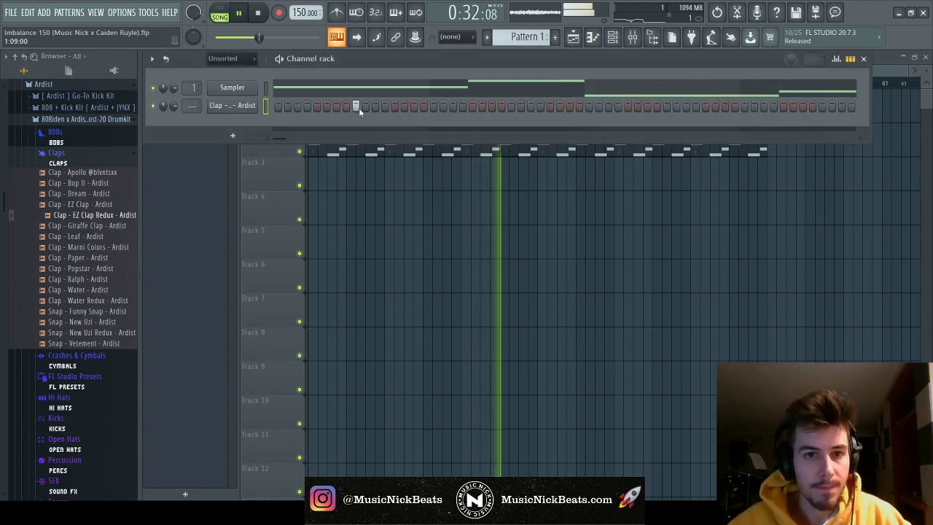
right_click(247, 109)
left_click(265, 87)
key("ctrl+a")
key("ctrl+b")
key("ctrl+b")
key("ctrl+b")
key("ctrl+b")
key("ctrl+b")
key("ctrl+b")
key("ctrl+b")
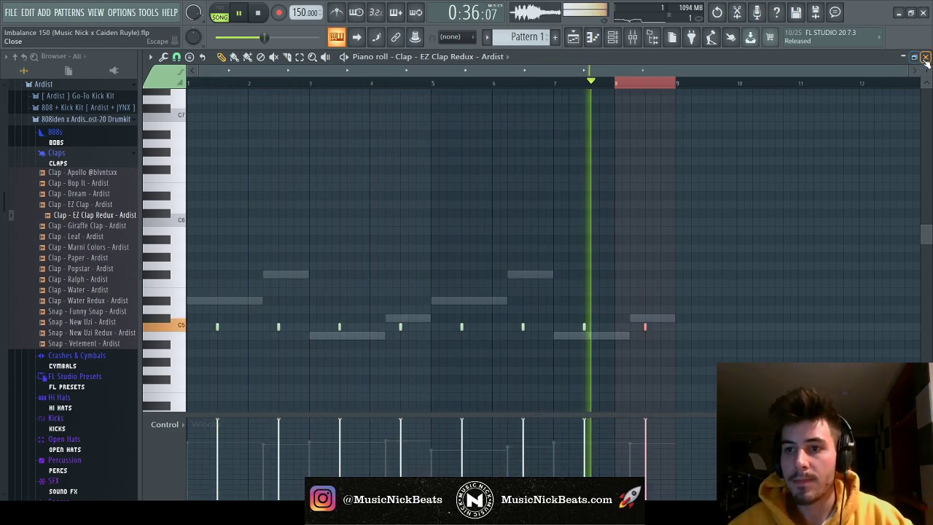
Route the clap to mixer insert 4 and cut its low end with Fruity Parametric EQ 2
key("F7")
key("F9")
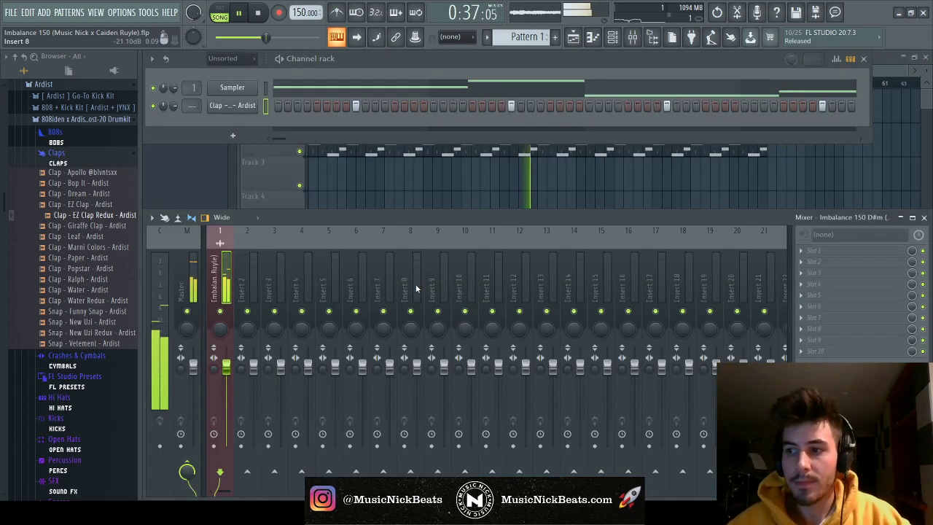
left_click(303, 375)
key("ctrl+l")
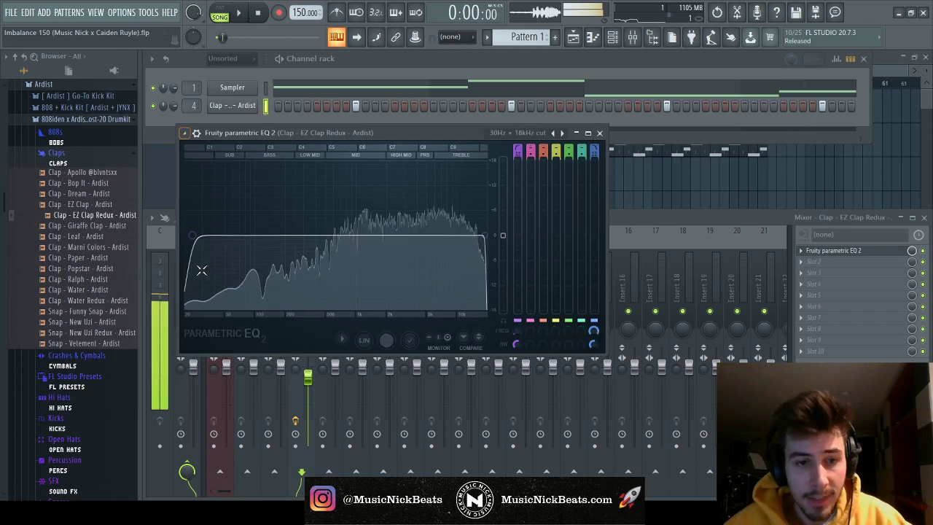
left_click_drag(199, 267, 283, 240)
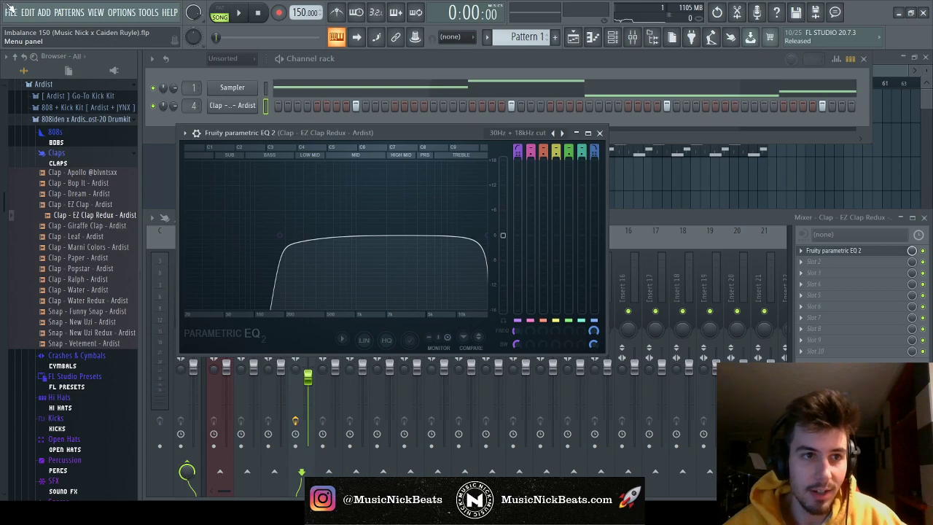
left_click(600, 133)
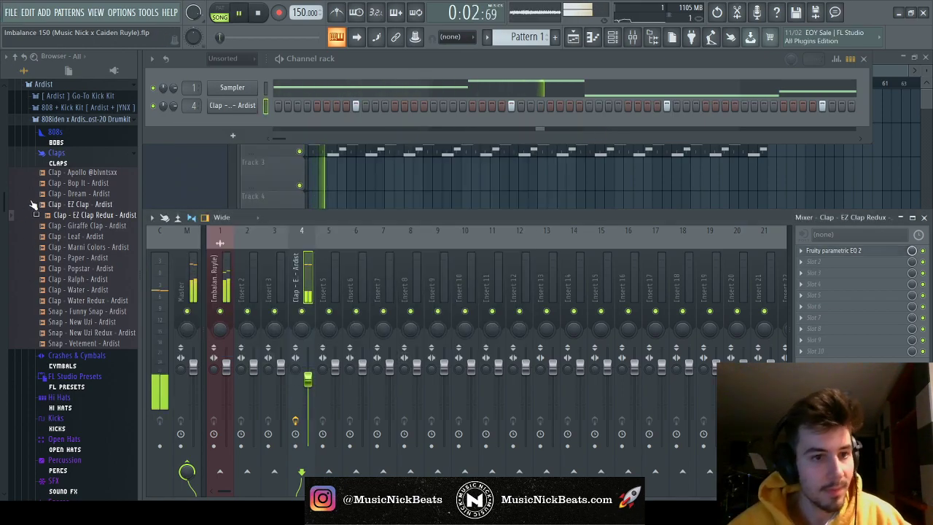
Turn the clap sample's Trim fully up and raise its Boost slightly in the precomputed effects
left_click(213, 107)
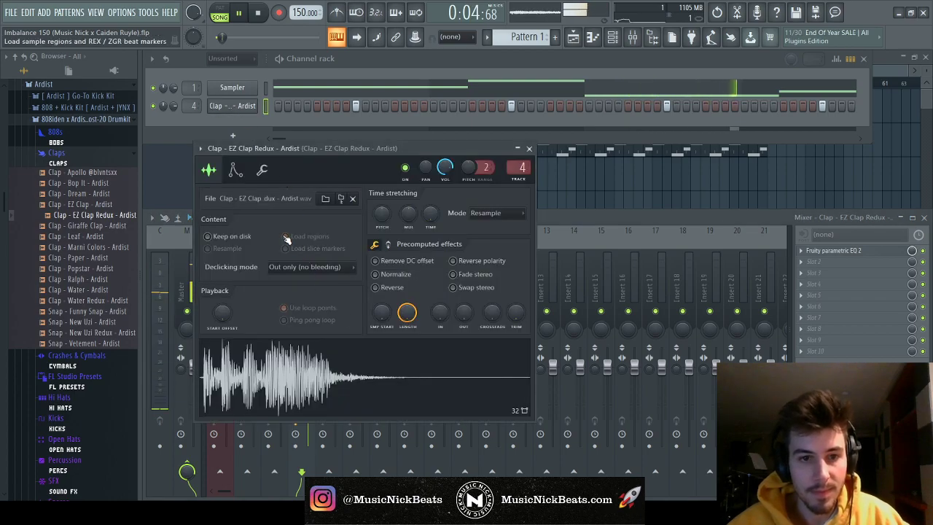
left_click(374, 274)
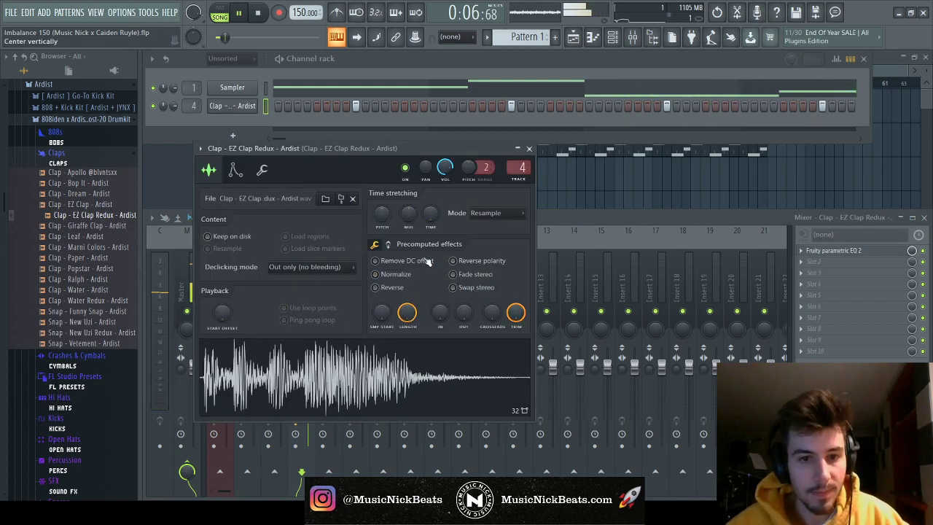
left_click(387, 243)
left_click_drag(382, 264, 382, 248)
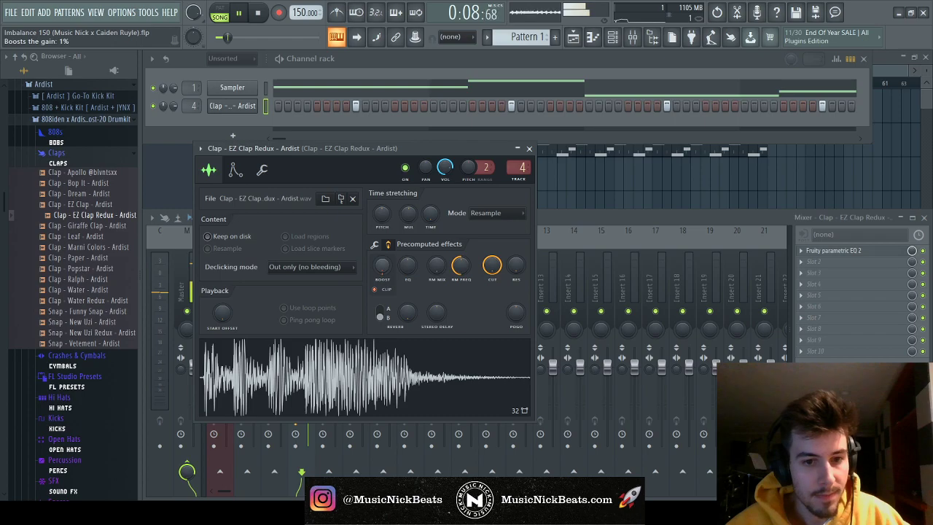
left_click(529, 148)
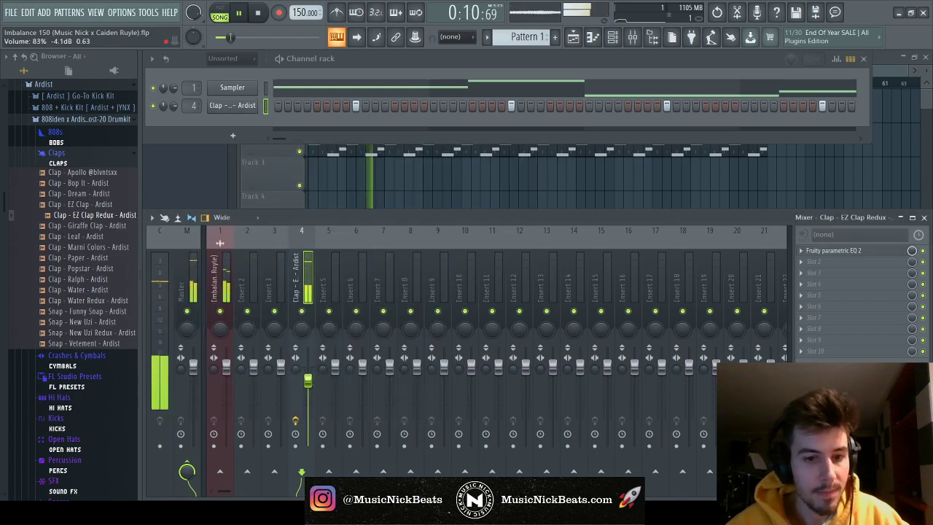
Add Hi Hat [ Channel 6 ] from the Deso Drumkit as a new channel and fill every fourth step with it
left_click(50, 153)
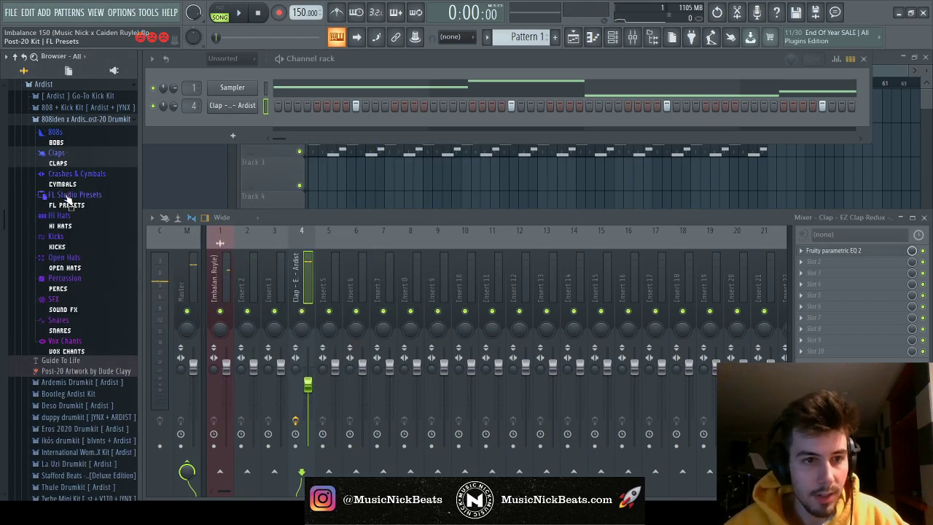
left_click(70, 129)
scroll(66, 152, "up", 3)
scroll(62, 222, "down", 3)
left_click(72, 154)
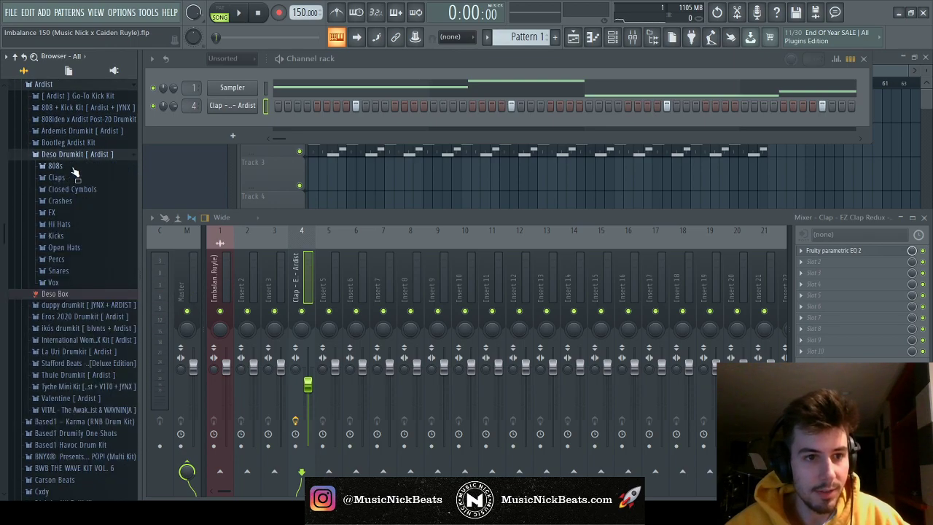
left_click(69, 248)
left_click(68, 246)
left_click(60, 224)
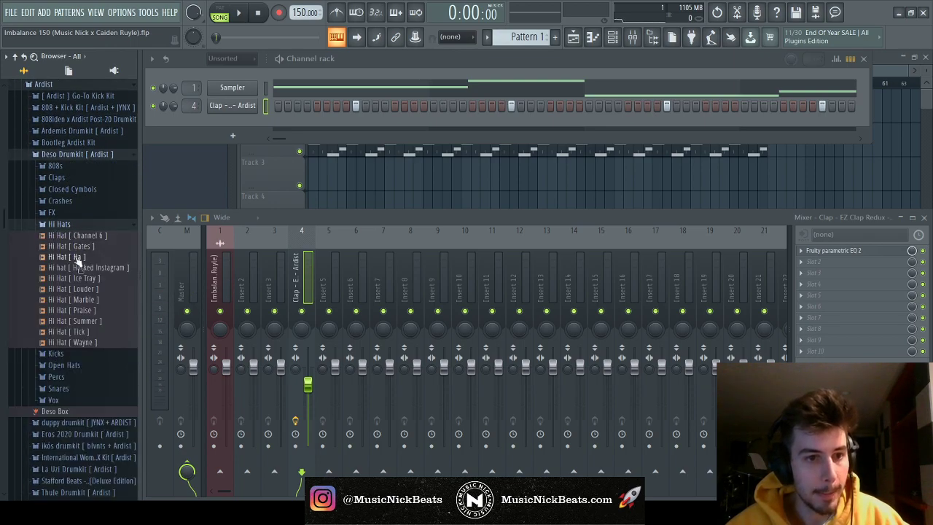
left_click(87, 238)
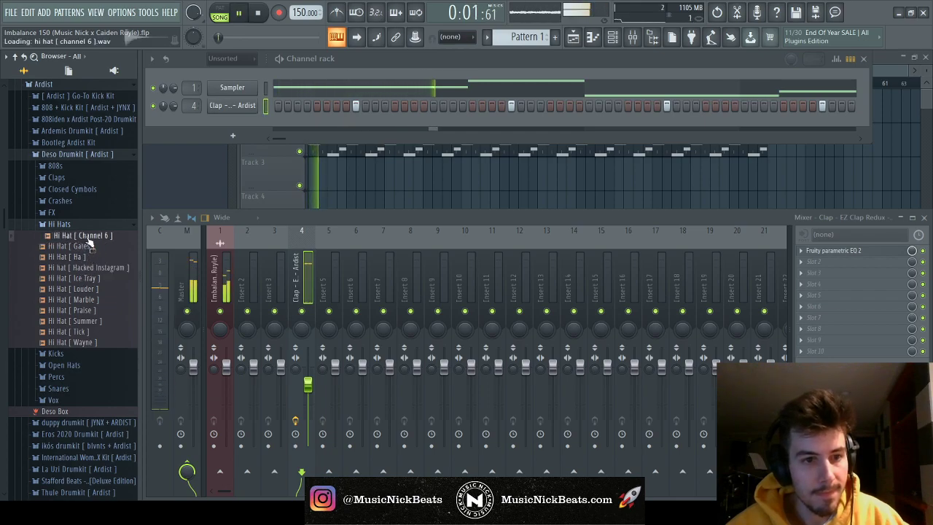
left_click_drag(87, 240, 225, 124)
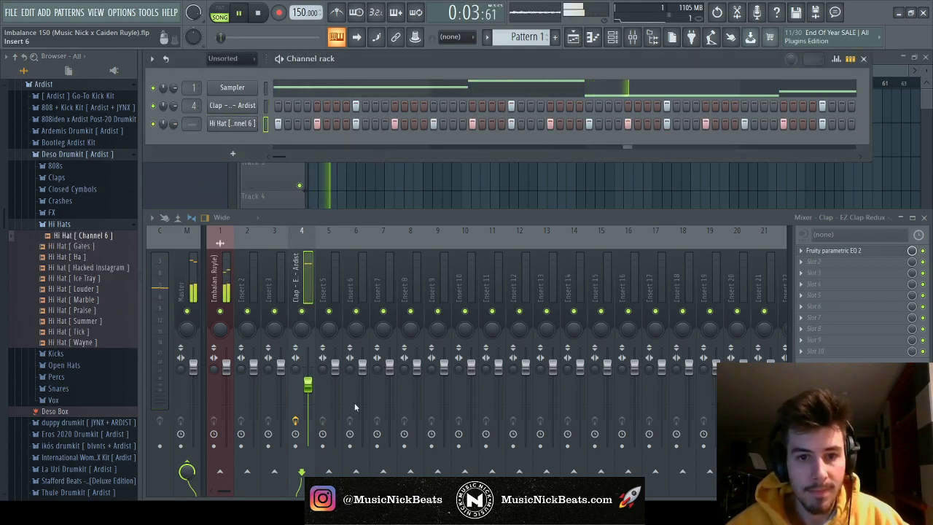
Route the hi-hat to mixer insert 5, lower its volume and pan it 24% right
left_click(339, 371)
key("ctrl+l")
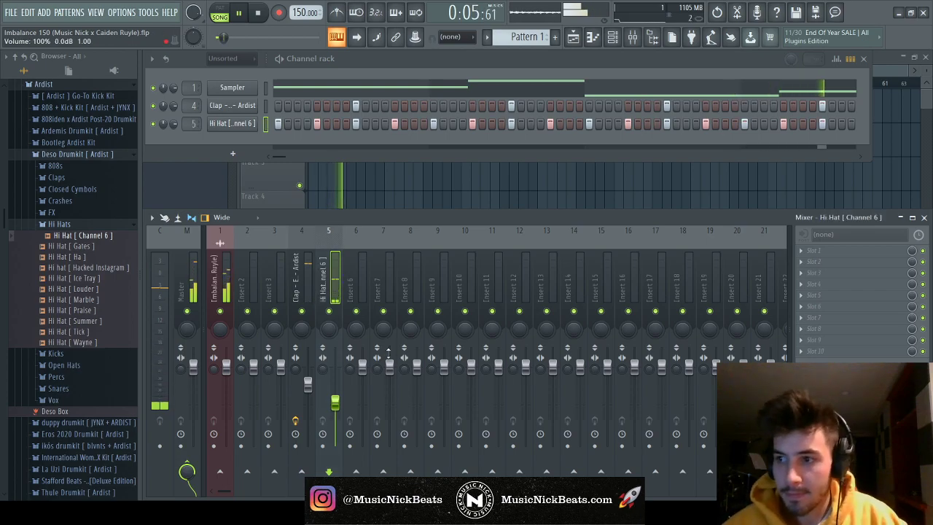
left_click_drag(325, 352, 325, 342)
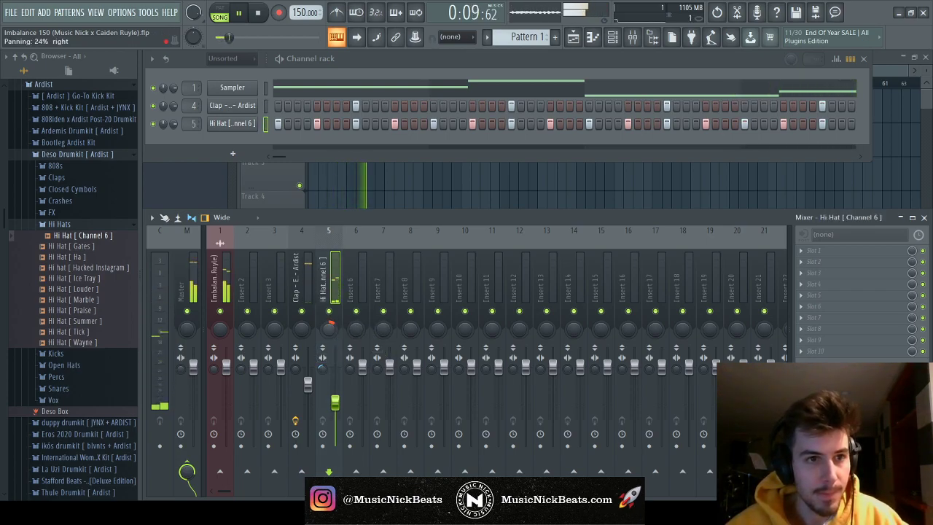
Double the hi-hats to continuous eighth notes over eight bars, with softer velocity on the alternate hits
key("F7")
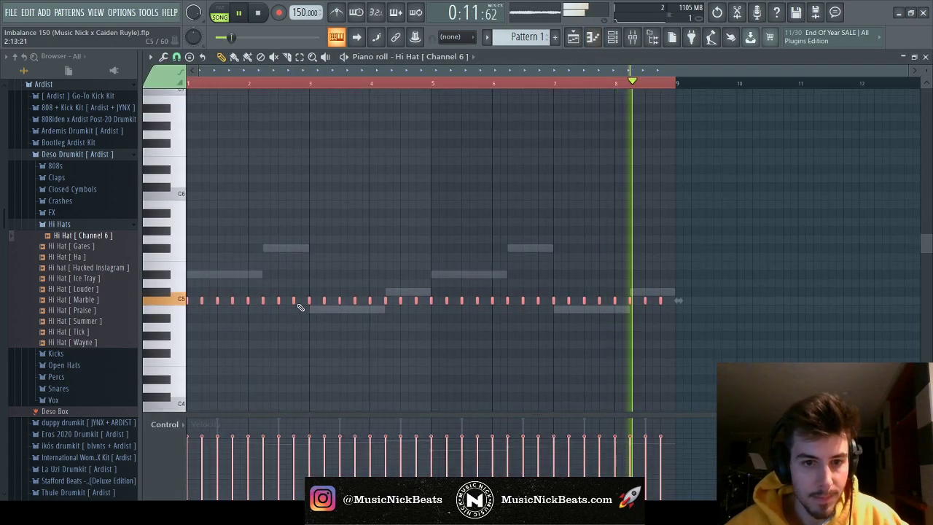
key("ctrl+v")
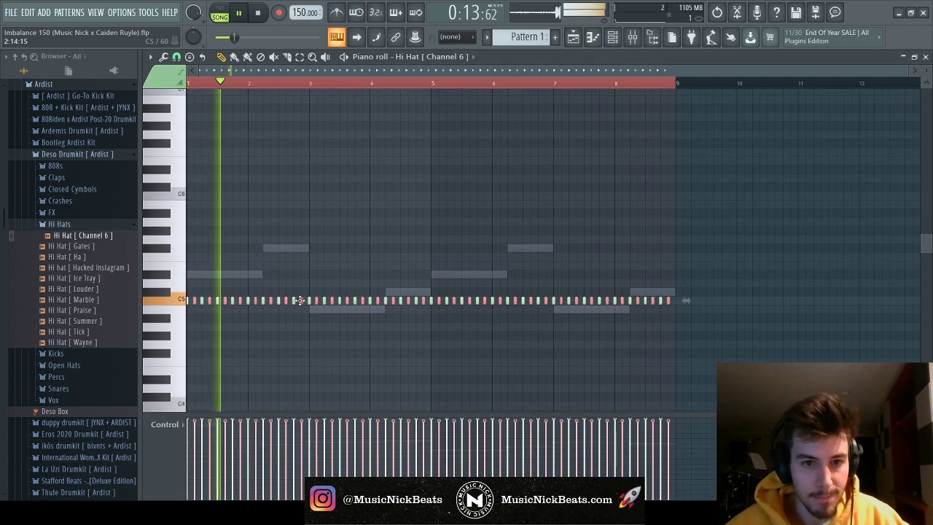
key("ctrl+a")
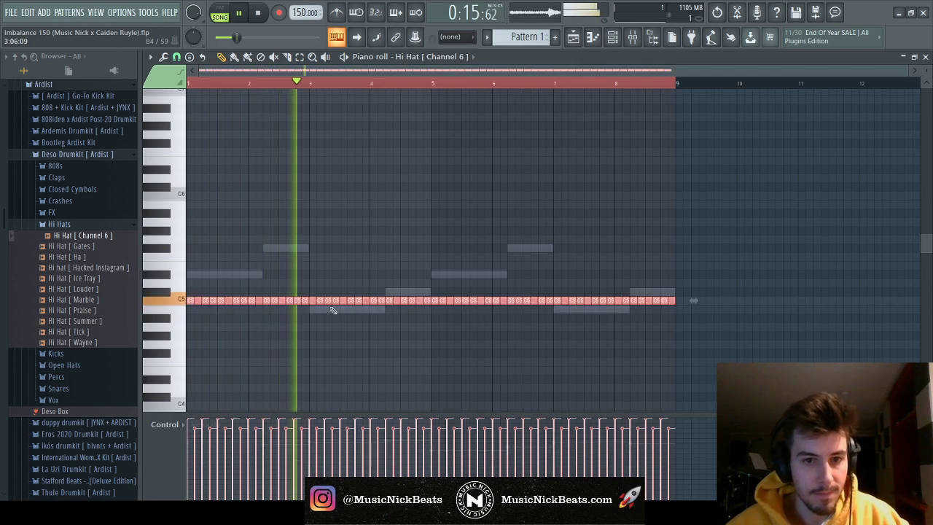
Chop the hi-hat note on beat 3 of bar 1 into a roll of three 1/32 notes with falling velocities
scroll(330, 332, "up", 2)
scroll(301, 87, "up", 3)
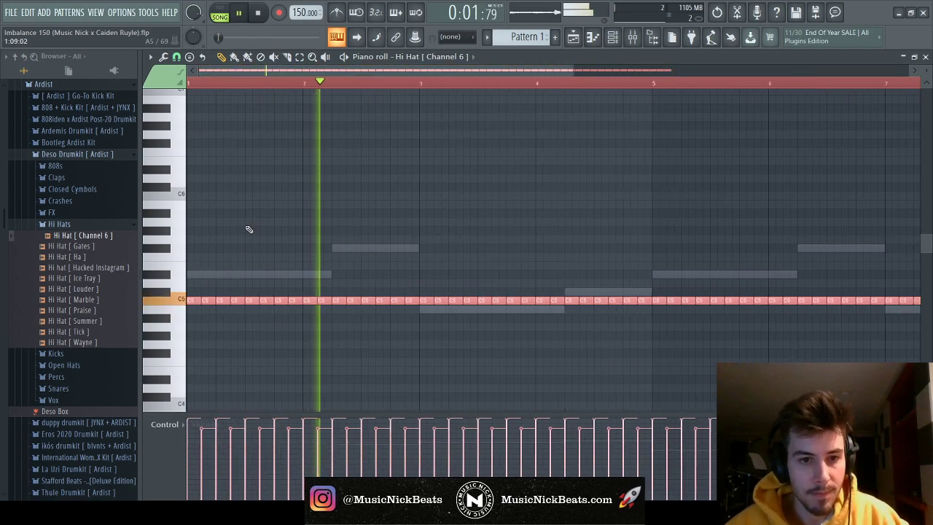
key("ctrl+d")
key("space")
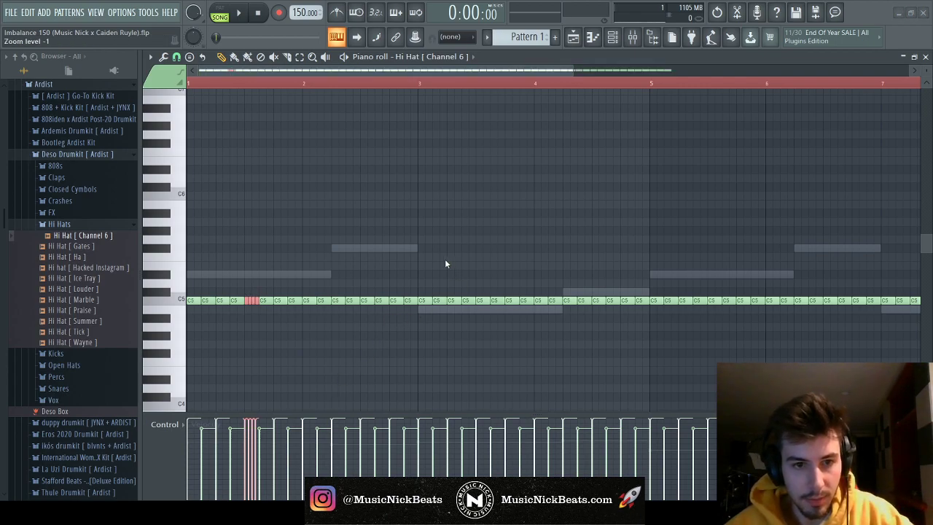
key("space")
key("space")
key("space")
scroll(253, 366, "up", 2)
key("space")
left_click_drag(267, 422, 284, 446)
key("space")
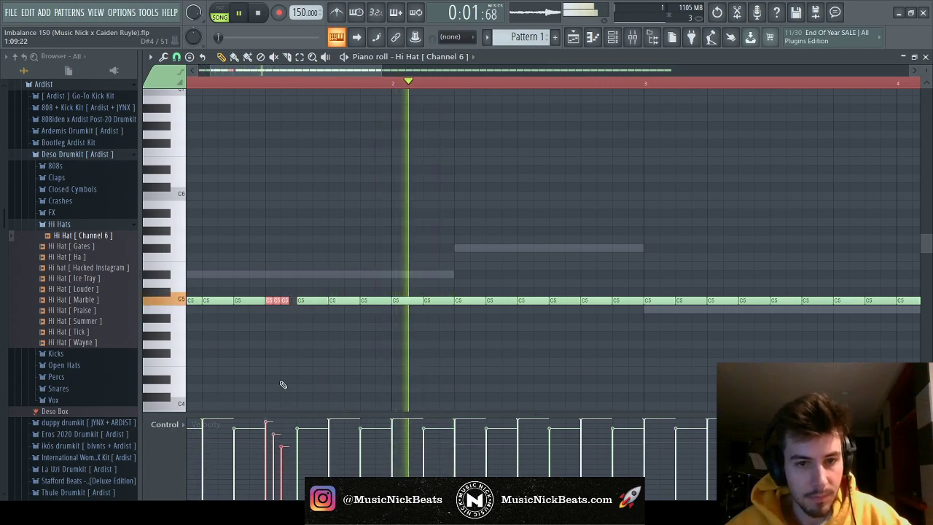
Chop the last hi-hat note of bar 2 into a four-note roll with falling velocities
scroll(397, 333, "down", 1)
key("space")
key("space")
scroll(430, 335, "down", 1)
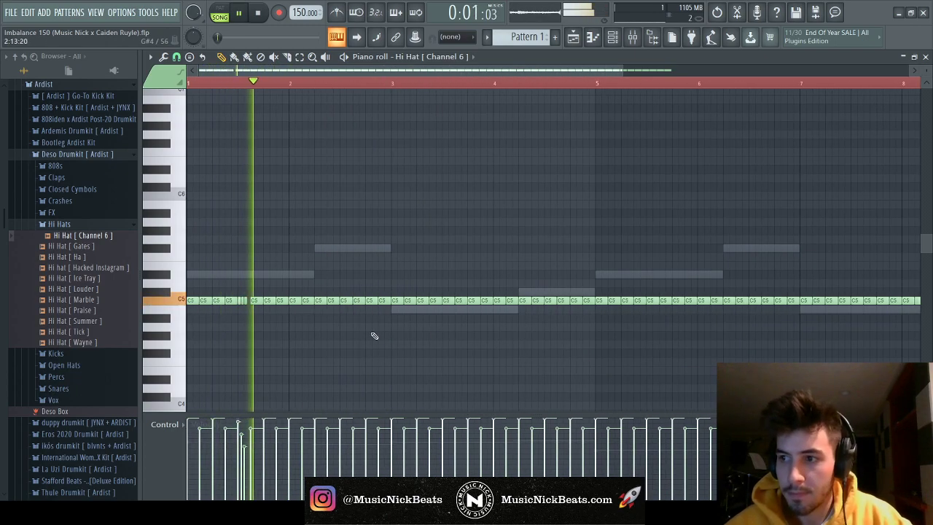
scroll(390, 330, "up", 1)
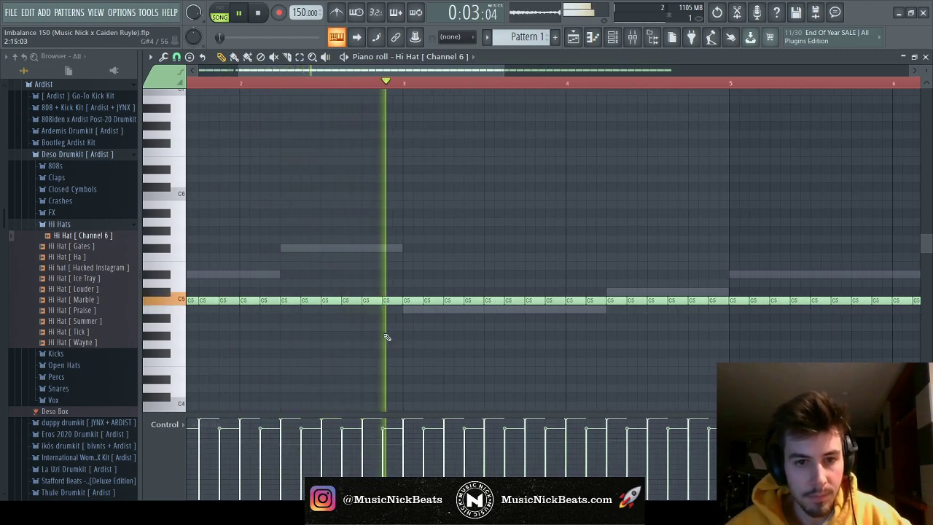
key("space")
left_click(391, 299)
key("ctrl+u")
key("space")
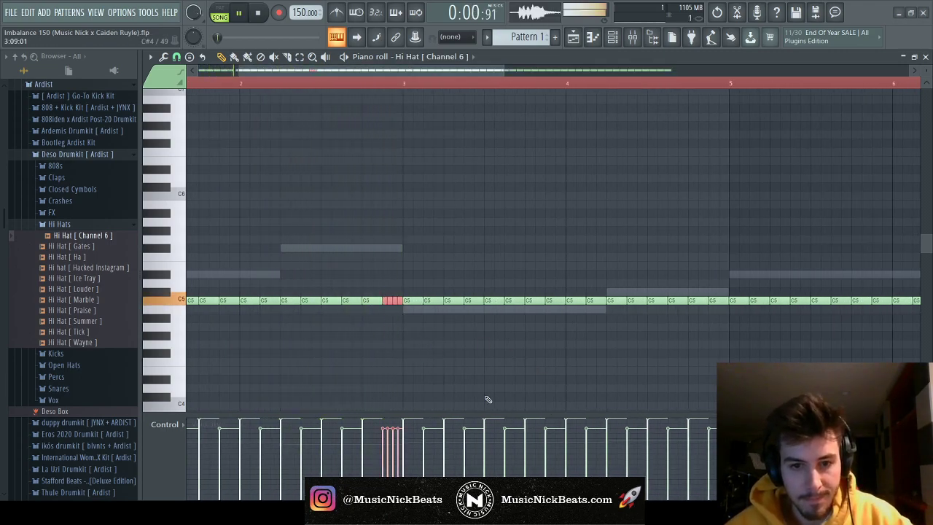
scroll(382, 362, "down", 1)
scroll(382, 362, "down", 4)
key("space")
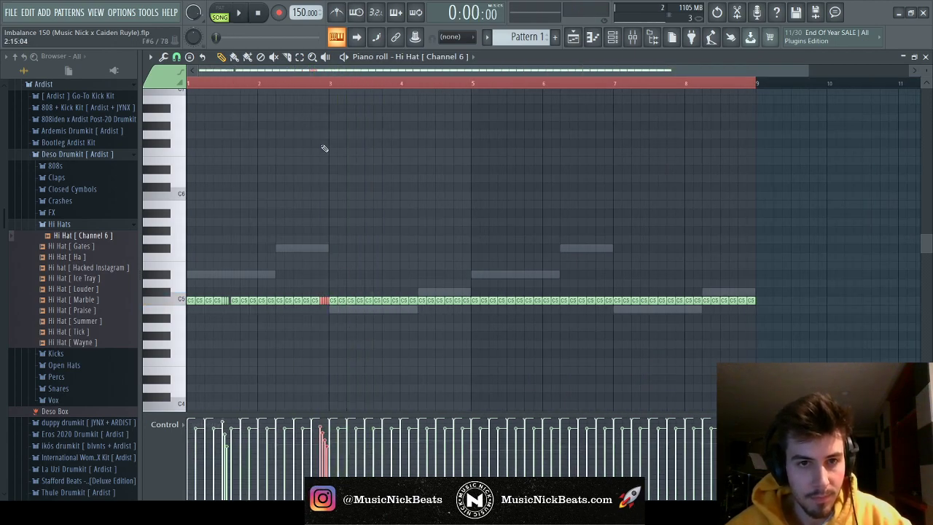
Split the last hi-hat note of bar 3 into two short hits, with a lower velocity on the second
left_click(331, 80)
key("space")
scroll(375, 250, "up", 3)
key("space")
key("space")
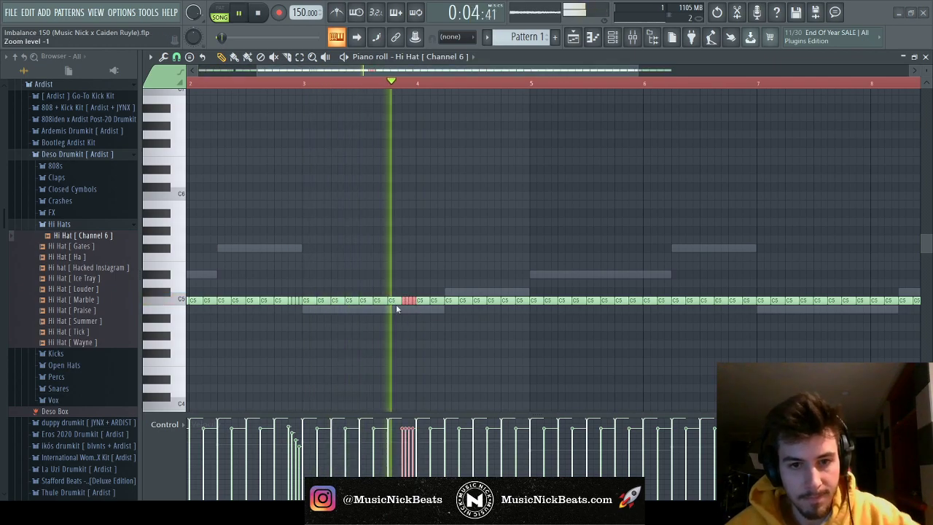
key("space")
key("space")
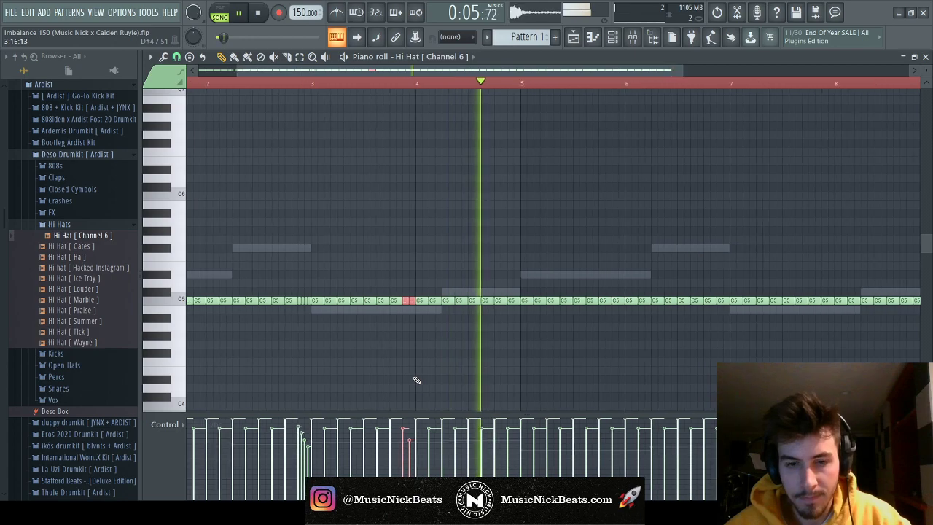
scroll(481, 336, "down", 2)
Replace the hi-hats in bars 5 to 8 with a copy of the first four bars and slightly vary all velocities
key("space")
key("t")
left_click_drag(431, 300, 739, 306)
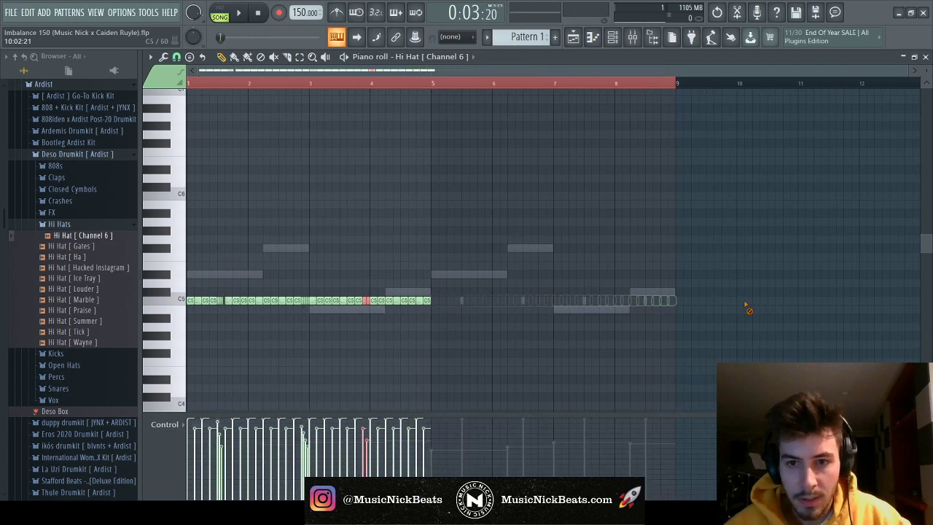
left_click_drag(671, 87, 429, 108)
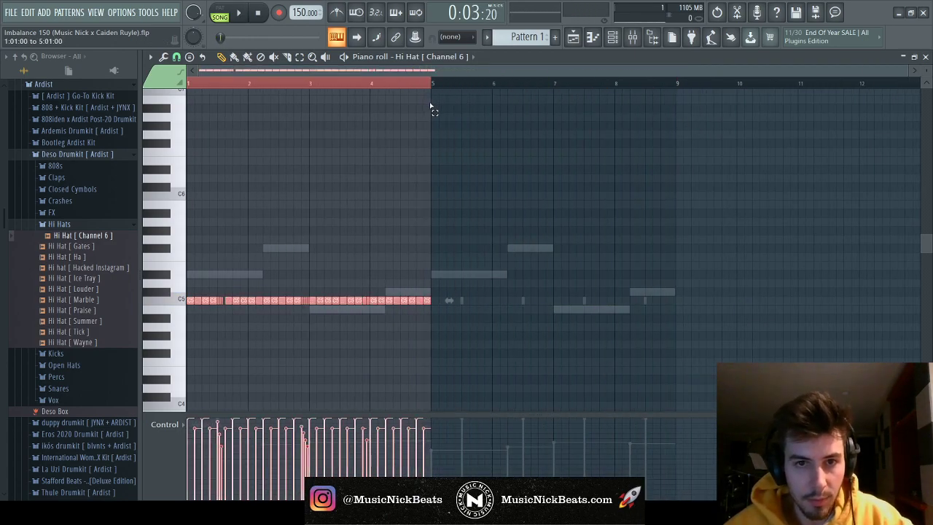
key("ctrl+a")
key("space")
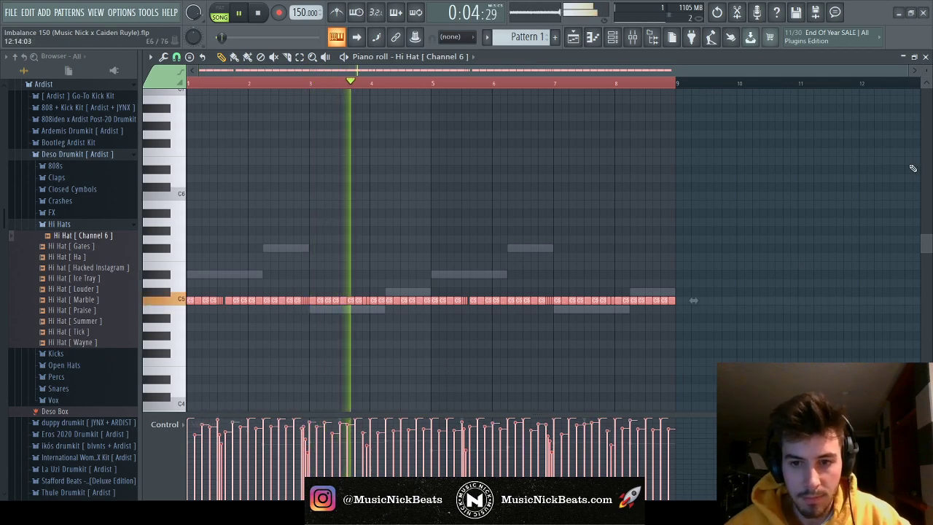
Set the hi-hat's mixer volume to about 55% and chop the last hi-hat note of bar 8 into a roll with falling velocities
key("F6")
key("F9")
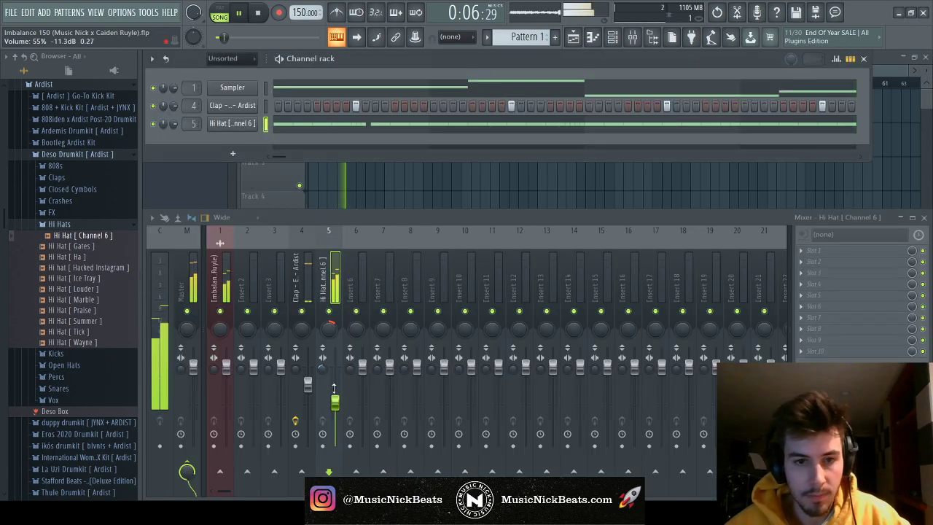
key("F7")
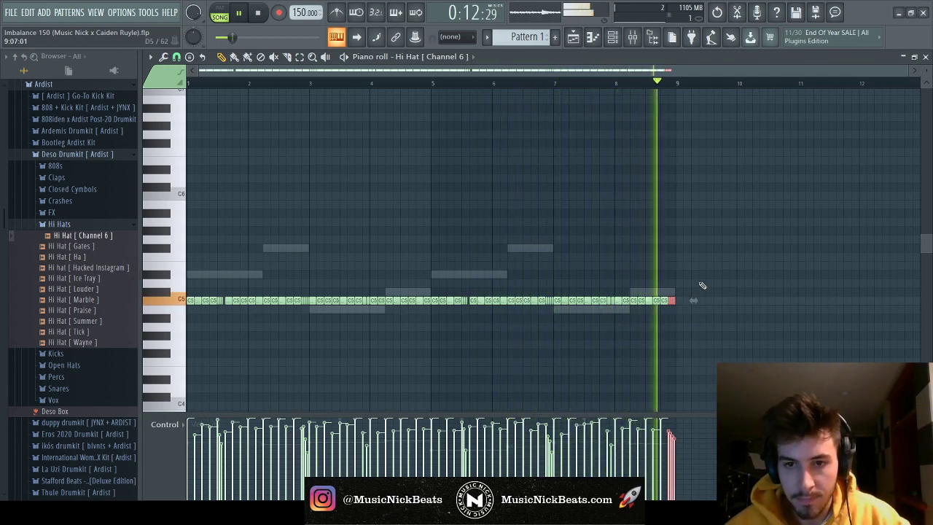
left_click(925, 57)
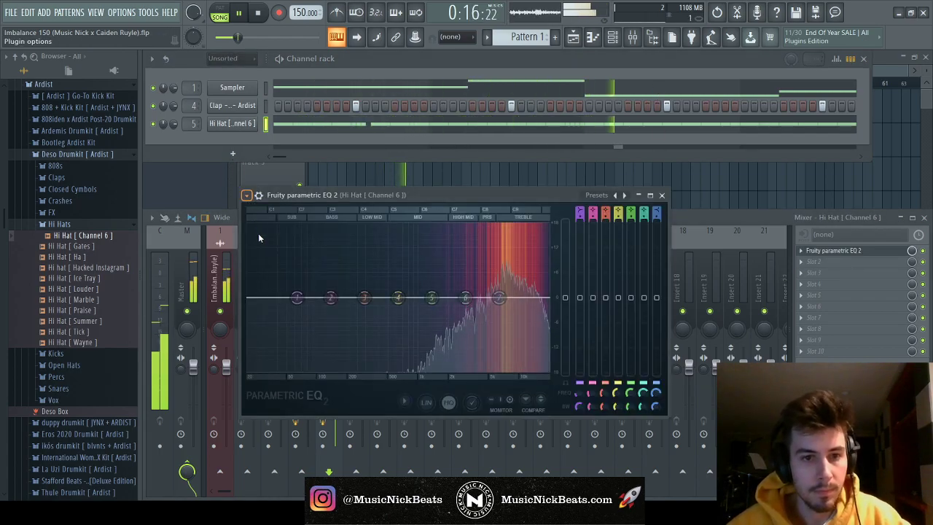
Add Fruity parametric EQ 2 to the hi-hat with the 30Hz + 18kHz cut preset and raise the low cut to remove its lows
left_click_drag(268, 297, 407, 300)
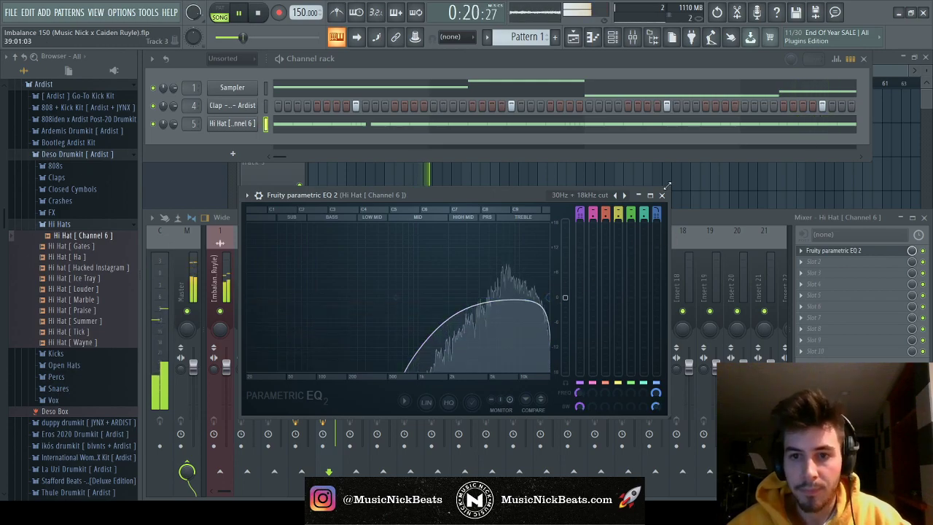
left_click(167, 229)
Add the Open Hat [ lies ] sample from the Deso Drumkit as a new channel
left_click(60, 224)
left_click(64, 247)
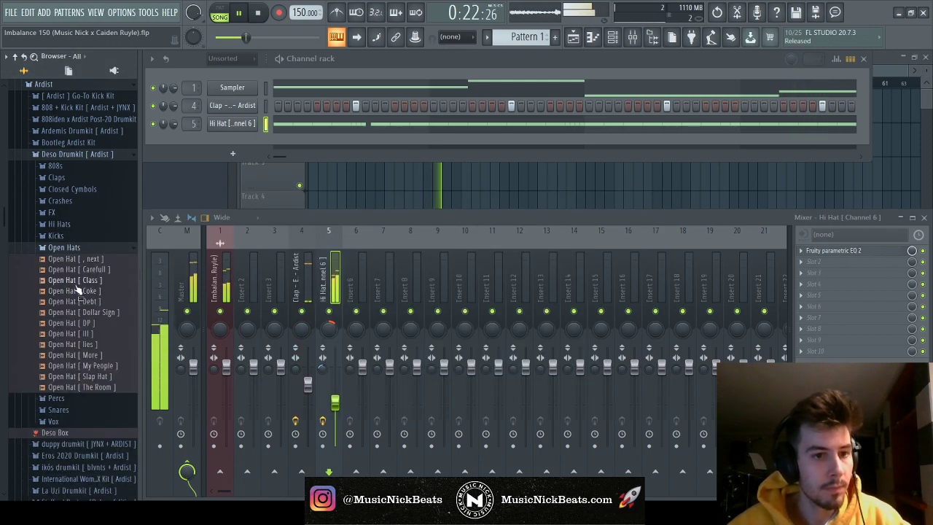
left_click(89, 344)
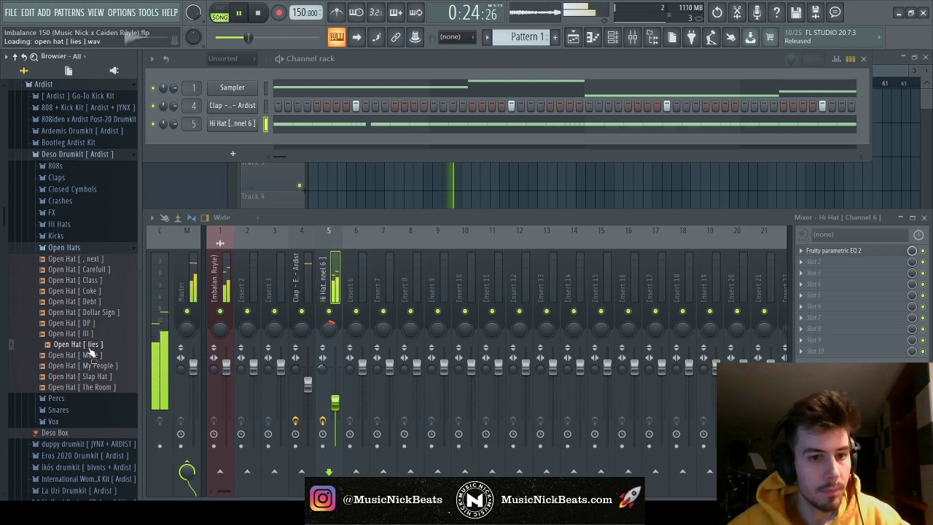
left_click_drag(228, 149, 230, 147)
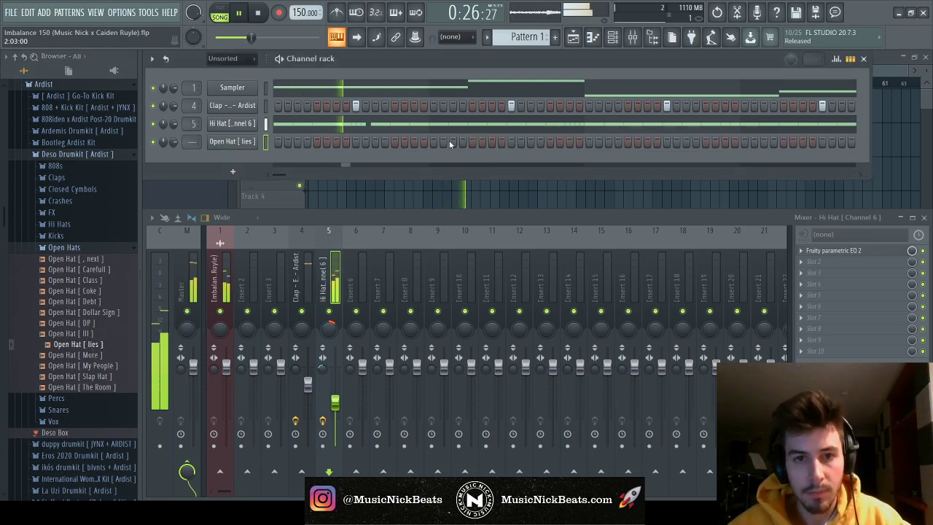
Place an open hat hit on beat 2 of bar 2 and copy it to beat 2 of bar 6
key("F7")
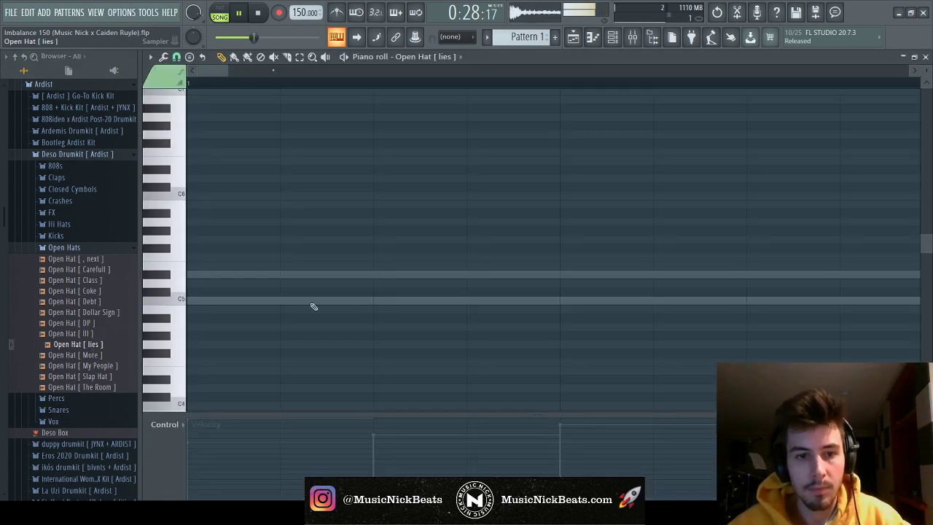
left_click_drag(436, 84, 678, 84)
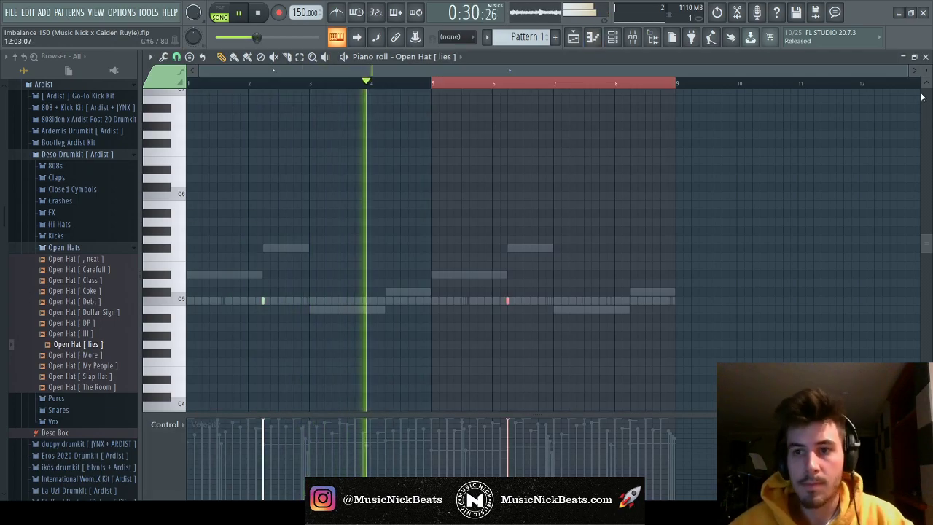
key("F7")
Route the Open Hat [ lies ] channel to mixer track 6, lower its volume and pan it slightly left
key("ctrl+l")
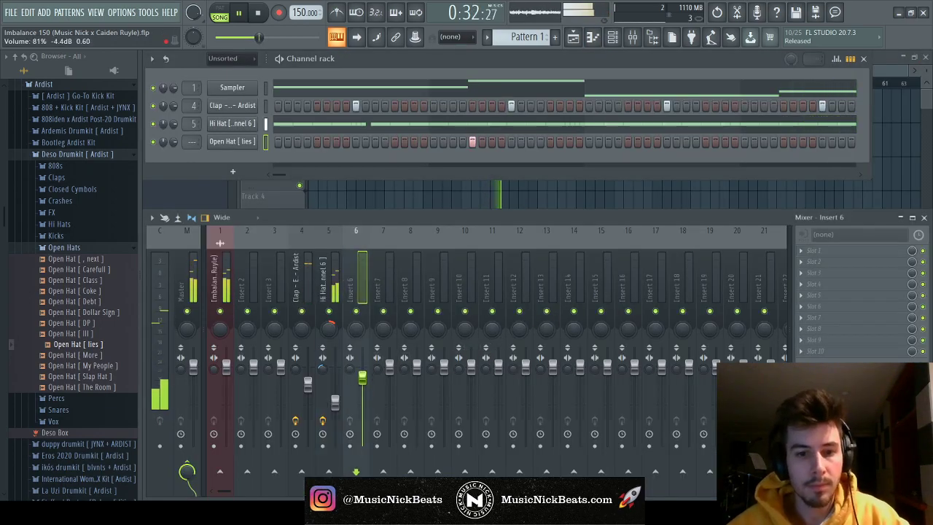
left_click_drag(362, 391, 362, 397)
left_click_drag(356, 330, 355, 332)
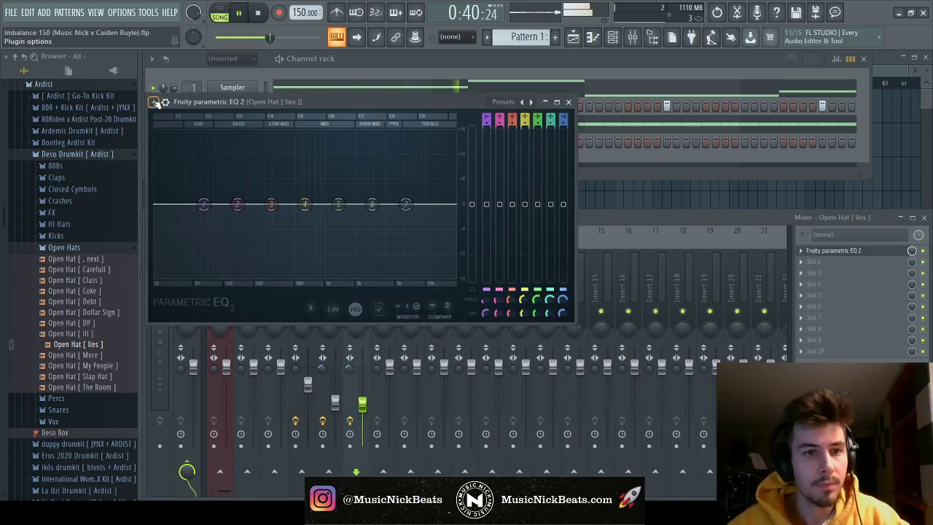
Add Fruity parametric EQ 2 to the open hat track and raise the low cut to remove its lows
left_click_drag(183, 205, 437, 206)
key("Escape")
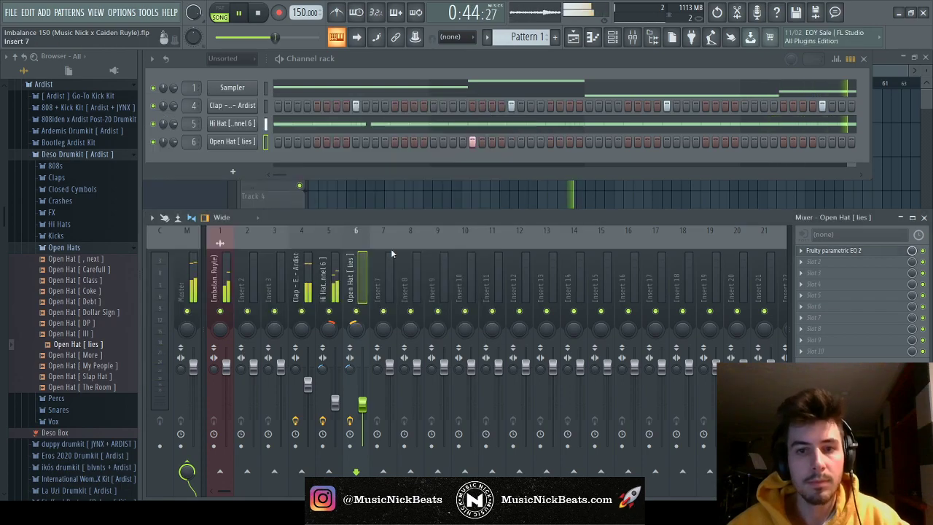
Try normalizing the Open Hat [ lies ] sample, and fine-tune the mixer levels with the open hat at 55% and the hi-hat slightly louder
left_click(233, 142)
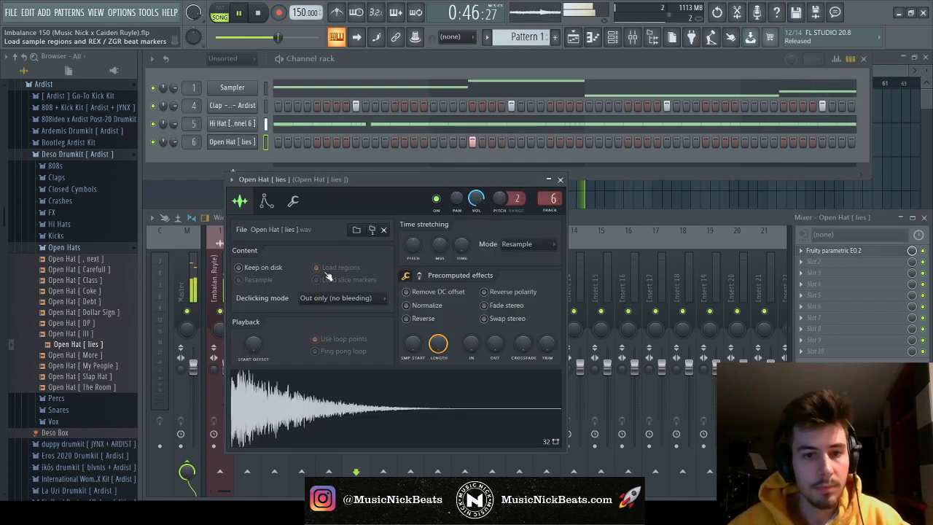
left_click(442, 309)
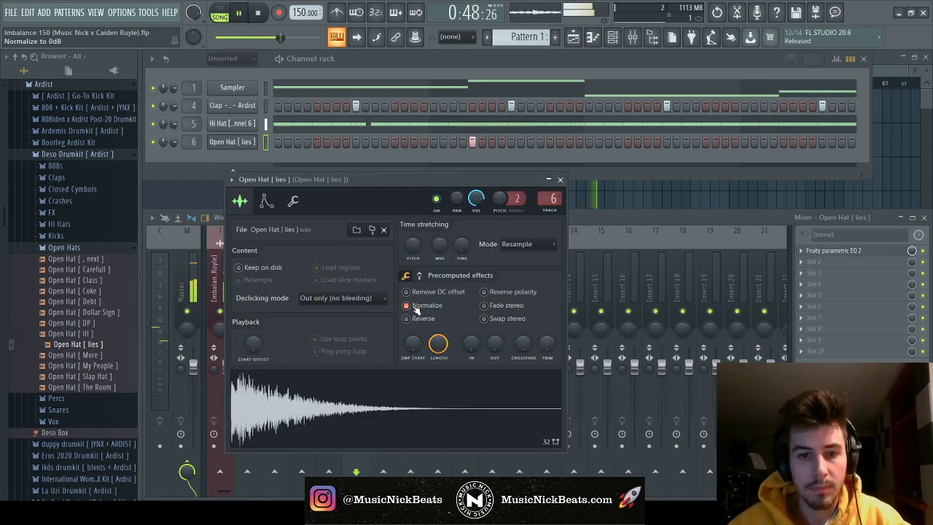
left_click(417, 308)
left_click(560, 179)
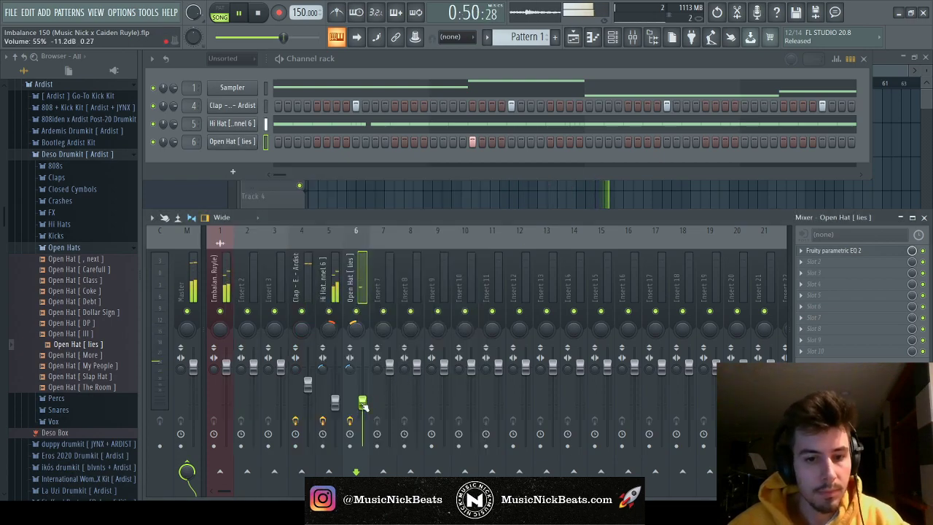
left_click(335, 402)
key("space")
Add DT - Kim OH from the Open Hats + Crashes of the INTERNET MONEY Sidepce Stigma Vol. 3 kit as a new channel
left_click(76, 154)
scroll(73, 191, "up", 4)
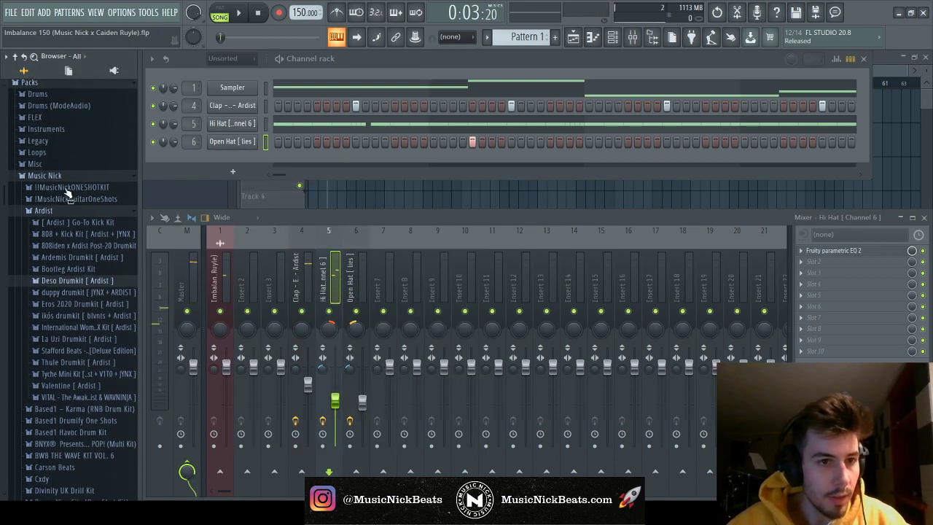
left_click(62, 280)
left_click(68, 298)
left_click(64, 294)
left_click(67, 211)
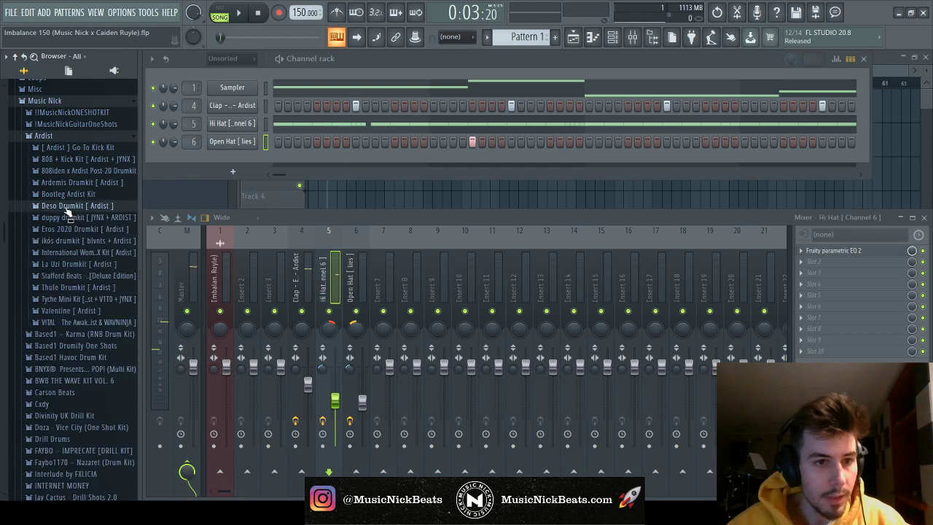
scroll(72, 188, "down", 7)
left_click(73, 232)
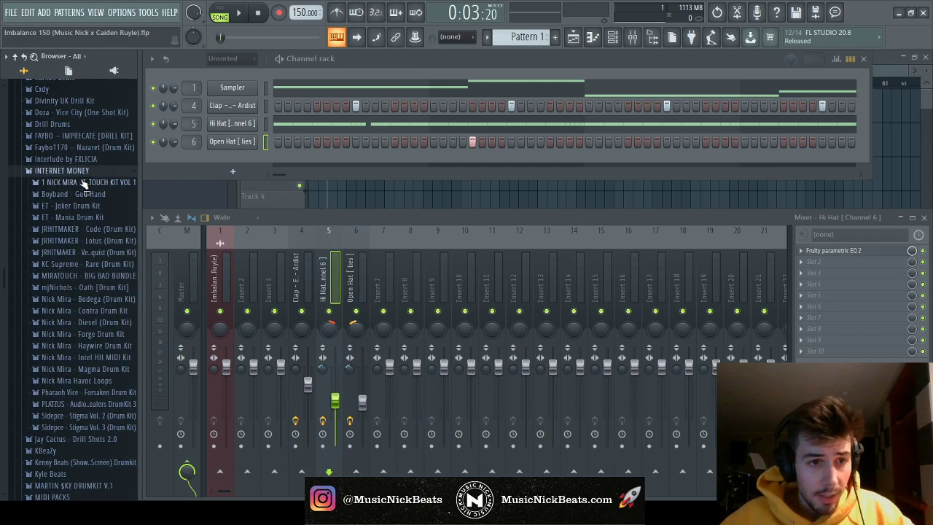
scroll(76, 352, "down", 2)
left_click(84, 362)
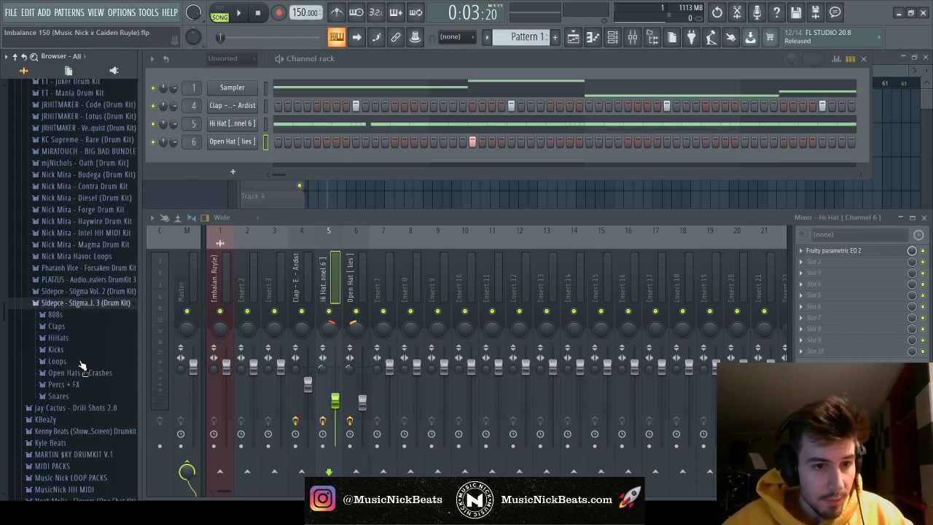
left_click(84, 368)
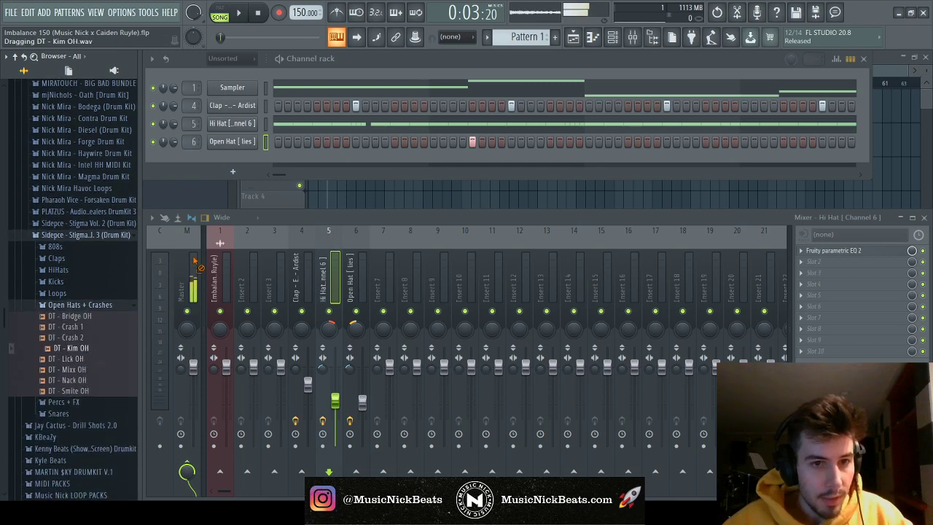
left_click_drag(240, 162, 242, 164)
Place a single DT - Kim OH hit on beat 4 of bar 8 with a reduced velocity
left_click_drag(283, 188, 345, 192)
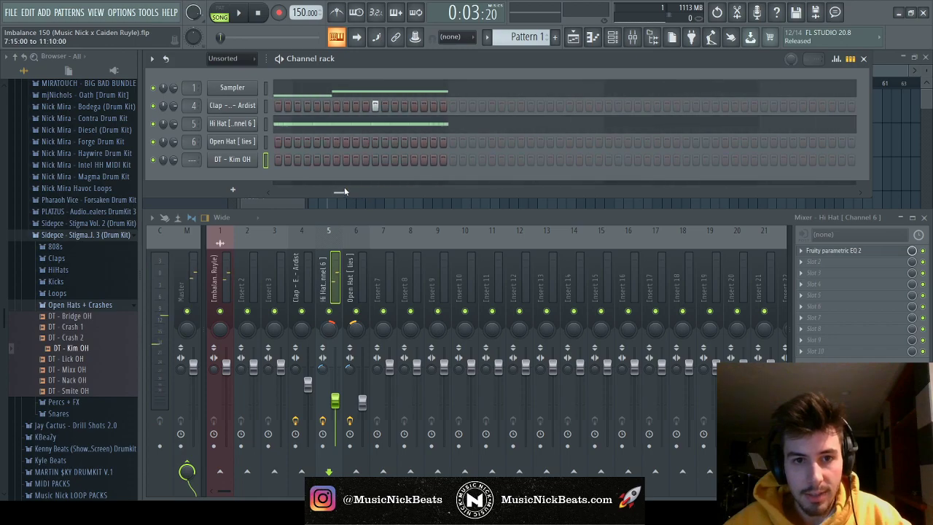
key("space")
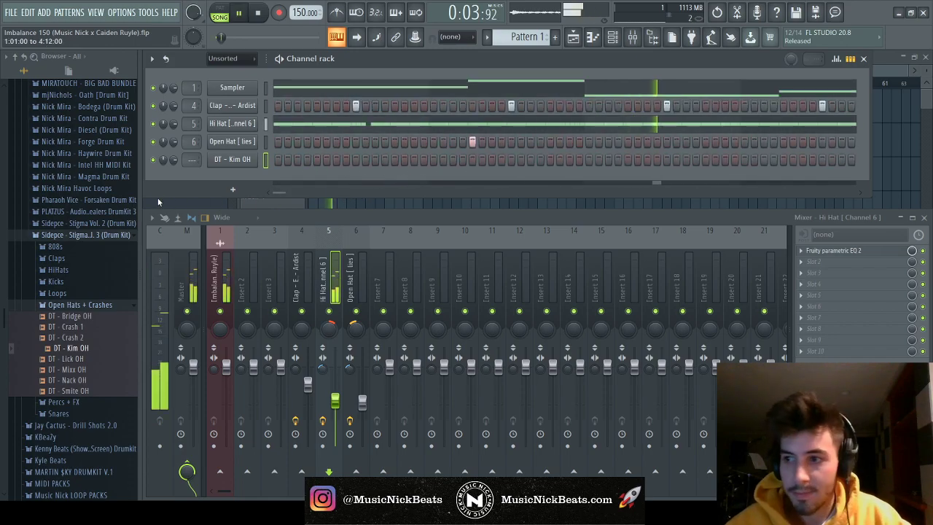
key("F7")
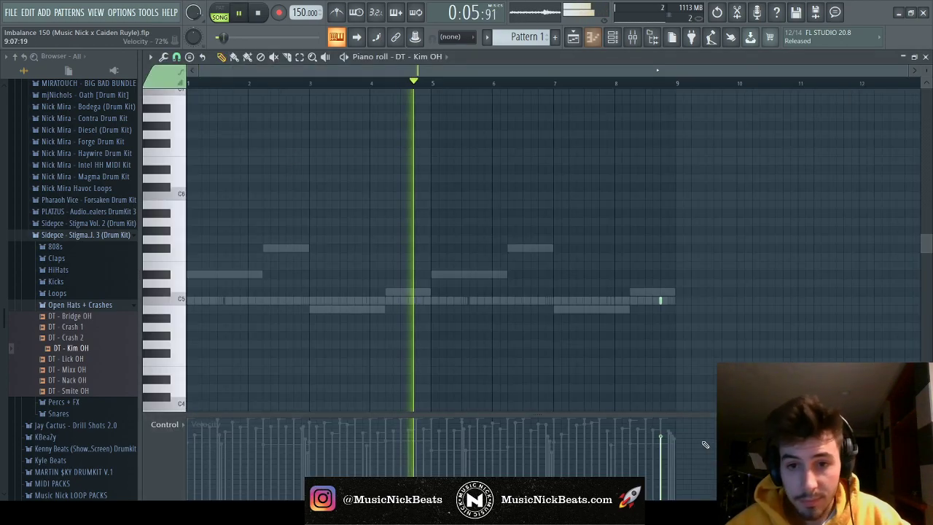
key("F7")
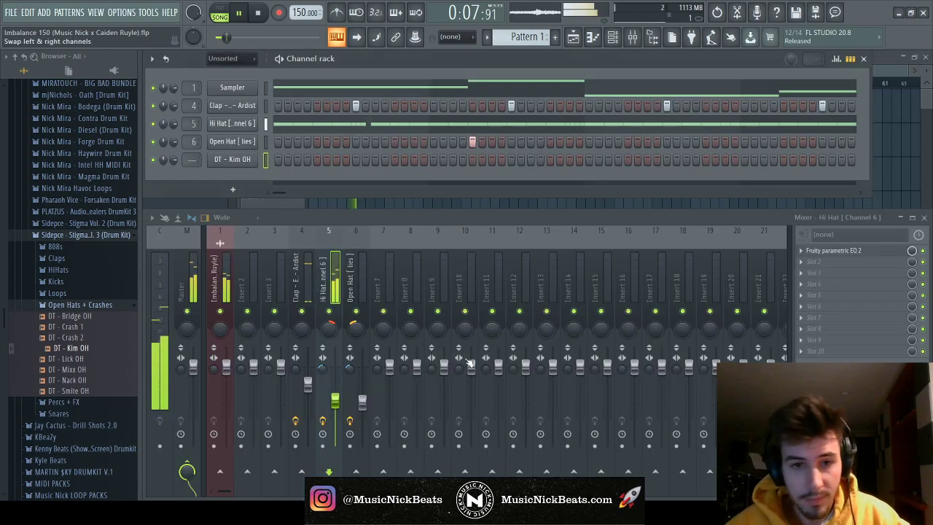
Route DT - Kim OH to mixer track 7 at a lowered level and normalize its sample
left_click(377, 368)
key("ctrl+l")
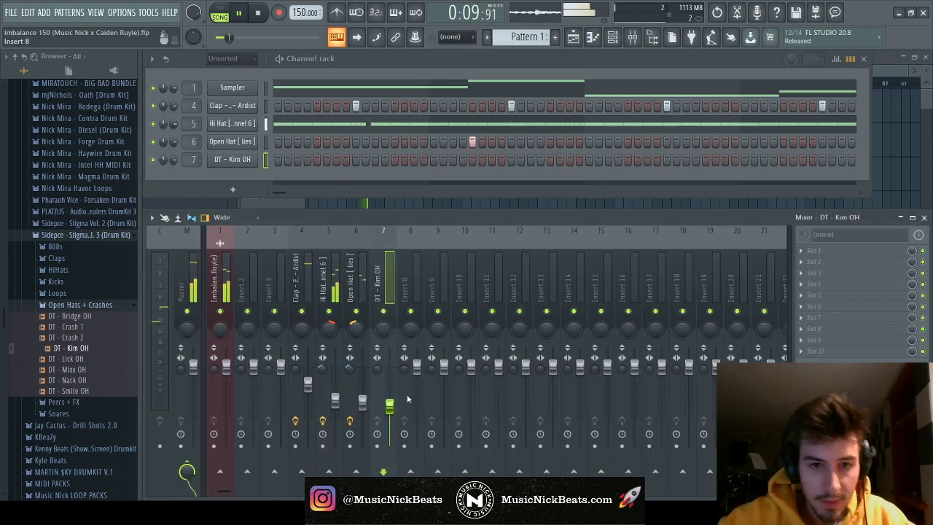
left_click(249, 162)
left_click(470, 322)
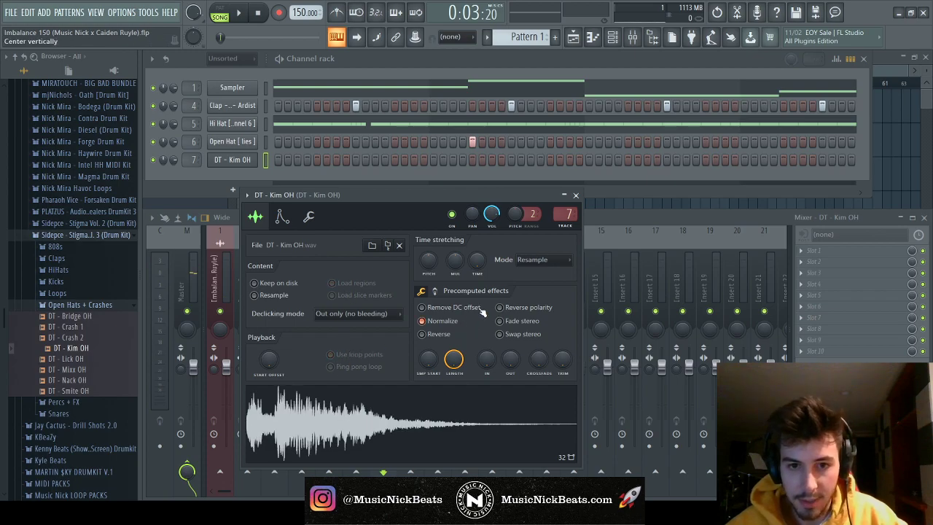
left_click(576, 196)
Add Fruity parametric EQ 2 to the DT - Kim OH track with the 30Hz + 18kHz cut preset and raise the low cut to about 569 Hz
key("space")
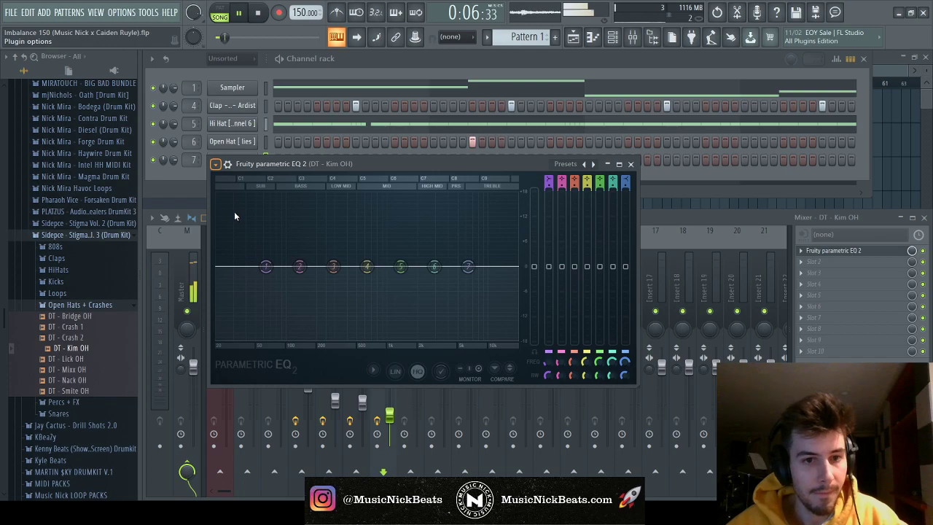
left_click_drag(223, 266, 358, 266)
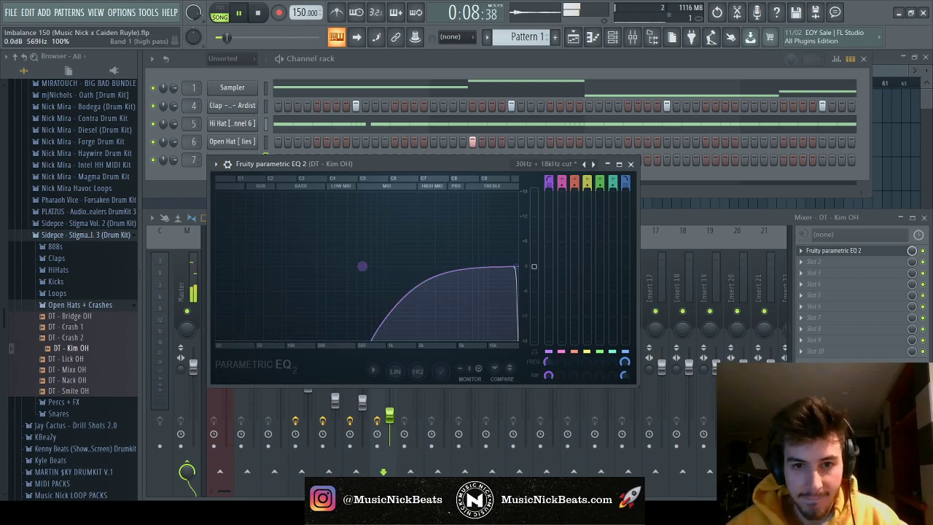
left_click(533, 195)
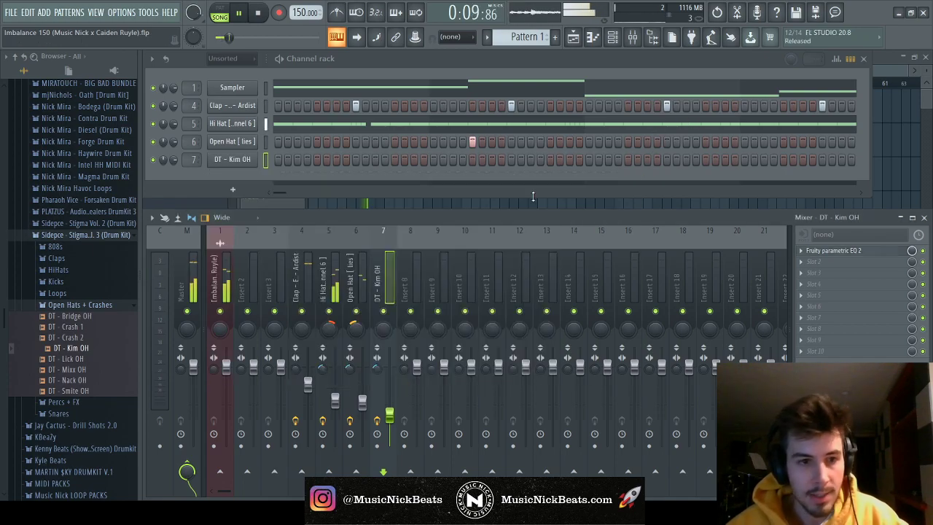
Add JR - Insomniac (OH) from the JRHITMAKER kit's Hi Hats + Open Hats as a new channel
left_click(67, 303)
left_click(86, 235)
scroll(72, 182, "up", 3)
left_click(85, 188)
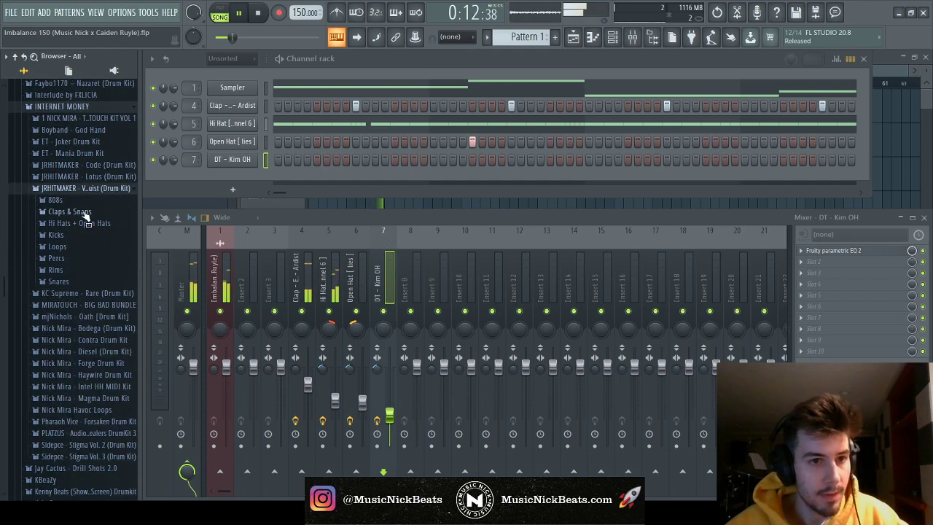
left_click(79, 223)
left_click_drag(233, 185, 233, 178)
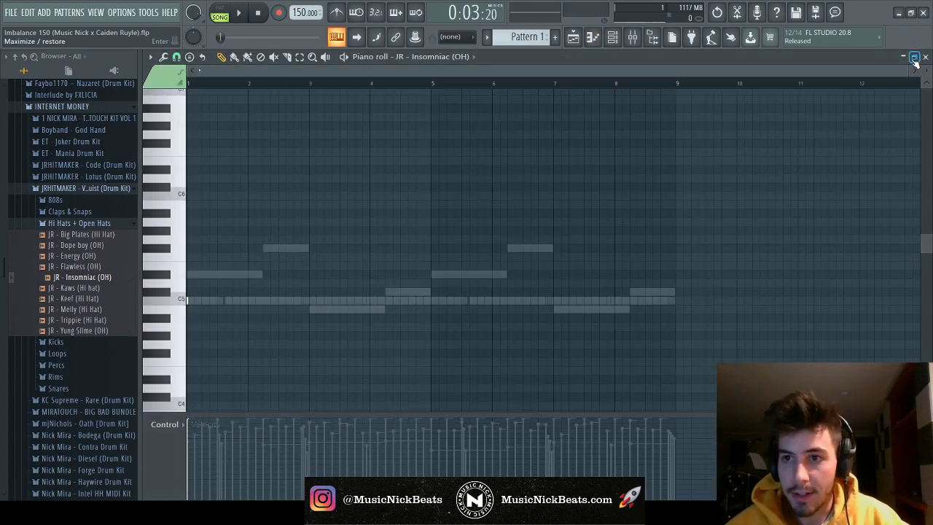
Normalize the JR - Insomniac (OH) sample and route it to mixer track 8 at a lowered level
left_click(914, 58)
left_click(233, 178)
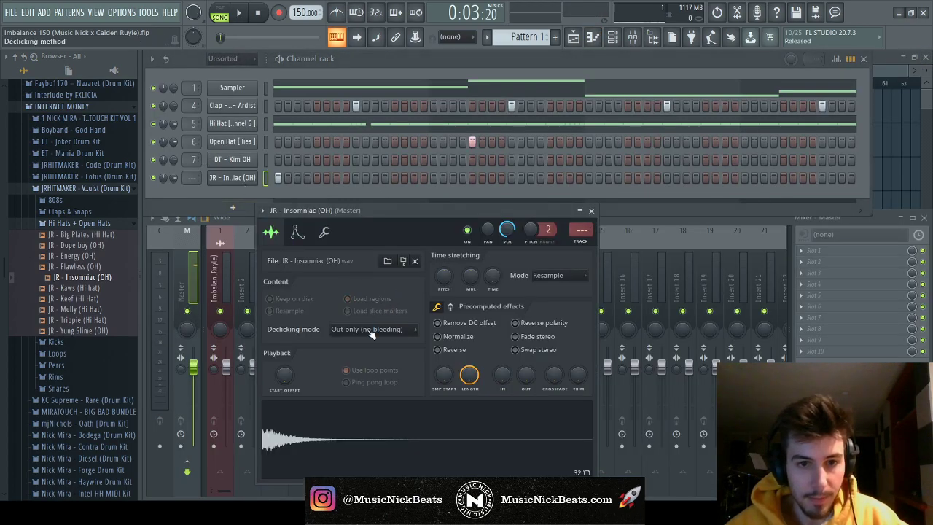
left_click(443, 338)
key("space")
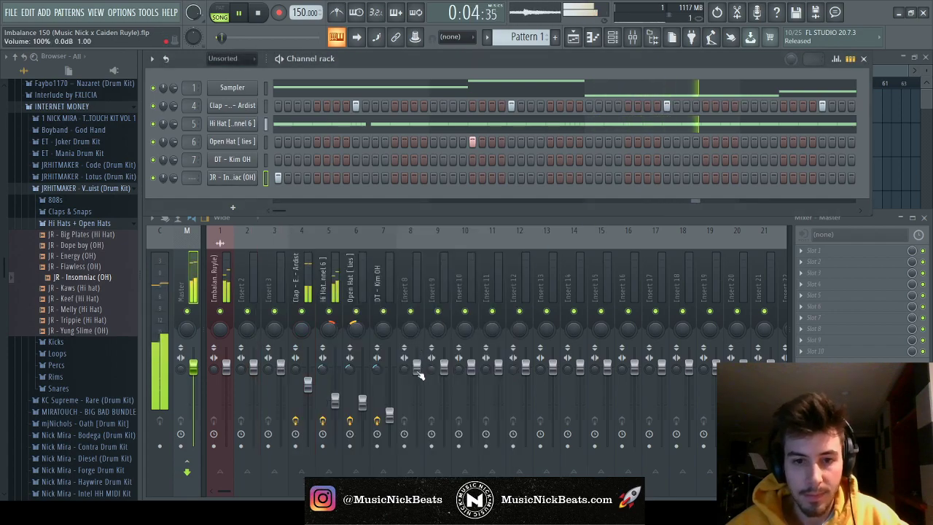
left_click_drag(418, 369, 418, 387)
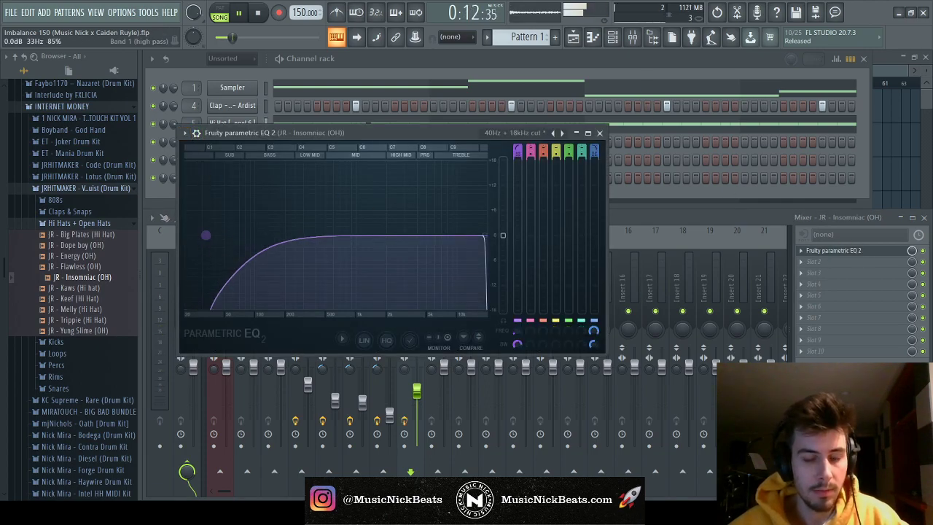
Shape JR - Insomniac (OH) in Fruity parametric EQ 2, raising the 40Hz + 18kHz cut preset's low cut and lowering its high cut to about 14.5 kHz
left_click_drag(216, 235, 337, 235)
left_click_drag(486, 234, 477, 239)
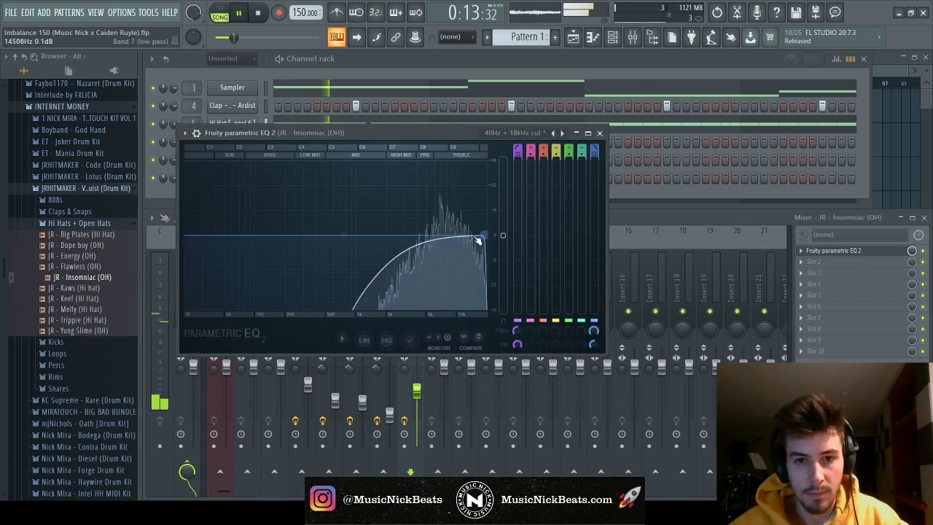
left_click(599, 134)
left_click(230, 177)
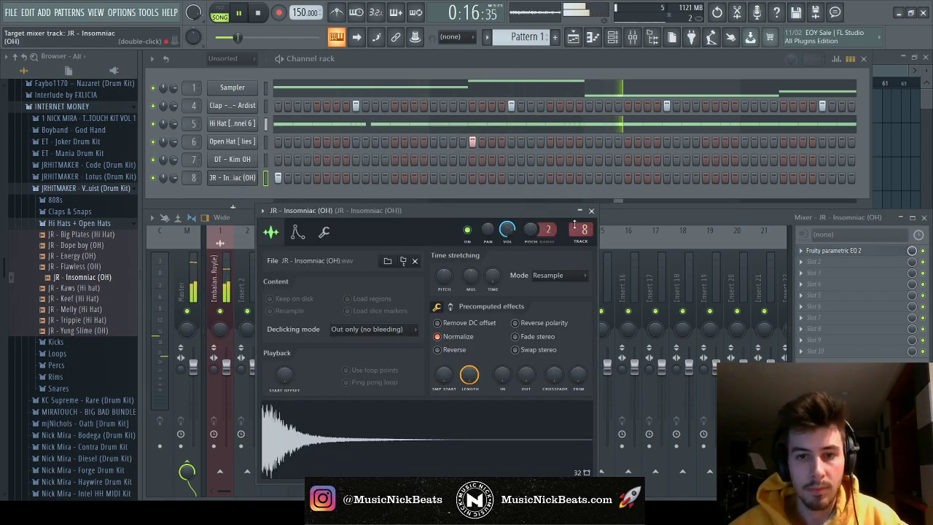
left_click(592, 211)
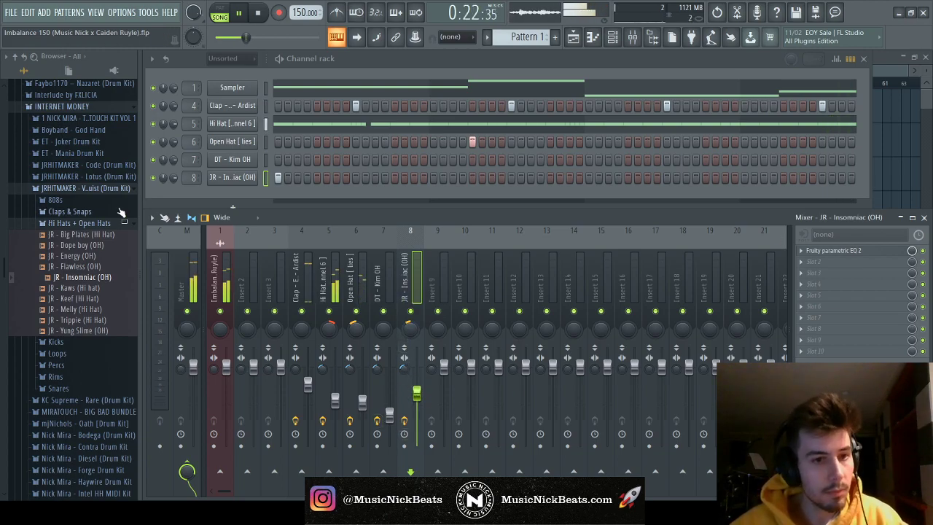
Add Canadian Goose Snare from the Ardist La Uzi Drumkit's Snare folder as a new channel below the clap
left_click(100, 223)
left_click(86, 188)
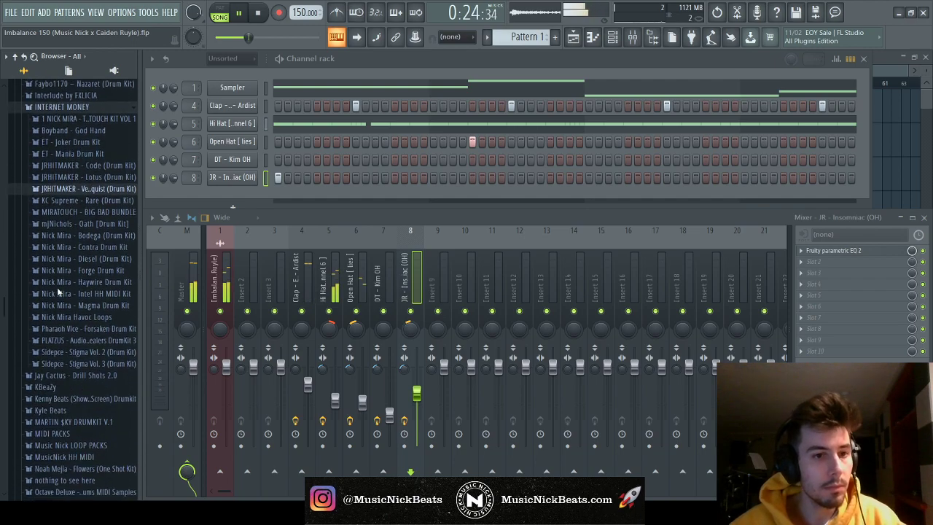
scroll(80, 149, "up", 7)
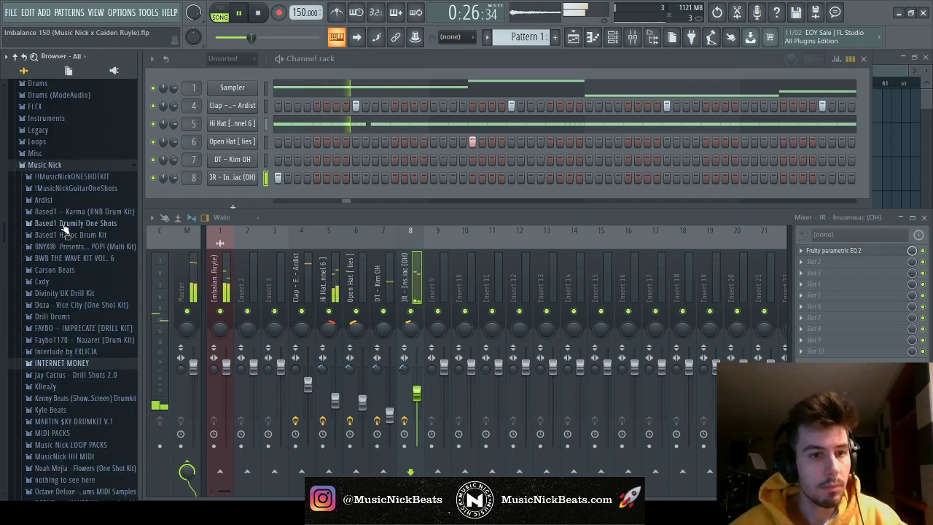
left_click(62, 201)
scroll(63, 292, "down", 2)
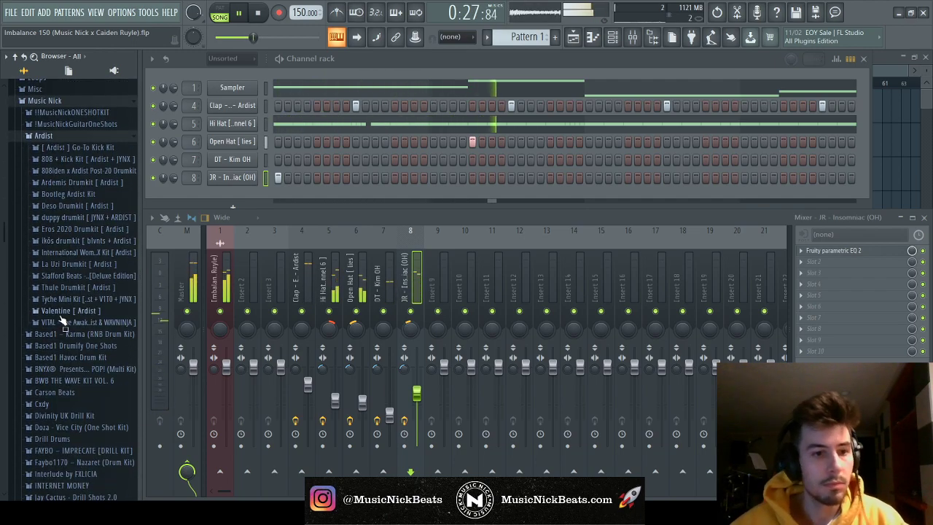
left_click(73, 264)
scroll(84, 286, "down", 2)
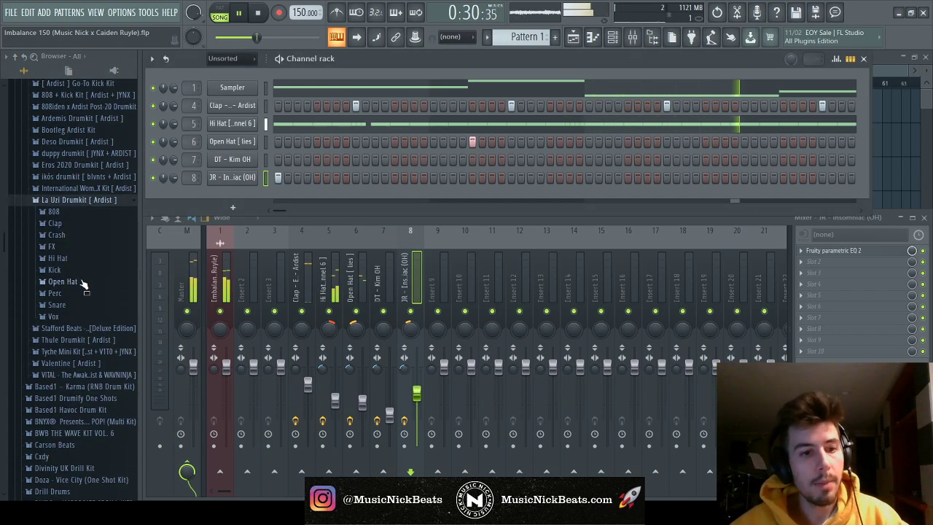
left_click(57, 305)
scroll(80, 292, "down", 3)
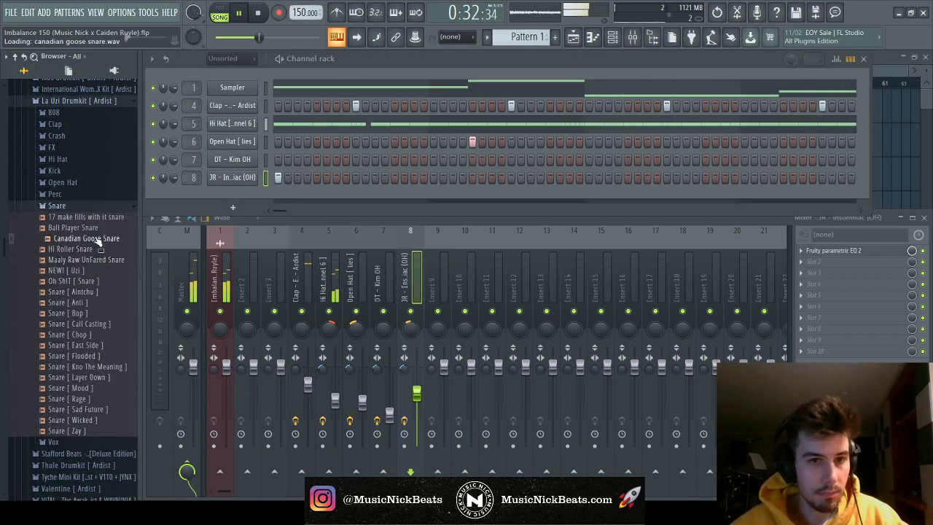
left_click_drag(248, 123, 233, 119)
Place Canadian Goose Snare hits in bars 2, 5 and 6, panning the first two left and the last one right
key("space")
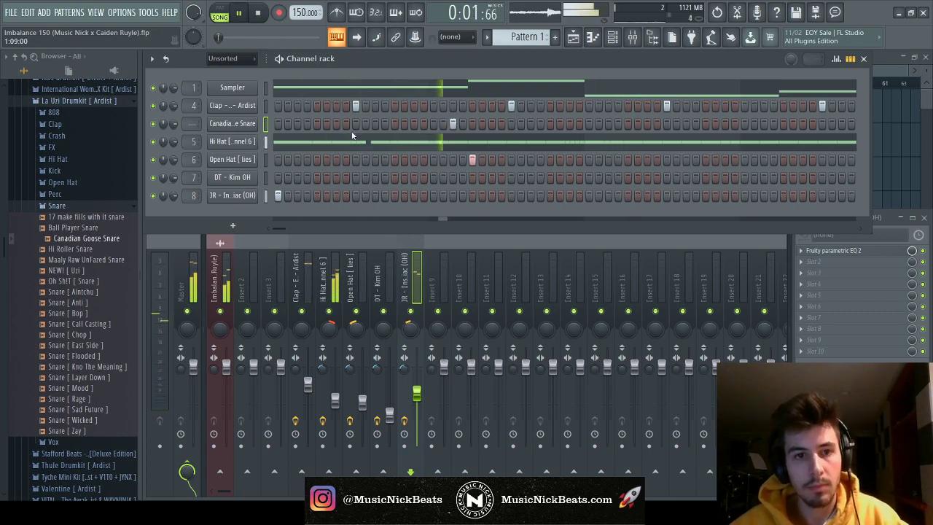
left_click(253, 126)
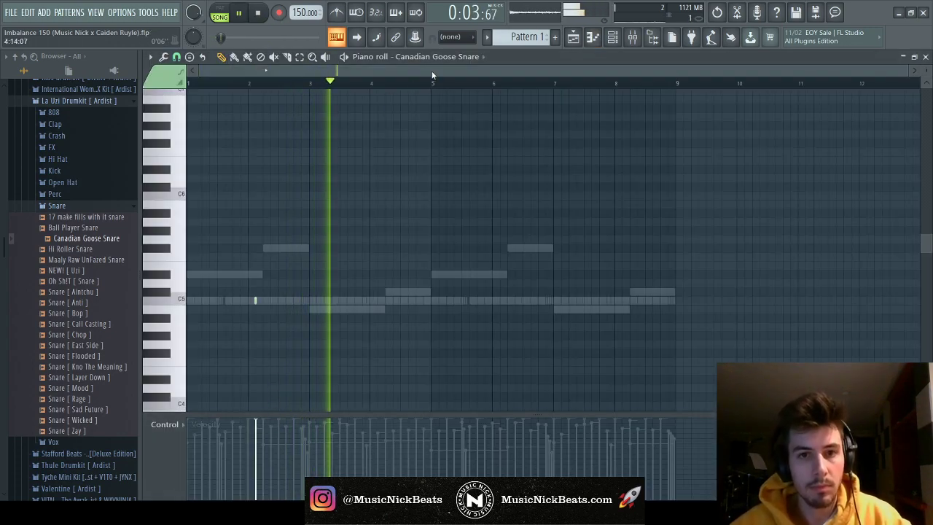
scroll(503, 277, "up", 3)
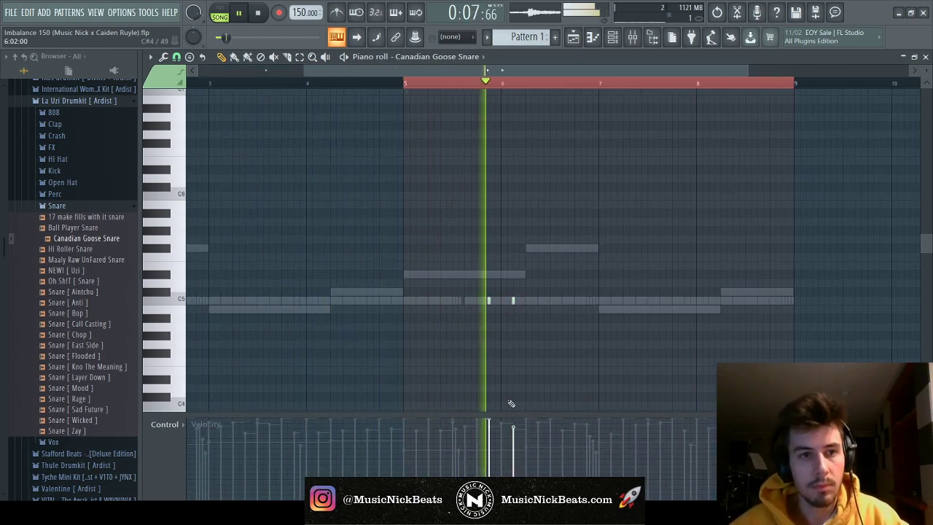
scroll(483, 327, "down", 3)
scroll(193, 429, "down", 3)
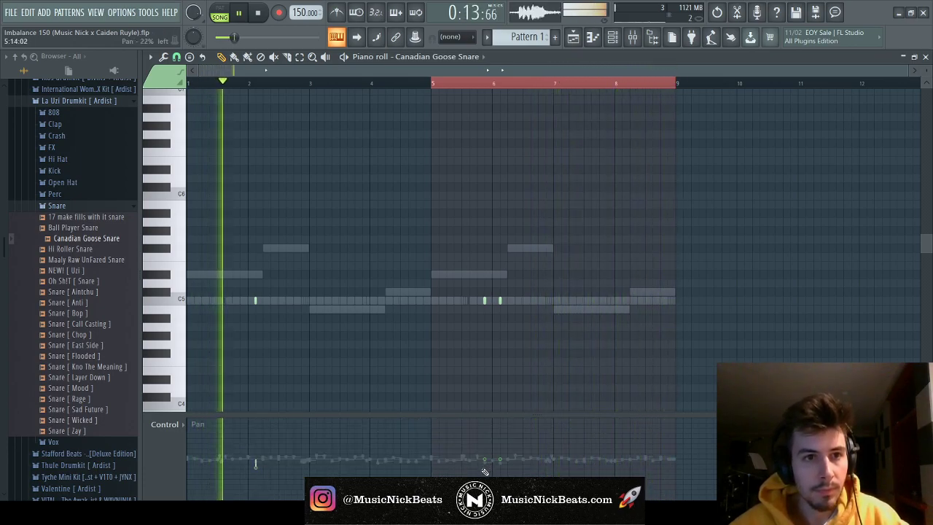
left_click(500, 454)
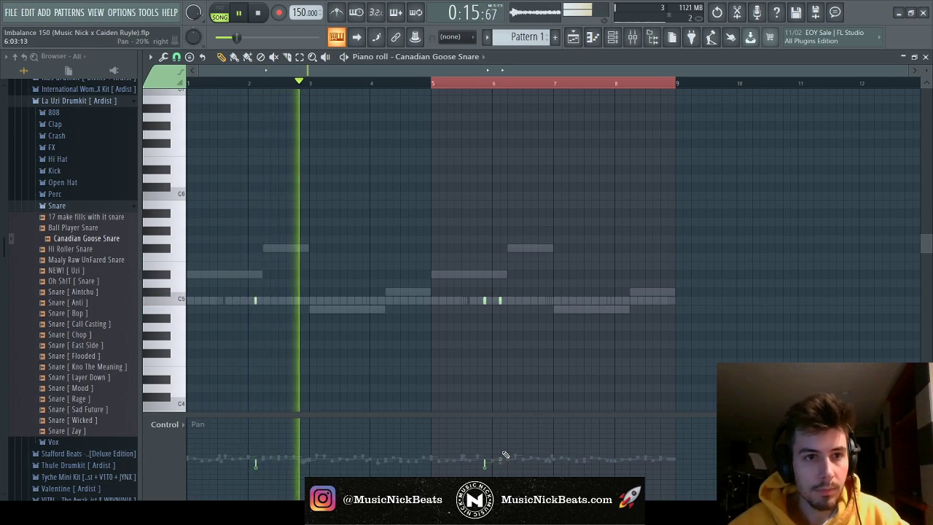
Route Canadian Goose Snare to its own mixer track at about -7.4 dB and move that track to position 5 beside the clap
key("F7")
left_click_drag(444, 364, 444, 392)
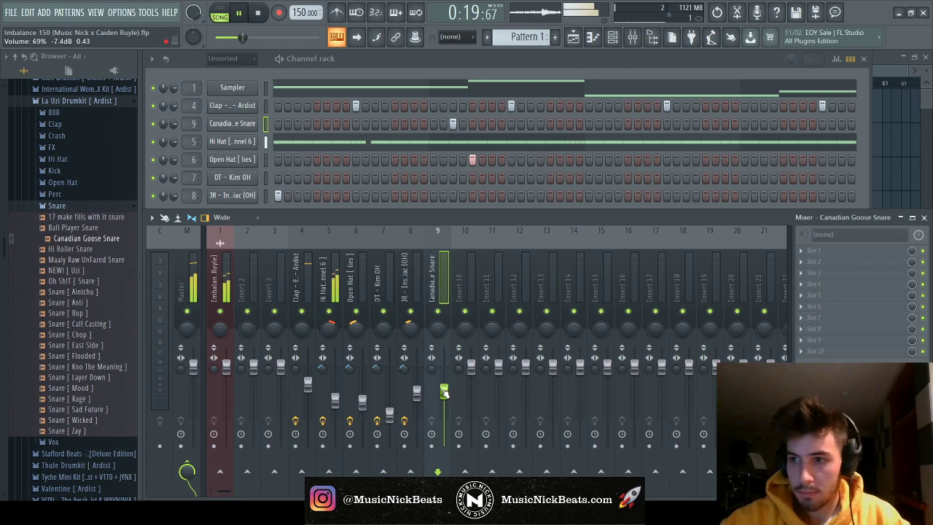
key("alt+Left")
key("alt+Left")
key("alt+Left")
key("alt+Left")
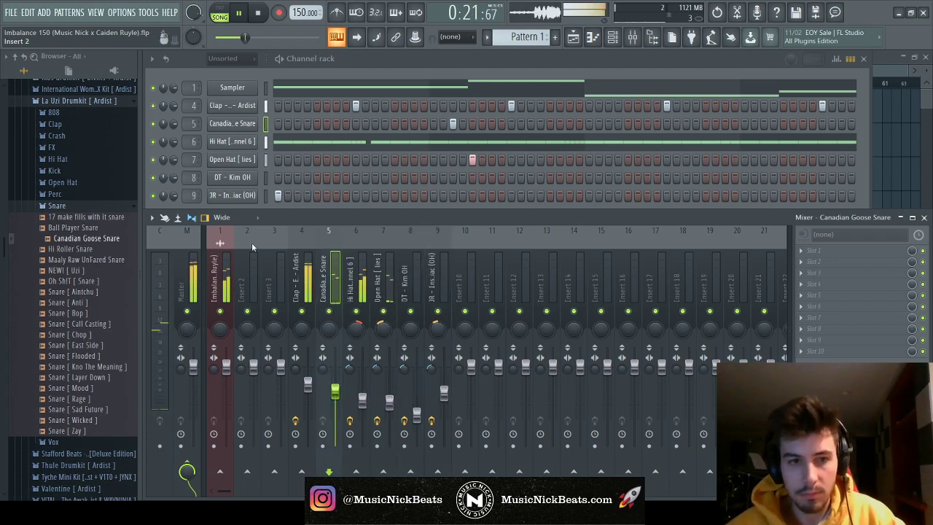
Normalize the Canadian Goose Snare sample and set its silence trimming threshold to 100%
left_click(244, 125)
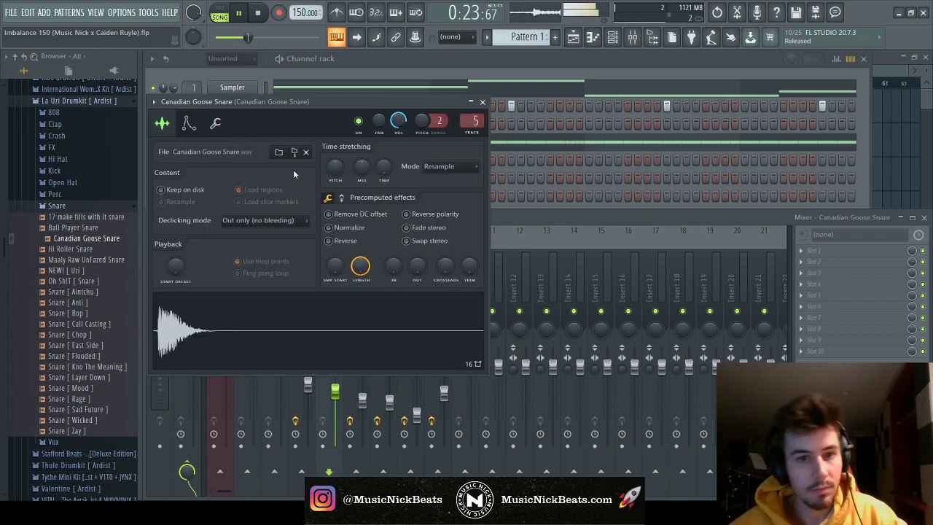
left_click_drag(469, 266, 468, 219)
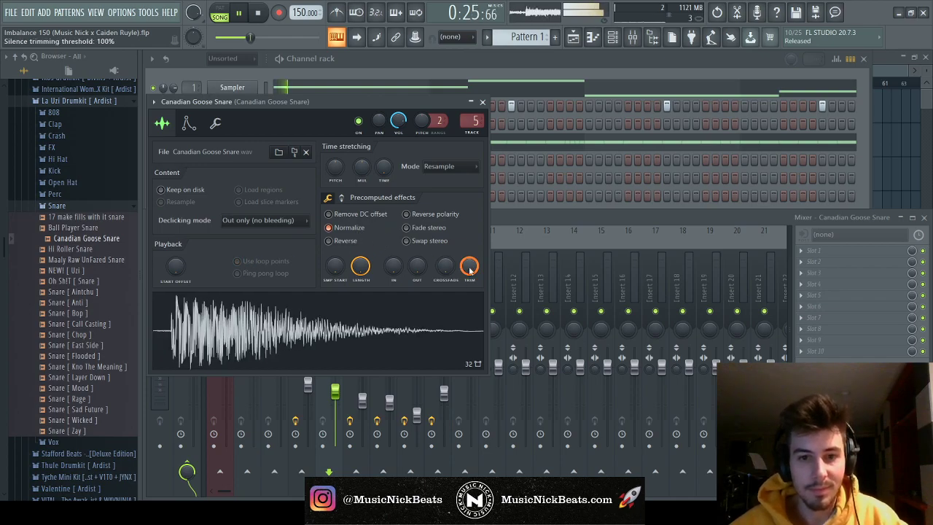
left_click(342, 199)
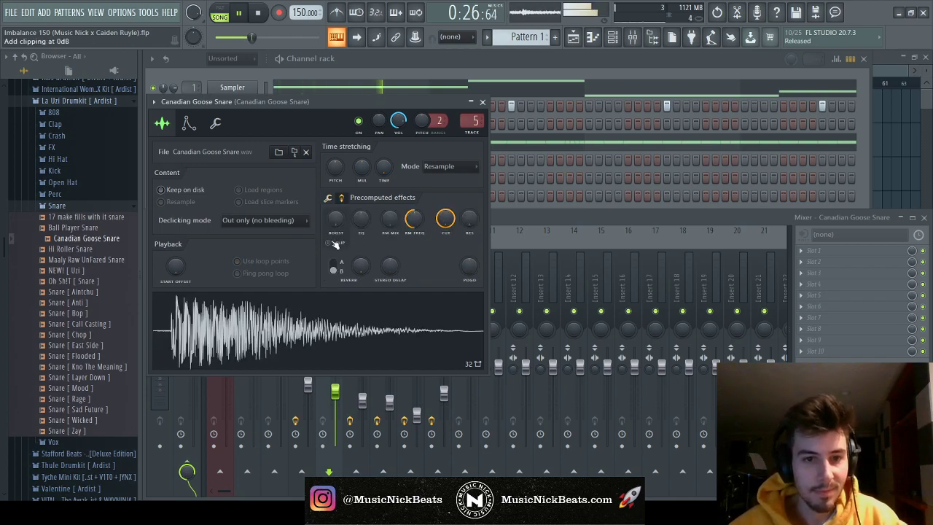
left_click(482, 102)
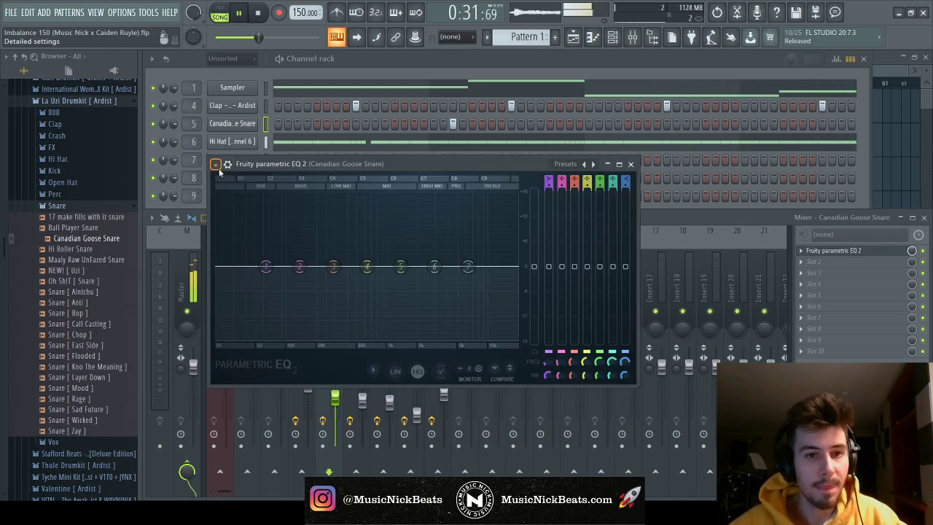
Raise the snare's low cut in Fruity parametric EQ 2 with the 30Hz + 18kHz cut preset and set the high cut to about 16 kHz
left_click_drag(265, 266, 305, 268)
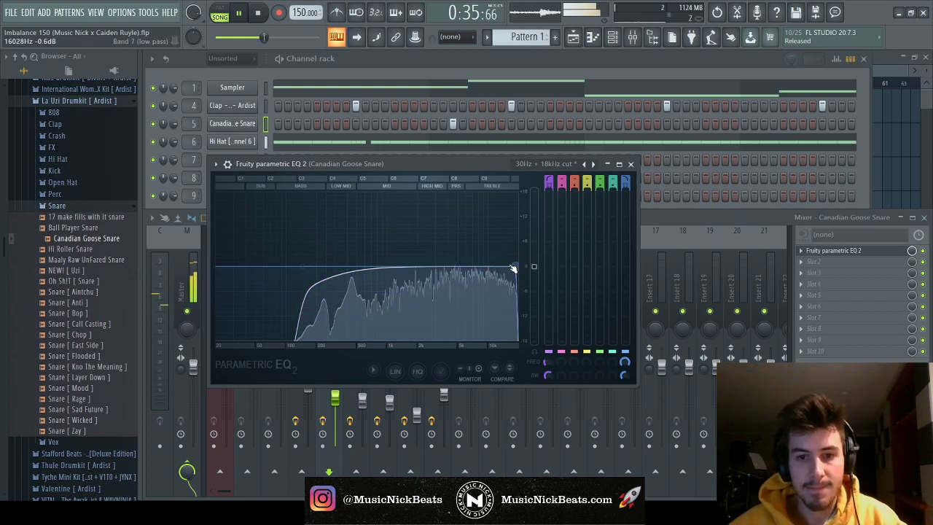
left_click(631, 165)
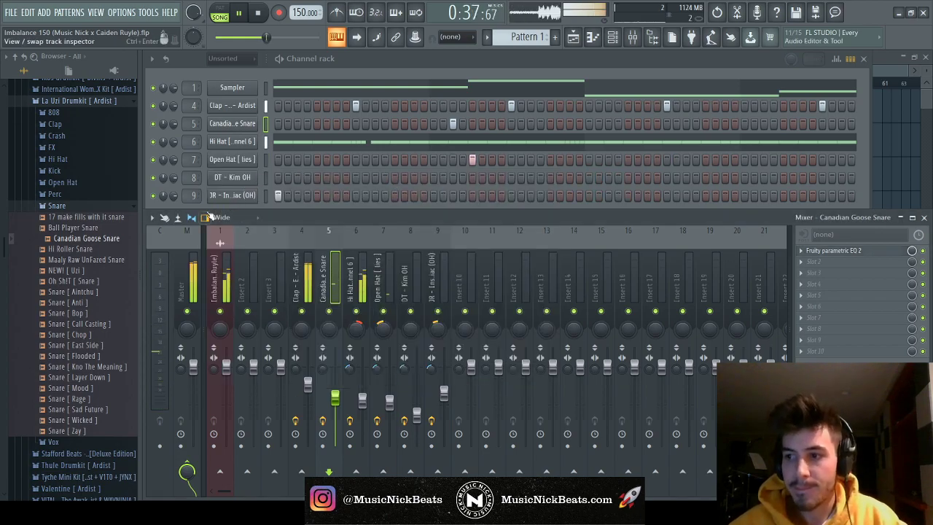
Collapse the La Uzi Drumkit folders, stop playback and open the 808s folder of the 808iden x Ardist Post-20 Drumkit
left_click(57, 205)
scroll(76, 215, "up", 3)
left_click(69, 216)
scroll(66, 233, "up", 4)
left_click(62, 241)
left_click(69, 264)
scroll(54, 219, "down", 4)
key("space")
left_click(54, 127)
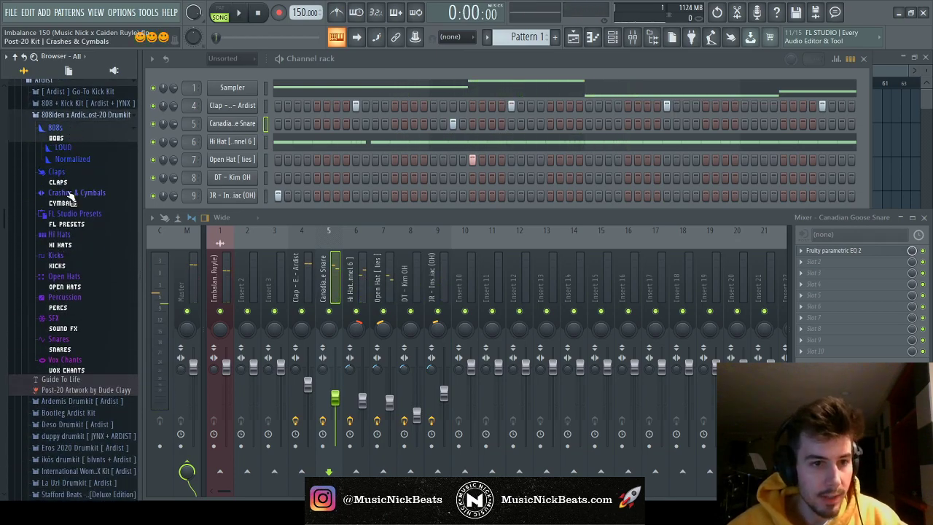
Add 808 - Stella - 808iden [ C ] from the LOUD 808s as a new channel and collapse the drum kit folder
left_click(62, 148)
left_click(407, 64)
left_click(99, 340)
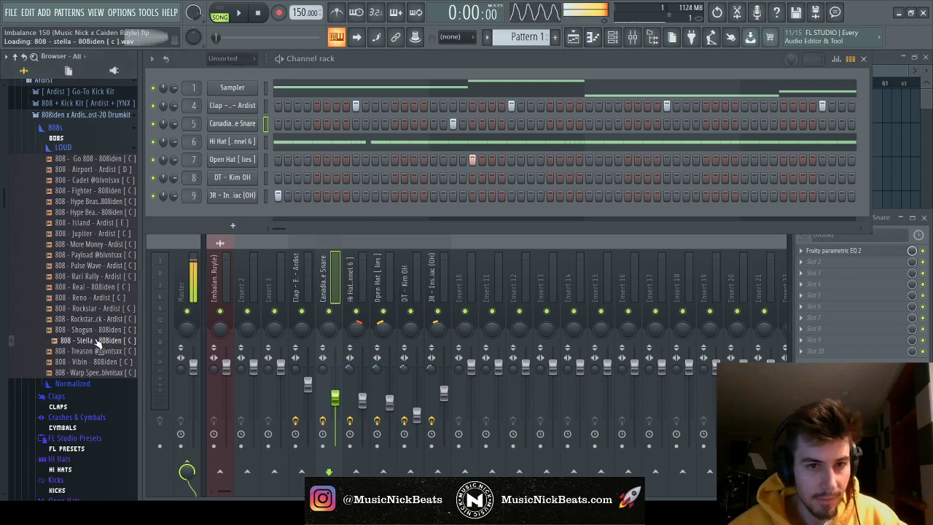
left_click_drag(99, 344, 218, 212)
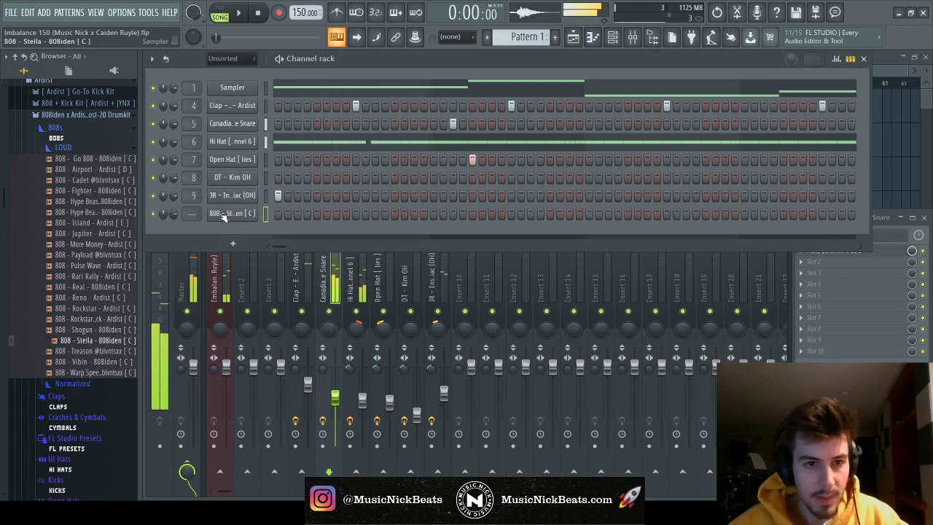
left_click(95, 139)
left_click(95, 114)
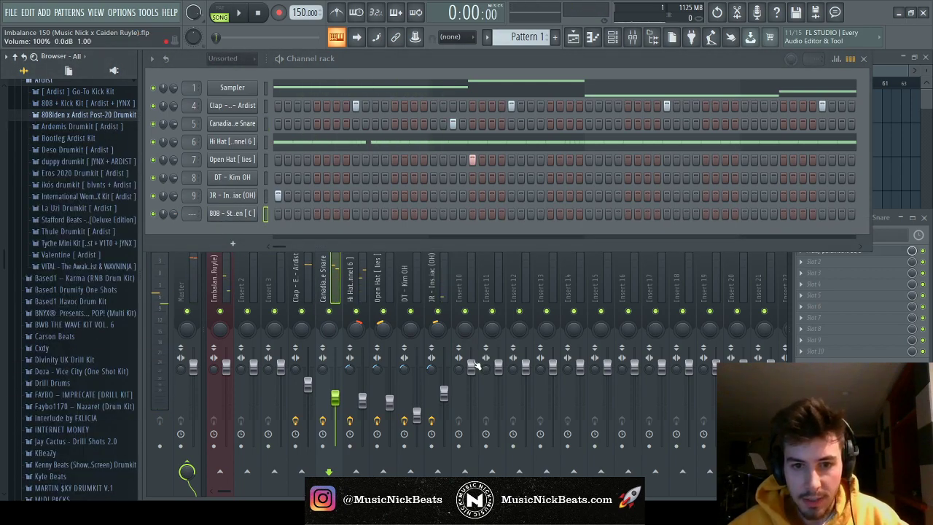
Route 808 - Stella to mixer track 10 at a lowered level, and normalize and trim its sample
left_click_drag(478, 365, 479, 377)
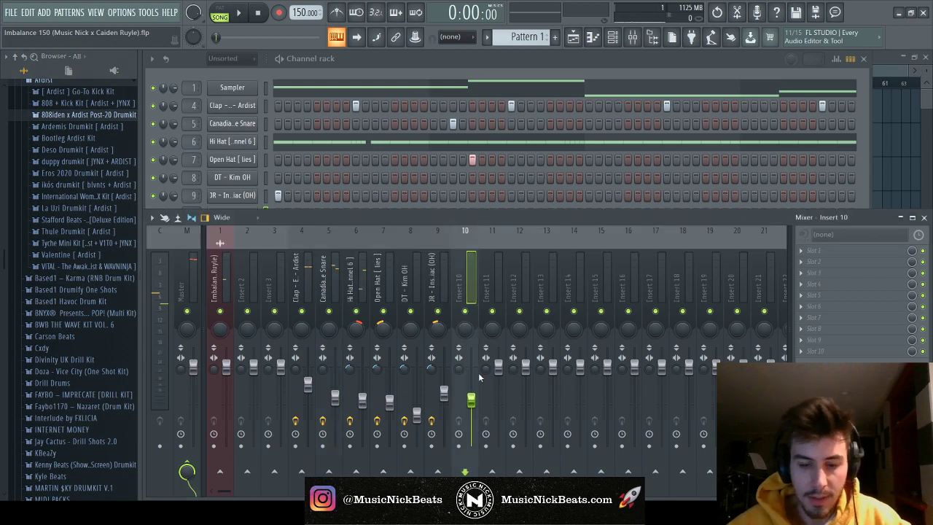
left_click(397, 67)
left_click(232, 213)
left_click(353, 244)
left_click_drag(484, 282, 432, 273)
Set the 808 - Stella volume multiplier to 123% and enable its volume envelope with 0% release
left_click(231, 139)
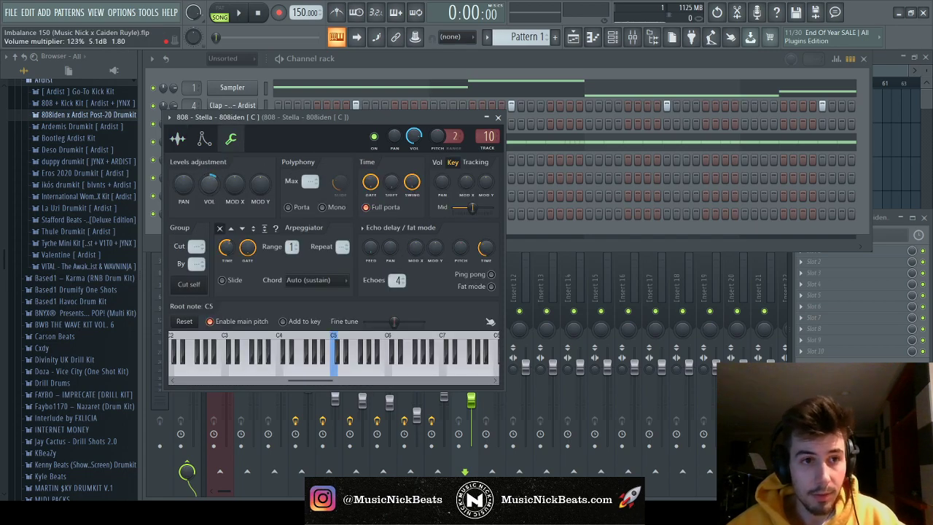
left_click(204, 137)
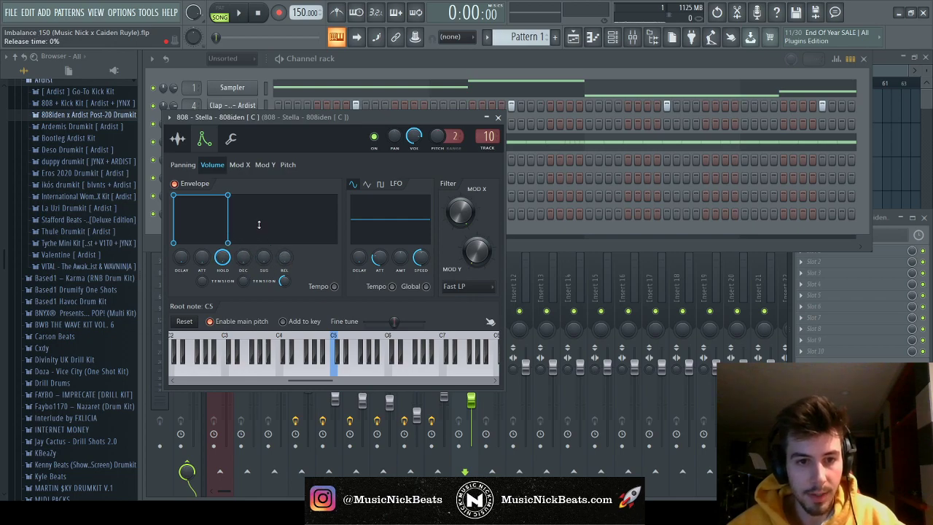
left_click(178, 139)
left_click(499, 118)
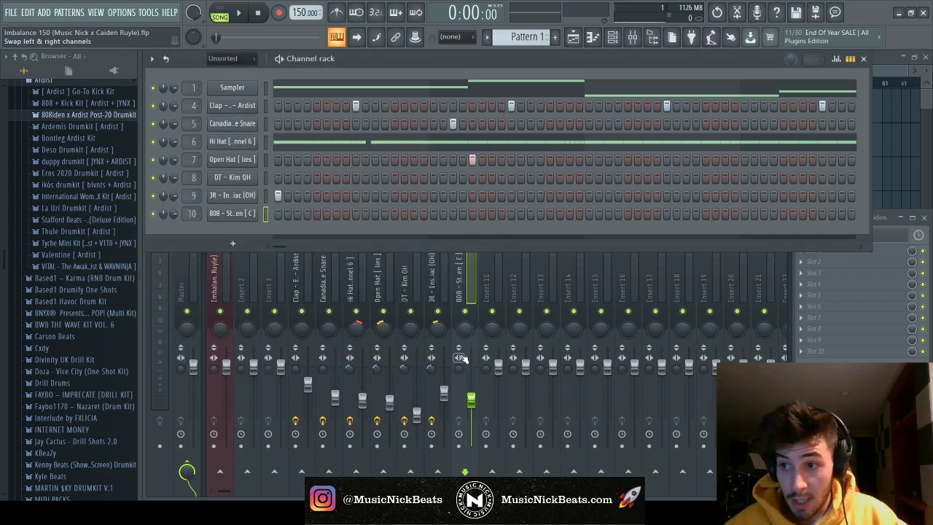
Start the 808 - Stella pattern with a D#5 note eight steps long at bar 1 and lower its mixer track level further
left_click(471, 400)
left_click(269, 209)
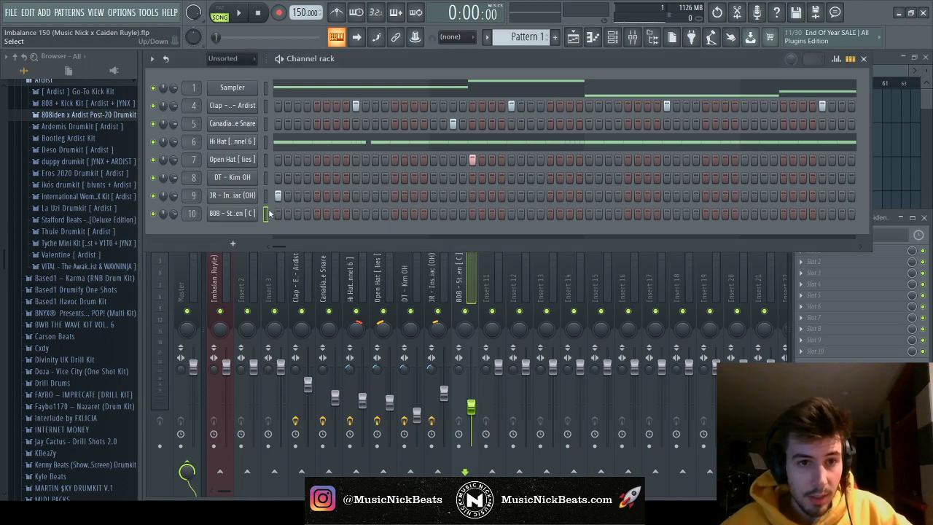
left_click(247, 218)
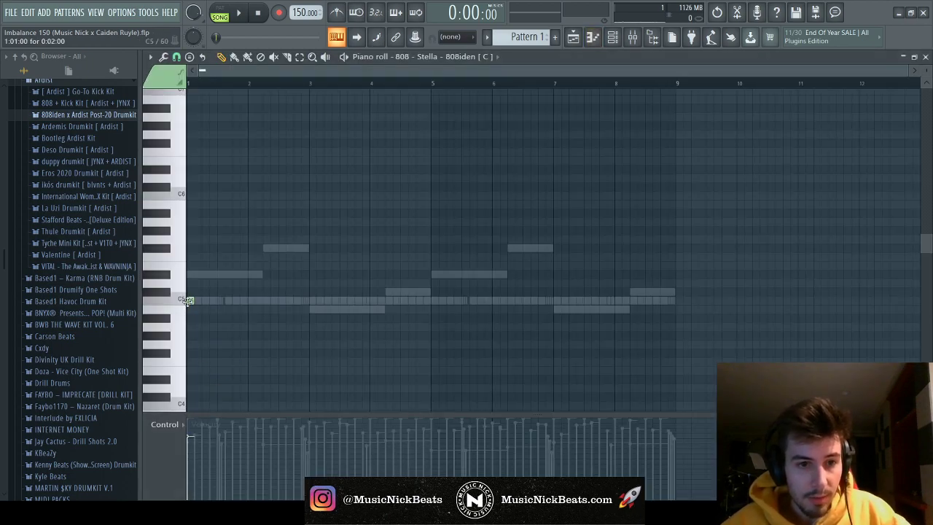
key("space")
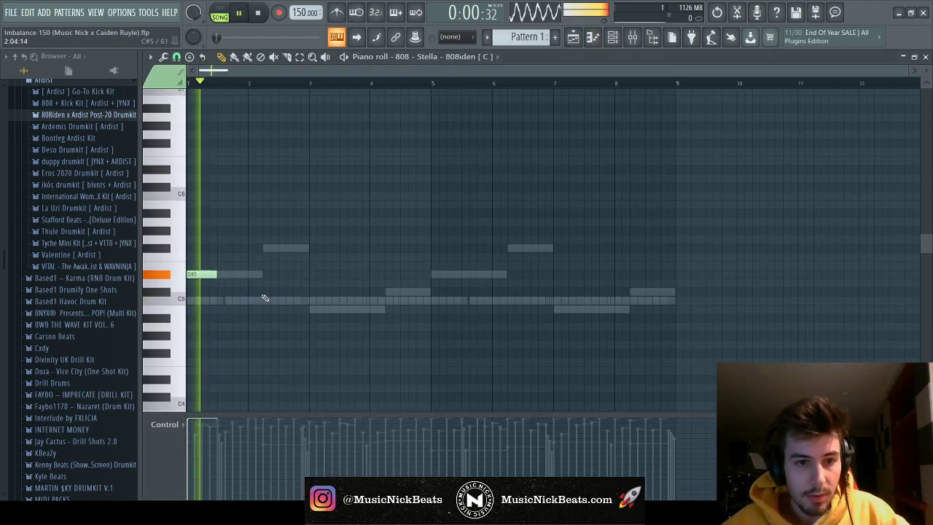
key("F7")
key("space")
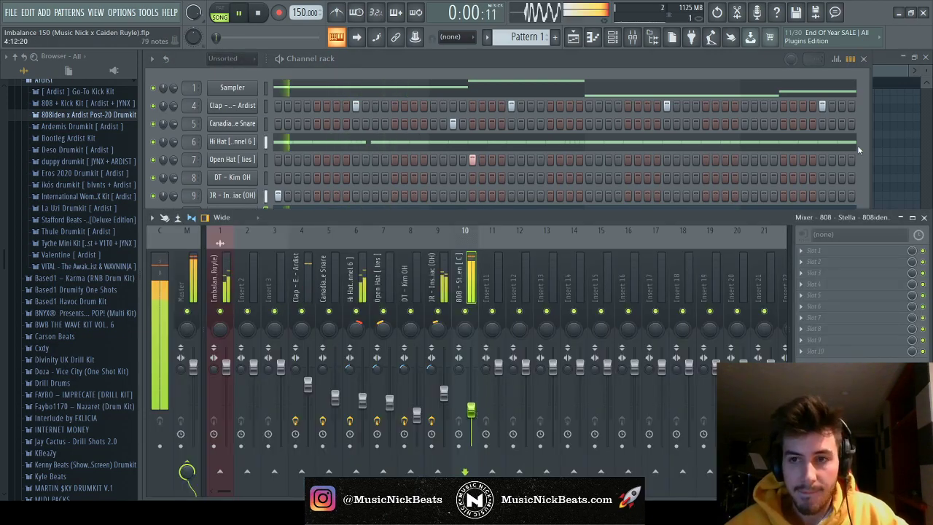
Add an F#5 note to the 808 in bar 2 where the bass changes and shorten it to six steps
key("F7")
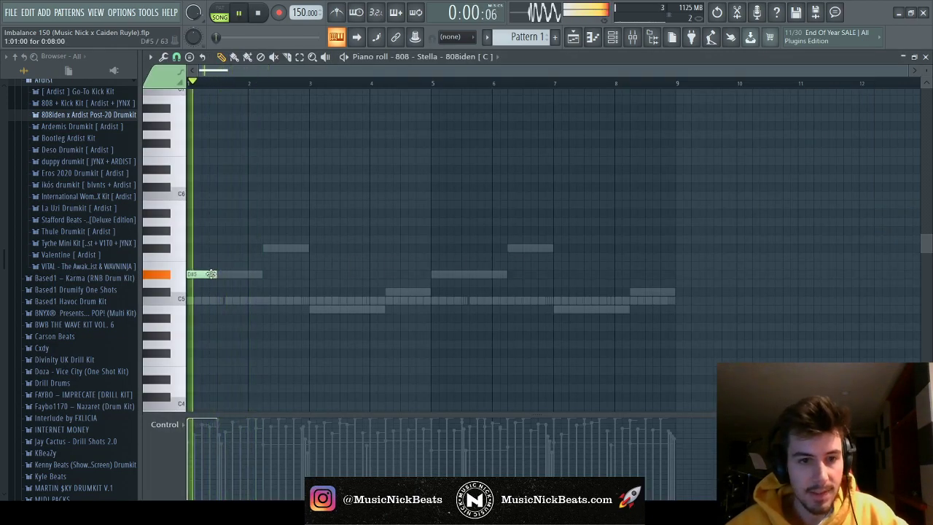
scroll(262, 262, "up", 3)
left_click(259, 248)
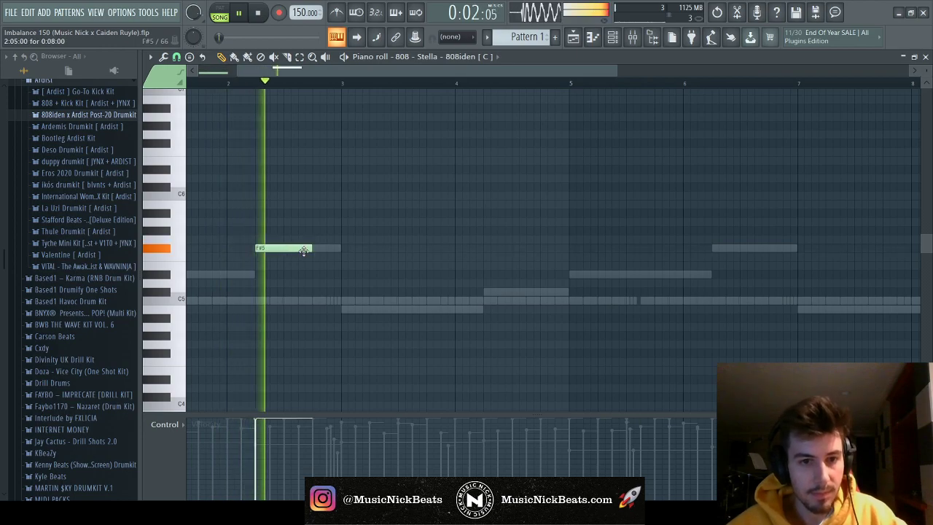
left_click_drag(283, 252, 306, 252)
key("space")
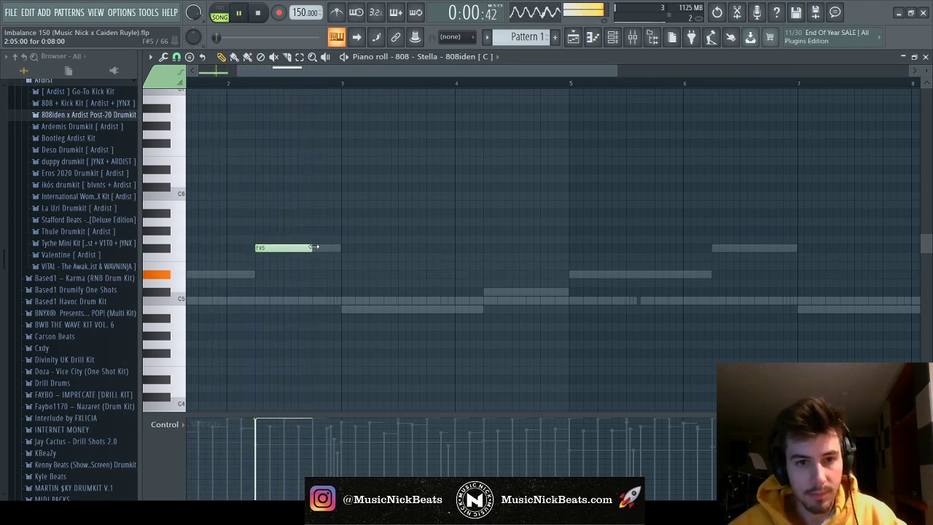
key("space")
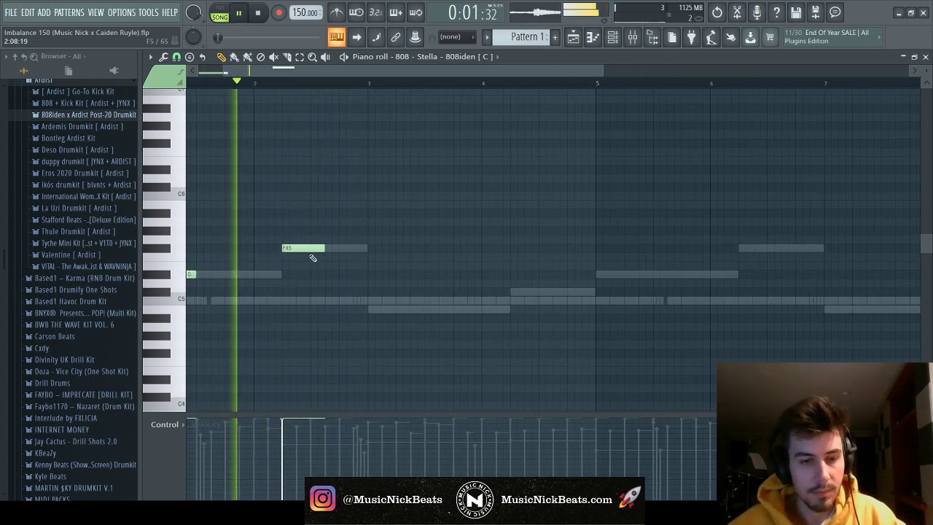
Stamp the minor scale notes from D#5 to C#6 at bar 5 and add a six-step B5 note right after the F#5
key("space")
scroll(274, 215, "down", 3)
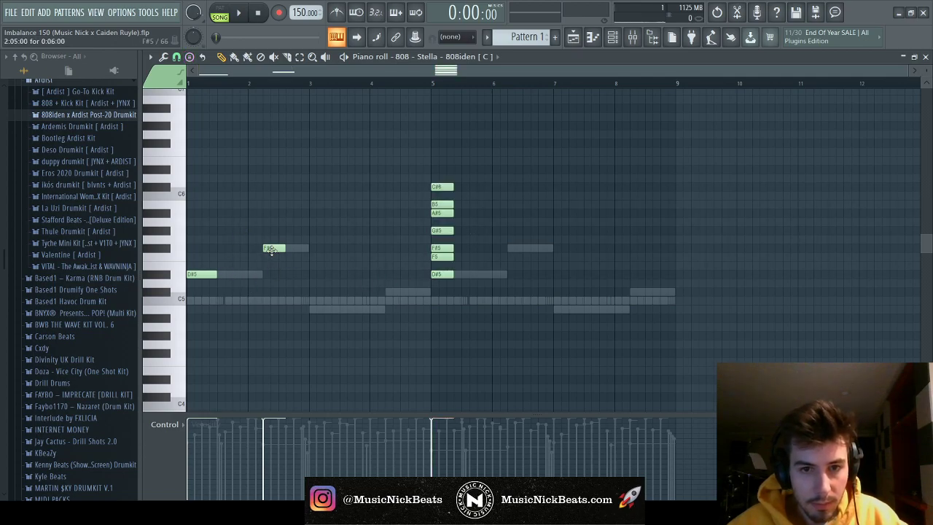
key("space")
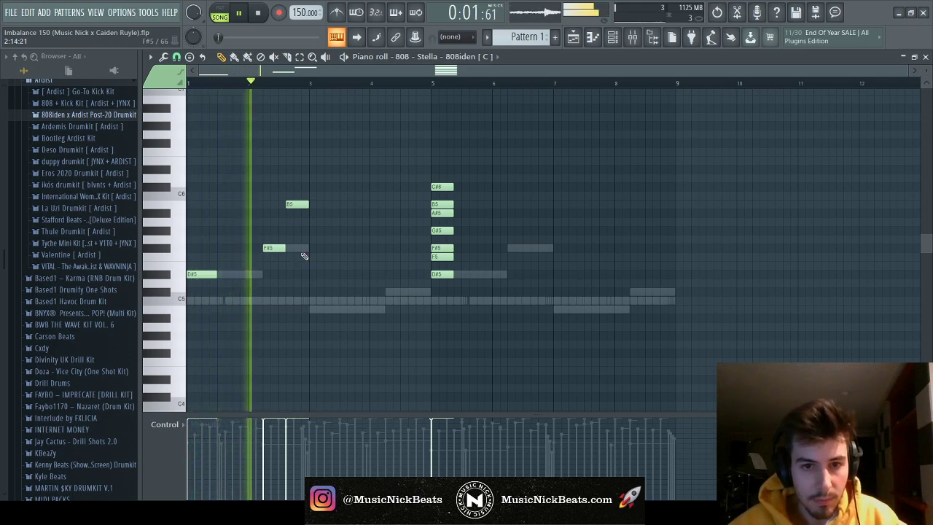
Add an eight-step B4 note at bar 3 and two consecutive six-step C#5 notes in bar 4 of the 808
left_click(315, 309)
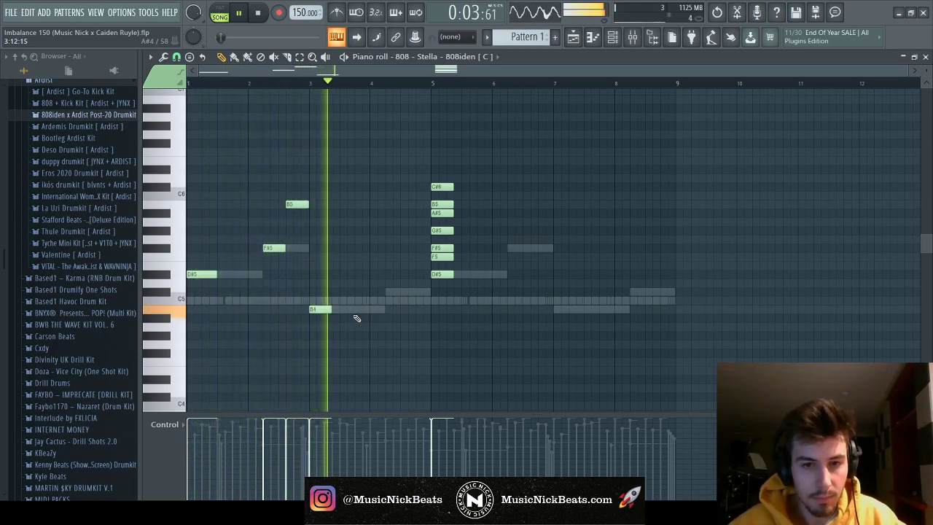
left_click_drag(332, 309, 339, 309)
key("space")
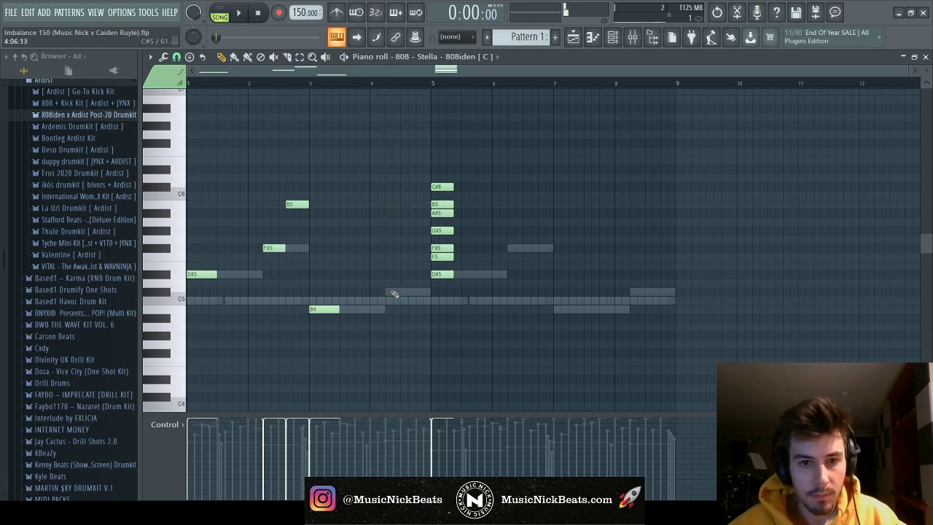
key("space")
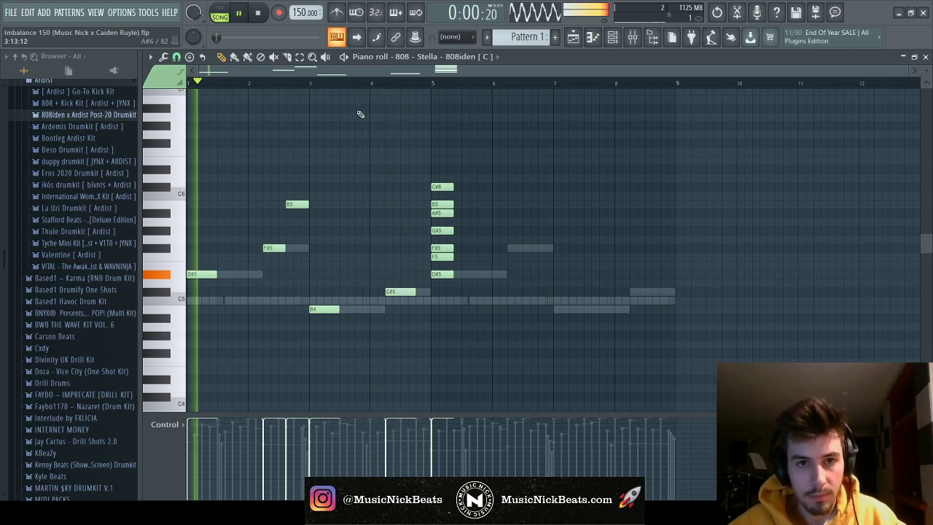
left_click_drag(414, 293, 407, 293)
left_click(416, 291)
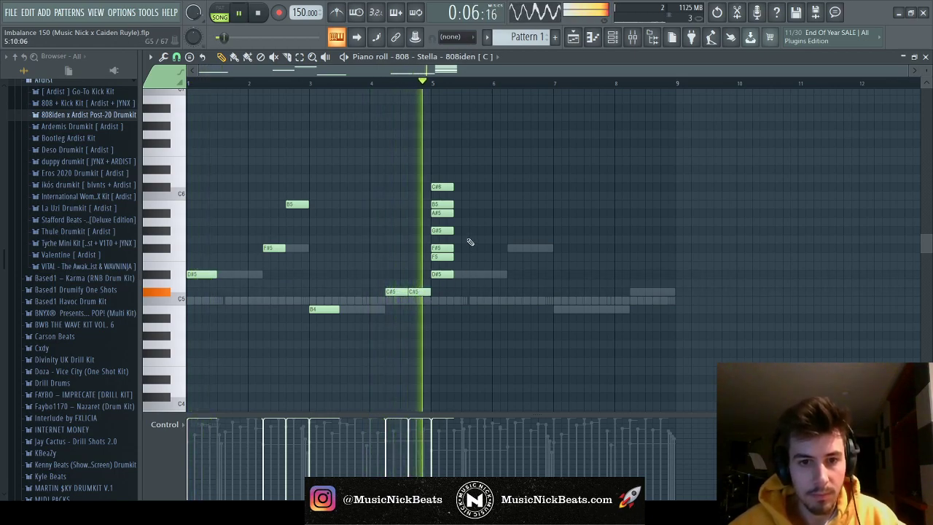
Try F5 and D#5 in place of the second C#5 in bar 4 of the 808, and return the note to C#5
key("space")
key("space")
right_click(414, 293)
left_click_drag(442, 257, 418, 257)
key("space")
key("space")
key("ctrl+z")
left_click(415, 275)
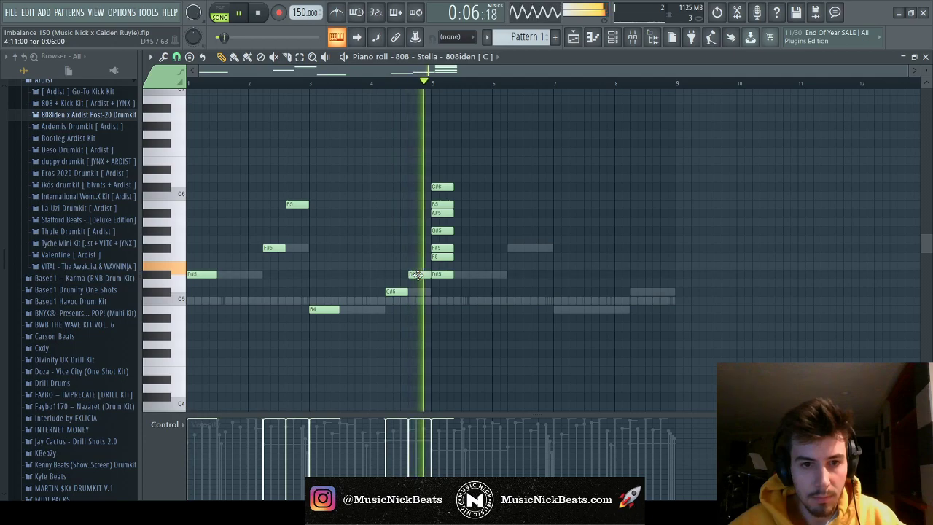
left_click_drag(416, 274, 415, 292)
key("space")
key("space")
Delete the scale notes stamped at bar 5 and duplicate the four-bar 808 pattern into bars 5 to 8
right_click(442, 186)
key("space")
key("space")
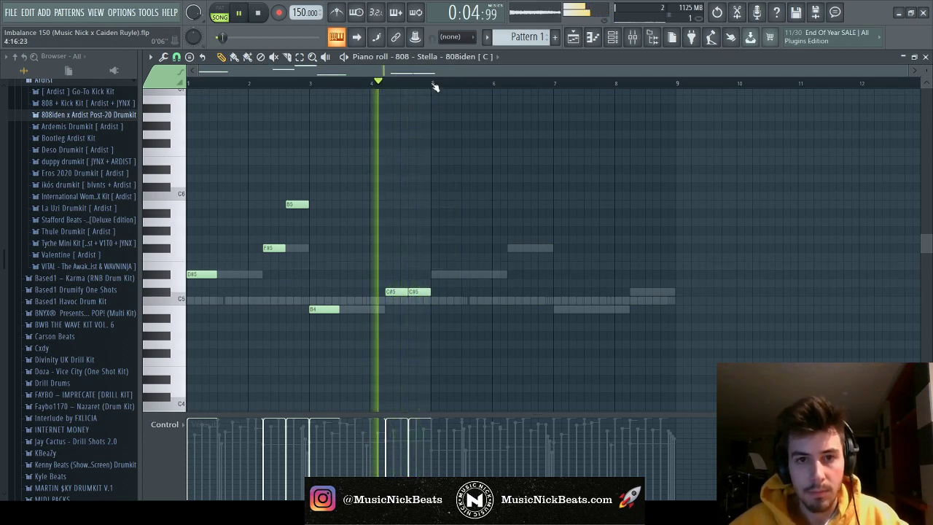
key("ctrl+b")
Raise the last C#5 note of bar 8 an octave to C#6 and check the levels in the mixer
left_click(666, 292)
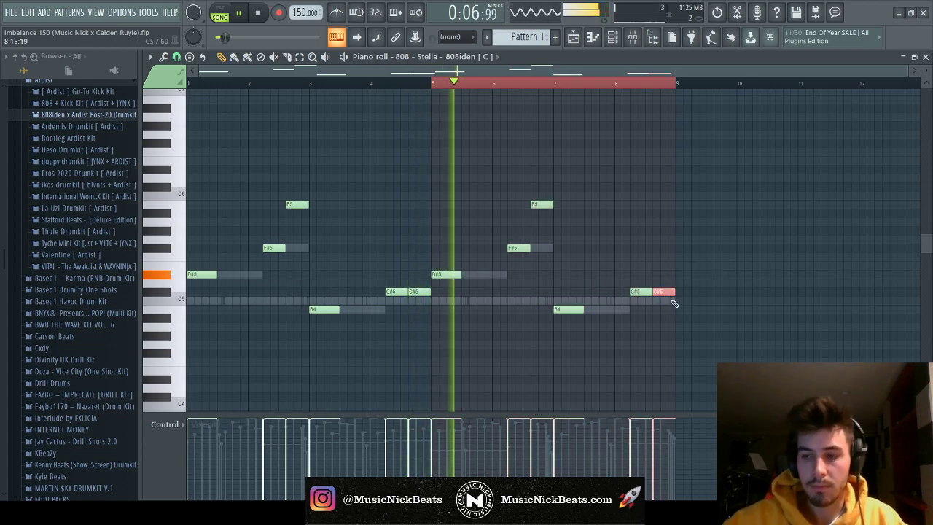
key("ctrl+Up")
key("F6")
key("F9")
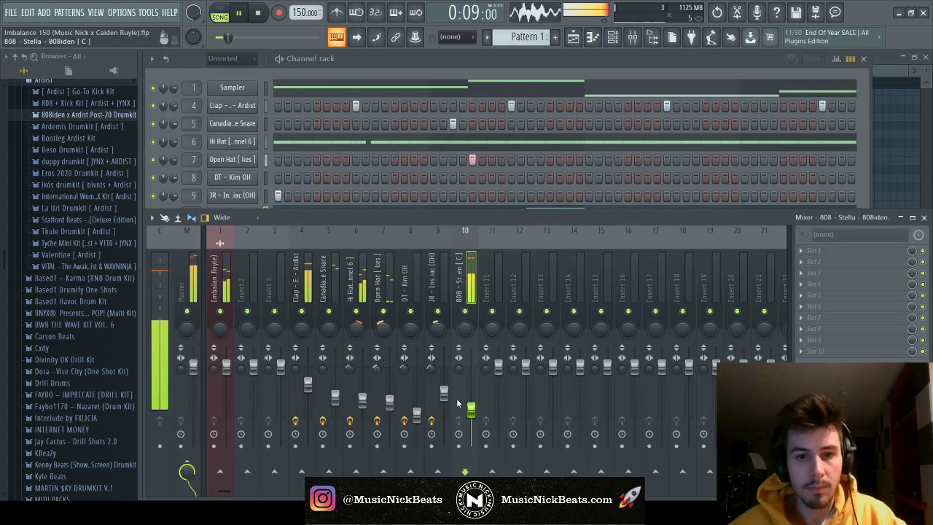
Rework the 808's B4 note at bar 7 into three consecutive B4 notes of four, two and ten steps
key("F7")
scroll(554, 153, "up", 3)
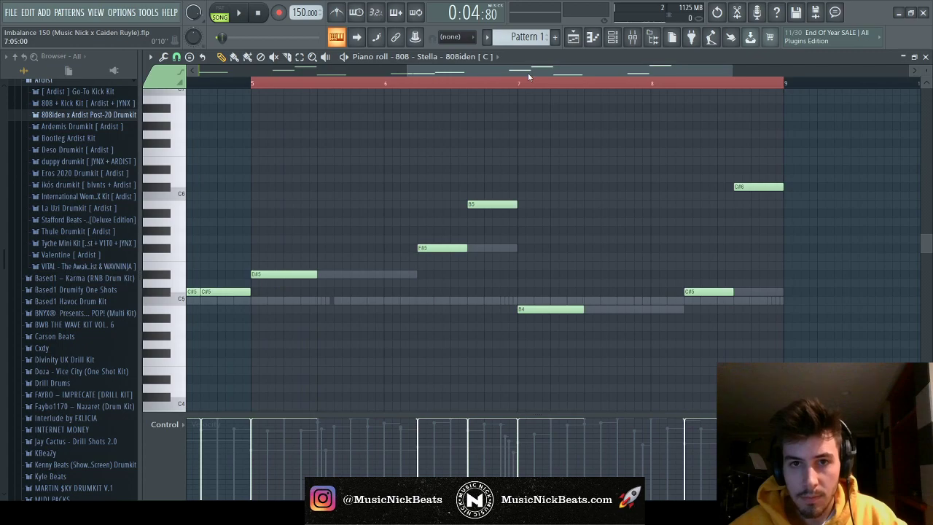
scroll(520, 140, "up", 2)
left_click(536, 309)
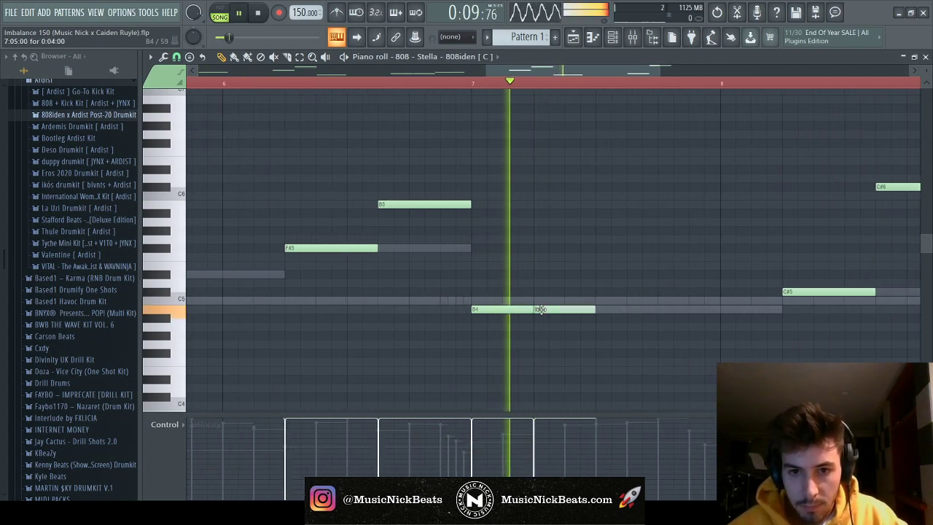
key("space")
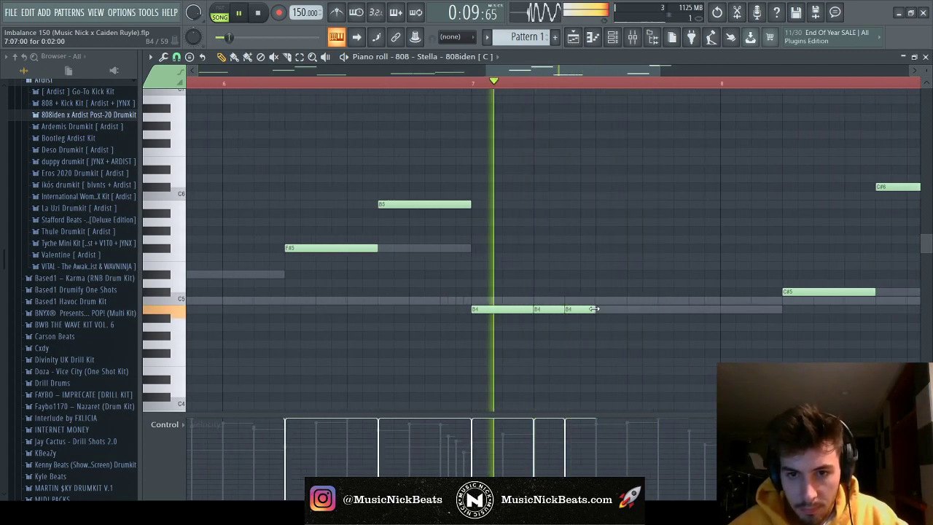
left_click_drag(592, 310, 718, 309)
Delete the C#6 note in bar 8 and fill the space with three consecutive four-step C#5 notes
scroll(728, 309, "down", 4)
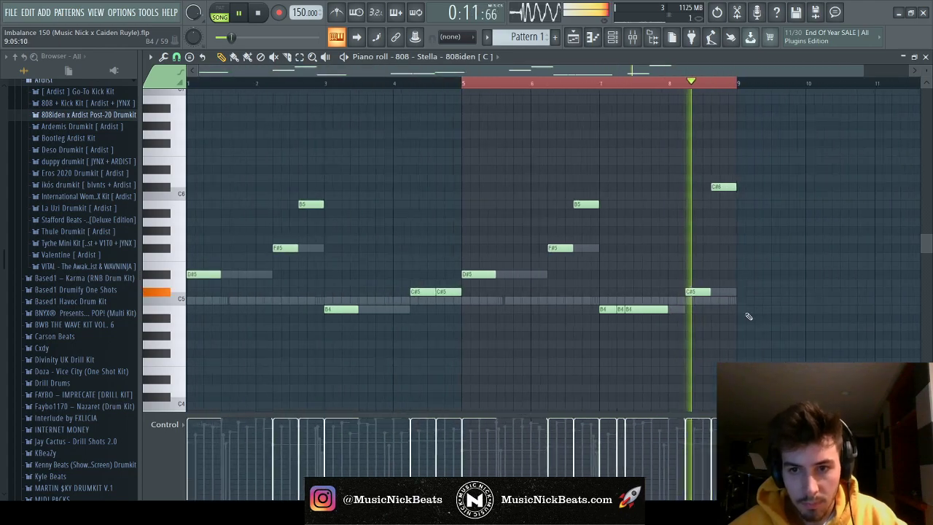
scroll(679, 201, "up", 3)
right_click(678, 188)
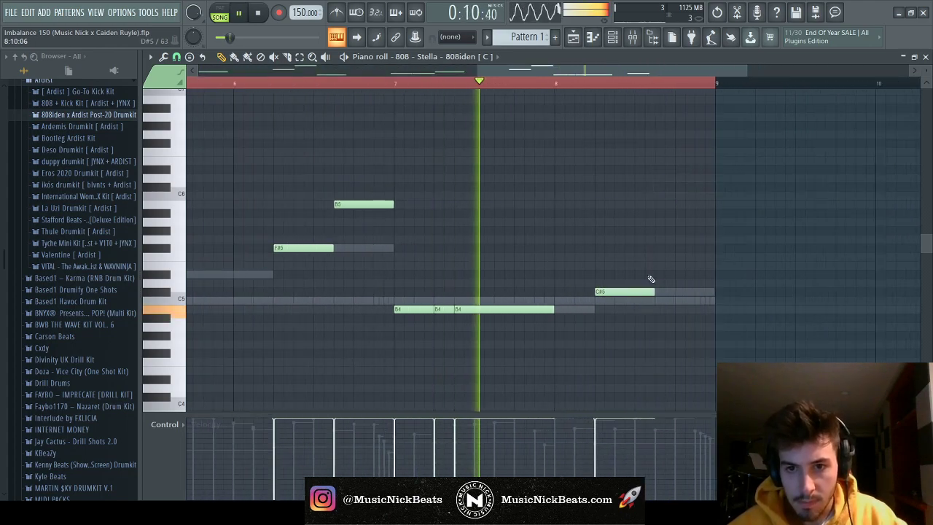
left_click_drag(645, 291, 714, 290)
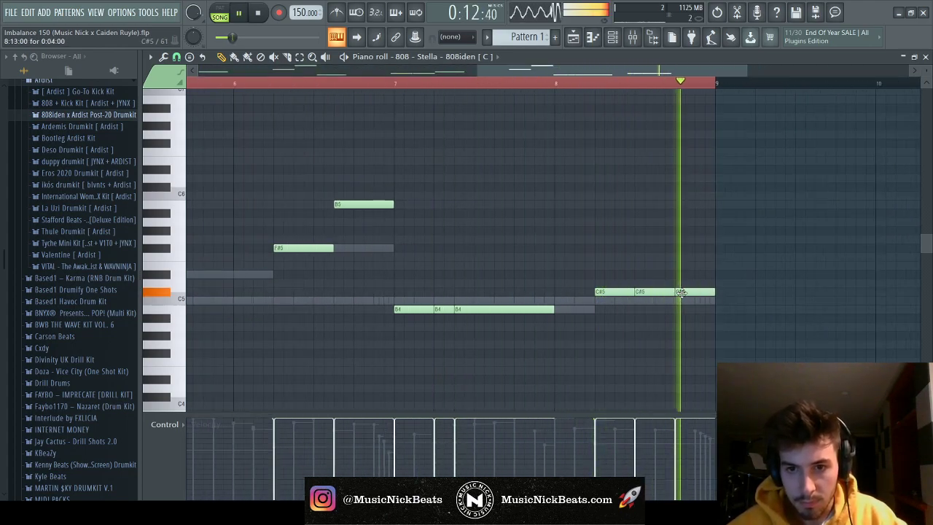
scroll(715, 291, "down", 3)
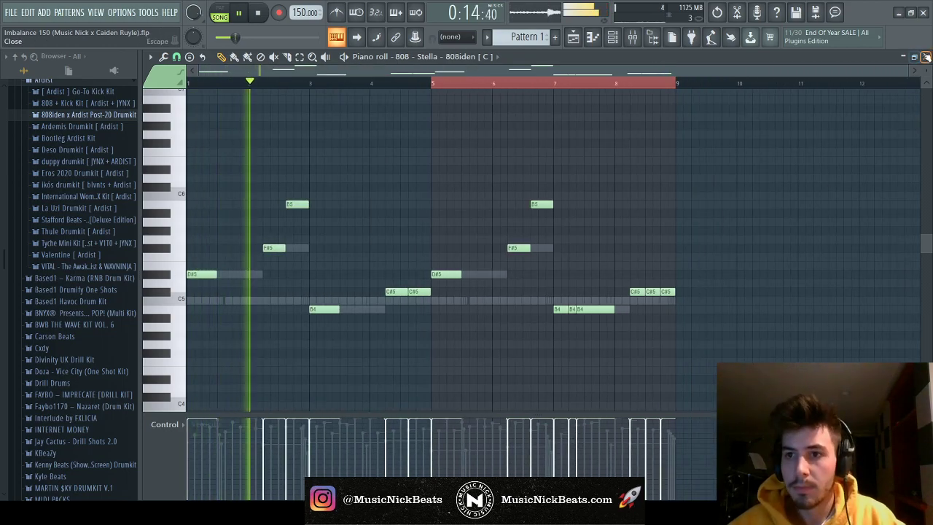
Audition the LOUD kicks of the 808iden x Ardist Post-20 Drumkit and add Kick - Spinz - Ardist as a new channel with a hit on the first step
key("F7")
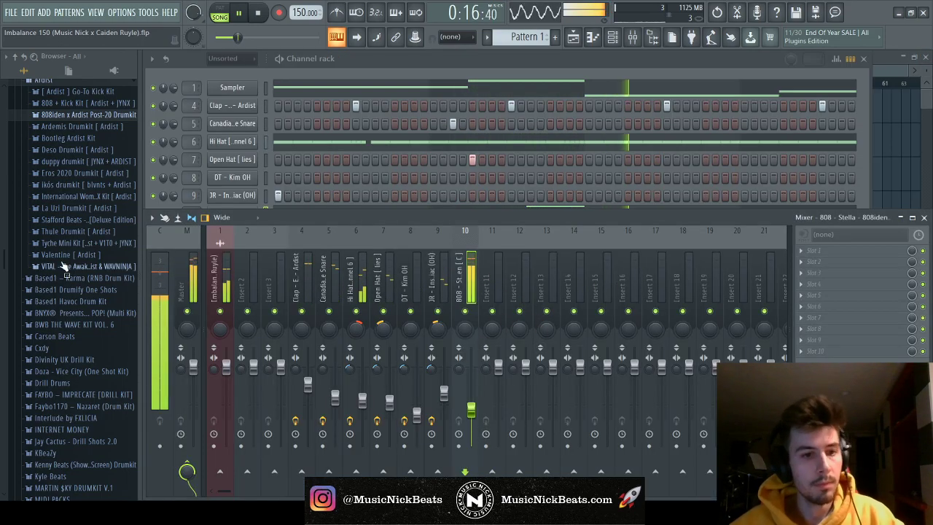
left_click(70, 116)
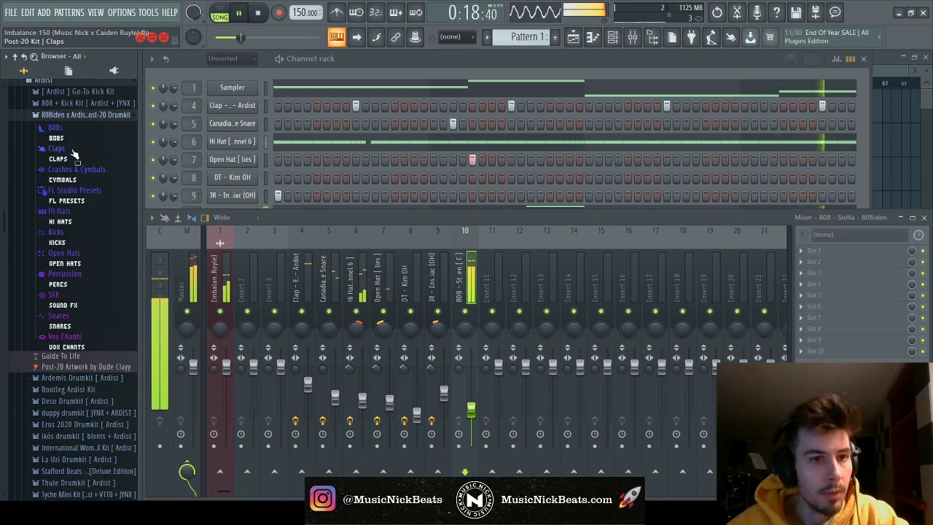
left_click(367, 63)
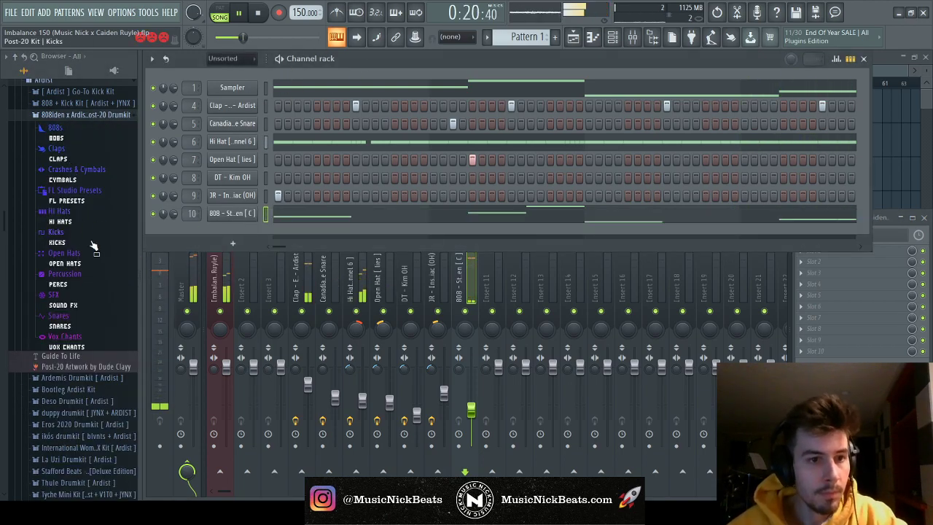
left_click(93, 232)
left_click(93, 252)
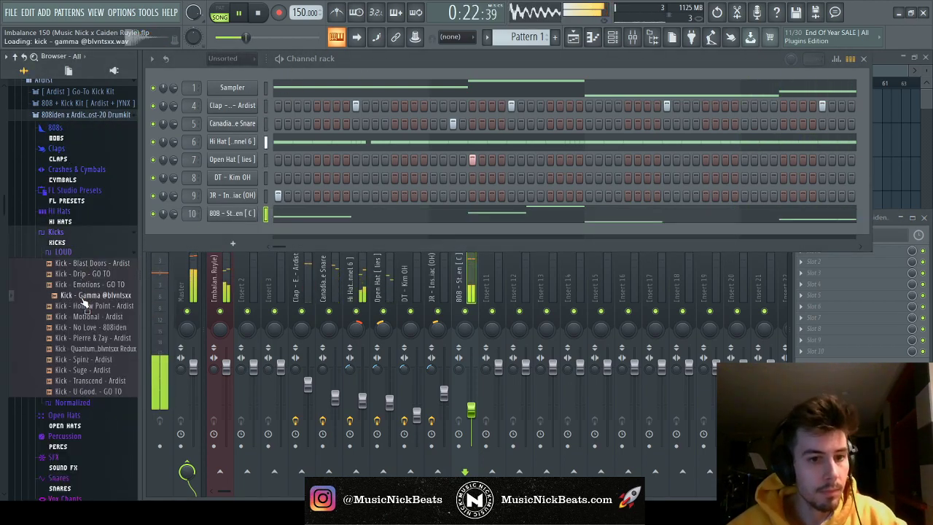
left_click(91, 276)
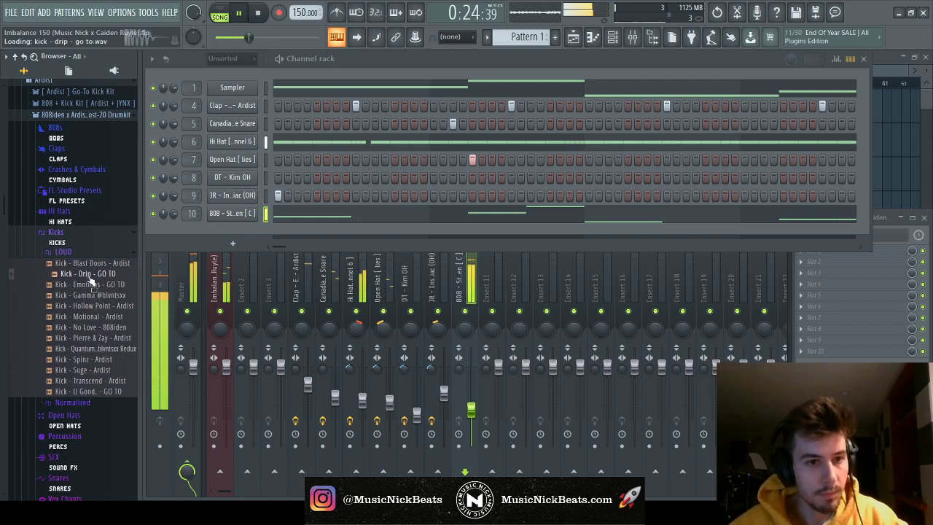
left_click(93, 359)
left_click_drag(89, 359, 224, 243)
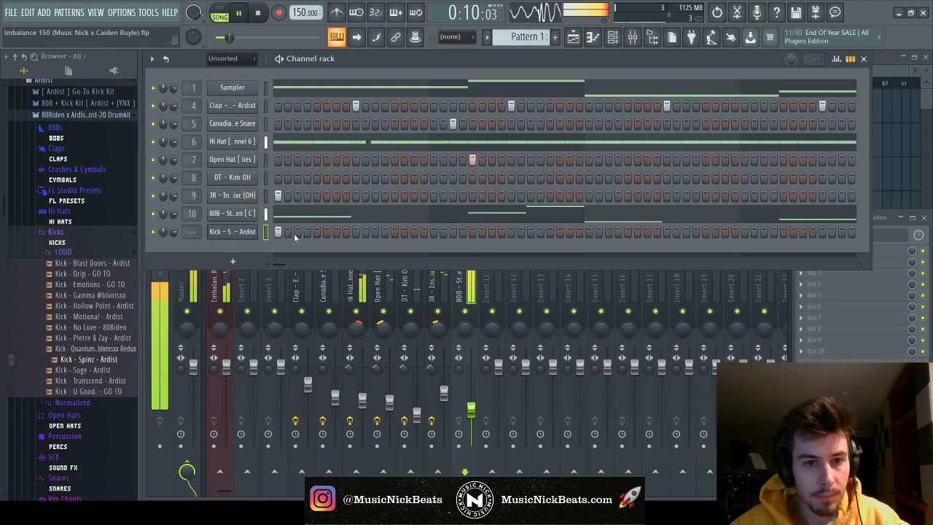
Add C5 kick hits on the 808 note starts: bar 2 steps 5 and 11, bar 3 step 1, bar 4 steps 5 and 11
key("F7")
key("space")
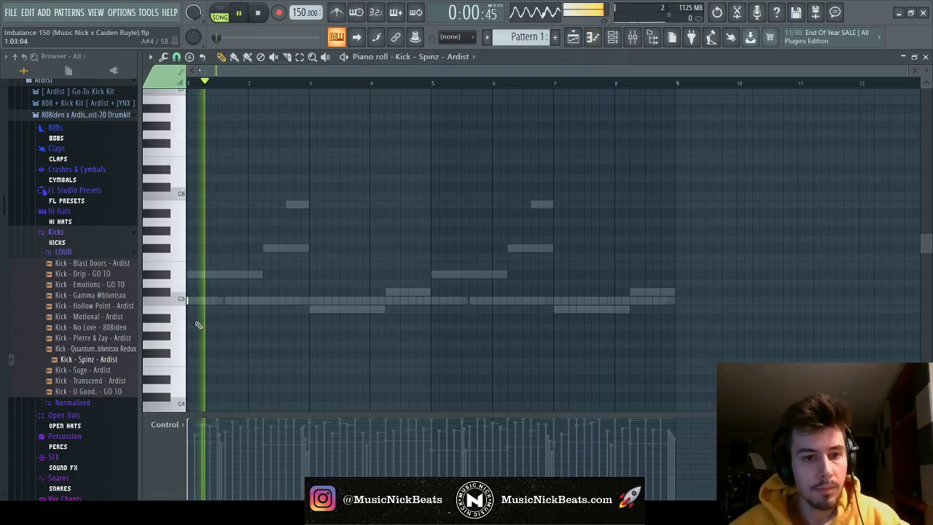
left_click(261, 299)
left_click(286, 300)
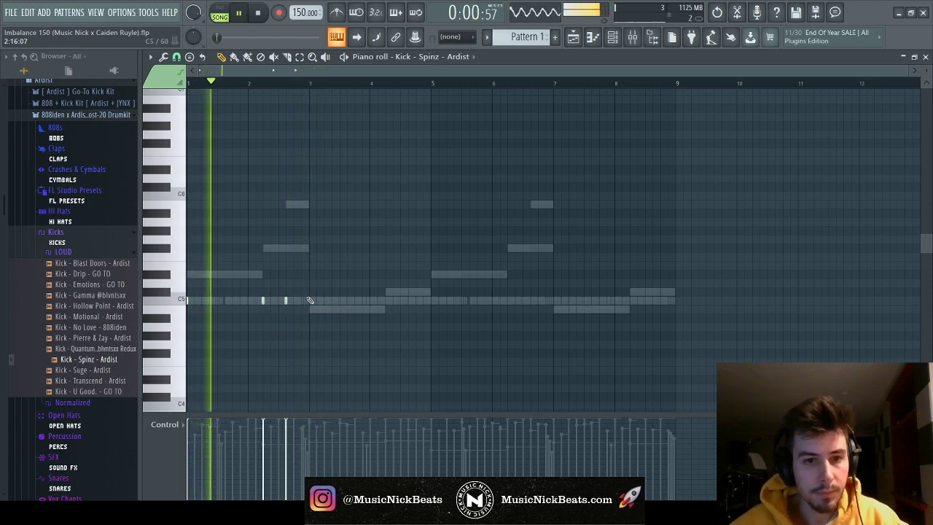
key("ctrl+s")
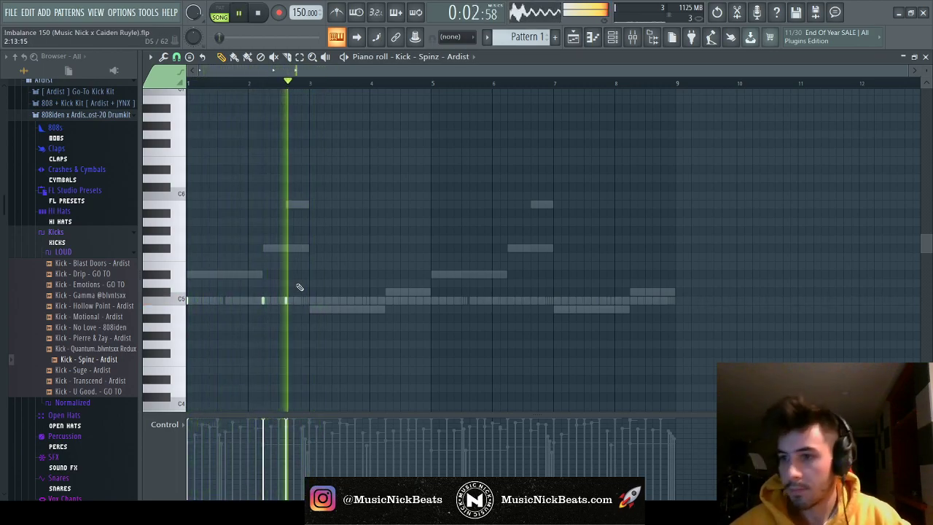
left_click(312, 301)
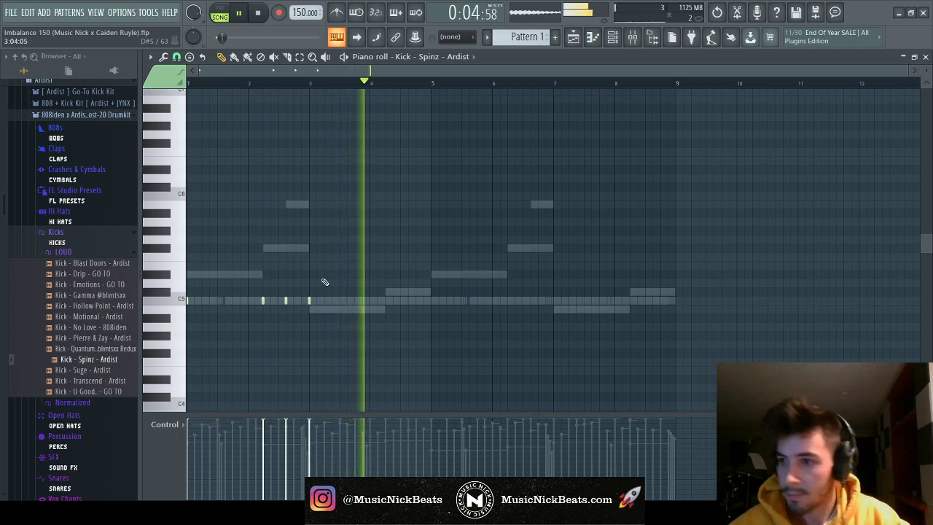
key("space")
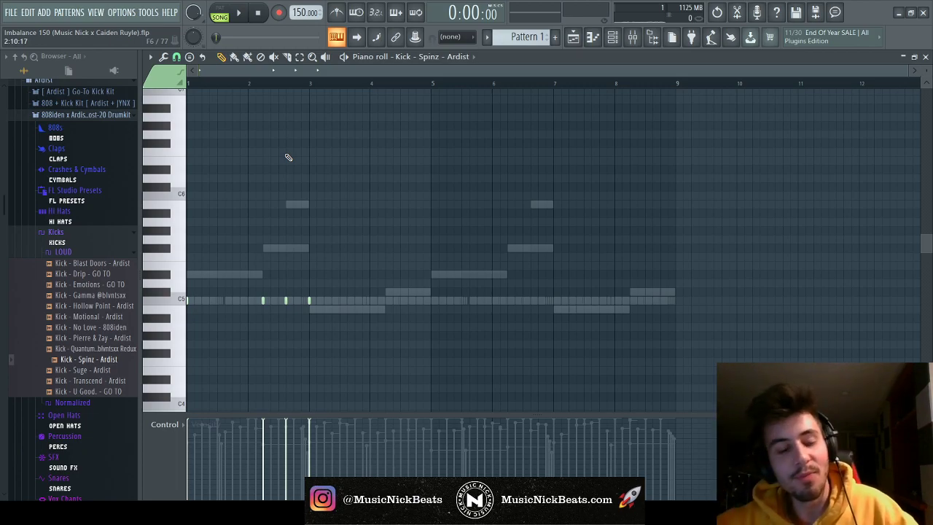
key("space")
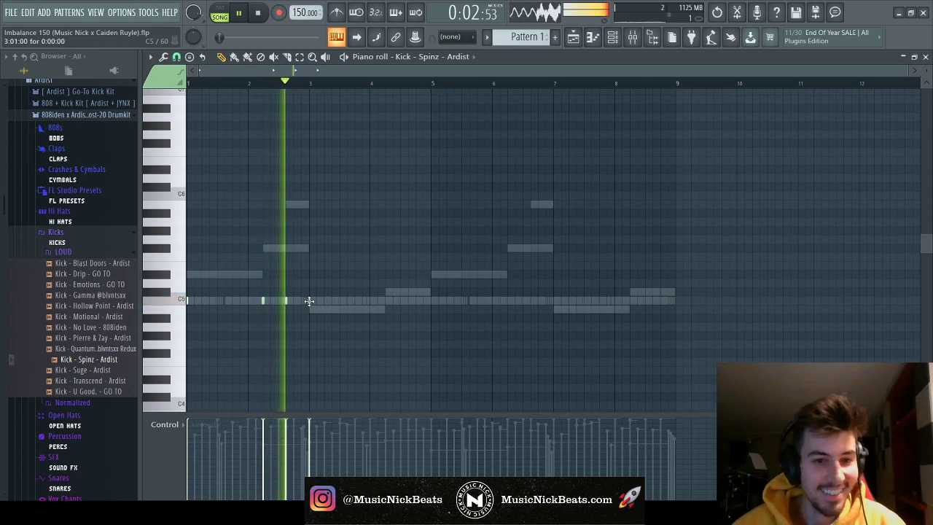
left_click(385, 300)
key("space")
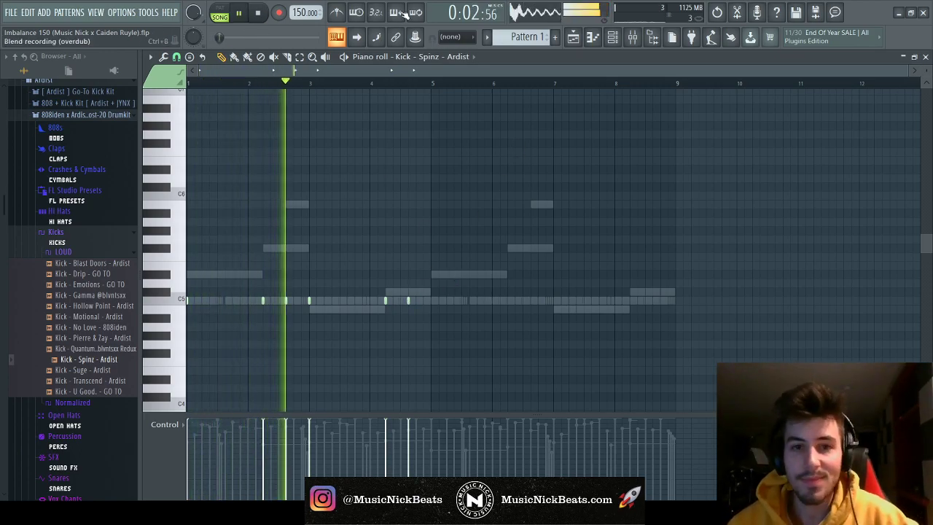
Duplicate the four-bar kick pattern into bars 5 to 8, save the project and deselect the copied notes
key("ctrl+a")
key("ctrl+b")
key("ctrl+s")
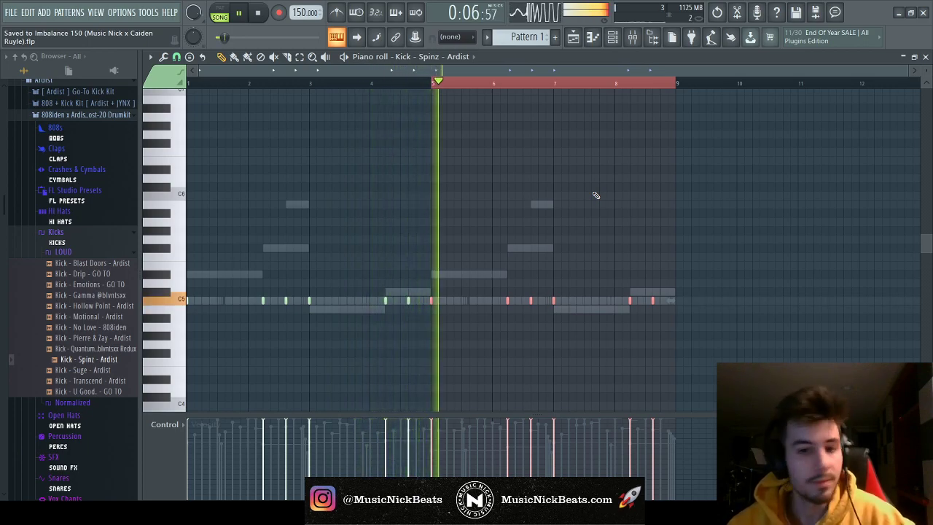
key("ctrl+d")
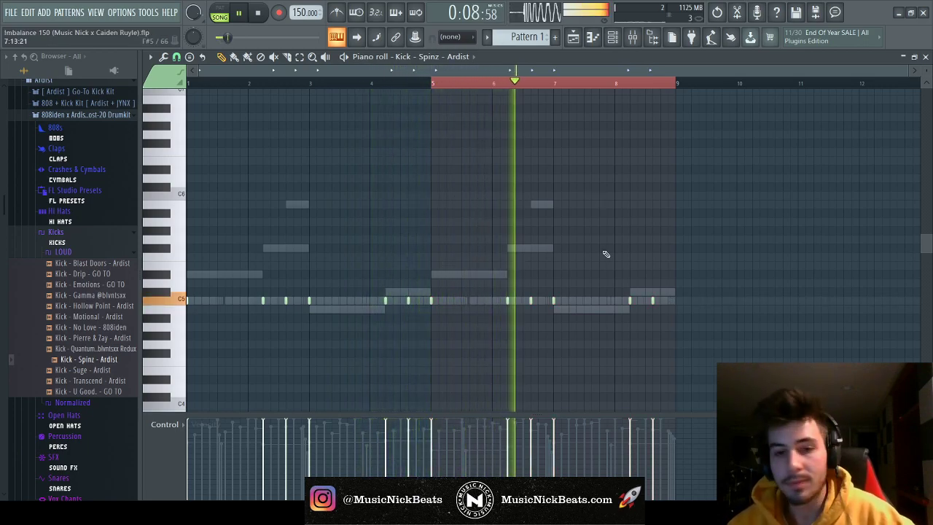
Add kick hits on steps 5 and 7 of bar 7 and move the last kick of bar 8 to step 13
left_click(576, 300)
left_click(568, 301)
left_click(556, 84)
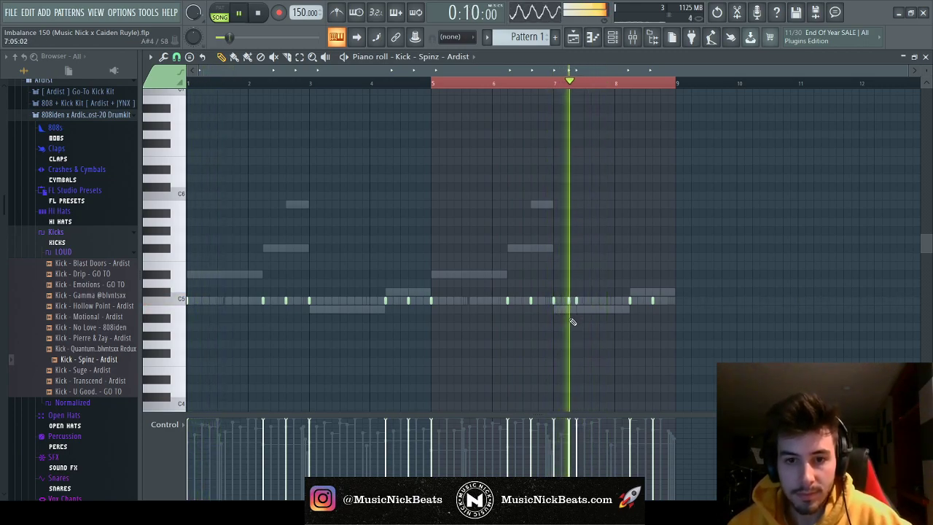
key("space")
key("space")
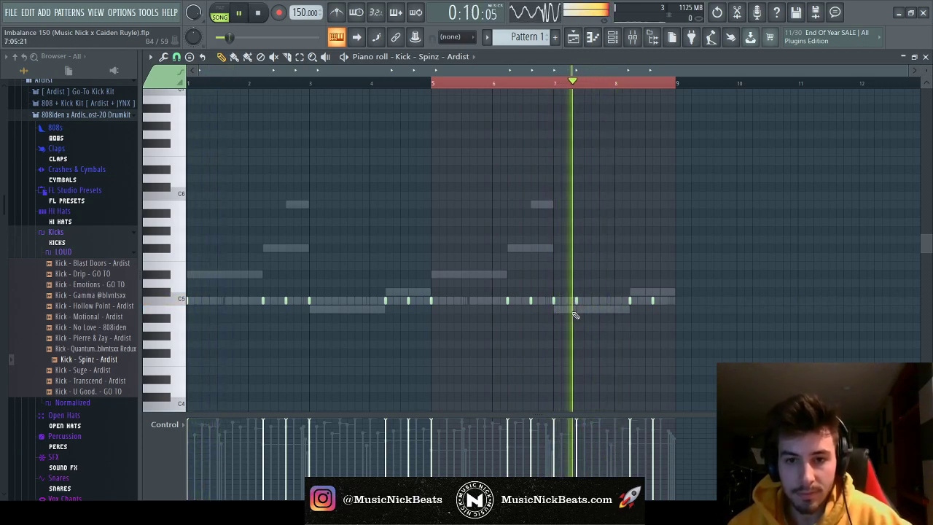
key("space")
key("space")
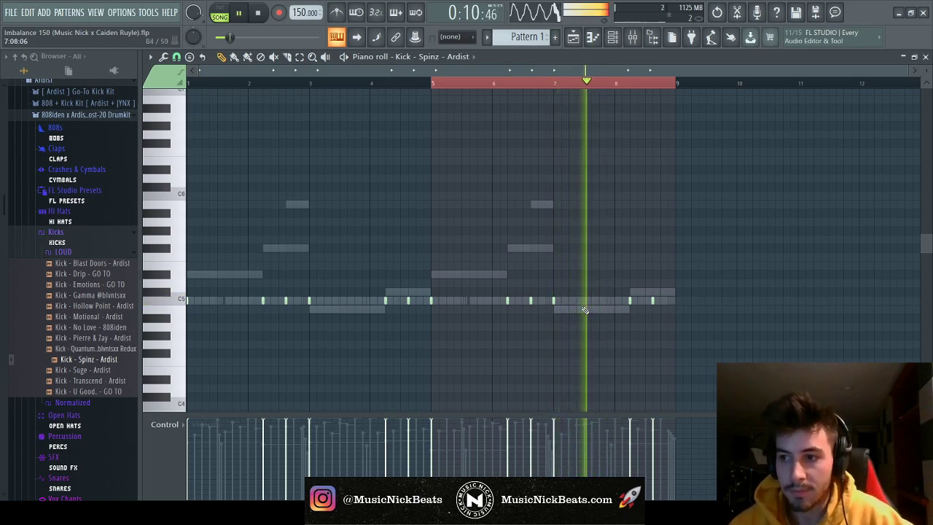
left_click_drag(653, 301, 661, 300)
key("space")
key("space")
left_click(570, 301)
key("space")
key("space")
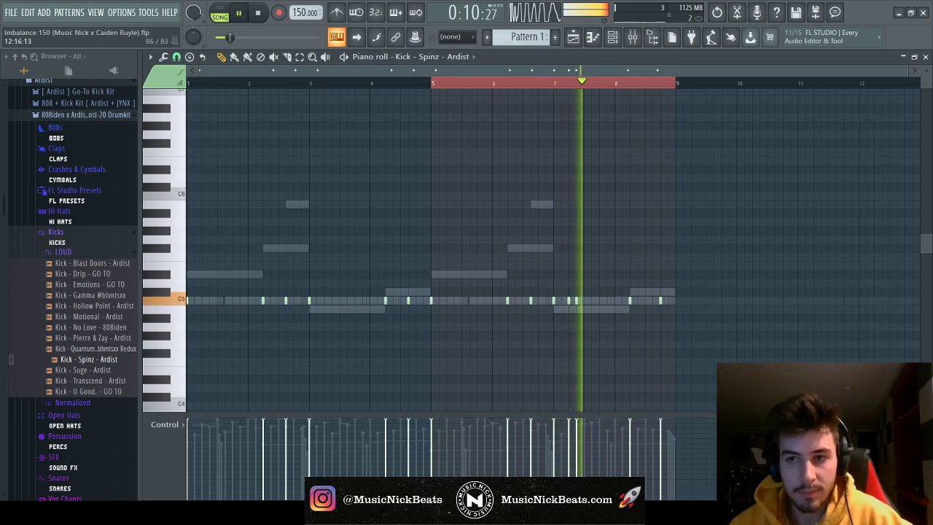
Route the Kick - Spinz channel to mixer insert 11, review its sample settings and lower its fader to balance with the 808
key("F7")
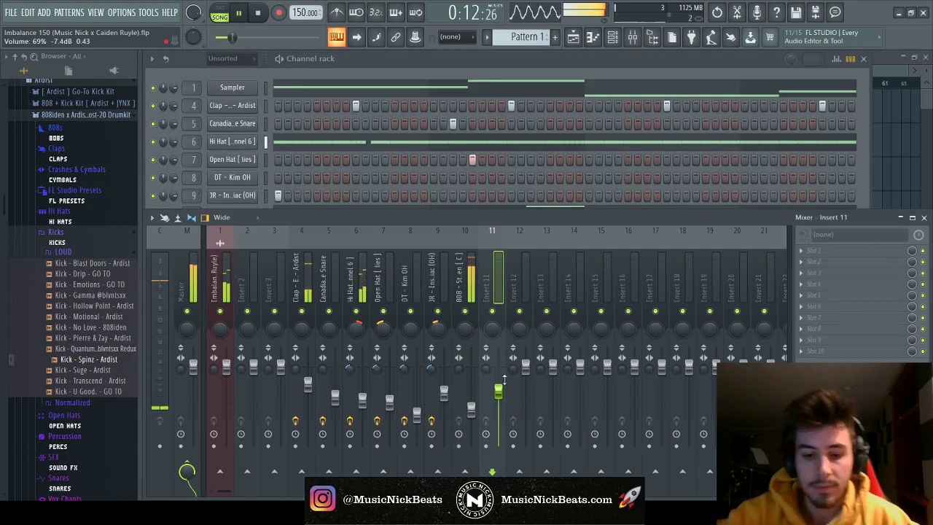
key("ctrl+l")
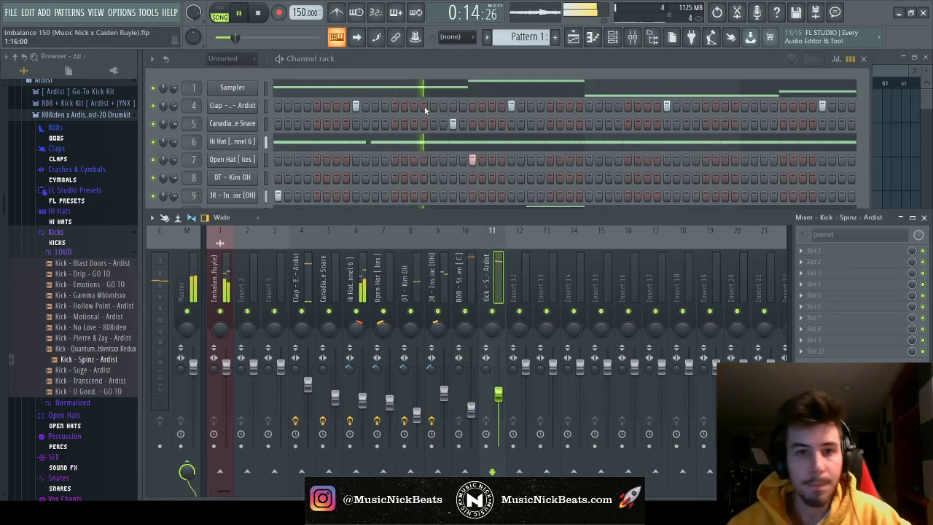
key("F6")
left_click(233, 231)
left_click(245, 154)
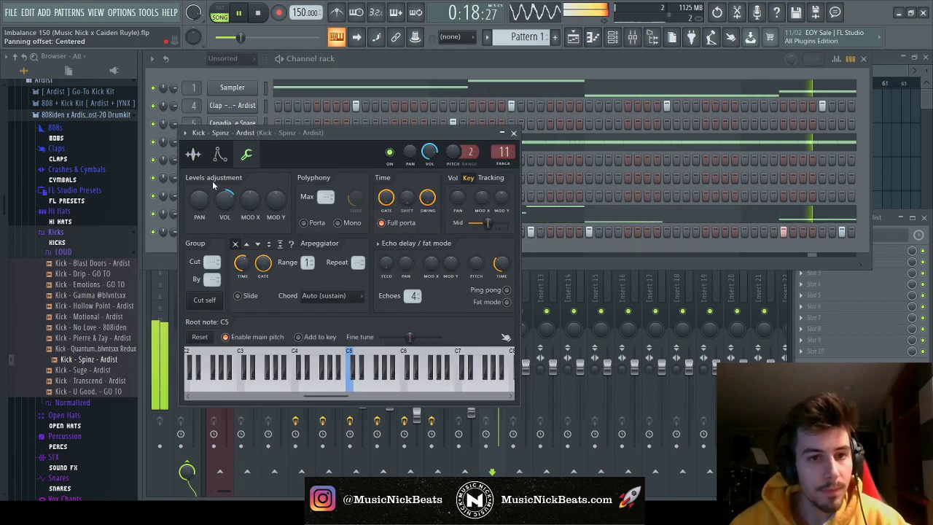
left_click(193, 154)
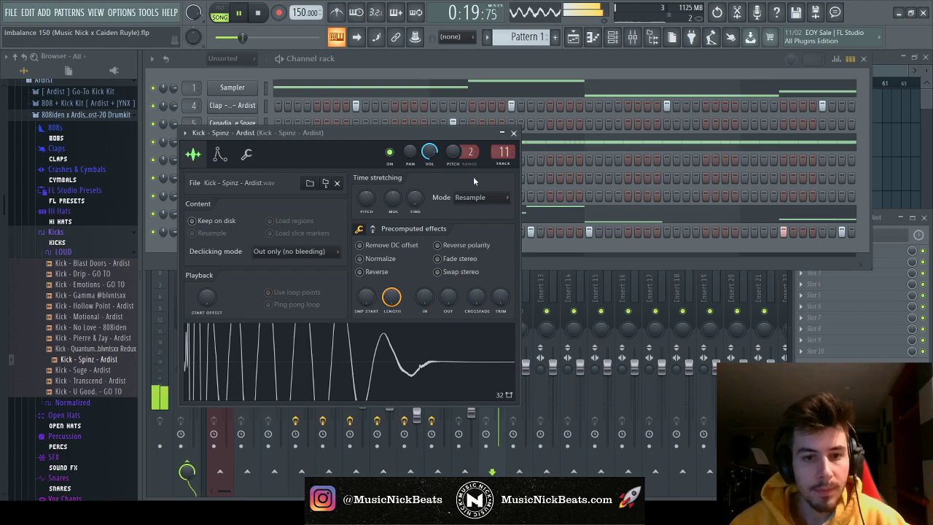
left_click(513, 133)
left_click(508, 405)
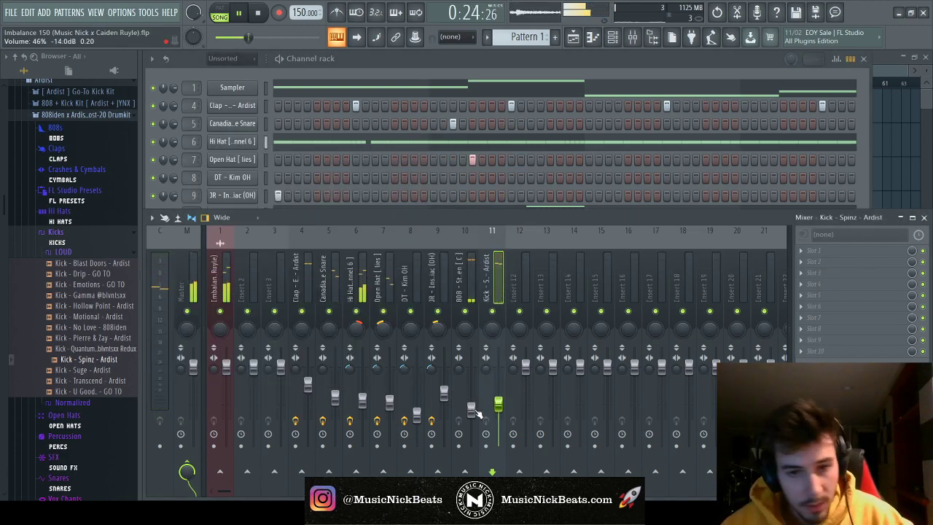
left_click(470, 409)
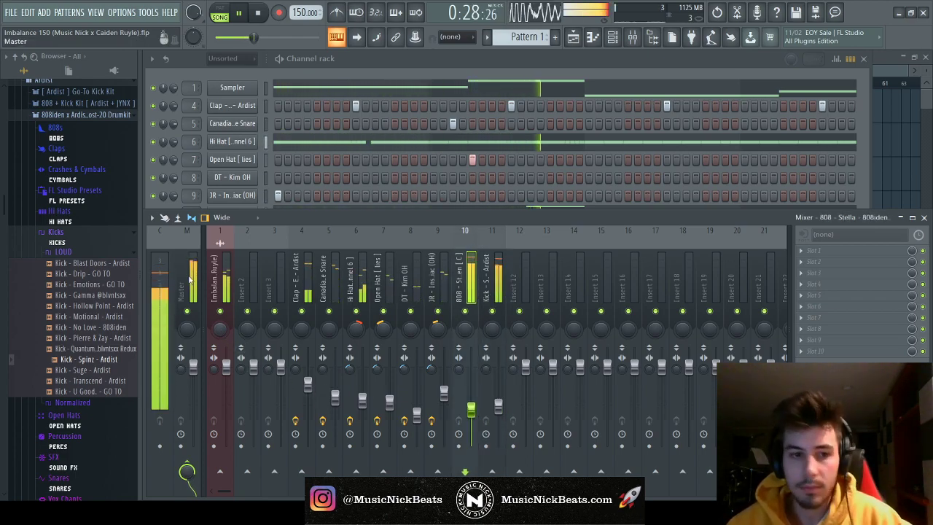
Load TR5 Classic Clipper in the first effect slot of the Master track and resume playback
left_click(182, 291)
key("space")
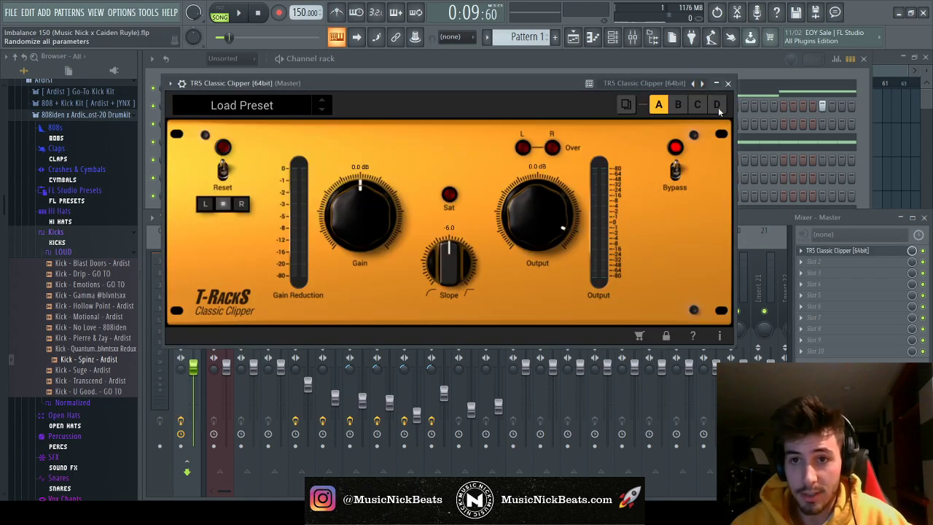
left_click(728, 83)
key("space")
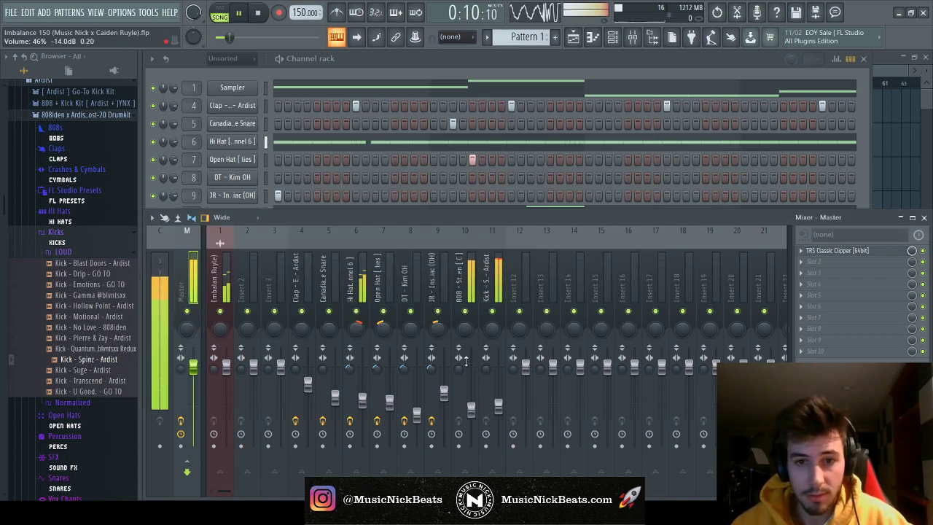
Lower the kick fader slightly and isolate the 808 and kick tracks to check their balance
left_click(500, 410)
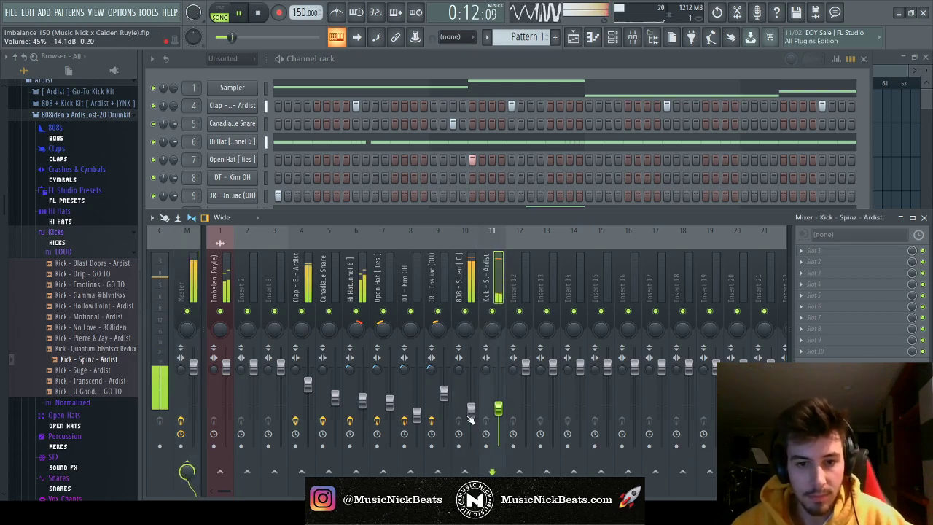
right_click(464, 311)
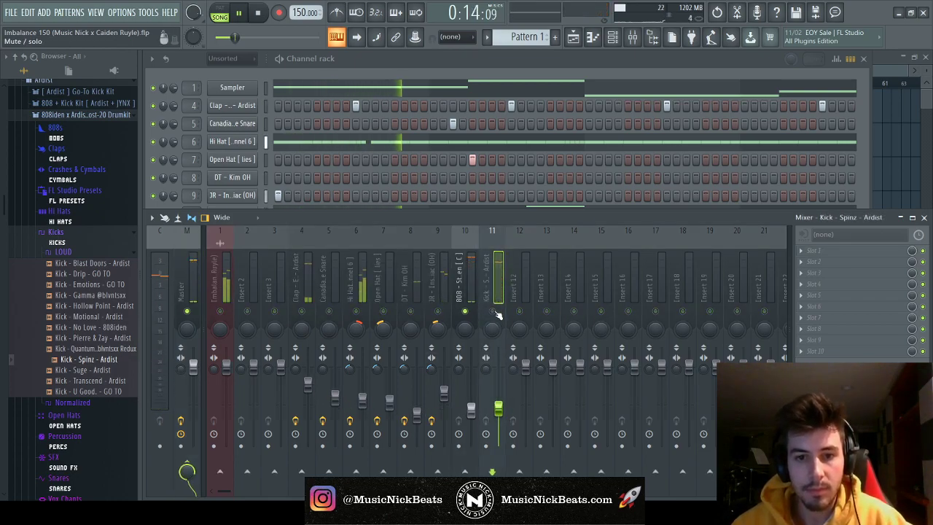
left_click(492, 311)
left_click(467, 402)
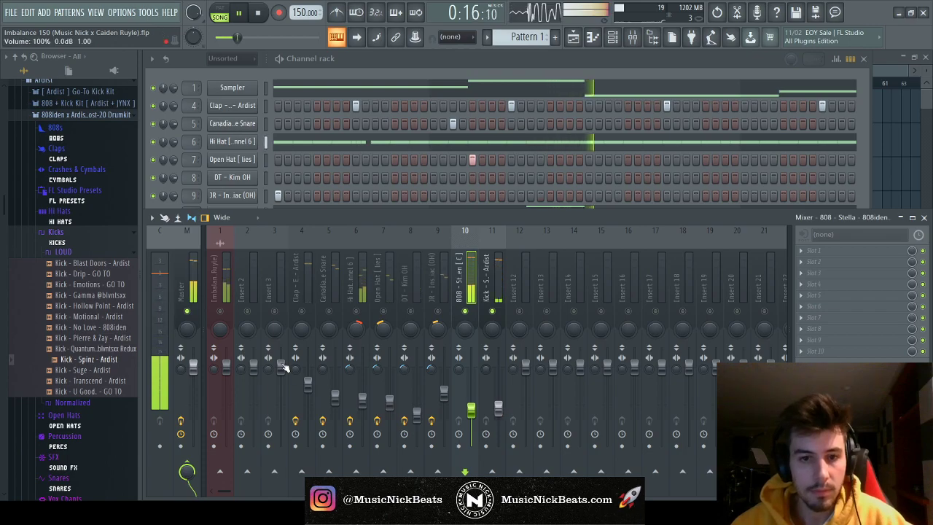
Unmute the hi-hat, clap, snare and open hat tracks, lowering the clap to 71% and the snare slightly
left_click(355, 311)
left_click(301, 312)
left_click(308, 387)
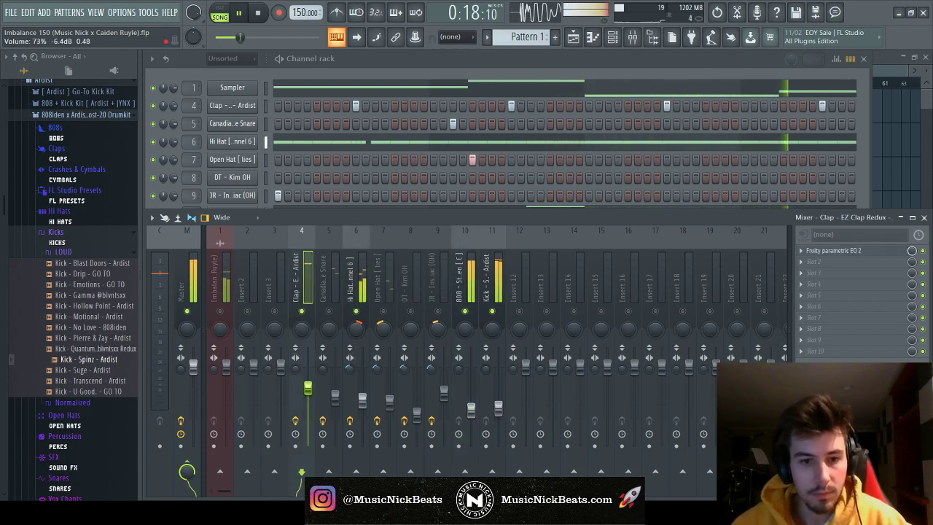
left_click(328, 311)
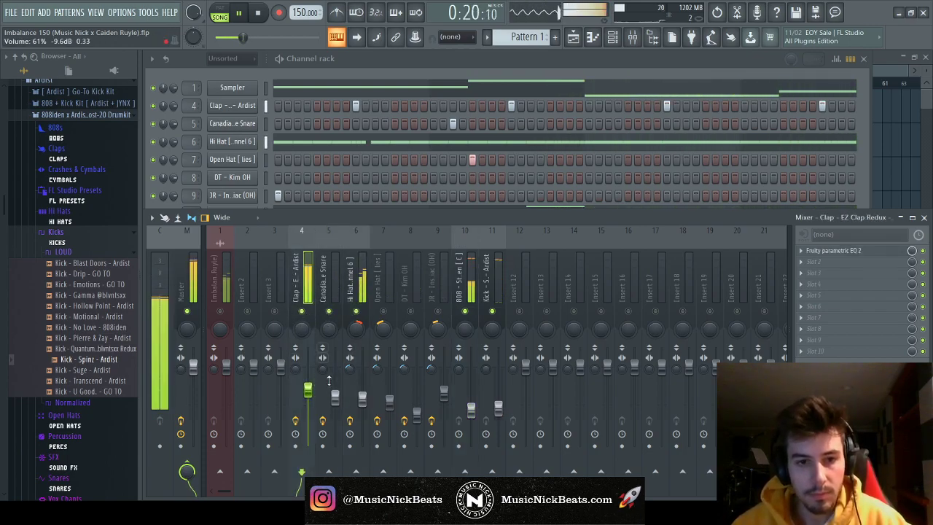
left_click(335, 398)
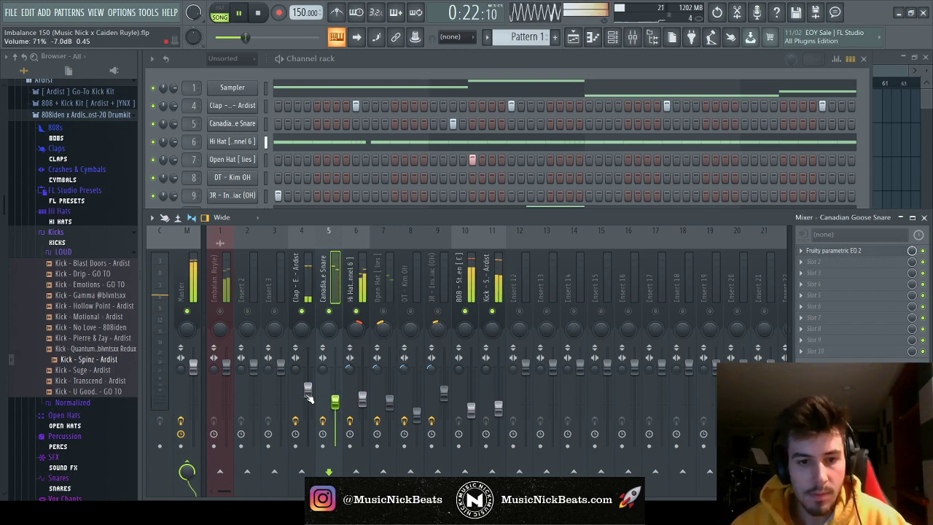
left_click(387, 325)
left_click(383, 311)
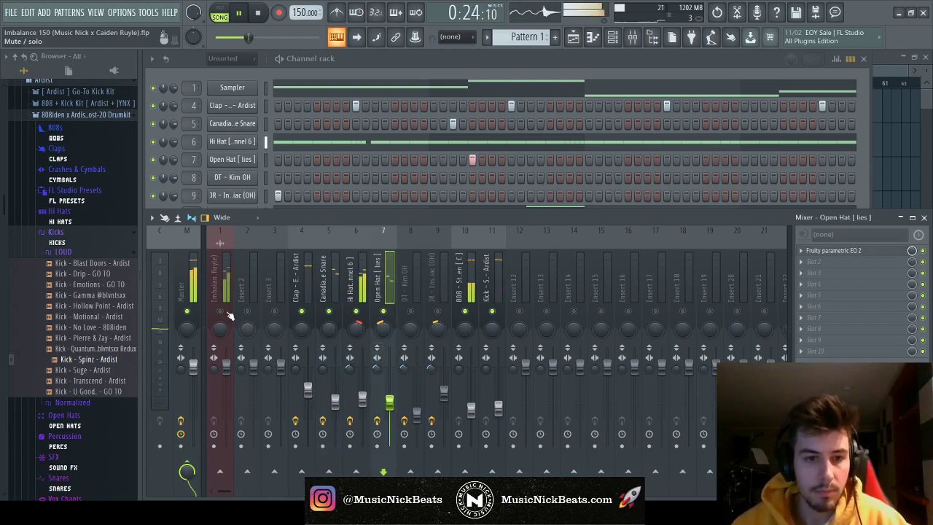
Lower the Imbalance loop's fader slightly and unmute it along with the DT - Kim OH and JR open hat tracks
left_click(226, 325)
left_click(220, 311)
left_click(411, 312)
left_click(437, 311)
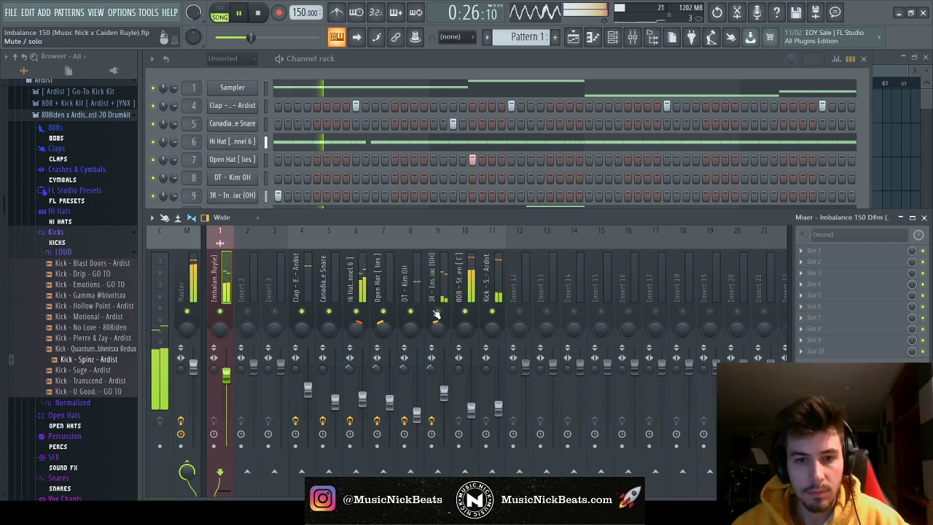
left_click(435, 317)
Set the DT - Kim OH fader to 39%, check the hi-hat track, and stop playback to save the project
left_click(416, 412)
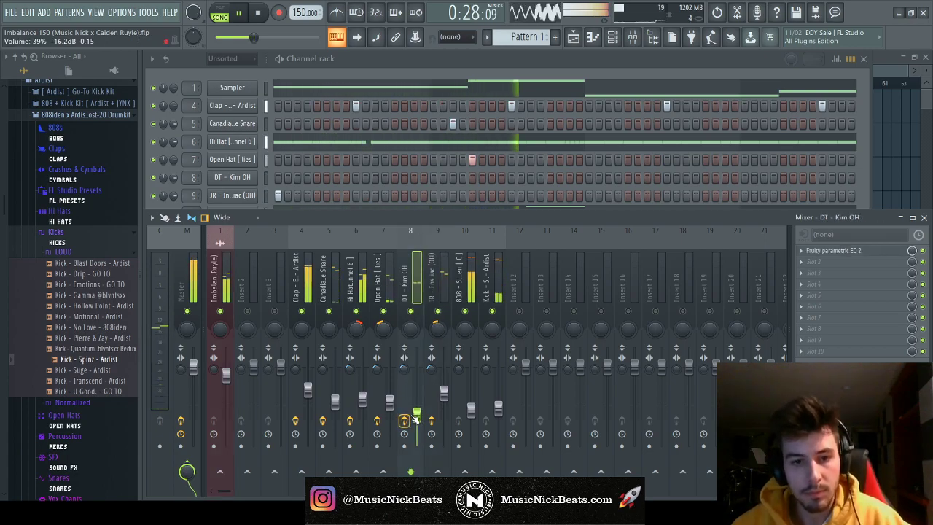
left_click(362, 399)
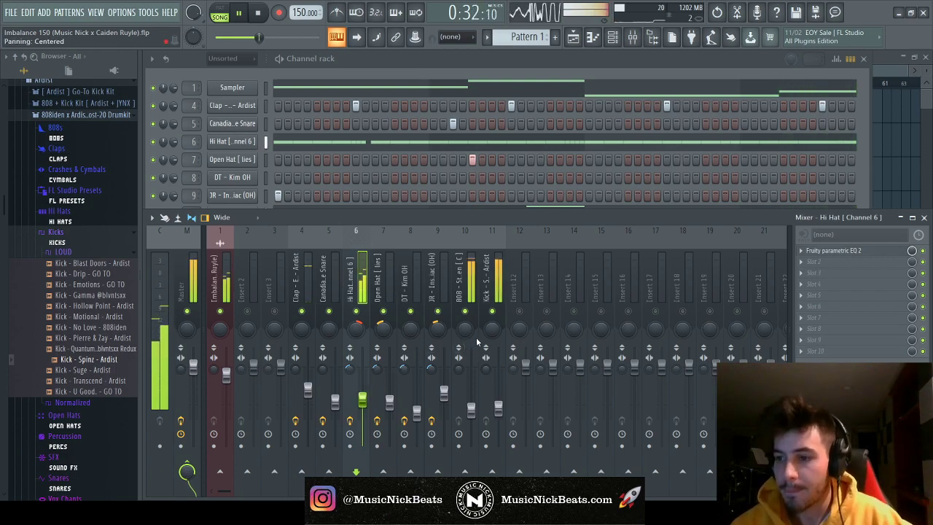
left_click(258, 13)
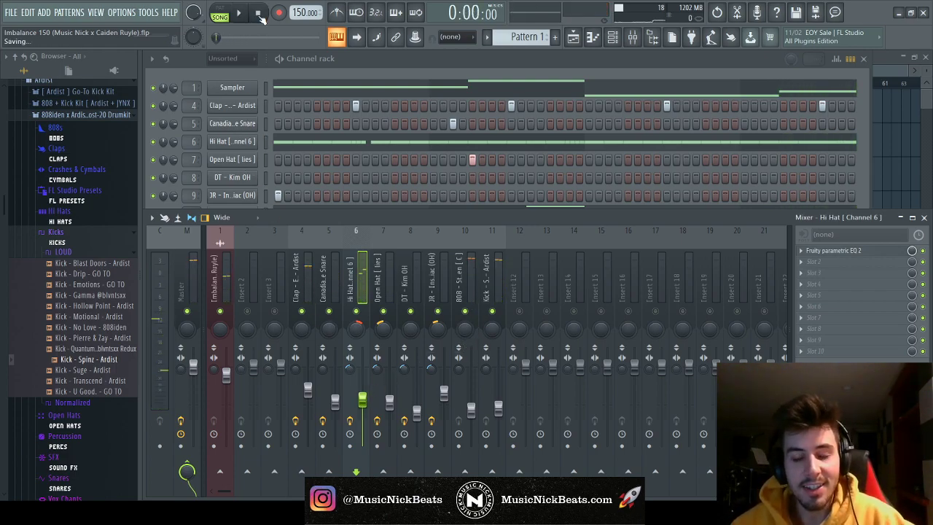
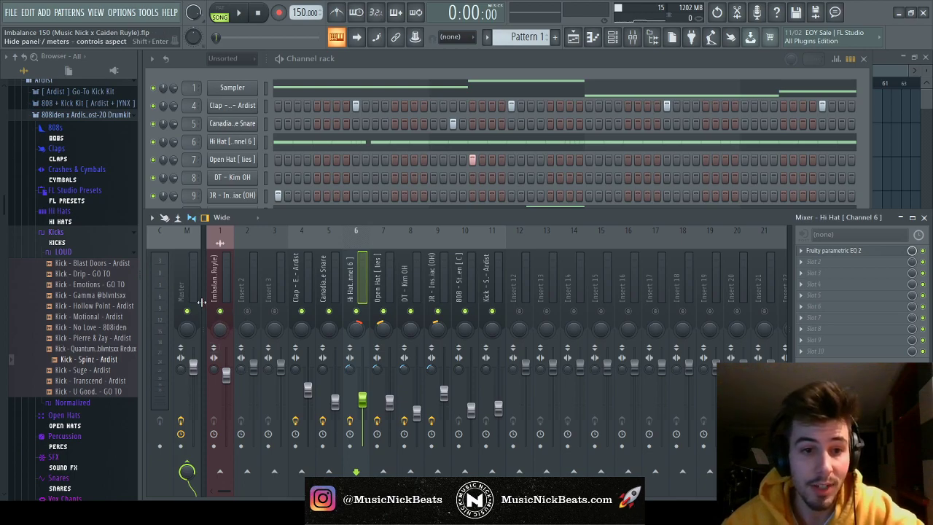
Check the Master track's effects, collapse the 808iden x Ardist Post-20 Drumkit folder and show the playlist
left_click(185, 277)
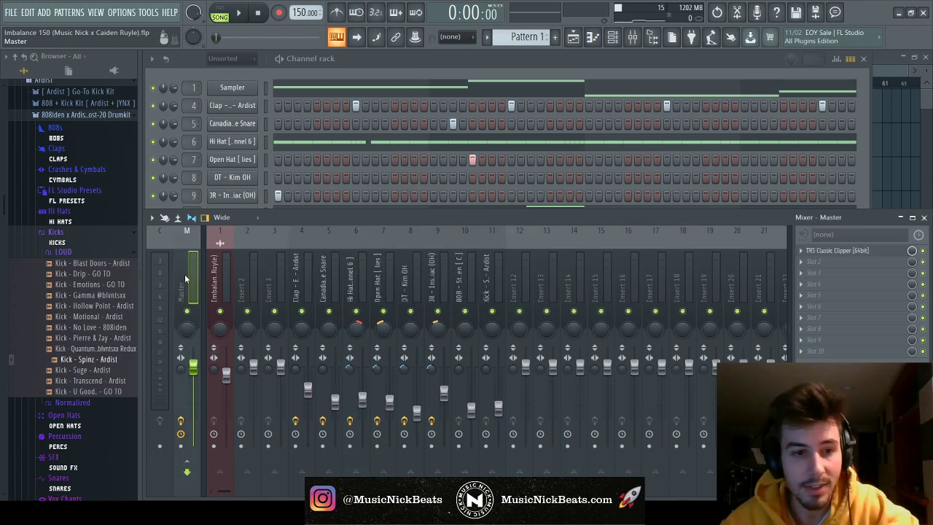
left_click(92, 250)
left_click(91, 244)
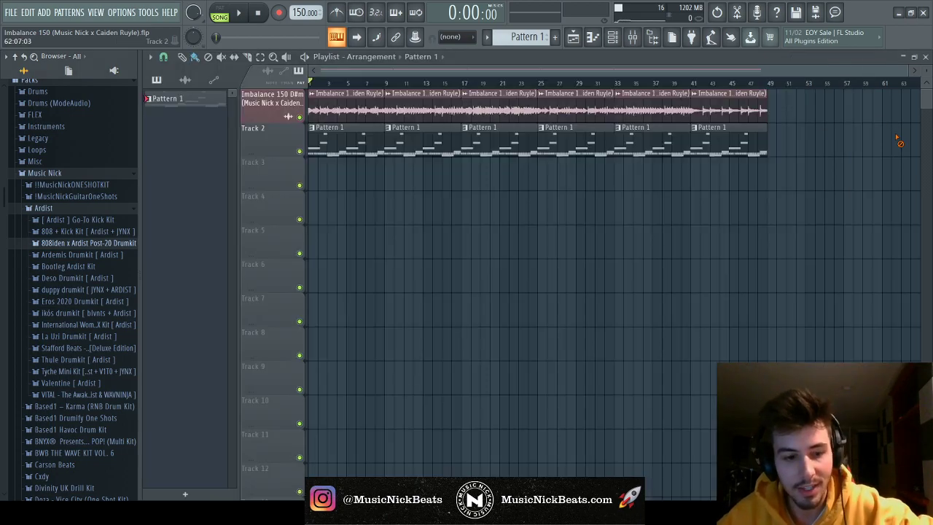
Replace the Pattern 1 clips on Track 2 with separate clap, snare, hat, 808 and kick pattern clips on their own tracks at bar 1
key("F5")
left_click_drag(309, 157, 766, 122)
key("Delete")
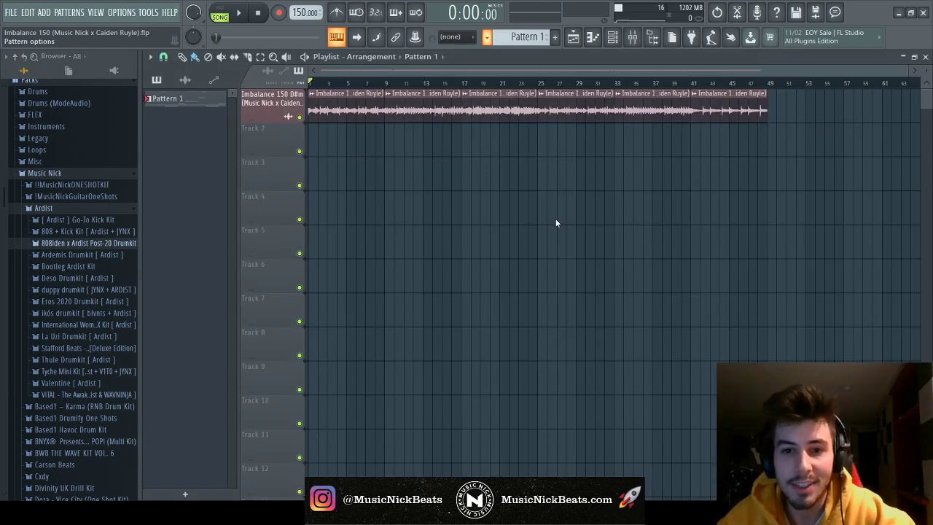
left_click(156, 80)
left_click(172, 121)
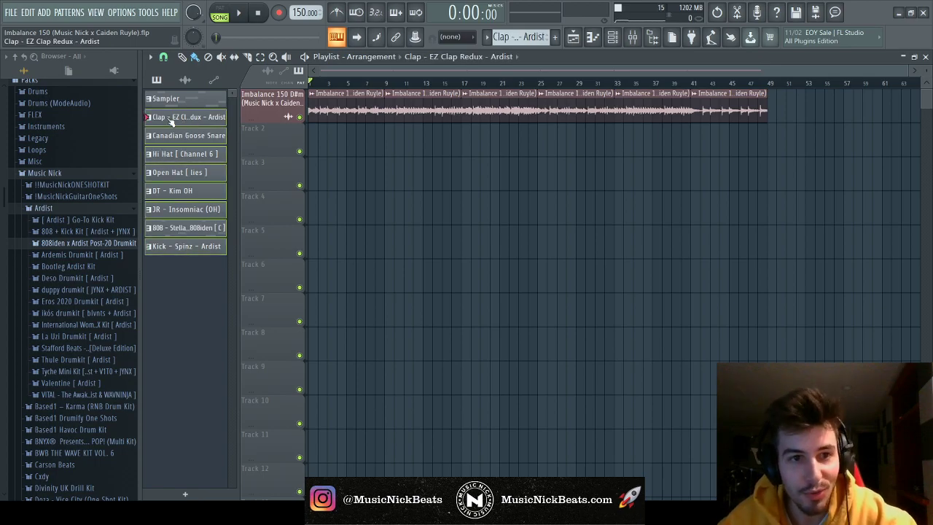
left_click_drag(171, 121, 266, 134)
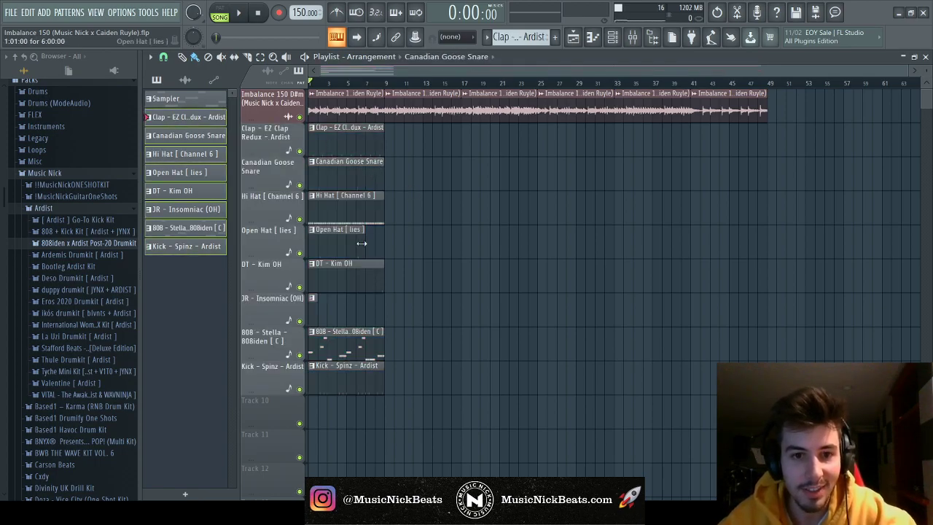
Repeat the eight-bar drum, 808 and kick clips five more times so they run up to bar 49
left_click_drag(430, 430, 307, 124)
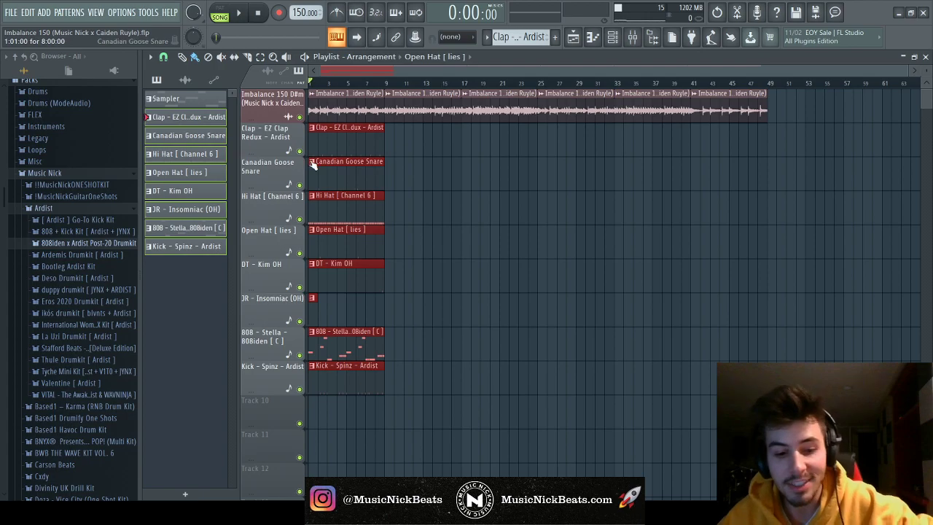
key("ctrl+b")
key("ctrl+b")
key("ctrl+b")
key("ctrl+b")
key("ctrl+b")
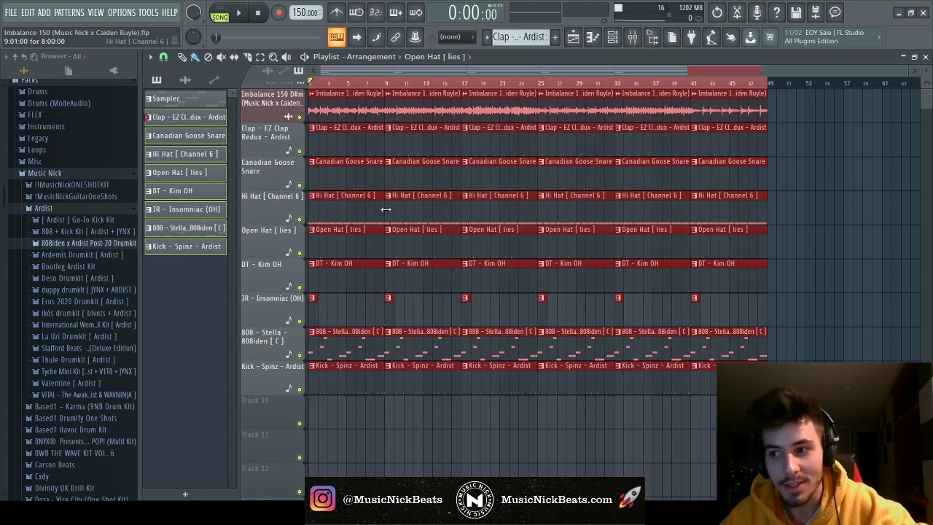
Move the whole arrangement to start at bar 49 and copy the Imbalance loop clips back to bar 1
left_click_drag(339, 111, 792, 111)
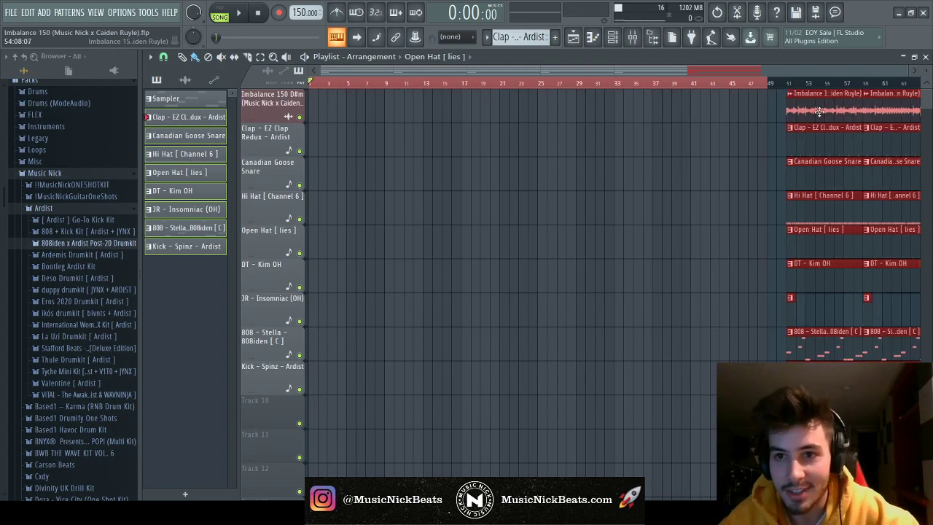
scroll(326, 87, "down", 3)
left_click(313, 85)
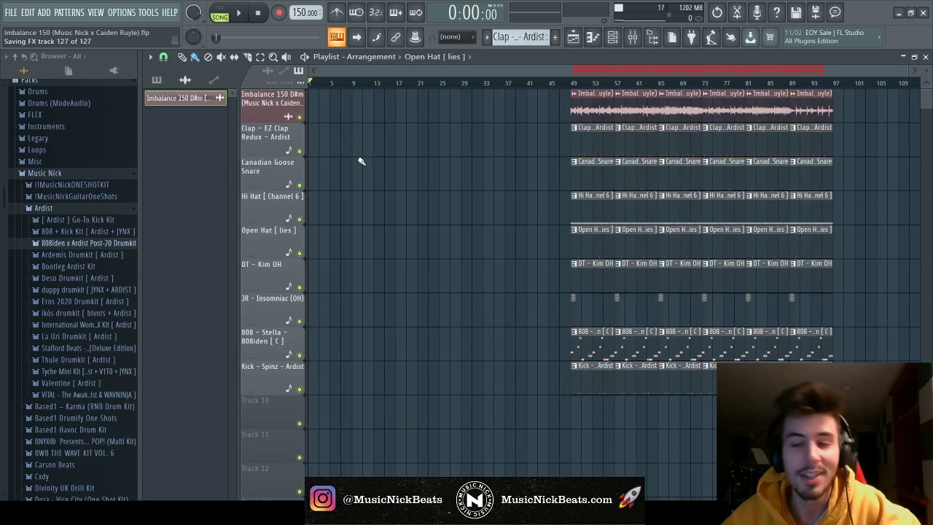
left_click_drag(485, 118, 833, 89)
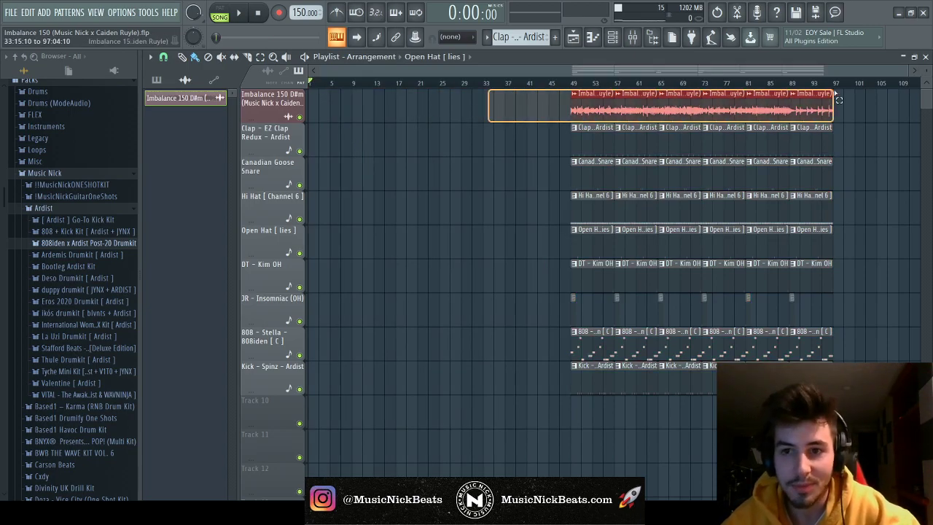
left_click_drag(656, 111, 394, 111)
key("space")
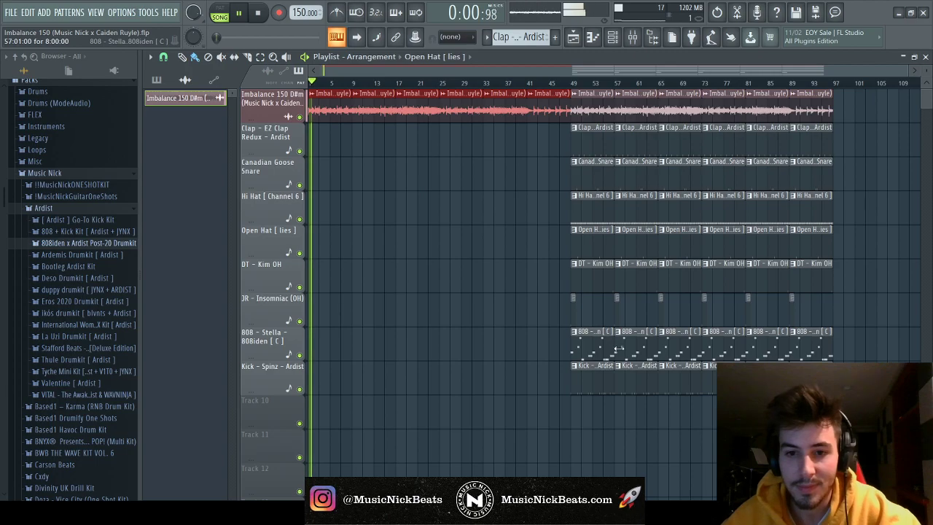
Copy the eight-bar drum and 808 block without the kick to bar 9, removing its snare and Open Hat [ lies ] clips
left_click_drag(599, 357, 525, 153)
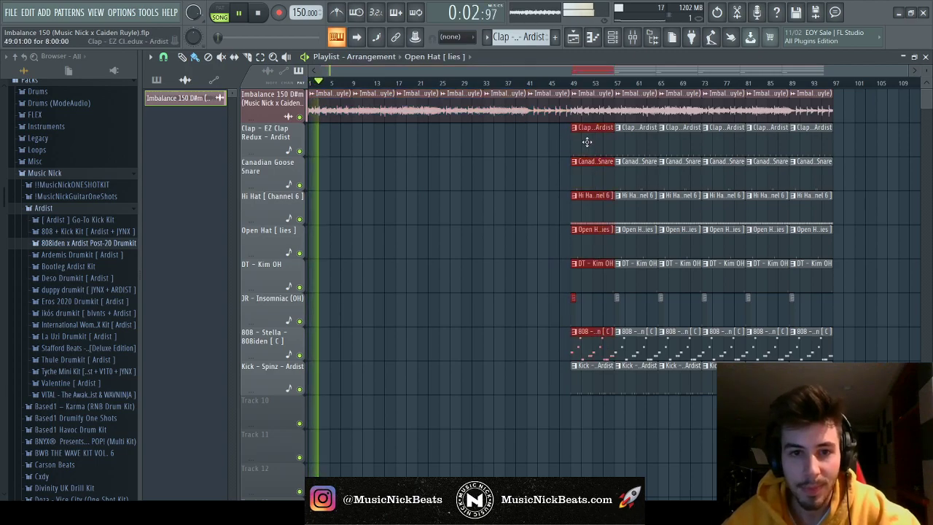
left_click_drag(582, 154, 370, 150)
scroll(325, 196, "up", 3)
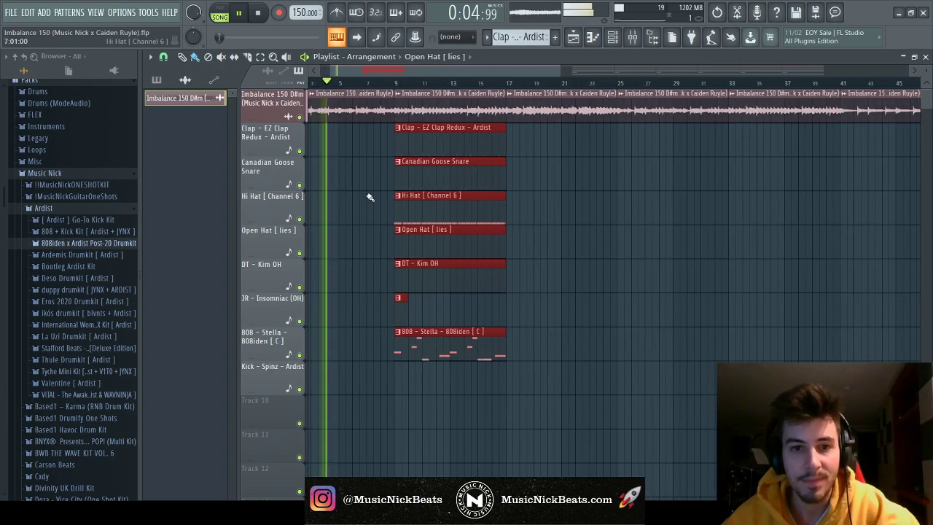
scroll(368, 207, "up", 1)
scroll(387, 225, "up", 3)
right_click(444, 239)
Copy the full drum, 808 and kick block to bar 17 trimmed to seven bars, and save the project
scroll(452, 244, "down", 4)
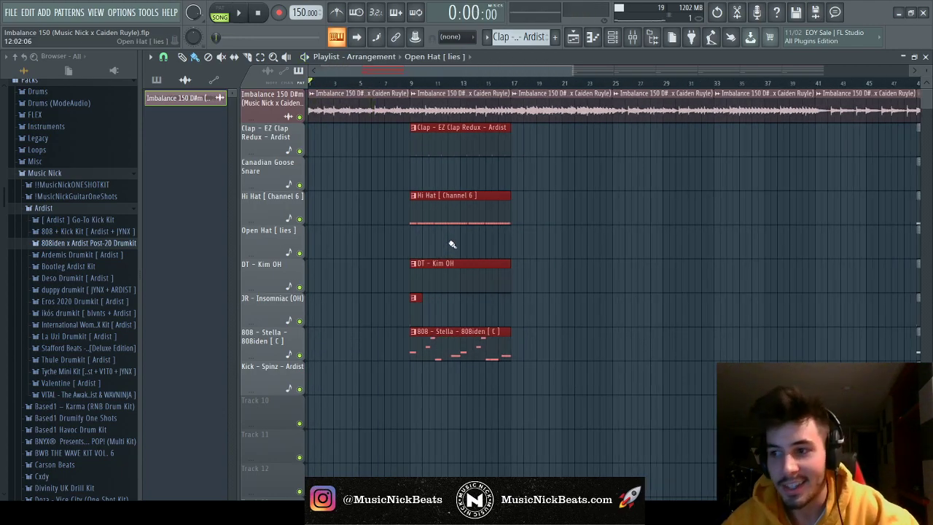
scroll(451, 244, "down", 4)
left_click_drag(661, 392, 623, 126)
left_click_drag(677, 142, 458, 158)
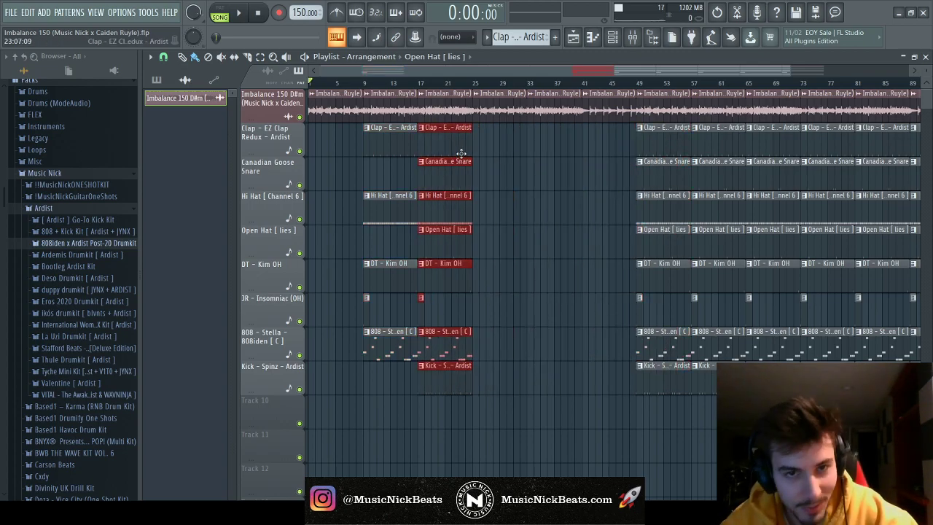
scroll(476, 145, "up", 3)
scroll(477, 145, "up", 1)
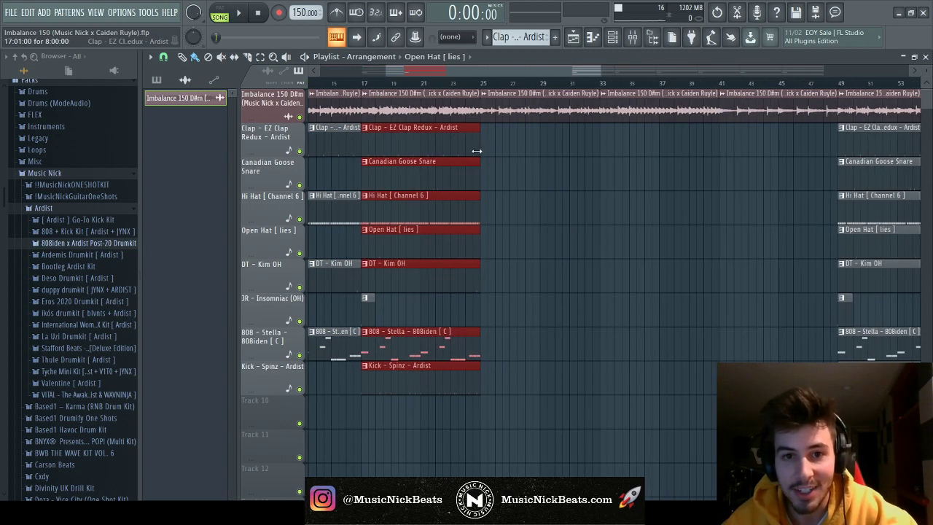
scroll(490, 178, "down", 4)
key("ctrl+s")
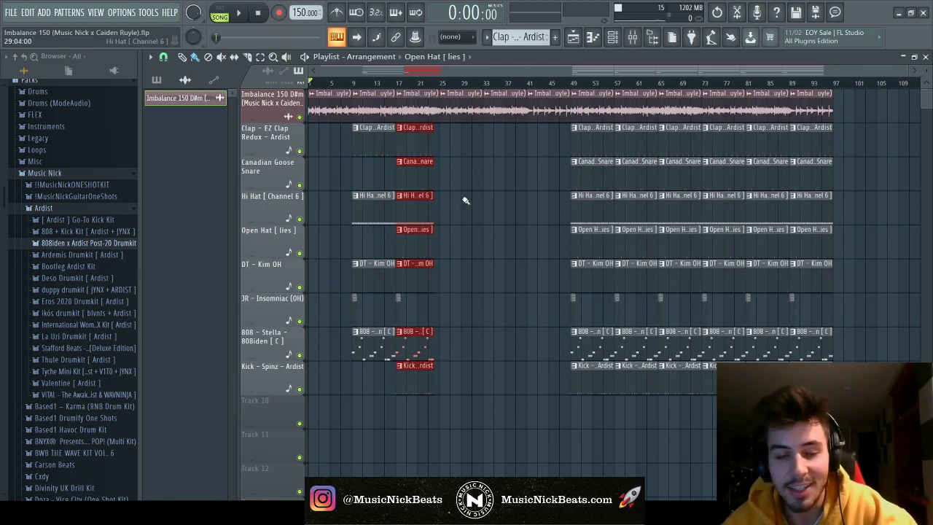
Play the arrangement from just before bar 9 and set the Clap track's mixer fader to 70%
left_click(344, 83)
key("space")
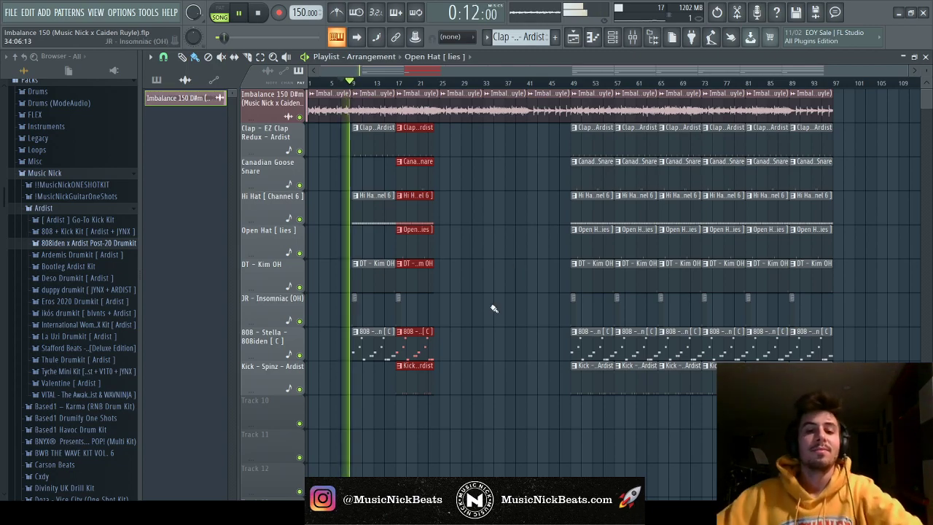
scroll(496, 306, "up", 1, "ctrl")
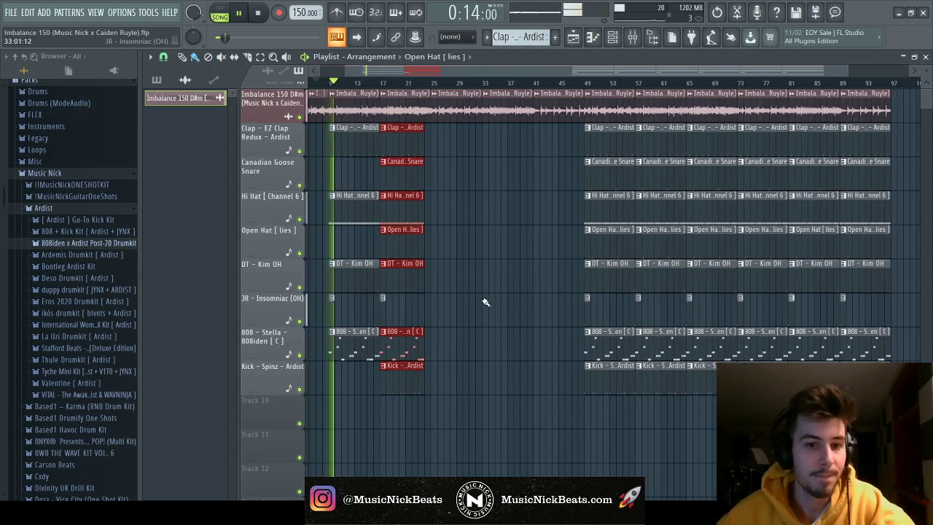
key("F6")
key("F9")
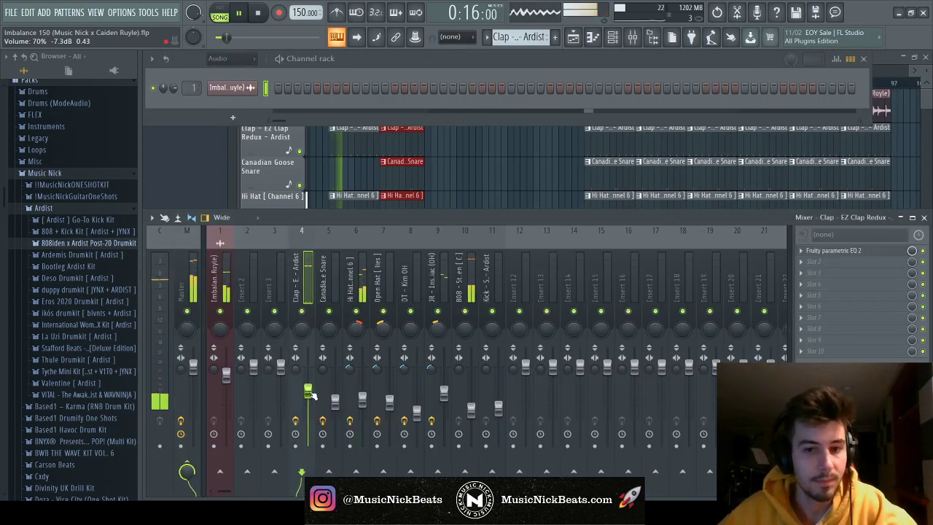
left_click(474, 187)
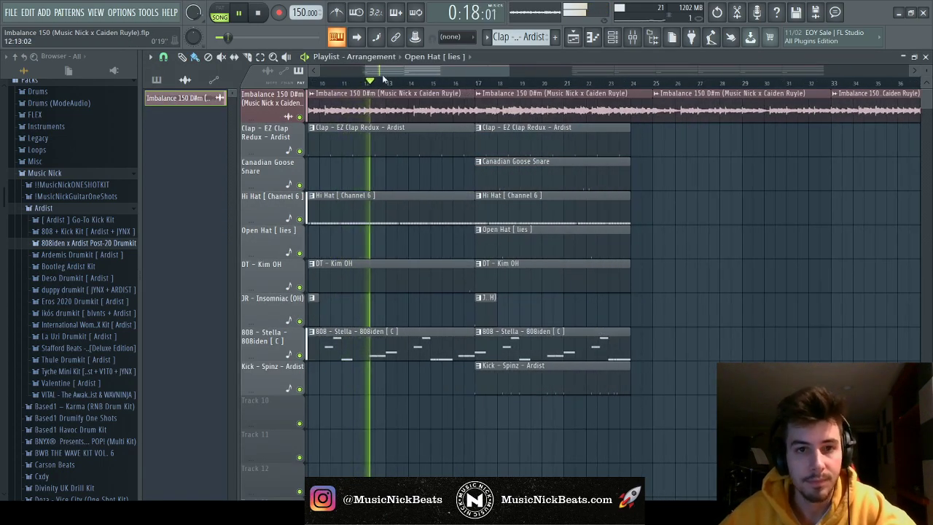
Make the 808 clip at bar 9 a unique pattern and open its notes while playing from bar 9
scroll(387, 306, "left", 2)
key("space")
left_click(412, 342)
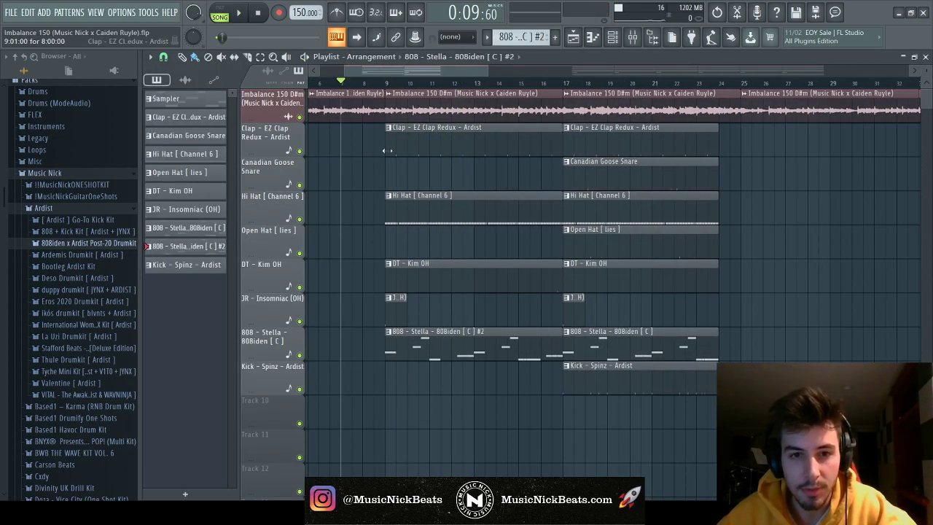
left_click(387, 82)
key("F7")
key("space")
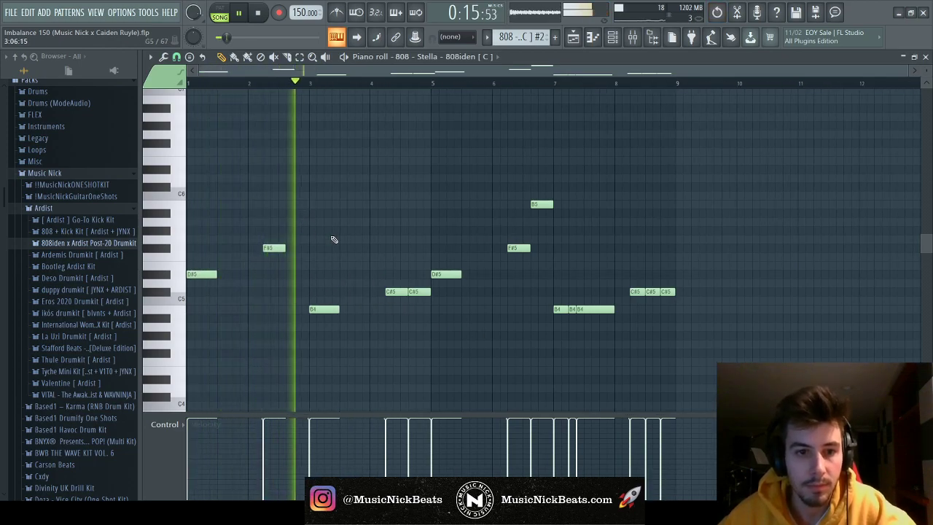
Delete both pairs of F#5 and B5 notes from the unique 808 pattern and return to the playlist
right_click(297, 204)
right_click(274, 247)
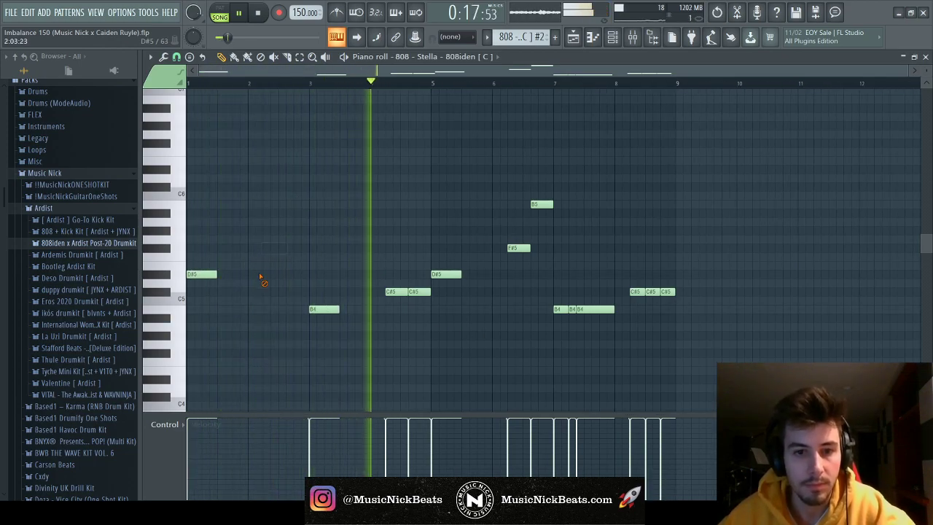
right_click(541, 204)
right_click(518, 247)
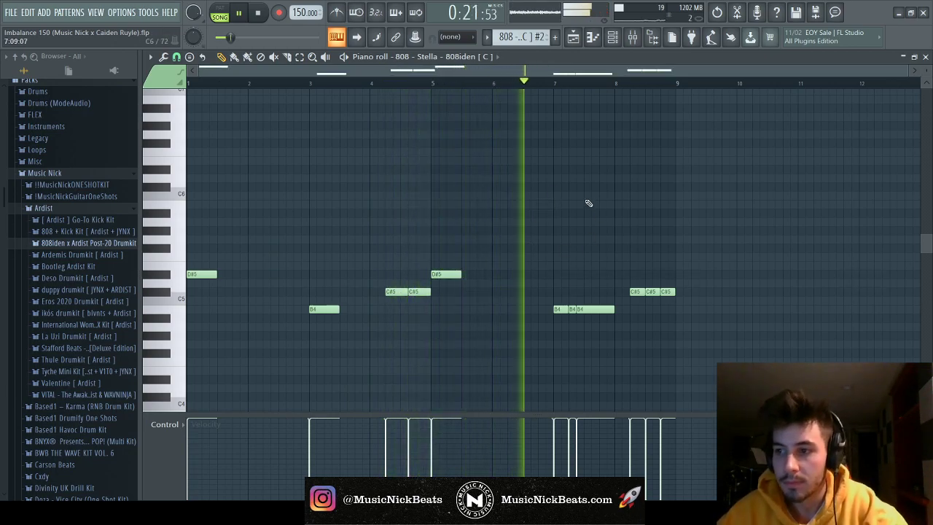
left_click(924, 56)
left_click(493, 421)
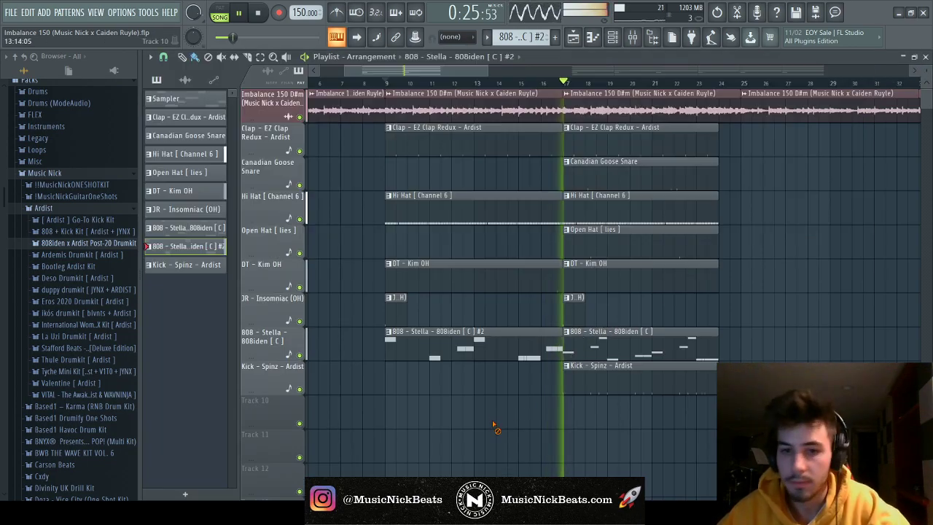
Copy a full drum, 808 and kick block to bar 25 and the sparser bar 9 block to bar 33
scroll(493, 421, "down", 3)
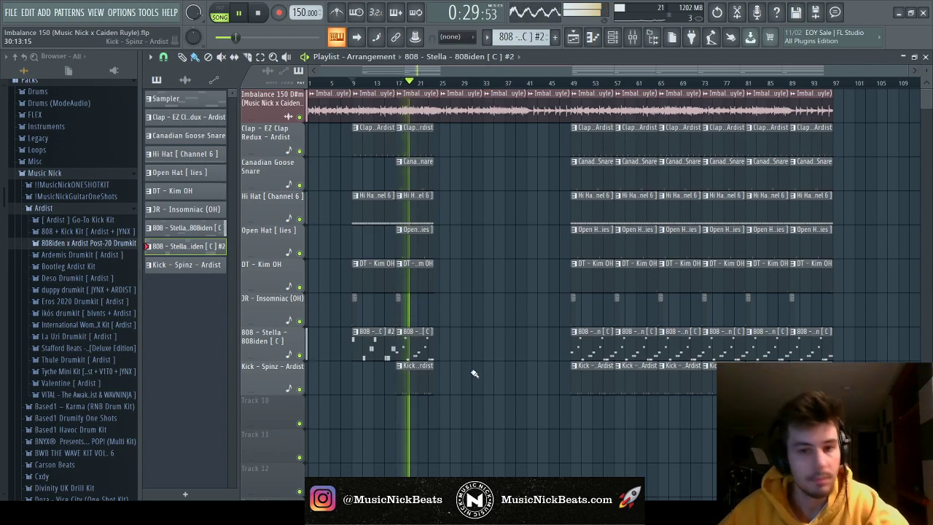
left_click_drag(558, 381, 462, 155)
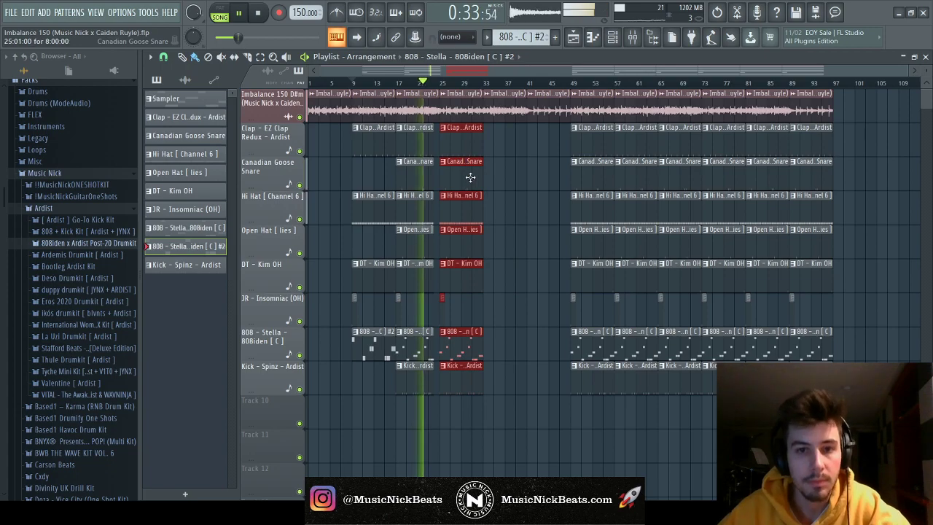
left_click_drag(394, 393, 500, 153)
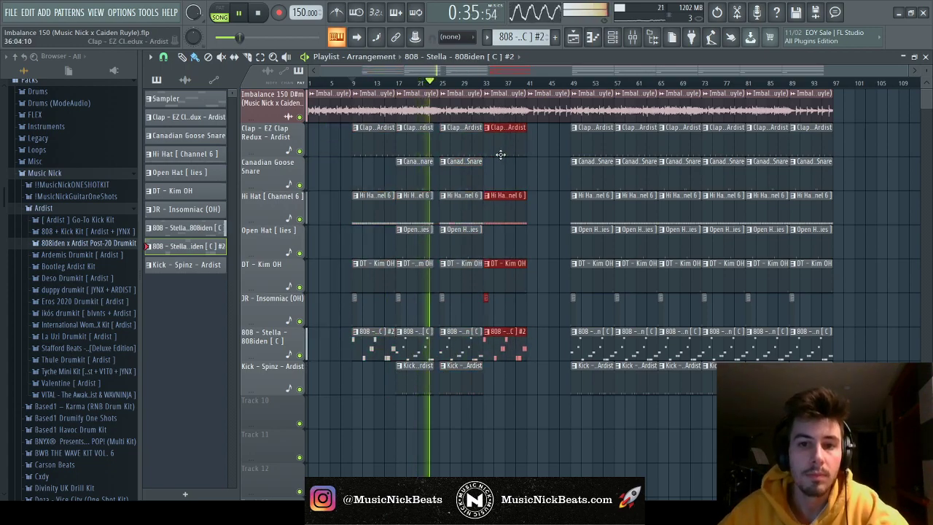
Slice all clips, including the Imbalance loop, just before bar 33 and remove the short ends to leave a brief gap
scroll(500, 152, "up", 5)
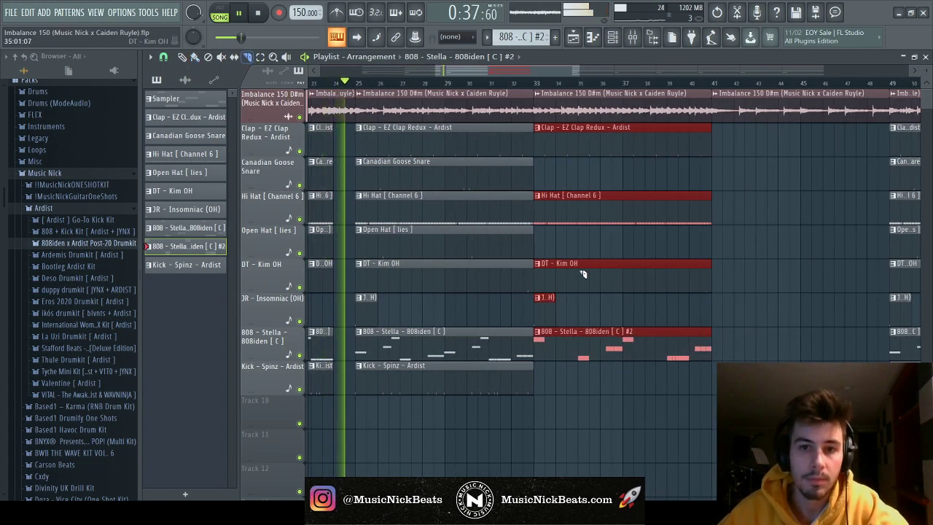
scroll(483, 405, "up", 3)
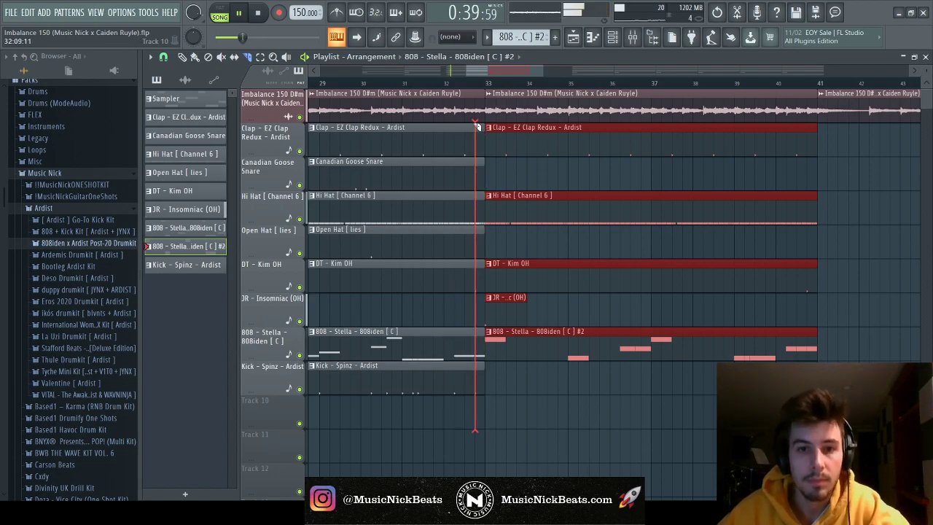
left_click(466, 188)
scroll(466, 188, "down", 8)
scroll(466, 188, "down", 1)
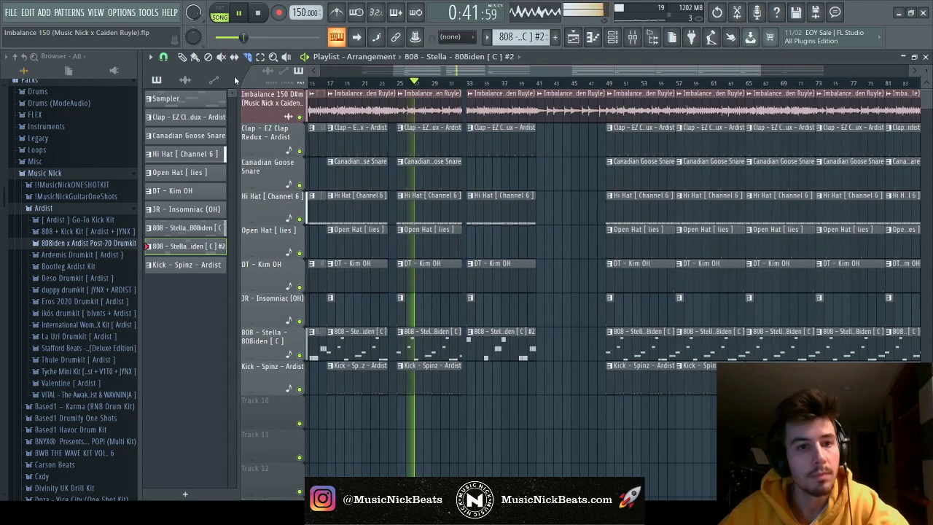
Duplicate the bar 33 drum clips to bar 41 without the 808 and shorten the clap, hi-hat and DT - Kim OH copies
left_click_drag(556, 306, 468, 126)
key("ctrl+b")
scroll(576, 247, "up", 6)
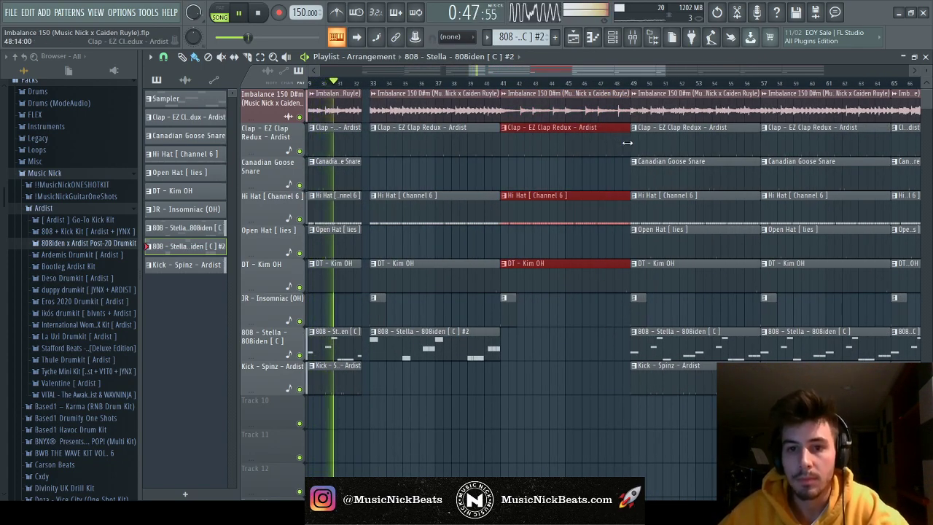
Delete all old clips from bar 49 onward and duplicate the section from bar 9 to bar 49 in their place
scroll(593, 146, "down", 8)
left_click_drag(887, 430, 574, 88)
key("Delete")
left_click_drag(739, 430, 353, 89)
key("ctrl+b")
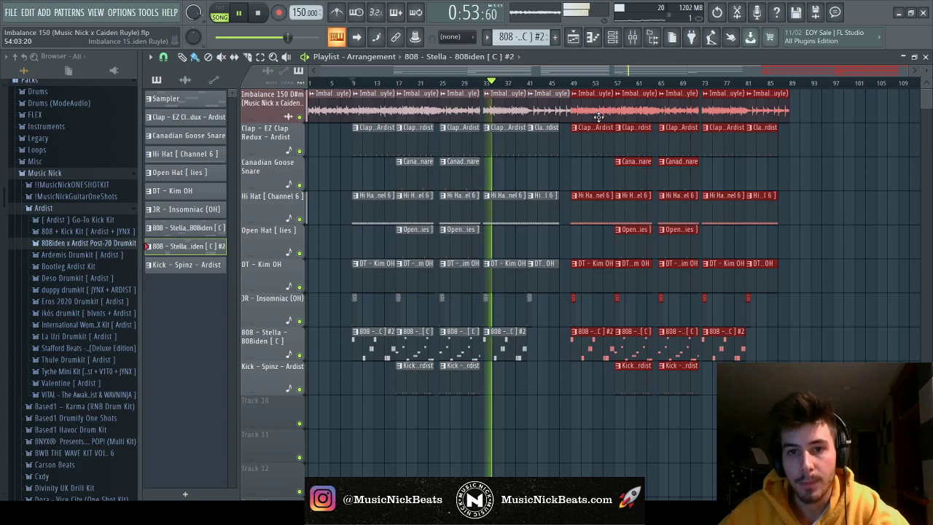
Copy a 16-bar section of the loop, drums and 808 to bar 89 and add another Imbalance loop clip at bar 105
scroll(592, 116, "up", 1)
left_click_drag(660, 427, 874, 111)
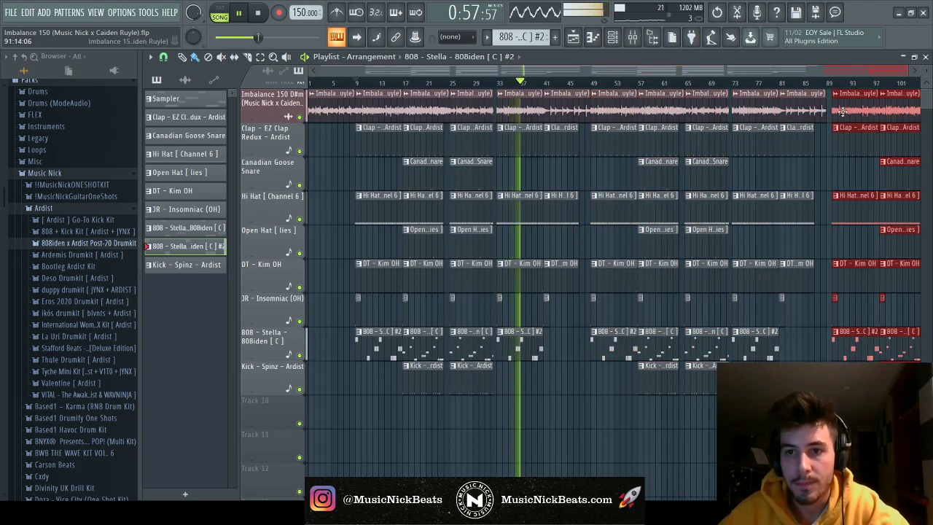
scroll(850, 140, "down", 1)
left_click(902, 143)
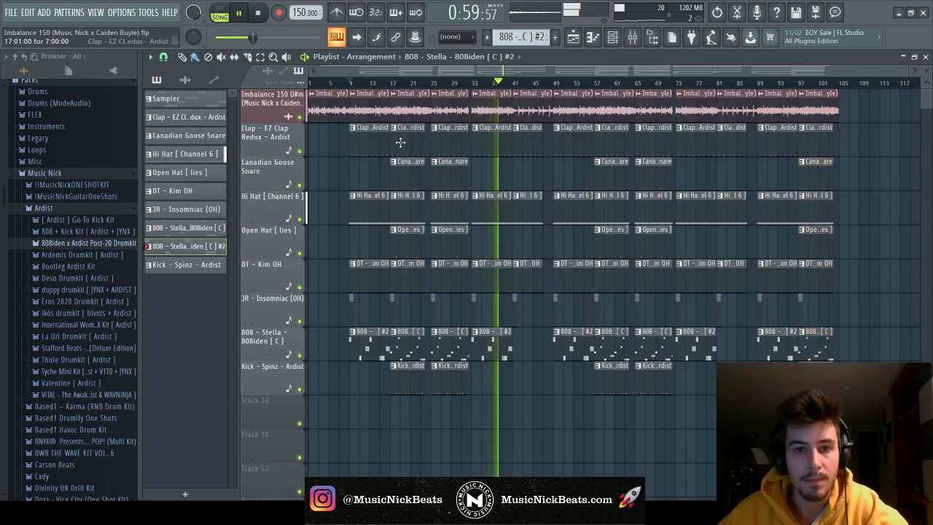
left_click_drag(838, 109, 887, 129)
scroll(879, 125, "up", 5)
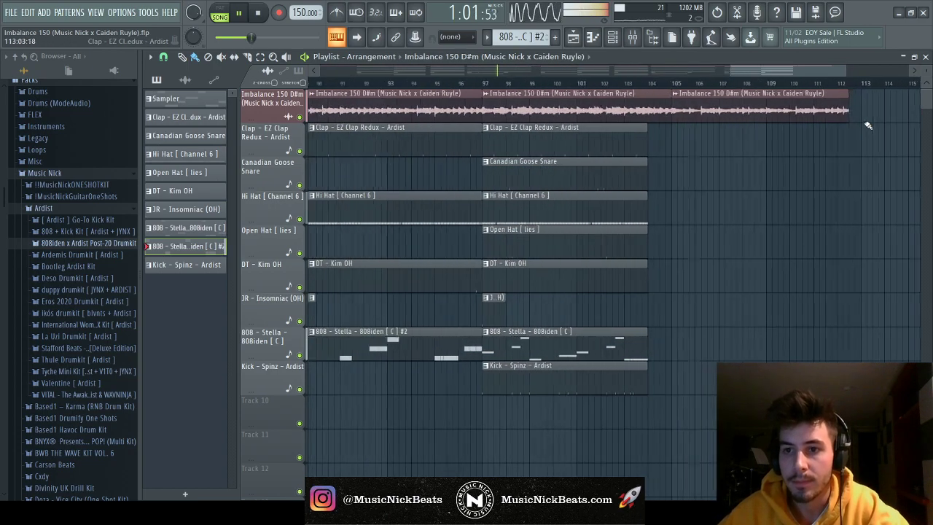
Delete the loop and drum clips of the breakdown section between bars 81 and 89
scroll(838, 135, "down", 5)
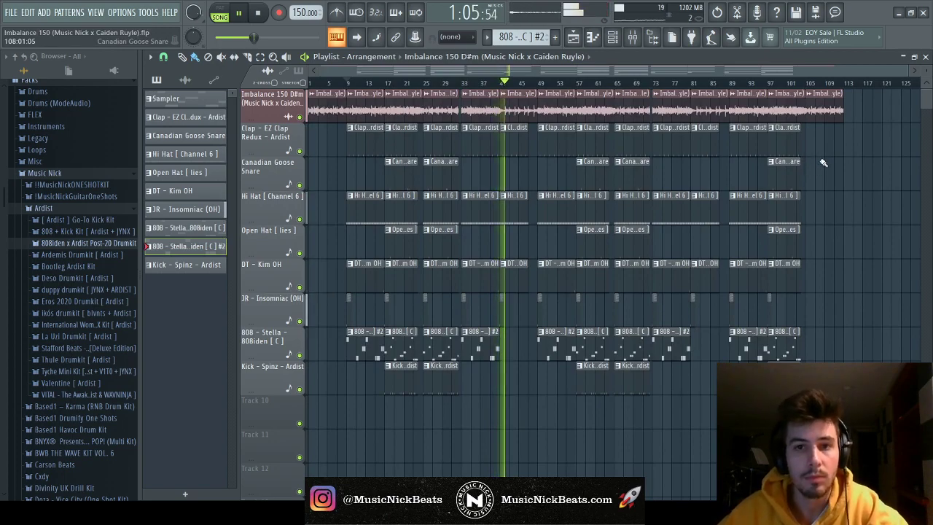
scroll(746, 173, "up", 3)
scroll(746, 173, "up", 2)
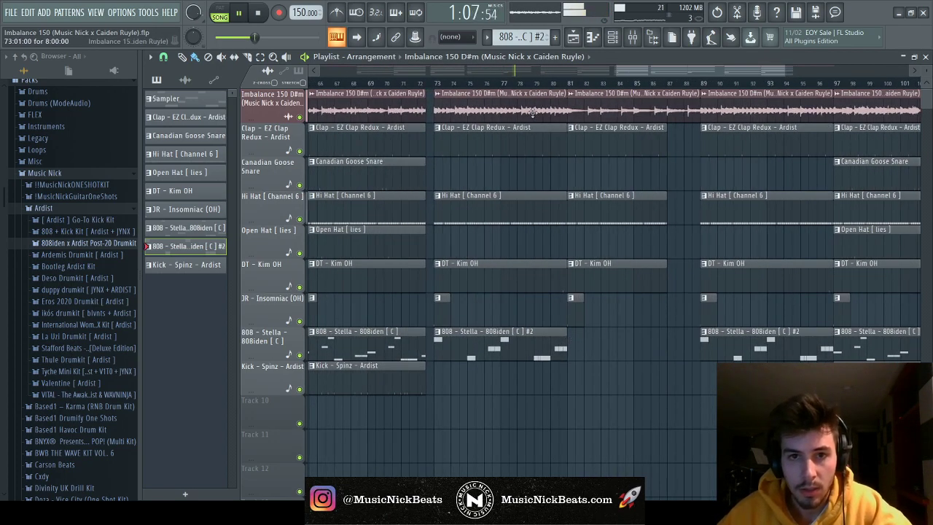
key("space")
scroll(611, 296, "down", 1)
left_click_drag(582, 310, 660, 102)
key("Delete")
Shorten the bar 73 drum and 808 clips to about six bars and move the closing section from bar 89 to bar 81
left_click_drag(579, 371, 531, 159)
scroll(545, 164, "down", 4)
left_click_drag(867, 430, 672, 108)
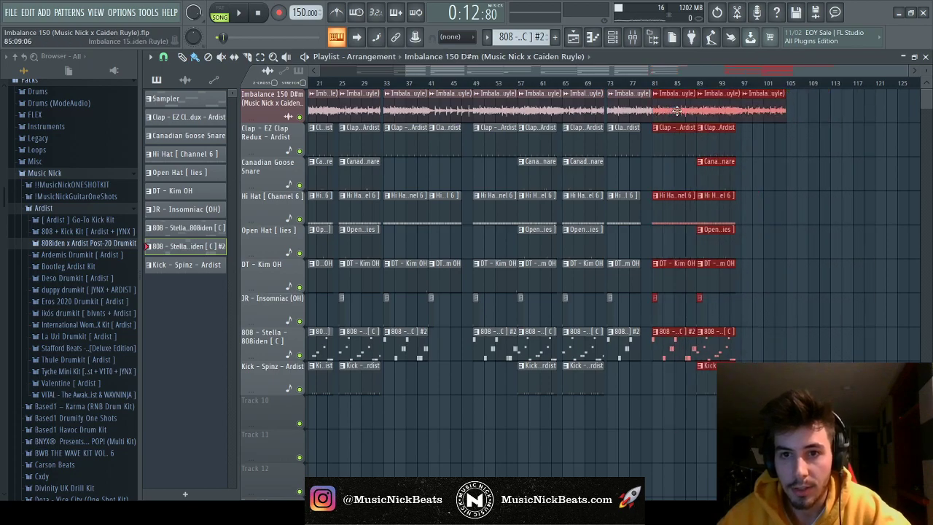
Create a master volume automation clip over bars 97 to 105 that slopes down to fade out the outro
left_click(741, 83)
key("F6")
key("F9")
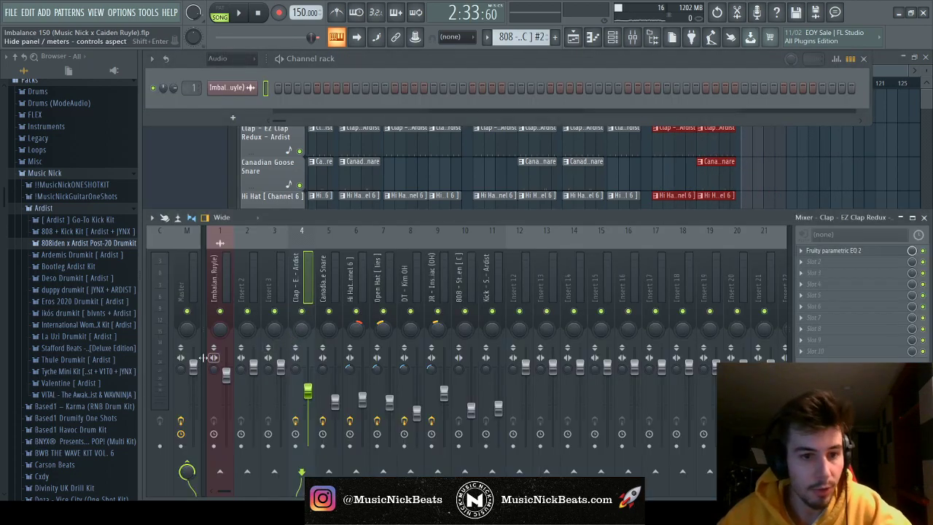
key("F9")
key("F6")
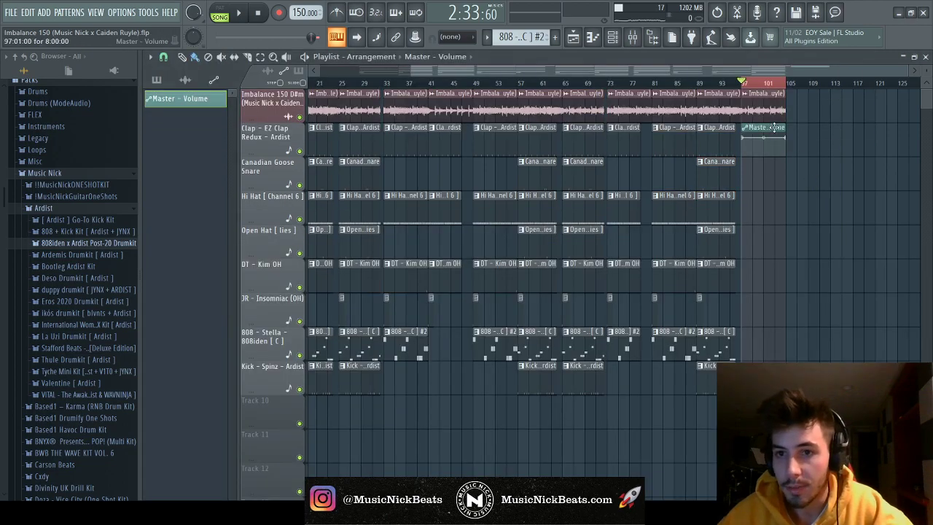
scroll(331, 93, "down", 2)
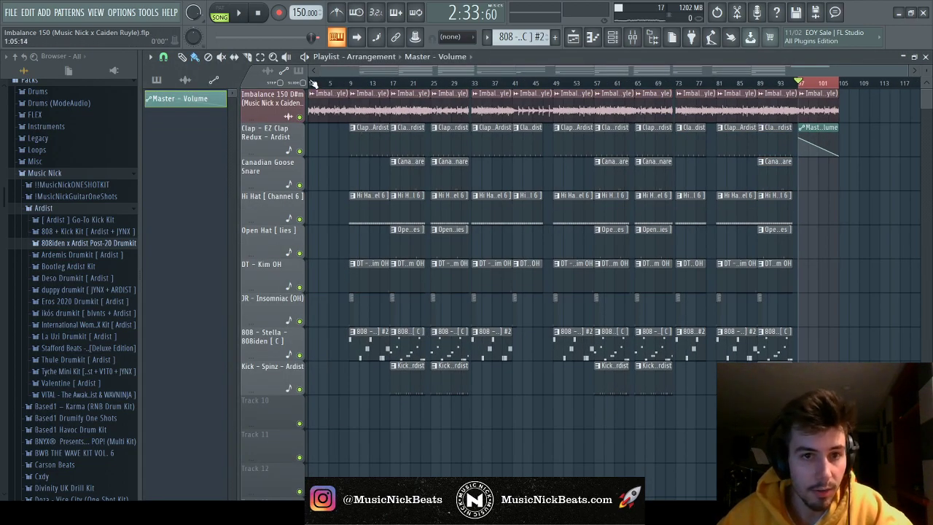
left_click(314, 84)
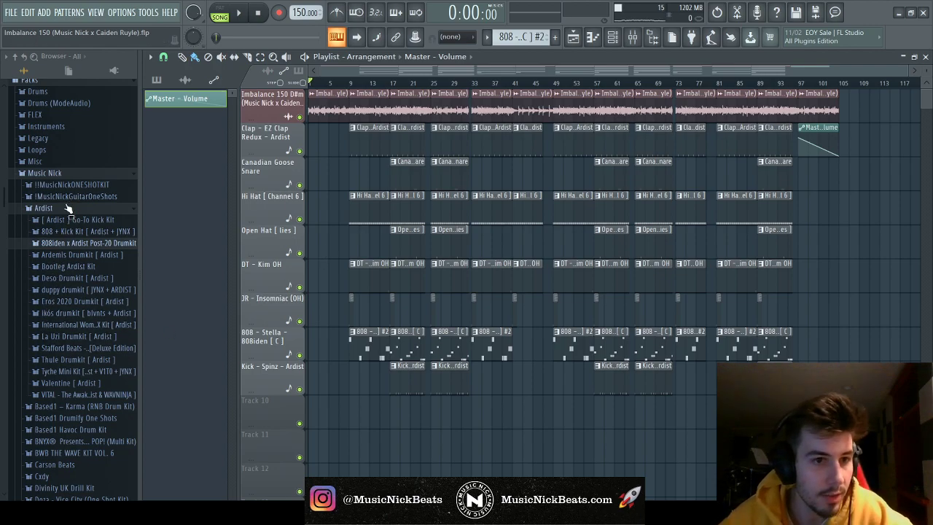
Add the hey nick tag from the nothing to see here folder to Track 10 at bar 7
scroll(65, 287, "down", 10)
left_click(71, 233)
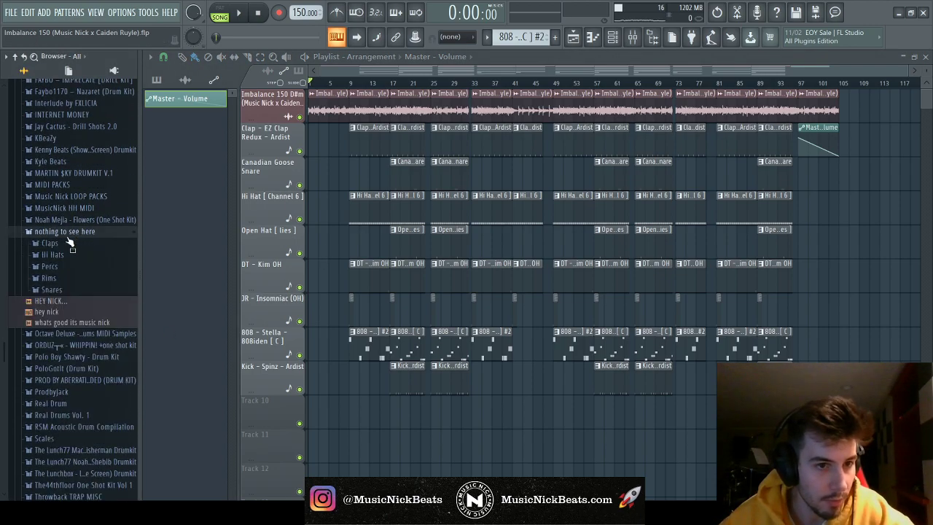
scroll(62, 242, "down", 3)
left_click_drag(46, 251, 341, 417)
scroll(341, 417, "up", 5)
scroll(395, 419, "down", 5)
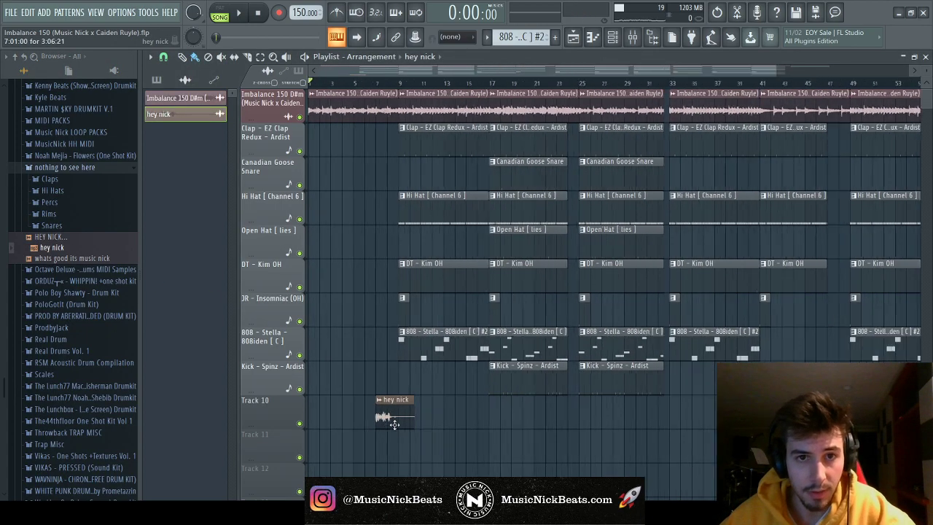
Route the hey nick tag to mixer insert 12 and lower its volume slightly
key("F6")
key("F9")
left_click_drag(525, 368, 525, 379)
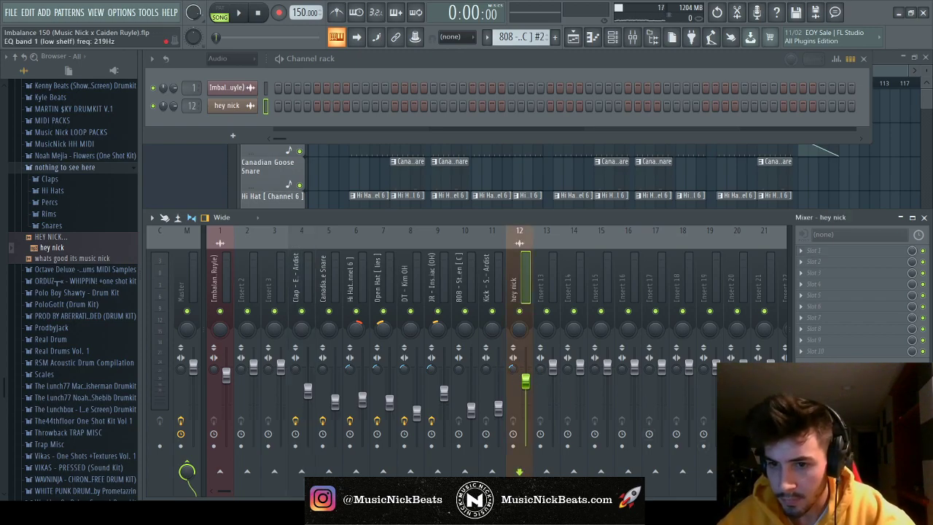
key("F5")
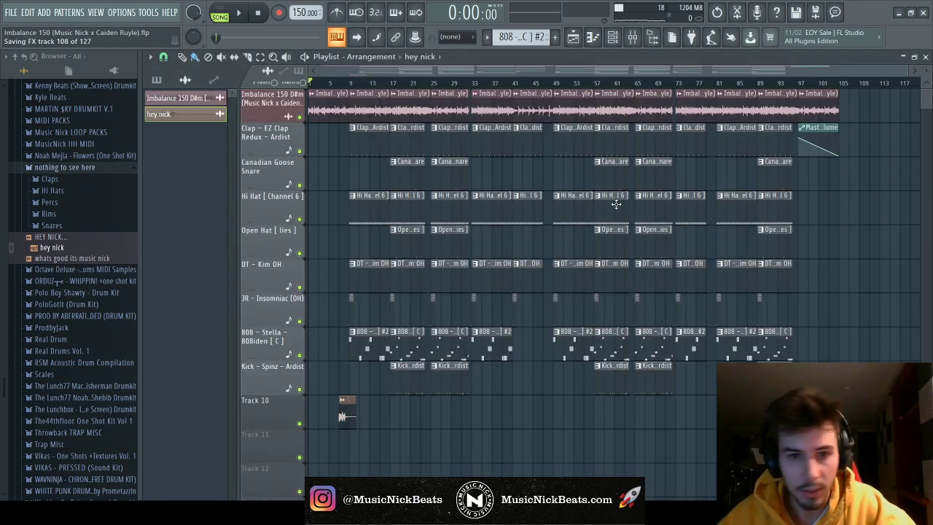
Play the arrangement from the start, check the mixer levels and save the project
key("space")
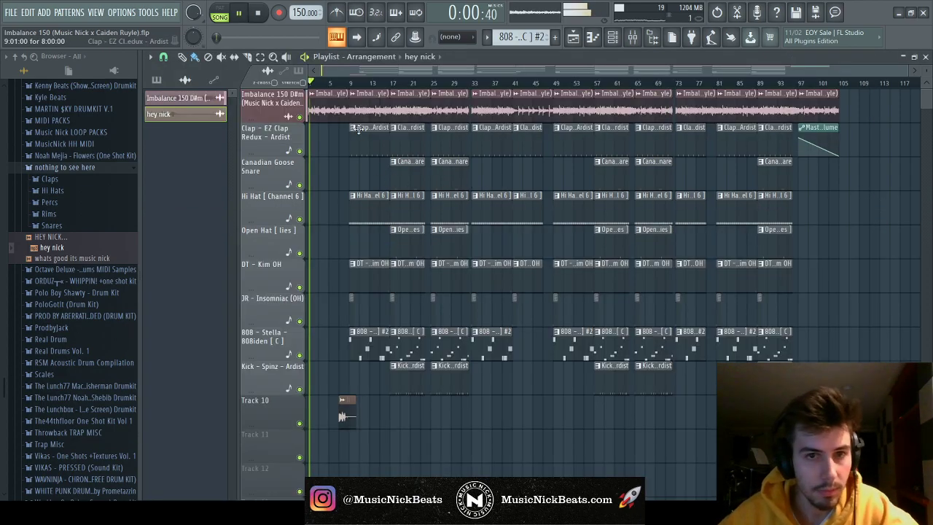
left_click(67, 168)
key("ctrl+s")
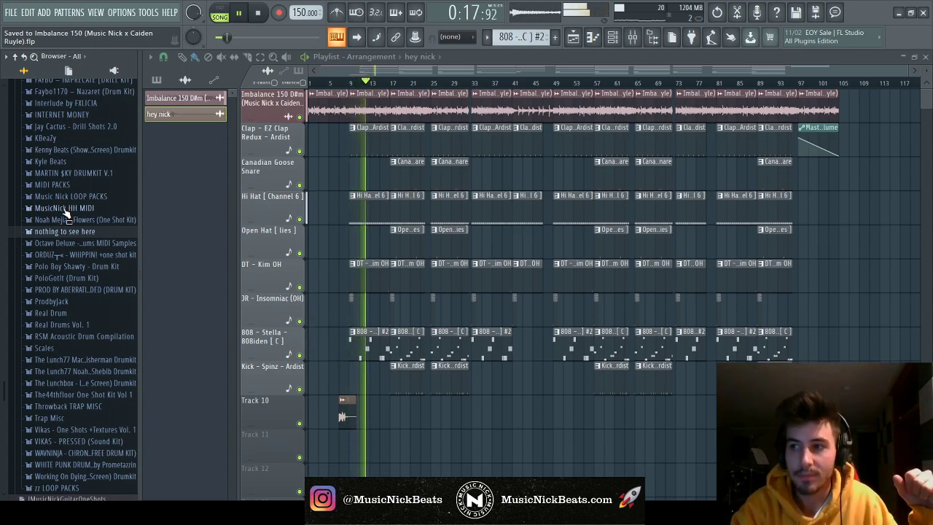
key("F6")
key("F9")
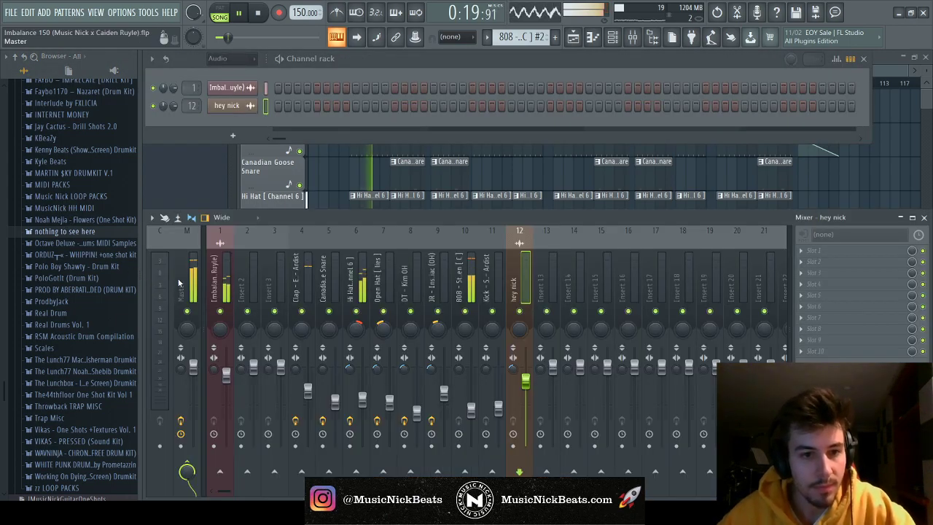
key("F5")
key("ctrl+s")
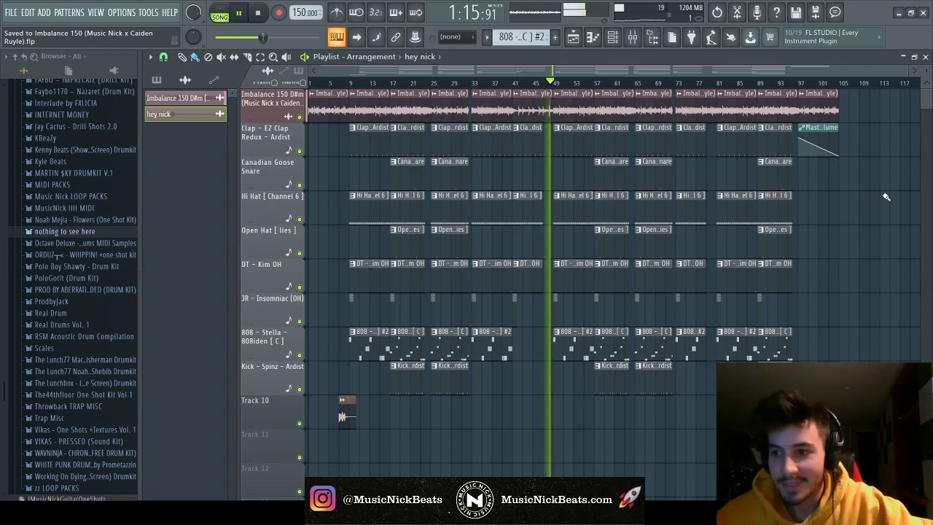
key("space")
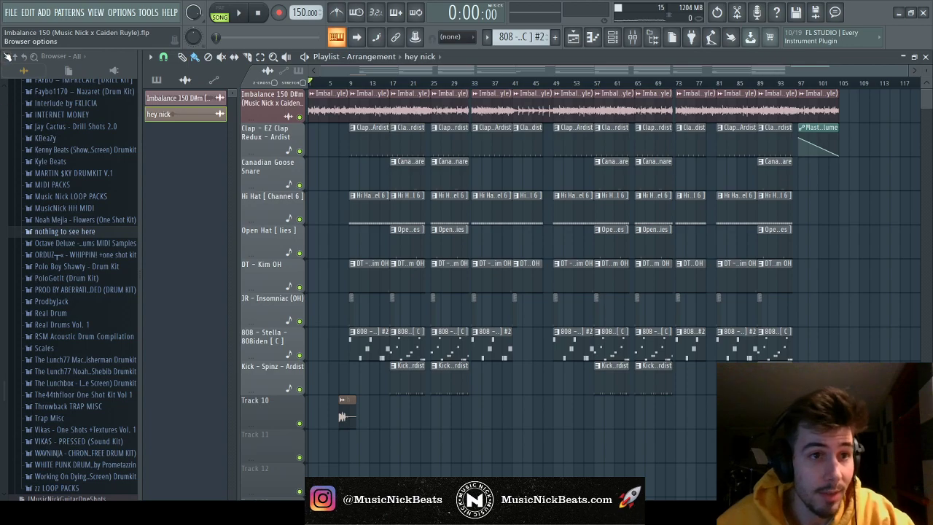
Start a new project and set its tempo to 174 BPM
key("ctrl+n")
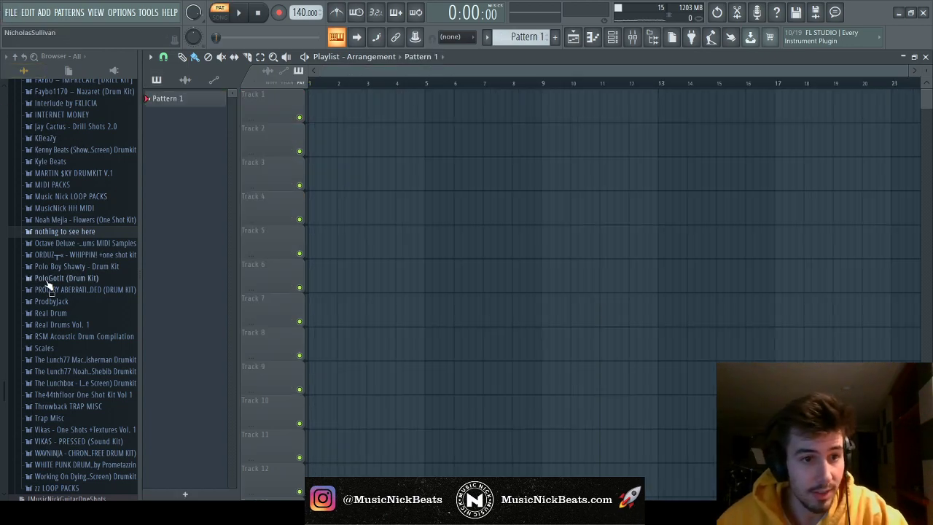
scroll(44, 273, "down", 4)
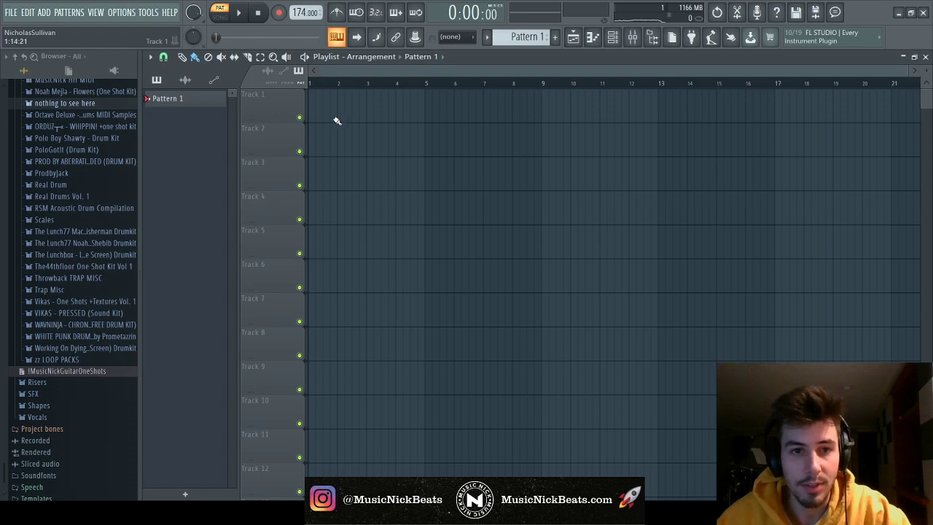
scroll(73, 294, "down", 1)
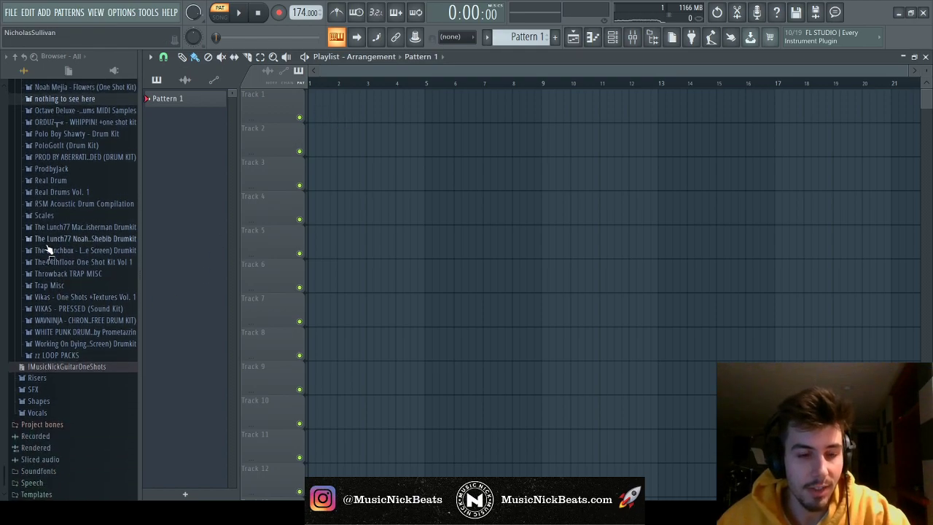
Open the MIDI Vol1 folder inside the zz LOOP PACKS folder of the sample browser
scroll(41, 299, "up", 3)
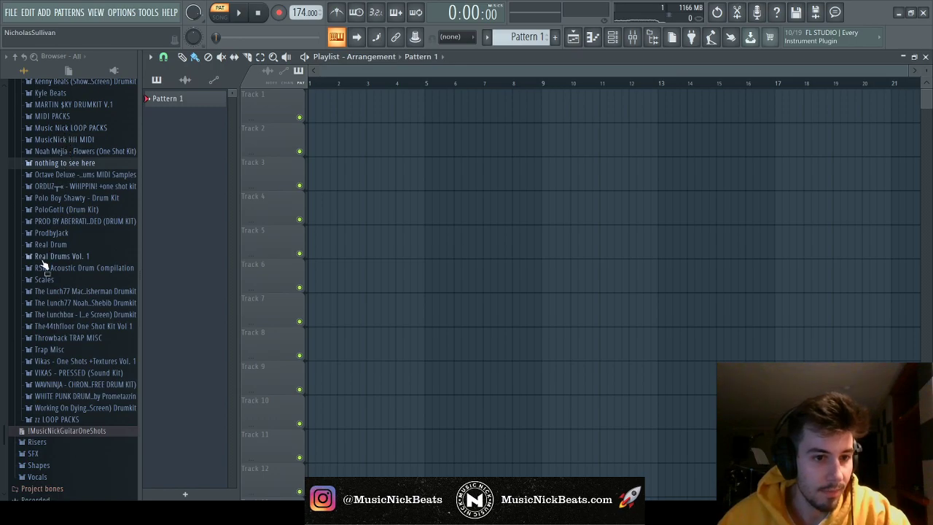
left_click(70, 421)
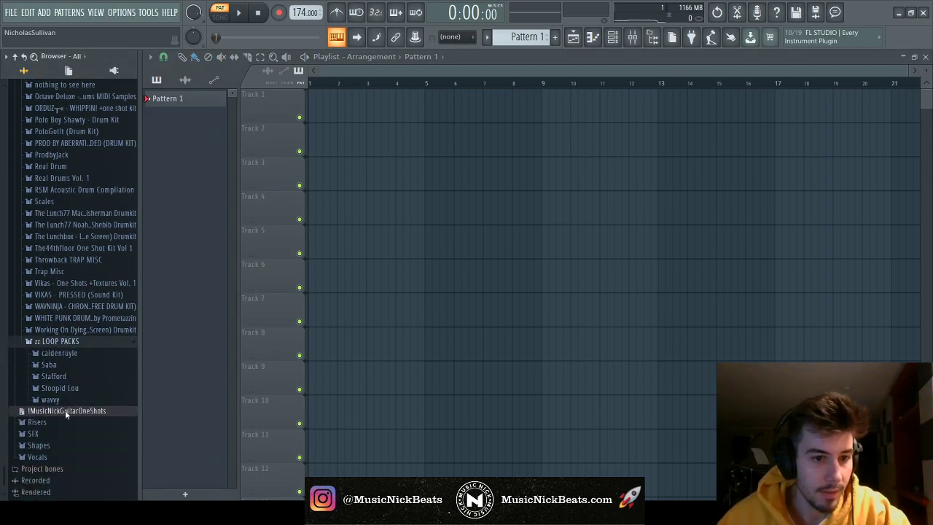
left_click(64, 309)
left_click(56, 321)
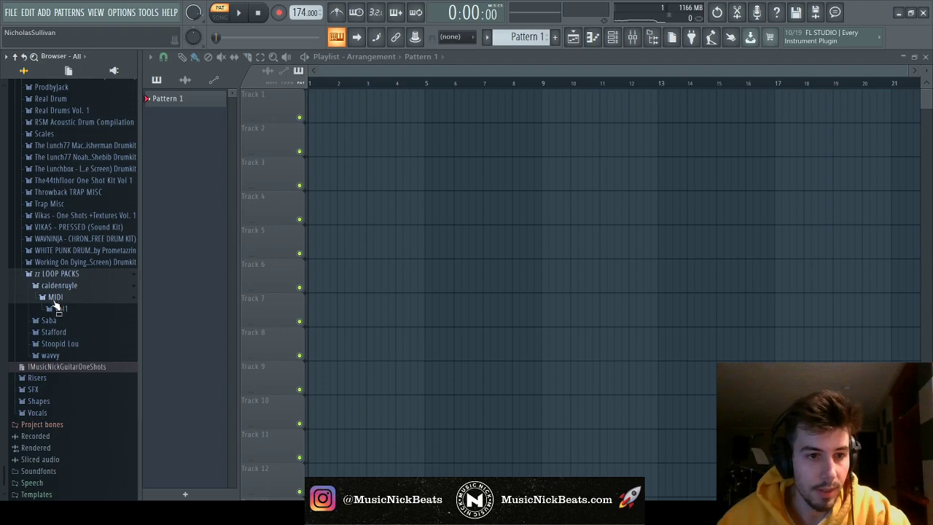
left_click(58, 308)
Add an ElectraX instrument with the BL - Double preset from the Digital Dreams XP bank and switch to song mode
key("F6")
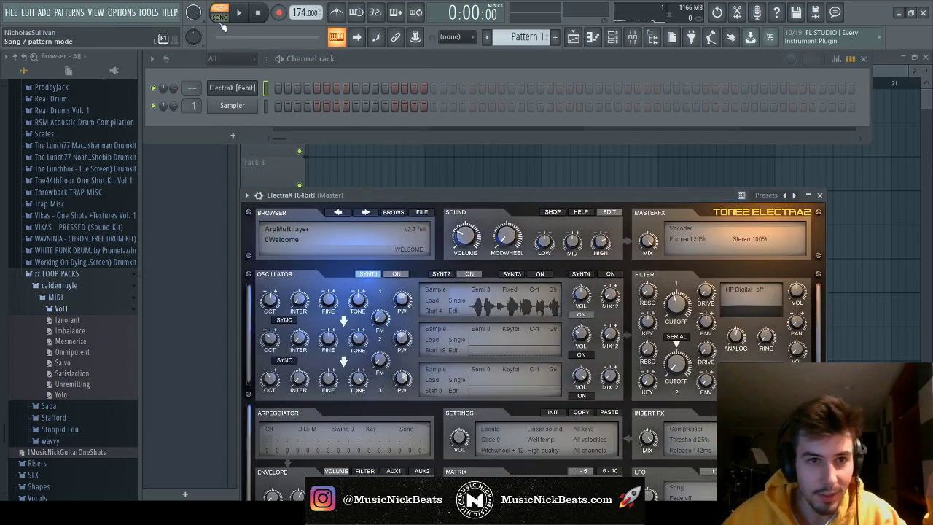
left_click_drag(370, 194, 360, 94)
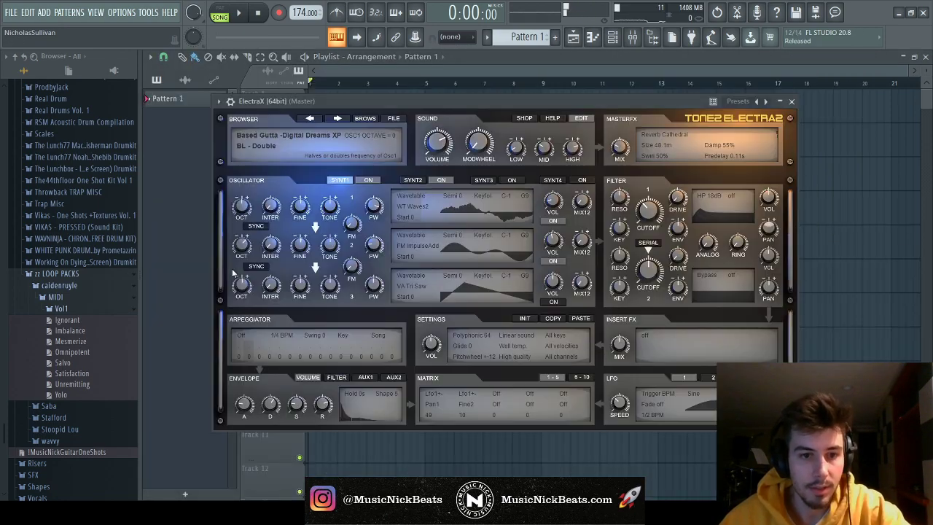
Route ElectraX to mixer insert 1 and lower its volume to about -5 dB
key("F9")
left_click(220, 269)
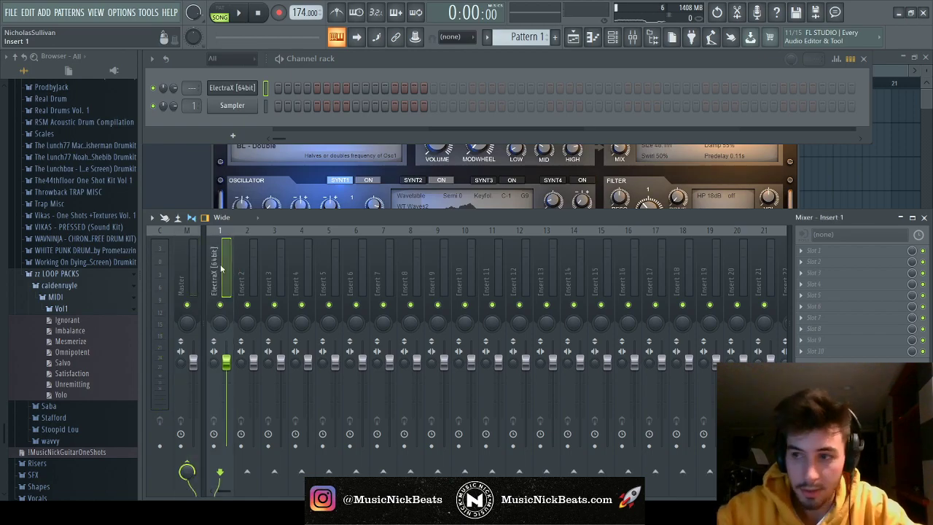
key("ctrl+l")
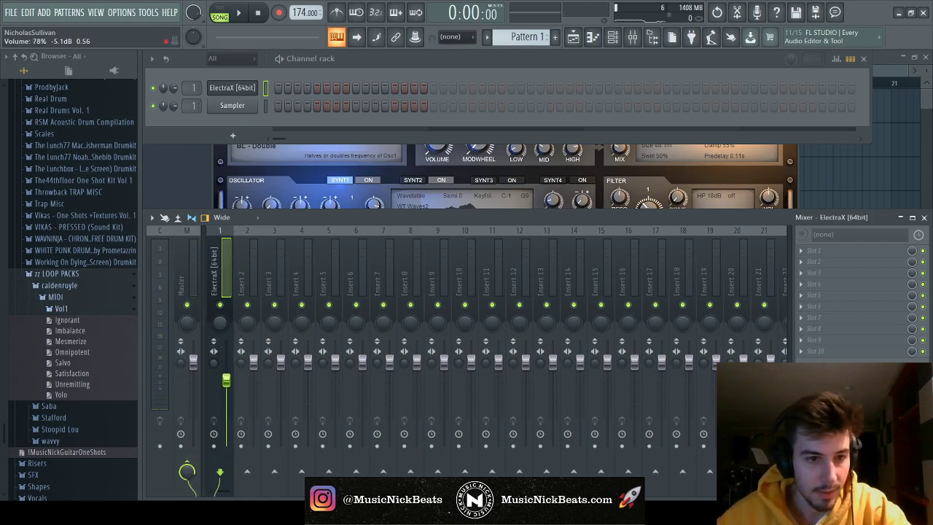
Import the Mesmerize MIDI file into the ElectraX channel and open its notes in the piano roll
left_click(95, 341)
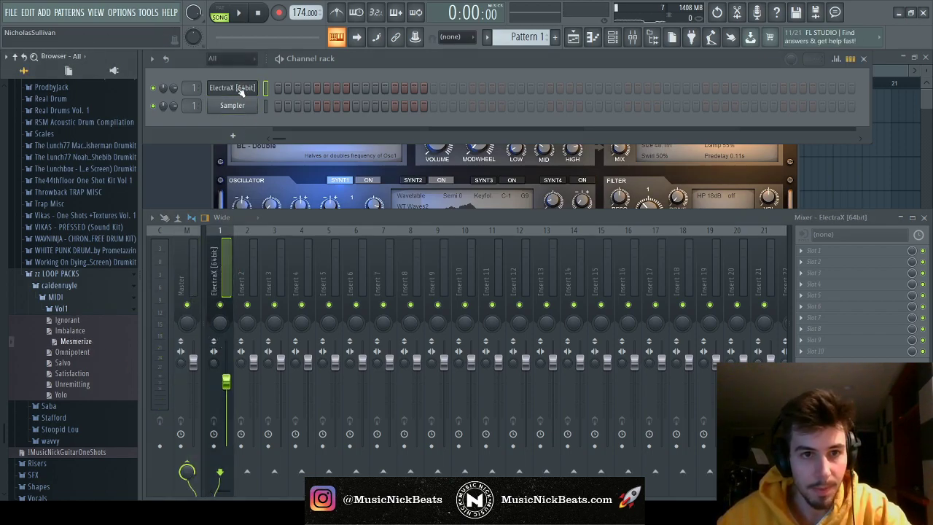
left_click_drag(571, 316, 306, 89)
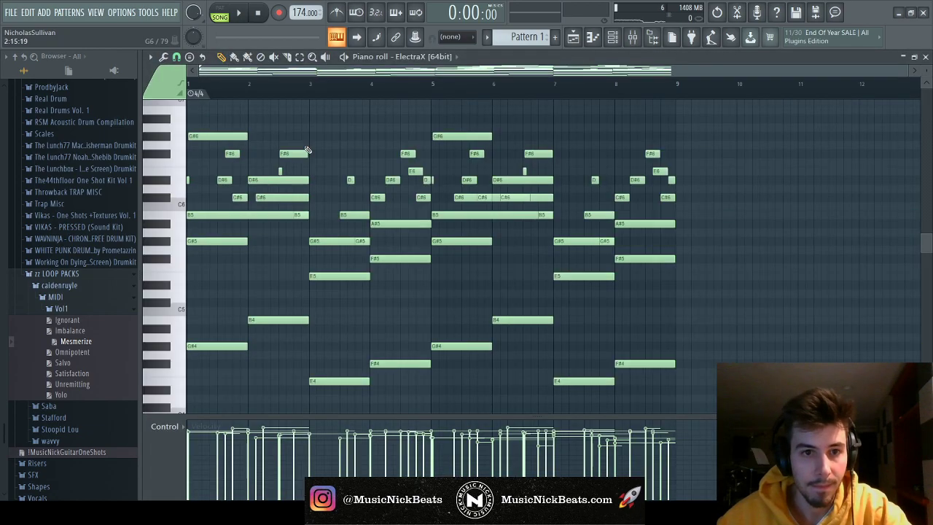
key("space")
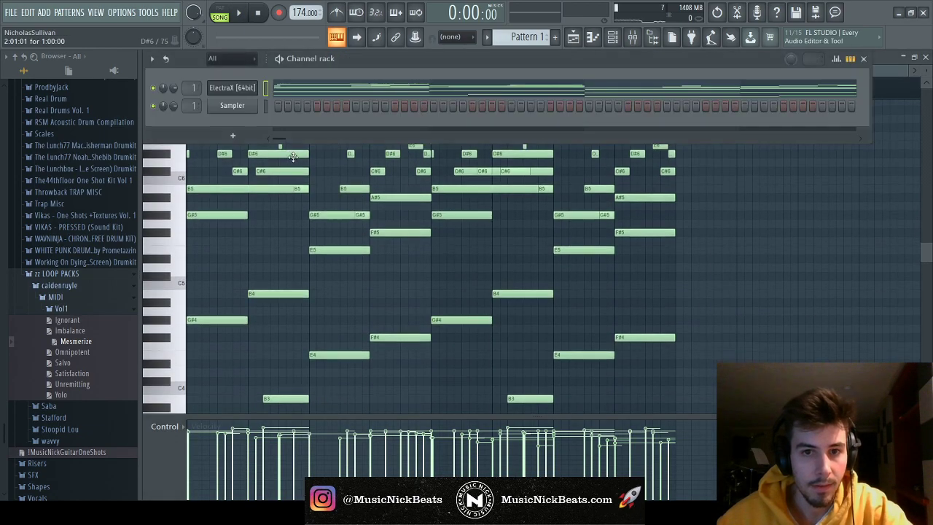
Play the Mesmerize melody and examine its notes across the octaves in the piano roll
key("F5")
key("space")
key("F7")
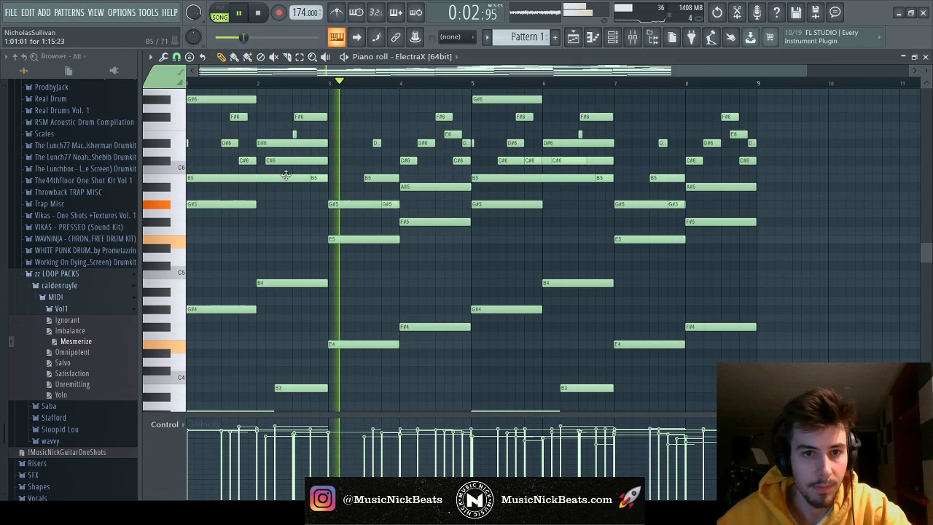
scroll(247, 161, "down", 1, "ctrl")
scroll(275, 187, "up", 5)
scroll(274, 187, "down", 5)
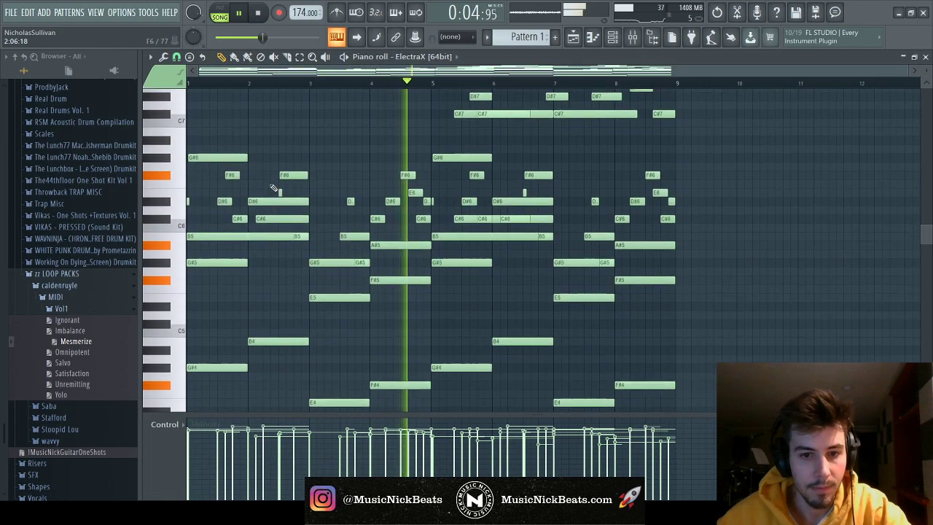
scroll(446, 214, "up", 4)
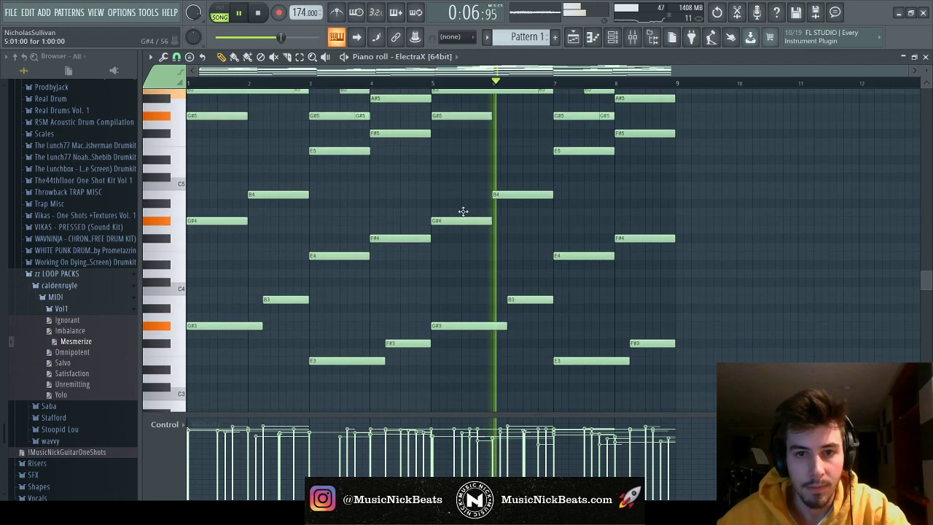
scroll(677, 208, "down", 2)
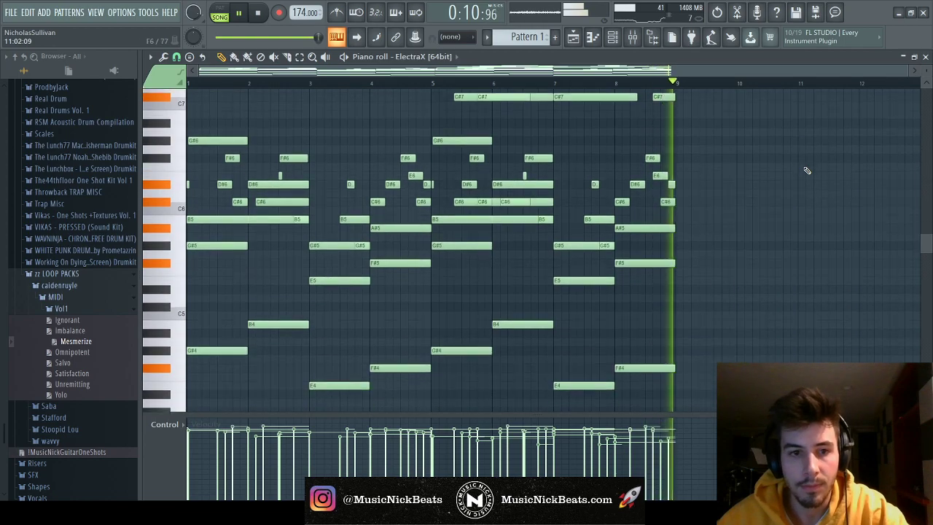
key("space")
scroll(219, 215, "down", 2)
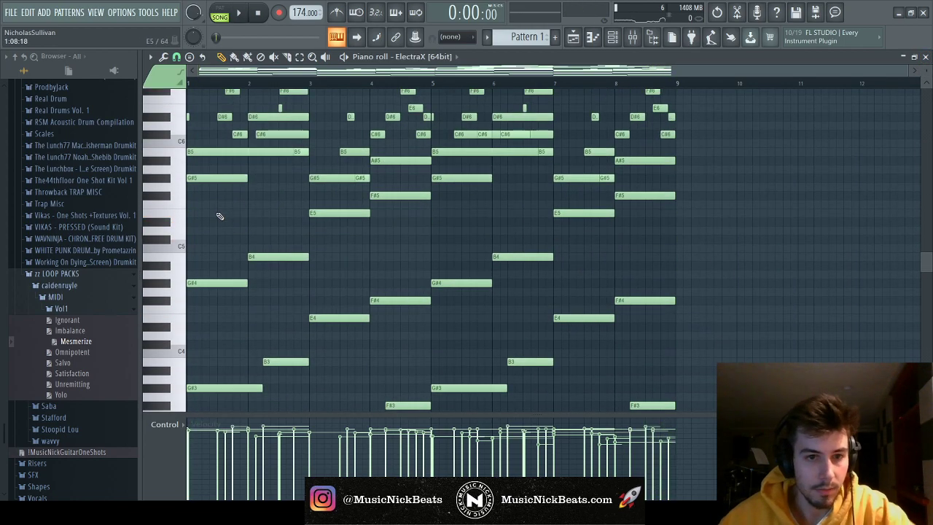
scroll(225, 221, "up", 2)
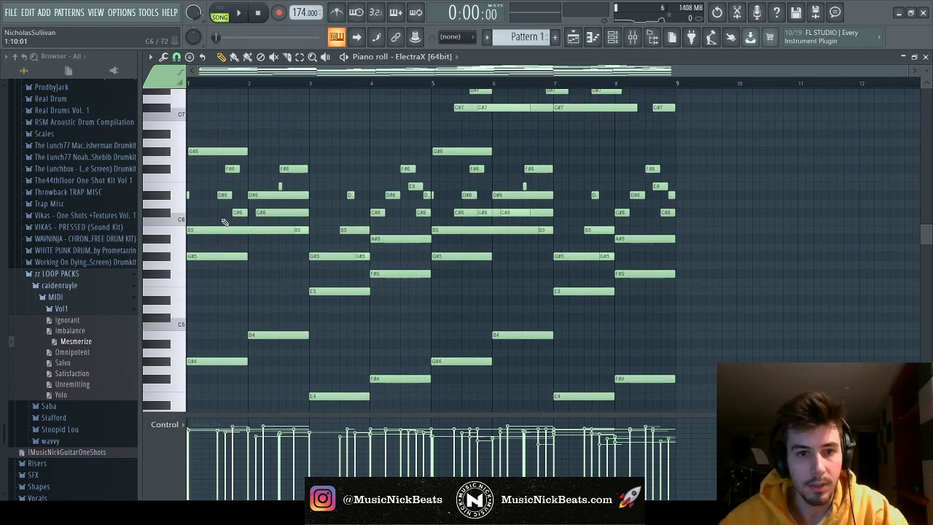
Delete all notes above B5 in bars 1 to 4 and the top-octave notes from C#7 upward in bars 5 to 8
left_click_drag(430, 228, 186, 129)
key("Delete")
key("space")
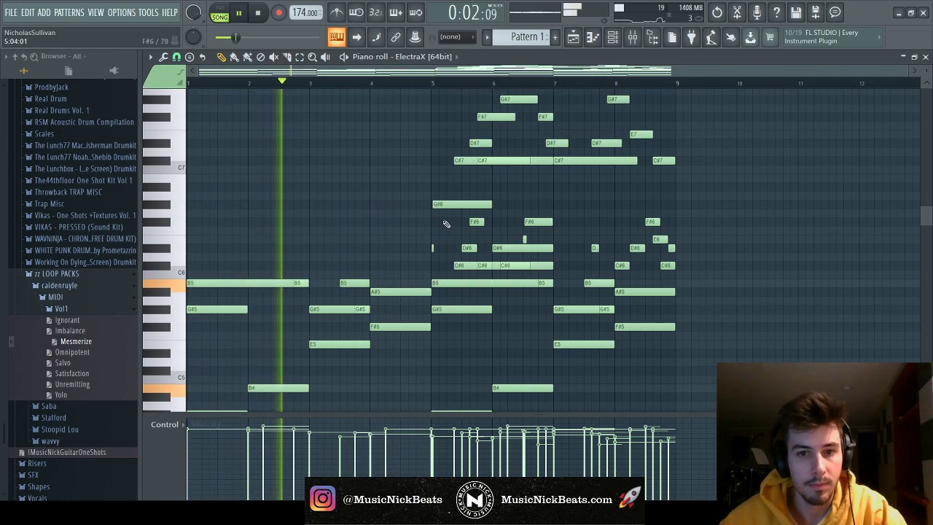
scroll(700, 225, "up", 6)
left_click_drag(714, 242, 437, 95)
key("Delete")
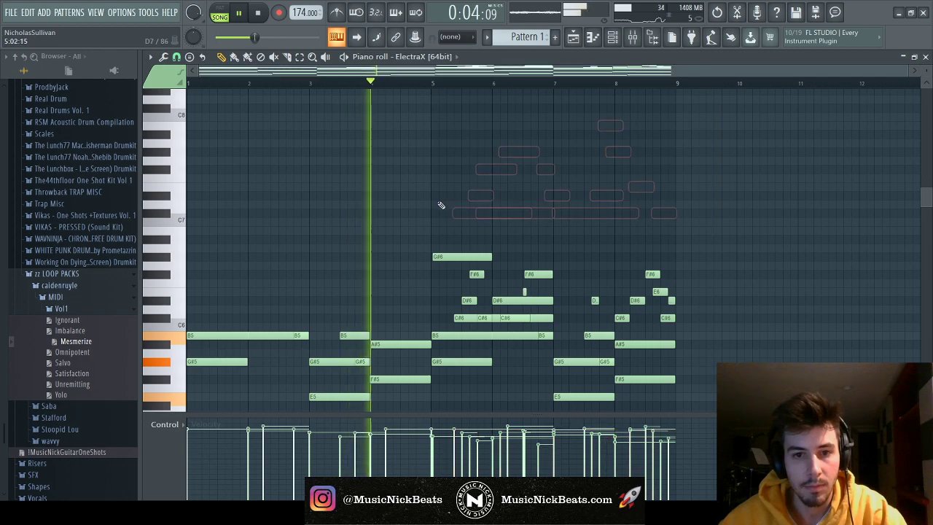
Delete the high G#6, F#6, E6 and short D#6 notes in bars 5 to 7 and all notes above A#5 in bar 8
scroll(437, 202, "down", 3)
right_click(476, 221)
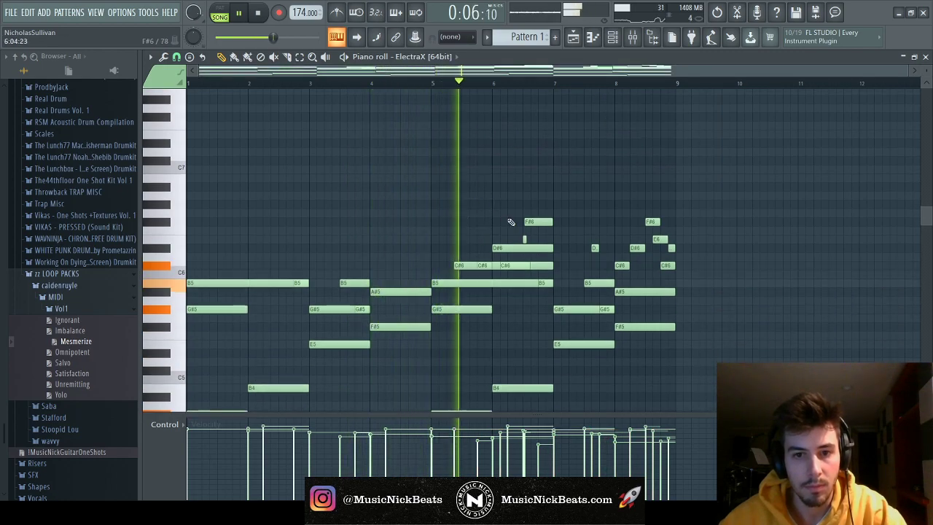
right_click(524, 239)
right_click(538, 222)
right_click(594, 248)
left_click_drag(701, 280, 614, 191)
key("Delete")
scroll(683, 203, "down", 3)
scroll(683, 204, "down", 9)
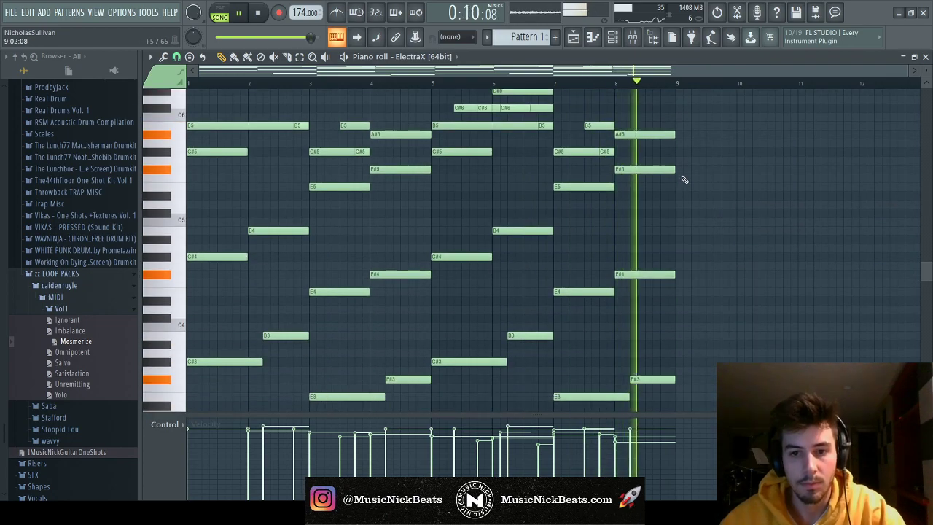
key("space")
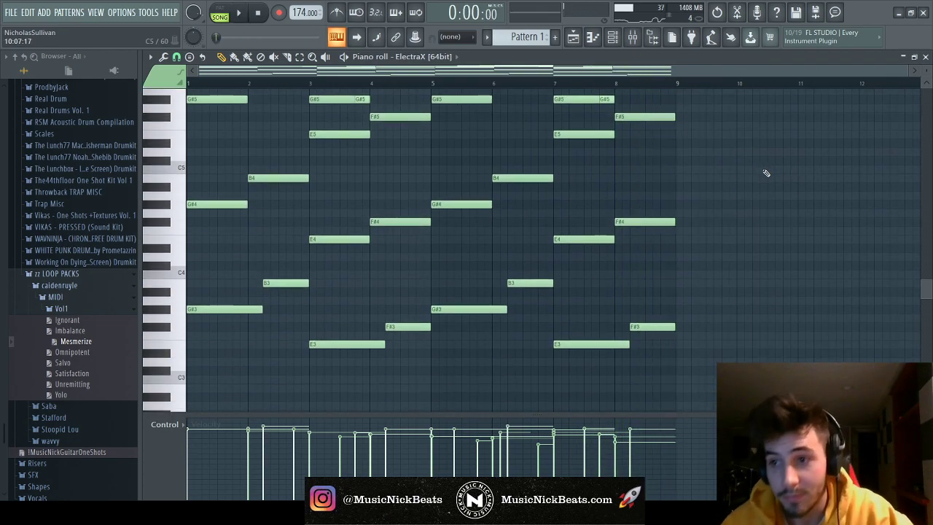
Play the trimmed Mesmerize pattern and check it in the playlist, channel rack, mixer and piano roll
left_click(925, 57)
left_click(791, 101)
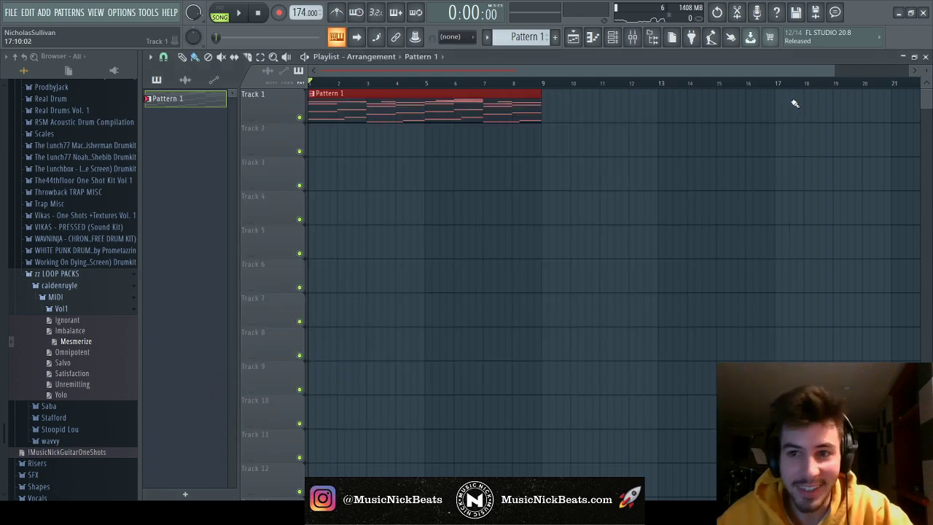
key("F6")
key("F9")
key("space")
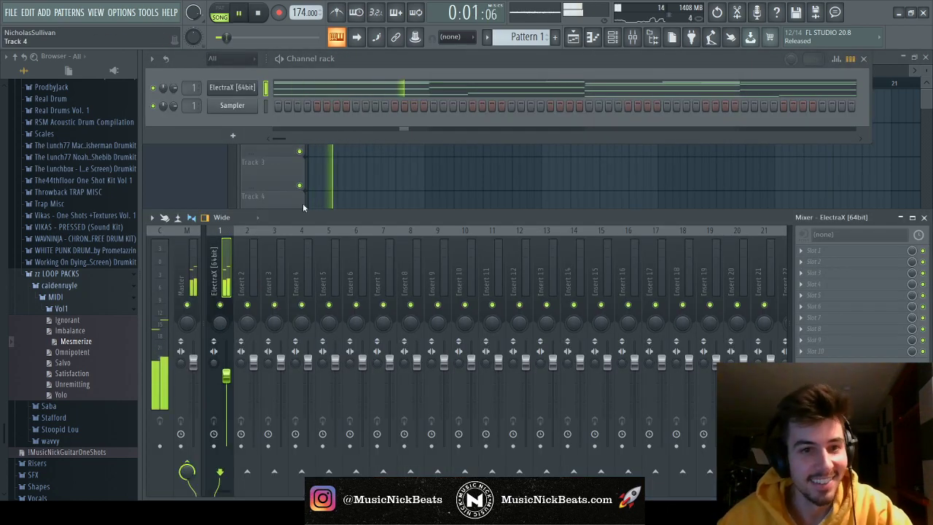
key("F7")
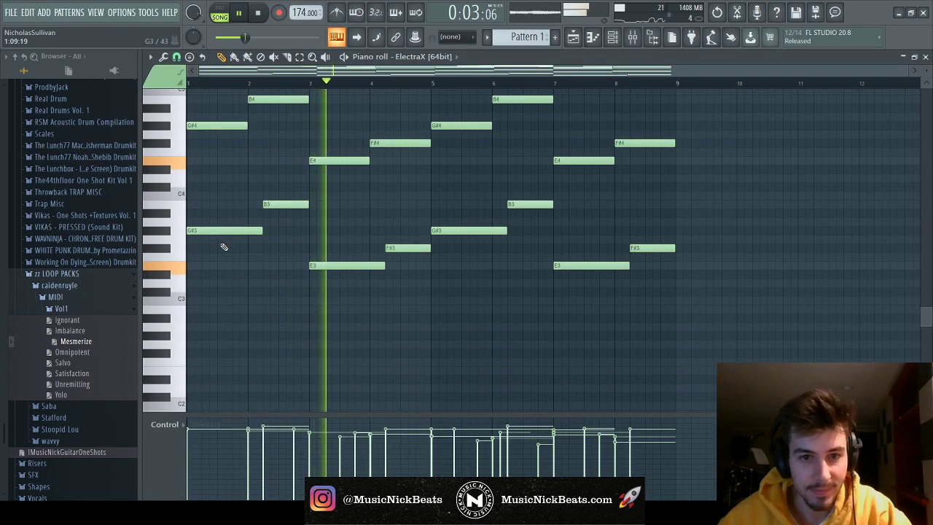
key("space")
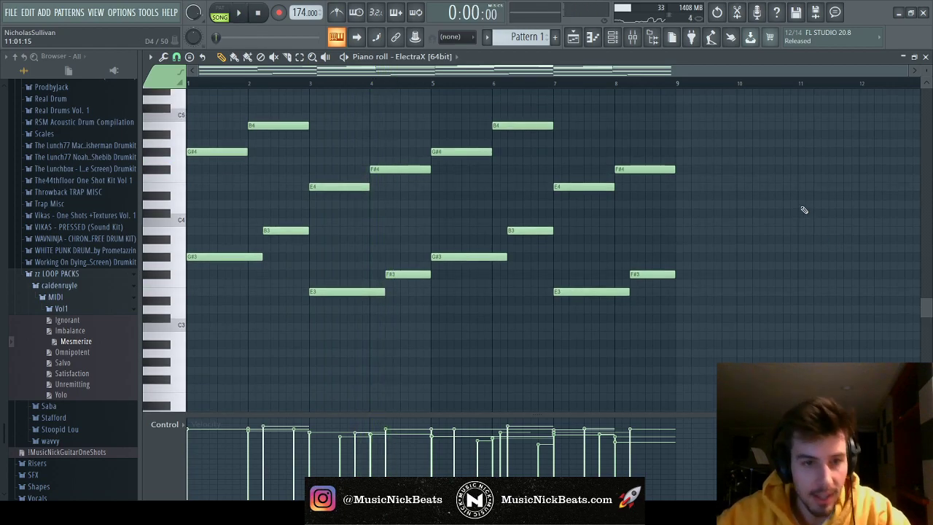
Transpose all ElectraX notes down four semitones, raise them by one semitone, and listen to each transposition
key("Down")
key("Down")
key("Down")
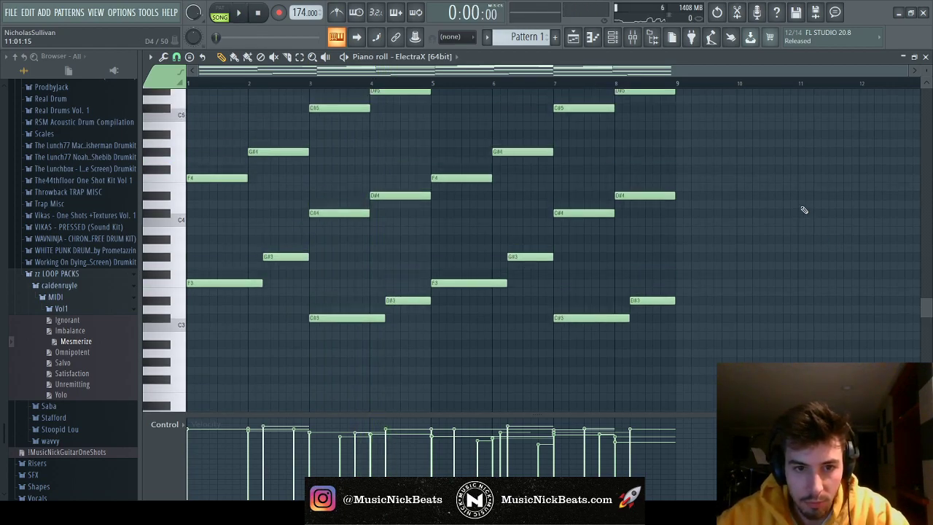
key("Down")
key("space")
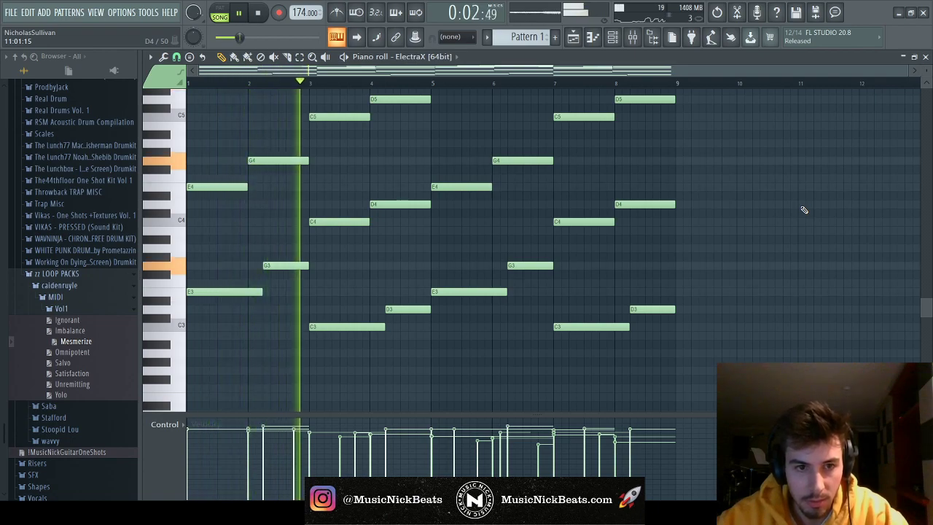
key("space")
key("Up")
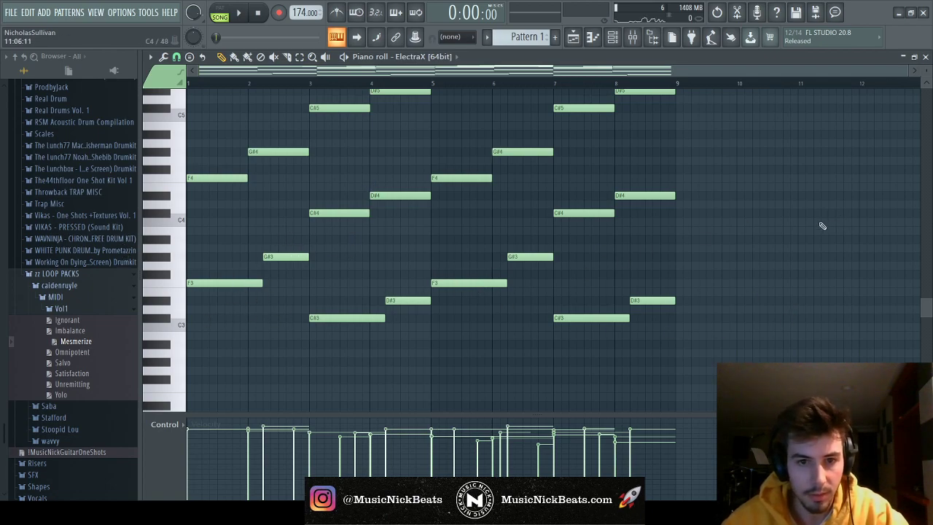
key("space")
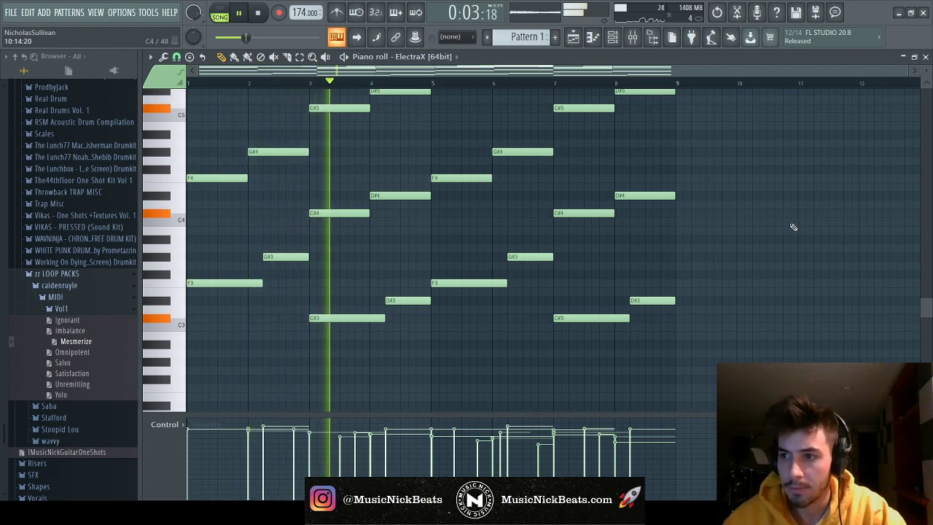
scroll(791, 226, "up", 3)
scroll(791, 225, "up", 4)
scroll(791, 225, "down", 2)
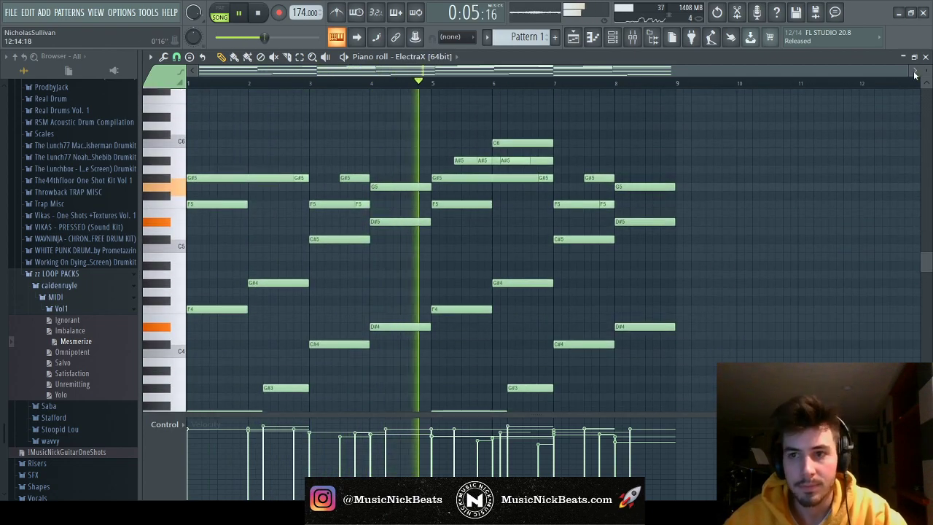
Add Fruity Parametric EQ 2 to the ElectraX insert with the 30Hz + 18kHz cut preset and raise the high-pass band to about 160 Hz
key("F9")
left_click(925, 56)
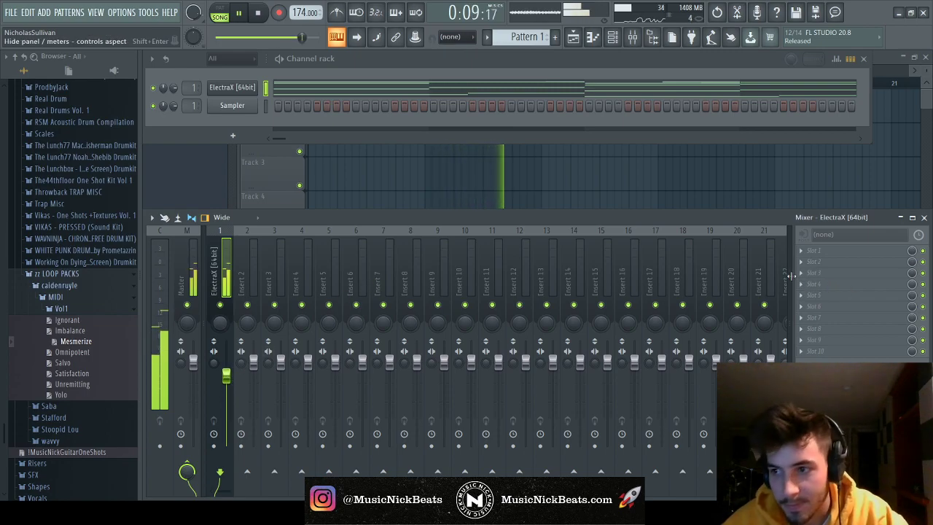
left_click(824, 251)
left_click(258, 12)
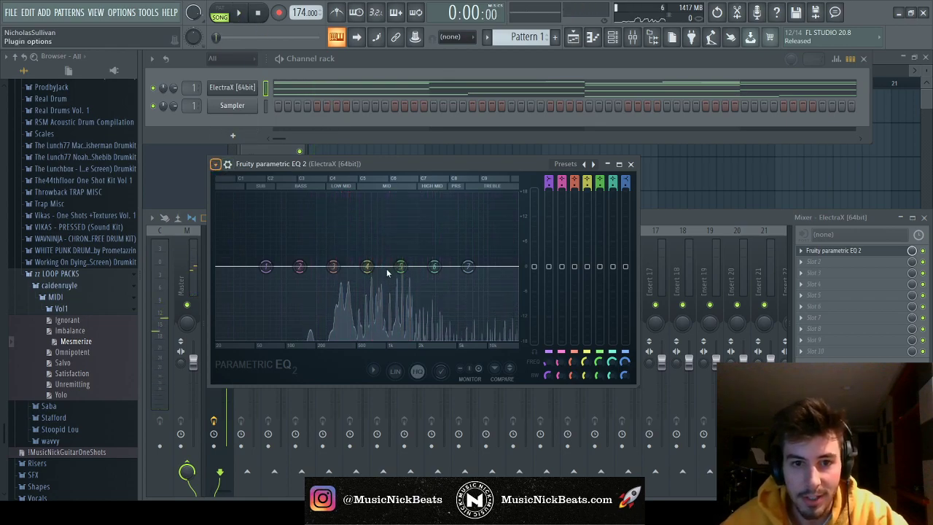
left_click(593, 163)
left_click_drag(215, 265, 309, 266)
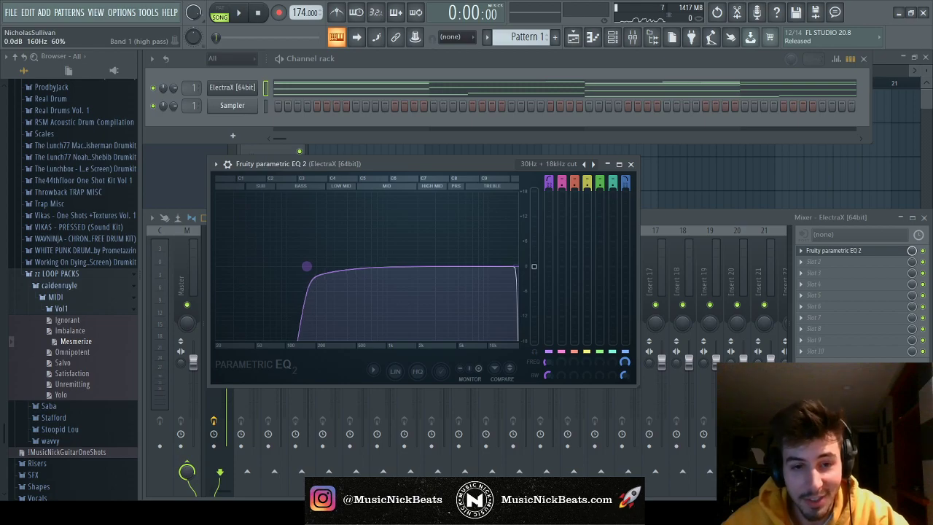
left_click(630, 164)
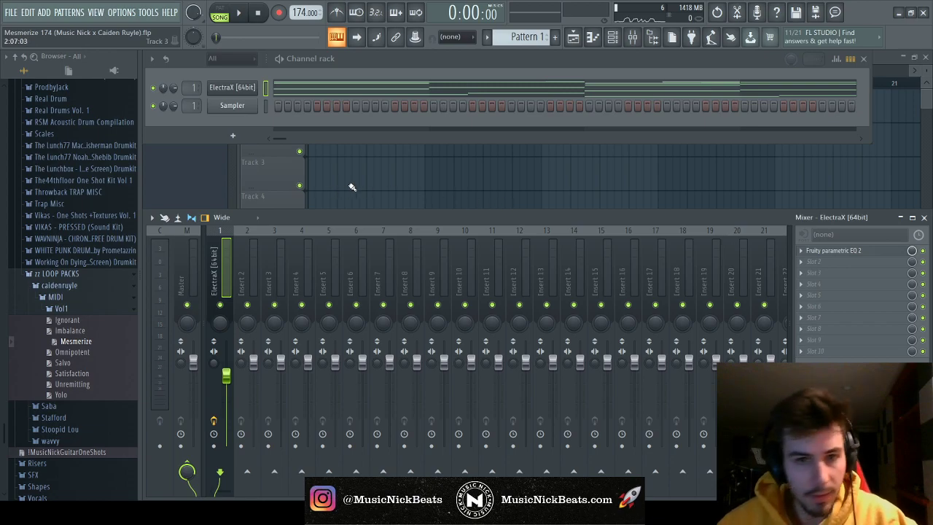
Move the ElectraX equalizer to effect slot 3 and set its low-pass band to about 17030 Hz with 85% bandwidth during playback
key("space")
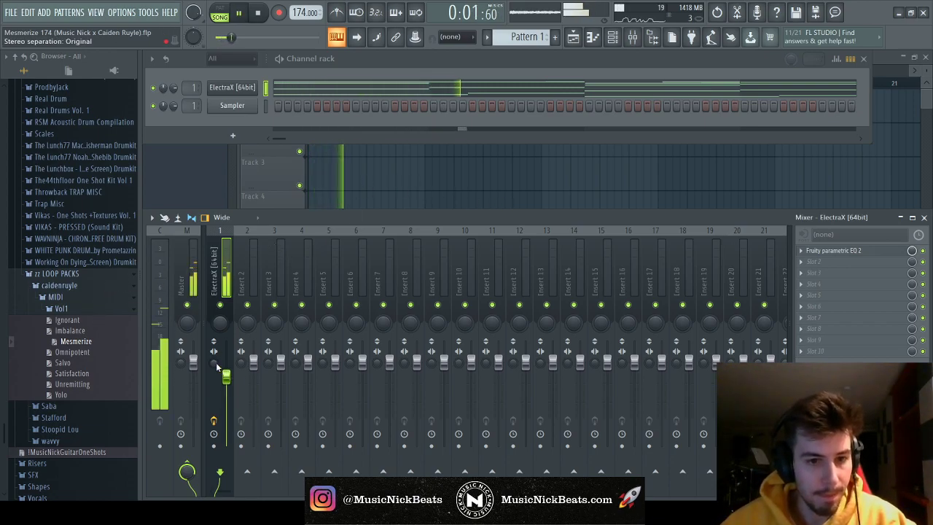
scroll(828, 255, "down", 2)
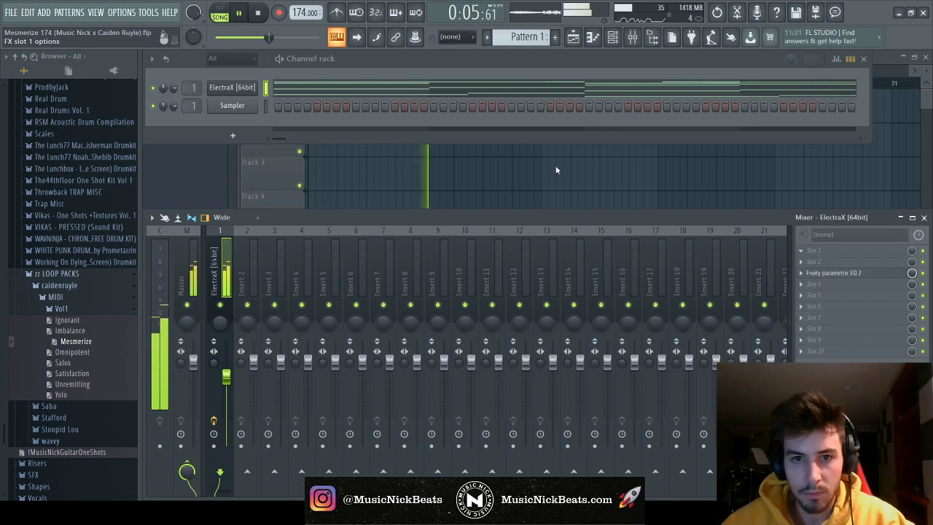
left_click(831, 273)
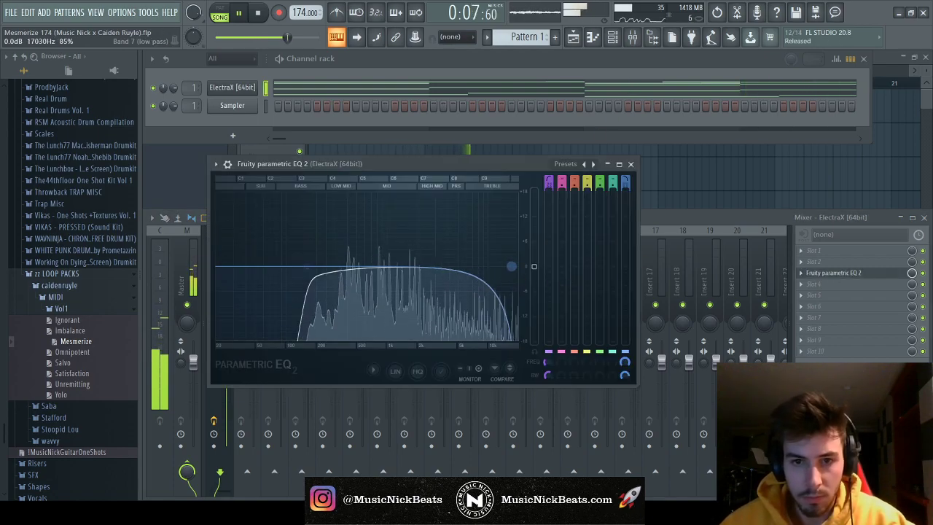
key("Escape")
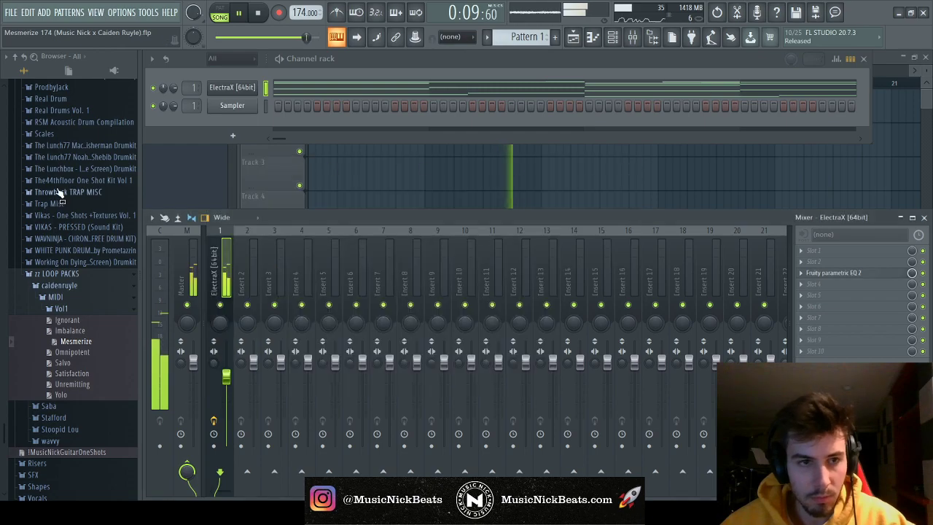
Stop playback, add an Omnisphere instrument channel and move its window so the full patch browser shows
left_click(66, 308)
key("space")
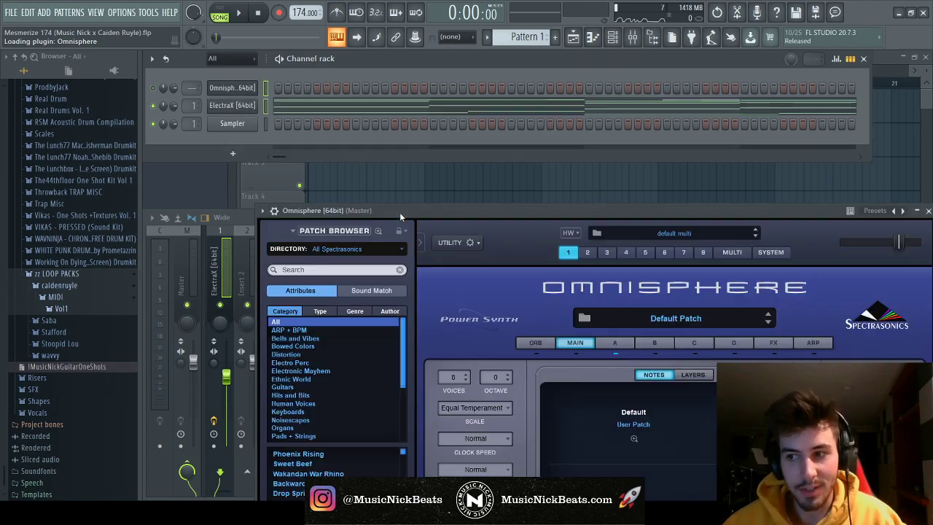
left_click_drag(399, 212, 320, 91)
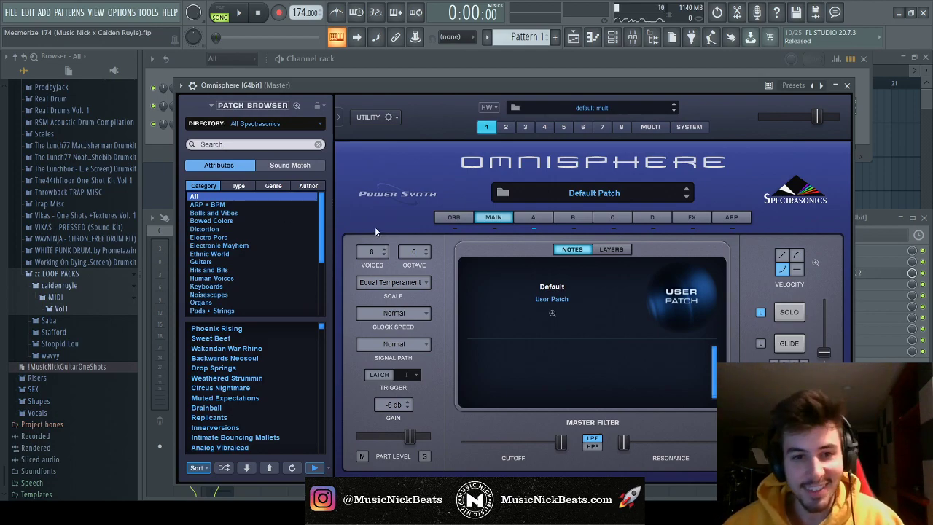
Audition the bell patches UNICORNS, Technique and Nero from Omnisphere's Misc directory and load BELL - Ocean
left_click_drag(321, 361, 322, 380)
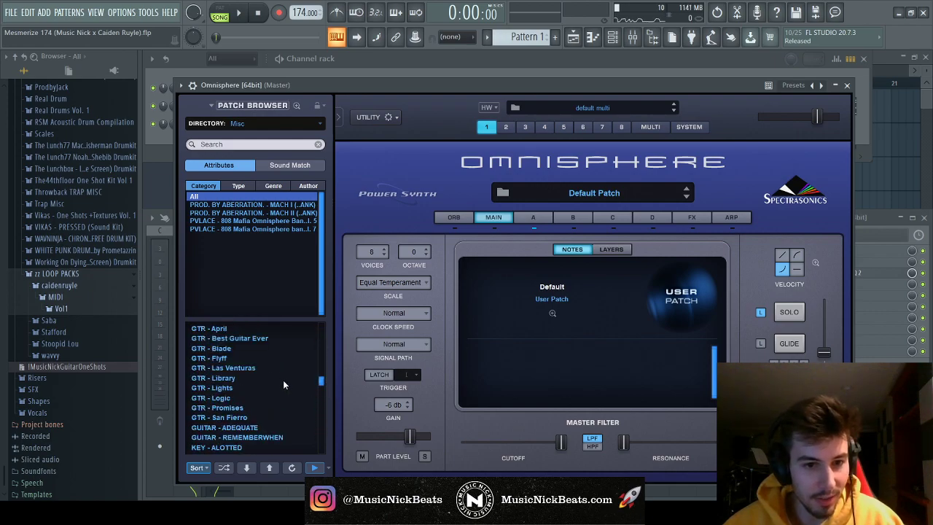
scroll(225, 363, "up", 6)
left_click(252, 350)
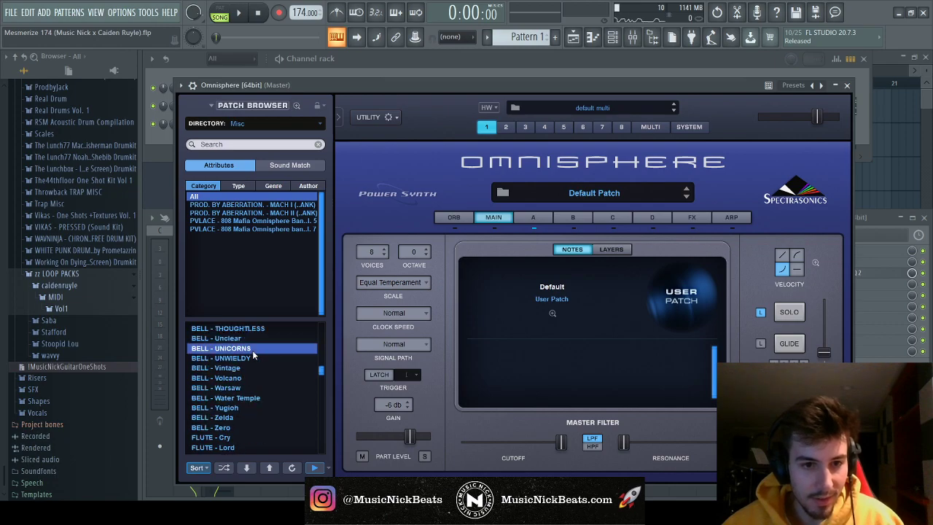
scroll(232, 379, "up", 3)
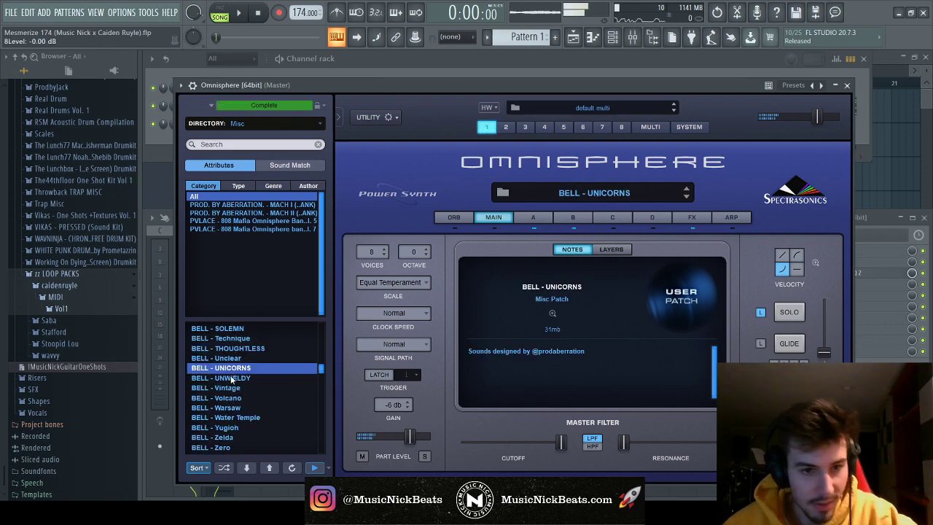
left_click(233, 378)
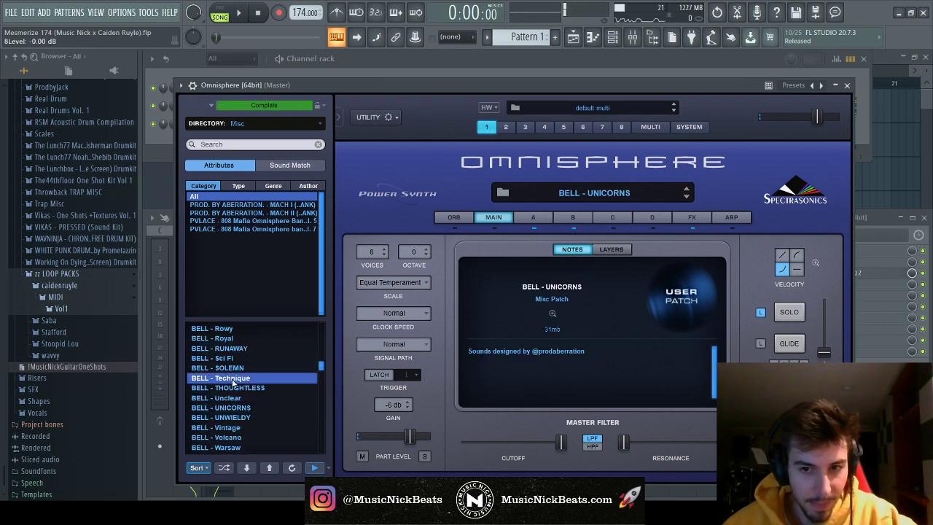
scroll(237, 397, "up", 4)
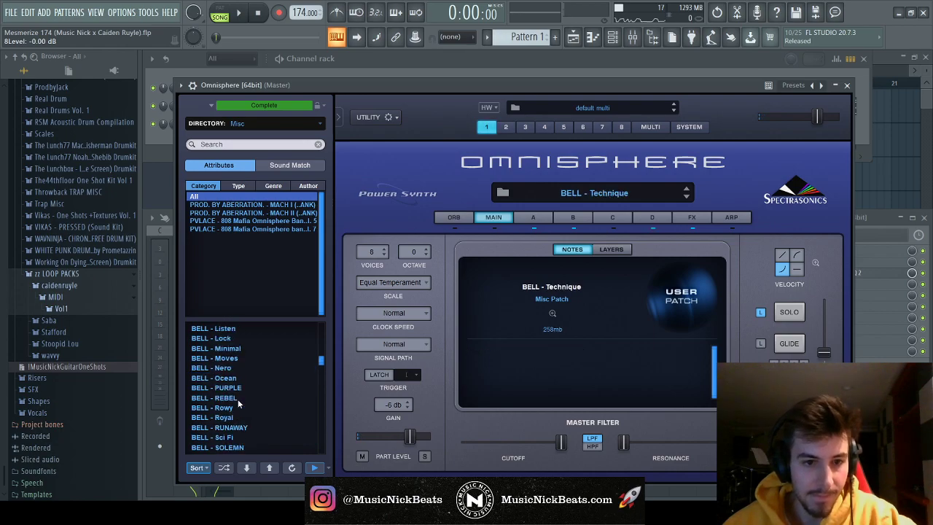
left_click(231, 368)
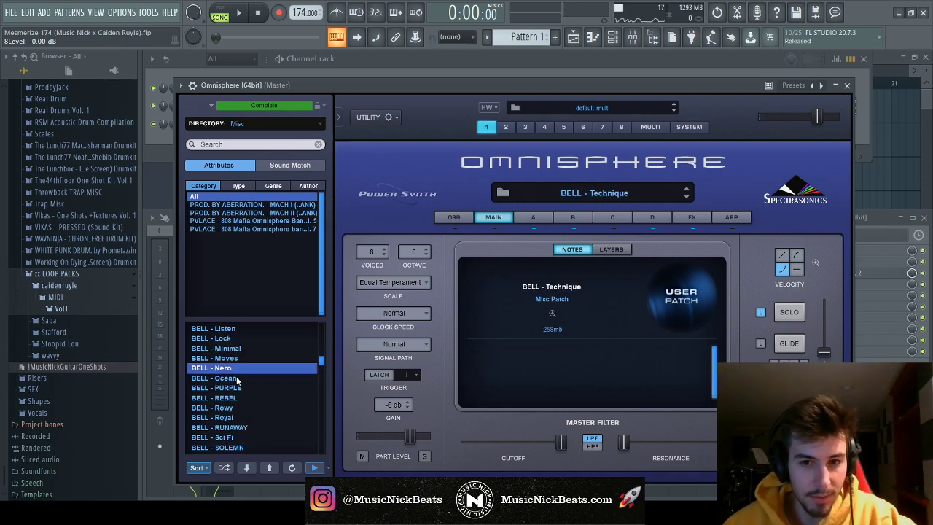
left_click(236, 379)
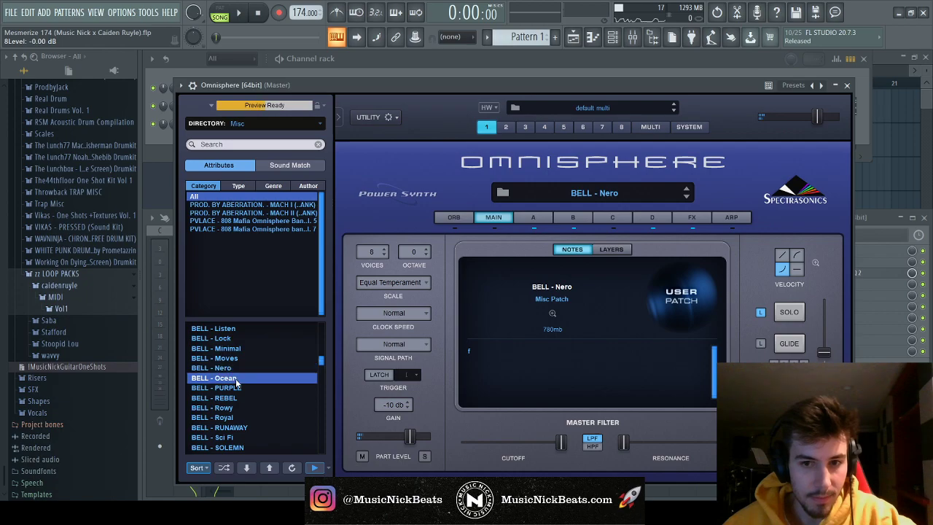
scroll(236, 383, "up", 1)
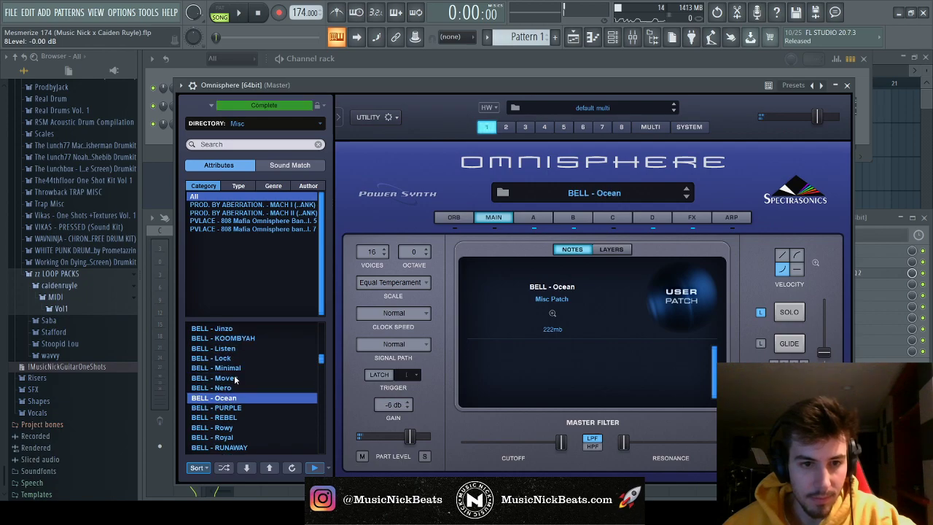
Bring the channel rack to the front and import the Mesmerize MIDI file into the Omnisphere channel
left_click(238, 12)
key("F6")
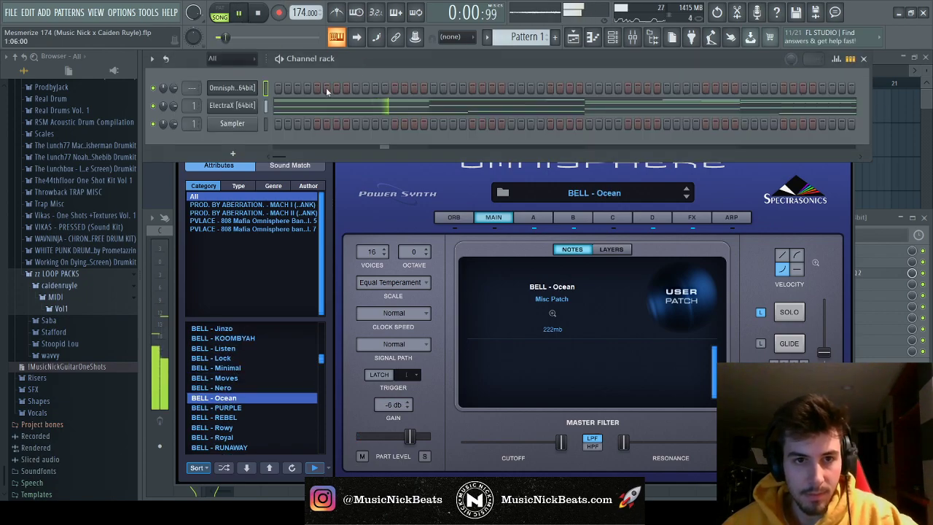
key("F9")
key("F5")
key("F5")
key("F9")
key("space")
left_click(61, 308)
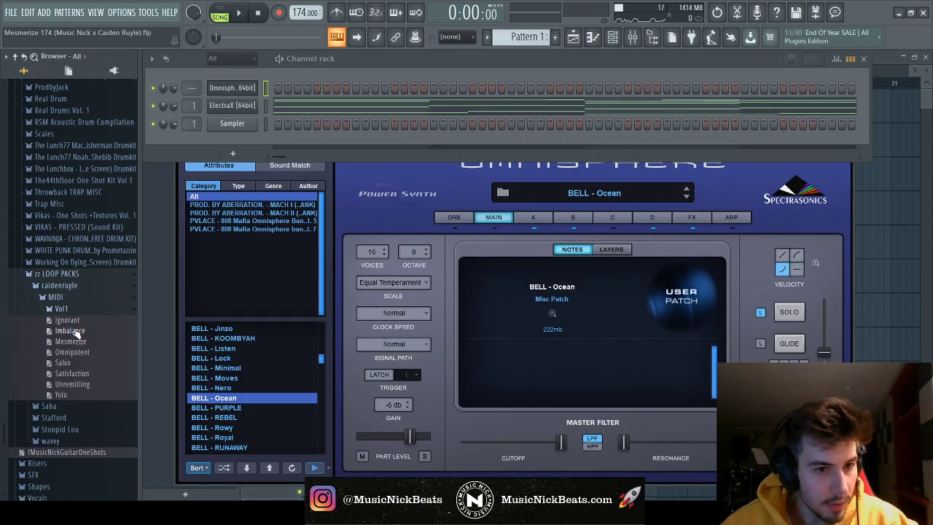
left_click_drag(81, 348, 234, 89)
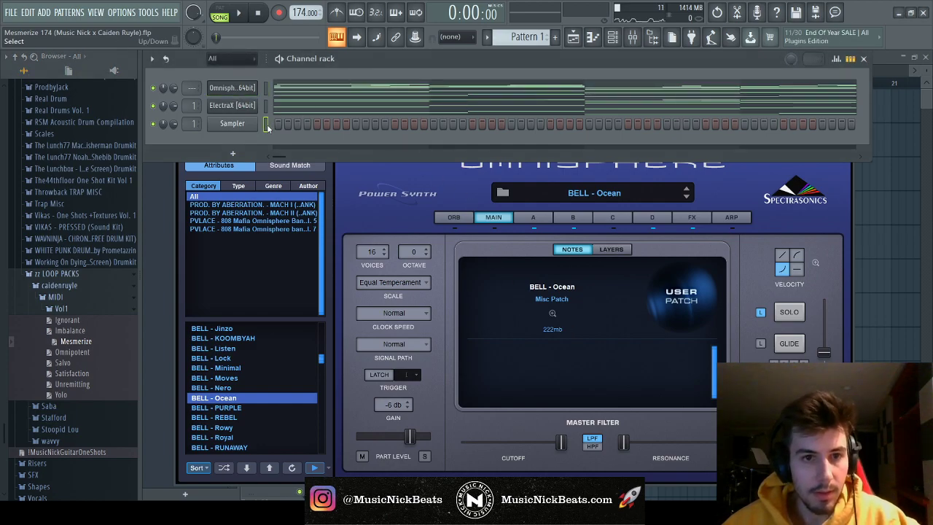
Transpose all the imported Omnisphere notes down one semitone and play them back to check the key
left_click(291, 88)
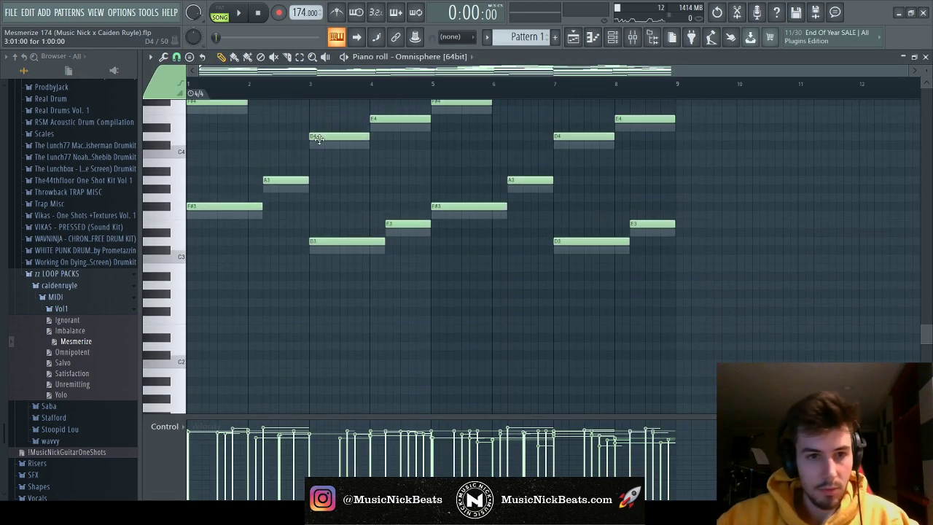
key("Down")
key("space")
scroll(460, 264, "up", 4)
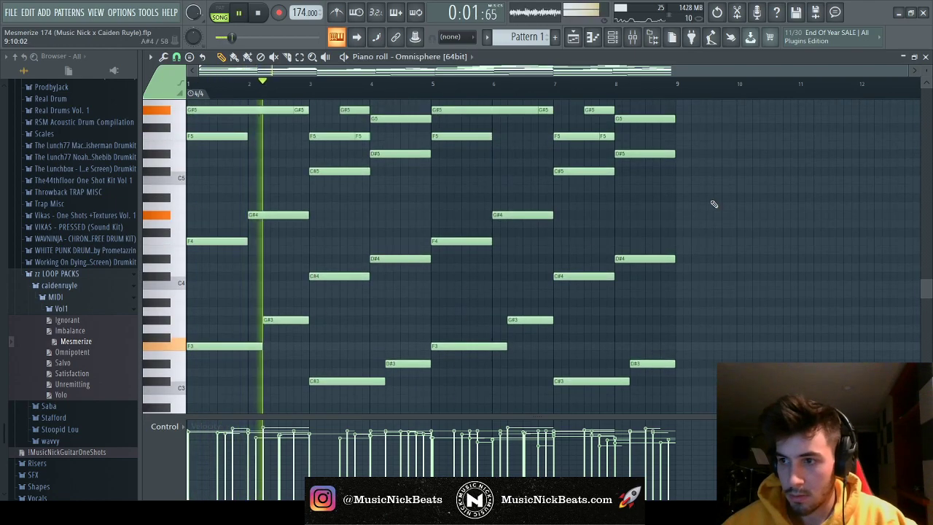
scroll(717, 202, "up", 2)
key("F7")
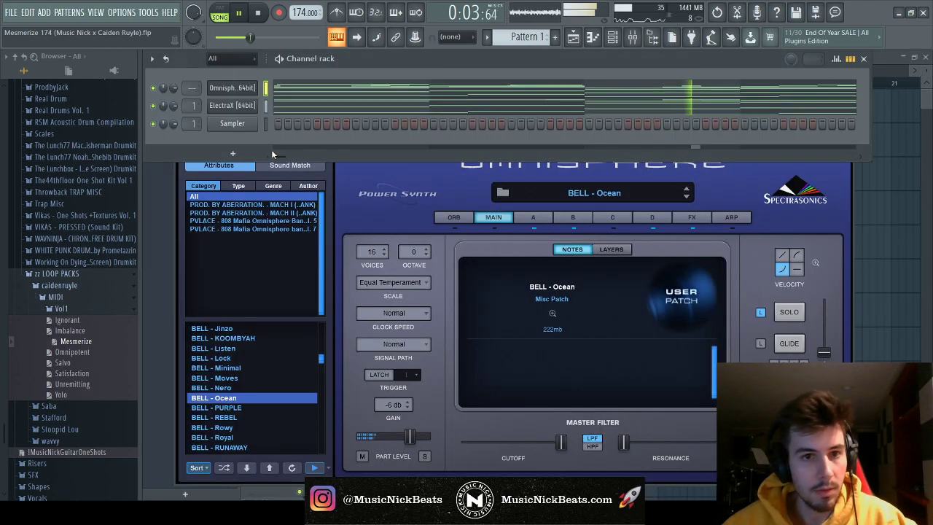
Paste the Omnisphere melody notes into the Sampler channel, then stop playback and close the Omnisphere window
left_click(267, 123)
key("ctrl+v")
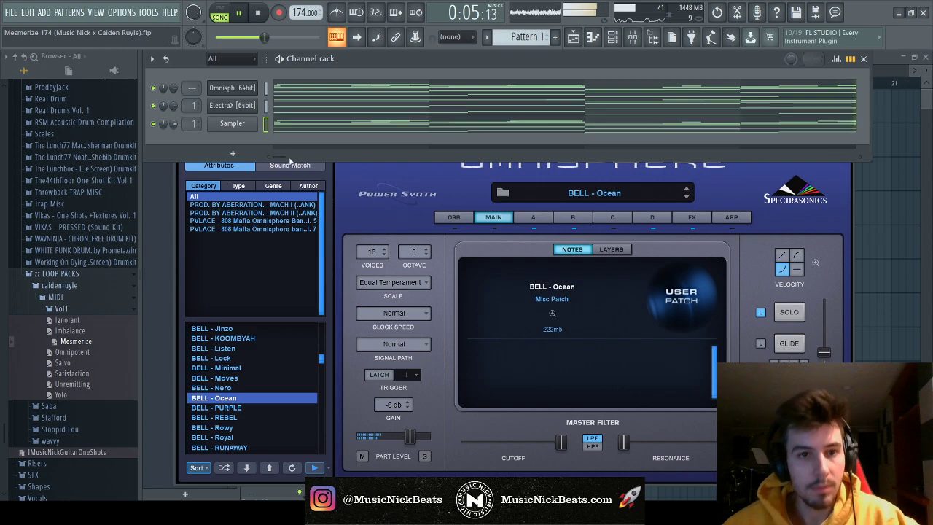
left_click(437, 175)
key("space")
key("Escape")
Route the Omnisphere channel to mixer insert 2, solo that insert and lower its volume slightly
key("F9")
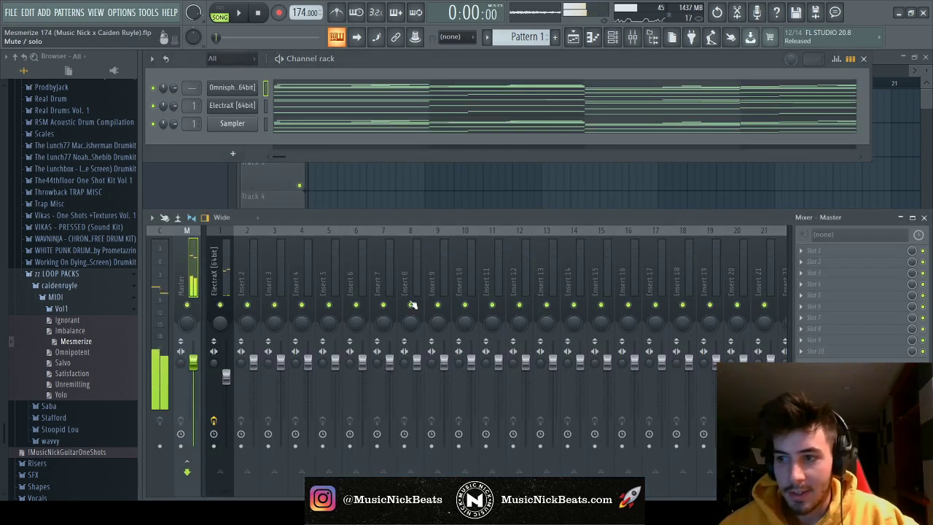
left_click(246, 268)
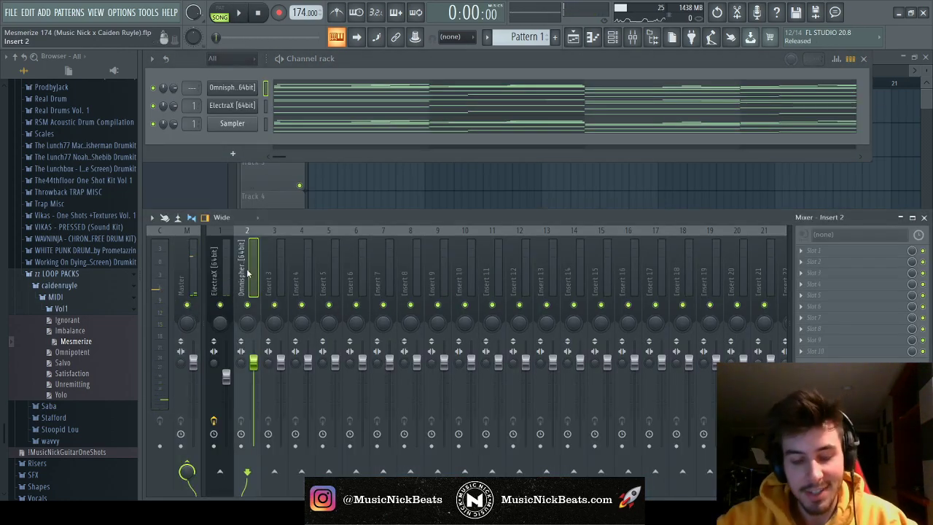
key("ctrl+l")
right_click(247, 304)
left_click_drag(253, 361, 253, 367)
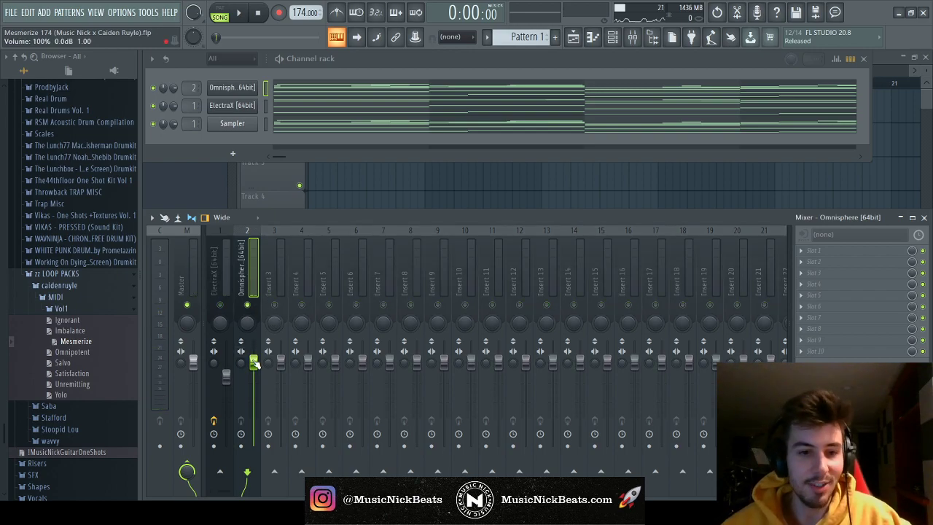
Transpose all the Omnisphere melody notes up one octave and play them back
left_click(326, 95)
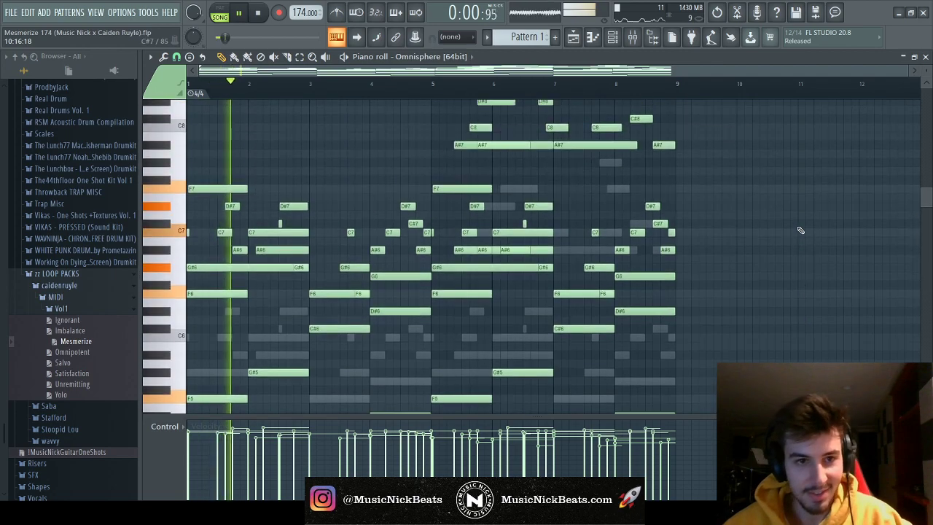
key("F7")
key("F6")
Lower the Omnisphere insert's volume further and load Drip with the APEX preset into its effect slot 1
key("F9")
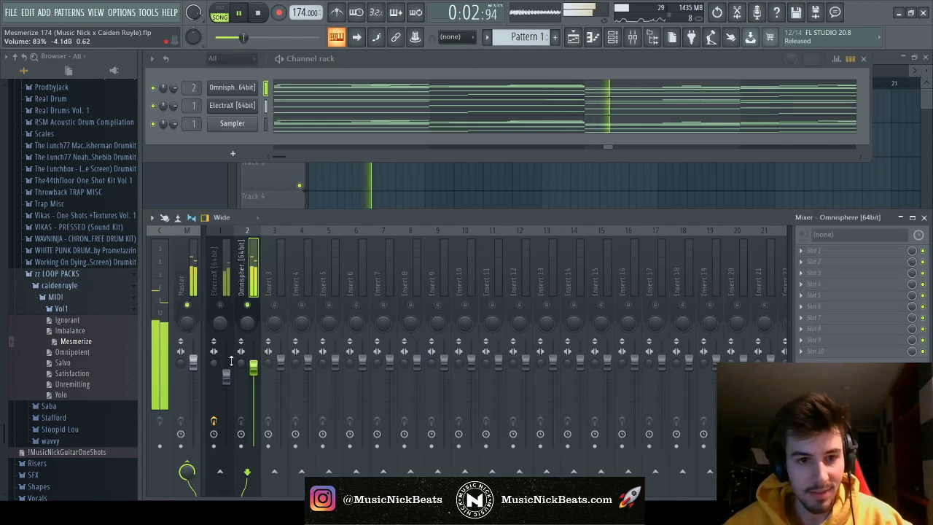
left_click_drag(253, 367, 257, 384)
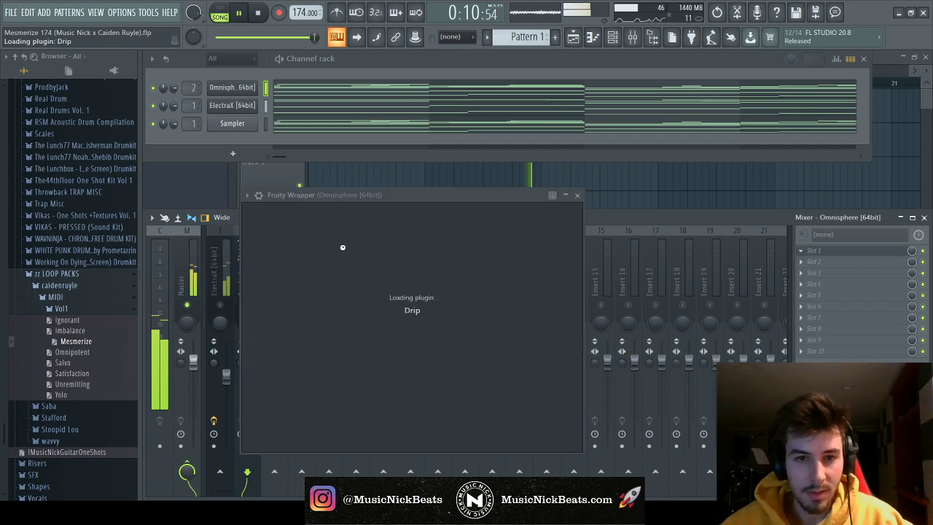
left_click(315, 292)
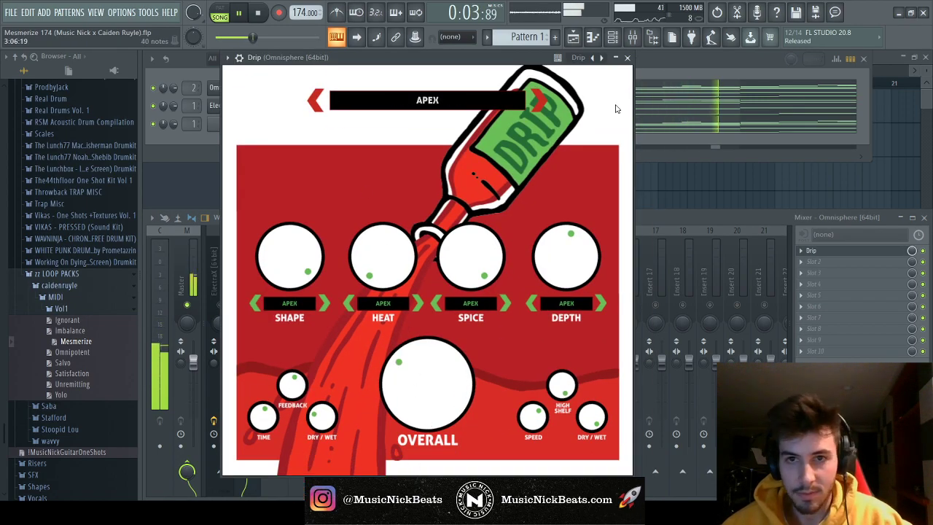
left_click(627, 58)
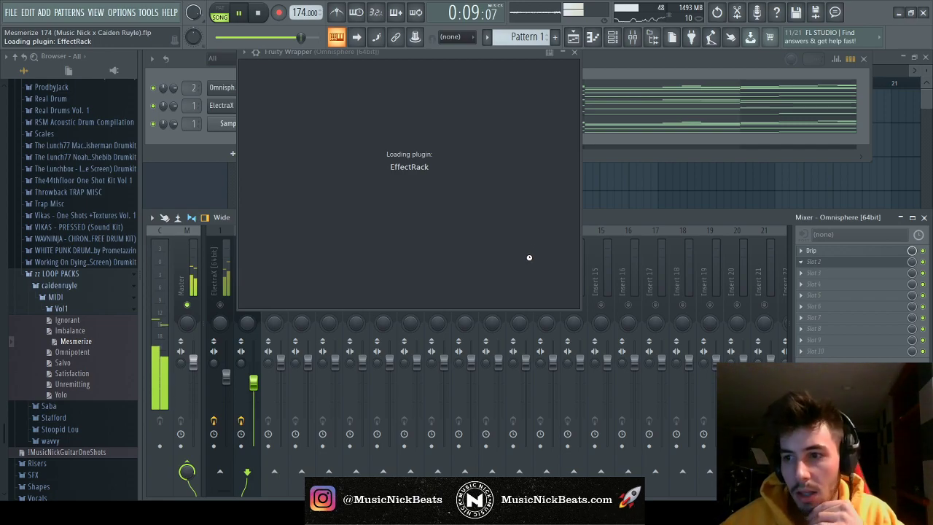
Stop playback, add EchoBoy to the EffectRack in slot 2 and load its Stereo Ambience preset from Reverbs & Spaces
left_click(258, 14)
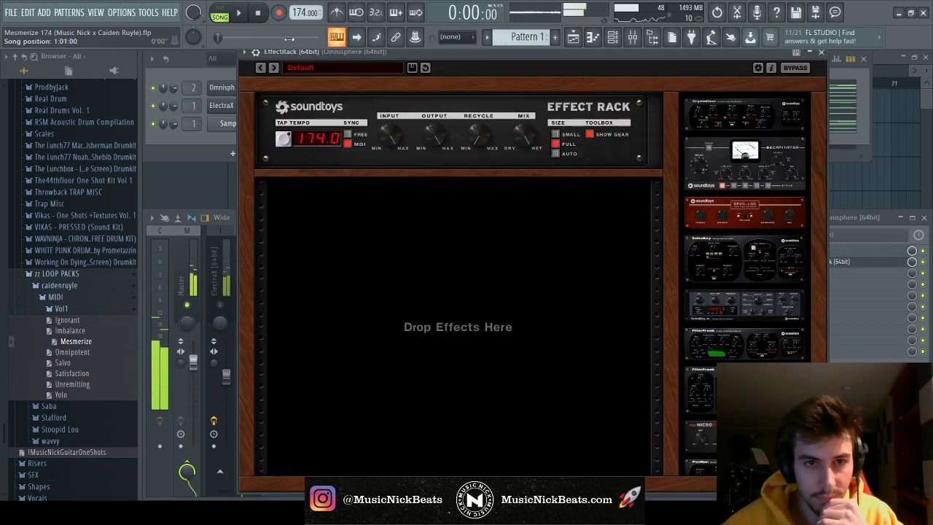
left_click_drag(750, 263, 552, 271)
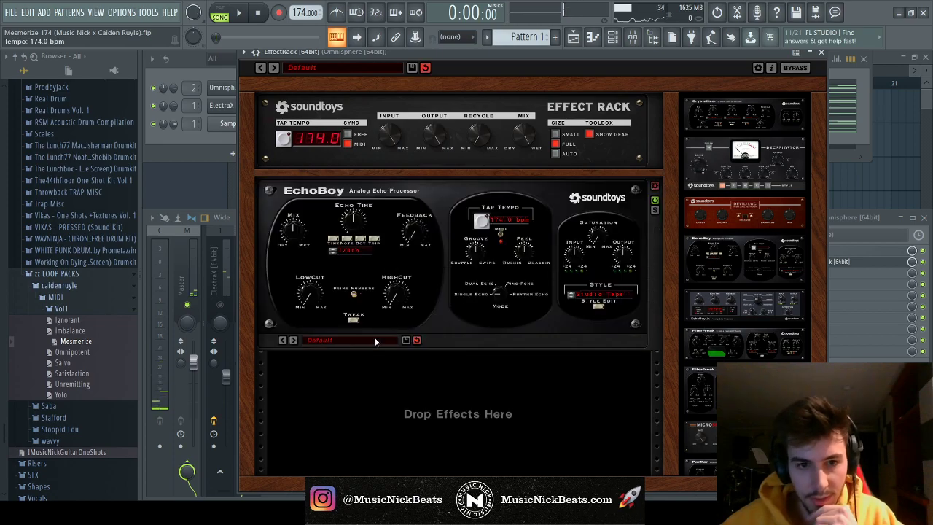
left_click(374, 339)
mouse_move(350, 224)
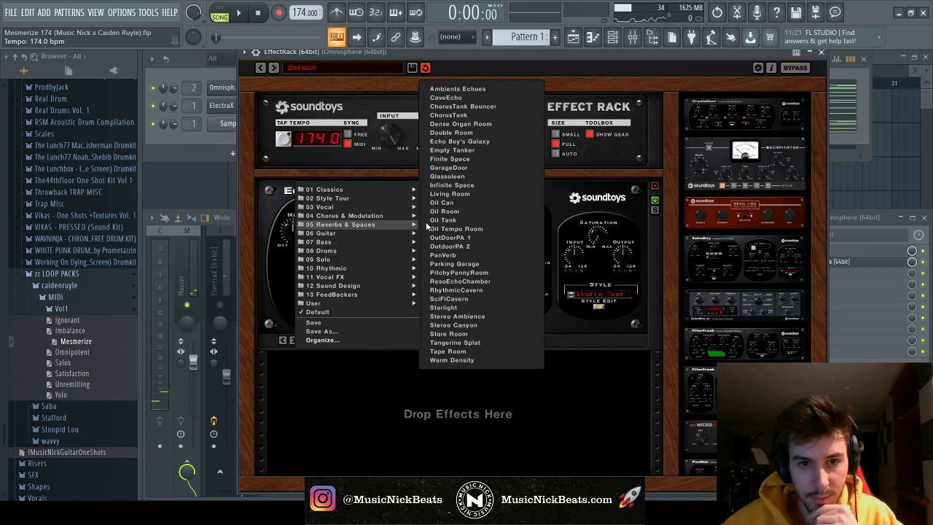
left_click(457, 317)
left_click(820, 56)
Apply the 30Hz + 18kHz cut preset to Fruity parametric EQ 2 in slot 3 and raise its high-pass band to about 148 Hz during playback
key("space")
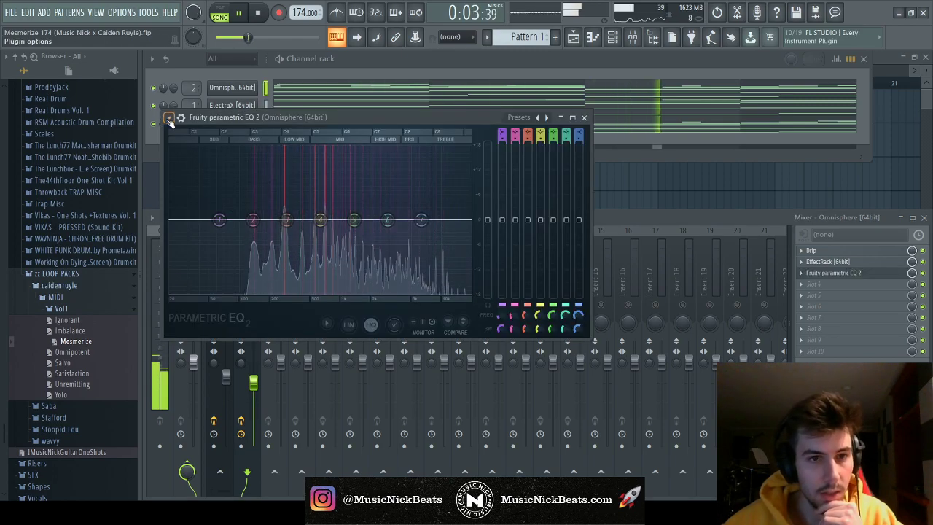
left_click(169, 120)
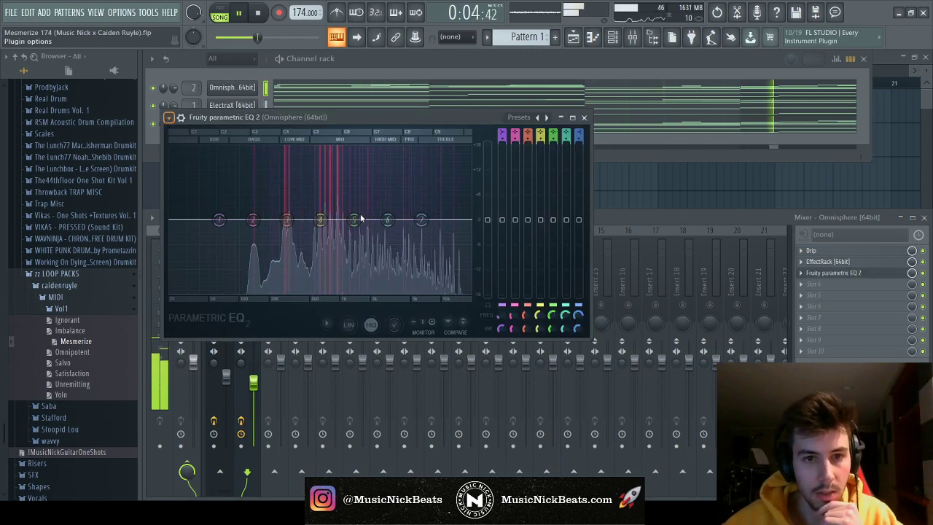
left_click_drag(185, 228, 254, 218)
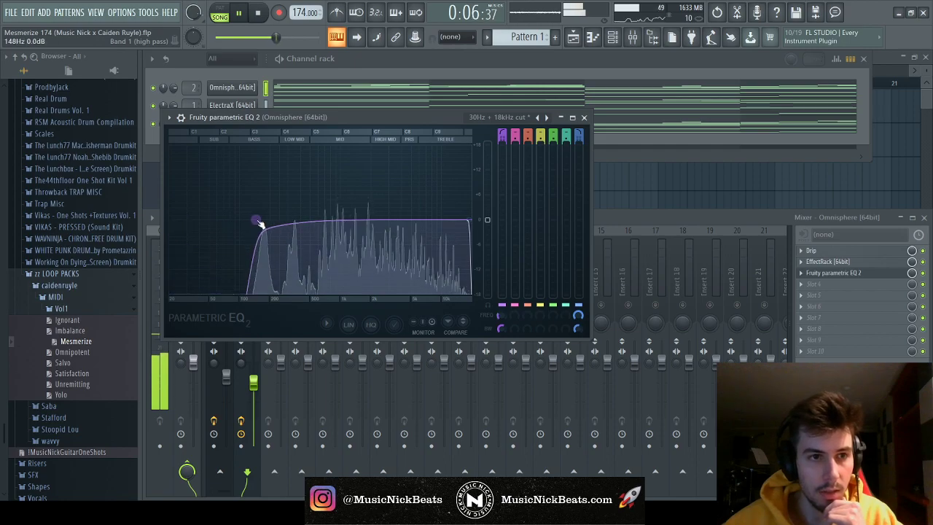
Close the Omnisphere track's EQ and balance the ElectraX and Omnisphere mixer faders against each other during playback
left_click(582, 118)
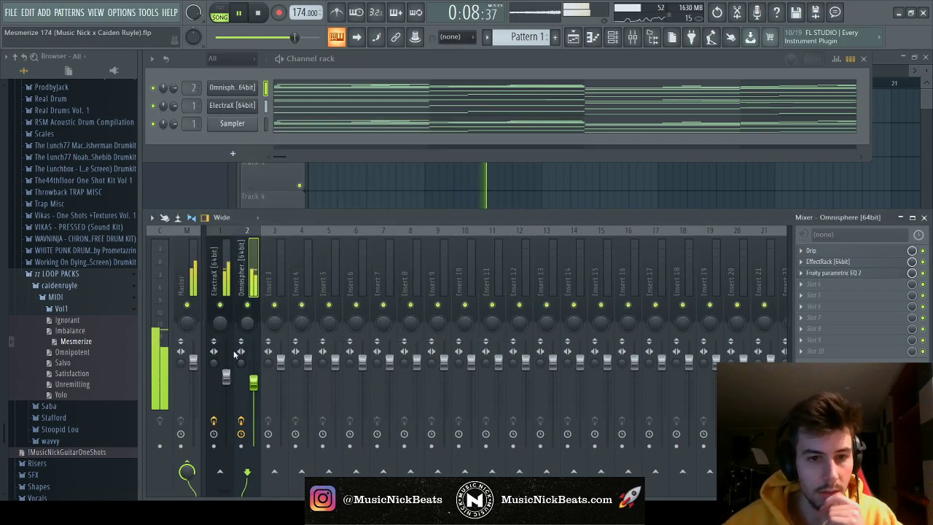
left_click(226, 375)
left_click(248, 378)
left_click(229, 377)
left_click(253, 382)
left_click(227, 376)
left_click(252, 382)
left_click(228, 378)
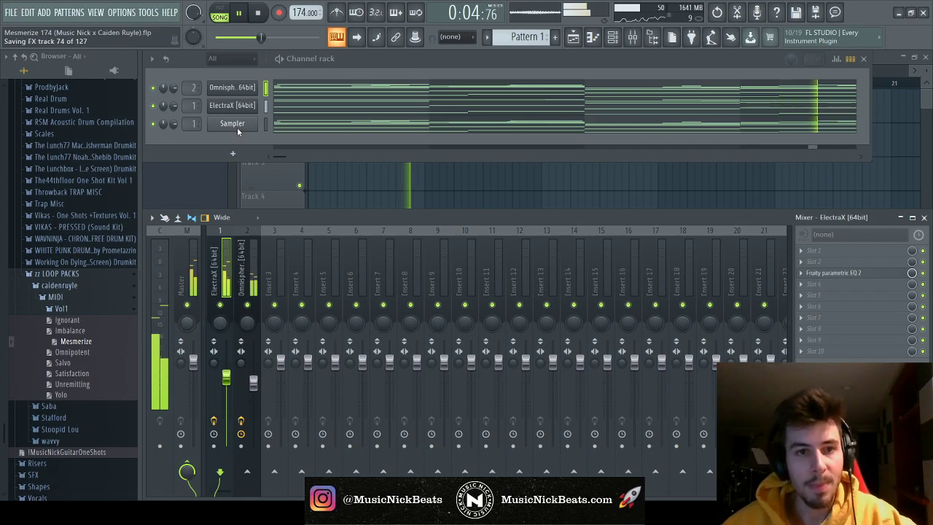
Stop playback and examine the layers and effects of Omnisphere's BELL - Ocean patch, then close the plugin
left_click(234, 88)
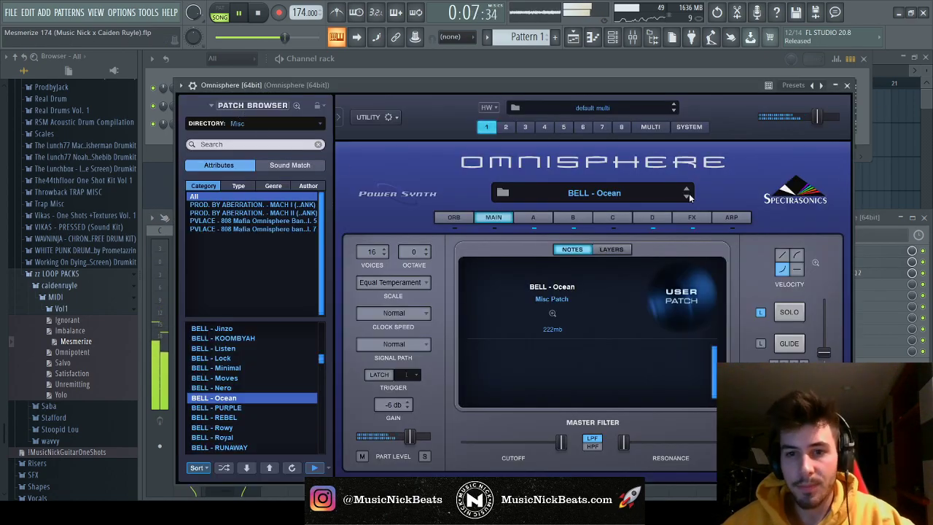
left_click(259, 14)
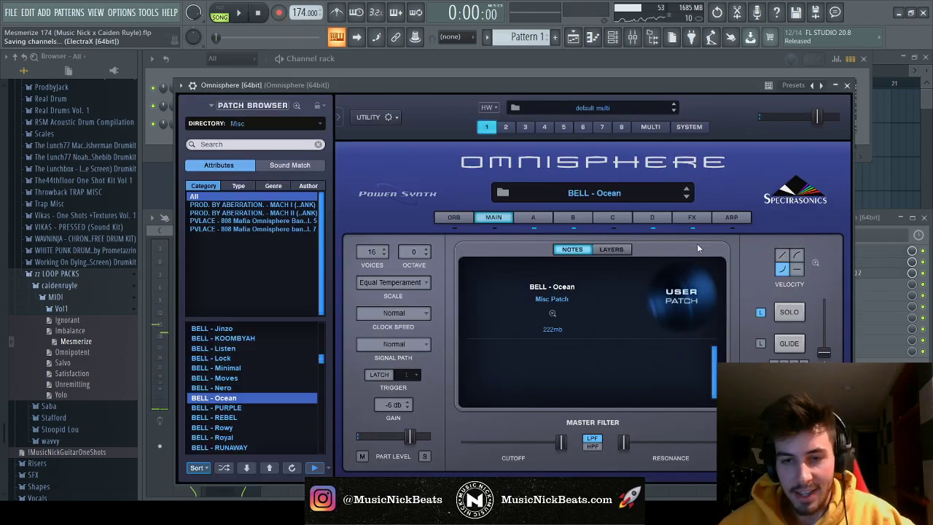
left_click(691, 219)
left_click(619, 251)
left_click(572, 248)
left_click(681, 247)
left_click(613, 217)
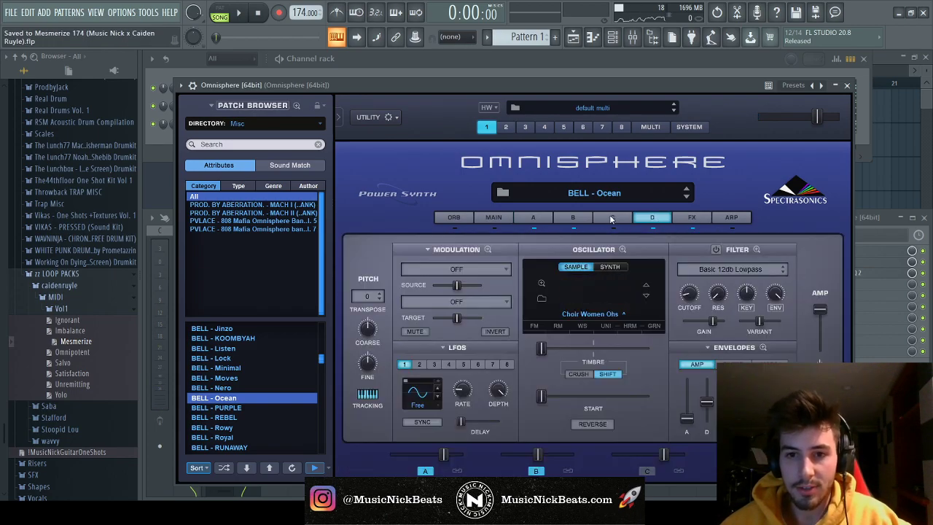
left_click(533, 217)
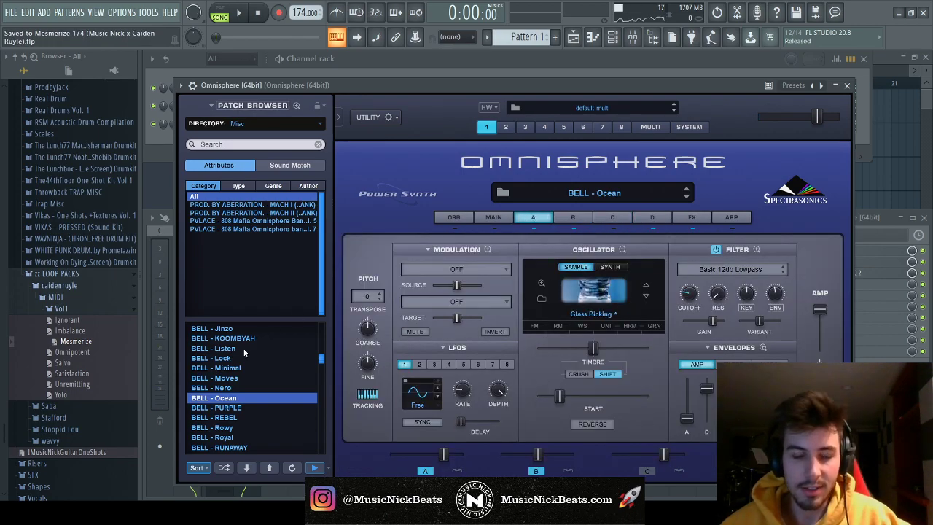
left_click(847, 86)
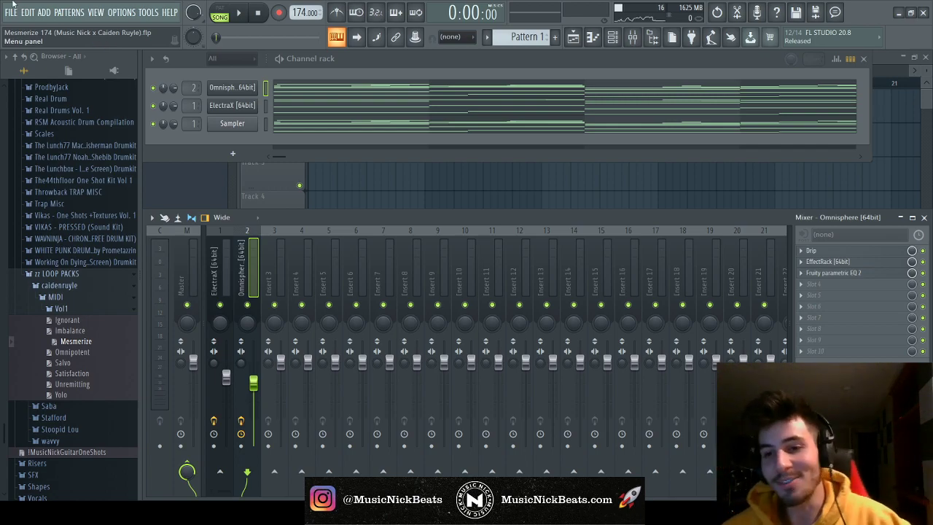
Collapse the Vol1, MIDI and caidenruyle subfolders and the LOOP PACKS folder in the browser
left_click(71, 308)
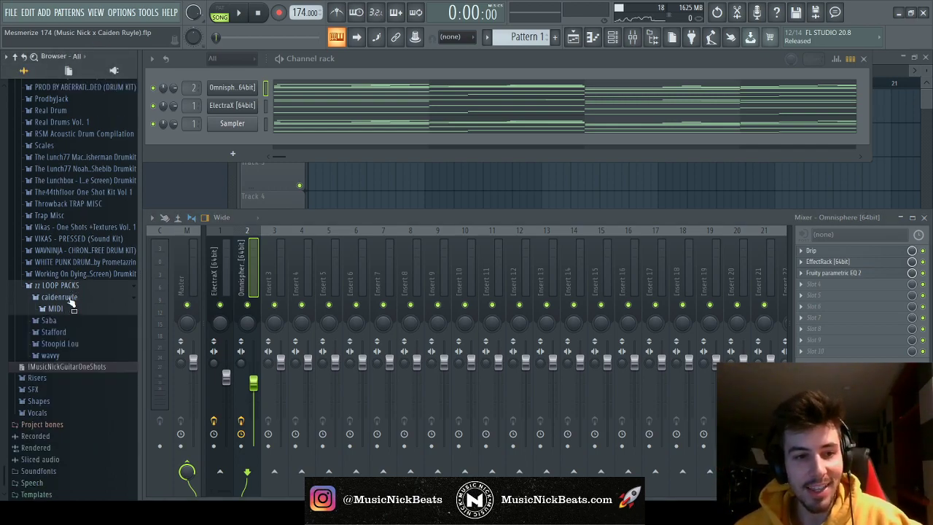
left_click(70, 300)
left_click(70, 299)
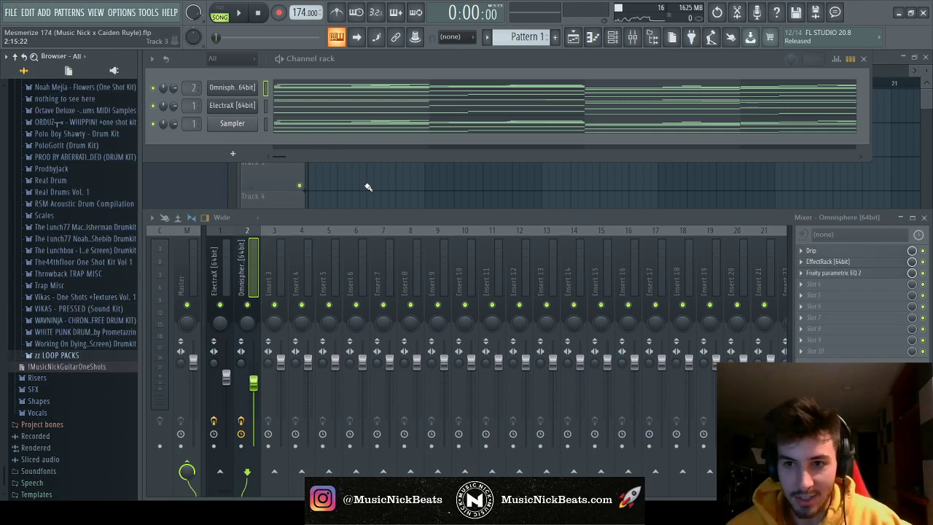
key("F5")
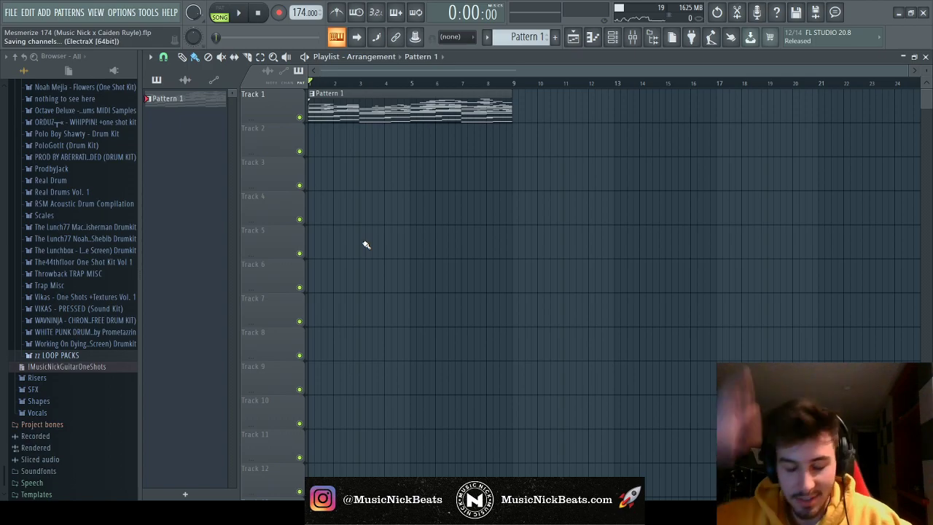
key("F6")
key("F9")
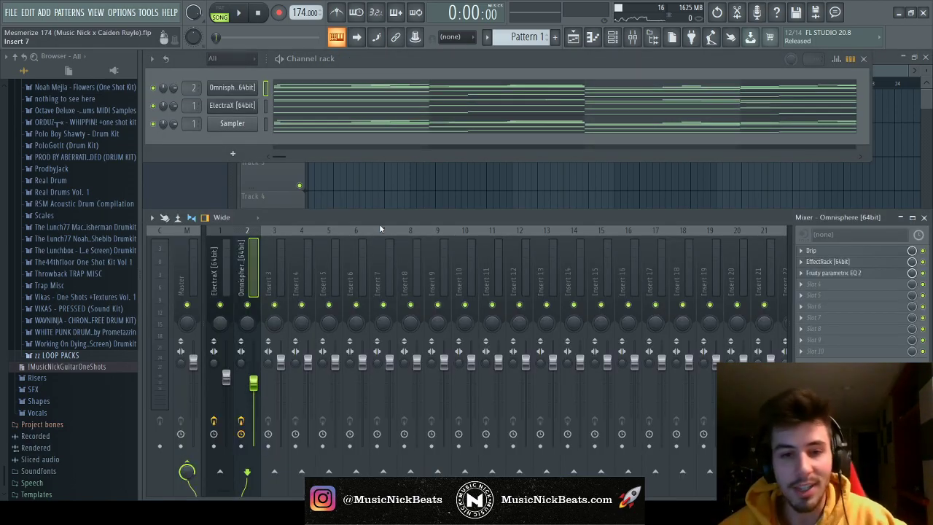
Play the song, raise the ElectraX mixer fader slightly to balance it with Omnisphere, and stop playback
key("space")
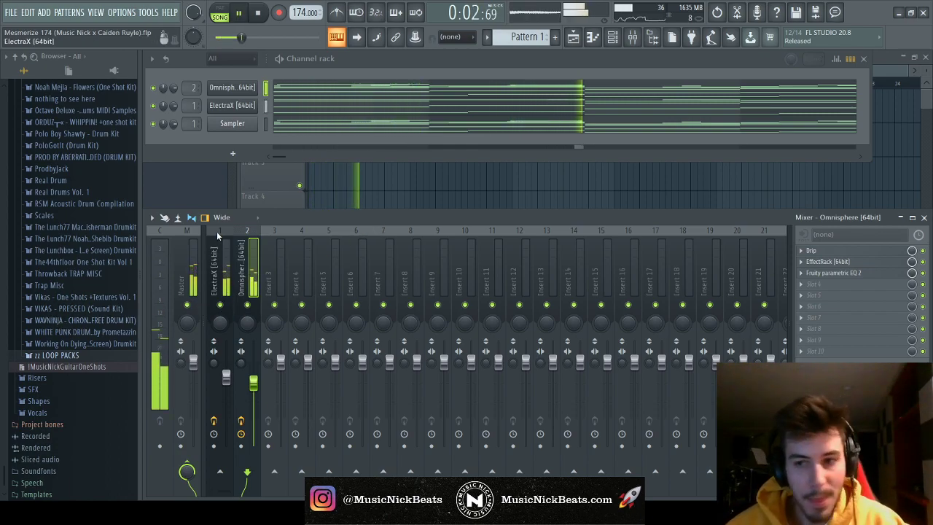
left_click(226, 377)
left_click(252, 381)
left_click(227, 376)
left_click(252, 379)
left_click(226, 377)
left_click(252, 379)
left_click(226, 377)
left_click(252, 380)
left_click(226, 376)
left_click(252, 380)
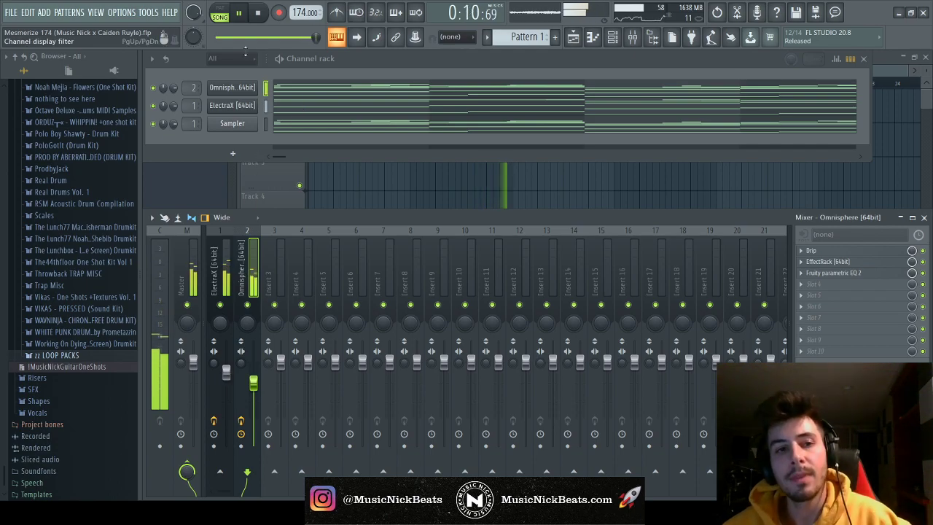
left_click(262, 18)
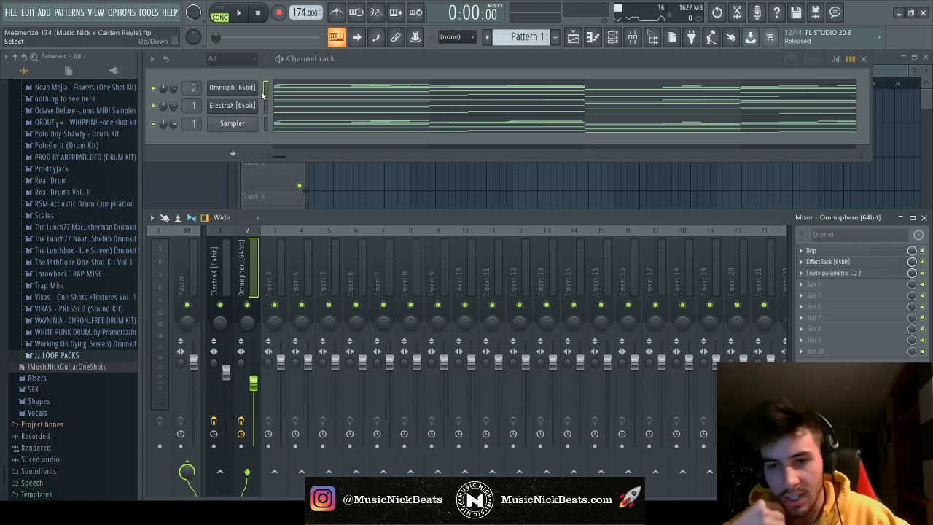
Load HalfTime into the first effect slot of the Master track, audition it during playback and close its window
left_click(196, 274)
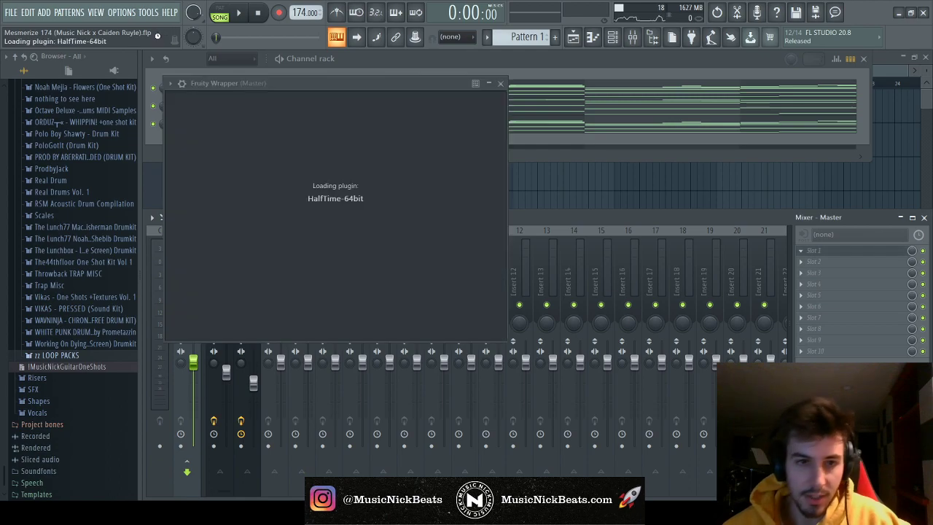
key("space")
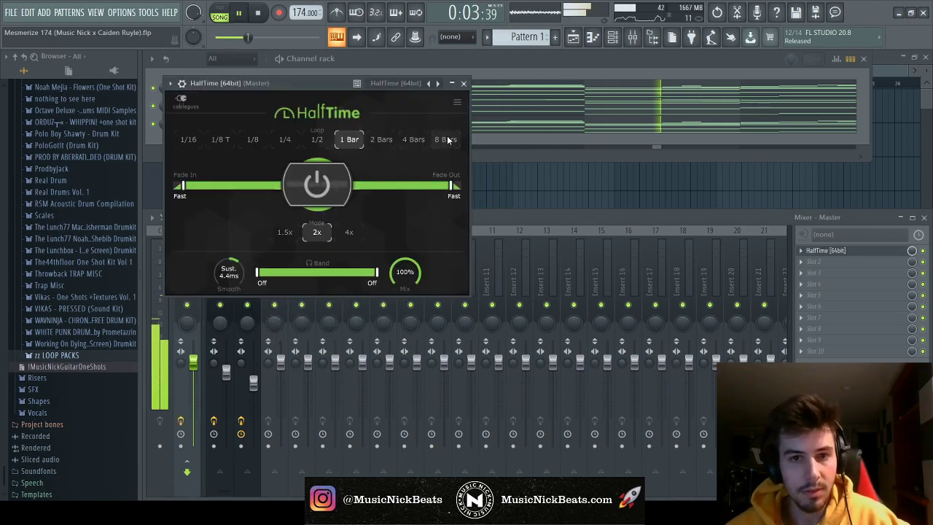
left_click(464, 83)
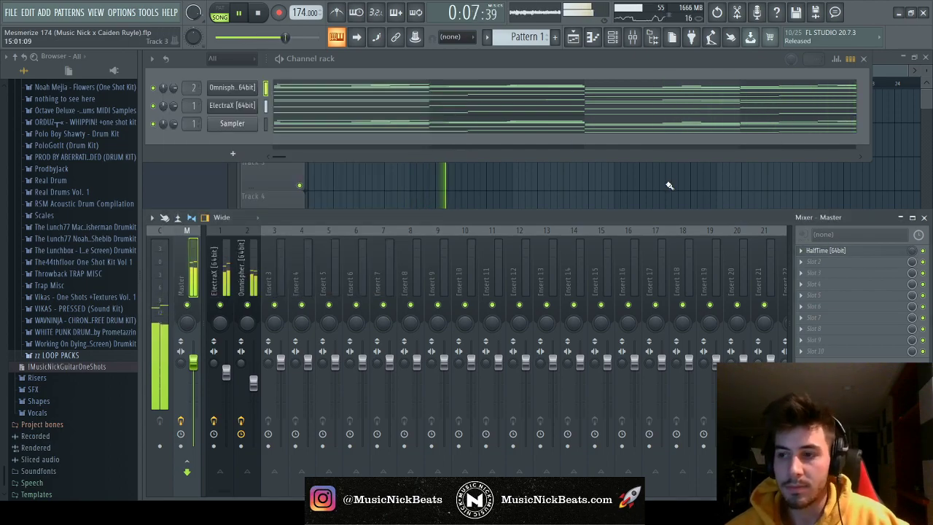
Stop playback, remove the Pattern 1 clip from Track 1 of the playlist and split the pattern by channel
left_click(350, 186)
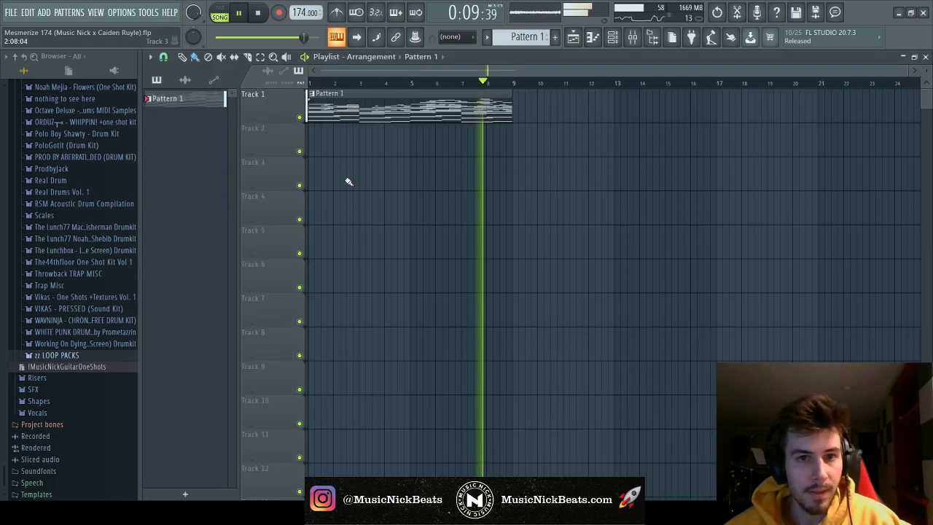
key("space")
right_click(357, 121)
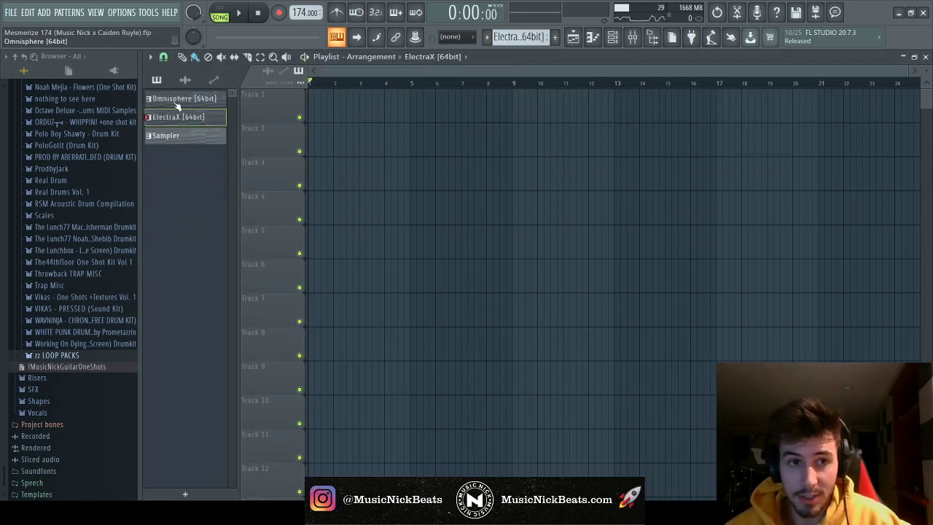
Place the Omnisphere pattern on Track 1 and the ElectraX pattern on Track 2, both starting at bar 17
left_click_drag(267, 107, 268, 108)
left_click_drag(349, 117, 737, 117)
scroll(545, 162, "down", 3)
left_click(321, 138)
right_click(371, 146)
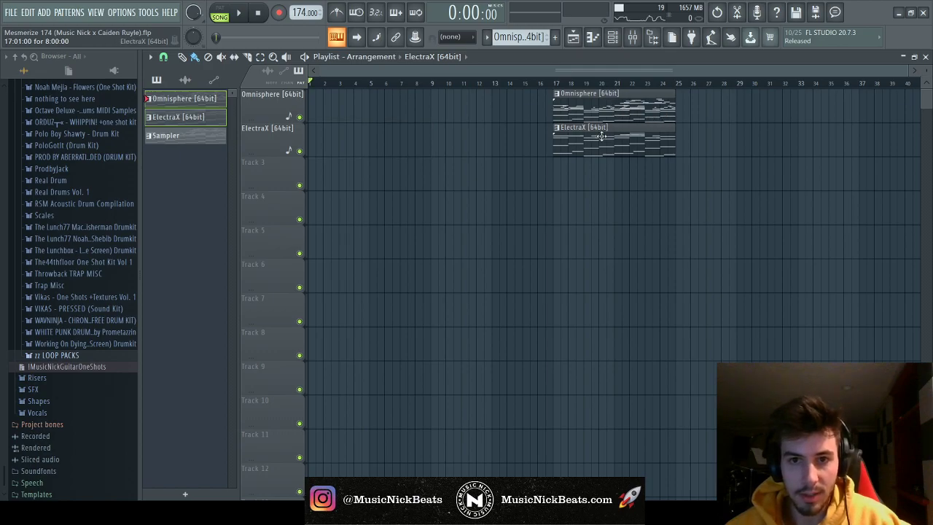
Place an ElectraX clip at bar 1 on the ElectraX track and briefly audition it
left_click(321, 138)
key("space")
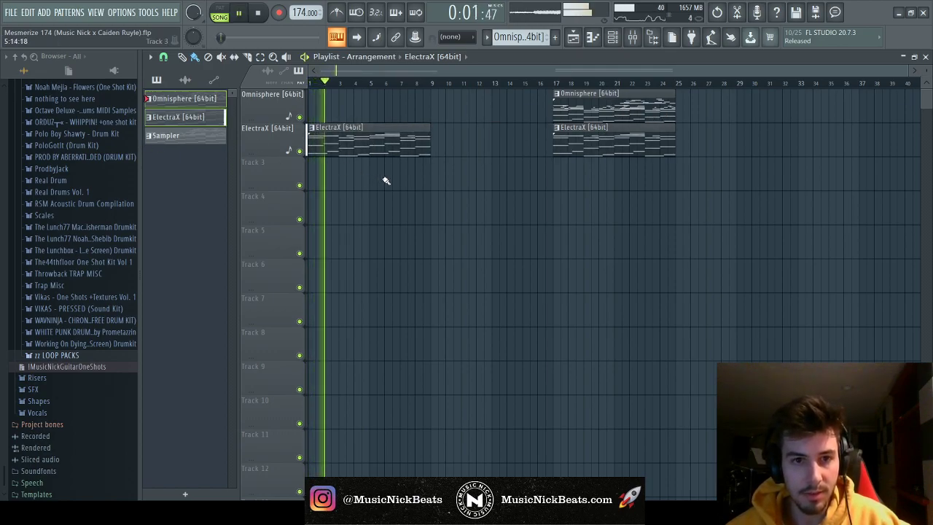
key("space")
left_click_drag(364, 145, 226, 148)
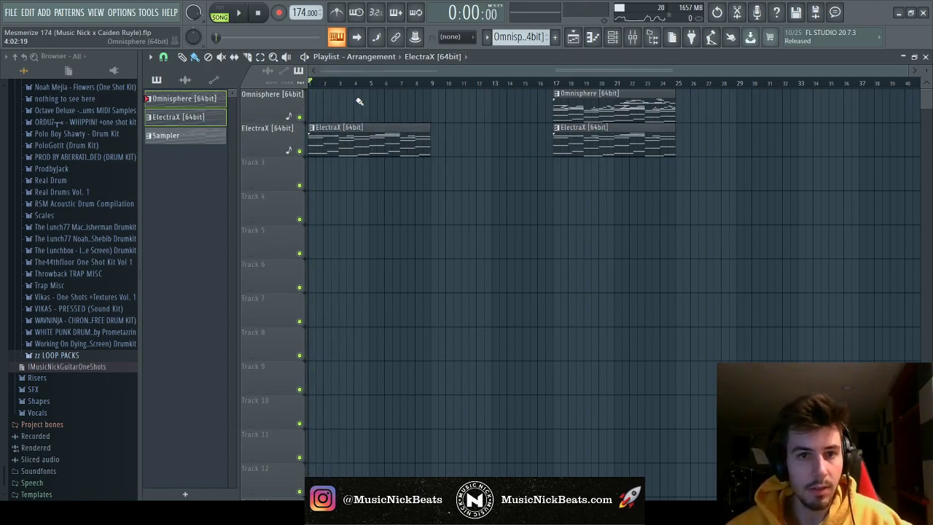
Create an automation clip for HalfTime's mix level over bars 1 to 9 and move it to Track 4
left_click_drag(314, 91, 433, 83)
key("F6")
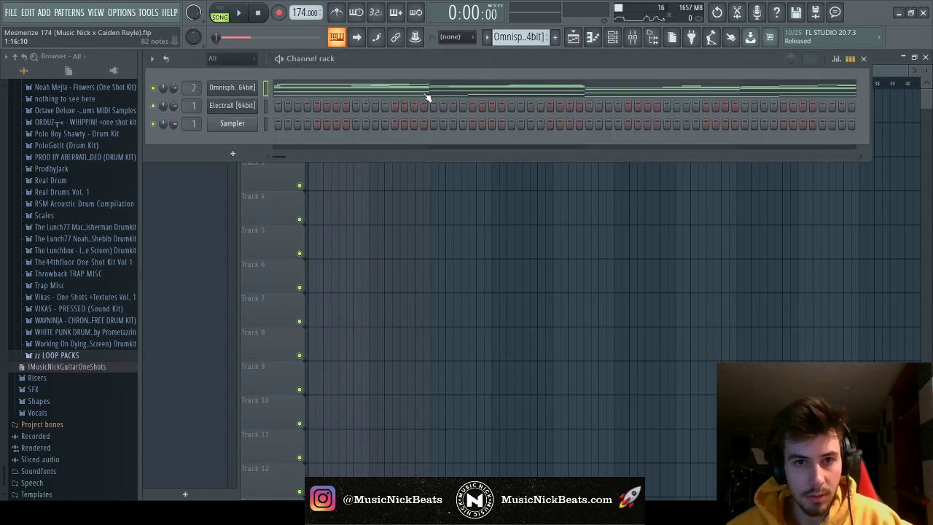
key("F9")
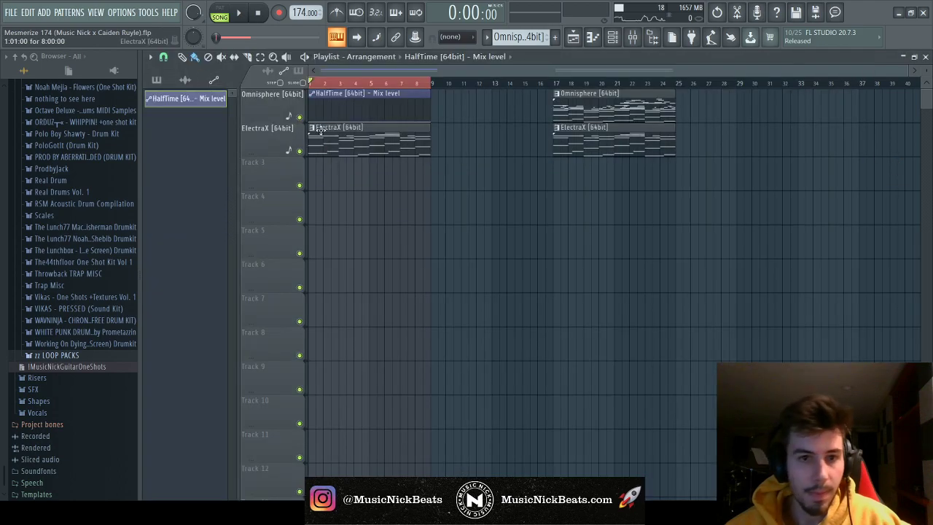
left_click_drag(346, 95, 345, 197)
mouse_move(430, 198)
left_mouse_down()
mouse_move(433, 223)
mouse_move(427, 202)
left_mouse_up()
Shape the HalfTime mix automation with a lowered start point and a curved fall to zero at bar 9, auditioning it
key("space")
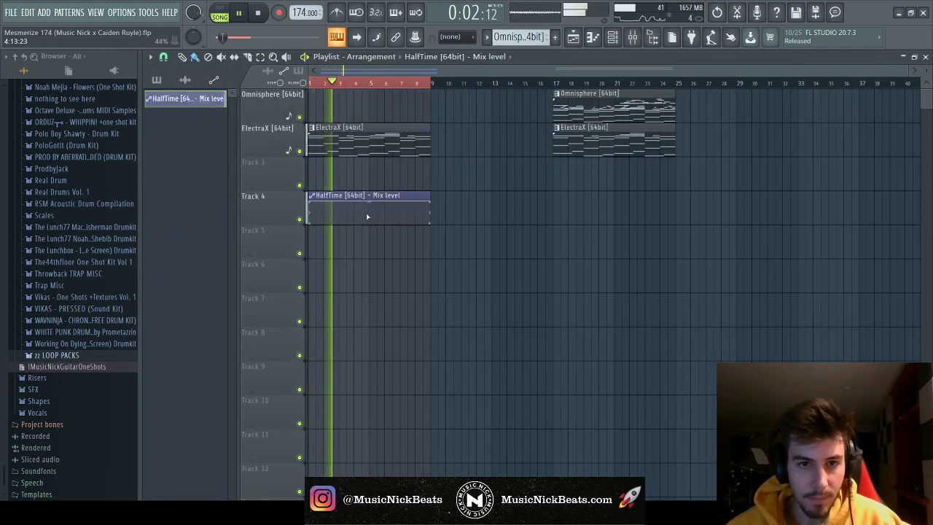
key("space")
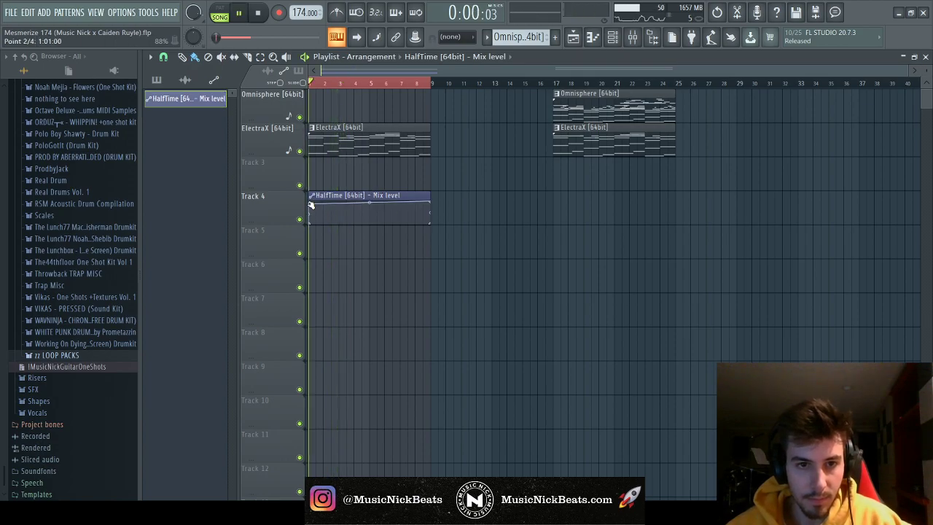
left_click_drag(311, 204, 313, 212)
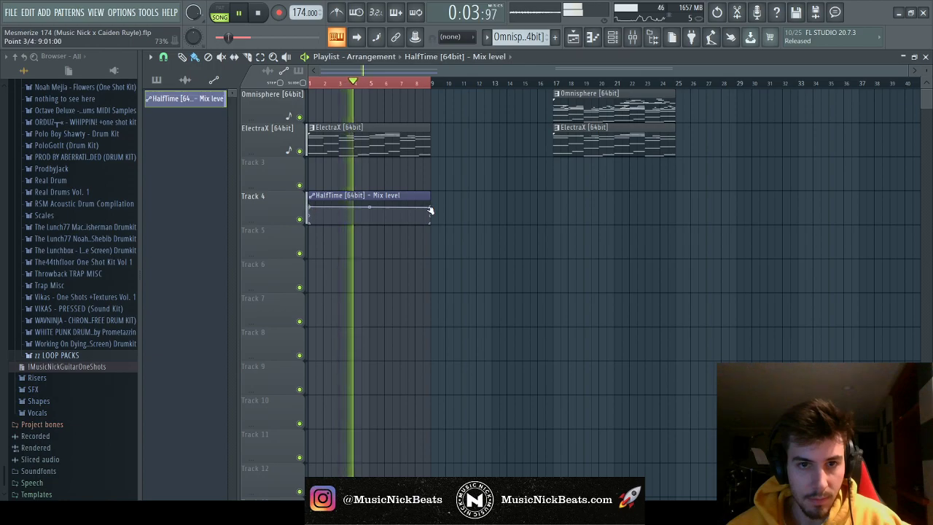
left_click_drag(430, 210, 430, 223)
left_click_drag(370, 213, 368, 210)
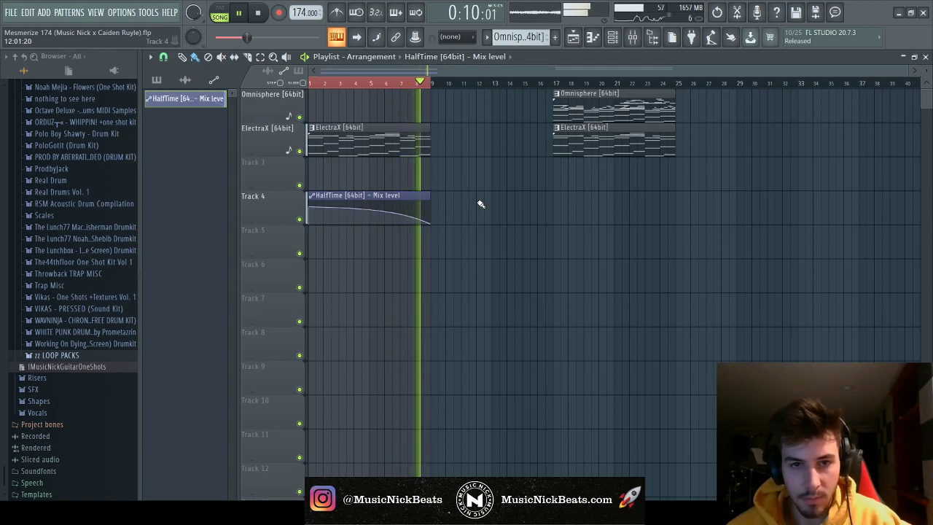
key("space")
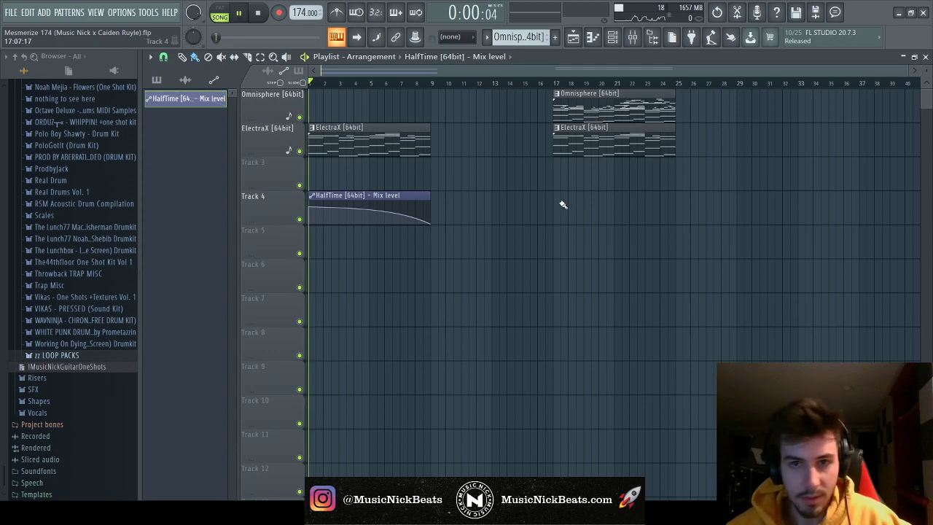
Move the Omnisphere and ElectraX clips from bar 17 to bar 9 and listen to the arrangement
left_click_drag(664, 187, 486, 110)
left_click(464, 180)
scroll(462, 181, "up", 1)
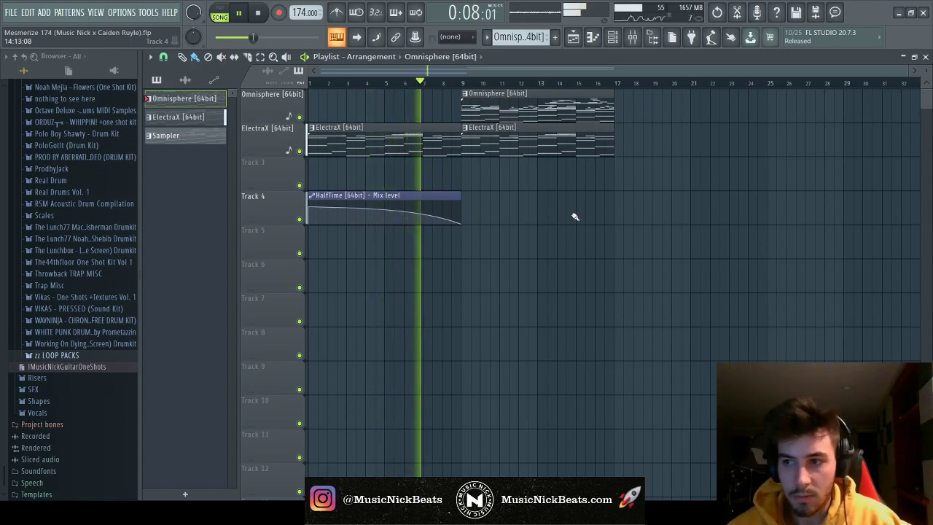
Add Fruity parametric EQ 2 to the Master track with the 30Hz + 18kHz cut preset and its high-pass band at about 151 Hz
key("F6")
key("F9")
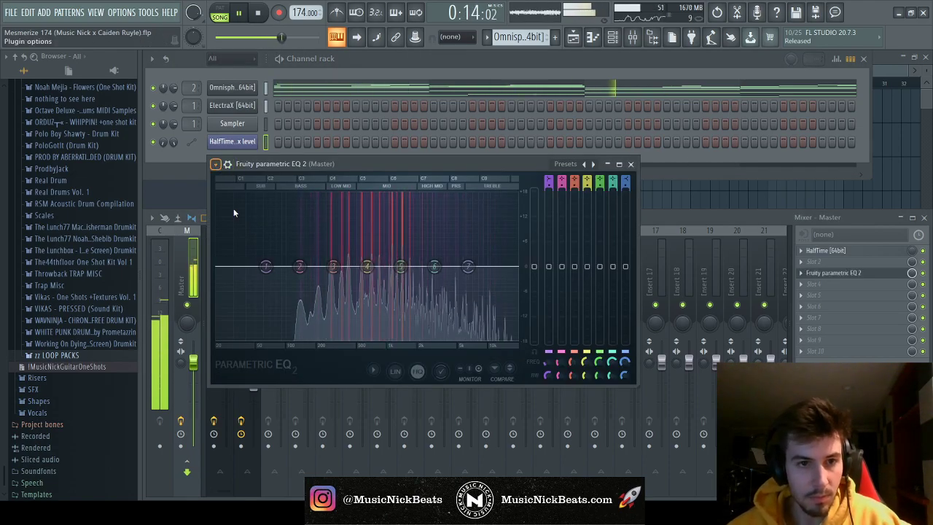
left_click_drag(248, 267, 298, 291)
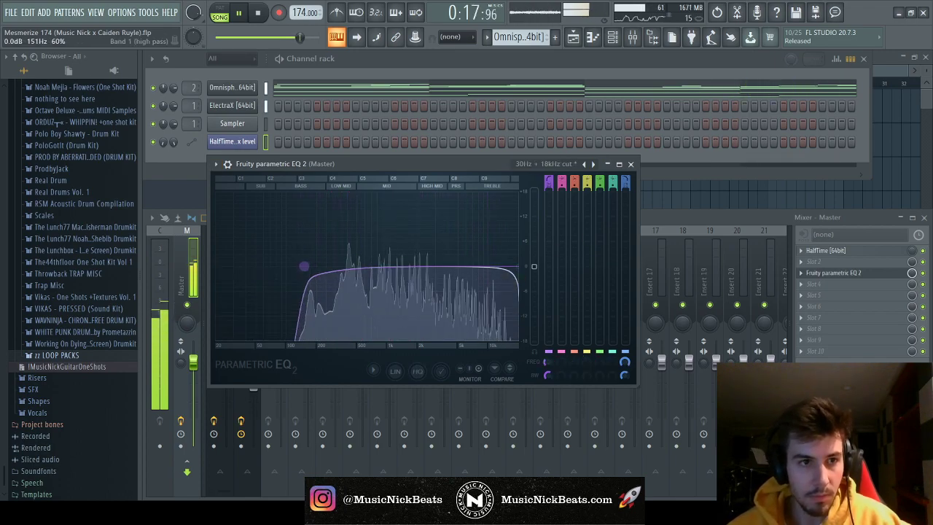
left_click(630, 164)
left_click(253, 381)
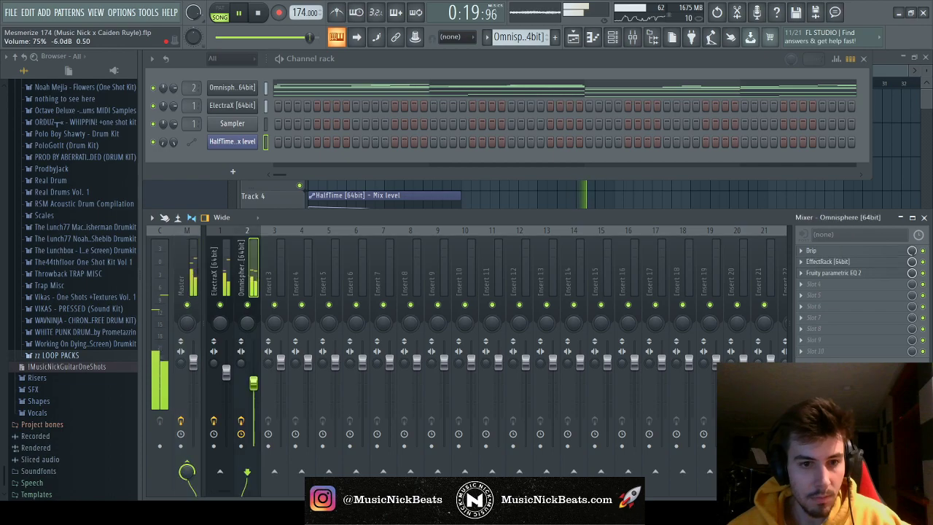
Stop playback and duplicate the Omnisphere and ElectraX clips of bars 9 to 17 to bar 17
key("F5")
key("space")
left_click_drag(461, 83, 616, 84)
key("ctrl+b")
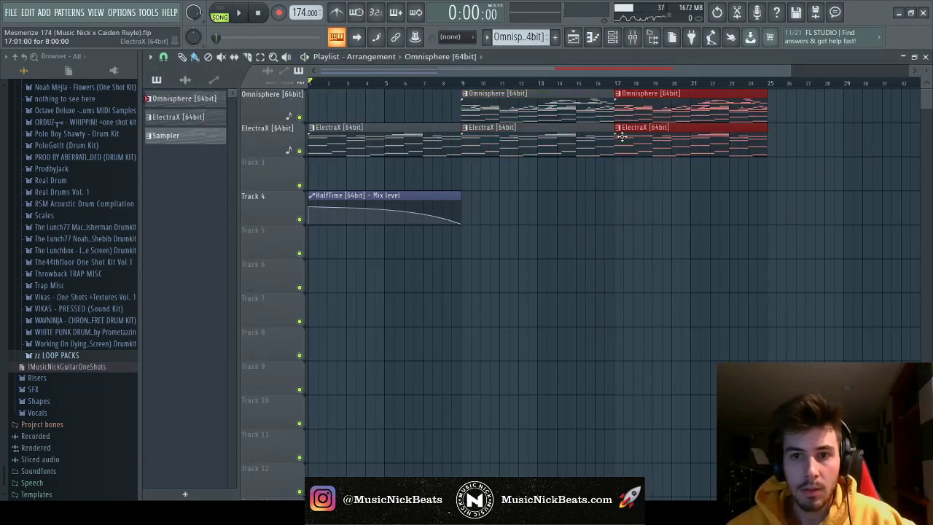
Copy the HalfTime mix level automation clip to bar 17 on Track 4 and play the arrangement
scroll(466, 168, "down", 2)
left_click_drag(364, 194, 609, 191)
key("space")
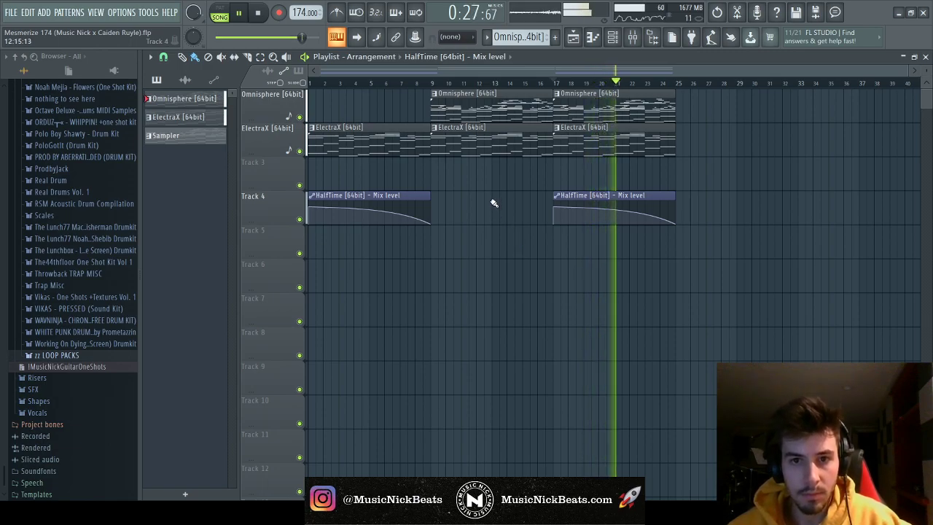
Reposition the later Omnisphere and ElectraX clips and move the second HalfTime mix level clip, so all three begin at bar 9
left_click(459, 108, "ctrl")
left_click_drag(459, 107, 703, 108)
left_click_drag(807, 244, 543, 89)
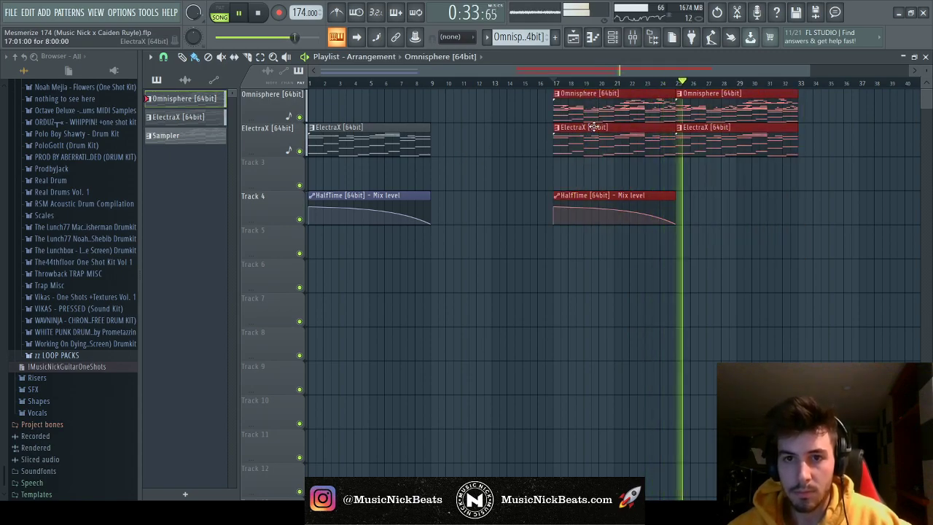
left_click_drag(589, 142, 539, 99)
key("space")
Duplicate the Omnisphere and ElectraX clips to bar 25 and place the song position there
left_click(636, 205)
left_click_drag(458, 104, 703, 103)
left_click(676, 82)
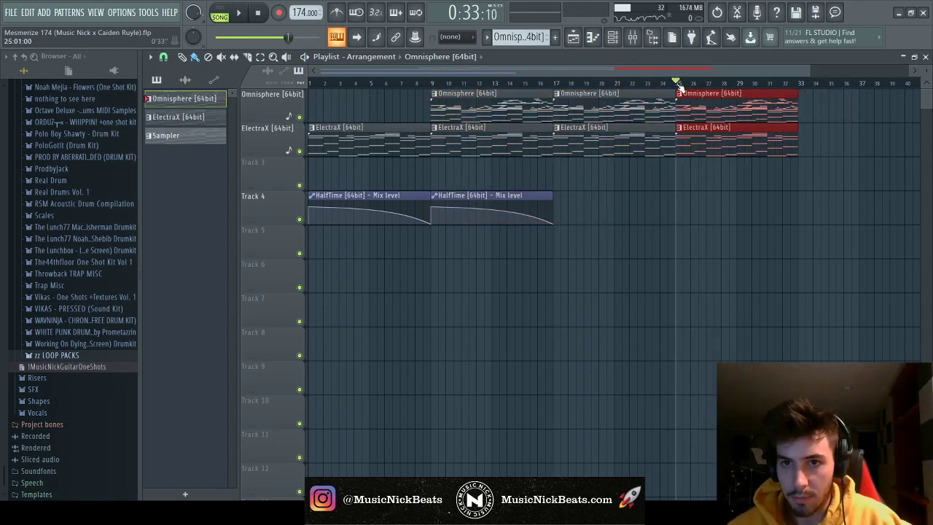
Create a second automation clip for the Master track's HalfTime mix level on Track 3 from bar 25 to 33 and play it
key("F6")
key("F9")
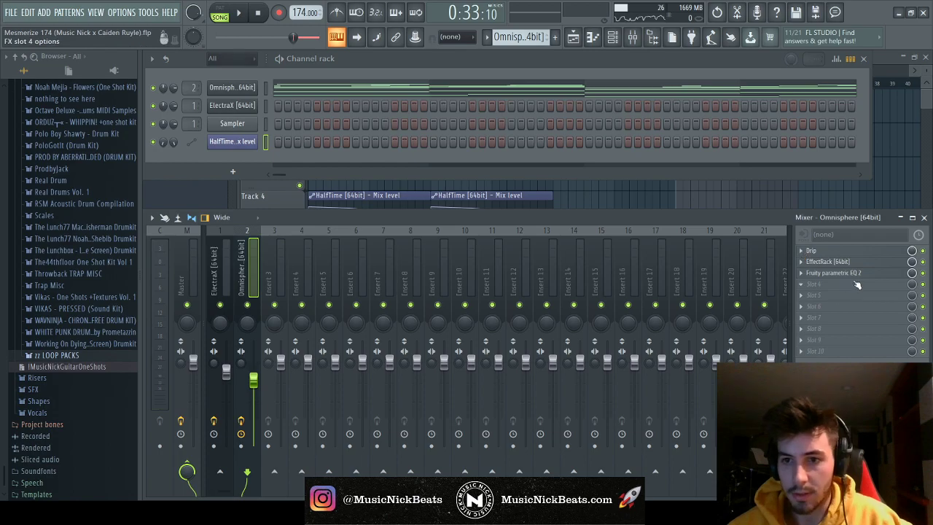
left_click(189, 251)
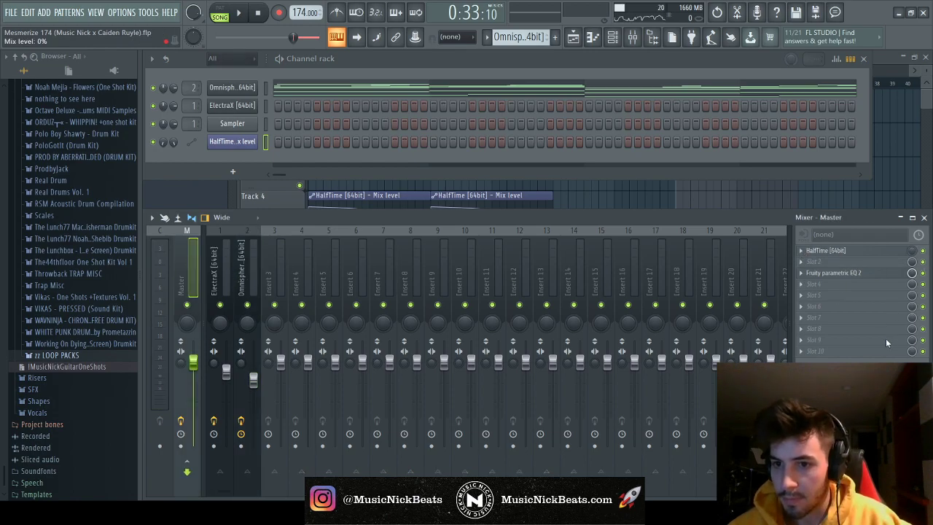
key("F9")
key("F6")
key("space")
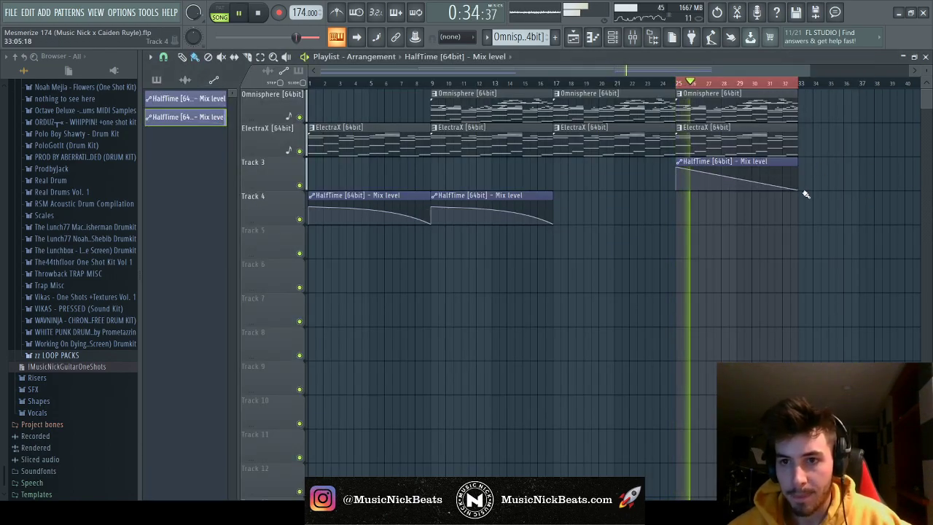
Shape the Track 3 HalfTime mix level clip into a flat raised level that falls to 0% at bar 33
left_click_drag(797, 191, 795, 175)
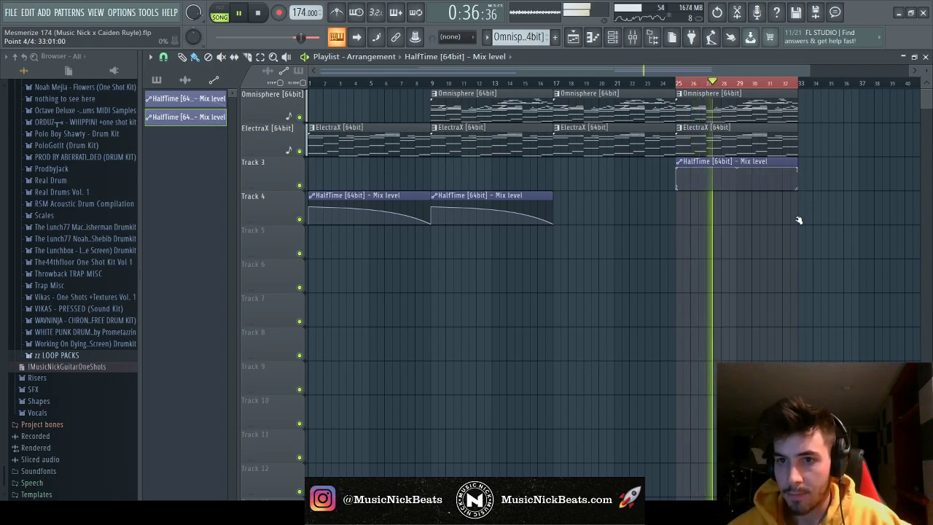
scroll(799, 218, "down", 1)
key("space")
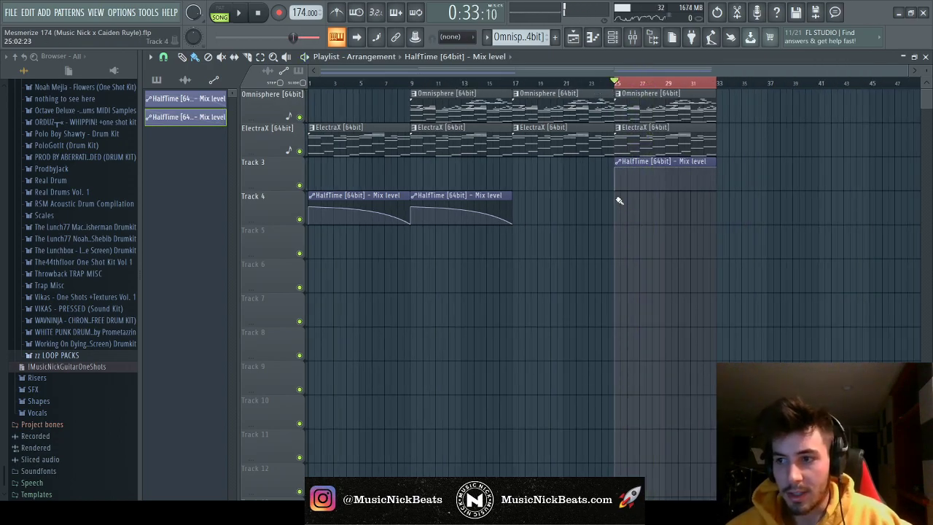
left_click(616, 84)
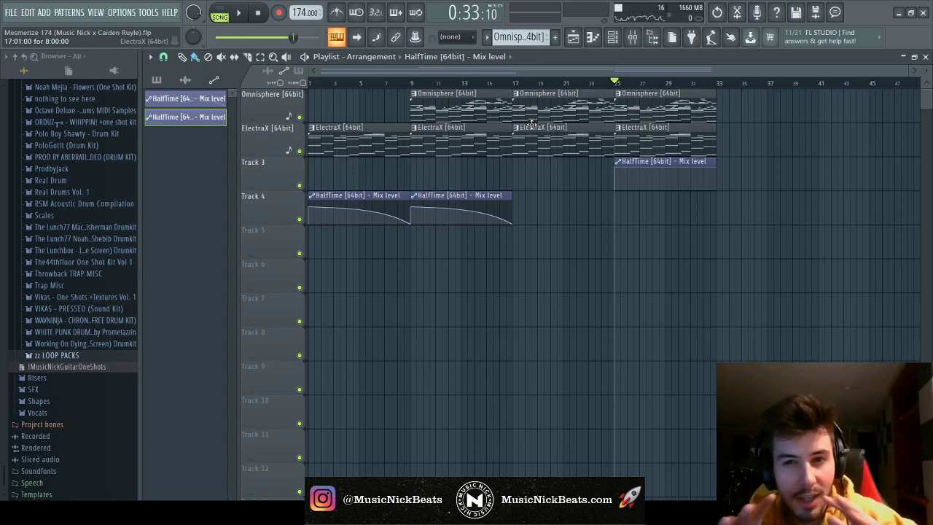
Listen to the section from bar 25 and add another Omnisphere clip and Track 3 HalfTime mix level clip at bar 33
key("space")
left_click(692, 83)
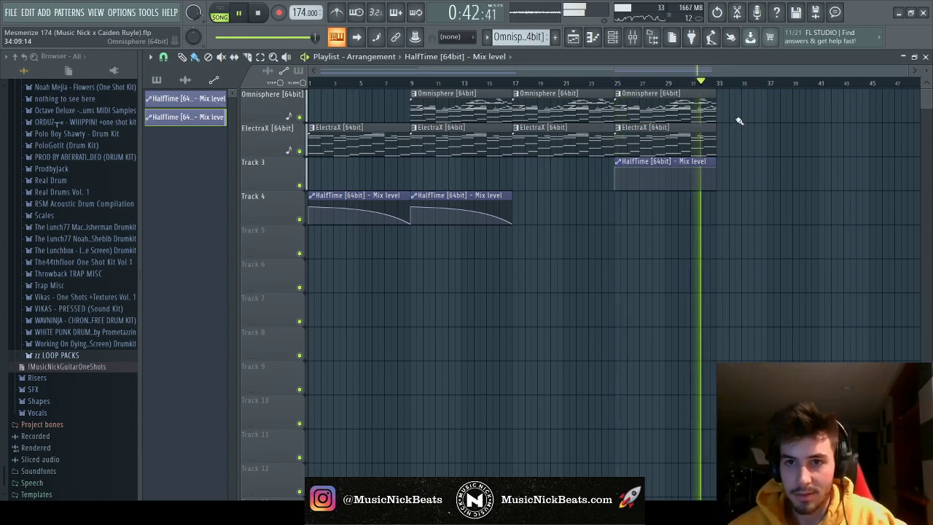
left_click(737, 107)
left_click(745, 167)
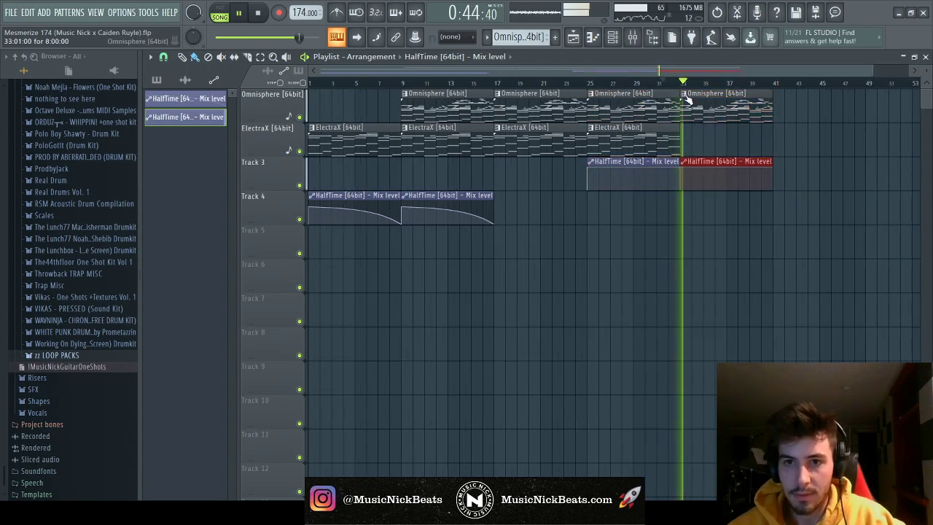
scroll(683, 86, "down", 1)
key("space")
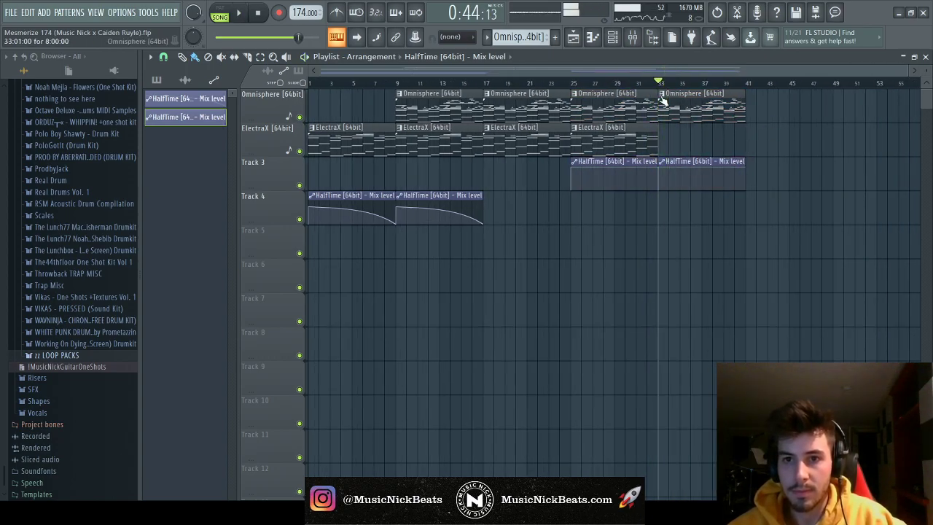
Make the Omnisphere clip at bar 33 a unique pattern and play through its notes in the piano roll
double_click(677, 102)
key("space")
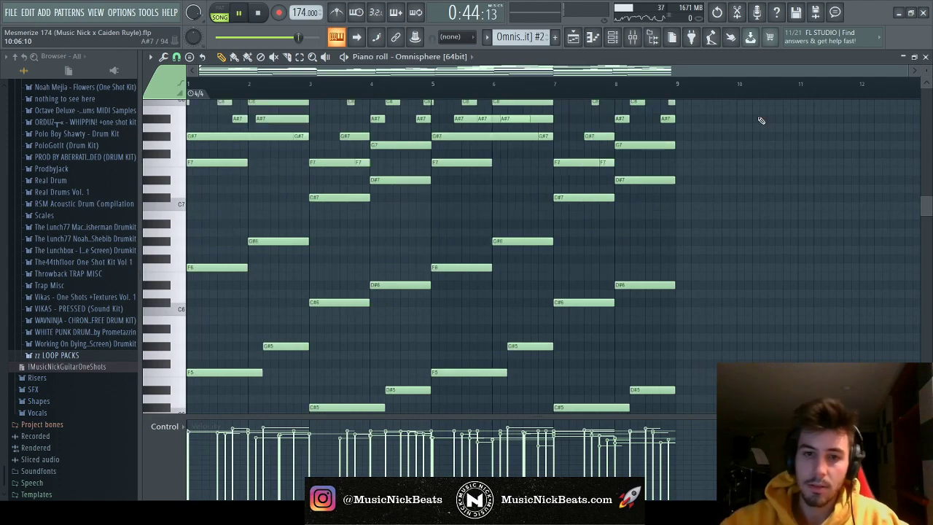
scroll(816, 183, "up", 1)
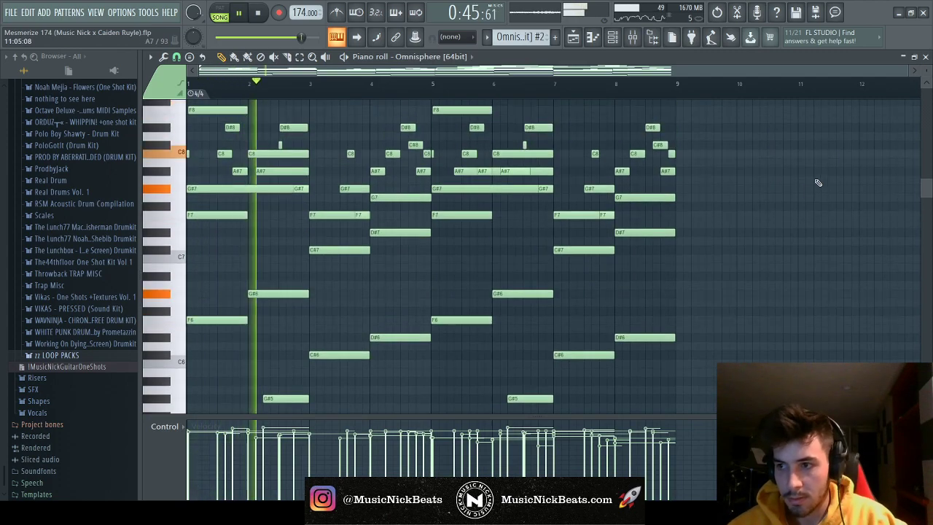
left_click(925, 56)
key("Escape")
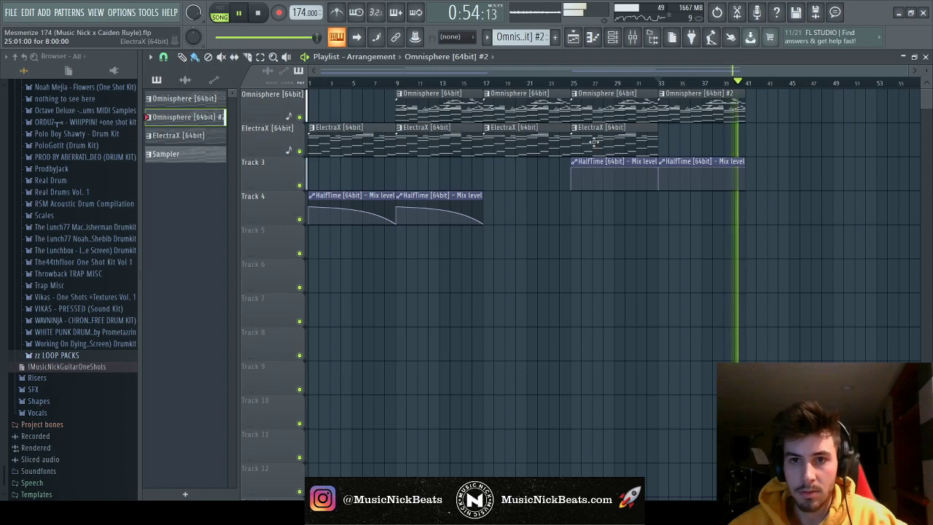
Listen to the arrangement from bar 9, where the first Omnisphere clip begins
left_click(769, 143)
right_click(769, 144)
key("space")
left_click(395, 83)
key("space")
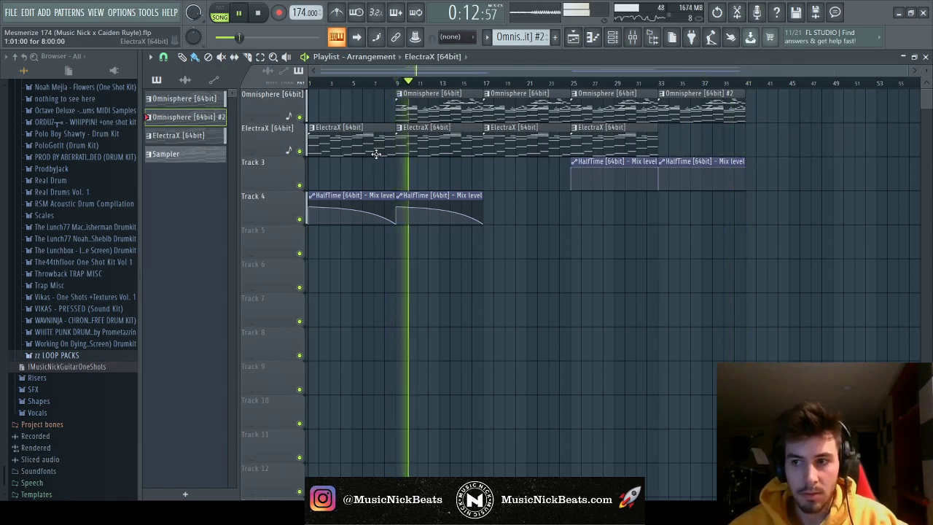
left_click(260, 14)
Add RC-20 Retro Color to the Master track and load its Vinyl 2 preset
key("ctrl+a")
key("F6")
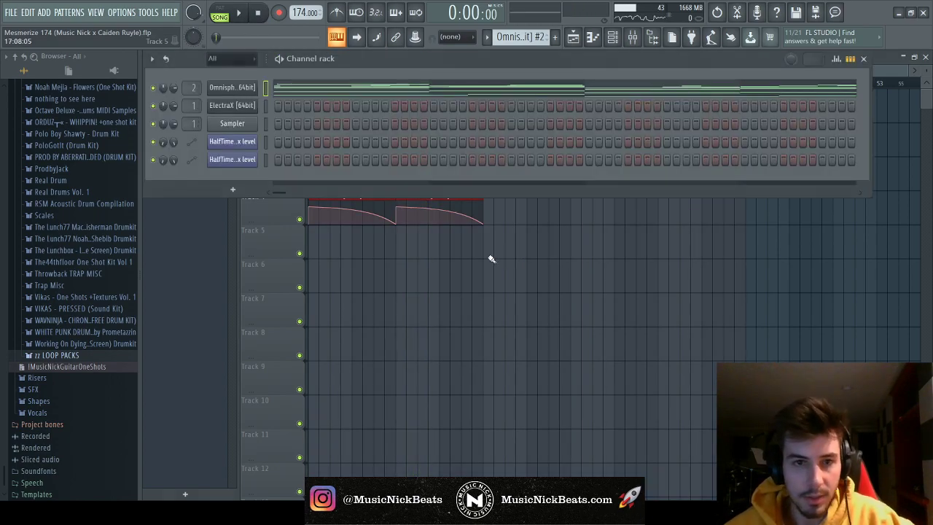
key("F9")
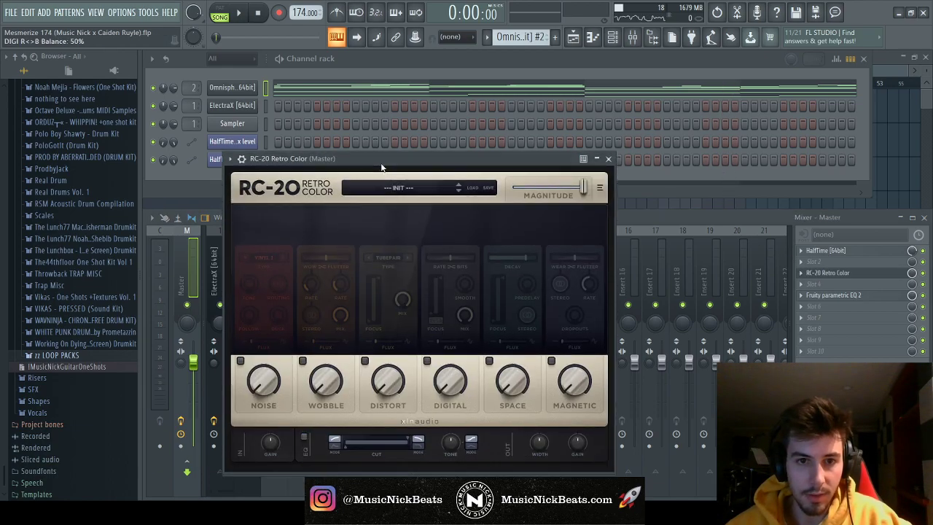
left_click(377, 179)
scroll(328, 300, "down", 10)
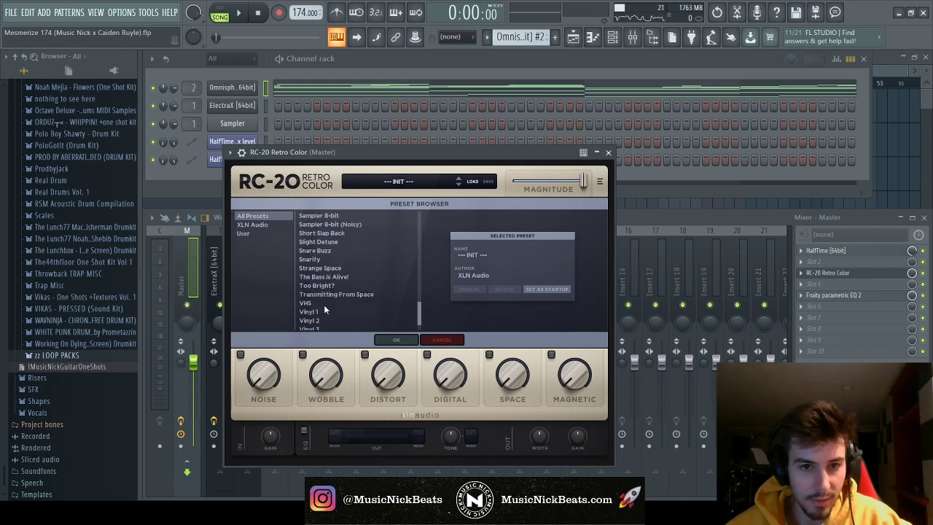
left_click(322, 299)
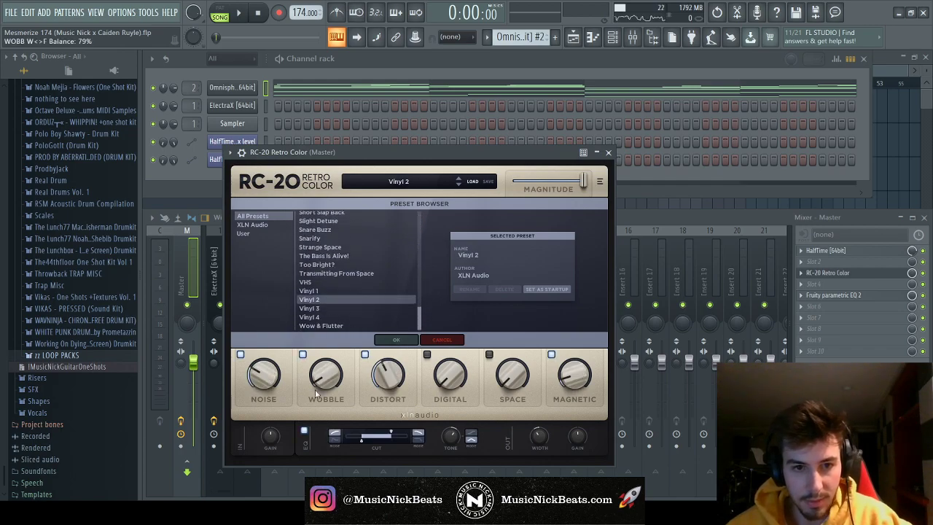
left_click(396, 340)
Set RC-20's noise to 11% and low cut to 98 Hz, raise its high cut, and turn off wobble during playback
key("space")
left_click_drag(248, 366, 266, 413)
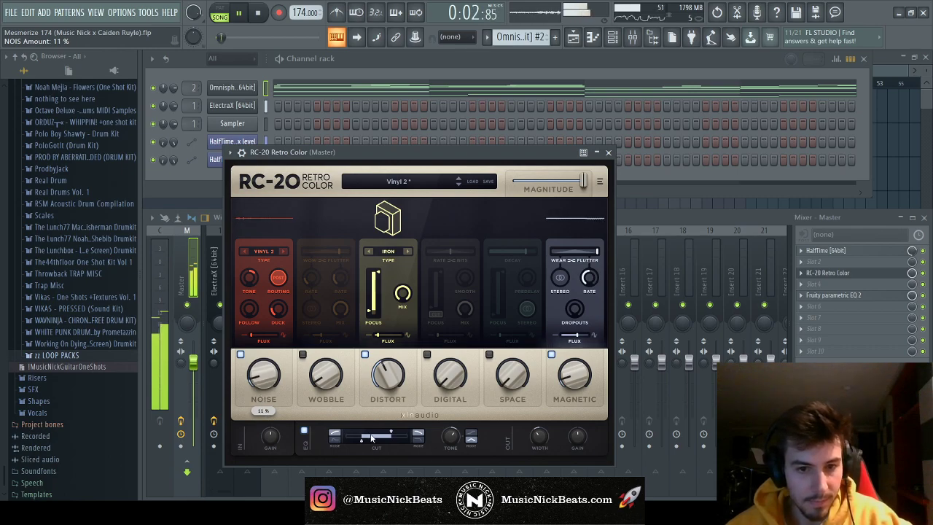
left_click_drag(369, 438, 364, 446)
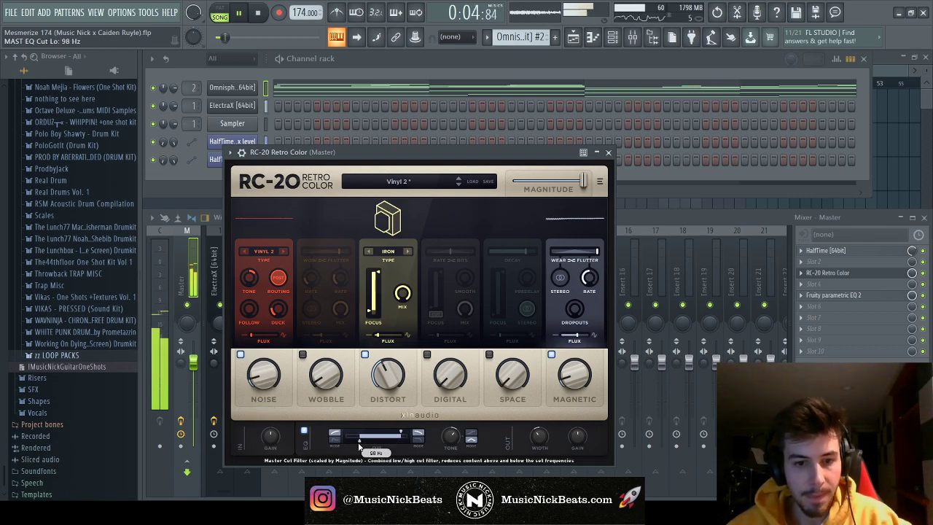
scroll(537, 436, "up", 3)
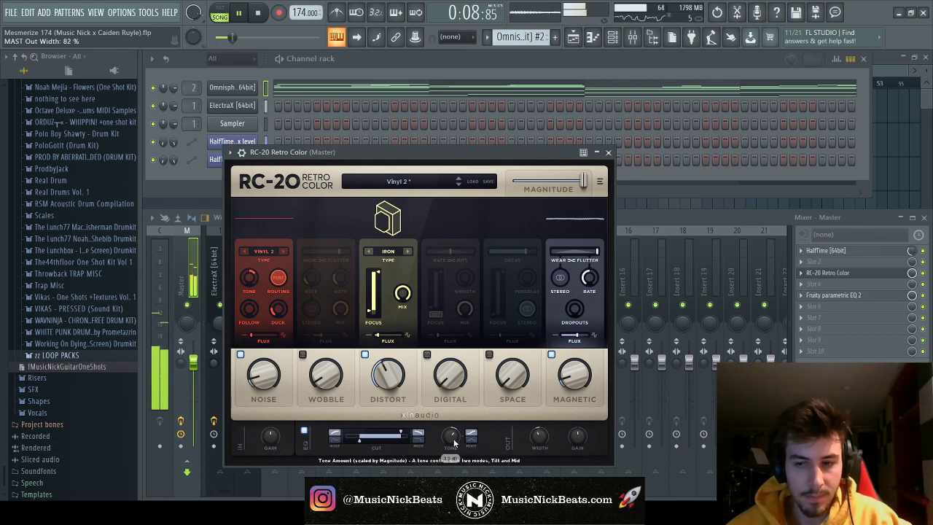
left_click(609, 155)
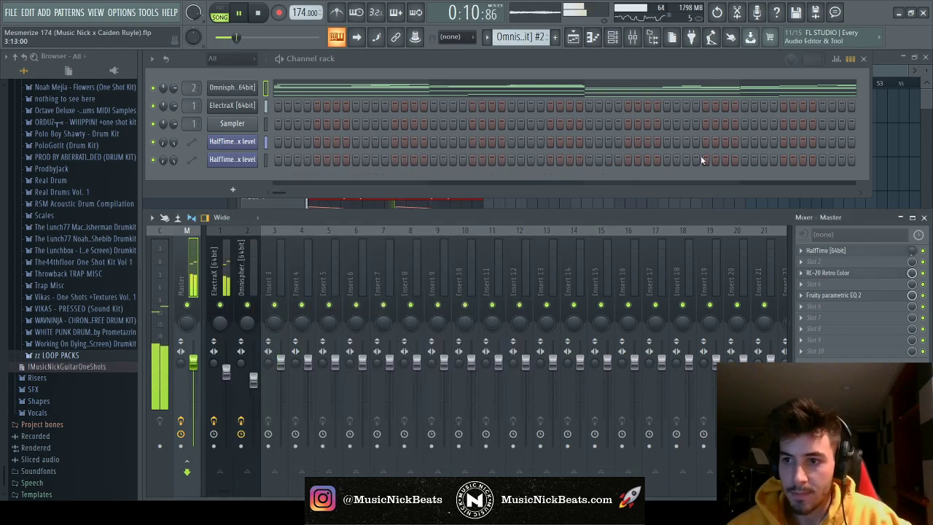
Save the project and listen from bar 17 while checking the Master track's Fruity parametric EQ 2
left_click(908, 160)
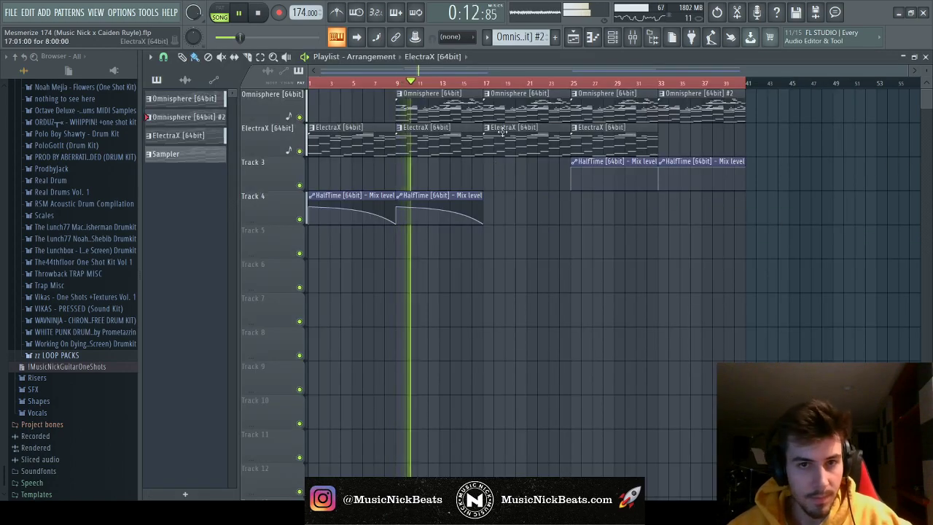
left_click(485, 81)
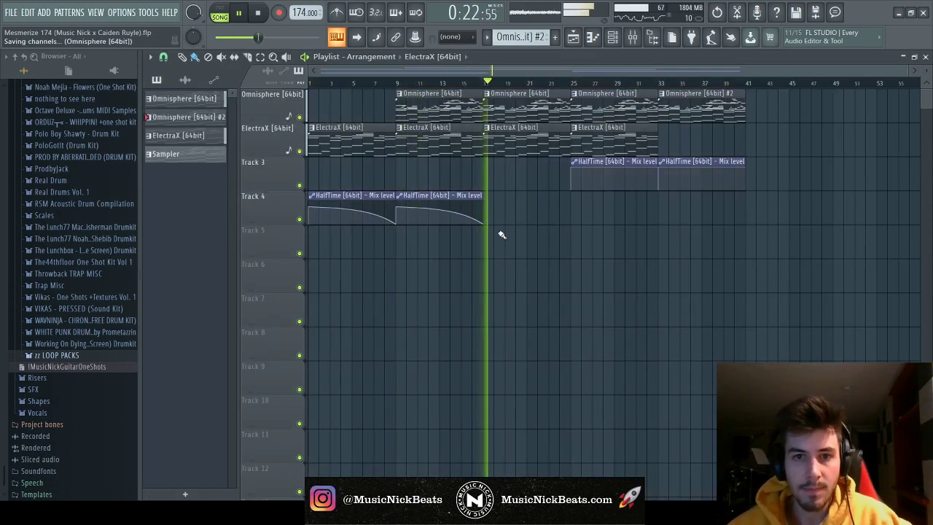
key("F9")
left_click(838, 295)
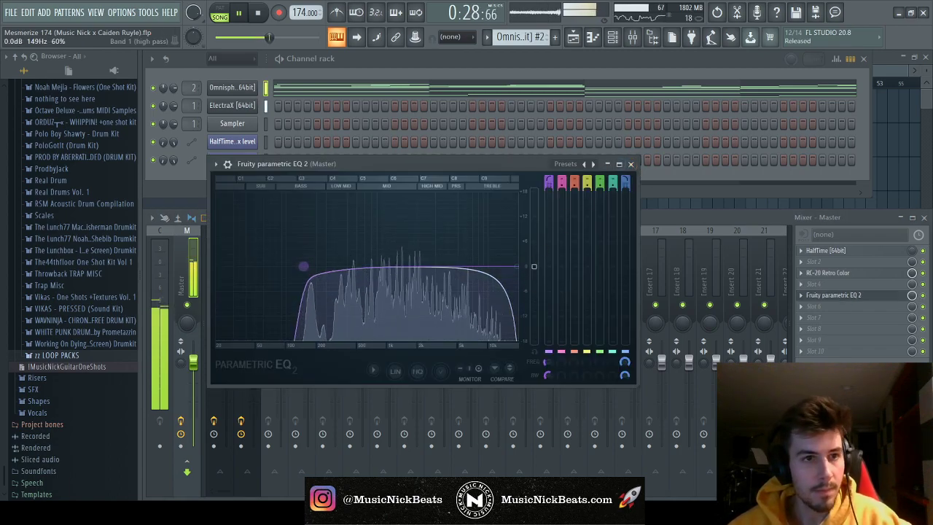
left_click(631, 163)
key("F5")
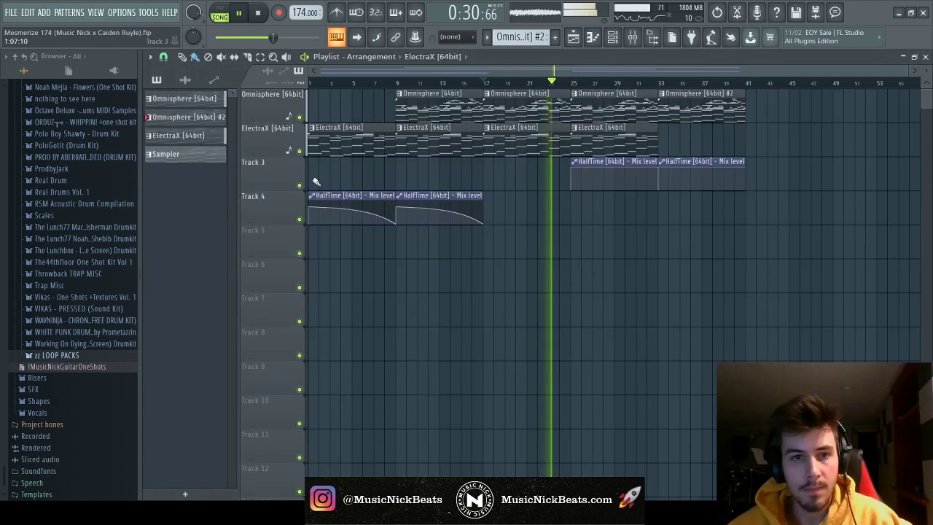
Stop playback, select the whole arrangement, and render the Master track to a WAV audio clip
key("space")
key("F6")
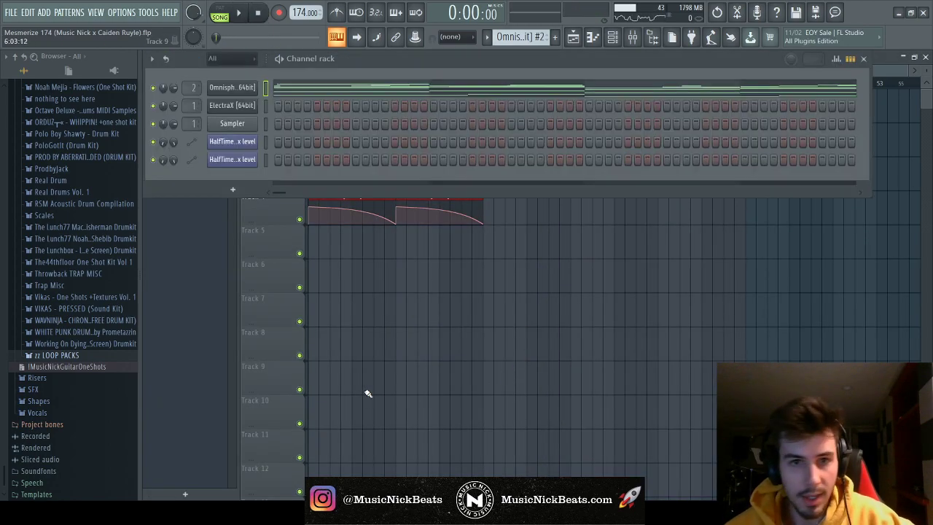
key("F9")
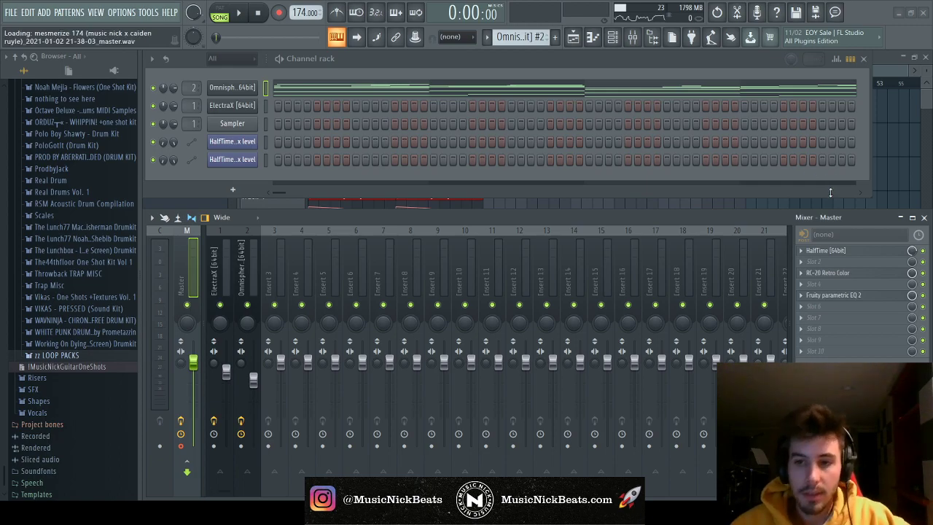
Turn off HalfTime and RC-20 Retro Color on the Master track and check its Fruity parametric EQ 2
left_click(922, 250)
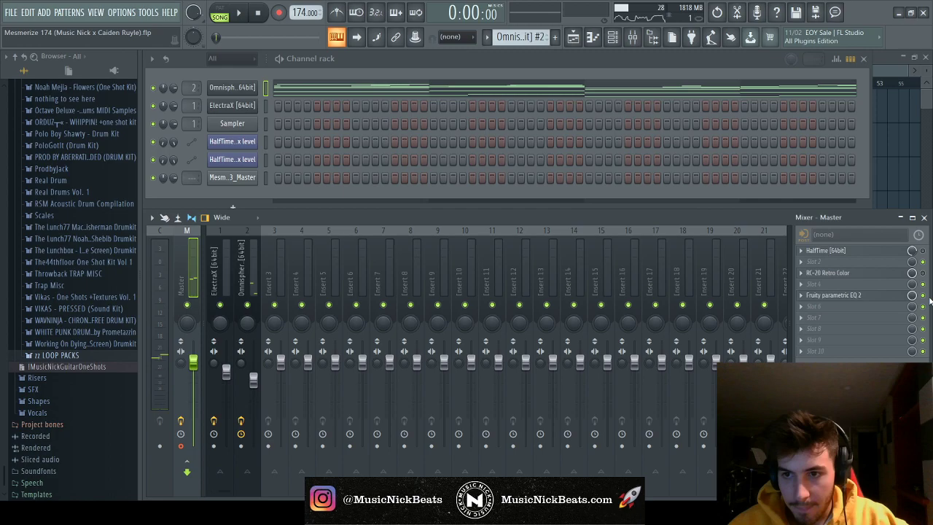
left_click(832, 295)
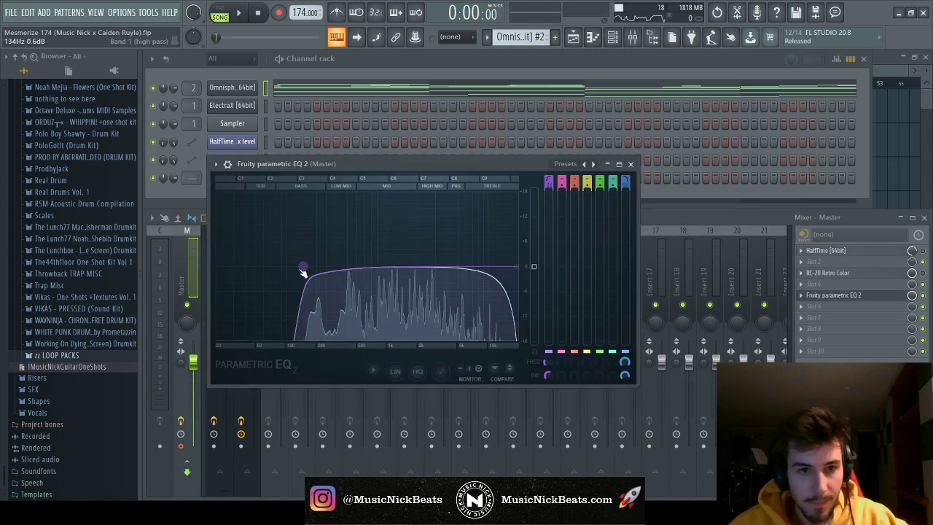
left_click(631, 164)
left_click(881, 167)
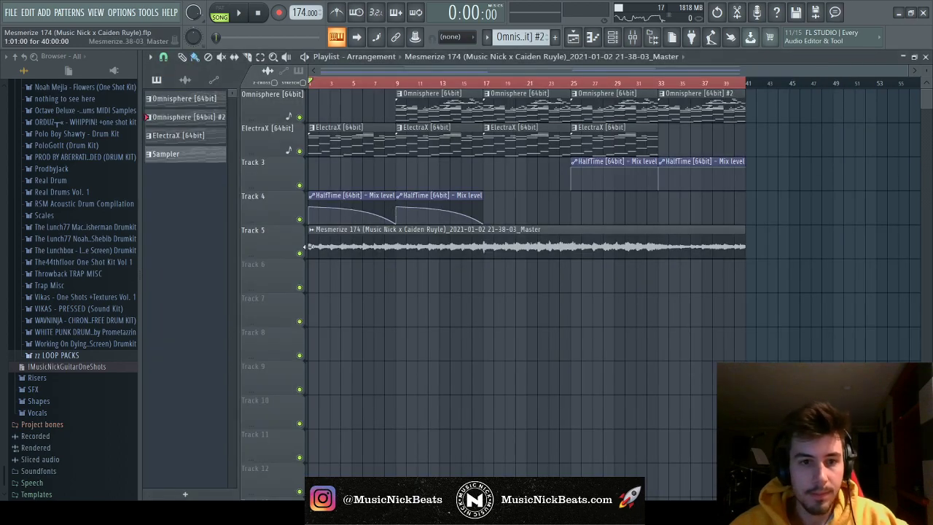
Solo Track 5 and set the rendered Master clip's pitch shift to -100 cents
double_click(388, 248)
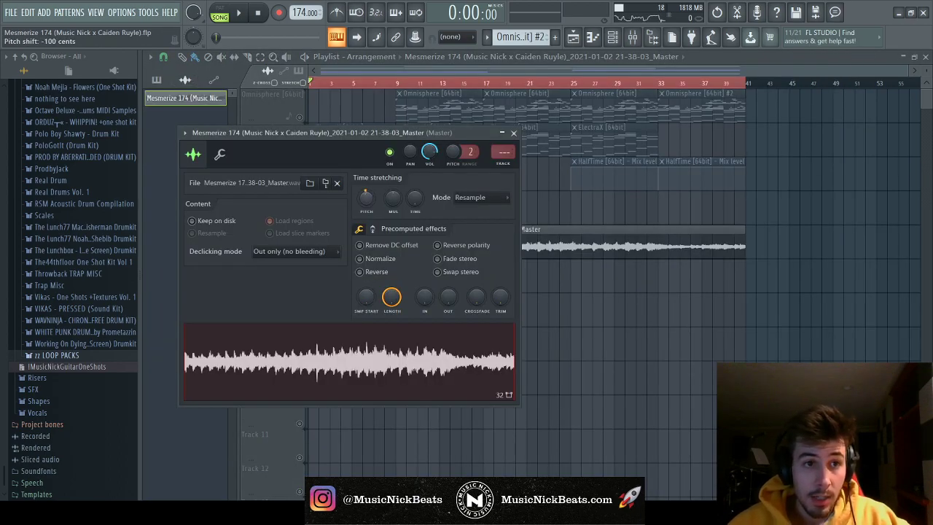
left_click(513, 133)
key("space")
Copy the eight low bass notes (F3, G#3, C#3 and D#3, twice each) from the ElectraX pattern's piano roll
double_click(348, 146)
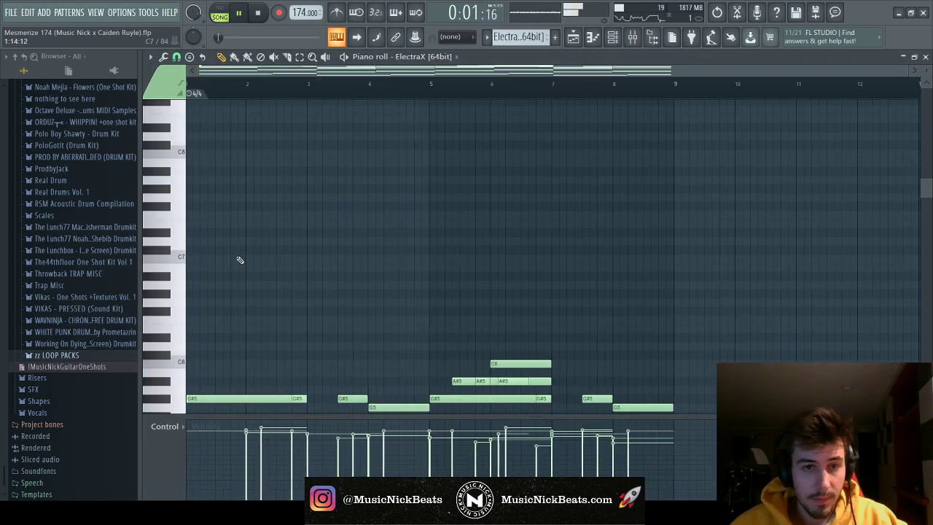
left_click(288, 216, "ctrl")
left_click(339, 277, "ctrl")
left_click(408, 259, "ctrl")
left_click(444, 241, "ctrl")
left_click(532, 216, "ctrl")
left_click(583, 276, "ctrl")
left_click(656, 260, "ctrl")
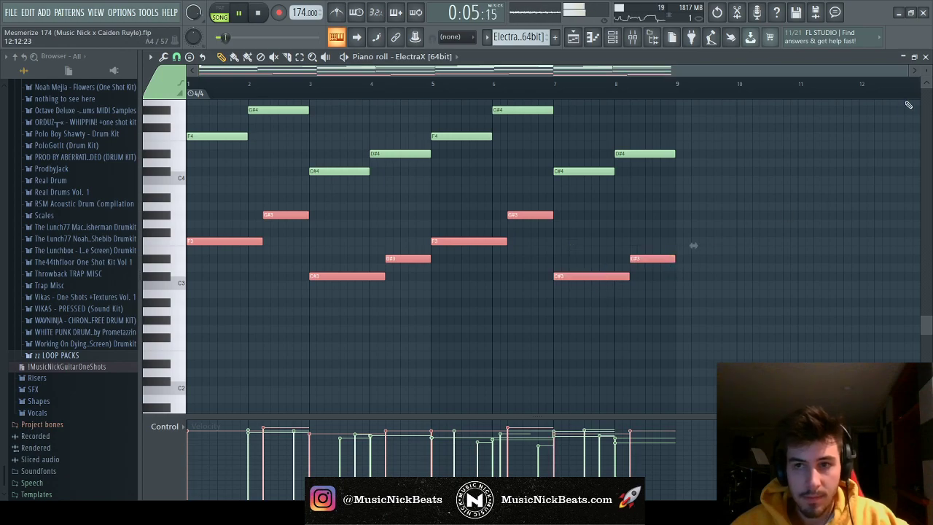
Paste the bass notes into the Sampler channel of new Pattern 5 and transpose them to E5, G5, C5 and D5
key("F6")
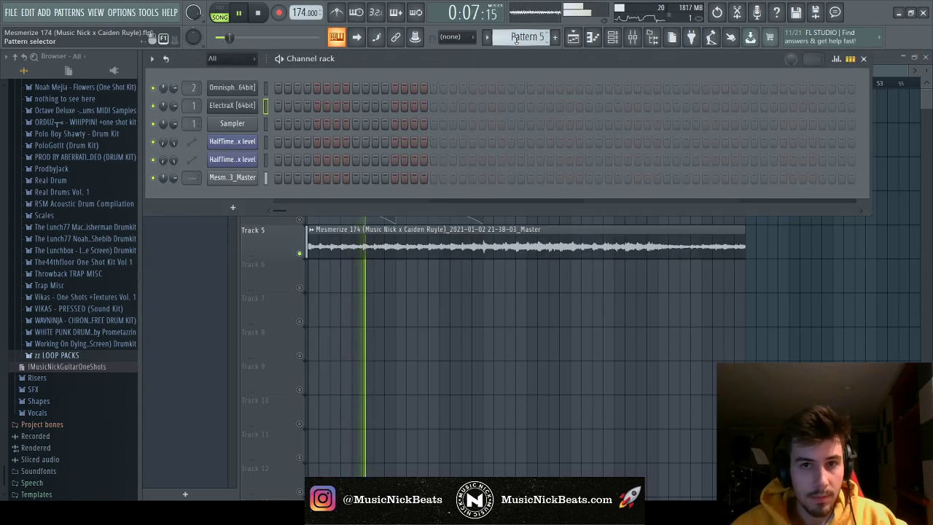
left_click(306, 123)
key("ctrl+v")
key("ctrl+Up")
key("ctrl+Up")
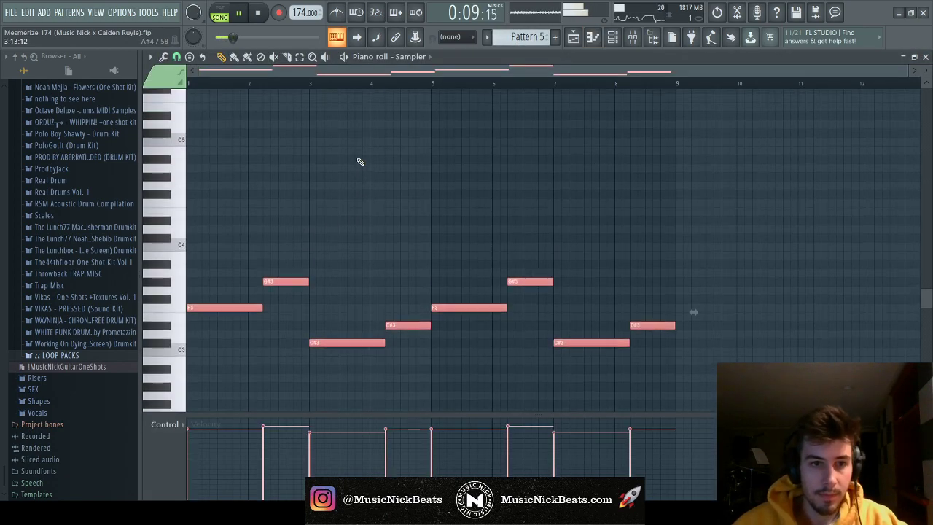
scroll(361, 161, "up", 3)
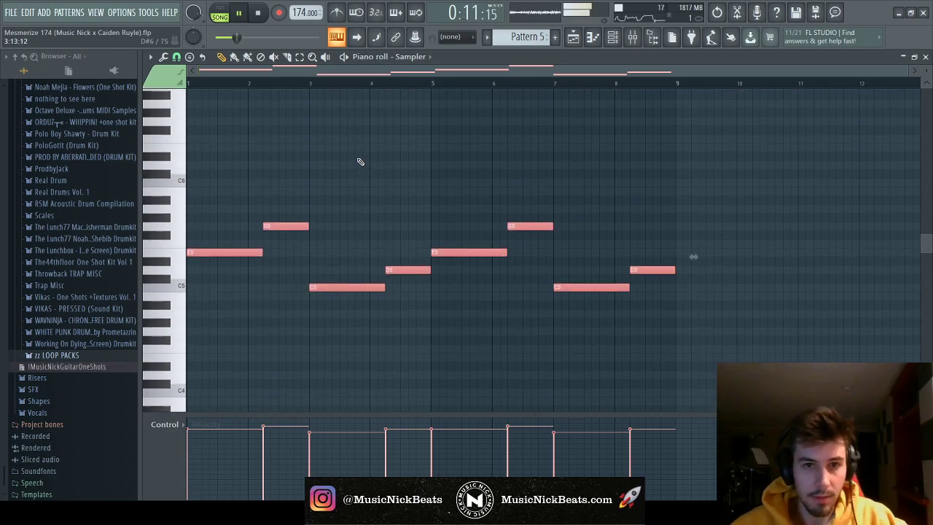
key("ctrl+d")
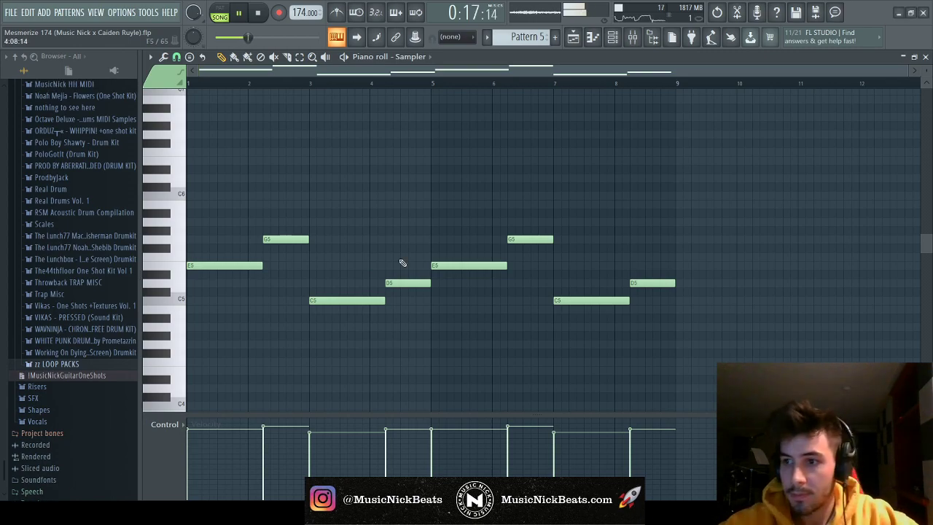
left_click(925, 56)
left_click(520, 306)
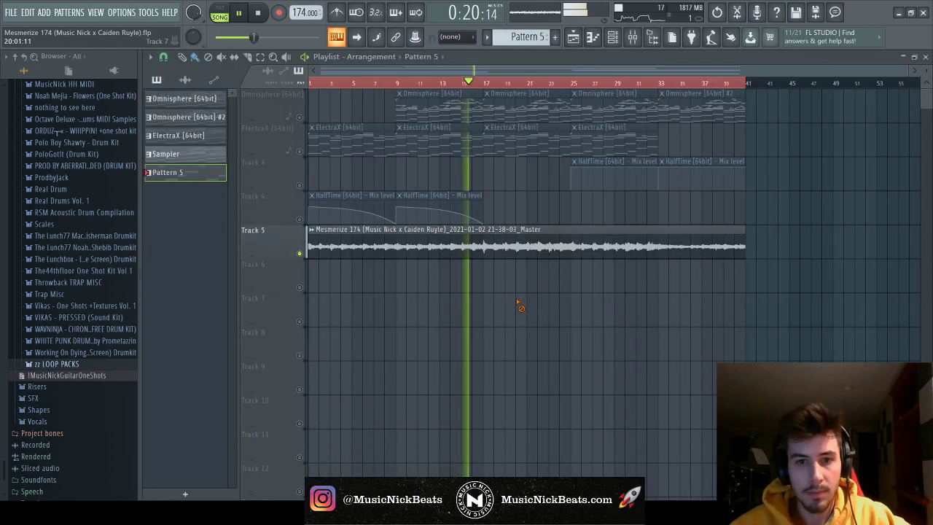
Stop playback, render the Master track to a second audio clip, solo Track 6, and open the new clip's settings
left_click(260, 13)
key("F6")
key("F9")
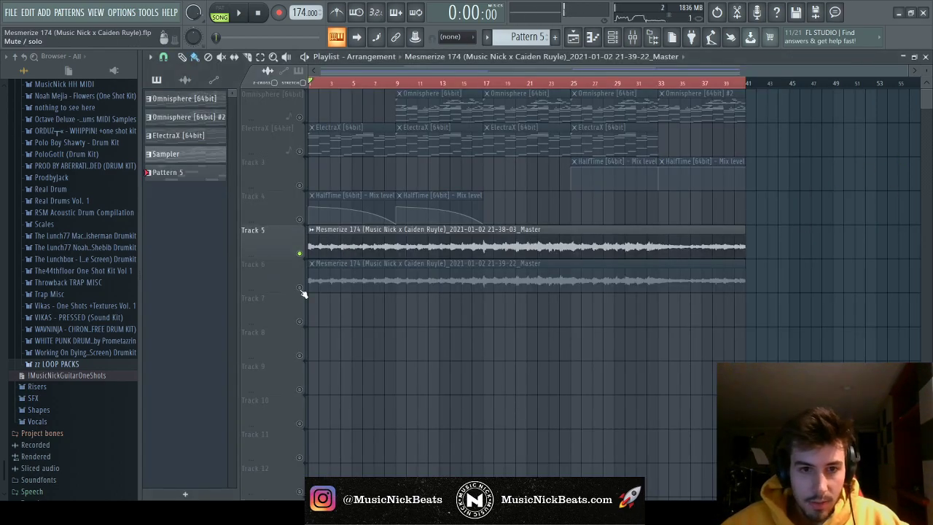
double_click(306, 284)
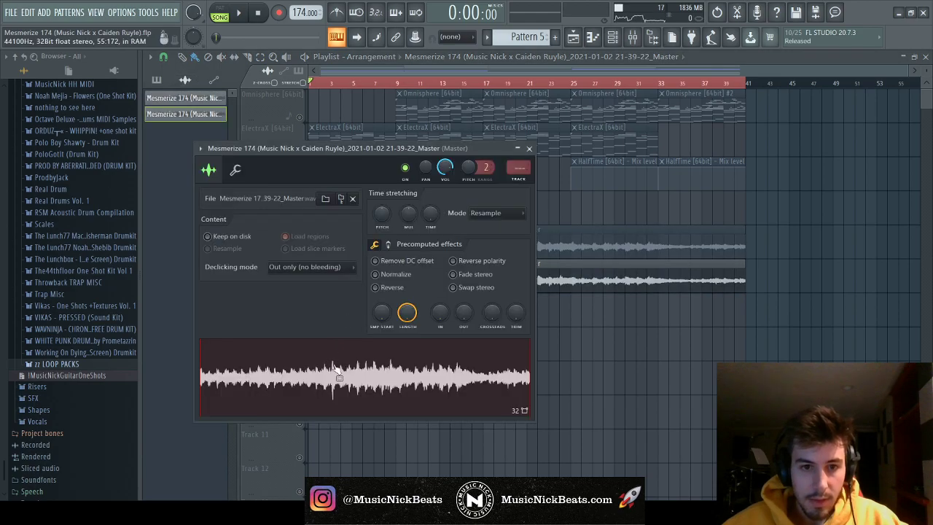
double_click(220, 377)
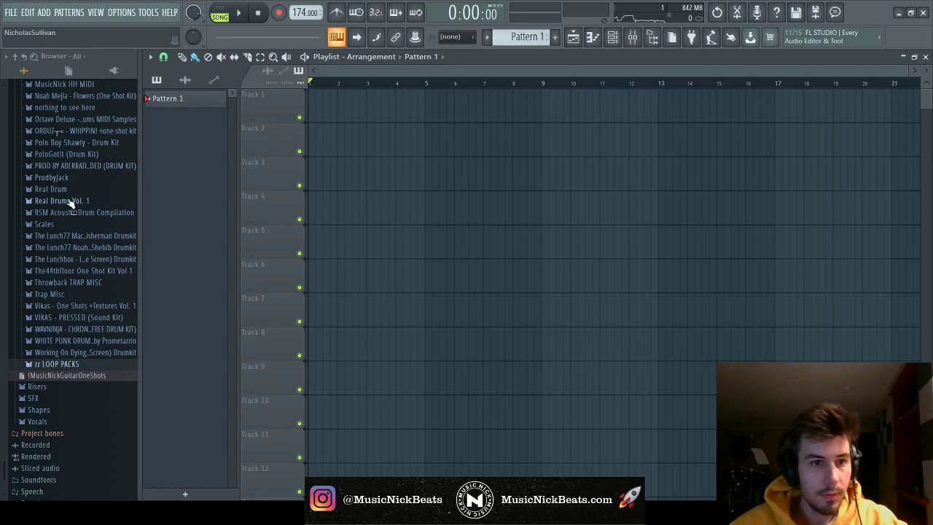
In a new project, place the Mesmerize 174 Em loop from the January 2021 loop pack at bar 1 of Track 1
scroll(76, 219, "up", 4)
left_click(72, 201)
left_click(76, 224)
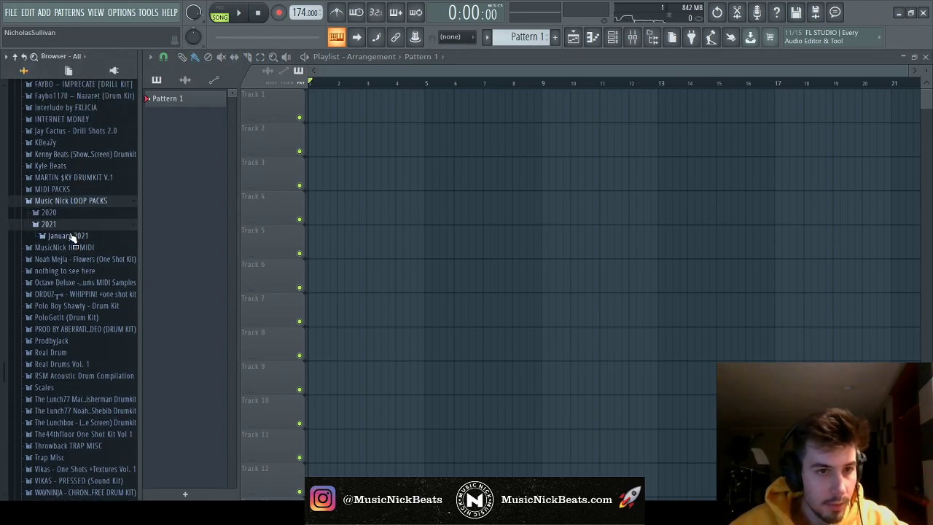
left_click(71, 236)
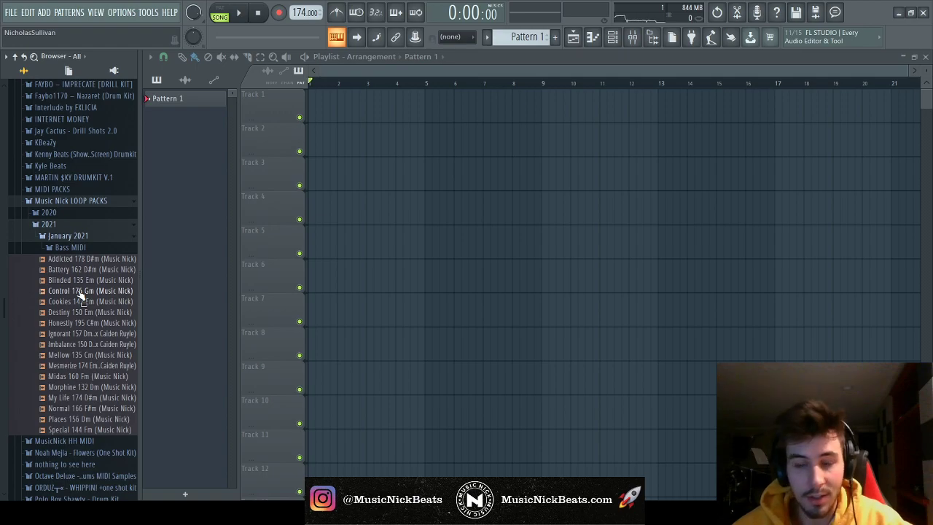
scroll(80, 321, "down", 3)
scroll(78, 319, "up", 3)
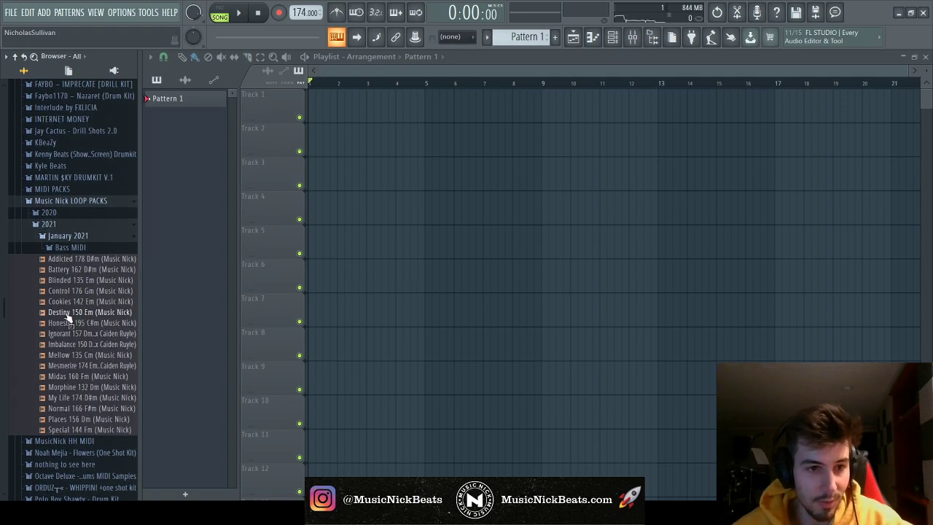
left_click_drag(73, 365, 120, 342)
left_click_drag(255, 112, 315, 106)
scroll(375, 133, "down", 3)
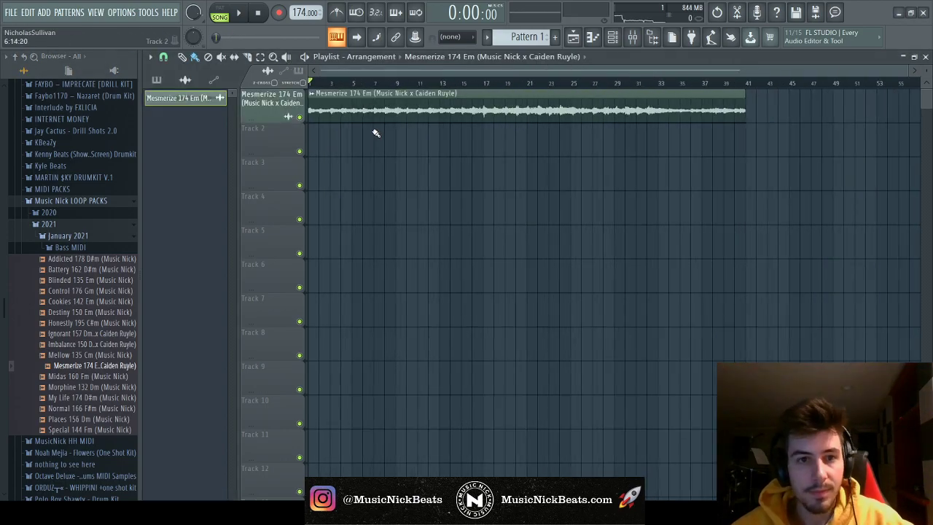
Route the Mesmerize loop to mixer track 1, start playback, and save the project under the Mesmerize 174 name
key("F6")
key("F9")
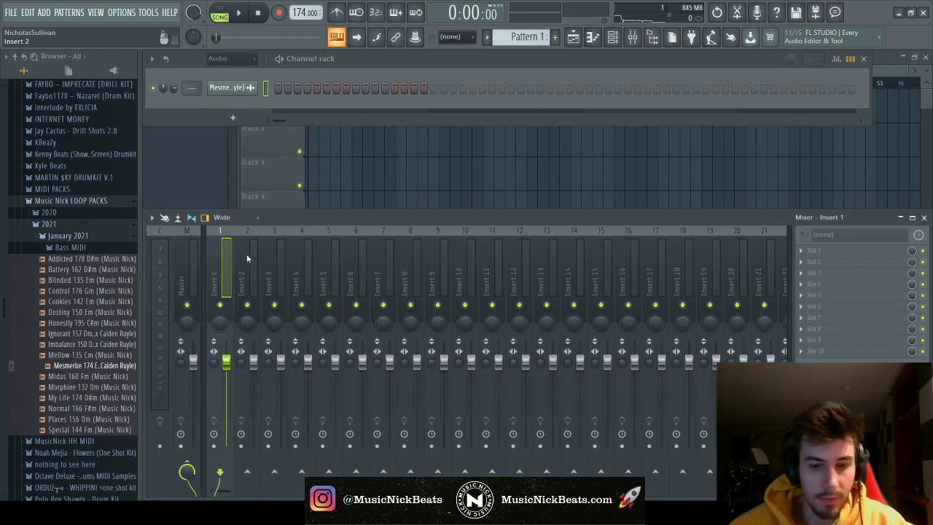
key("space")
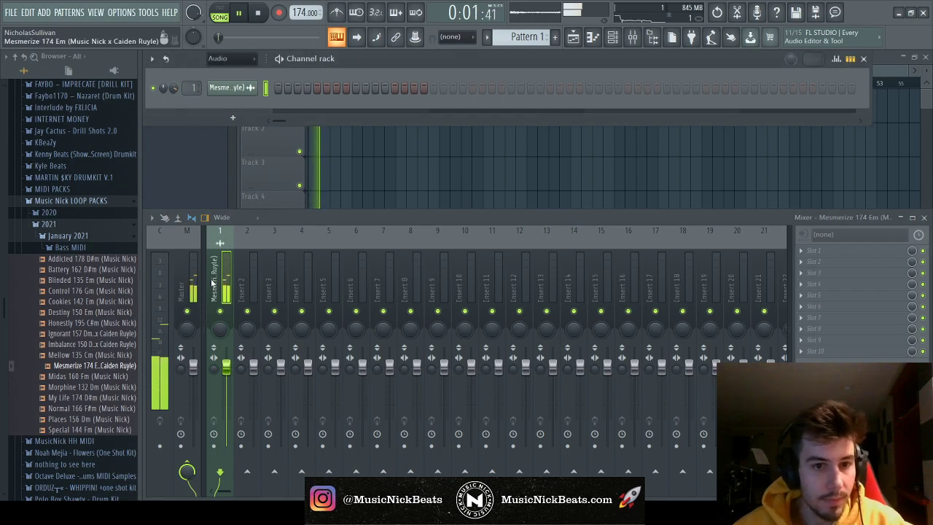
left_click(55, 235)
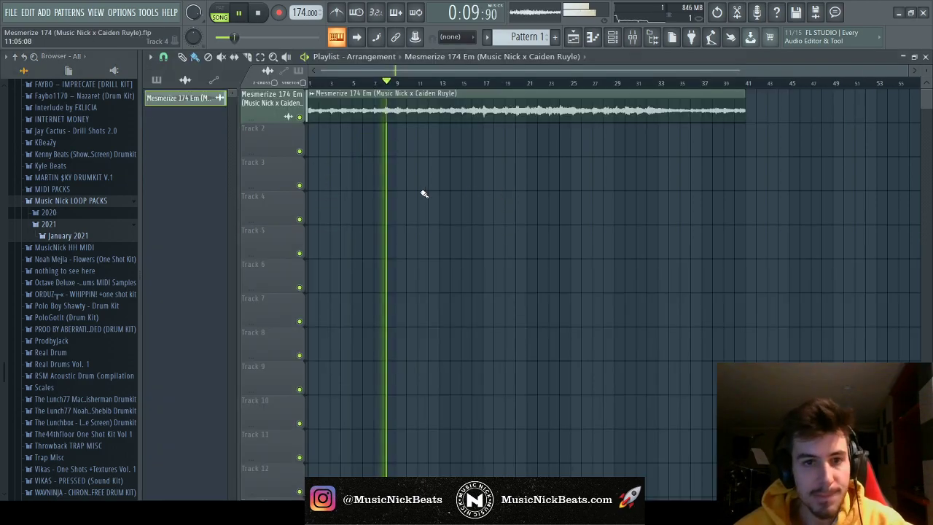
left_click(423, 194)
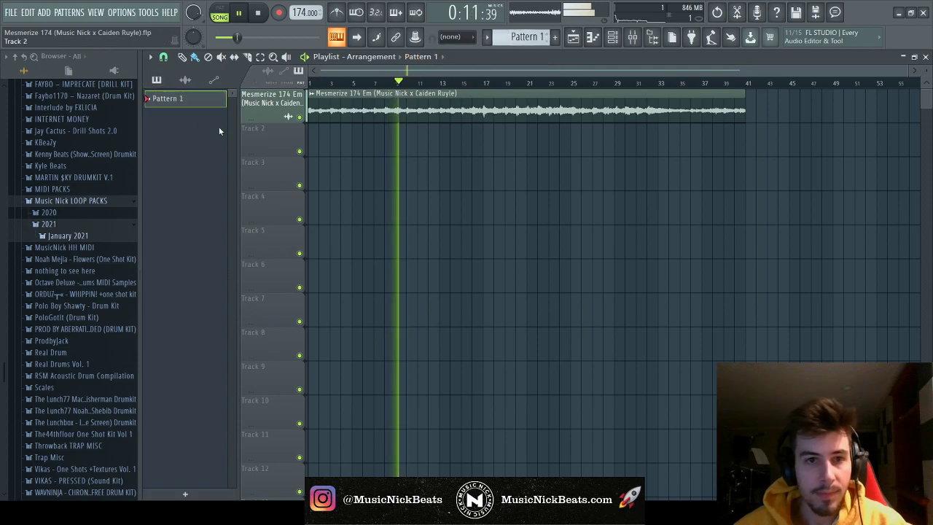
Load the Mesmerize bass MIDI from the January 2021 pack into Pattern 1's Sampler channel and collapse the loop pack folders
left_click(67, 235)
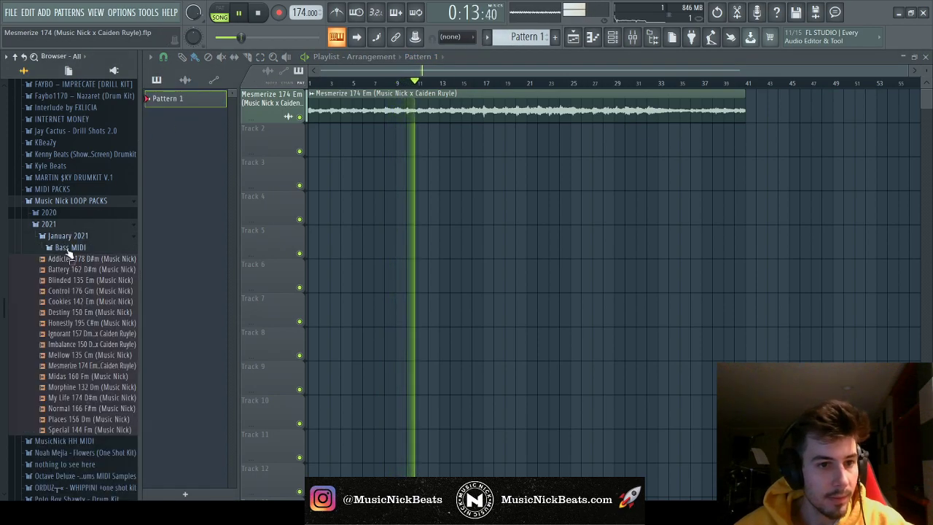
left_click(70, 247)
key("F6")
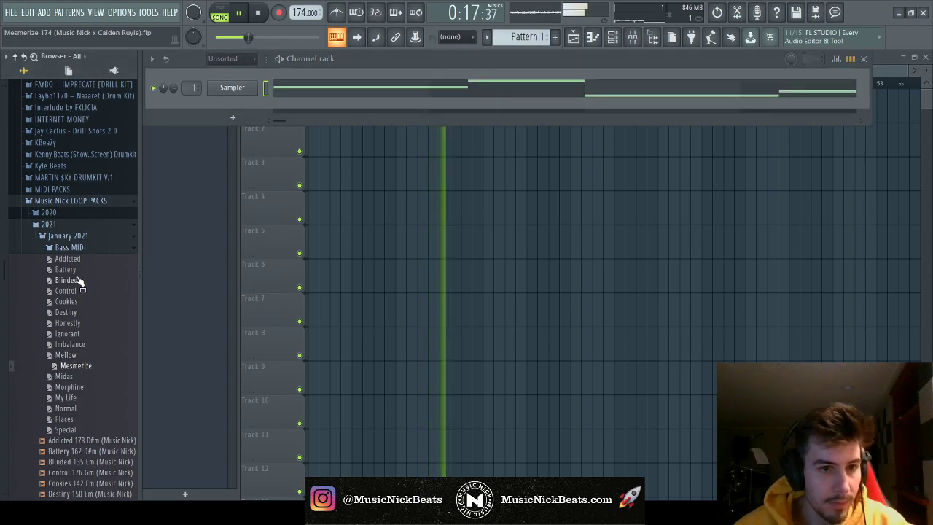
left_click(70, 247)
left_click(68, 236)
left_click(71, 200)
key("F6")
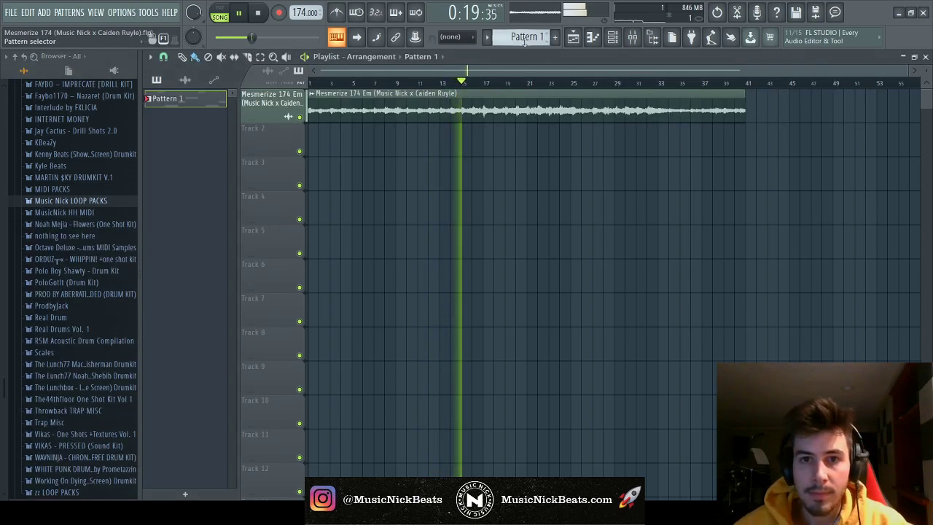
Fill Track 2 with Pattern 1 from bar 1 to bar 41 and restart playback
key("space")
left_click_drag(313, 139, 735, 143)
key("space")
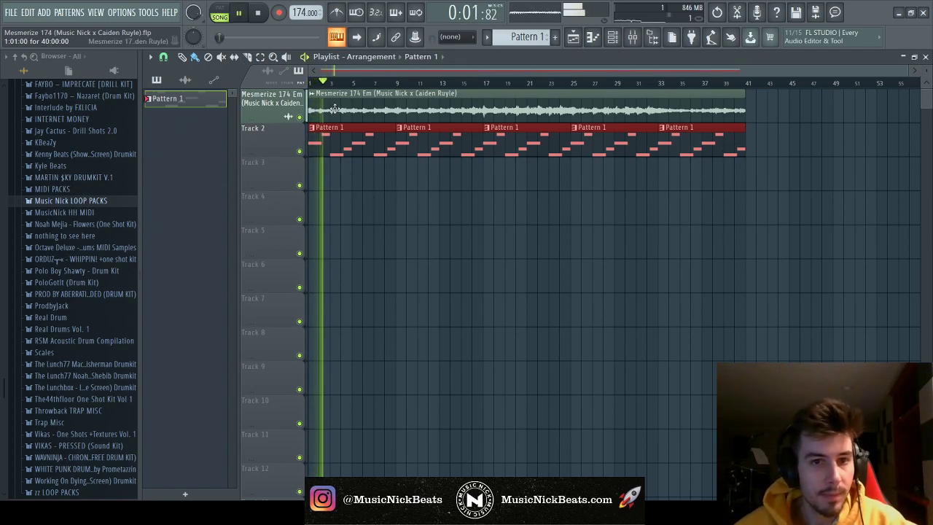
Add Fruity parametric EQ 2 to the Mesmerize loop's mixer track, adjust its lowest band, and lower the track's volume slightly
key("F6")
key("F9")
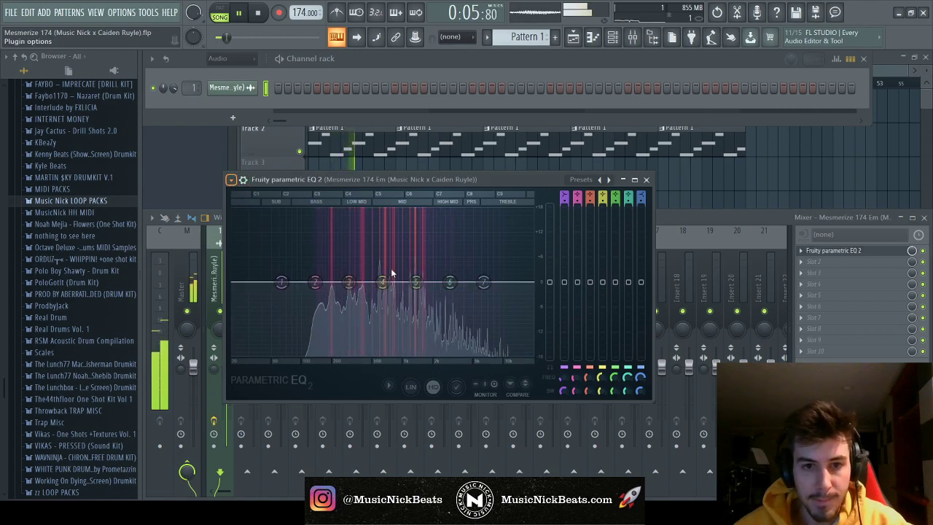
left_click_drag(268, 286, 318, 287)
key("Escape")
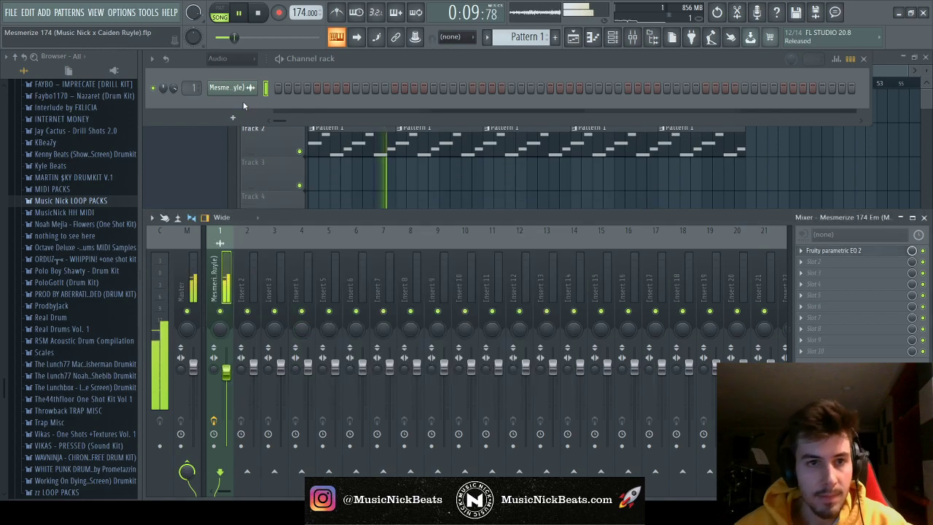
Audition claps in Ardist's Post-20 drum kit and add Clap - Marni Colors as a new channel
scroll(68, 210, "up", 6)
left_click(44, 148)
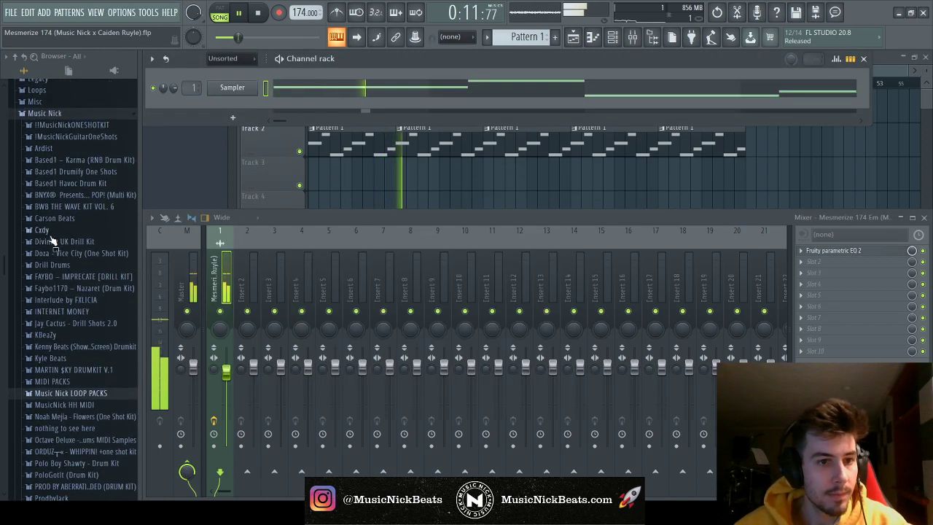
left_click(53, 183)
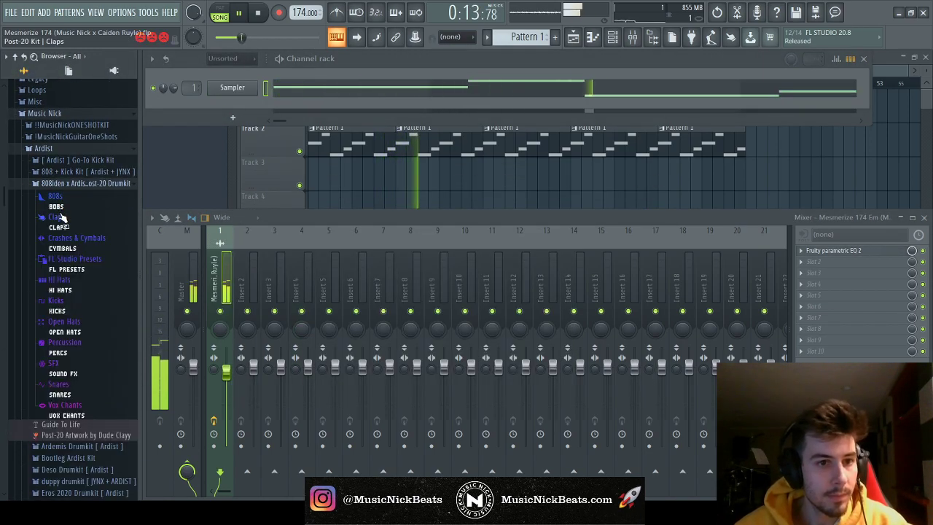
left_click(55, 217)
scroll(78, 266, "down", 2)
left_click(80, 269)
left_click(94, 249)
left_click_drag(95, 253, 219, 109)
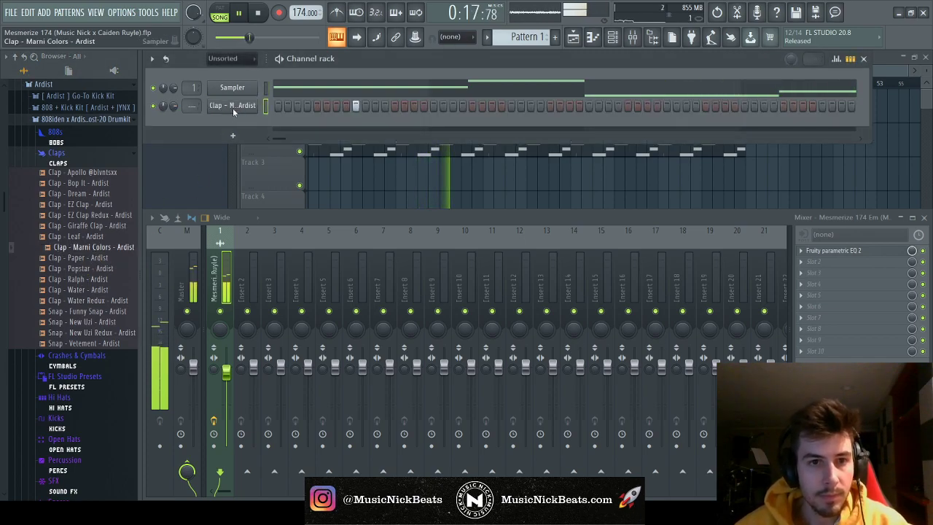
Place a C5 clap note on the third beat of every bar in Pattern 1
left_click(232, 105)
left_click_drag(250, 83, 309, 83)
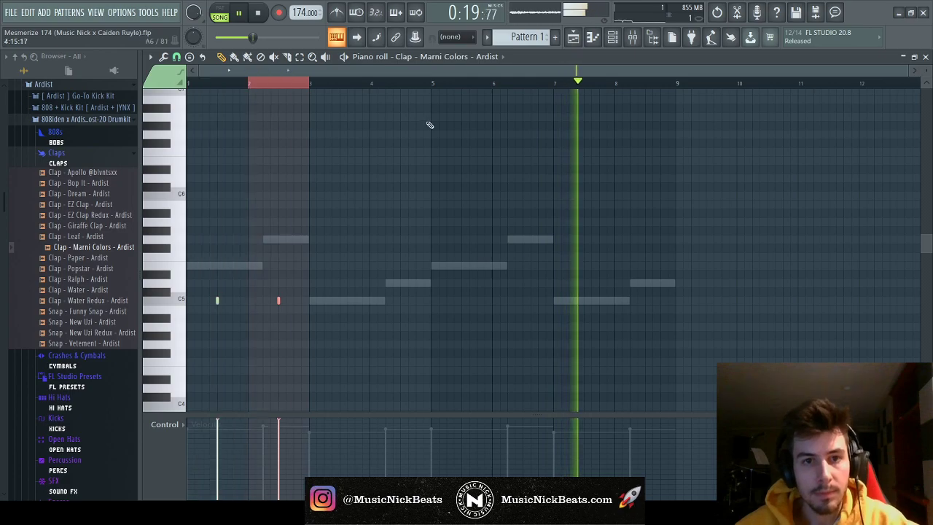
left_click(925, 57)
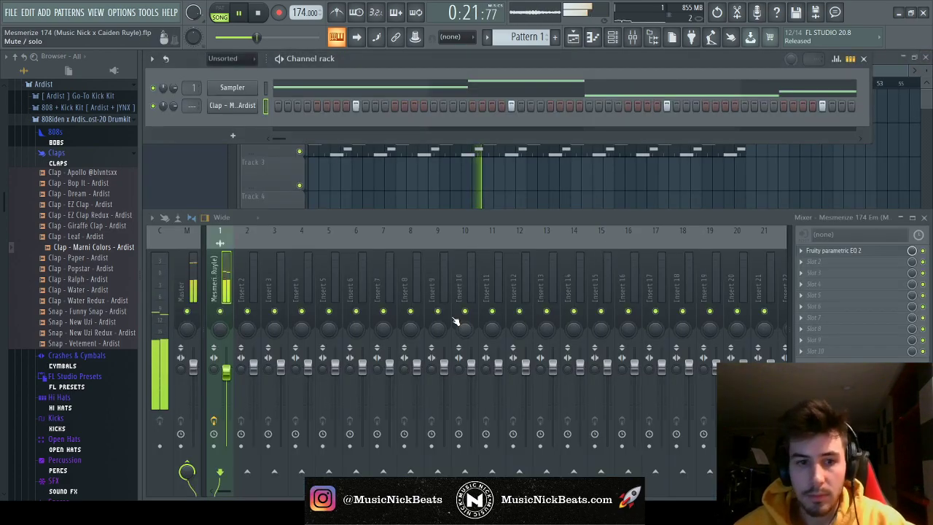
Route the clap to mixer track 4, lower its volume slightly, and add Fruity parametric EQ 2
left_click(313, 371)
key("ctrl+l")
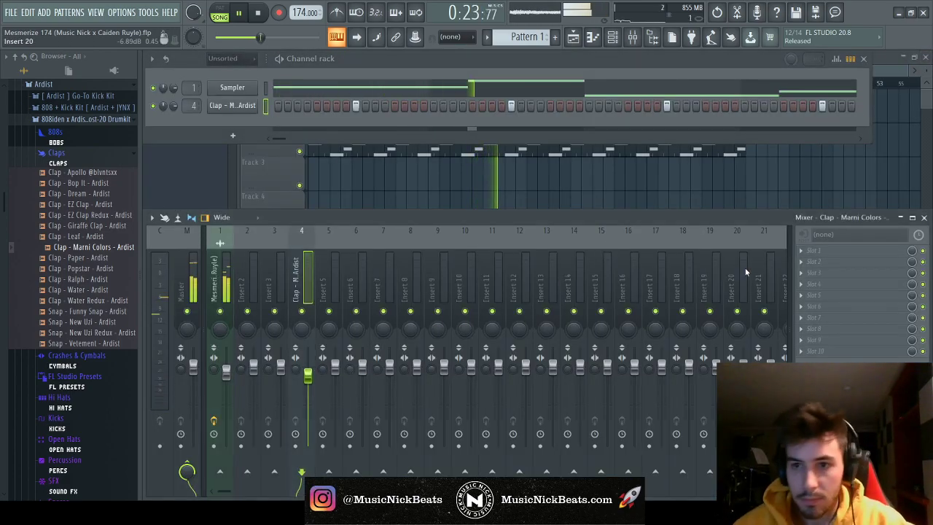
left_click(812, 250)
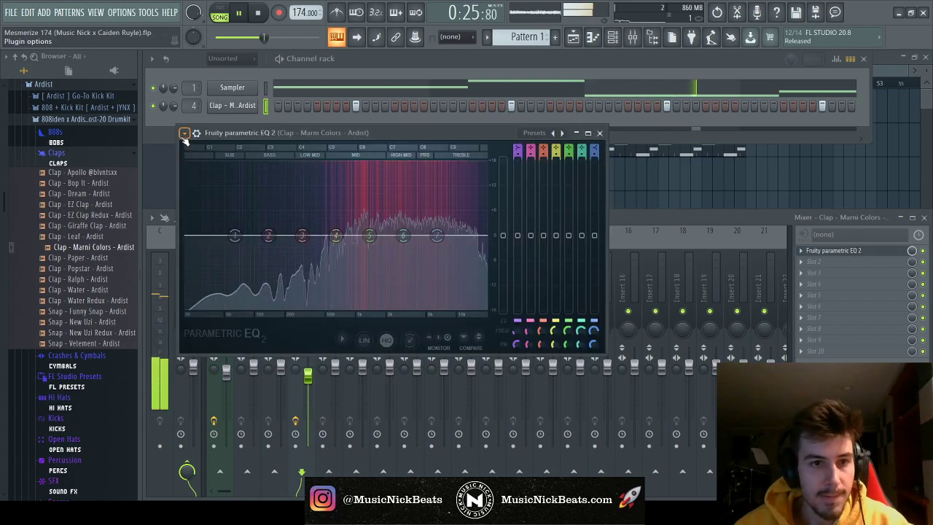
Load the 30Hz + 18kHz cut preset in the clap's EQ and raise the low-end cutoff to above 100 Hz
left_click(561, 133)
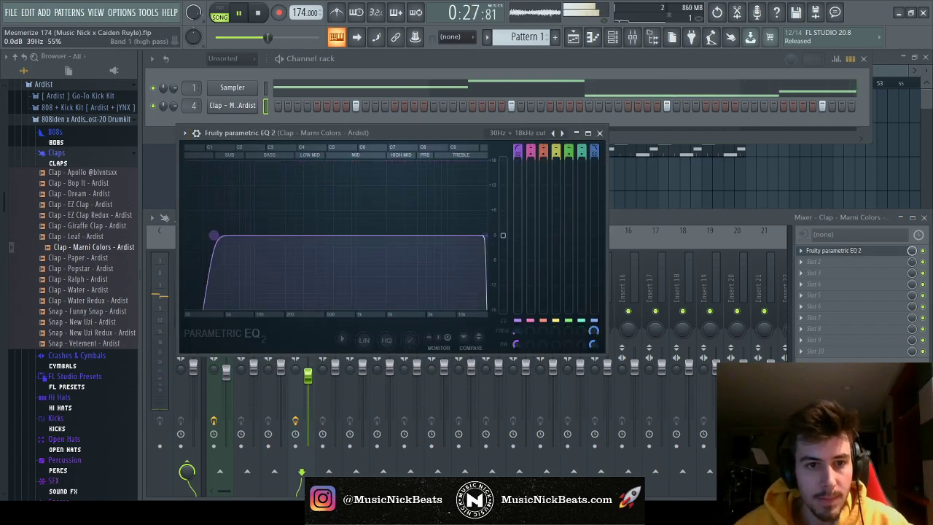
left_click_drag(202, 235, 282, 240)
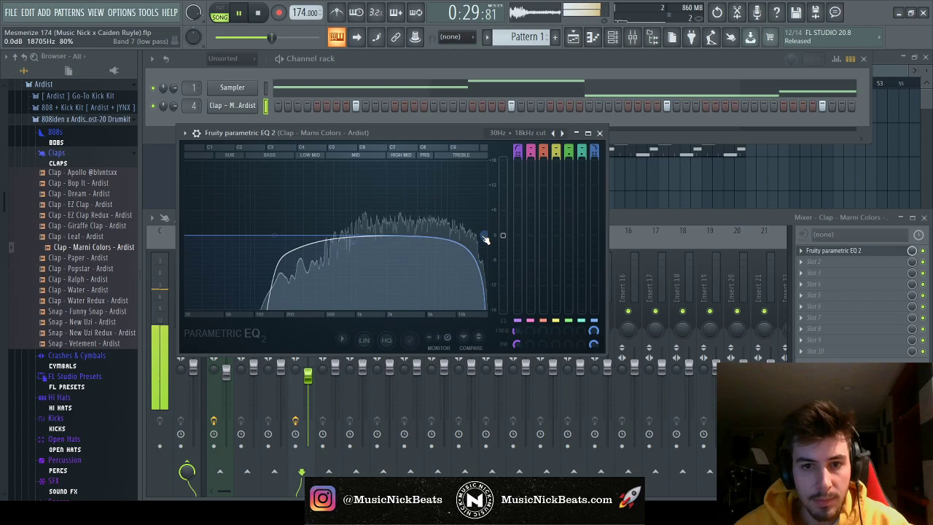
key("Escape")
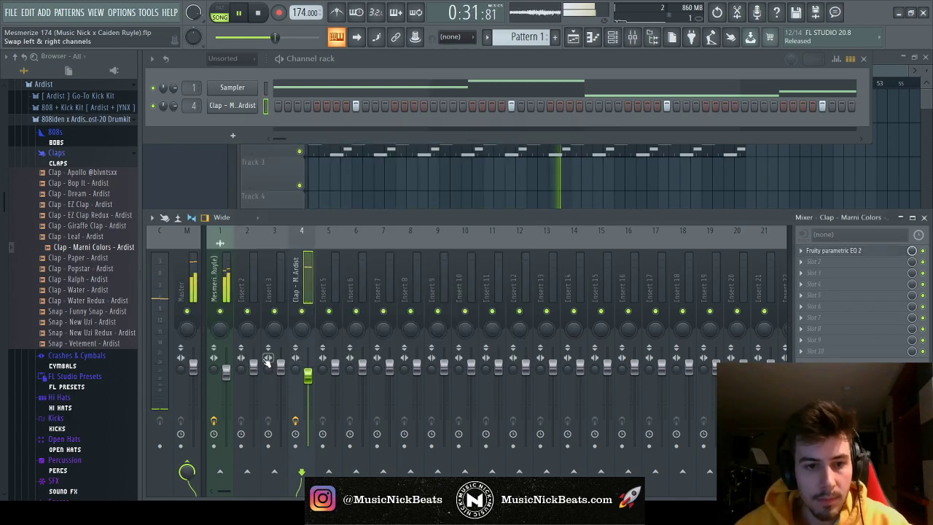
Inspect the rendered loop's Fruity parametric EQ 2 curve while the arrangement plays
key("space")
left_click(249, 281)
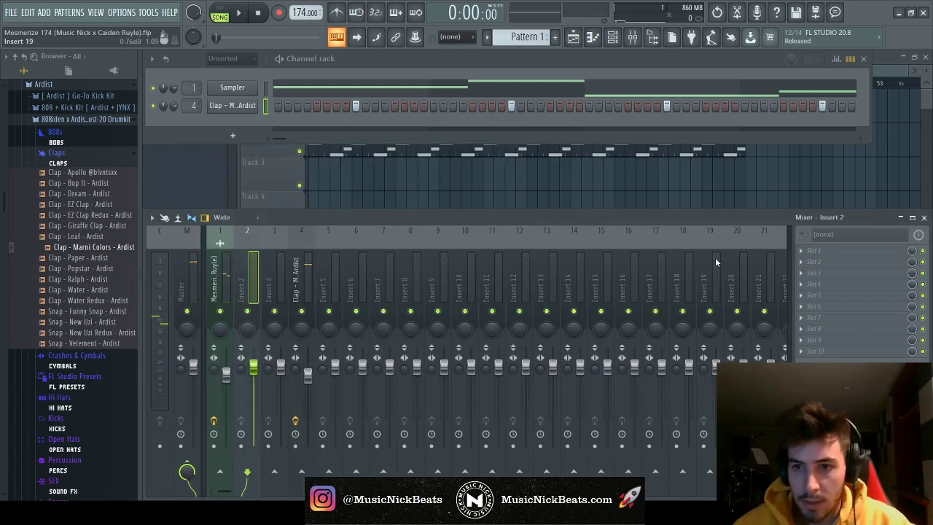
left_click(213, 273)
left_click(833, 251)
key("space")
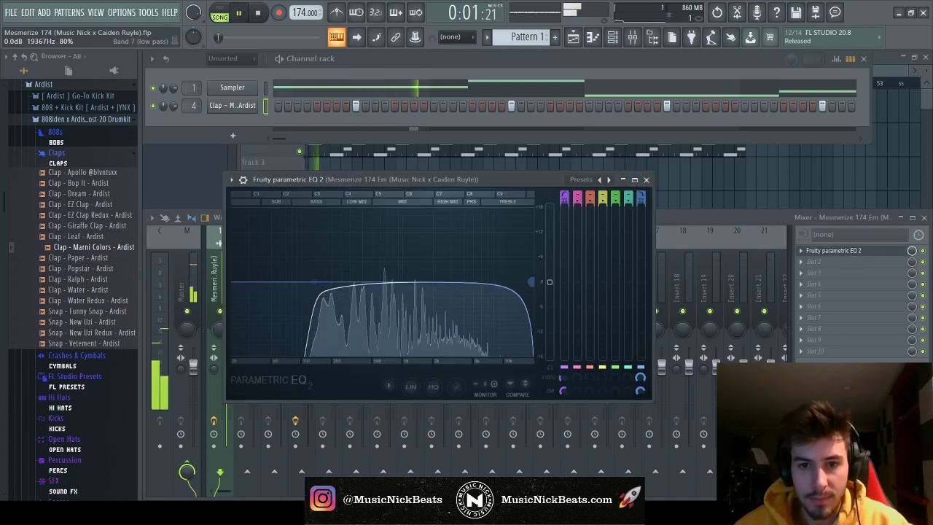
left_click(646, 179)
Normalize the clap sample, set its silence trimming to 100%, boost its gain 5%, and lower its mixer volume to -5.0 dB
left_click(232, 105)
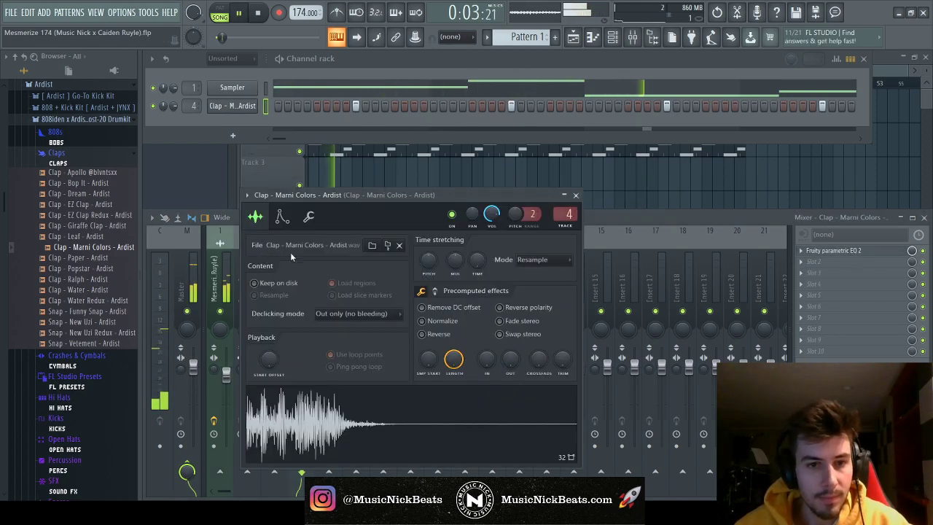
left_click_drag(563, 359, 562, 320)
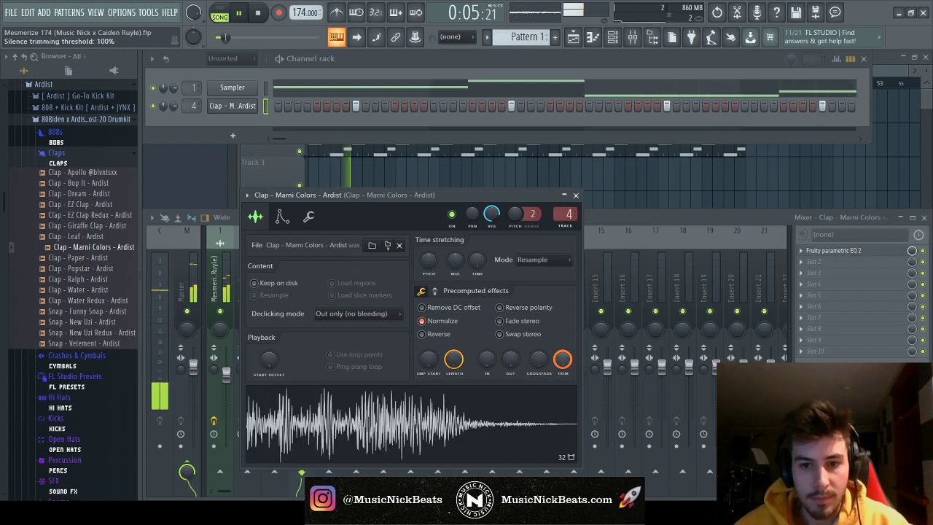
left_click(435, 291)
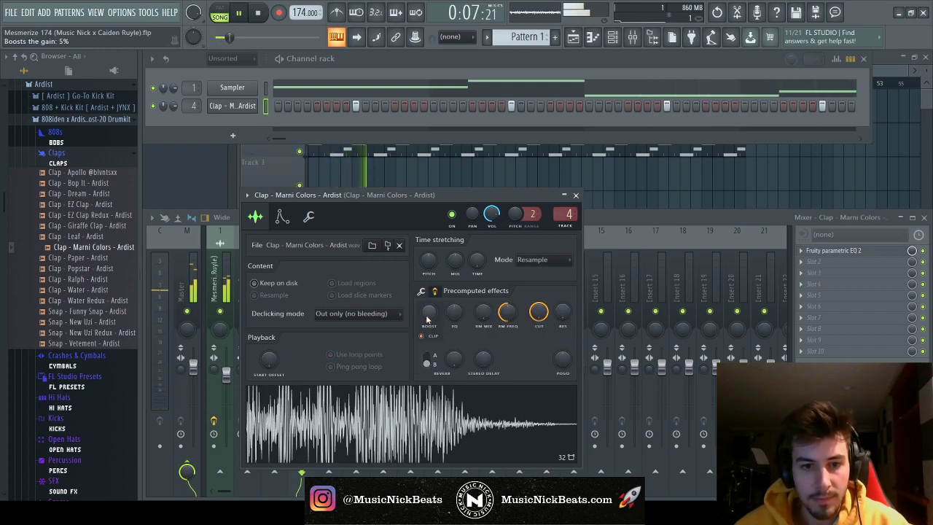
left_click(576, 197)
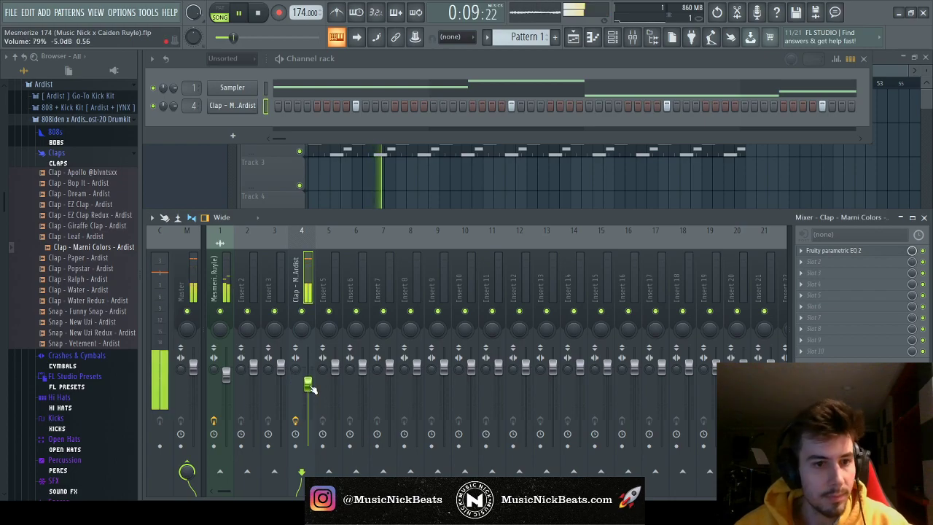
Add Hi Hat - Brain - 808iden from the Post-20 kit as a new channel with a note every four steps
left_click(56, 153)
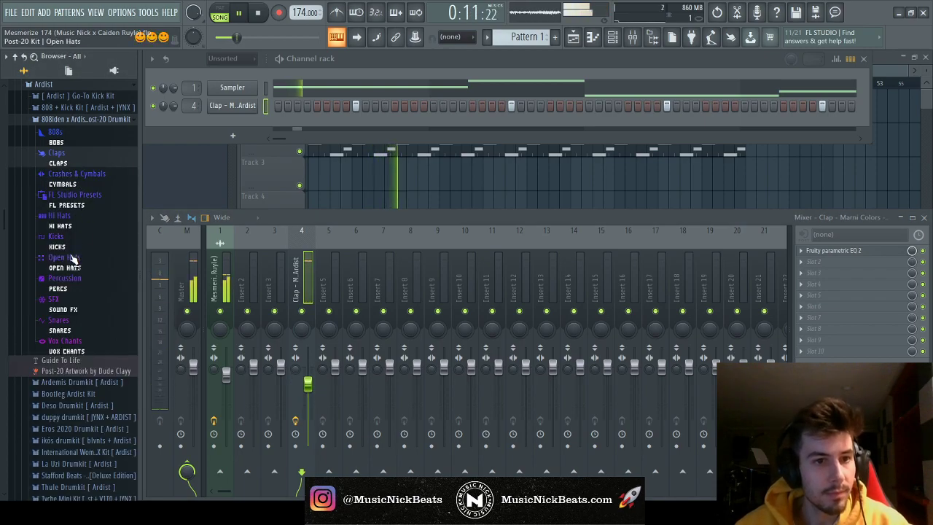
left_click(59, 215)
left_click_drag(84, 202, 247, 123)
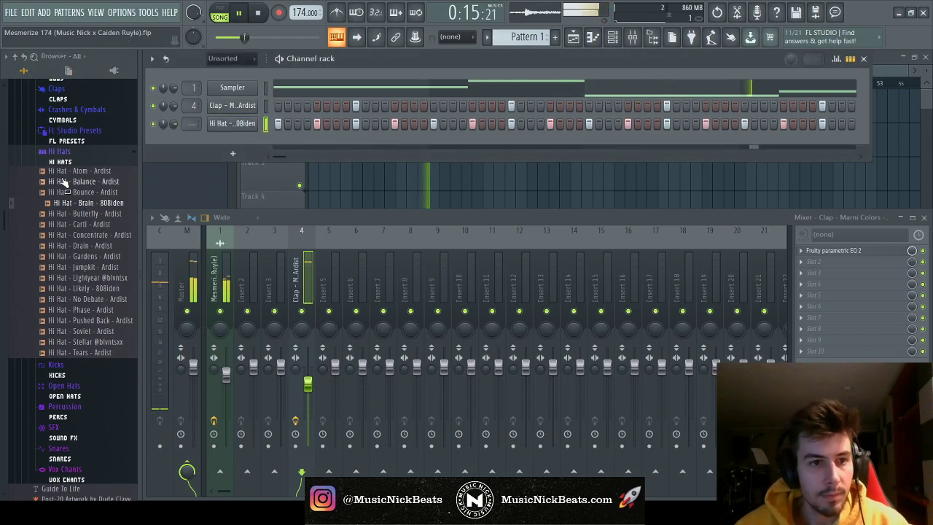
Load the Bandit hi-hat MIDI from the Music Nick 5K Sample Pack into the hi-hat channel and play it with the loop
left_click(68, 156)
scroll(66, 190, "down", 10)
key("space")
scroll(66, 226, "up", 2)
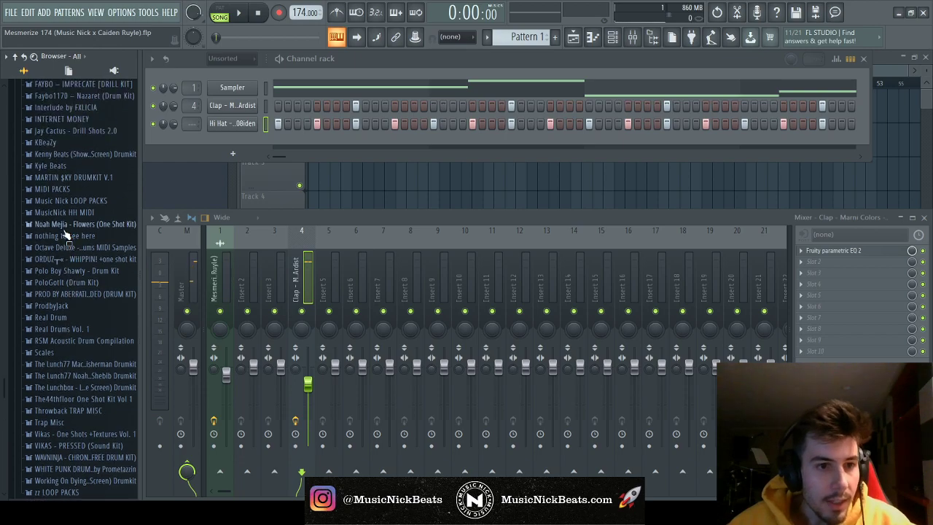
left_click(67, 203)
left_click(67, 236)
left_click(67, 236)
left_click(66, 215)
left_click(67, 235)
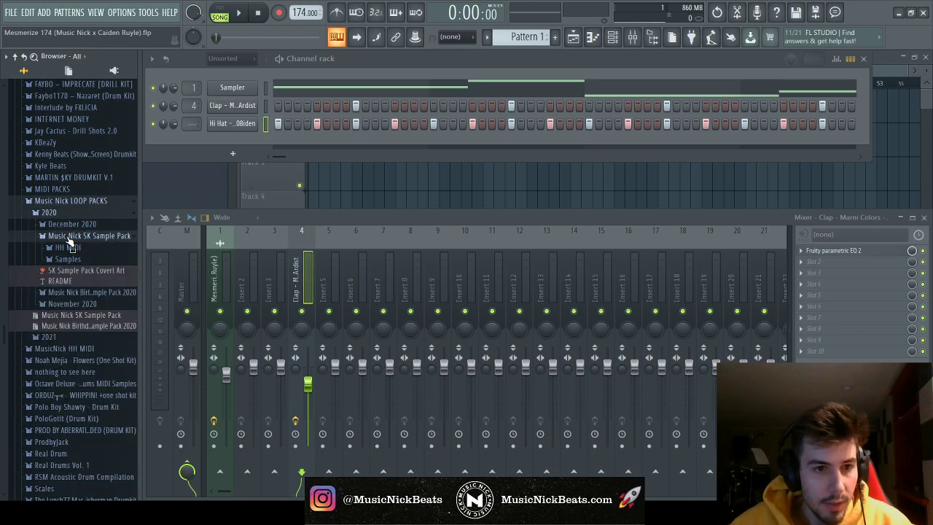
left_click(65, 247)
left_click(70, 259)
key("space")
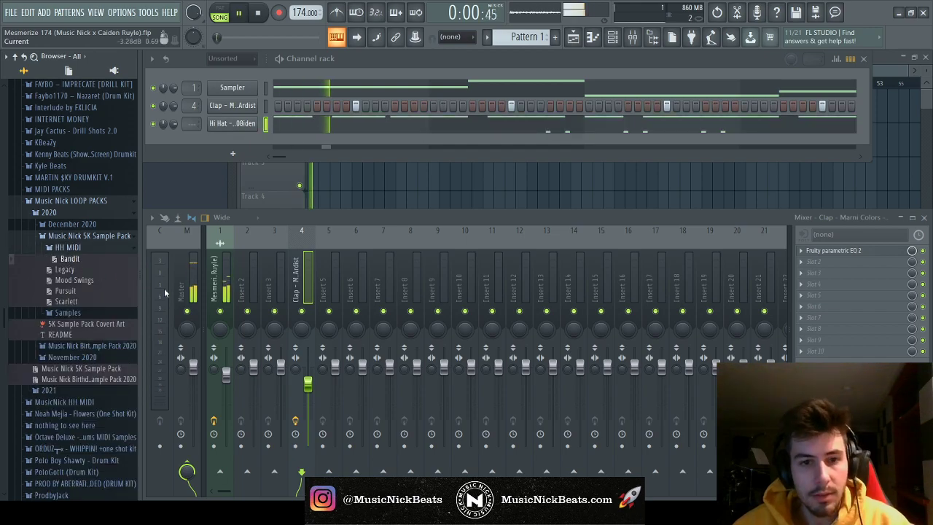
Route the hi-hat to mixer track 5, lower its volume, pan it slightly right, adjust its stereo separation, and check its sample settings
left_click_drag(339, 365, 341, 395)
key("ctrl+l")
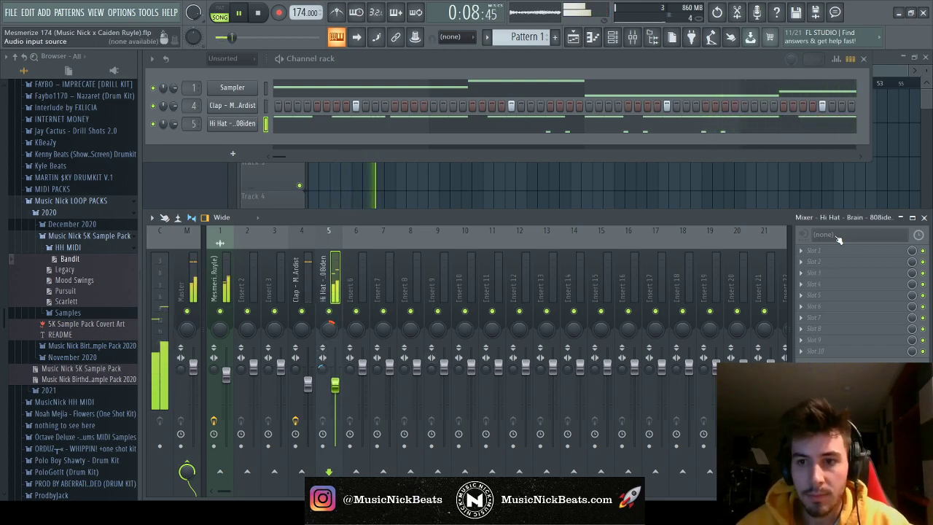
left_click(251, 124)
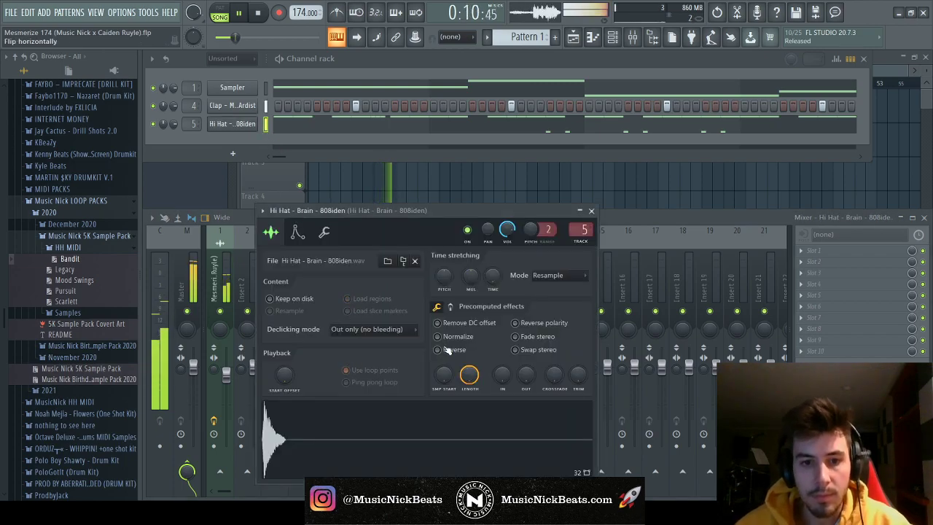
left_click(591, 210)
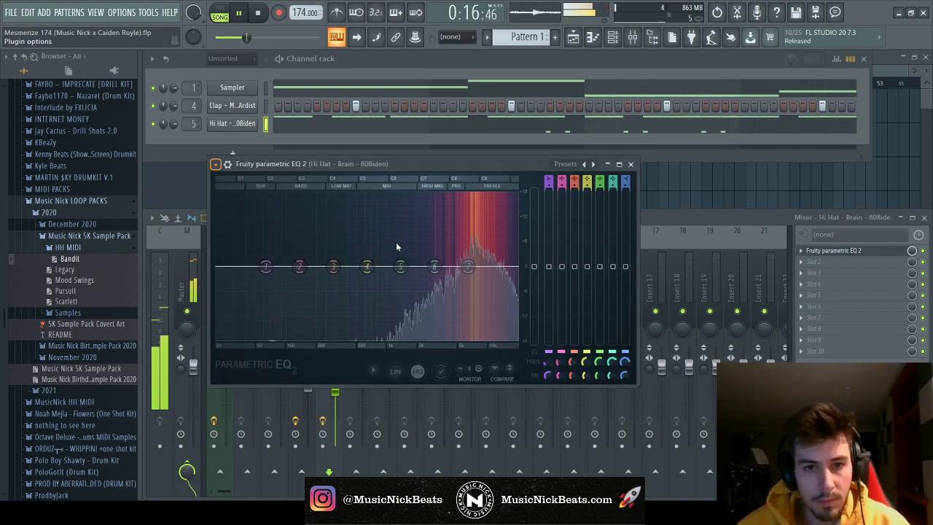
Apply the 30Hz + 18kHz cut preset to the hi-hat's Fruity parametric EQ 2 and raise the low-end cutoff to about 747 Hz
left_click_drag(265, 266, 365, 269)
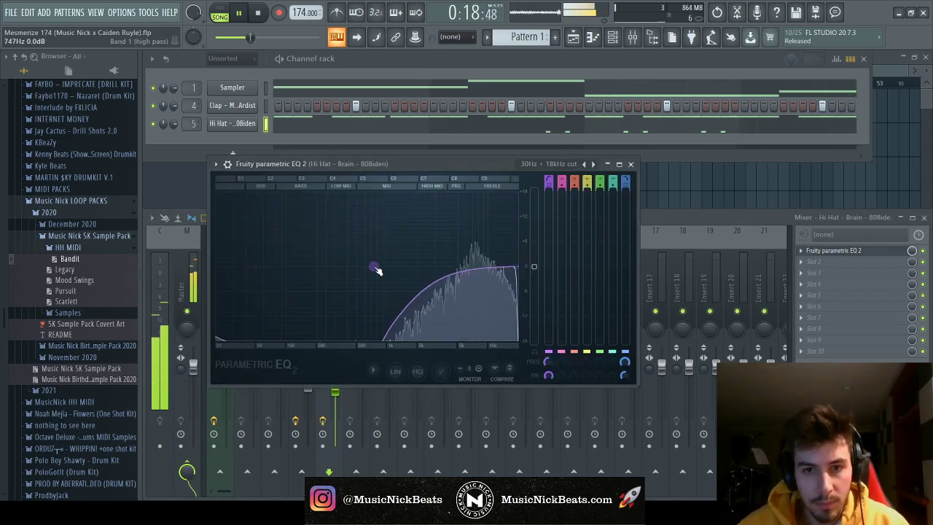
left_click(630, 164)
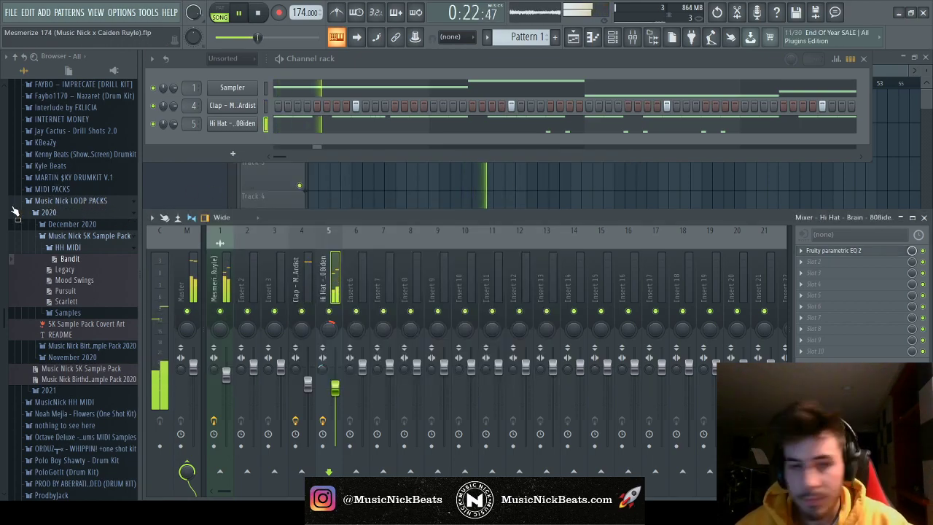
Collapse the Music Nick LOOP PACKS folder and save the project
left_click(66, 231)
key("space")
left_click(79, 211)
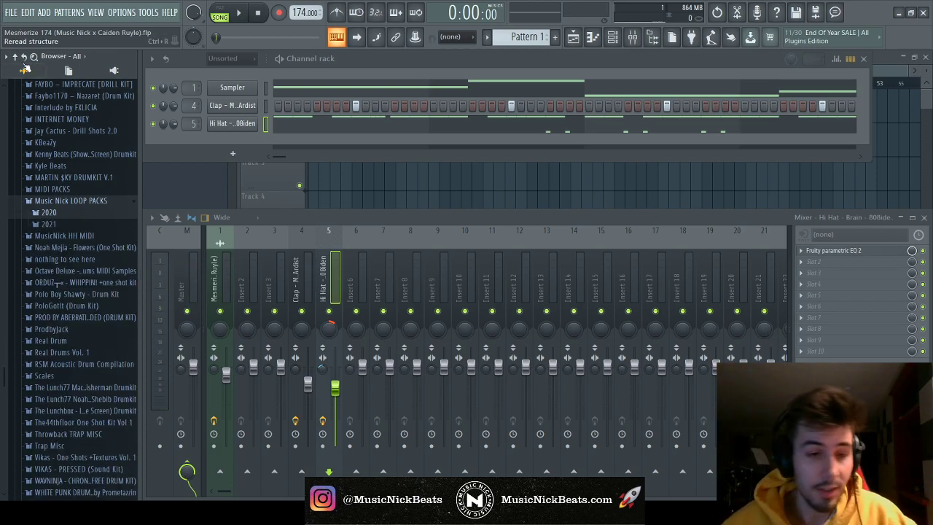
scroll(36, 277, "up", 3)
left_click(40, 266)
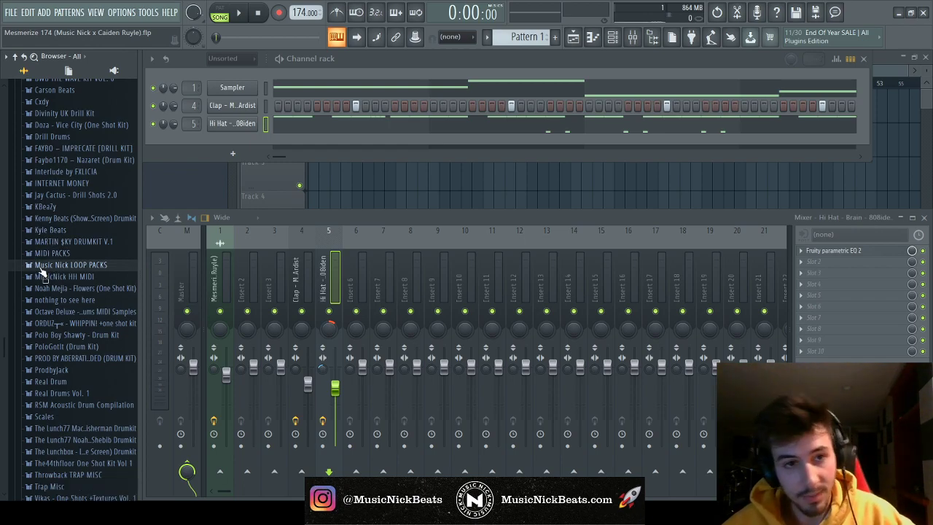
scroll(58, 219, "up", 3)
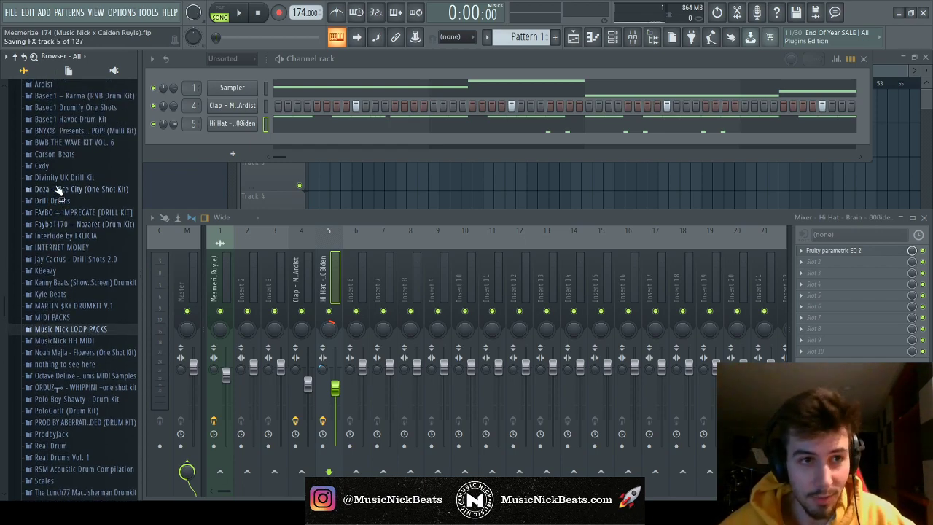
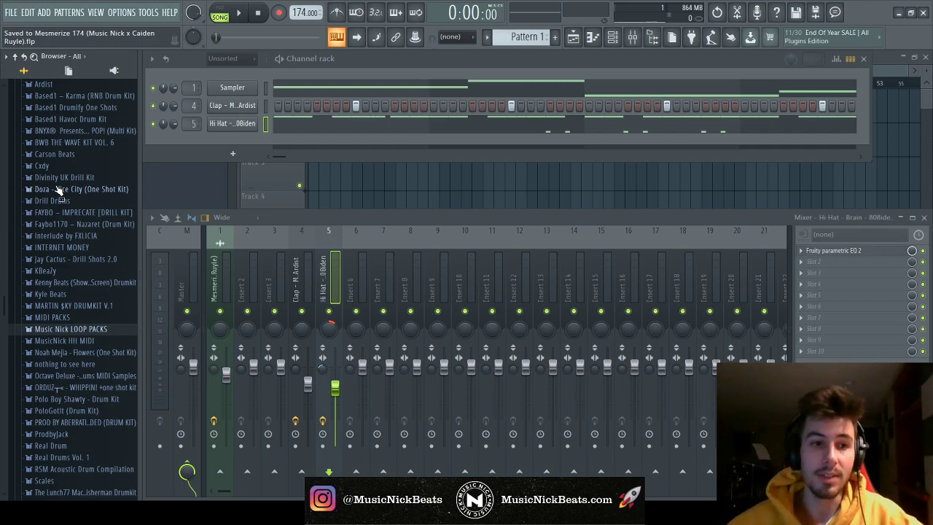
Add JR - Insomniac (OH) from the Internet Money drum kits as a new channel and place a note on its first step
scroll(58, 190, "up", 4)
key("space")
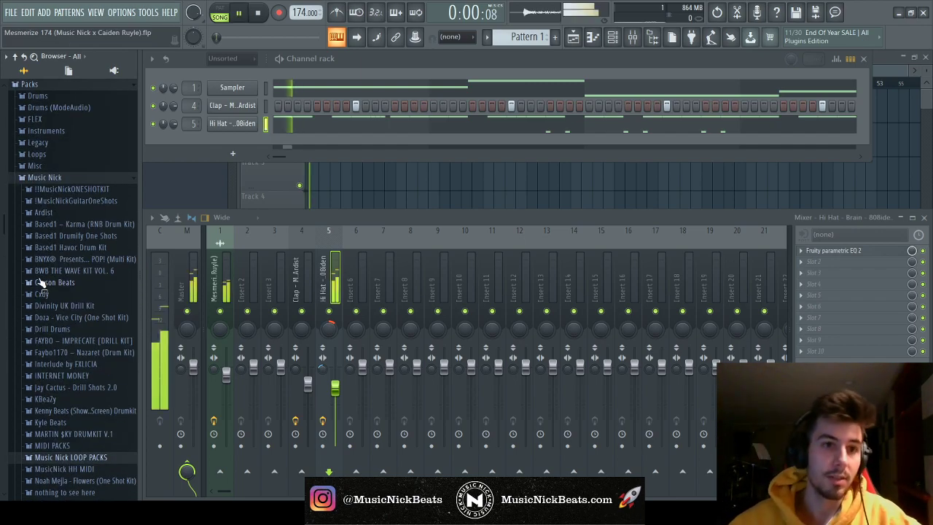
left_click(44, 212)
scroll(53, 230, "down", 2)
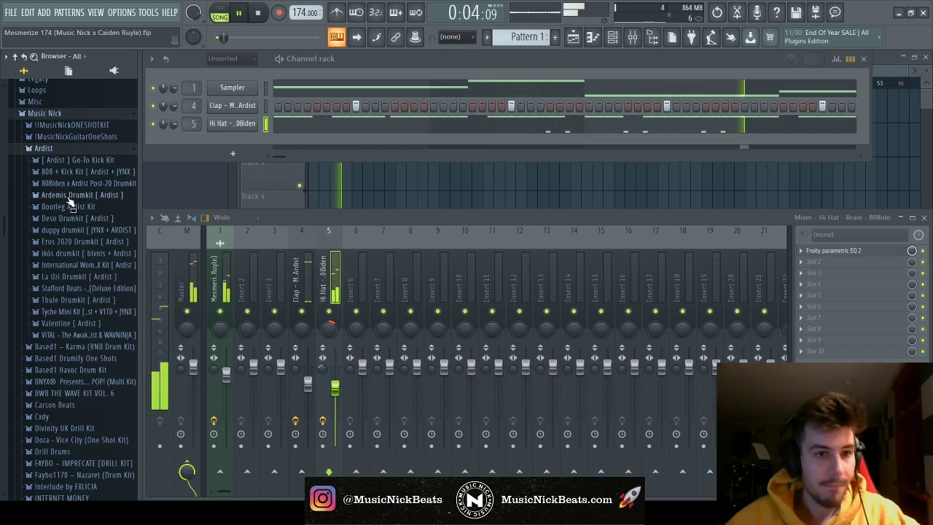
left_click(58, 150)
scroll(63, 205, "down", 3)
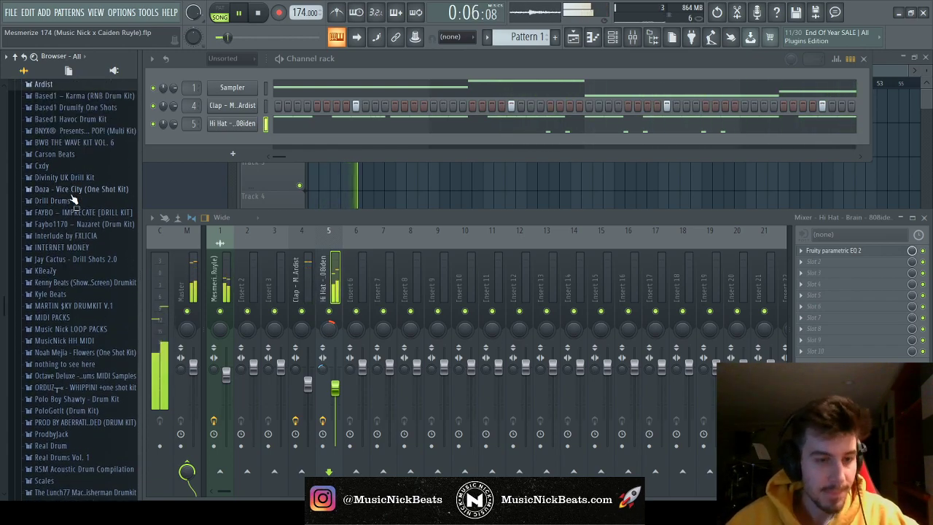
left_click(62, 245)
left_click(82, 255)
scroll(82, 267, "down", 2)
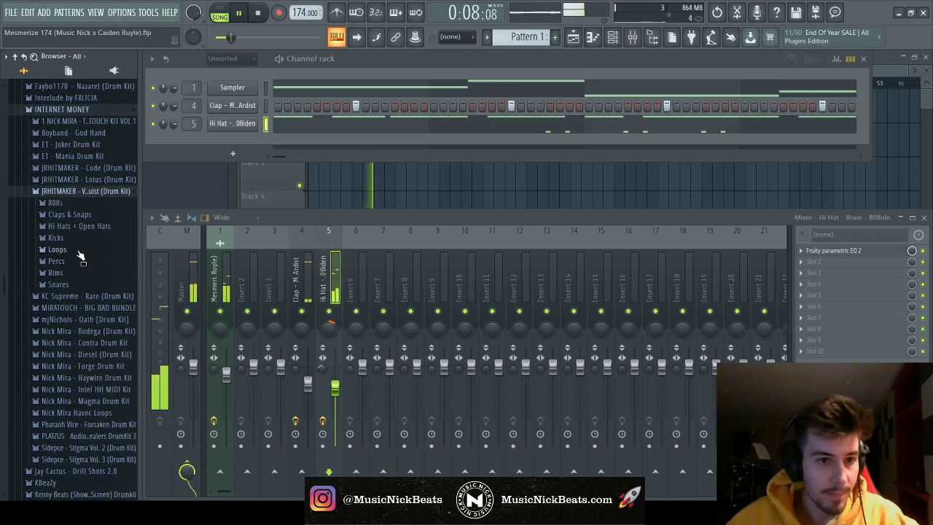
left_click(78, 226)
left_click_drag(85, 284, 233, 141)
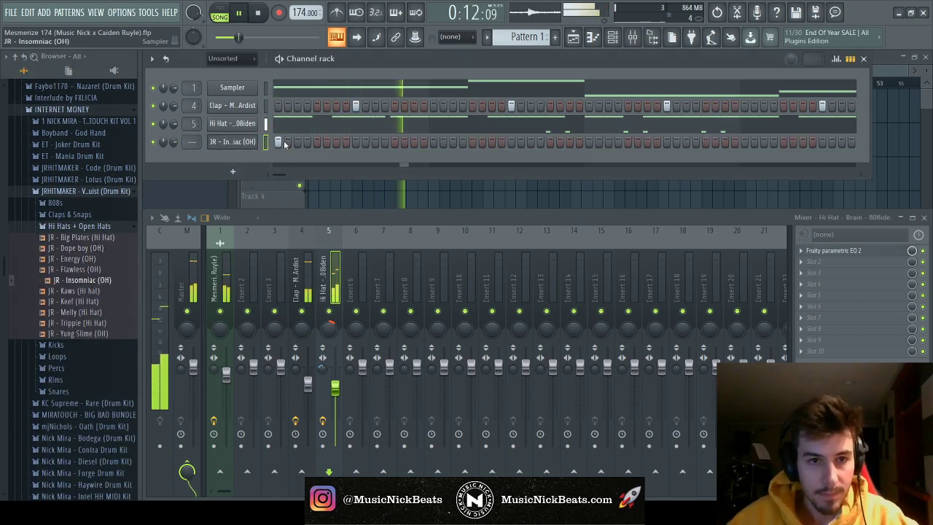
key("F7")
key("F7")
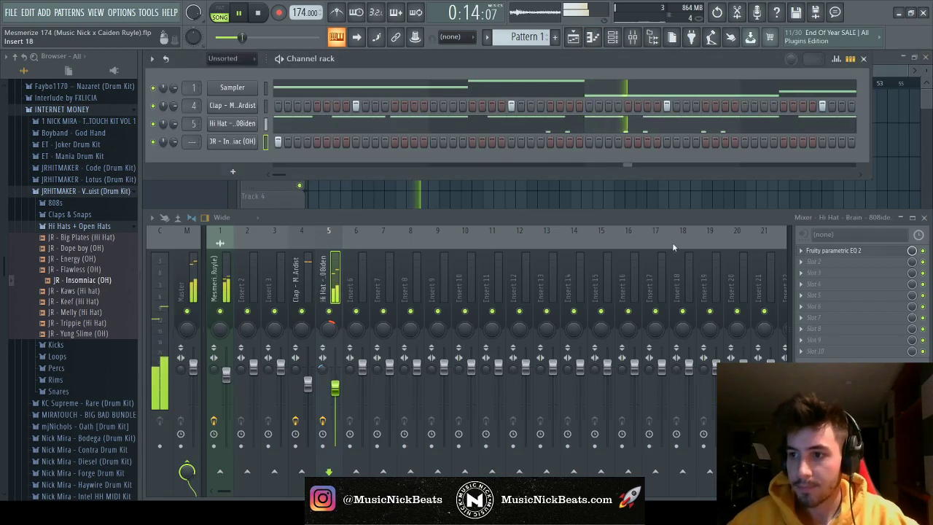
Route JR - Insomniac (OH) to mixer track 6, pan it 20% left, lower its volume, and check its sample settings
key("ctrl+l")
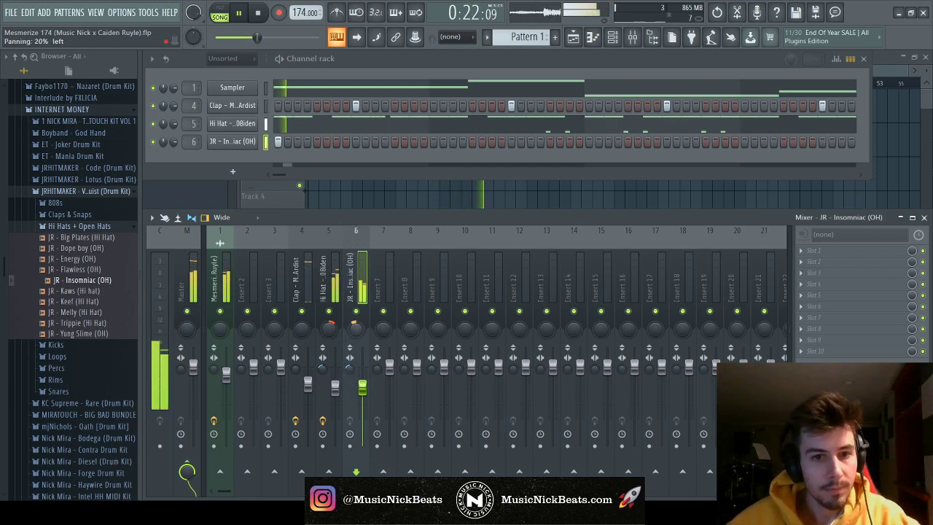
left_click(231, 142)
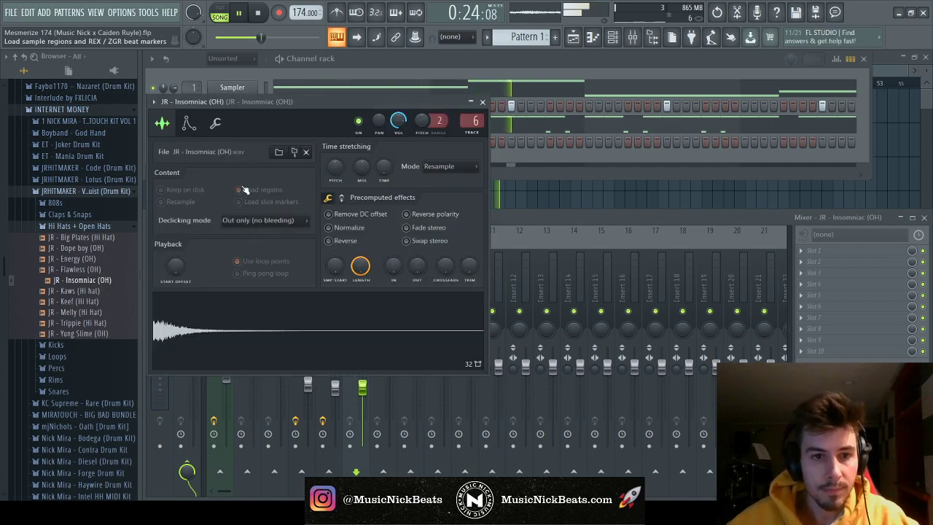
left_click(482, 101)
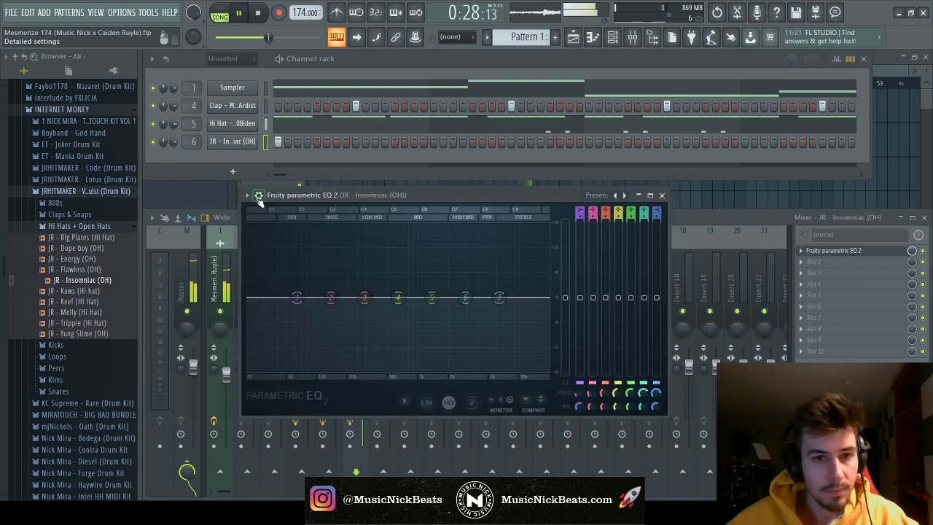
Apply the 30Hz + 18kHz cut preset to the Insomniac open hat's EQ, raise the low-end cutoff, and set the track volume to -8.8 dB
left_click_drag(316, 297, 378, 300)
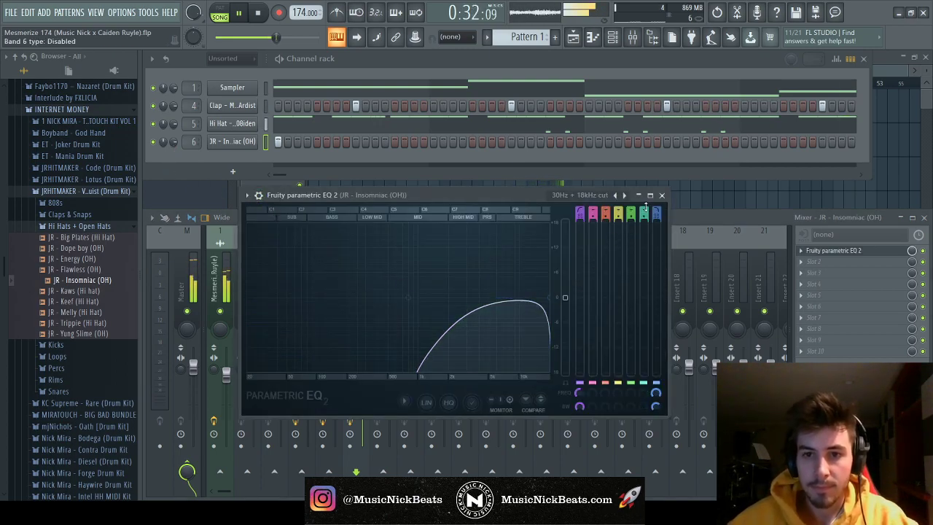
left_click(662, 194)
left_click_drag(362, 385, 362, 393)
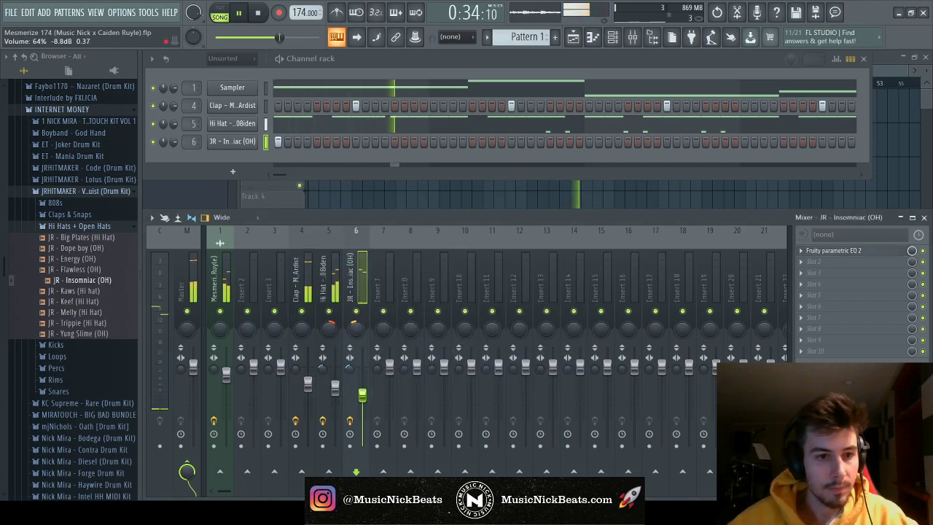
Add JR - Cube (OH) from the JRHITMAKER - Code kit as a new channel and move it above JR - Insomniac (OH)
left_click(78, 226)
left_click(86, 191)
left_click(81, 168)
left_click(64, 250)
left_click_drag(73, 271, 155, 251)
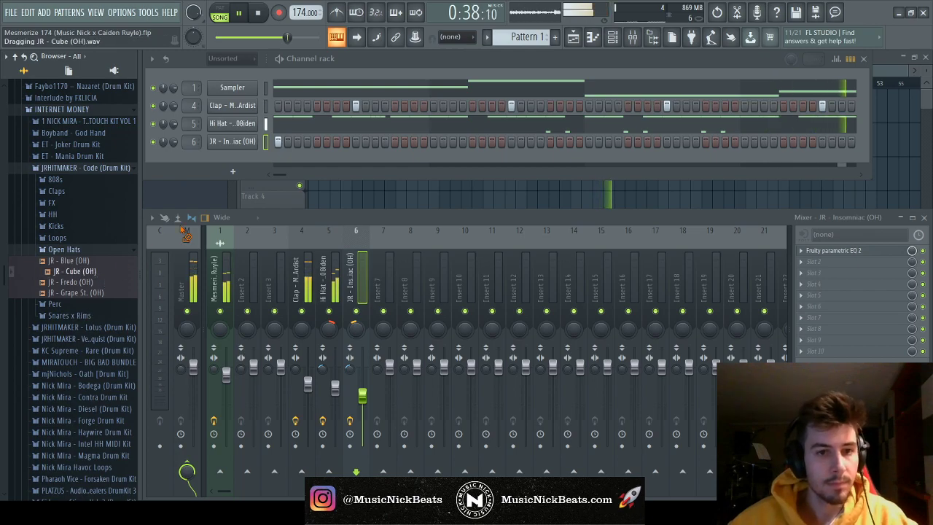
left_click_drag(244, 166, 245, 168)
key("alt+Up")
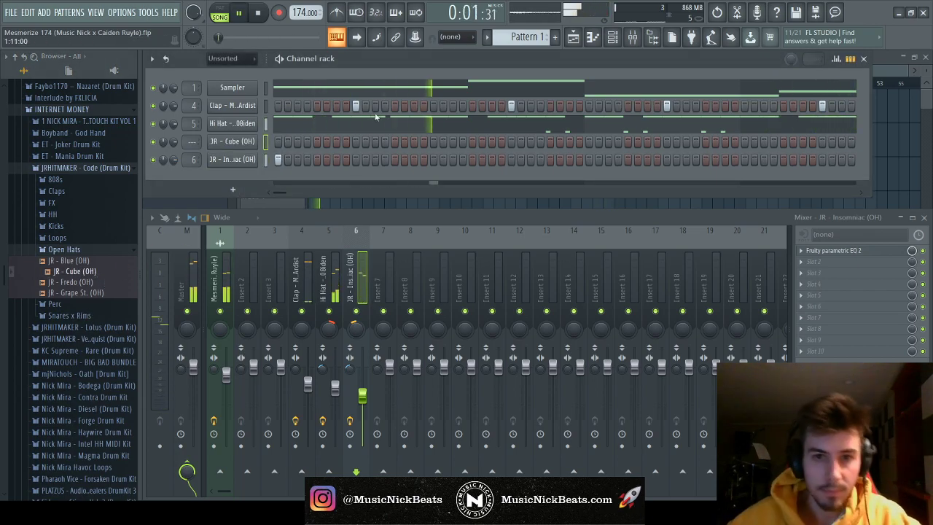
Place a C5 note on the second beat of bar 2 for JR - Cube (OH), and select bars 5 to 8 in its piano roll
left_click(472, 141)
key("F7")
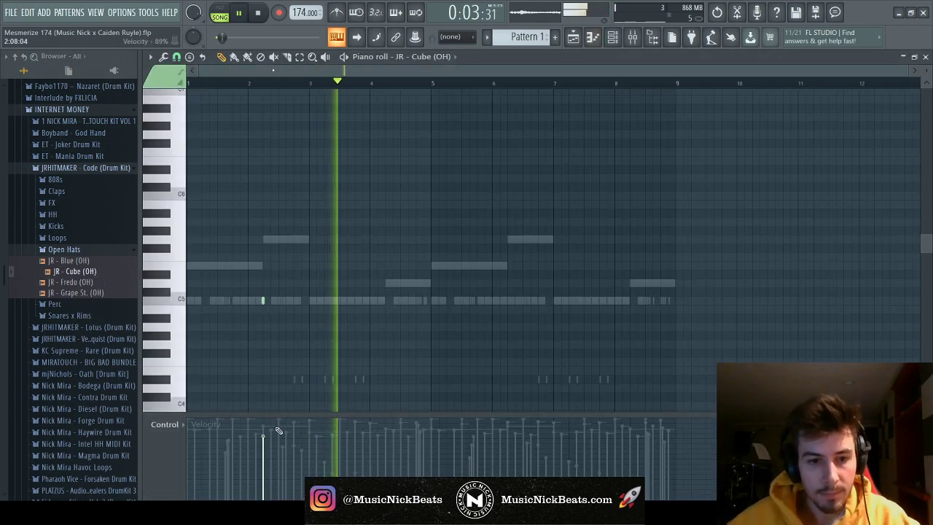
left_click_drag(432, 83, 676, 83)
key("F7")
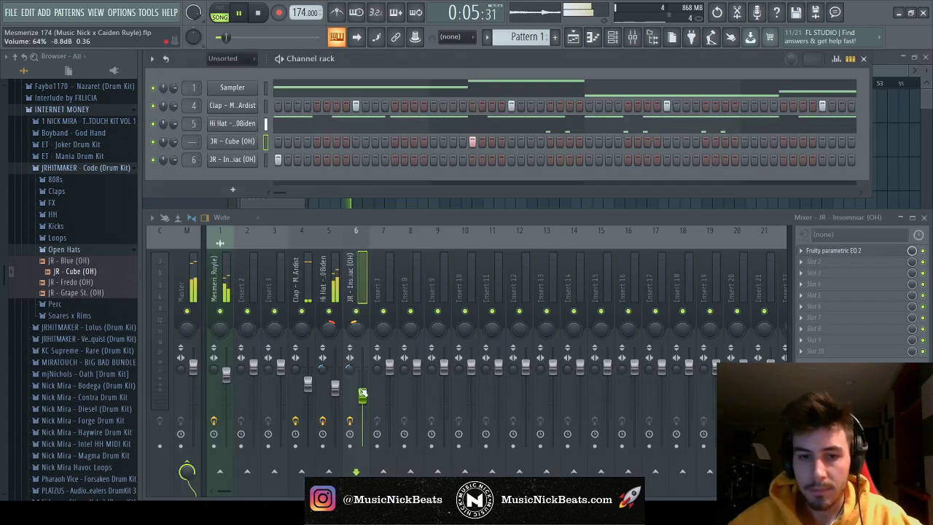
Route JR - Cube (OH) to a free mixer track, move it to track 6, pan it slightly left, and lower its volume
left_click(396, 372)
key("ctrl+l")
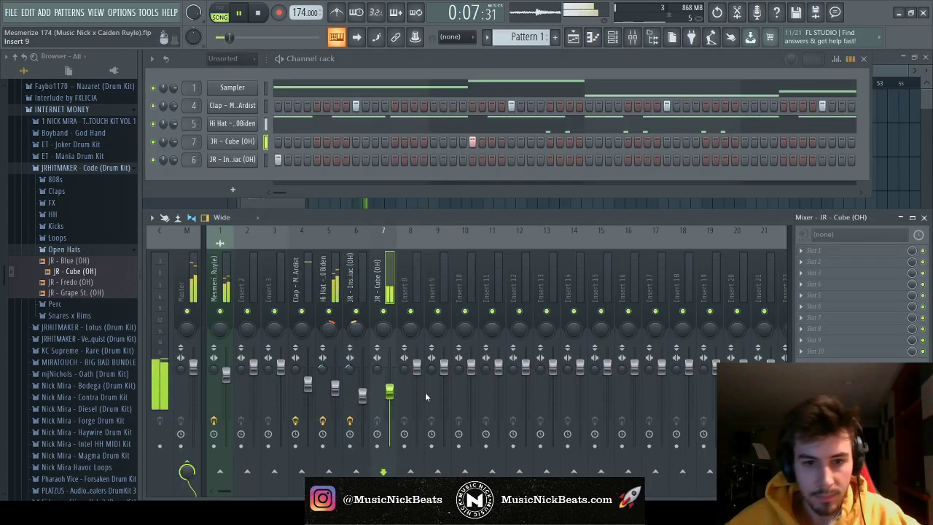
key("alt+Left")
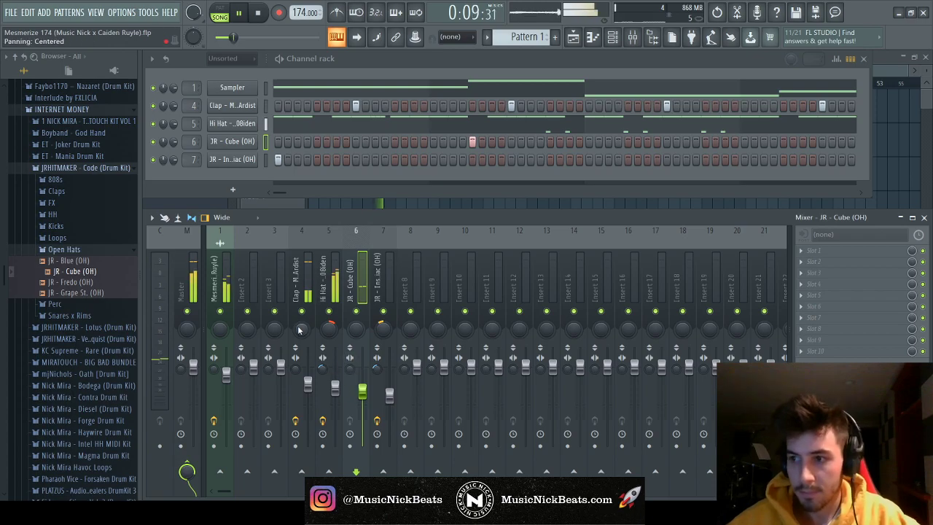
key("space")
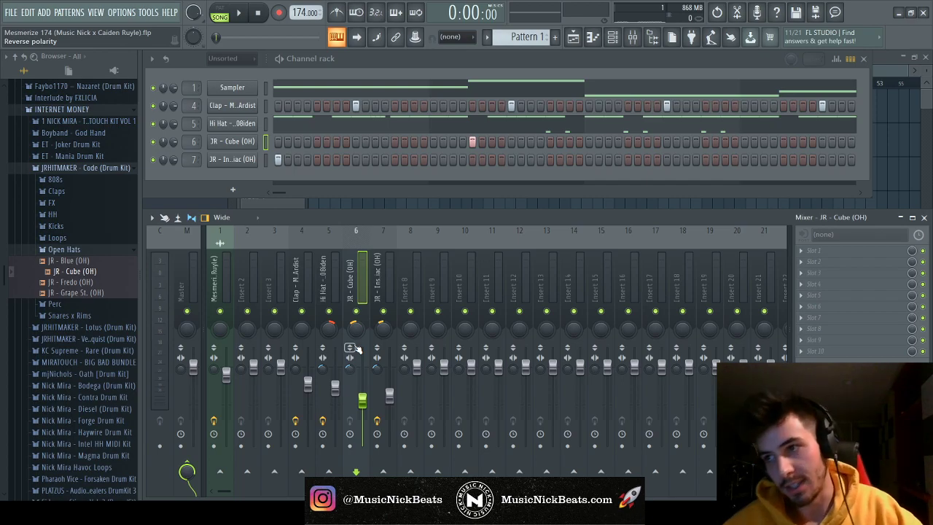
Normalize the JR - Cube (OH) sample and trim its silence in the sampler settings
left_click(251, 142)
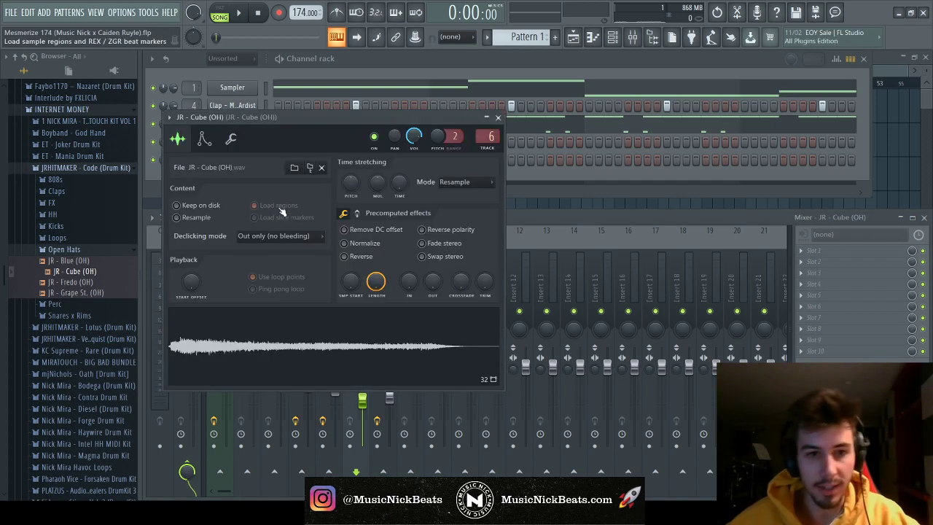
left_click(344, 242)
left_click_drag(485, 281, 432, 275)
left_click(498, 117)
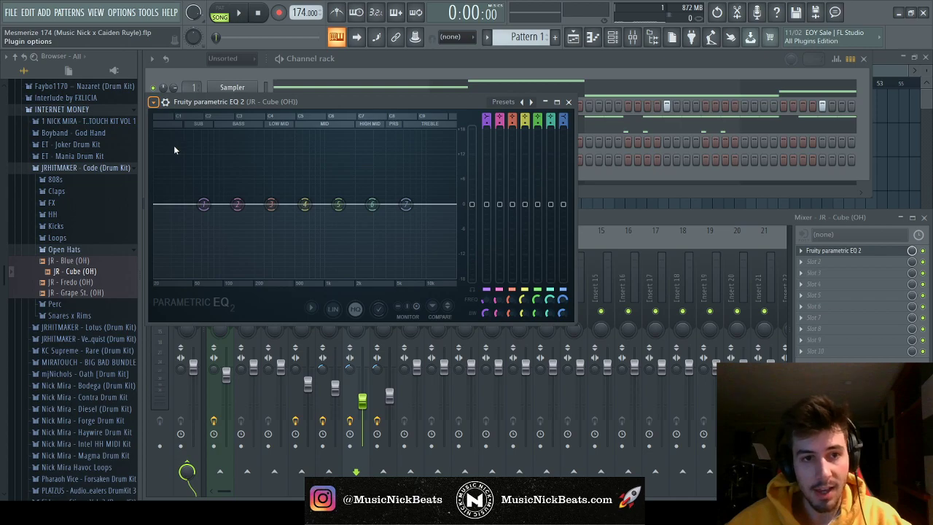
Apply the 30Hz + 18kHz cut preset to JR - Cube (OH)'s Fruity Parametric EQ 2 and raise the low-end cutoff into the mids
left_click_drag(187, 208, 312, 210)
left_click_drag(453, 204, 457, 204)
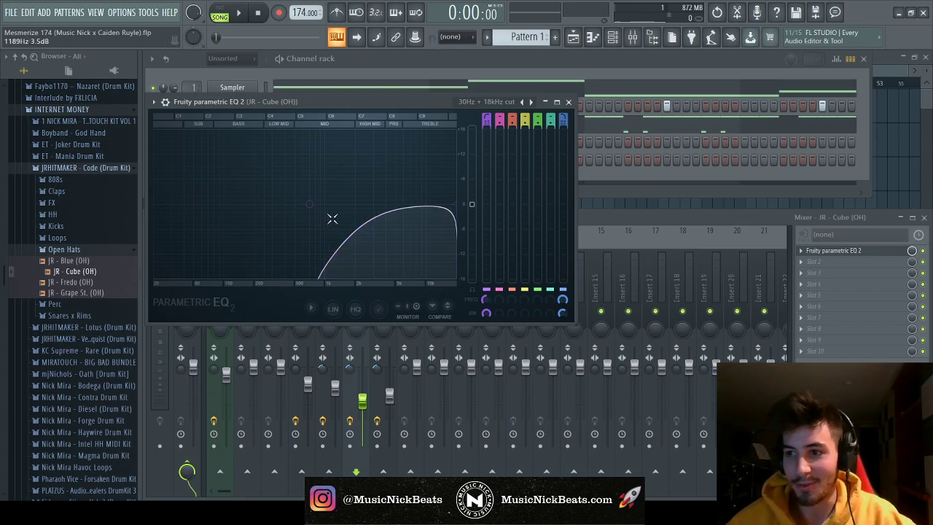
left_click(556, 102)
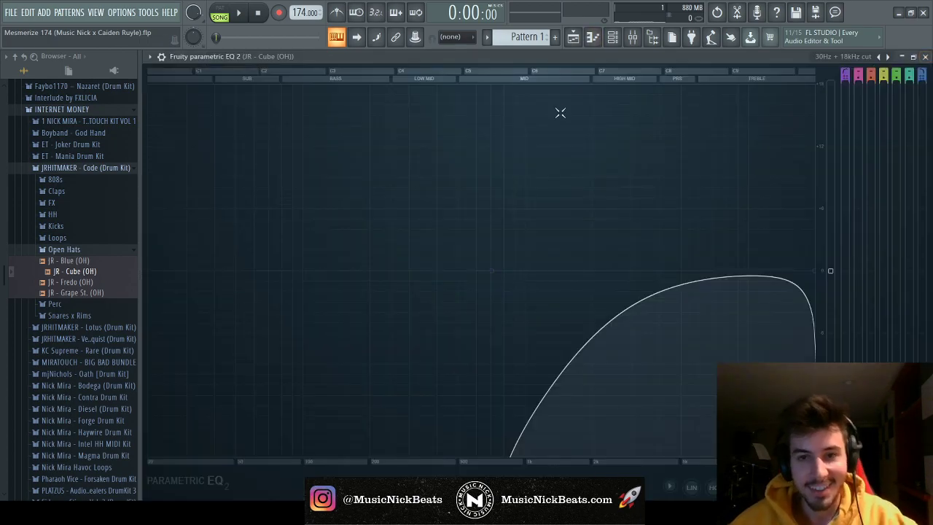
left_click(913, 56)
left_click(570, 103)
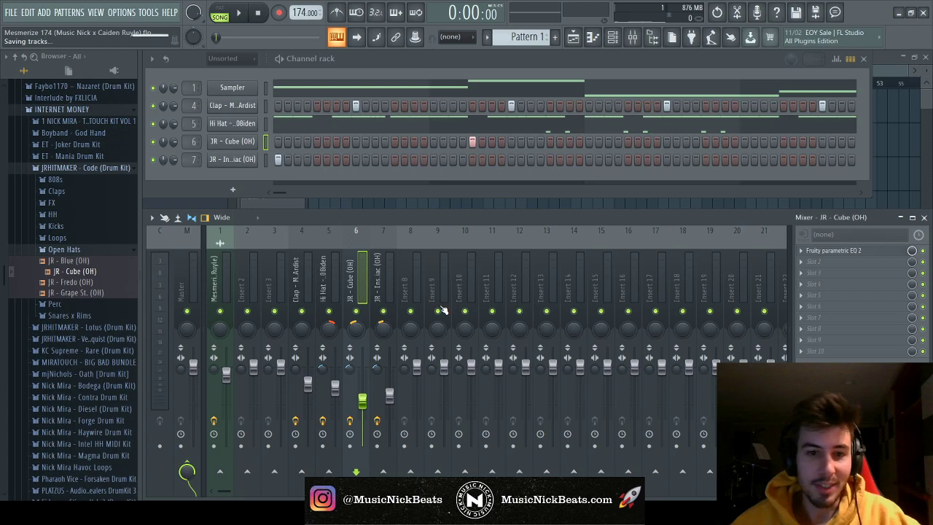
Play the beat and balance levels, setting the JR - Cube (OH) track to -11.2 dB and lowering the hi-hat track
key("space")
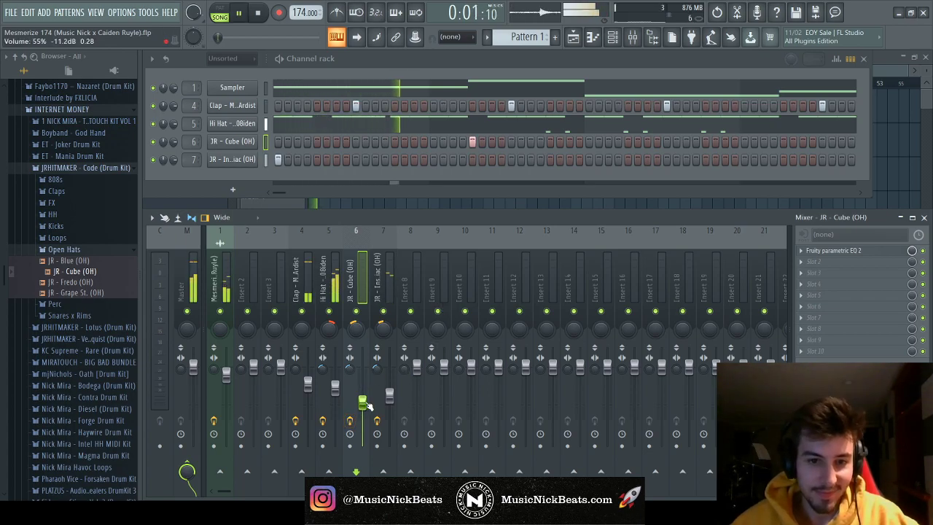
left_click(295, 375)
left_click(331, 379)
key("space")
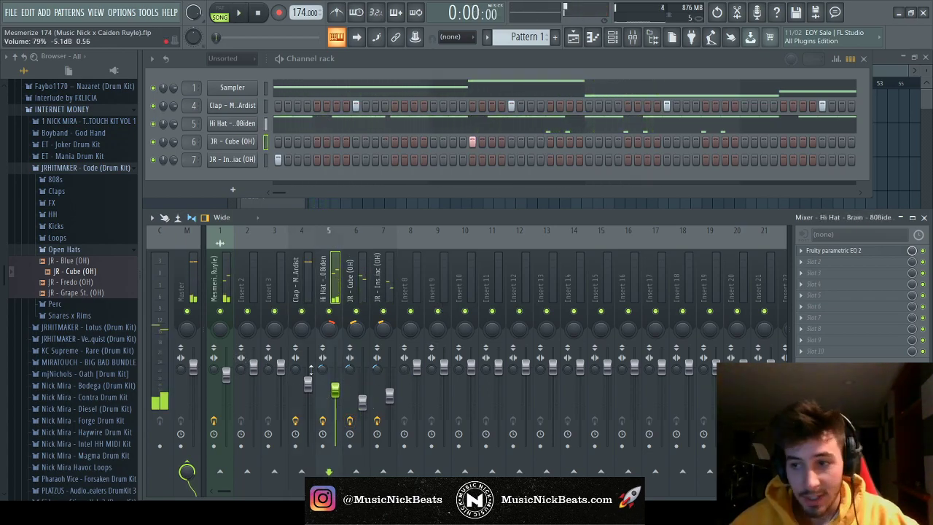
Add Canadian Goose Snare from the La Uzi Drumkit's Snare folder as a new channel and move it directly below the clap
left_click(65, 252)
key("space")
scroll(84, 245, "up", 4)
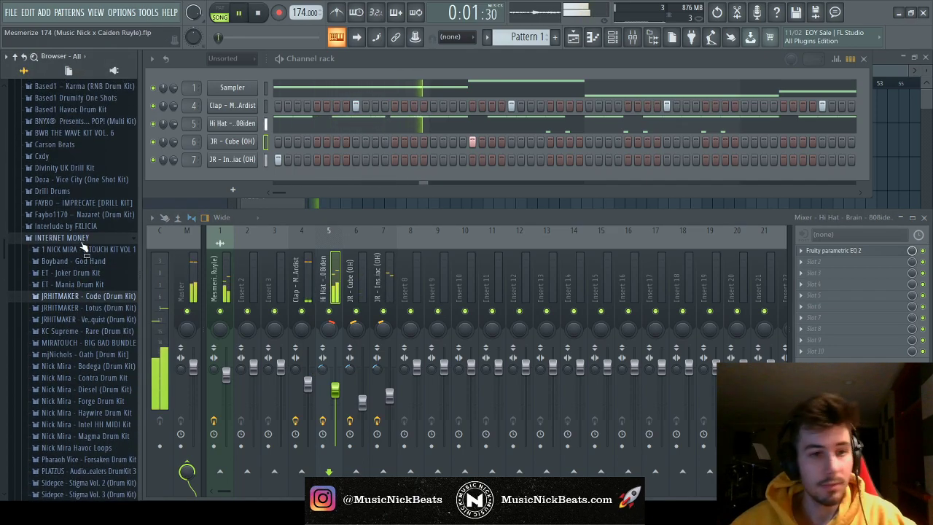
left_click(73, 238)
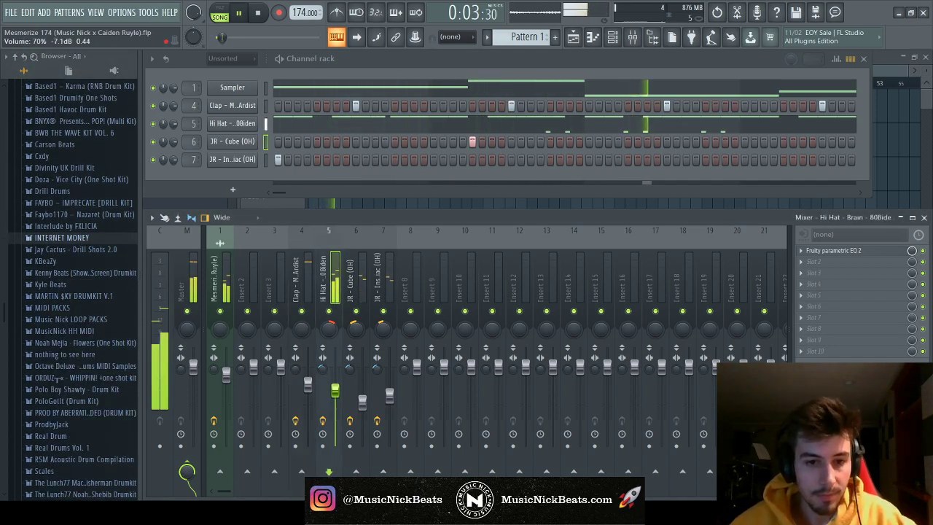
scroll(45, 228, "up", 4)
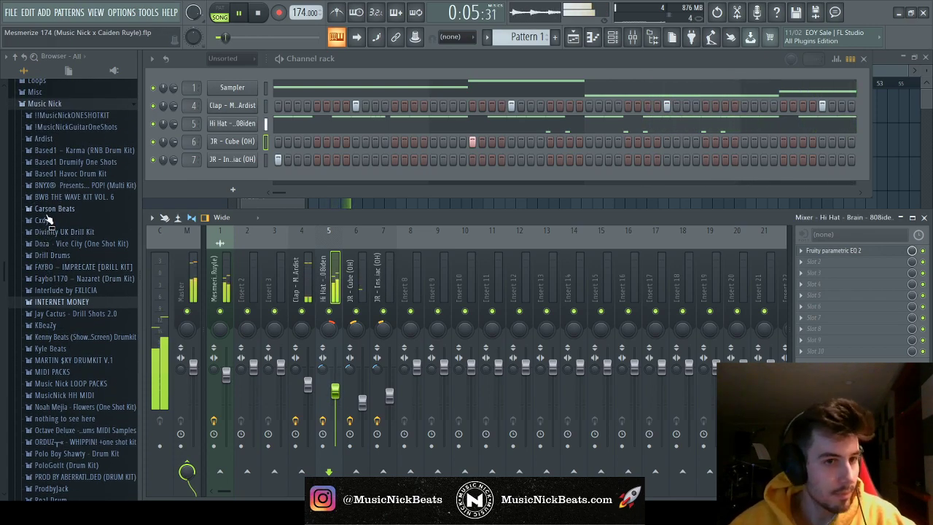
left_click(51, 138)
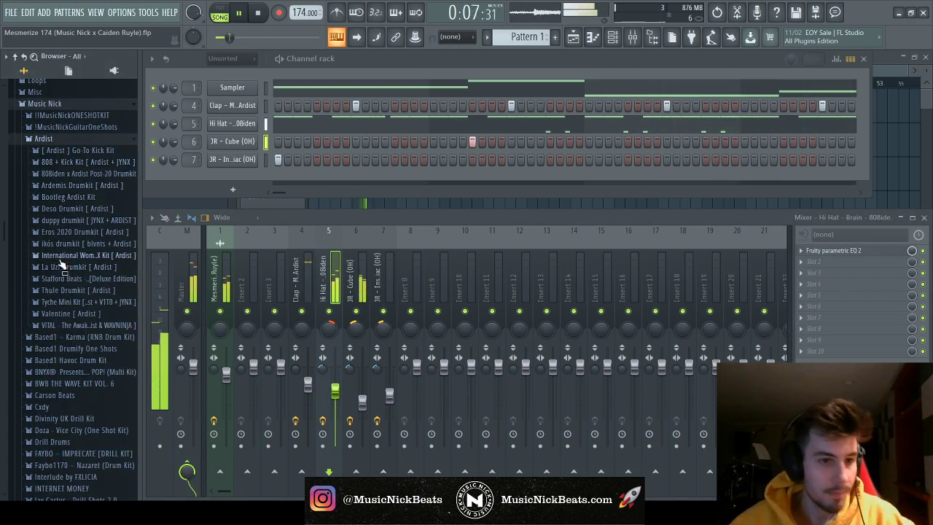
left_click(62, 267)
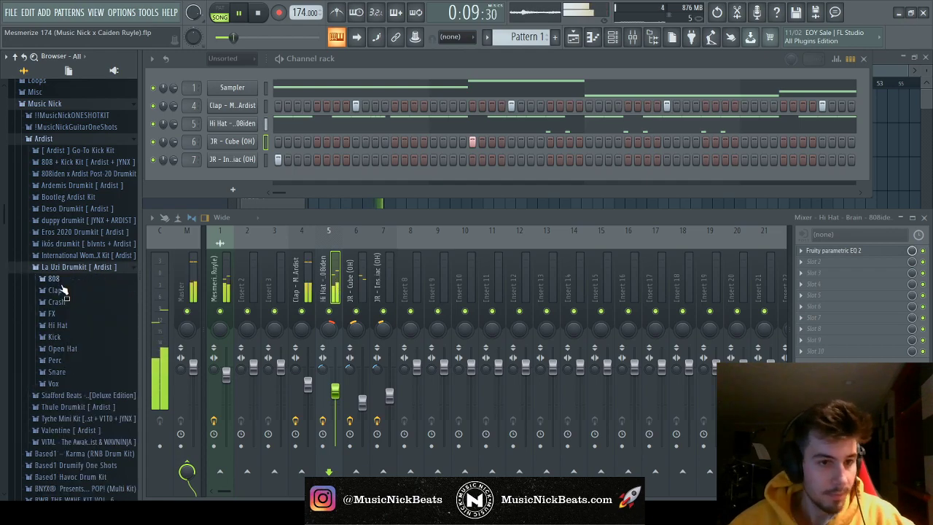
left_click(57, 301)
left_click_drag(80, 302, 233, 177)
key("alt+Up")
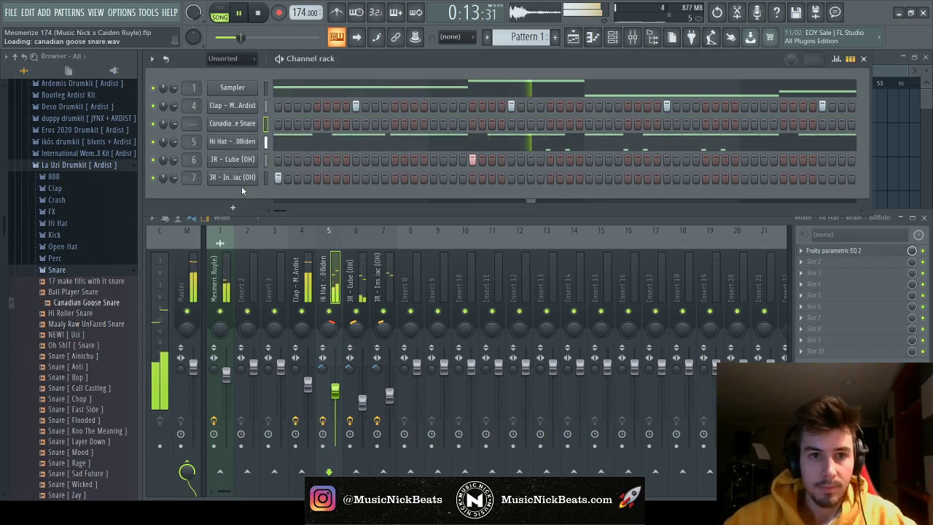
Place Canadian Goose Snare hits on steps 3, 35, 47 and 51 while the beat plays
left_click(297, 123)
key("space")
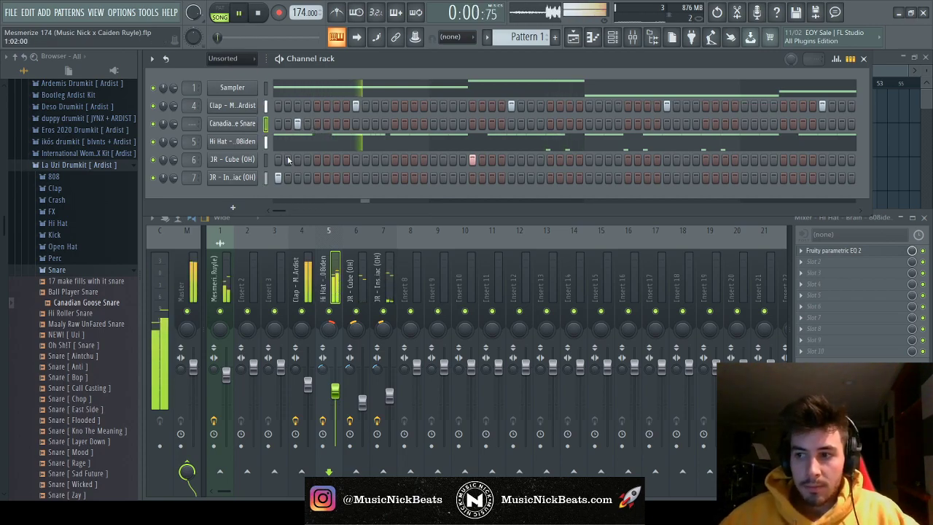
left_click(609, 123)
left_click(764, 124)
left_click(725, 123)
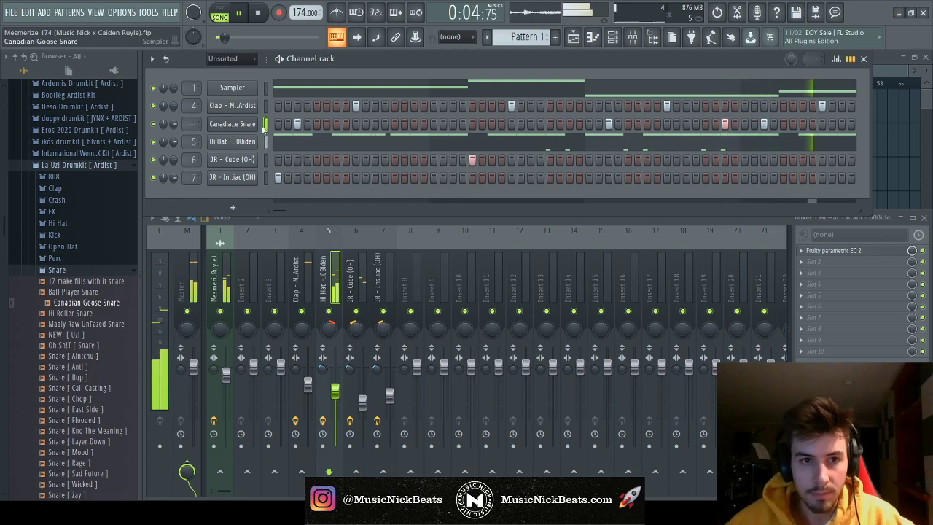
Raise the velocities of the snare's three notes in bars 3 and 4, and pan them about 20% left, right and left
left_click(243, 124)
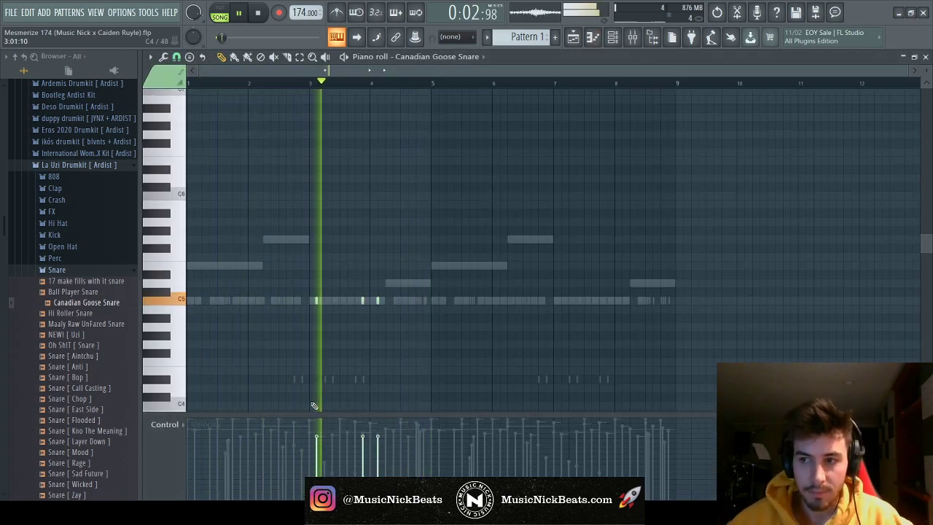
left_click_drag(359, 439, 362, 423)
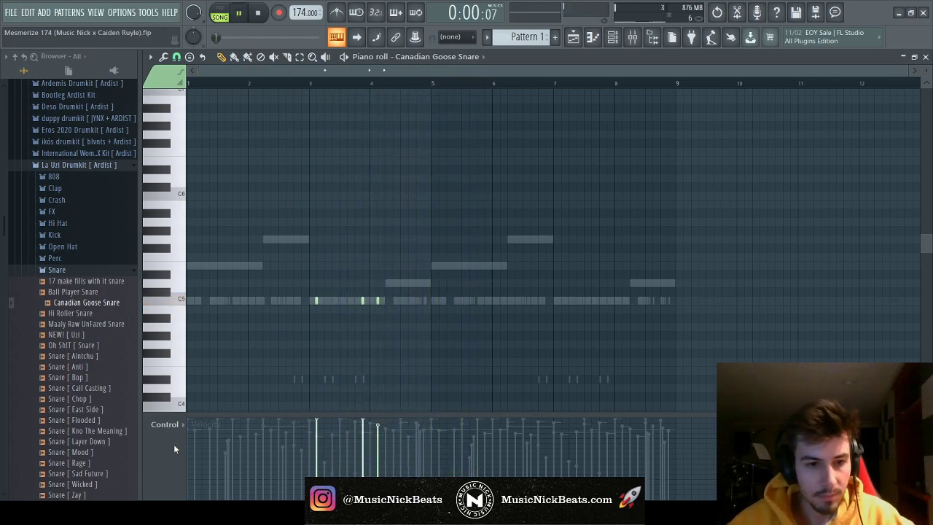
scroll(190, 436, "down", 3)
left_click(315, 467)
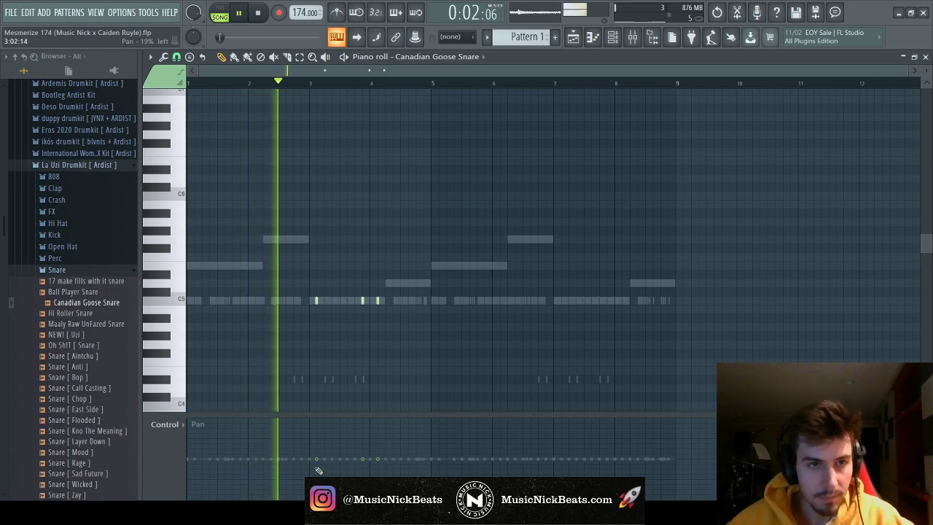
key("space")
left_click(366, 455)
key("space")
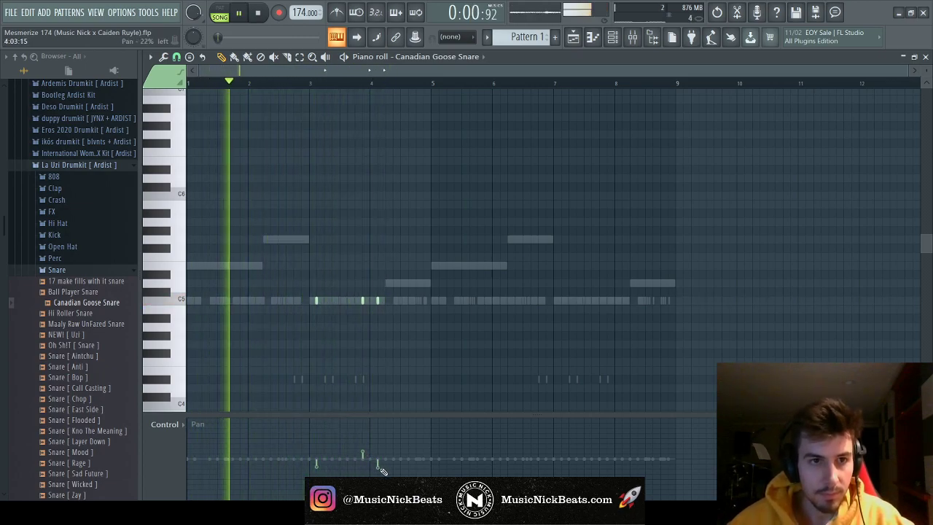
Duplicate the snare notes from bars 1–4 into bars 5–8 and reverse the copies' panning to right, left and right
left_click_drag(431, 83, 188, 83)
key("ctrl+b")
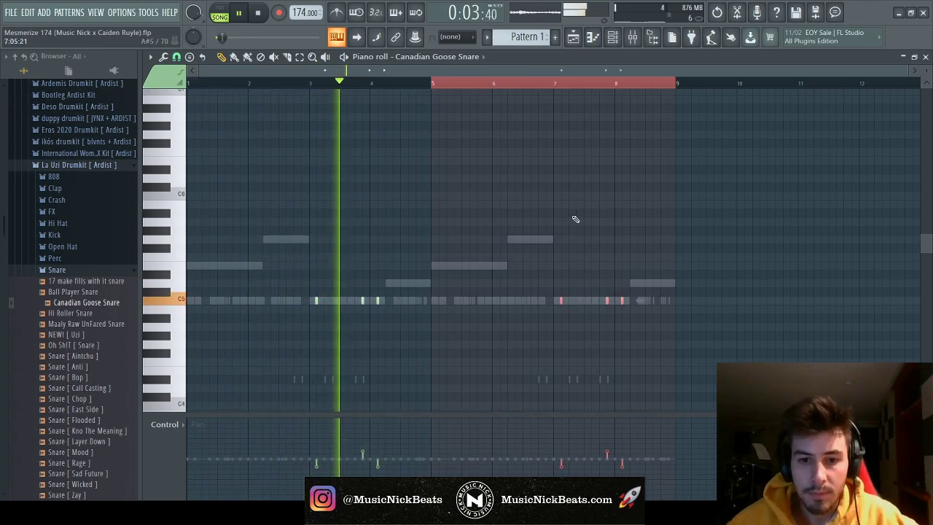
left_click(566, 454)
left_click(609, 464)
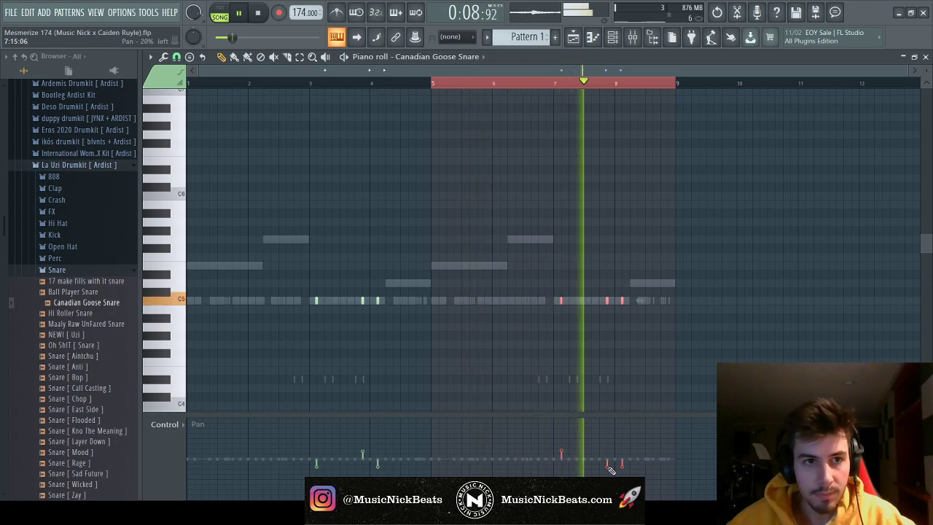
left_click(624, 453)
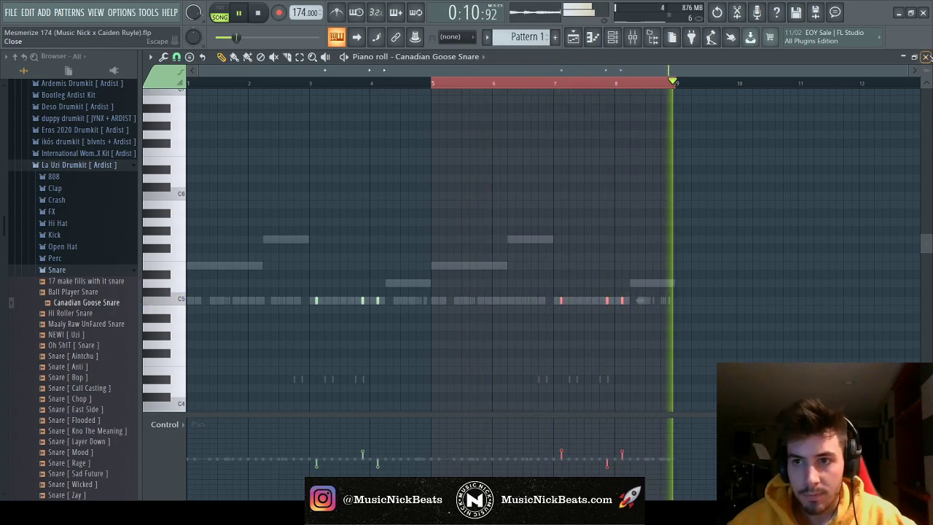
Route Canadian Goose Snare to a free mixer track, move it to track 5 beside the clap, and lower its volume
key("F7")
key("ctrl+l")
key("alt+Left")
key("alt+Left")
key("alt+Left")
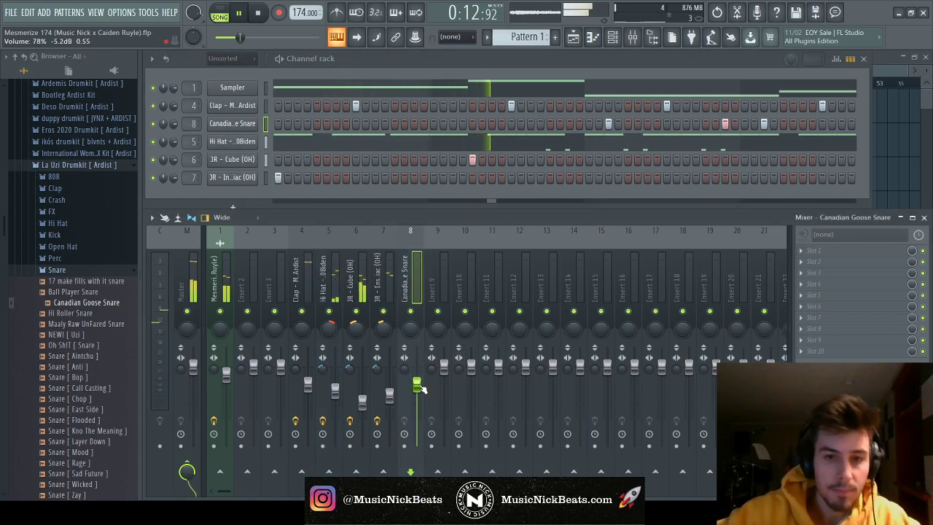
left_click_drag(335, 384, 336, 392)
Normalize and trim the Canadian Goose Snare sample, and adjust its gain boost in the precomputed effects
left_click(232, 124)
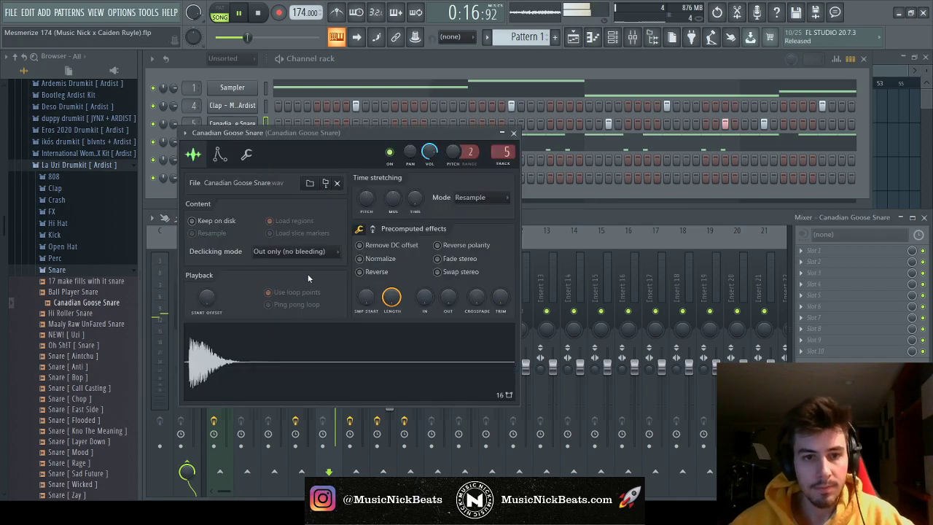
left_click(359, 258)
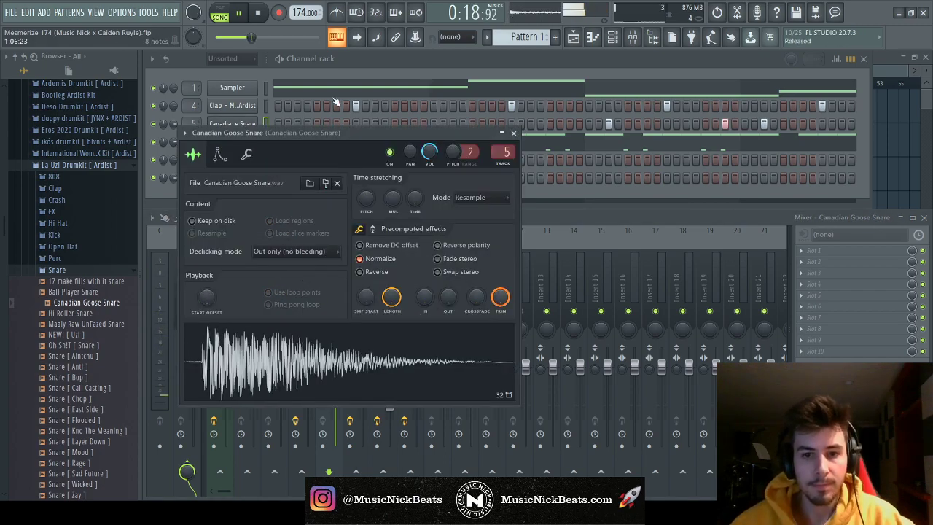
left_click(372, 229)
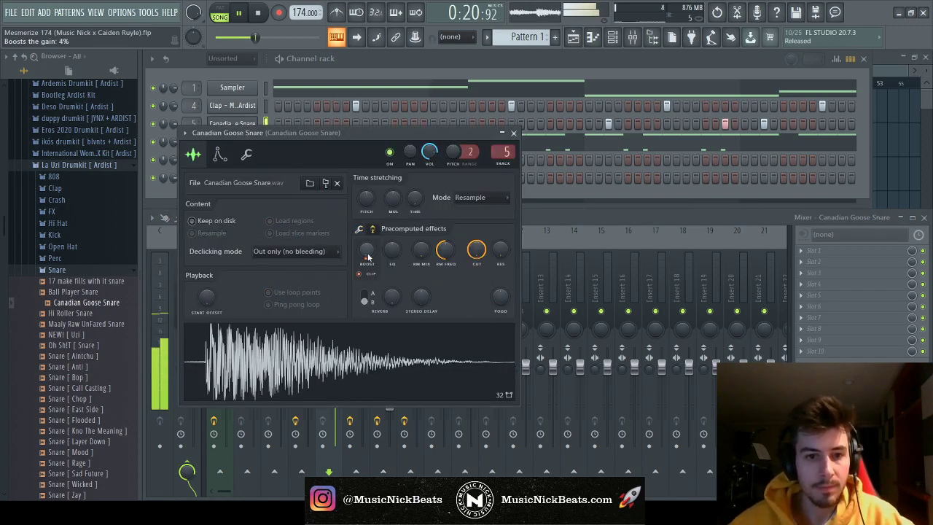
key("Escape")
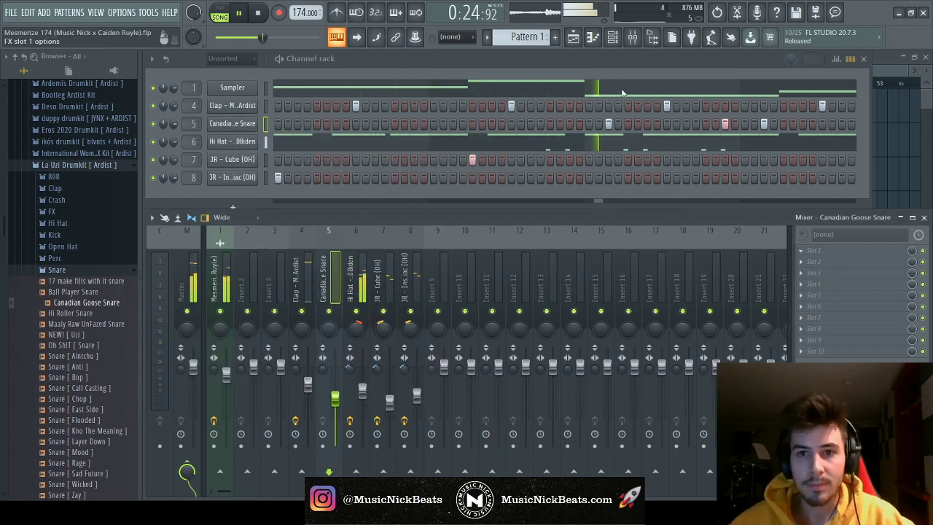
Add Fruity Parametric EQ 2 to the snare track with the 40Hz + 18kHz cut preset, and raise the low cutoff to about 171 Hz
left_click(813, 250)
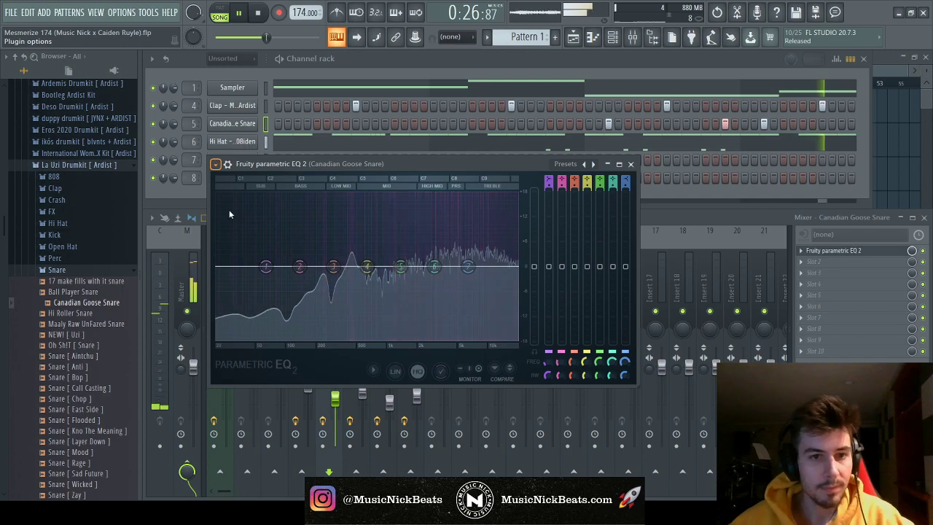
left_click(564, 163)
left_click_drag(226, 266, 309, 266)
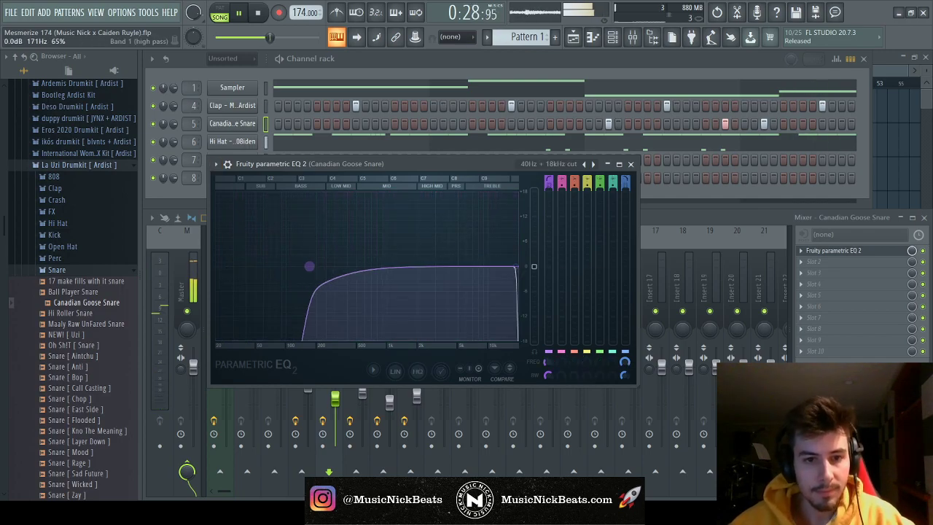
left_click(631, 163)
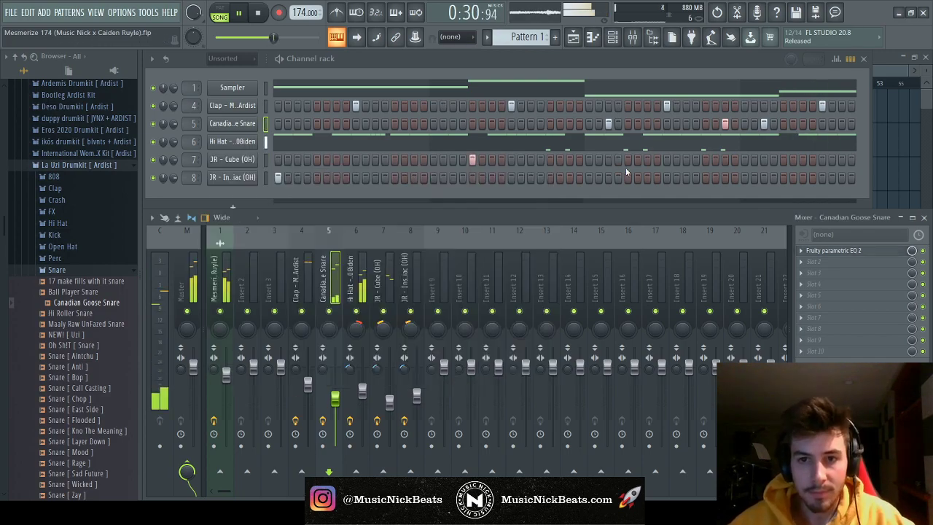
Add Snare [ Zay ] from the La Uzi Drumkit as a new channel below the Canadian Goose Snare
left_click(56, 268)
left_click(72, 224)
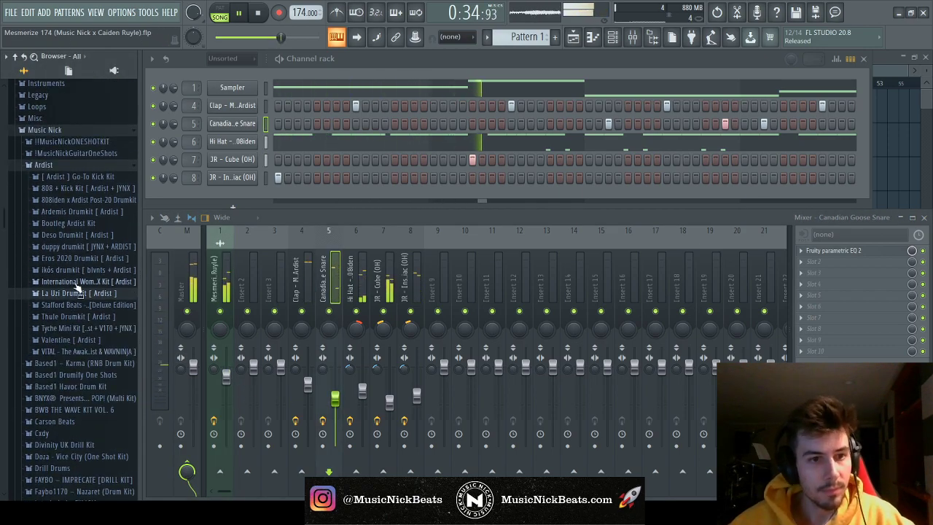
left_click(69, 293)
scroll(70, 306, "down", 2)
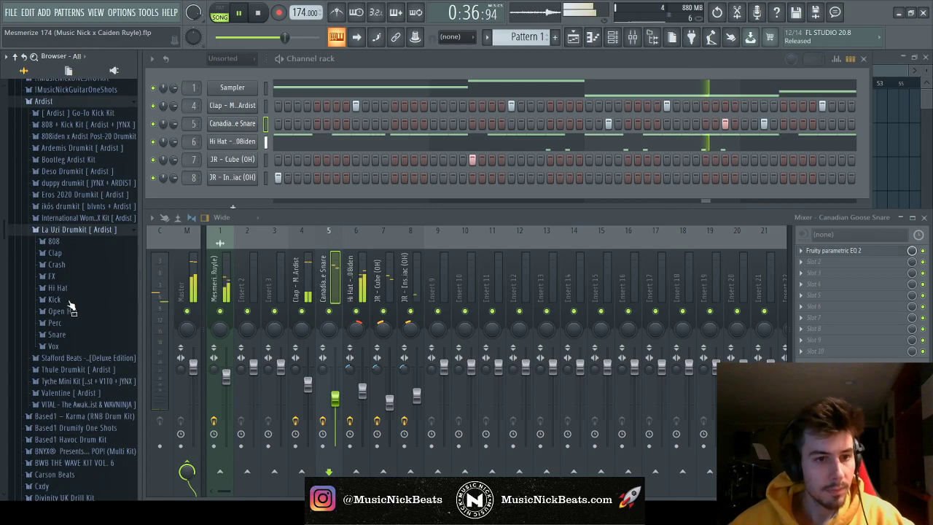
left_click(74, 231)
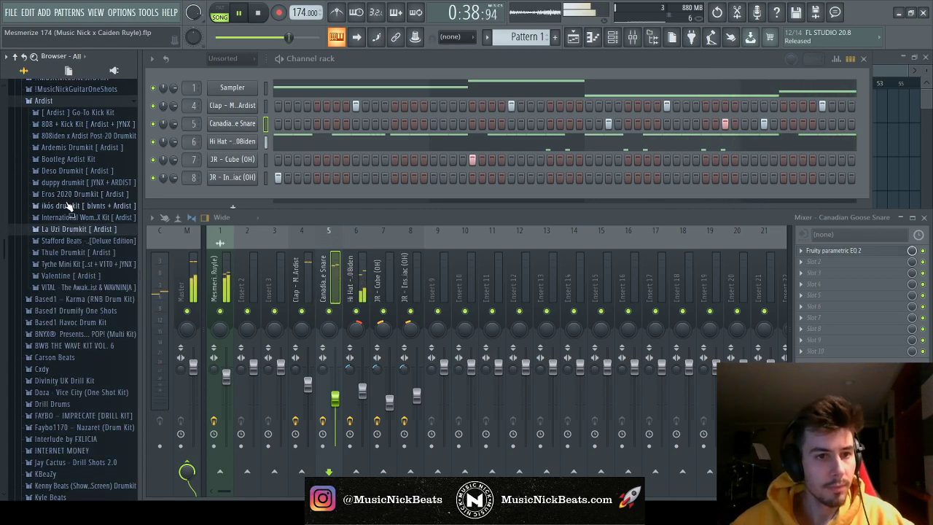
left_click(61, 232)
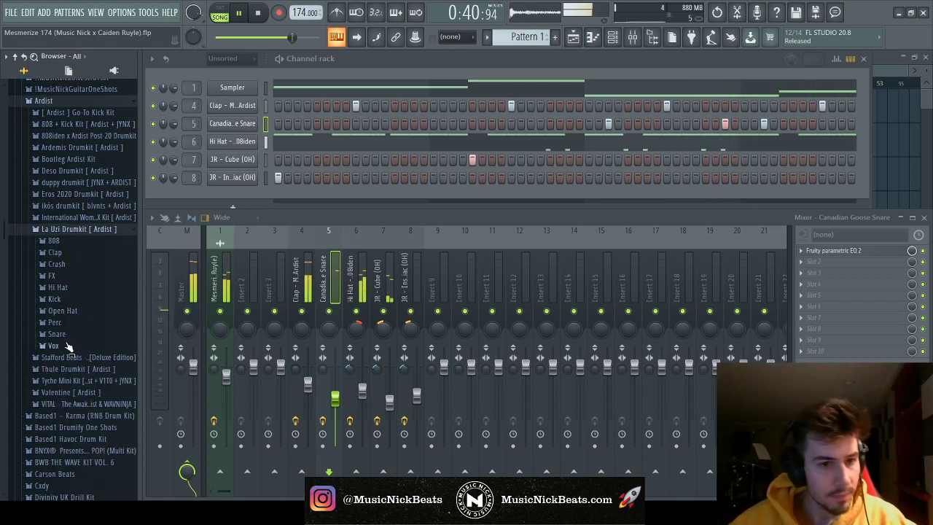
left_click(59, 323)
scroll(69, 342, "down", 6)
left_click(76, 367)
left_click_drag(86, 371, 246, 202)
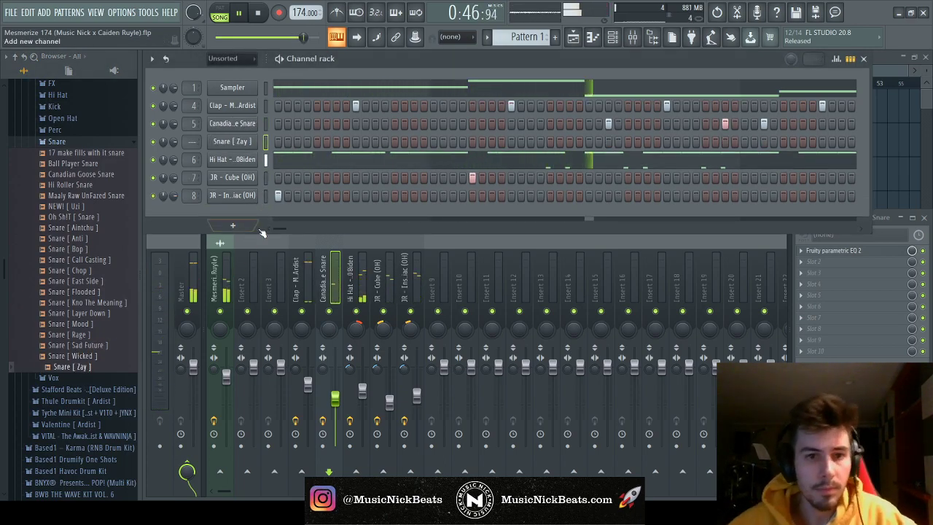
Place three closely spaced Snare [ Zay ] notes at the end of bar 8, with varied velocities and left, right, left panning
left_click_drag(294, 230, 343, 226)
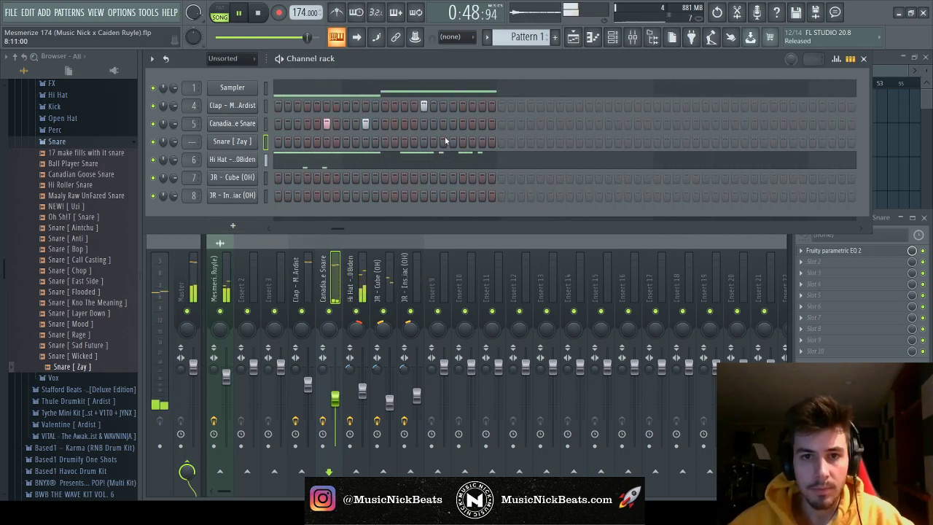
key("F7")
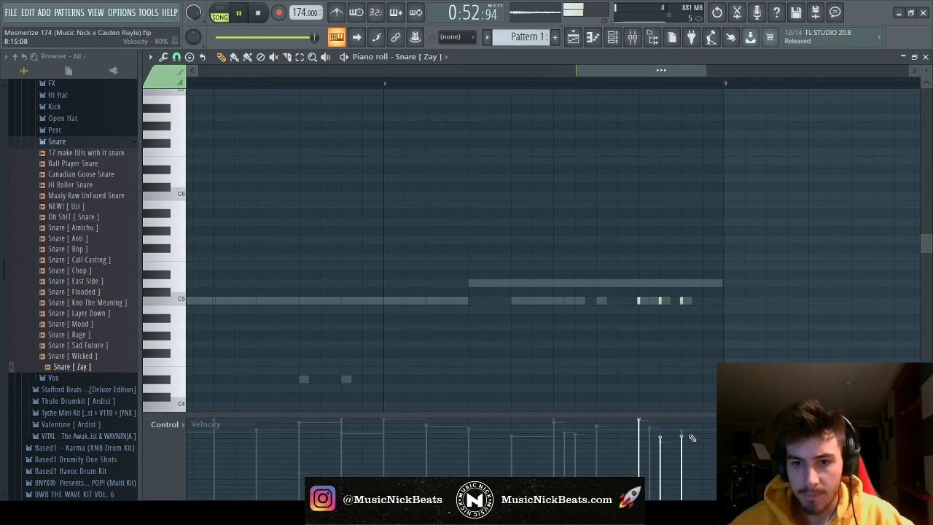
left_click(207, 425)
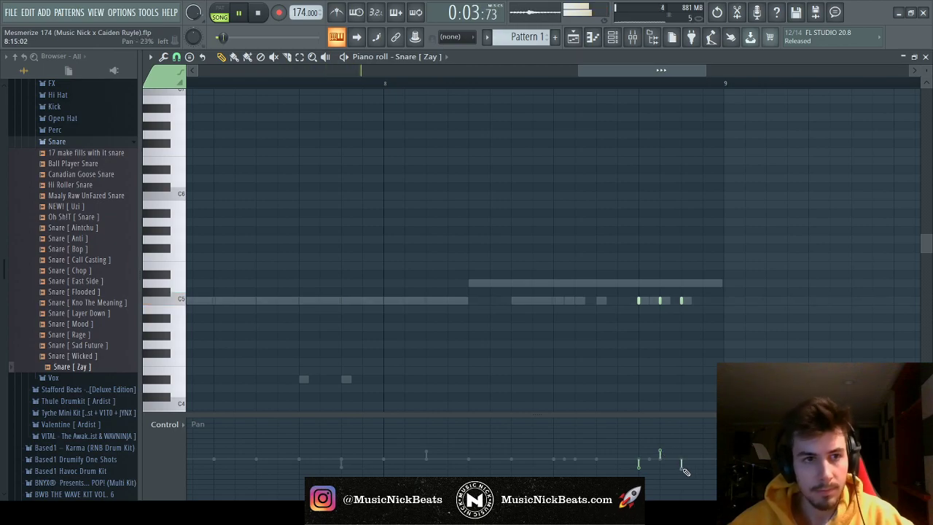
left_click(926, 56)
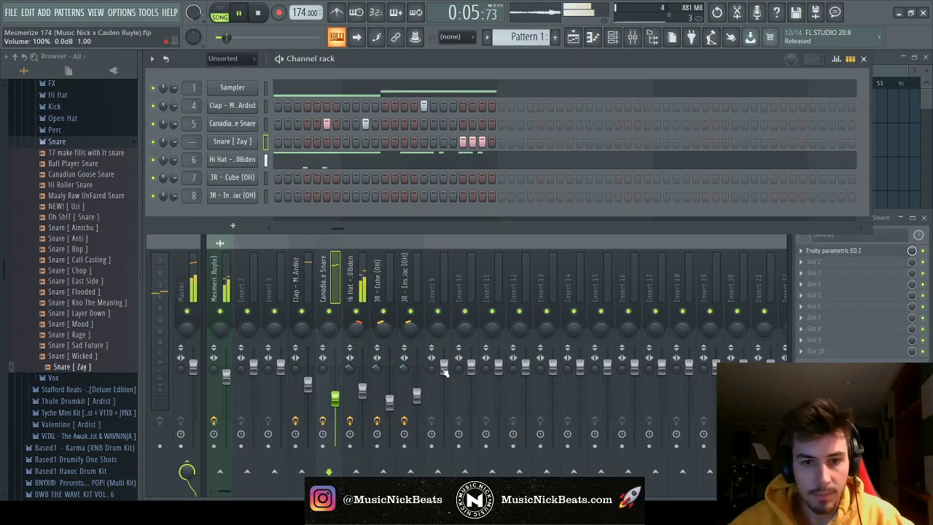
Route Snare [ Zay ] to mixer track 6 at lower volume and add Fruity Delay 3 in ping pong mode, with 6:0 time and reduced wet level
scroll(448, 406, "up", 3, "shift")
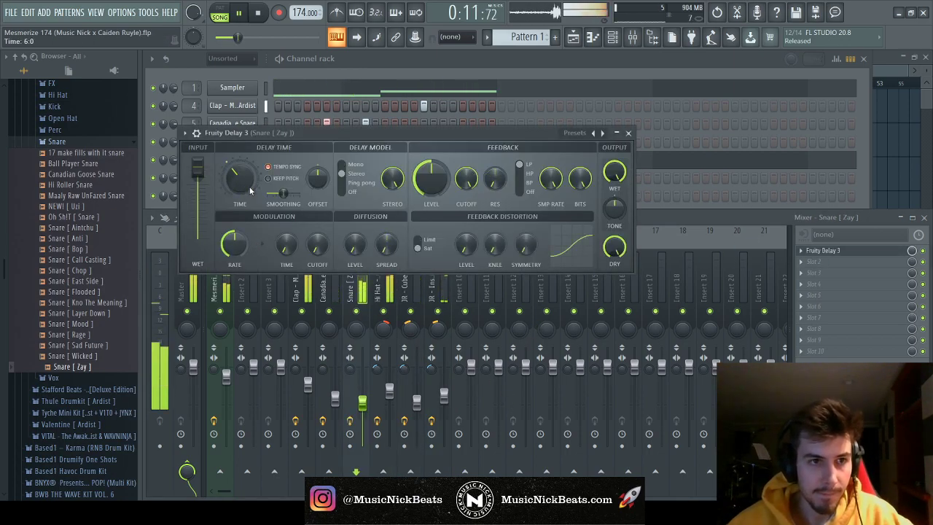
left_click_drag(615, 172, 614, 168)
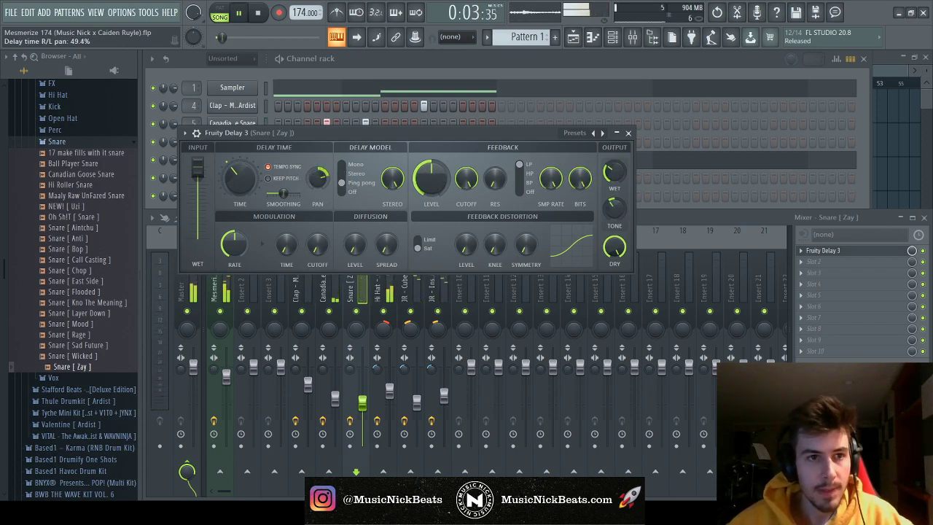
left_click(628, 133)
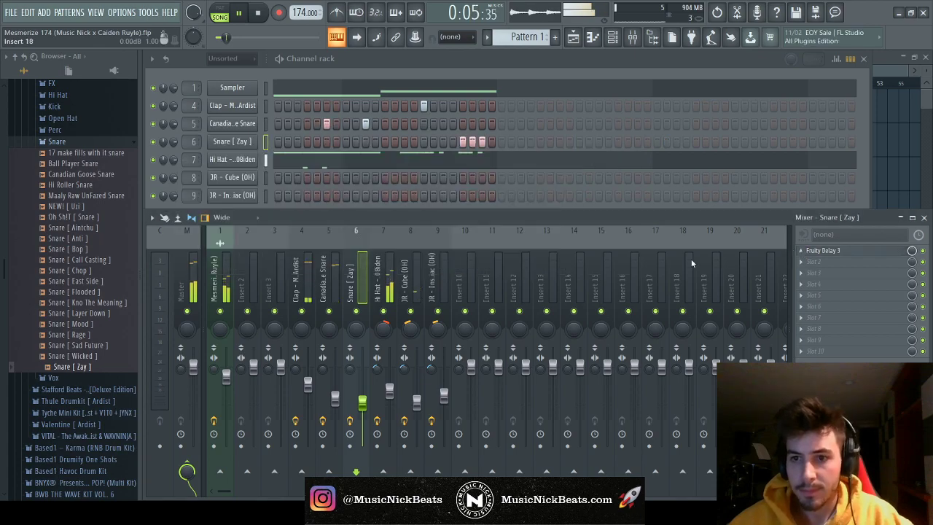
Trim the Snare [ Zay ] sample in the precomputed effects, leaving Normalize off
left_click(227, 138)
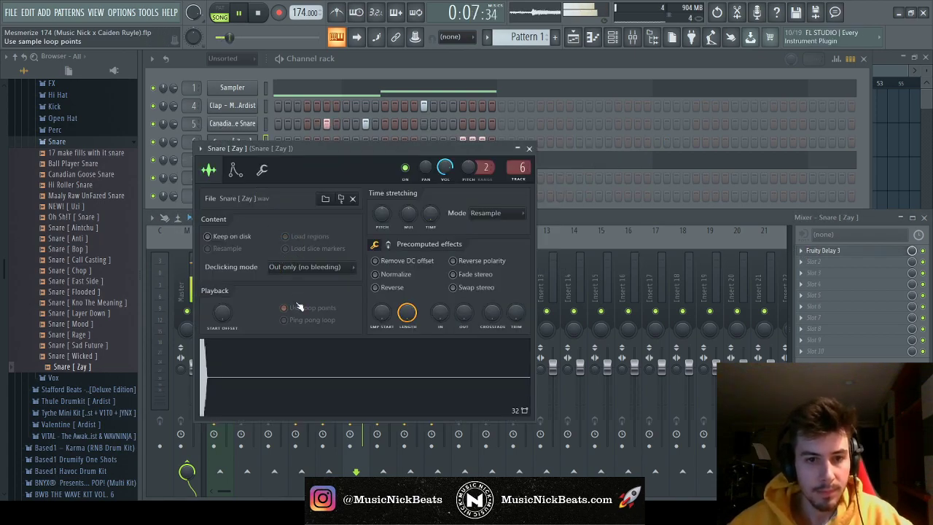
left_click(401, 274)
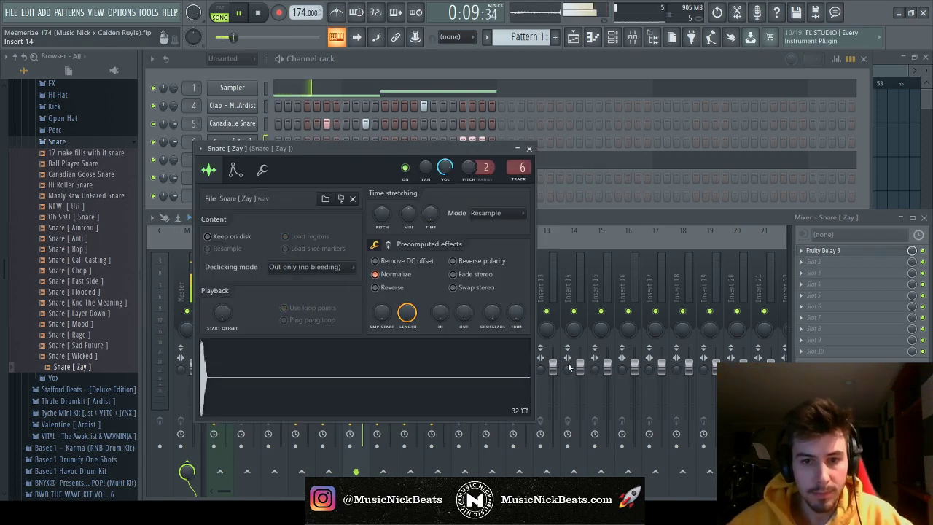
left_click(386, 274)
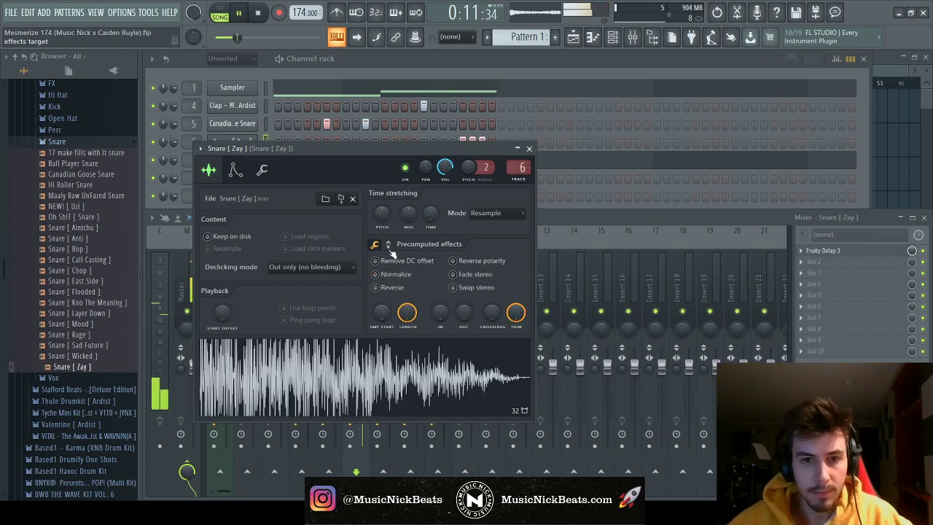
left_click(387, 244)
left_click(529, 149)
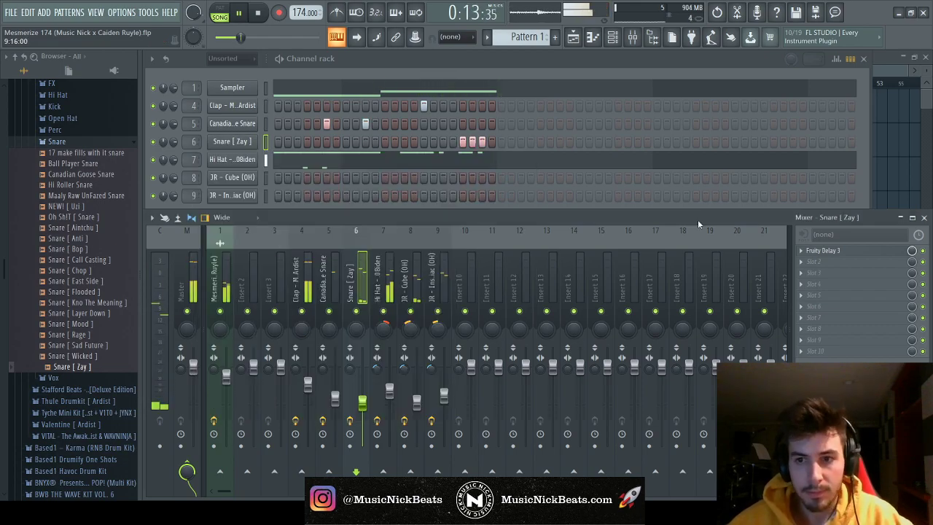
Lengthen the Snare [ Zay ] delay time and add Fruity Parametric EQ 2 with the 40Hz + 18kHz cut preset and a raised low cutoff
left_click(850, 253)
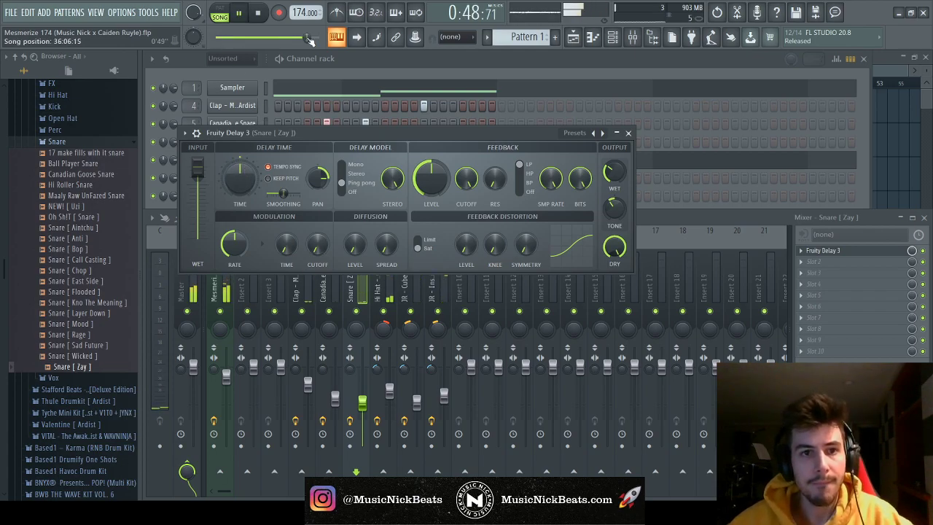
left_click(628, 134)
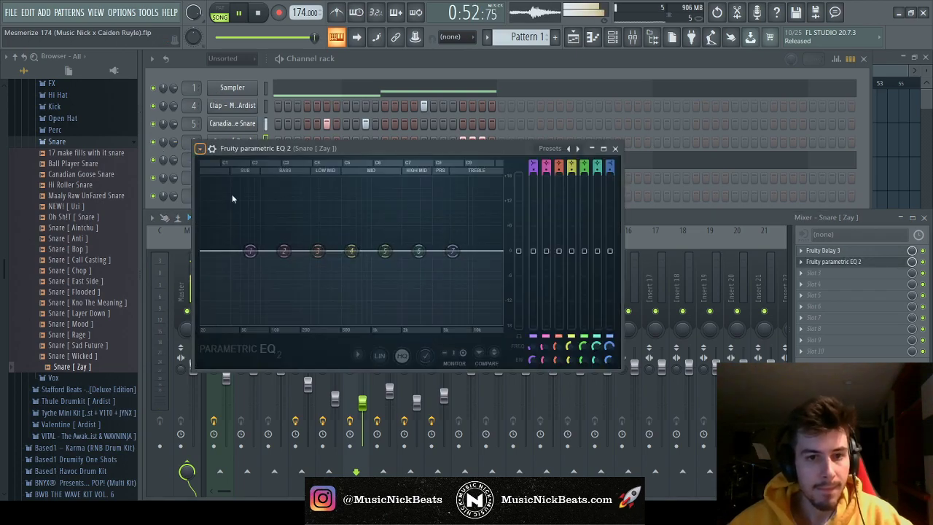
left_click_drag(247, 251, 282, 251)
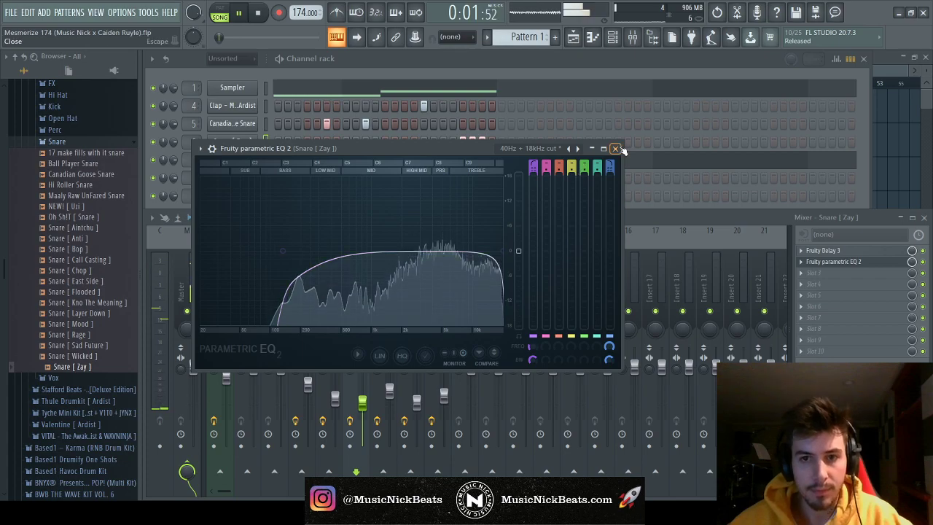
key("Escape")
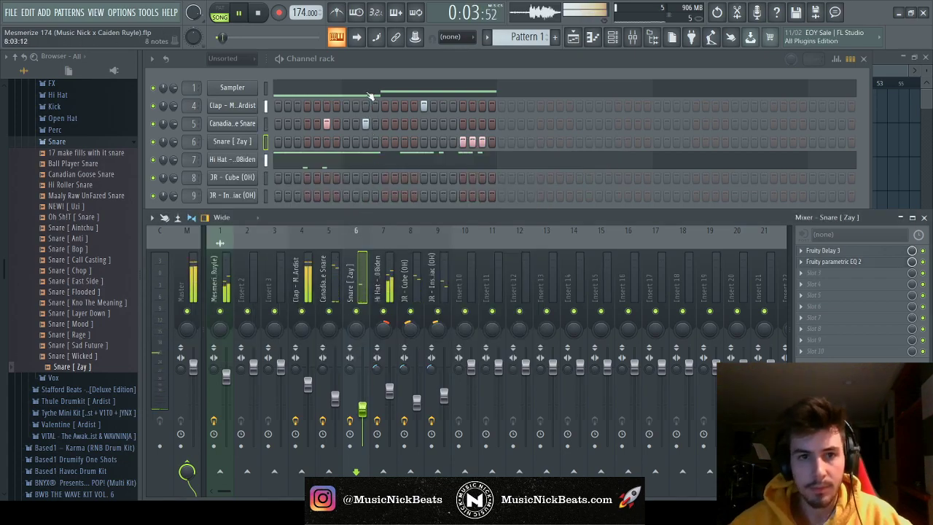
Play back the beat and examine where the Snare [ Zay ] roll falls in the eight-bar pattern
left_click(430, 71)
key("space")
key("space")
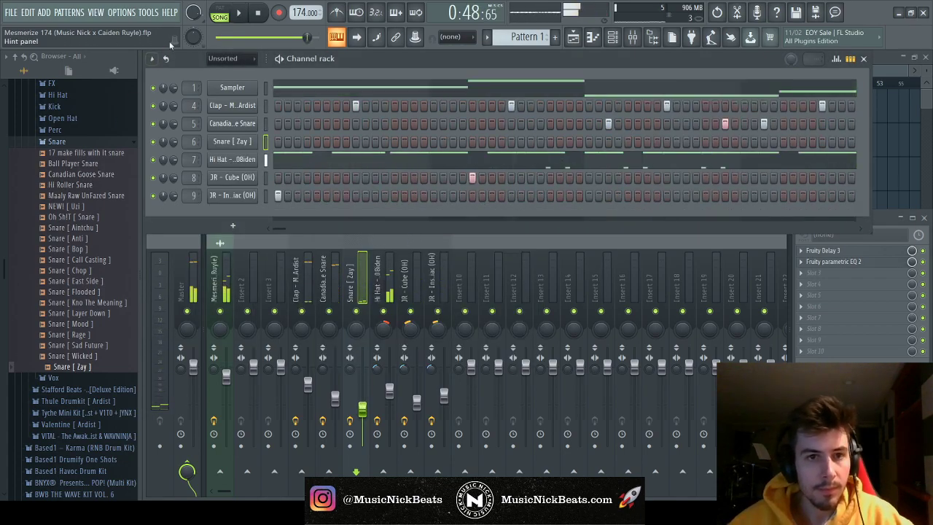
left_click(259, 14)
key("space")
key("F7")
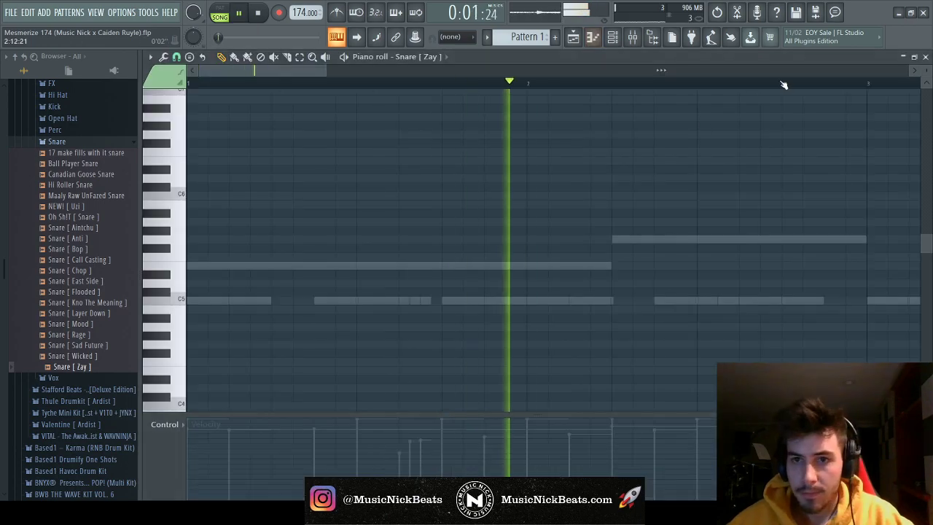
scroll(701, 142, "down", 5)
left_click(658, 88)
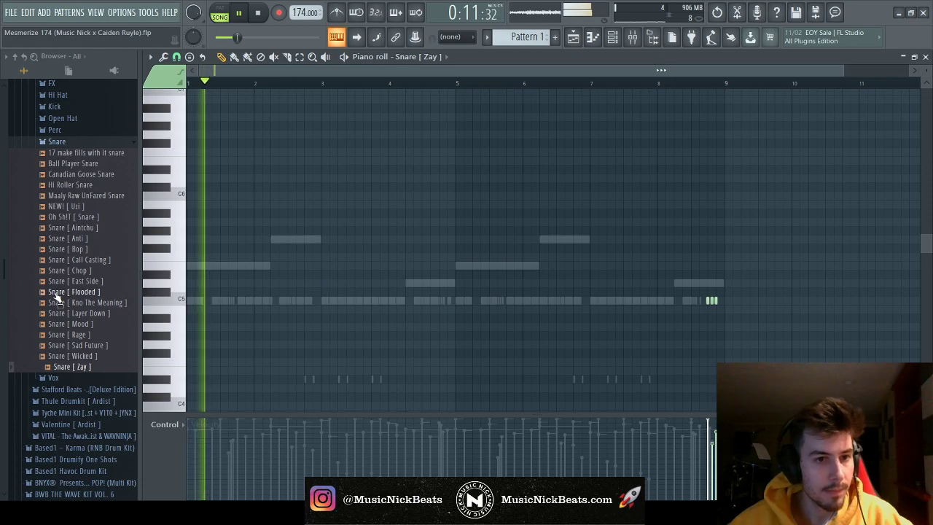
key("F7")
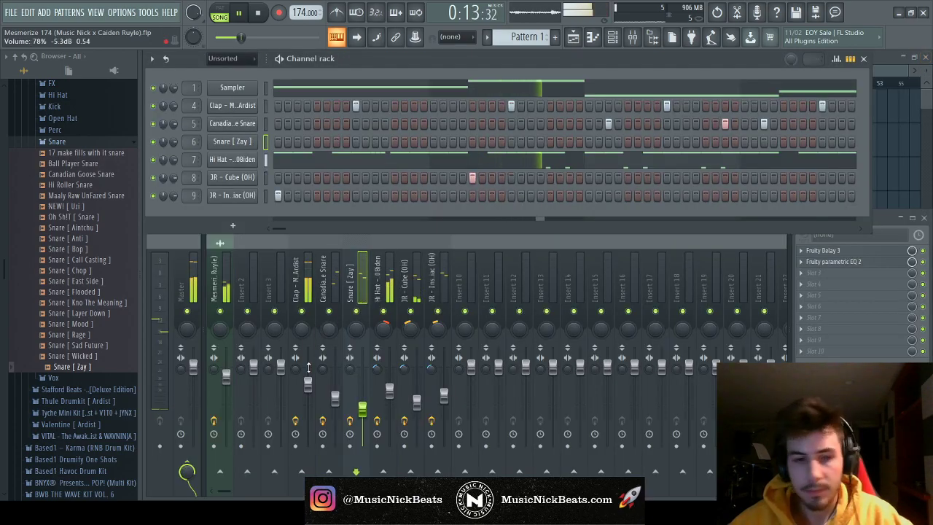
Lower the Snare [ Zay ] mixer volume slightly and set the Fruity Delay 3 feedback level to 38%
left_click(363, 408)
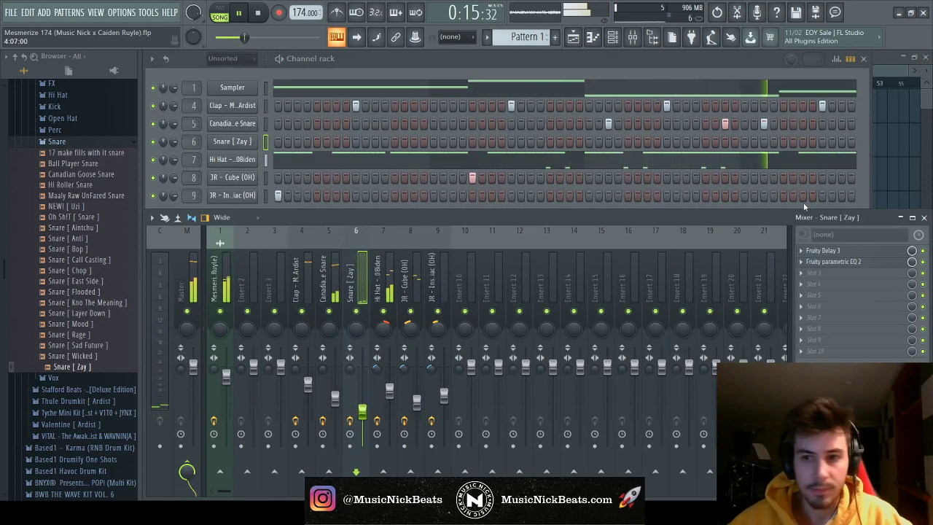
left_click(823, 250)
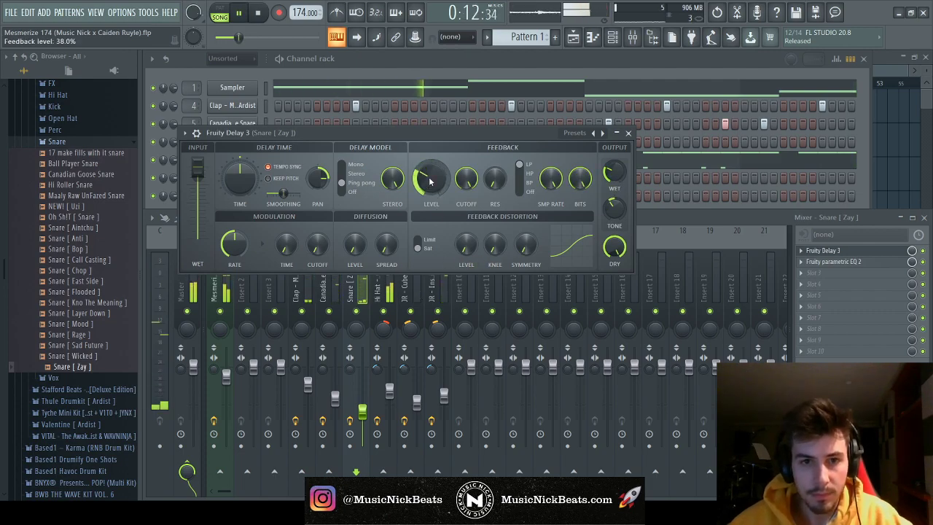
left_click(629, 135)
Open the LOUD folder of 808s in the 808iden x Ardist Post-20 Drumkit
scroll(72, 182, "up", 4)
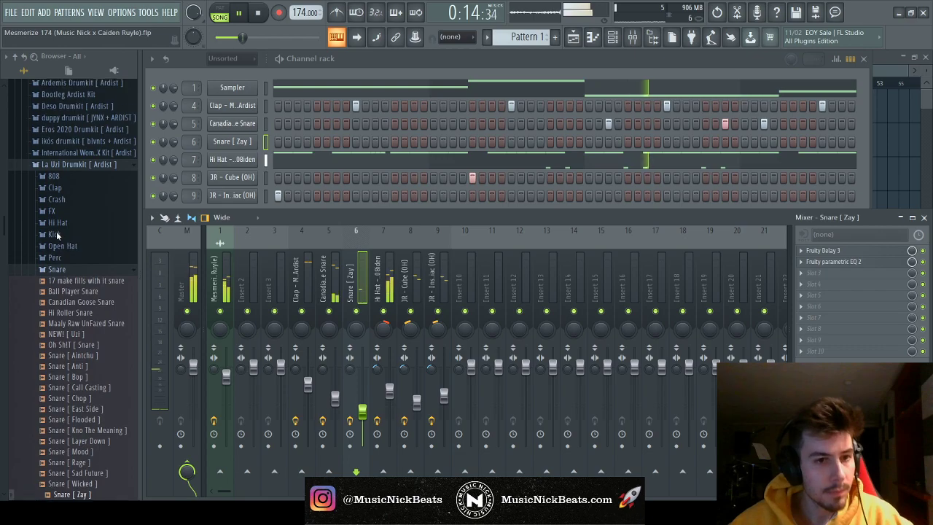
left_click(55, 265)
left_click(53, 177)
left_click(86, 177)
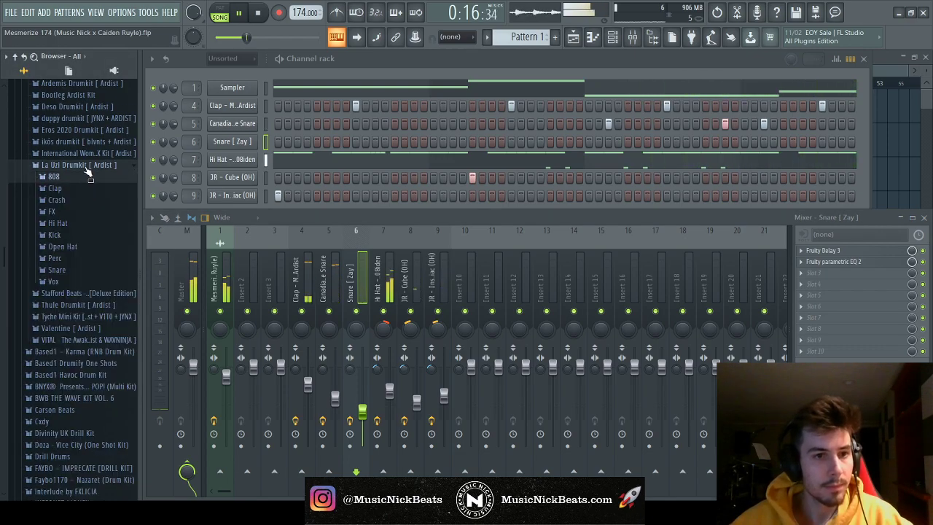
left_click(80, 165)
scroll(73, 218, "up", 5)
left_click(66, 264)
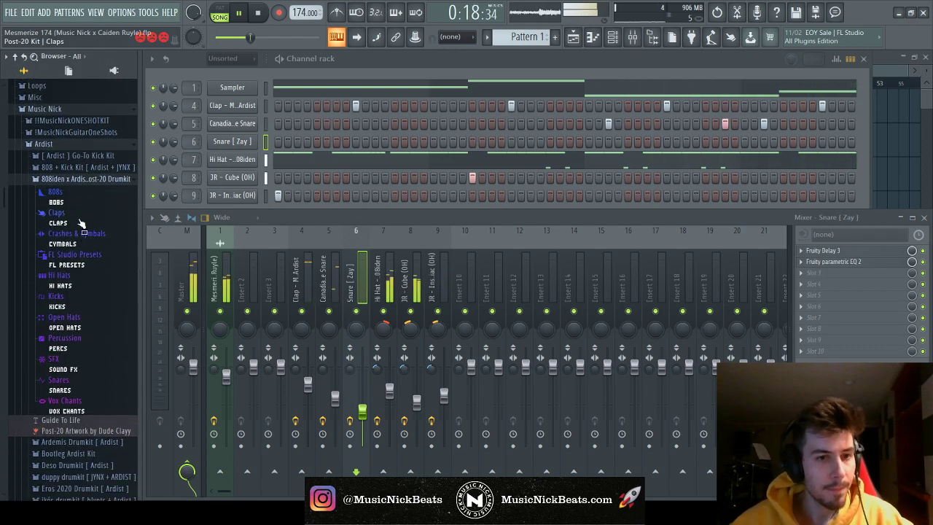
left_click(54, 192)
left_click(63, 211)
scroll(72, 255, "down", 3)
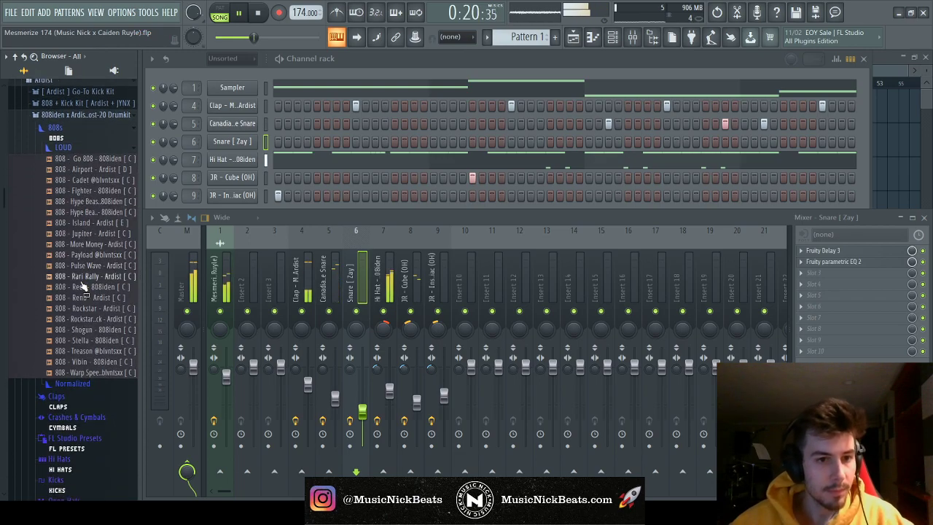
Audition several LOUD 808s, add 808 - Vibin as a new channel, and route it to mixer track 10 at a lower volume
left_click(87, 265)
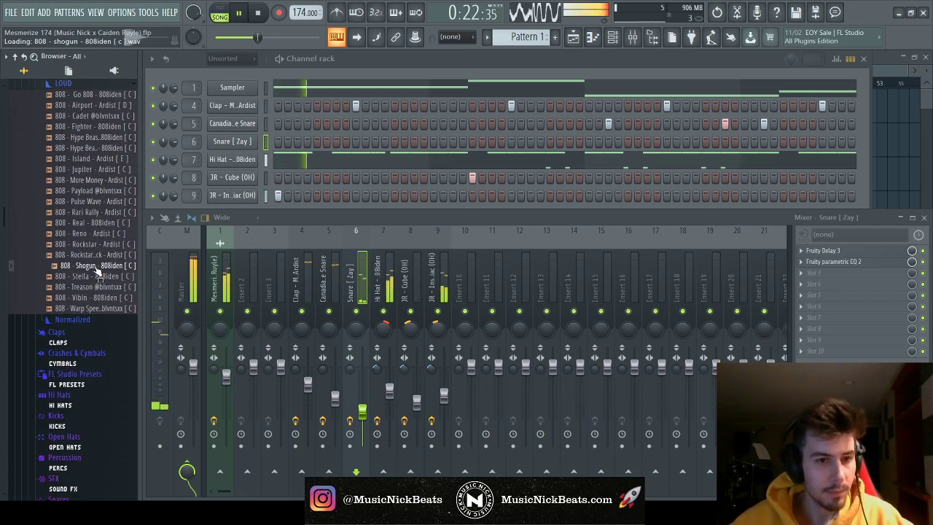
left_click(93, 277)
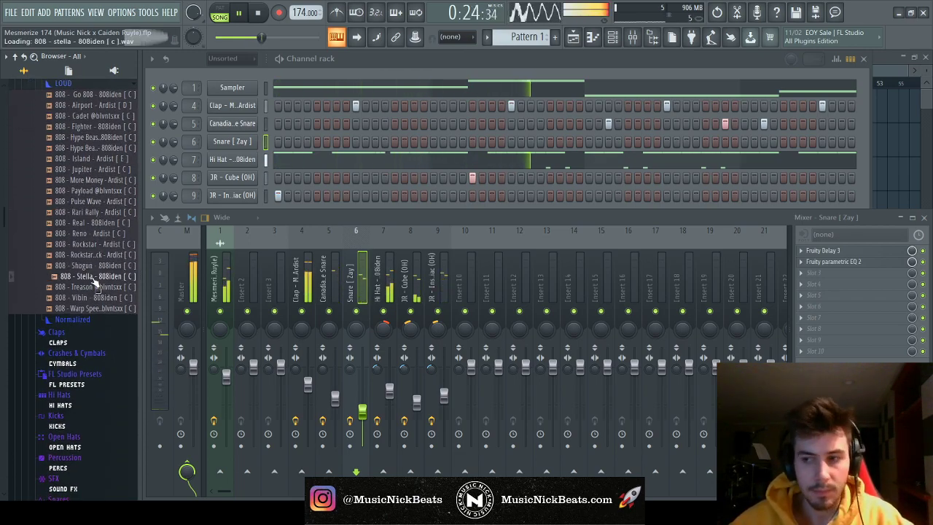
left_click(352, 59)
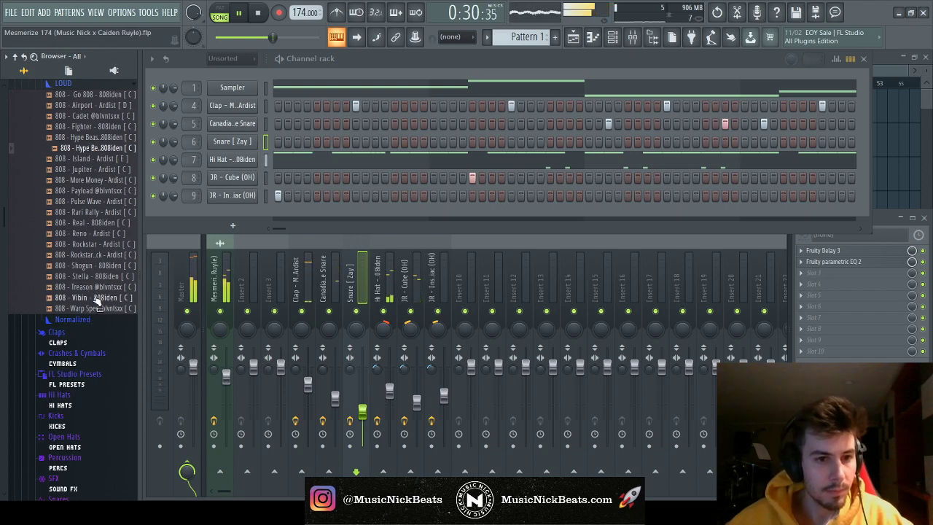
key("space")
left_click_drag(232, 219, 475, 384)
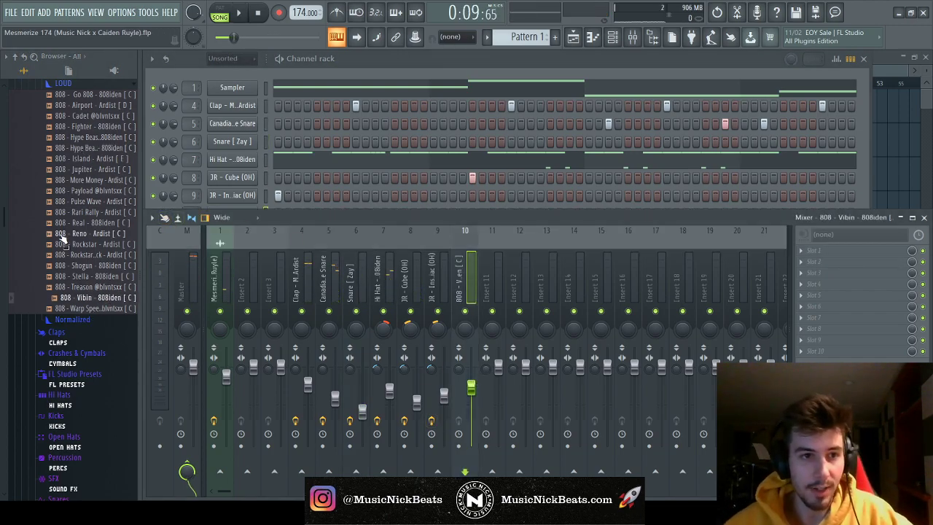
scroll(63, 237, "up", 2)
left_click(55, 127)
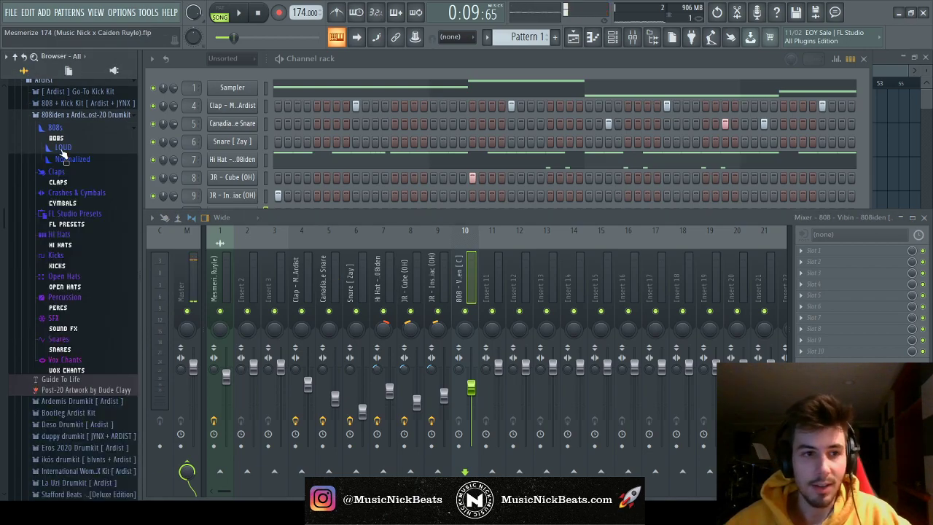
Collapse the drumkit folder, trim the 808 - Vibin sample, and enable its volume envelope with a release time of 0%
left_click(85, 115)
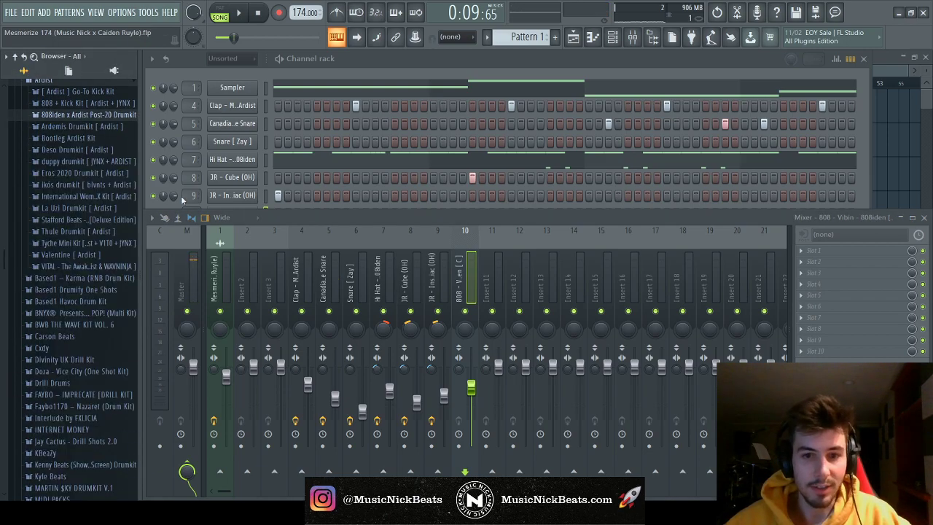
left_click(360, 65)
left_click(232, 213)
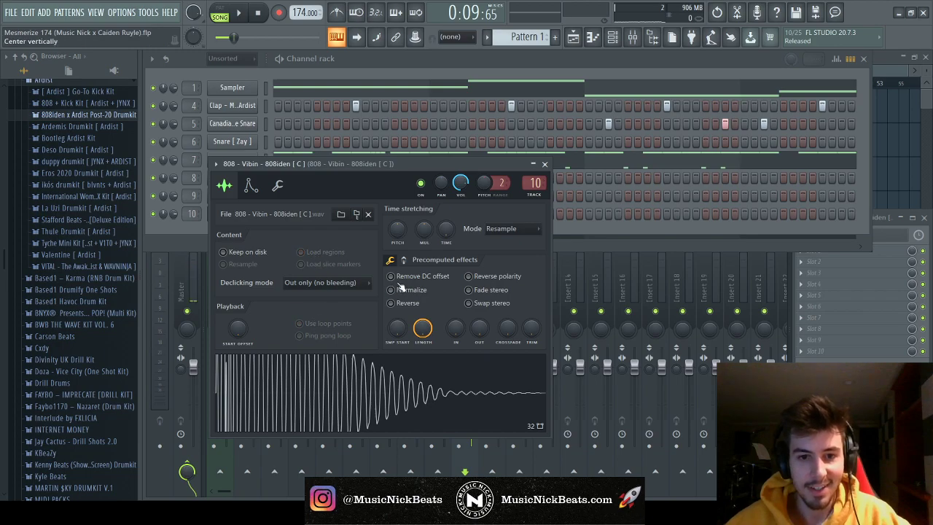
scroll(530, 331, "up", 3)
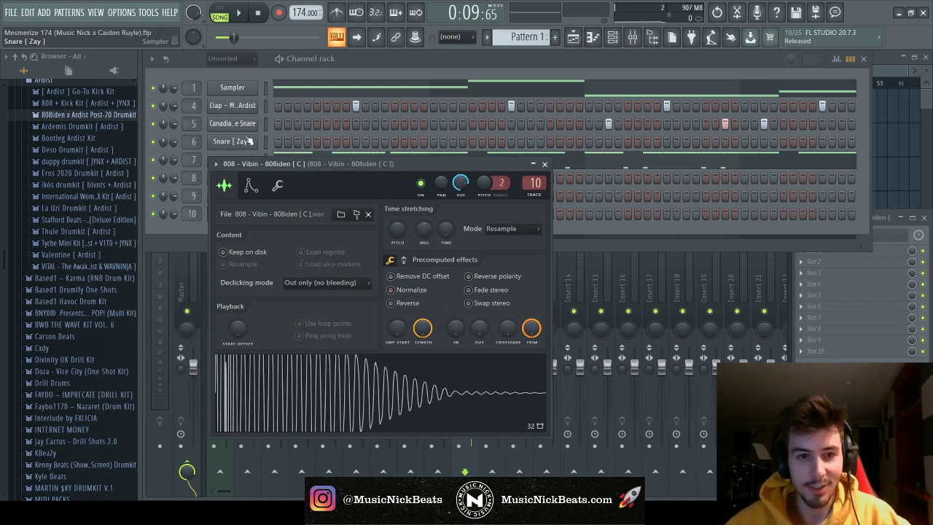
left_click(277, 187)
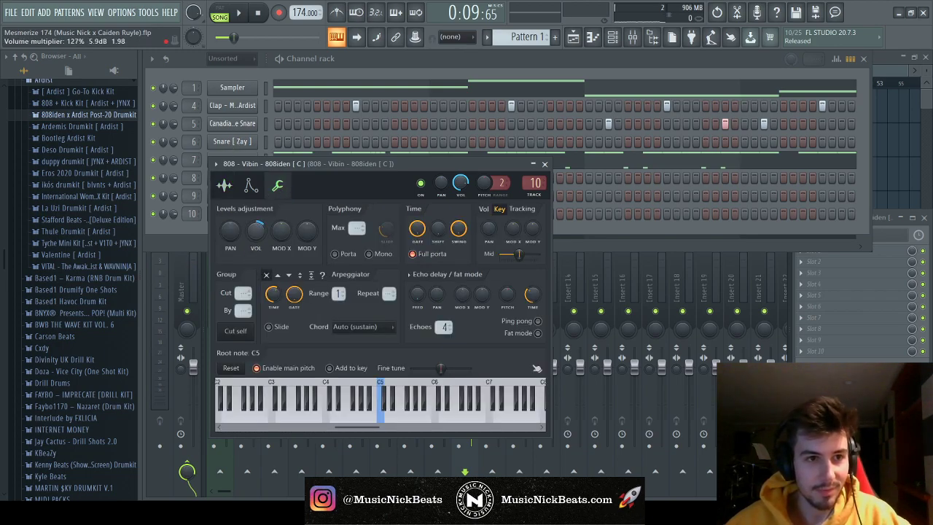
left_click(250, 186)
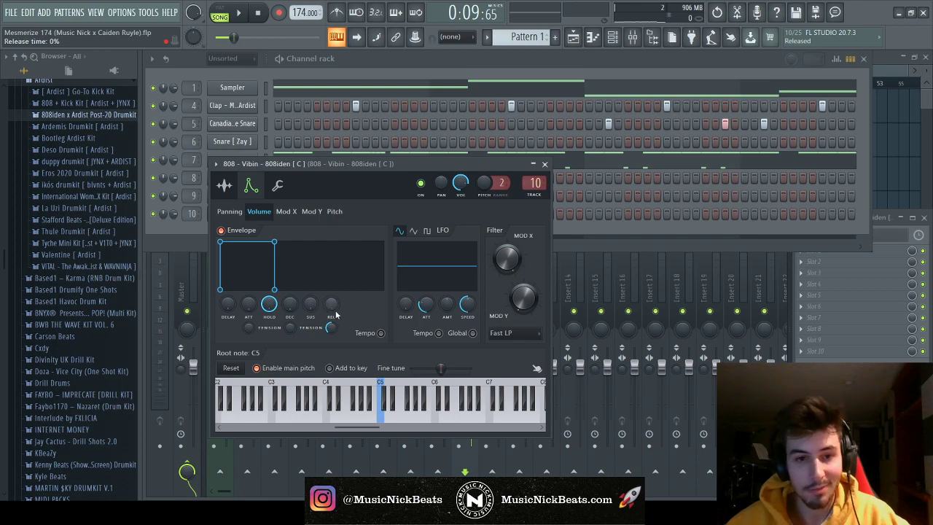
left_click(225, 184)
left_click(545, 165)
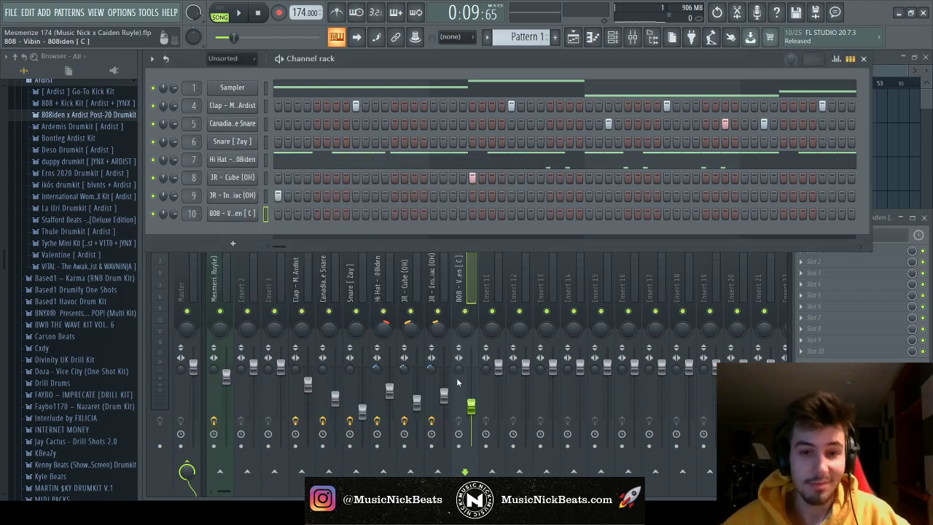
Play the beat with a first 808 note and set the volume of the 808's mixer track 10 to 43%
left_click_drag(472, 416, 472, 425)
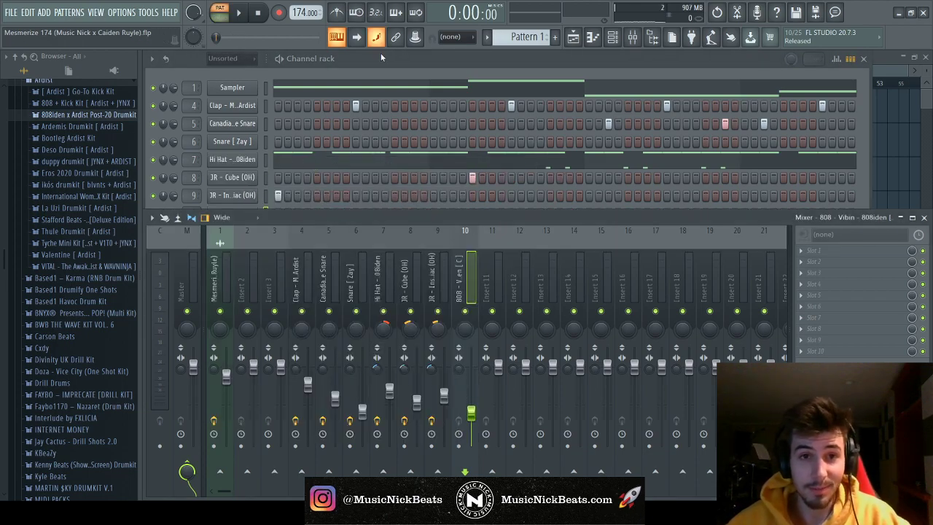
left_click(365, 71)
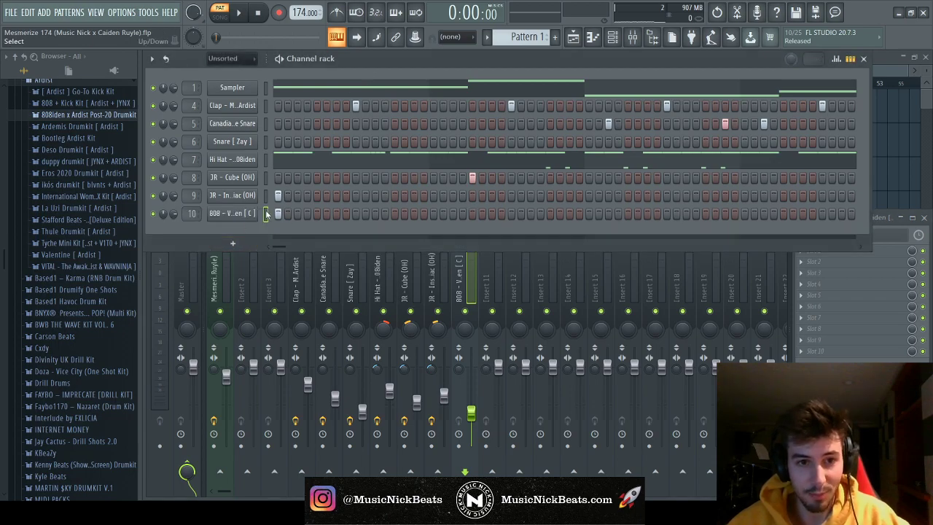
key("F7")
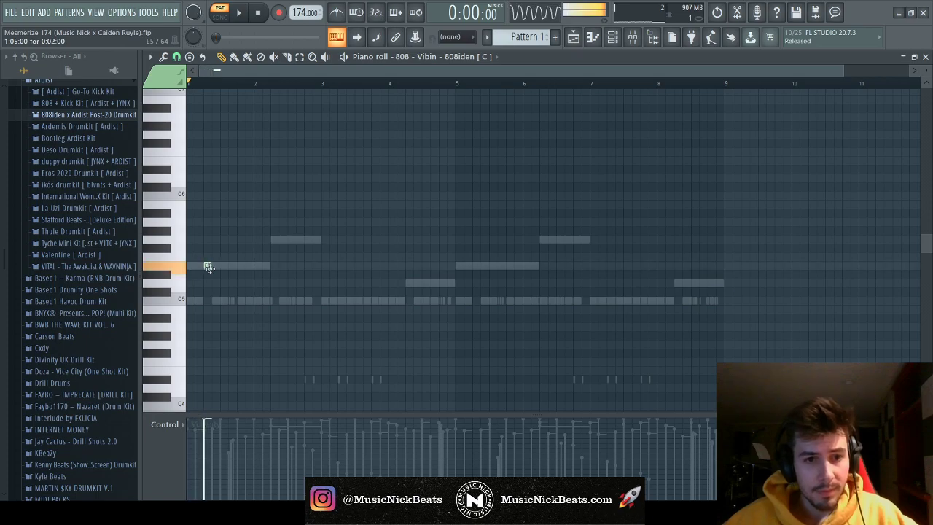
key("space")
key("F7")
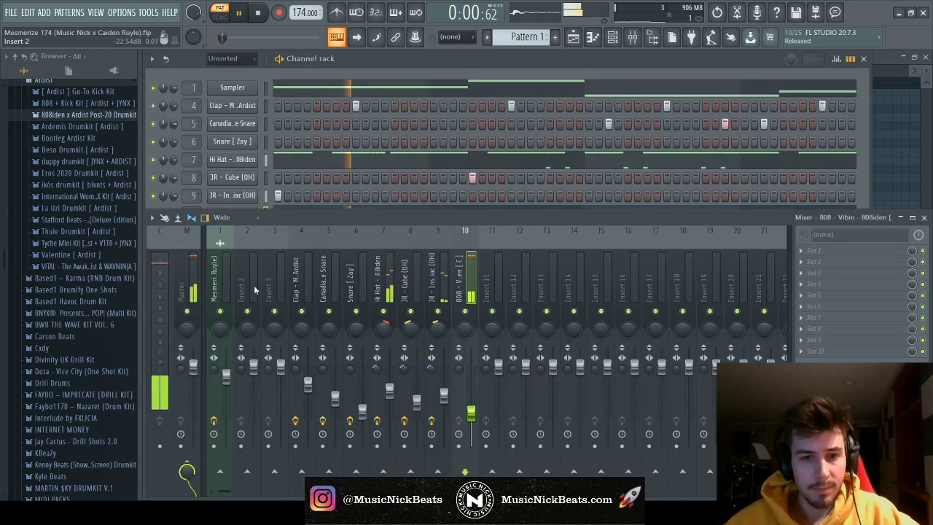
key("F5")
key("F5")
key("F7")
key("F7")
key("space")
key("l")
key("space")
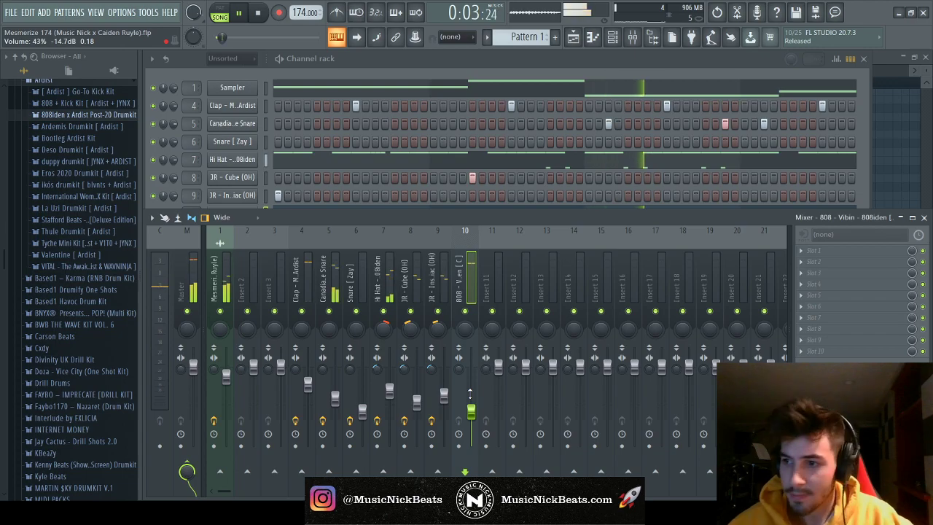
key("space")
key("space")
Draw two consecutive E5 notes from bar 1 and two consecutive C5 notes across bar 3 in the 808 - Vibin piano roll
key("F7")
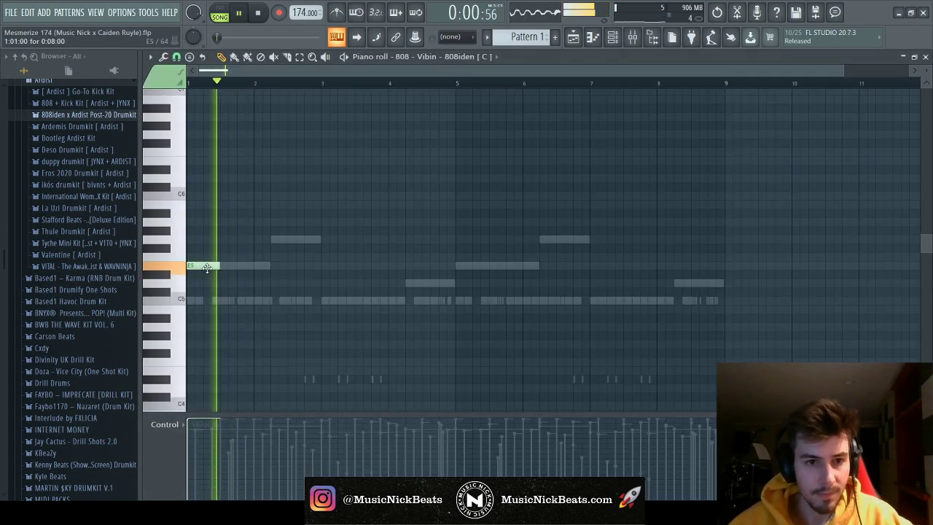
left_click(239, 265)
left_click(339, 300)
left_click_drag(219, 265, 238, 266)
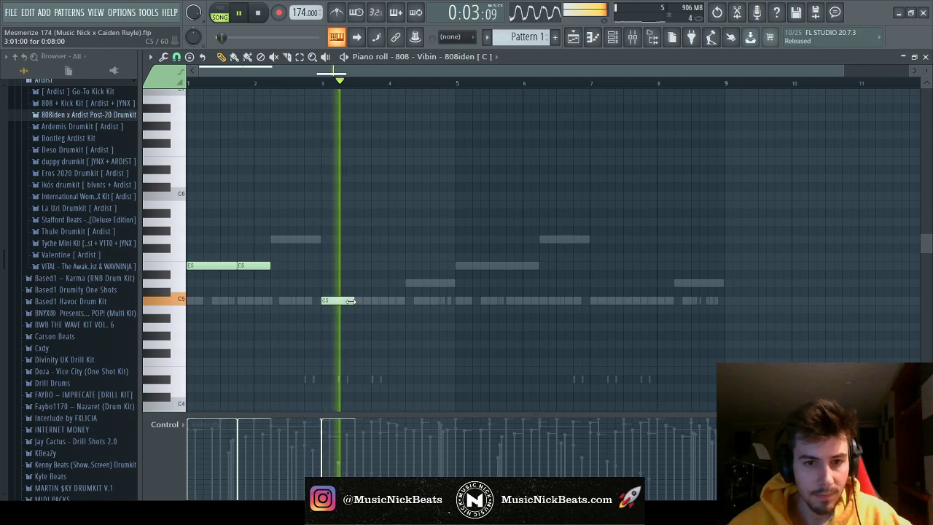
left_click_drag(350, 300, 388, 300)
left_click(353, 300)
left_click(325, 81)
key("space")
key("space")
Add two consecutive D5 notes at the end of bar 4 and duplicate the 808 notes of bars 1-4 into bars 5-8
left_click(434, 282)
key("space")
key("space")
mouse_move(453, 282)
left_mouse_down()
mouse_move(437, 284)
mouse_move(453, 283)
left_mouse_up()
key("space")
key("space")
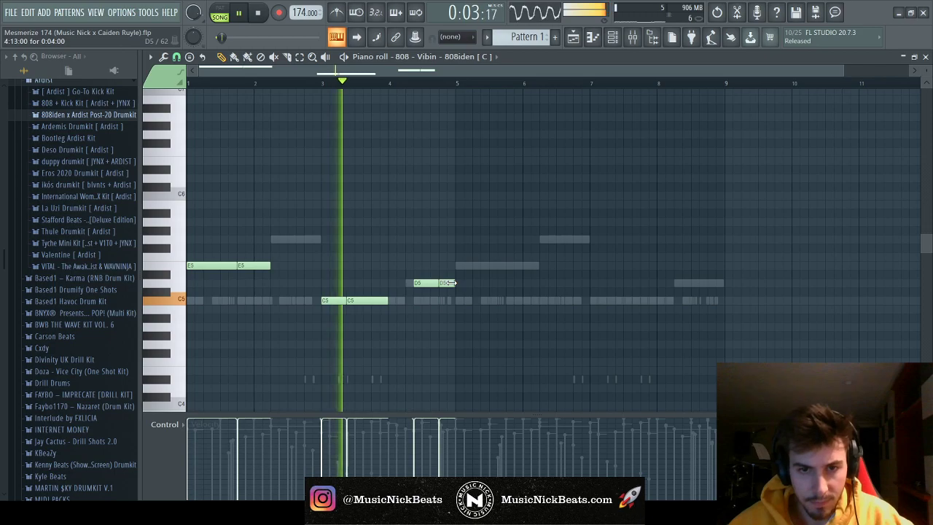
left_click_drag(459, 83, 722, 83)
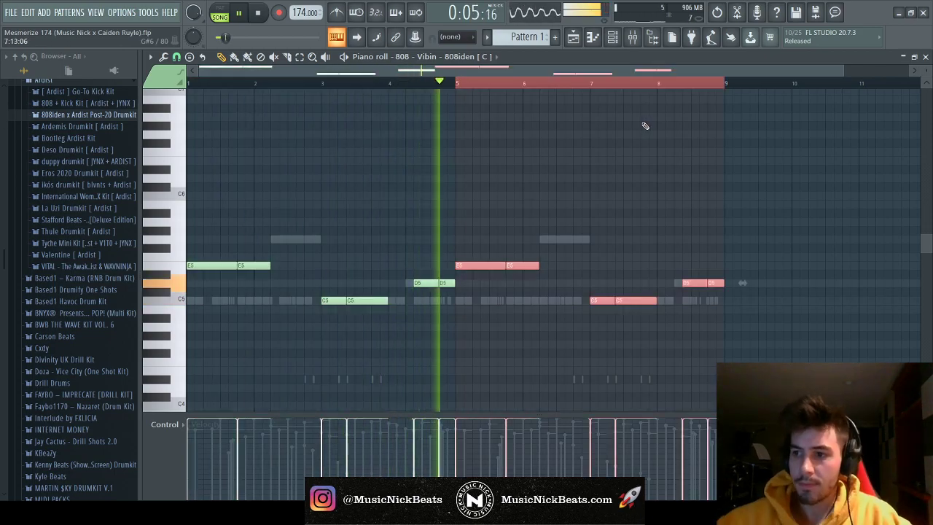
Vary the 808 ending with a G5 note before bar 7, extra D5 hits in bar 8 and a closing D6 note
left_click(578, 239)
scroll(658, 235, "down", 1)
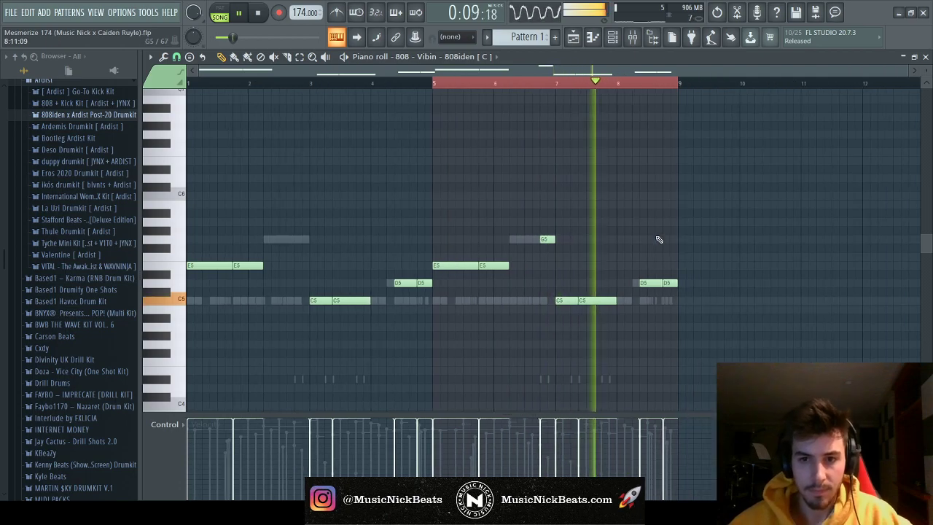
scroll(640, 263, "up", 3)
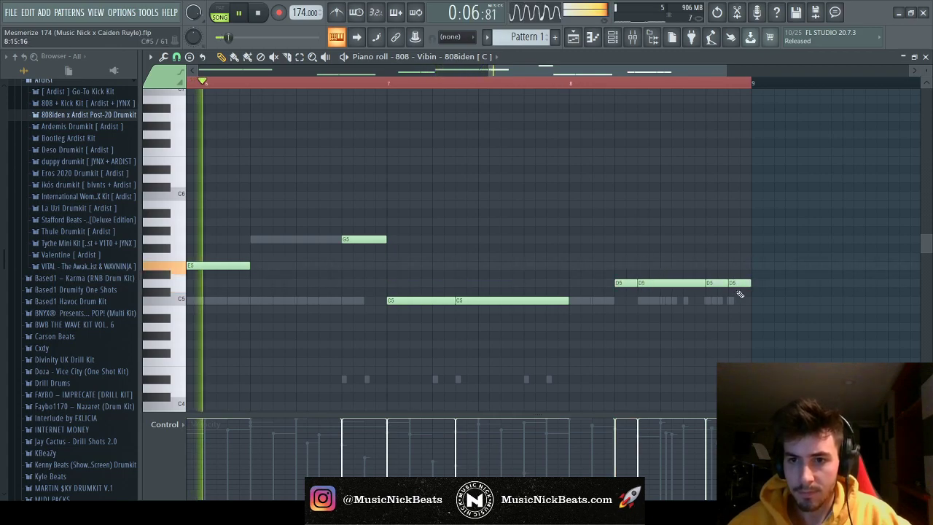
scroll(768, 275, "down", 1)
scroll(746, 302, "down", 3)
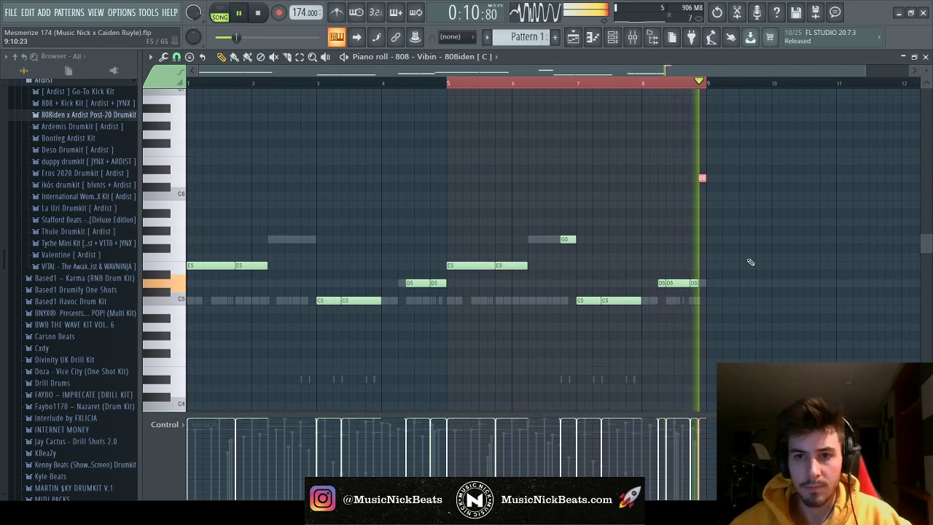
Replace the paired E5 notes at bars 1 and 5 with single one-bar notes, and move the G5 note to step 15 of bar 6
left_click(927, 58)
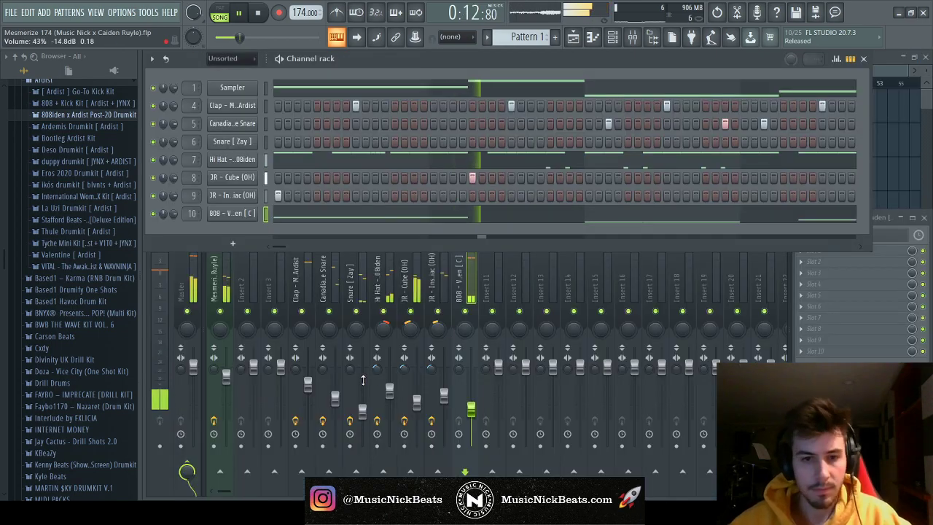
key("F7")
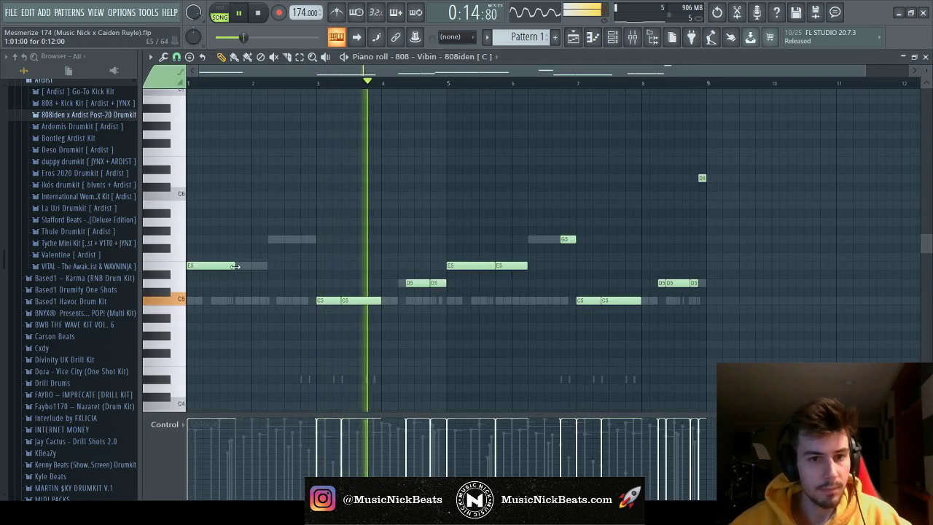
right_click(479, 267)
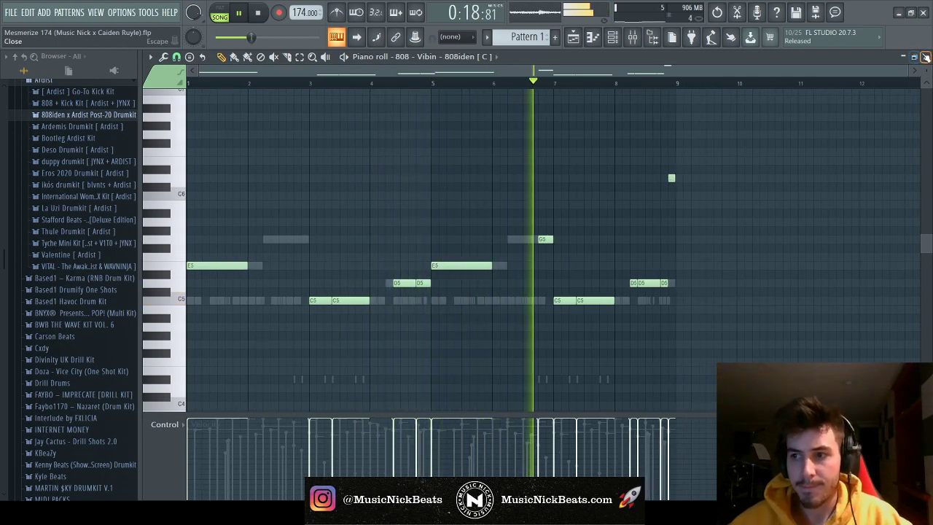
key("F7")
key("F7")
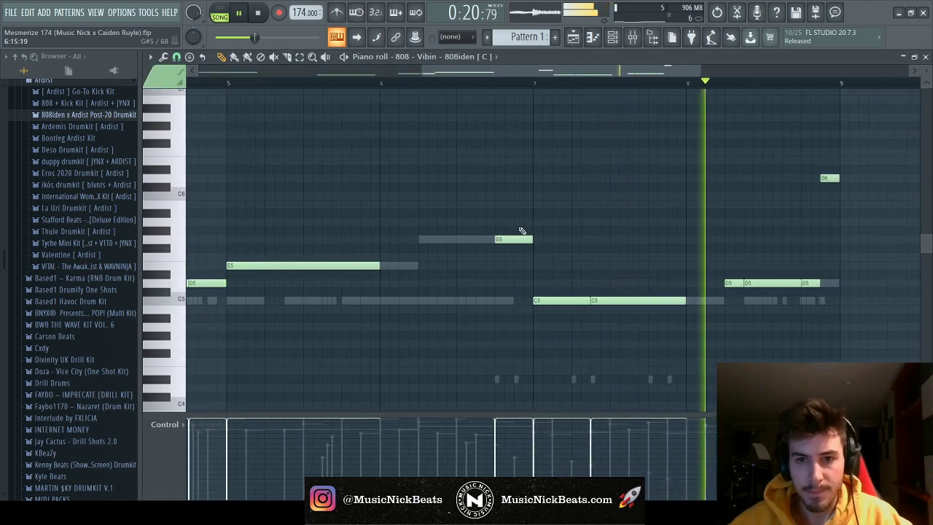
left_click_drag(536, 241, 539, 242)
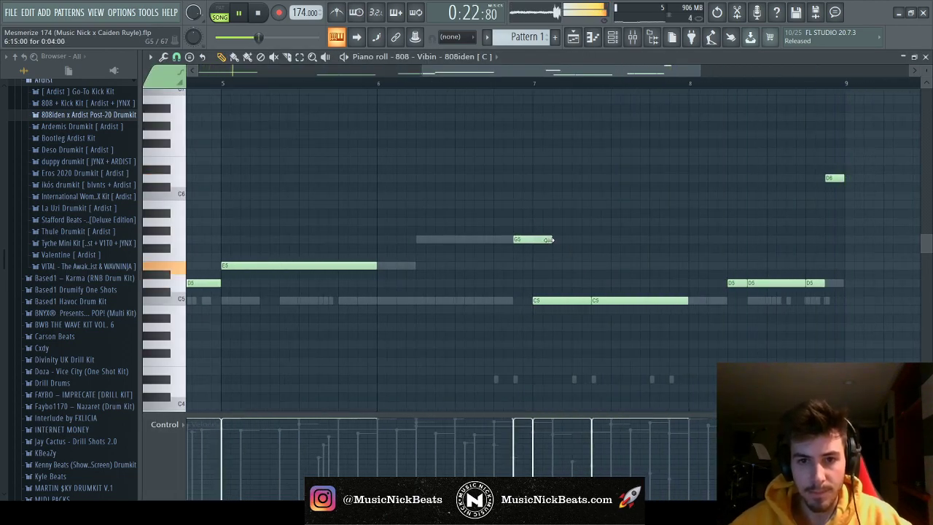
key("F7")
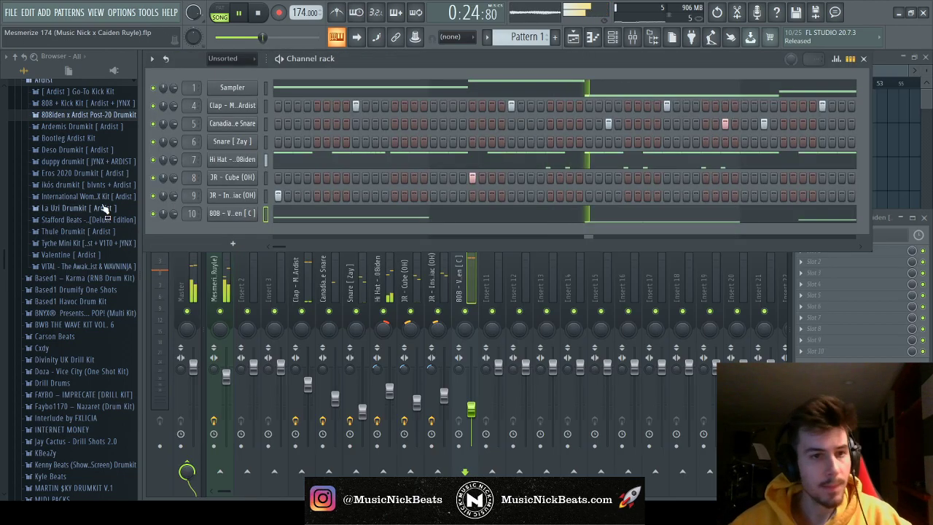
Add Kick - Hollow Point - Ardist from the Post-20 Drumkit's LOUD kicks folder as a new channel
left_click(65, 115)
left_click(61, 138)
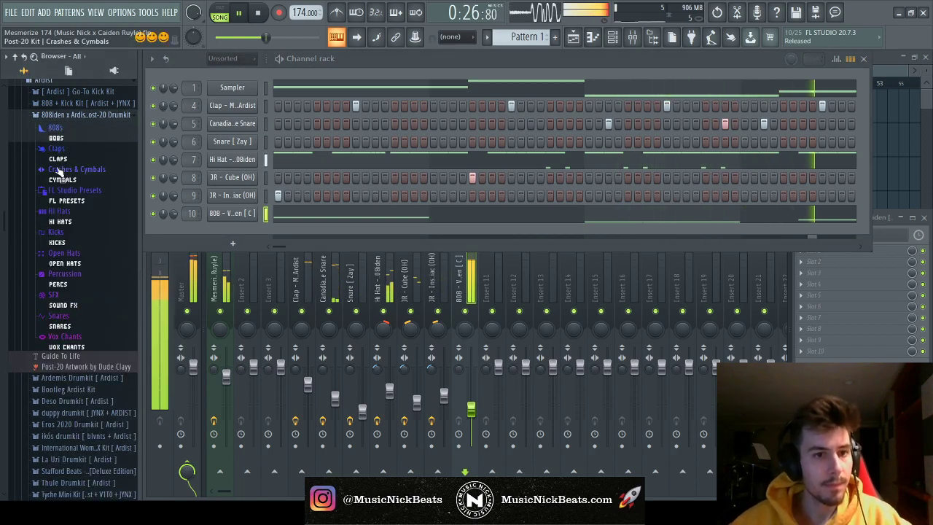
left_click(59, 231)
left_click(66, 188)
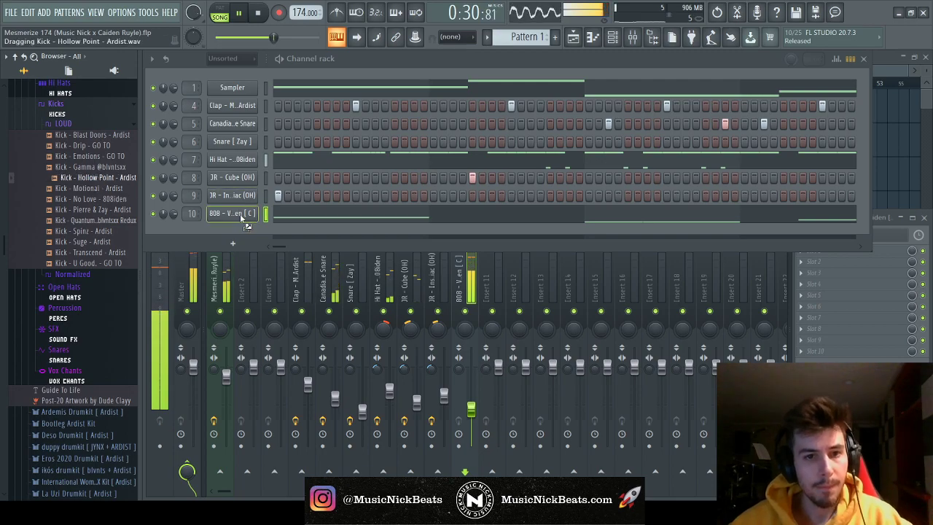
left_click_drag(248, 232, 233, 213)
Place C5 kick hits across bars 1-4 in the piano roll, following the 808 note starts
key("F7")
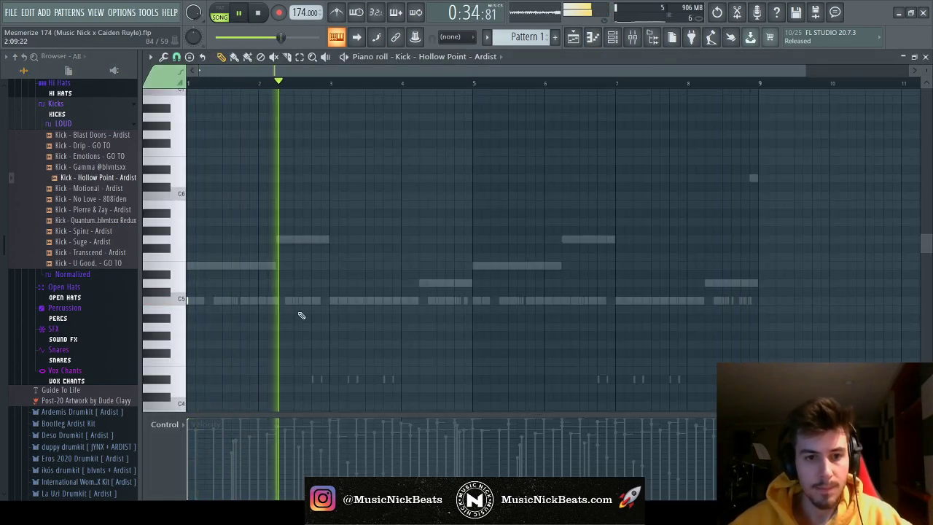
left_click(329, 300)
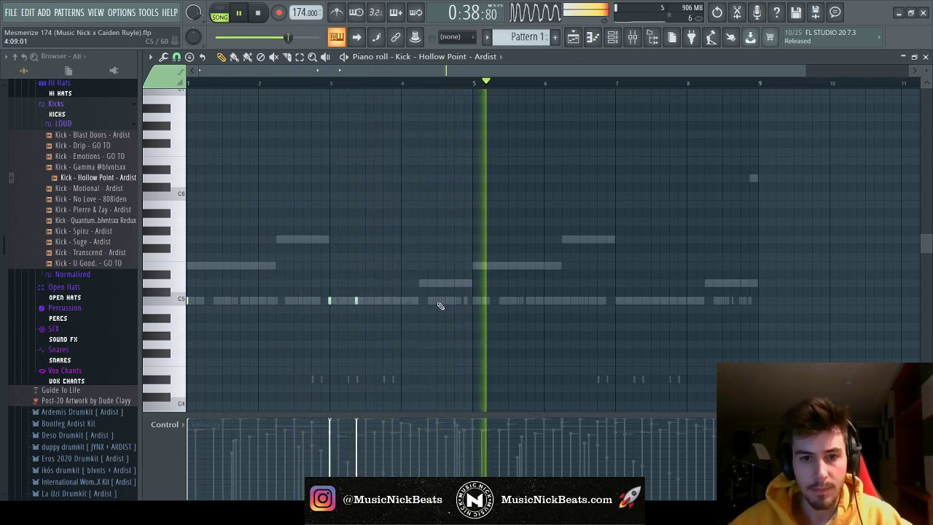
scroll(438, 306, "up", 2)
left_click(365, 78)
left_click(416, 300)
scroll(466, 291, "down", 3)
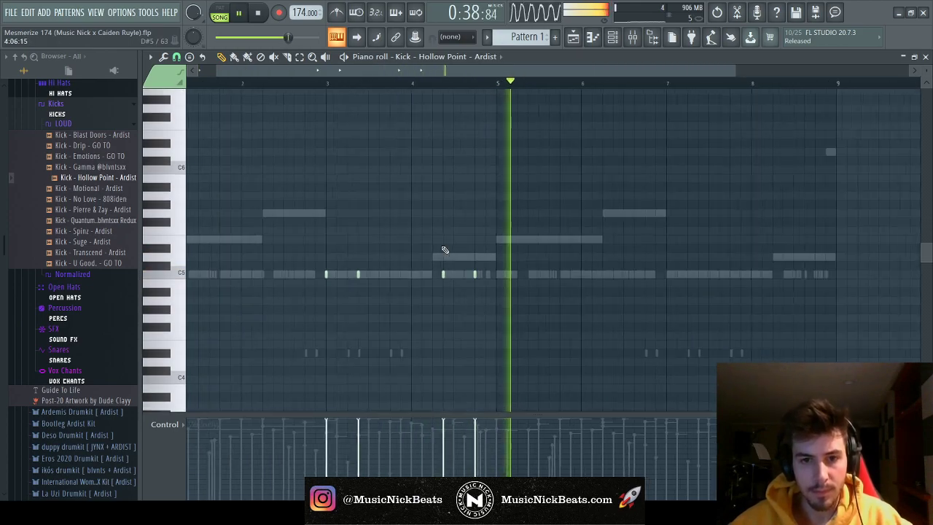
Duplicate the kick hits of bars 1-4 into bars 5-8 and add extra kicks in bar 8 to match the 808
left_click_drag(431, 83, 187, 83)
key("ctrl+Right")
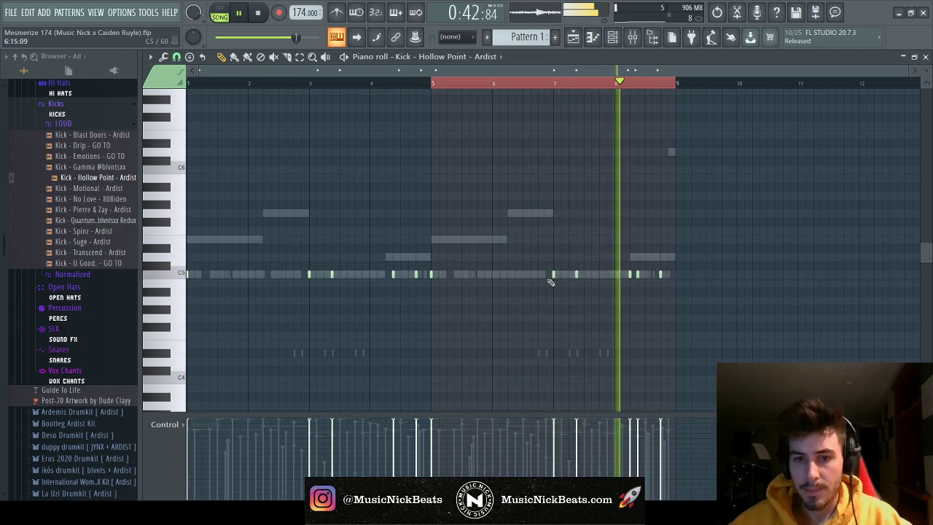
left_click(666, 275)
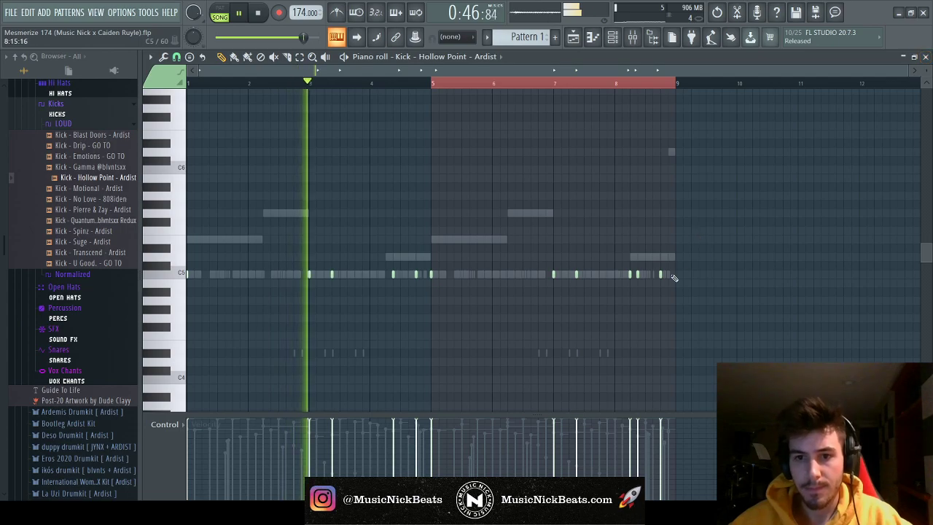
left_click(547, 275)
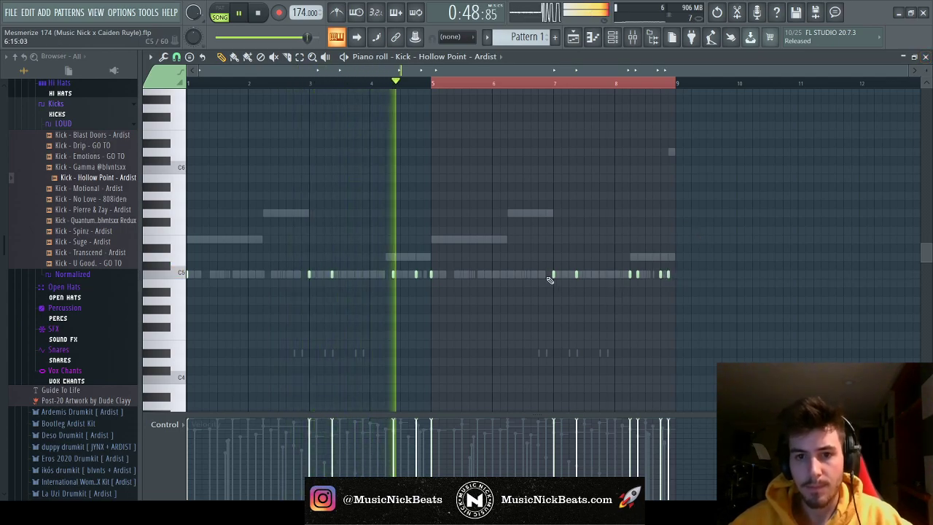
Route the Hollow Point kick channel to mixer track 11 and view its sampler settings during playback
key("F7")
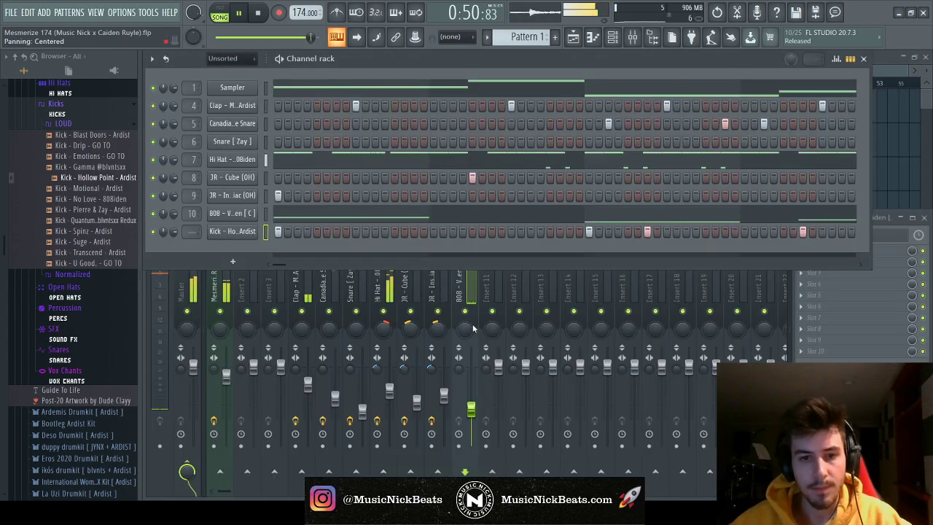
key("ctrl+l")
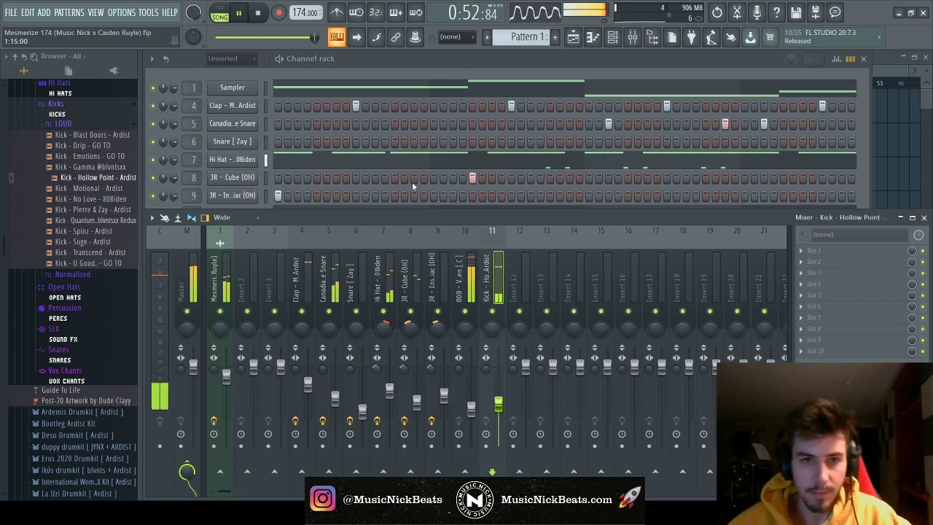
left_click(386, 67)
left_click(231, 231)
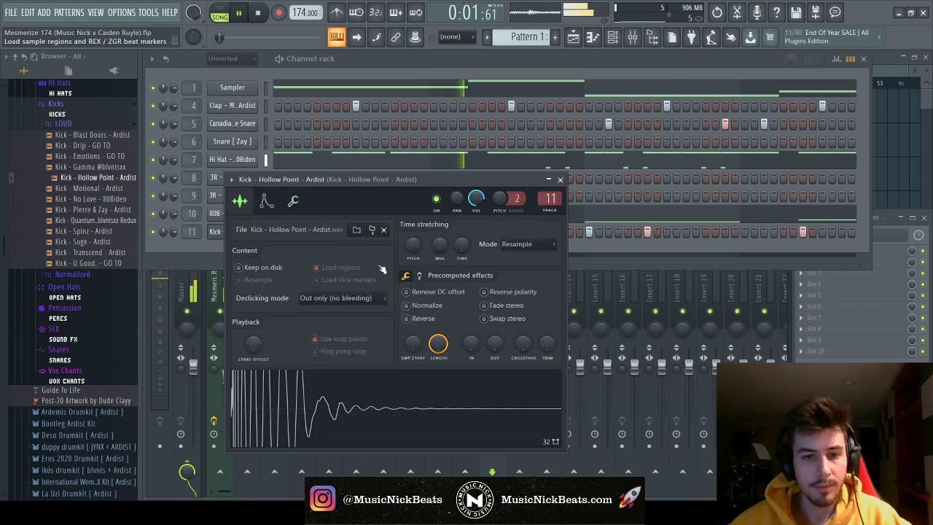
left_click(560, 180)
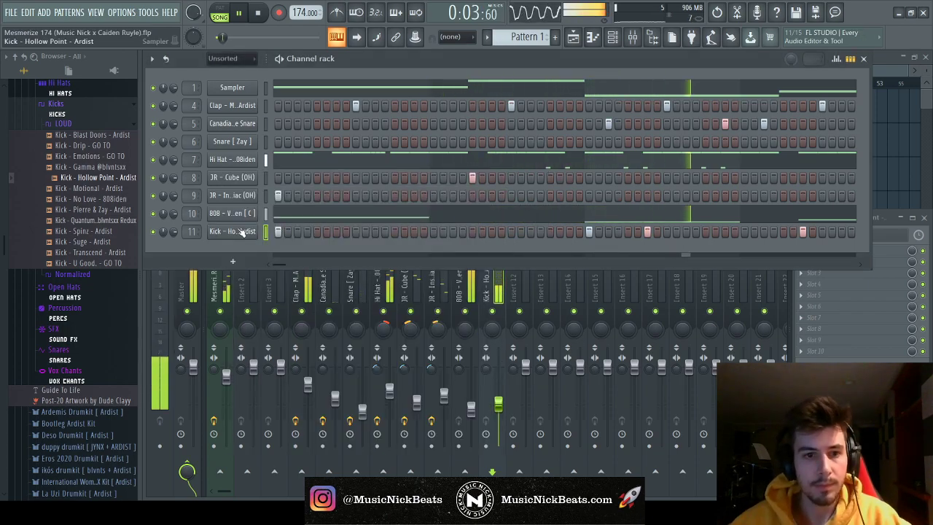
Delete the kick hit on step 13 of bar 8 and slightly lower the kick's mixer level
key("F7")
right_click(546, 275)
right_click(660, 274)
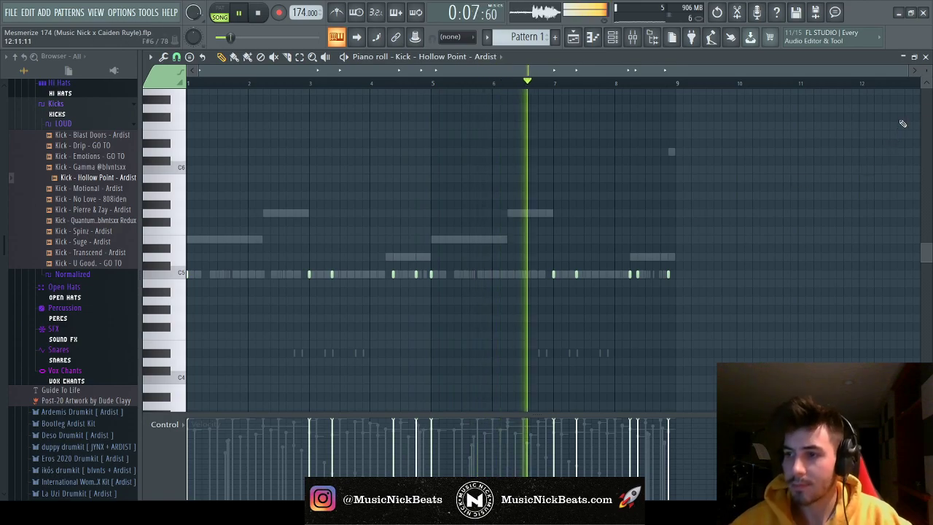
key("F7")
left_click(503, 410)
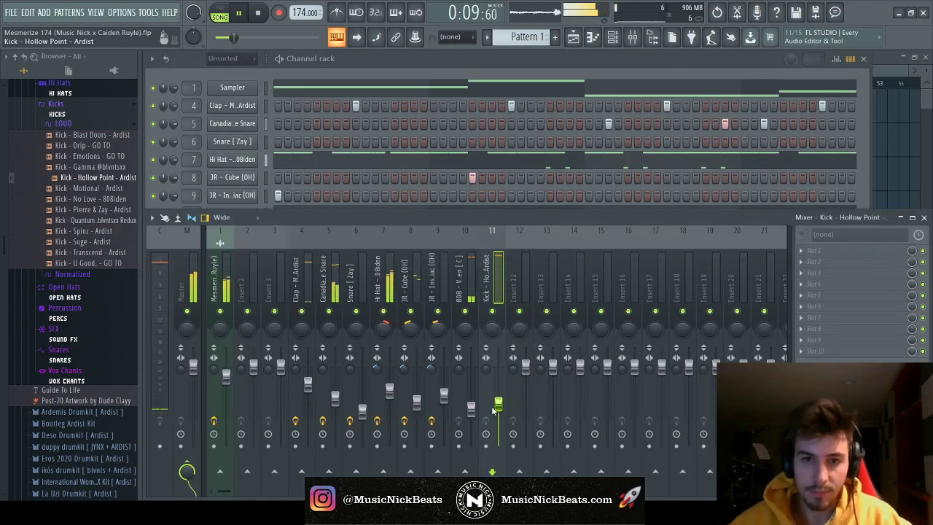
left_click(470, 408)
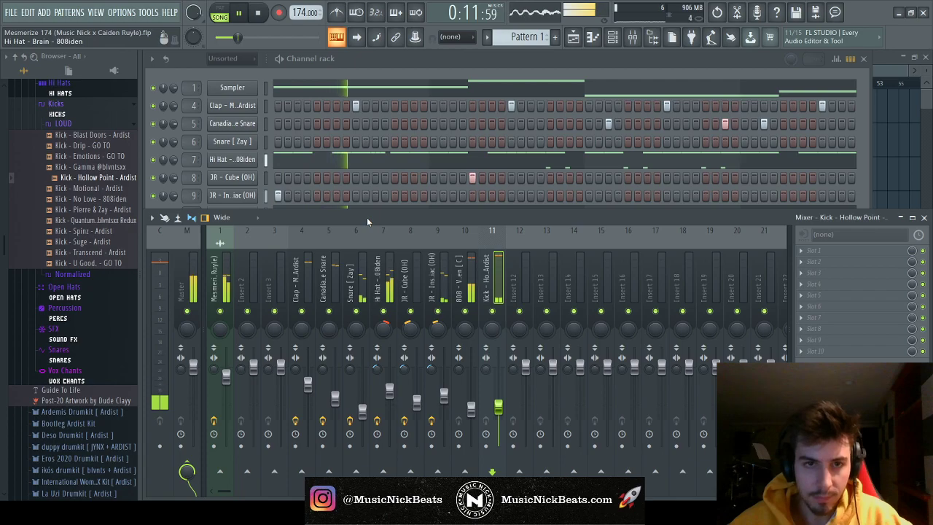
Rework the kick hits in bar 8 so that only steps 7 and 13 are filled
left_click(369, 73)
key("F7")
left_click(627, 78)
key("space")
key("space")
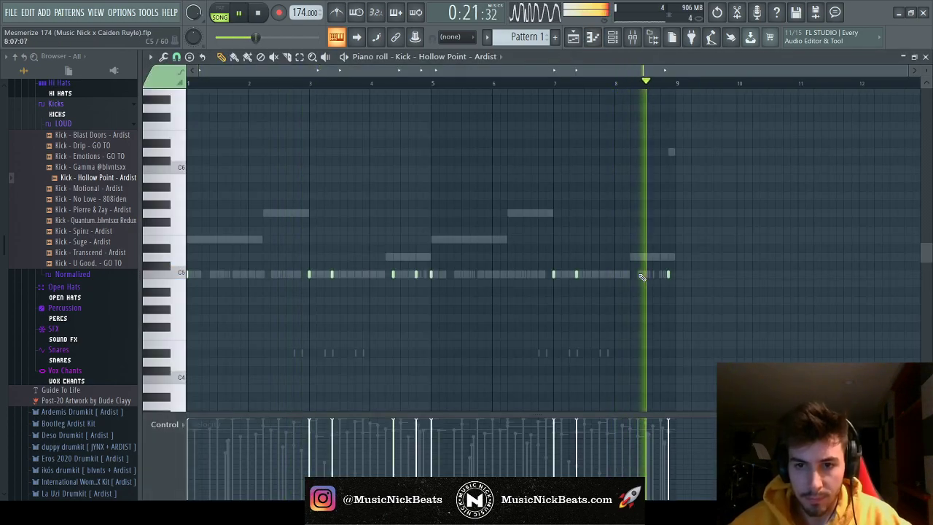
right_click(646, 275)
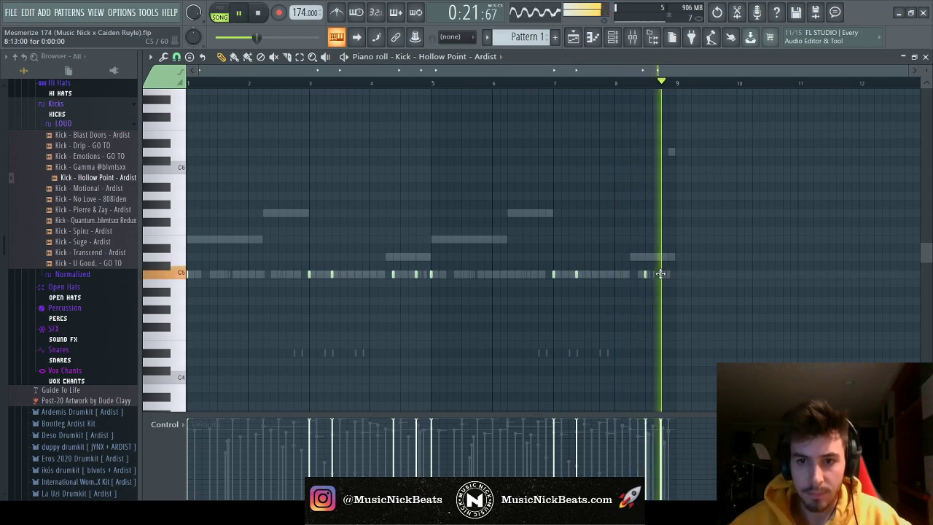
left_click(644, 275)
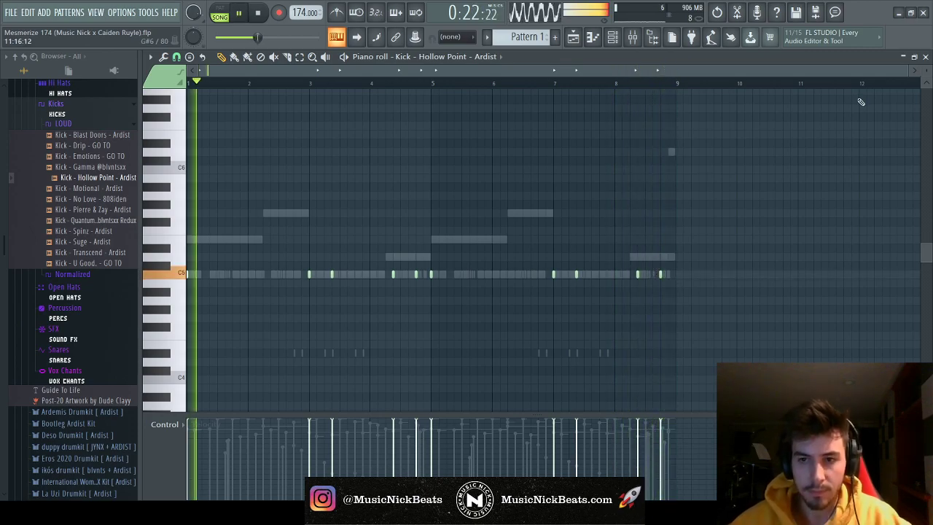
left_click(924, 58)
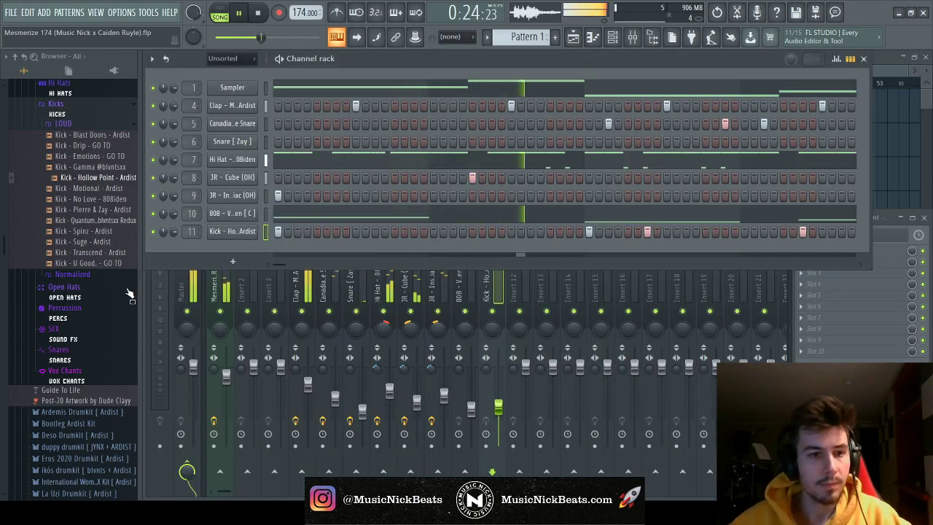
Stop playback and add TR5 Classic Clipper with the MusicNick1 preset to the first effect slot of the master track
scroll(129, 294, "down", 8)
key("space")
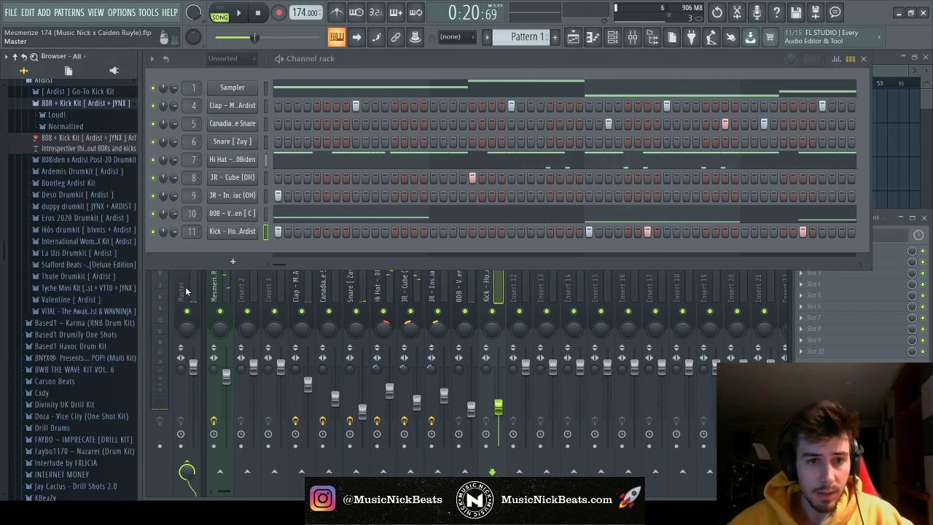
left_click(185, 288)
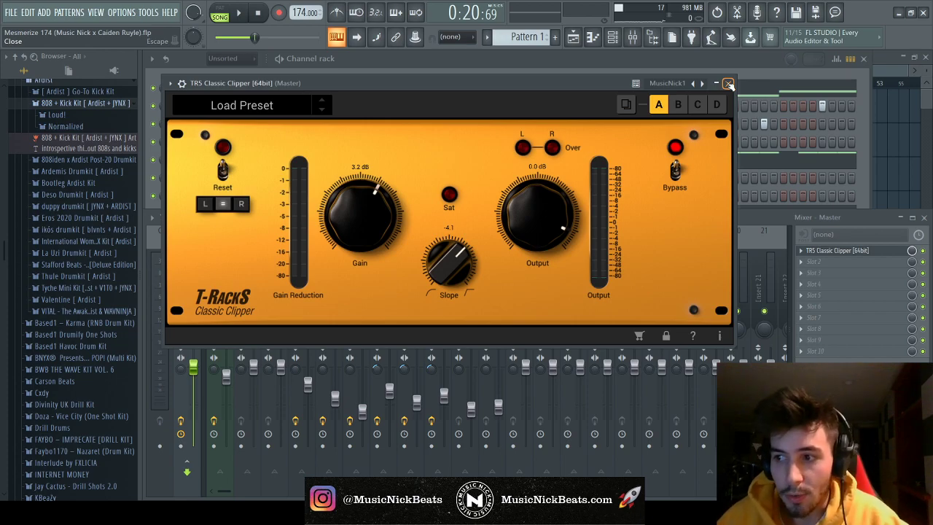
left_click(727, 84)
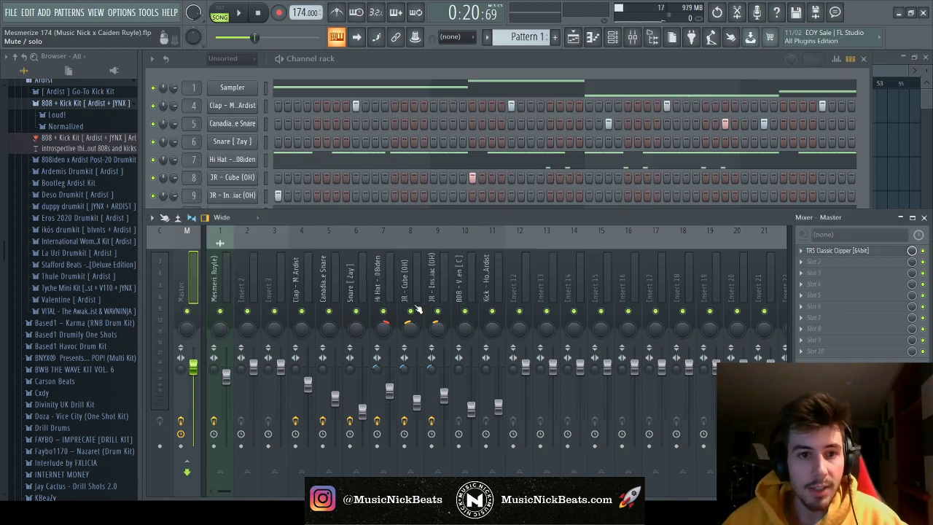
Collapse the Ardist sample folder in the browser and review the Classic Clipper settings on the master
scroll(73, 167, "up", 3)
left_click(73, 168)
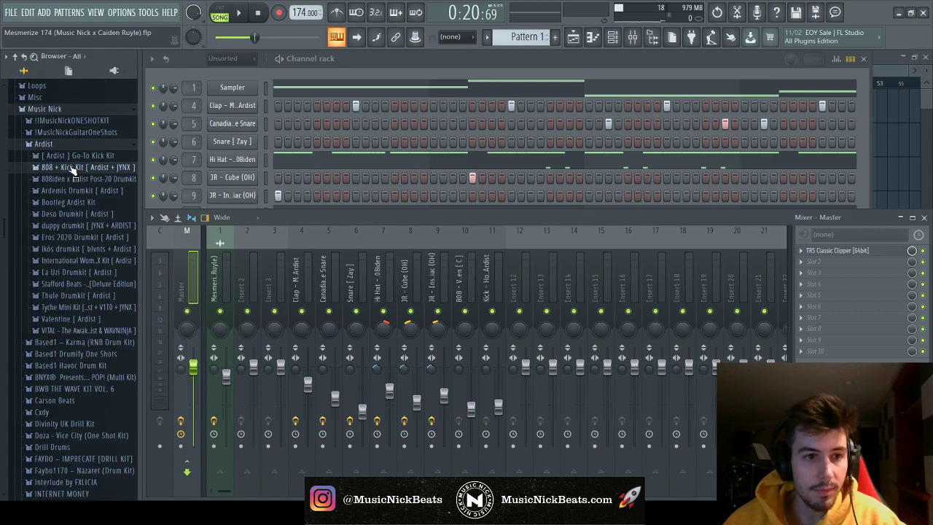
left_click(64, 145)
left_click(184, 290)
left_click(871, 252)
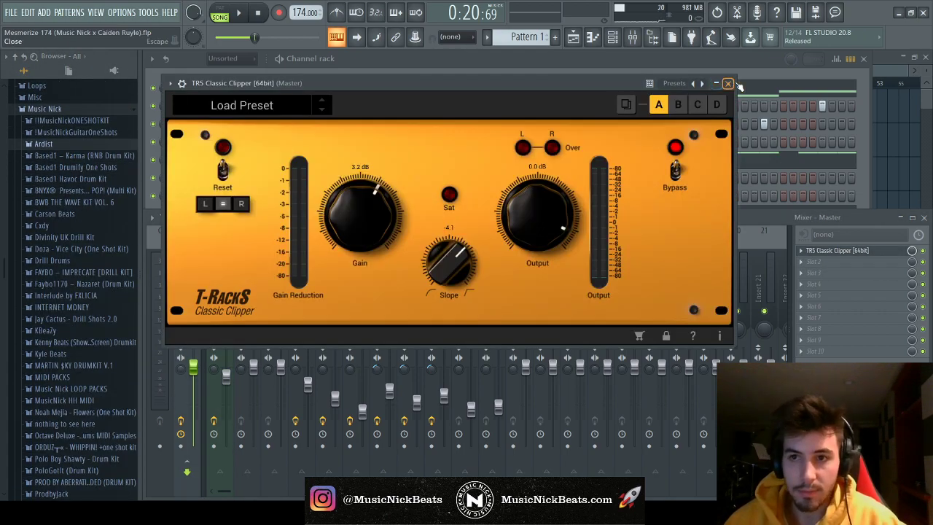
left_click(728, 82)
Split Pattern 1 by channel and place the drum, 808 and kick patterns on separate playlist tracks at bar 1
key("F5")
key("space")
key("ctrl+z")
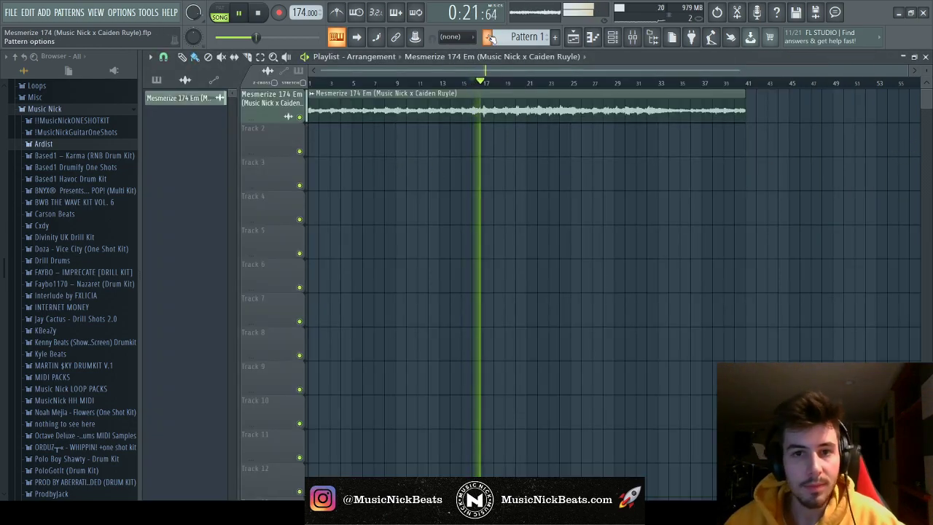
left_click(185, 80)
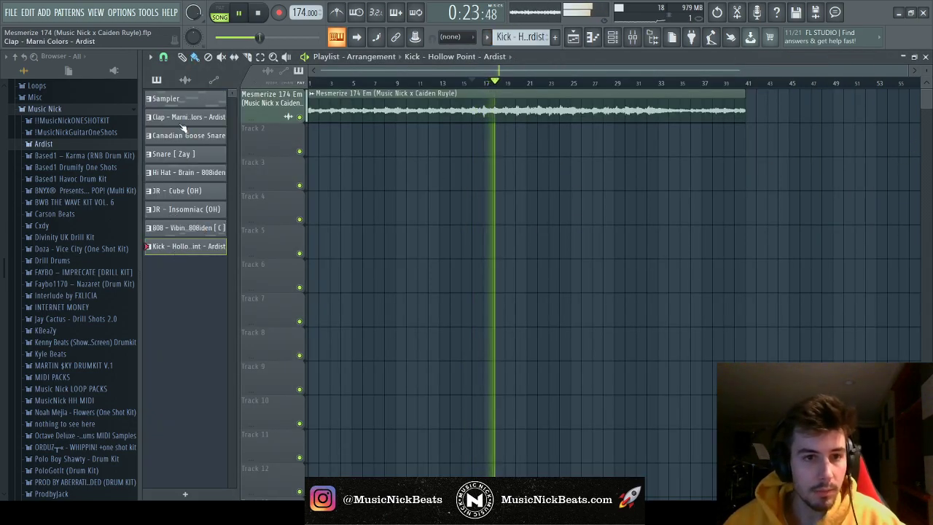
left_click_drag(178, 120, 255, 129)
Extend the JR - Cube (OH) clip to eight bars and repeat all drum clips to the loop's end at bar 41
scroll(475, 229, "up", 2)
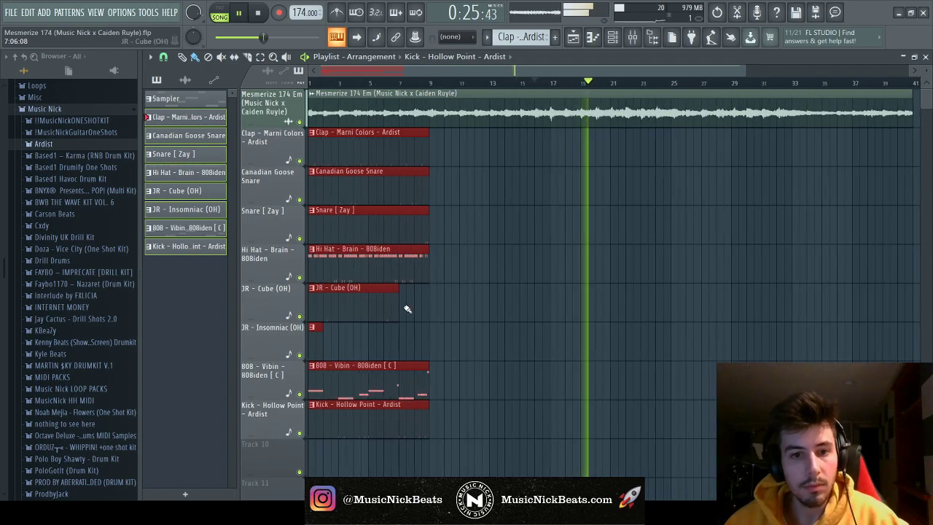
mouse_move(417, 311)
left_mouse_down()
mouse_move(394, 312)
mouse_move(426, 311)
left_mouse_up()
scroll(427, 311, "down", 2)
left_click_drag(452, 437, 310, 125)
key("ctrl+b")
key("ctrl+b")
key("ctrl+b")
key("ctrl+b")
key("ctrl+b")
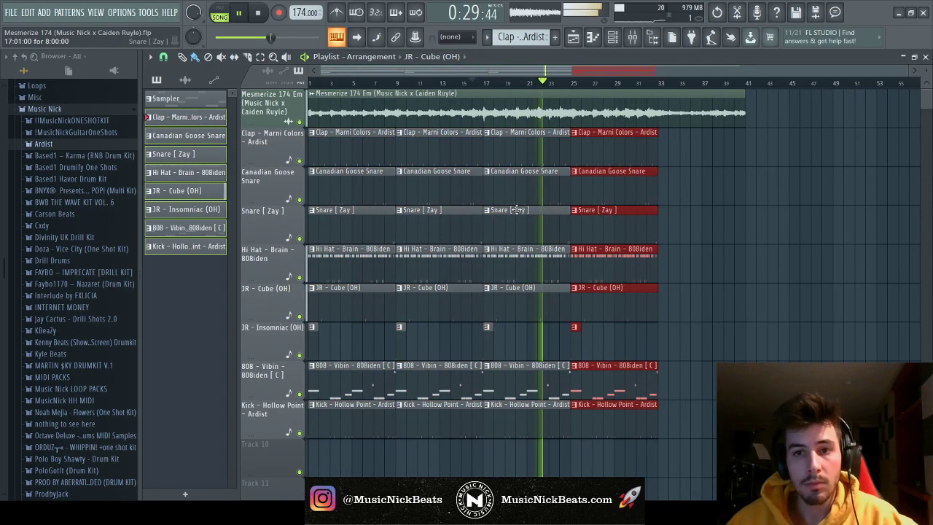
key("ctrl+z")
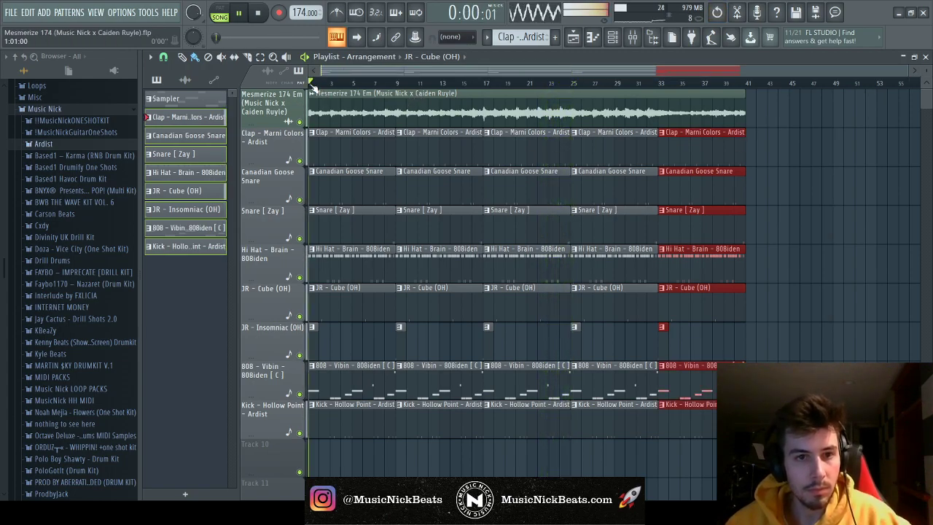
key("ctrl+a")
left_click_drag(333, 113, 759, 113)
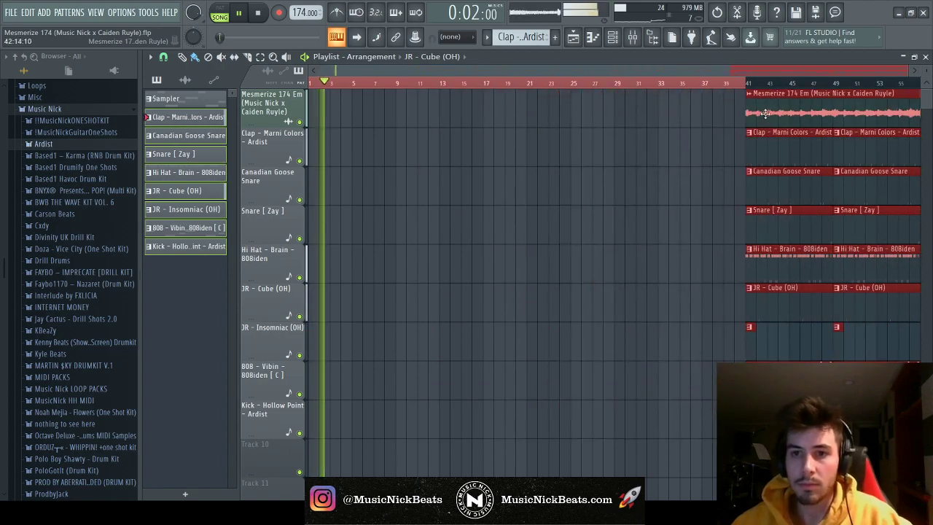
scroll(658, 148, "down", 3)
key("ctrl+z")
Slightly lower the hi-hat, clap and Canadian Goose Snare mixer levels, balancing them against the kick and 808
key("F6")
key("F9")
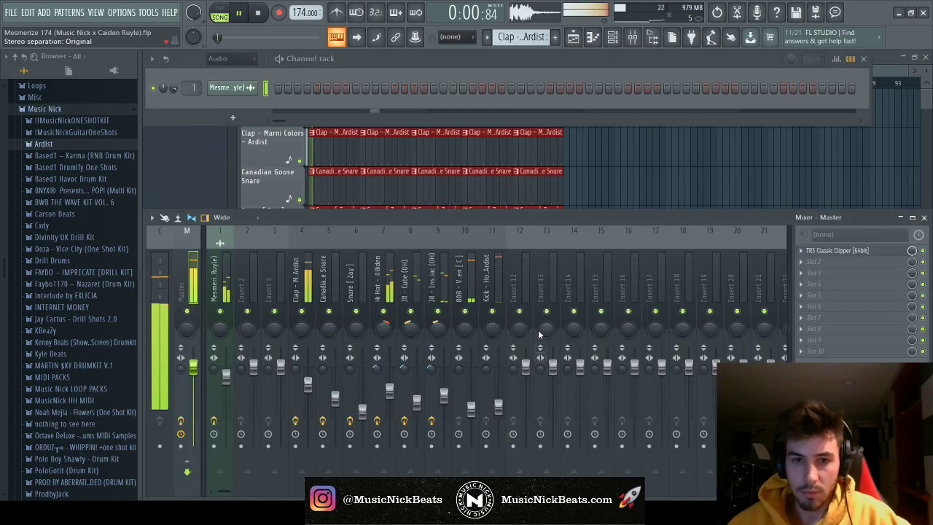
left_click(480, 410)
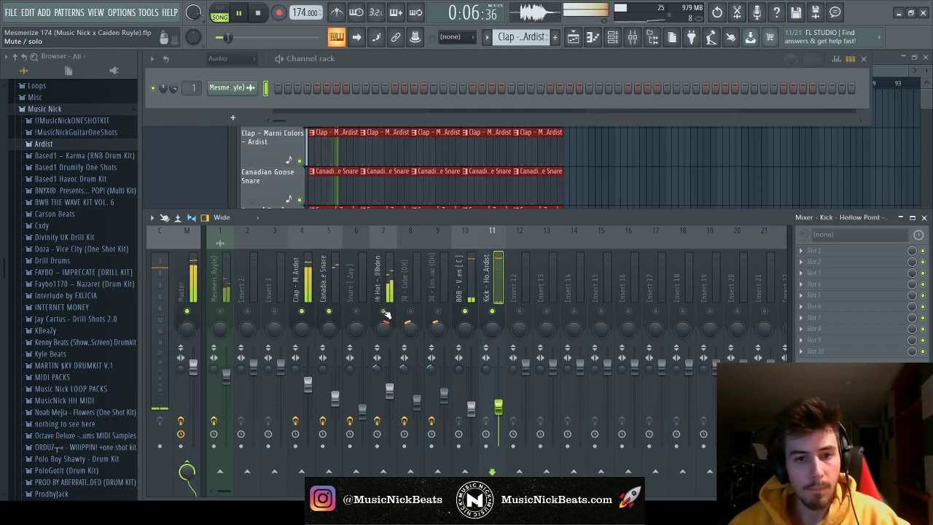
left_click(389, 394)
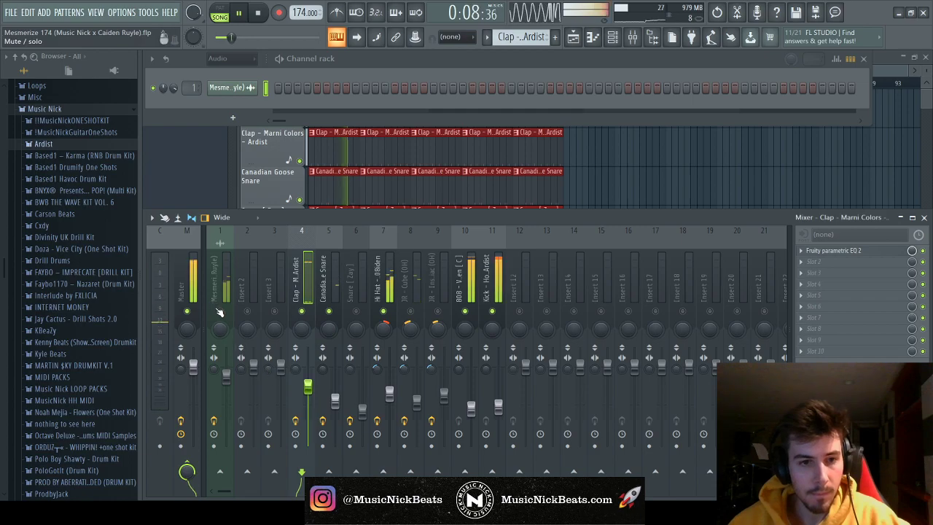
key("Right")
key("Left")
key("Left")
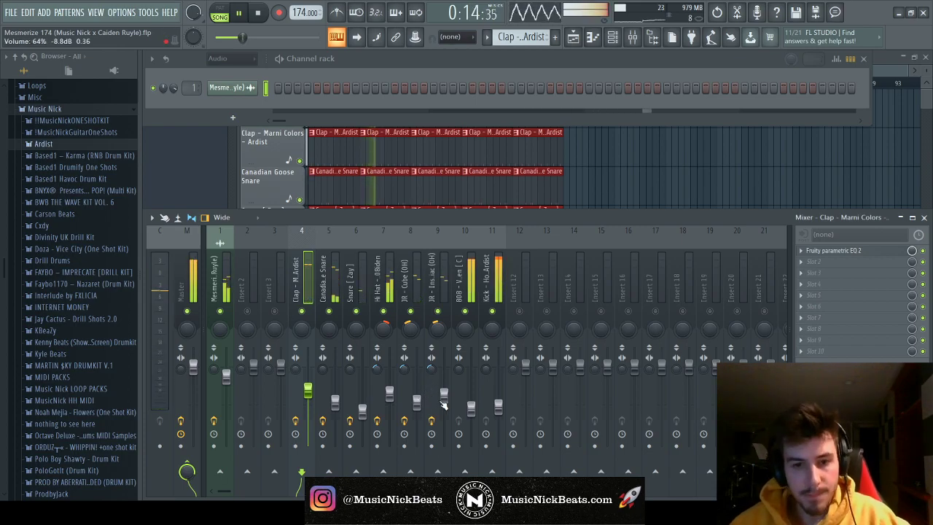
Check the mixer levels of the open hats, 808, kick, hi-hat, clap and master during playback
left_click(426, 411)
left_click(417, 406)
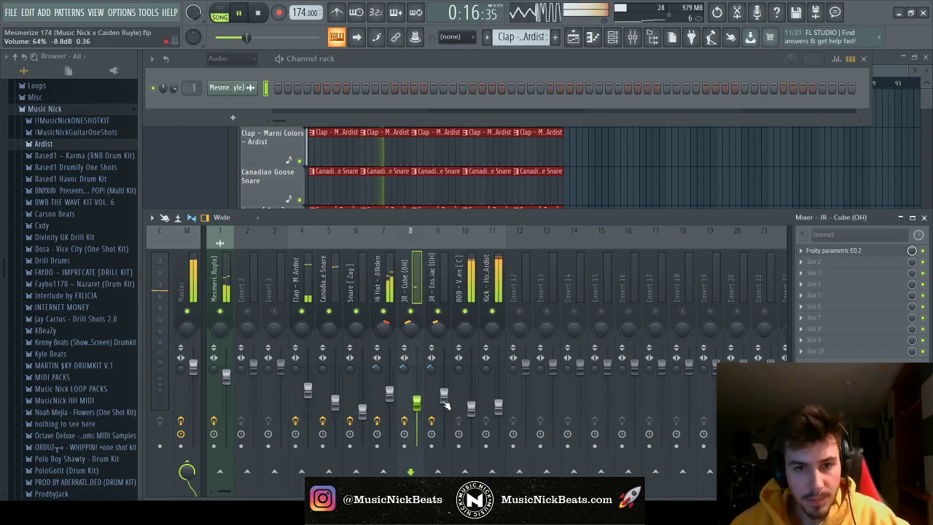
left_click(444, 399)
left_click(471, 407)
left_click(498, 405)
left_click(471, 408)
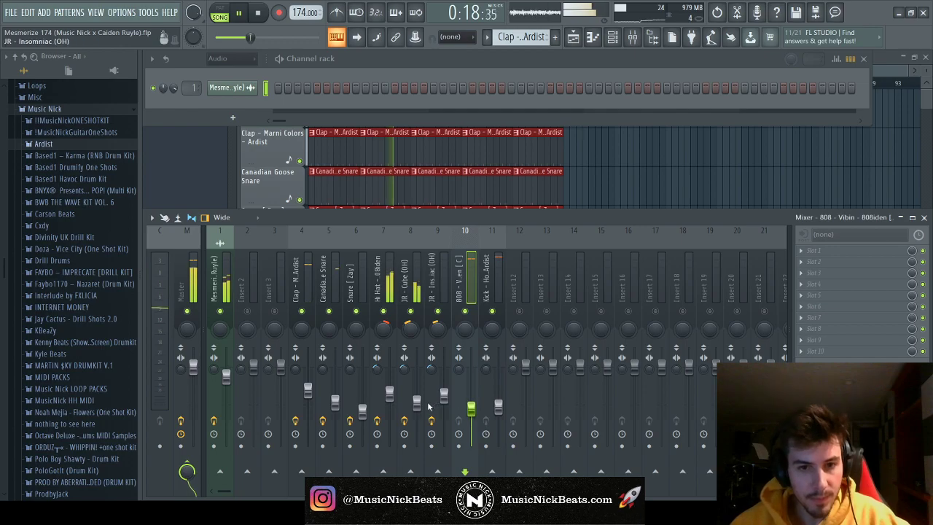
left_click(417, 406)
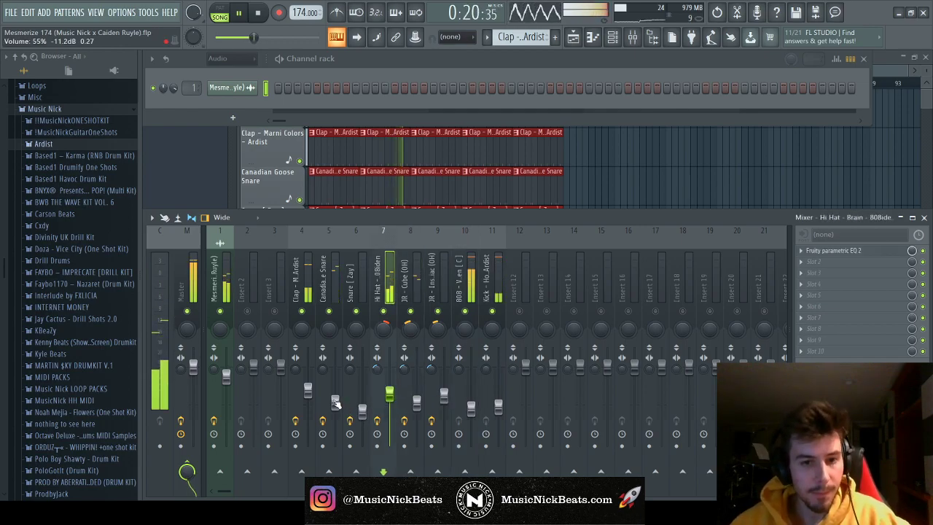
left_click(307, 392)
left_click(187, 284)
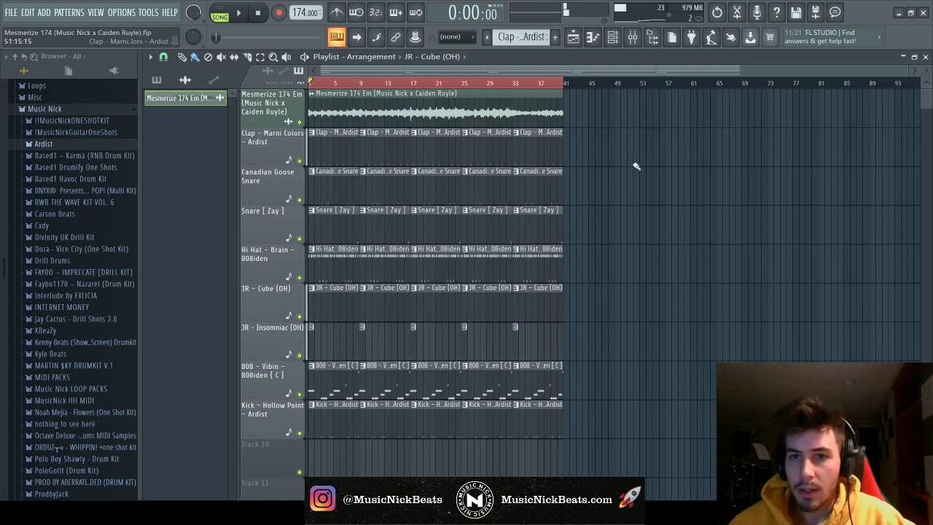
Save the project and slice the Mesmerize audio clip into eight-bar sections at bars 9, 17, 25 and 33
key("ctrl+a")
scroll(321, 156, "up", 2)
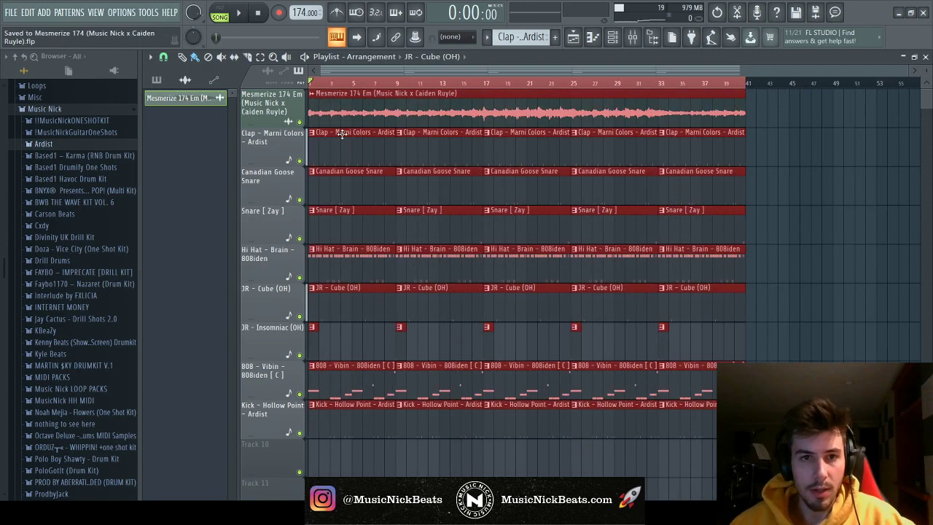
left_click(407, 117)
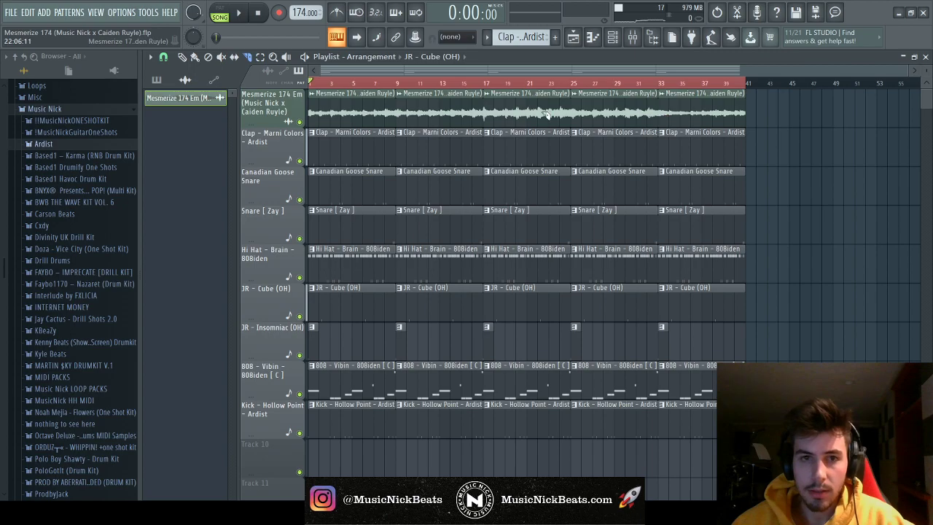
Move the whole arrangement to start at bar 41 and copy only the Mesmerize audio clips back to bars 1-40
key("ctrl+a")
left_click_drag(321, 116, 758, 117)
scroll(427, 120, "down", 2)
left_click(279, 106)
key("ctrl+c")
key("ctrl+v")
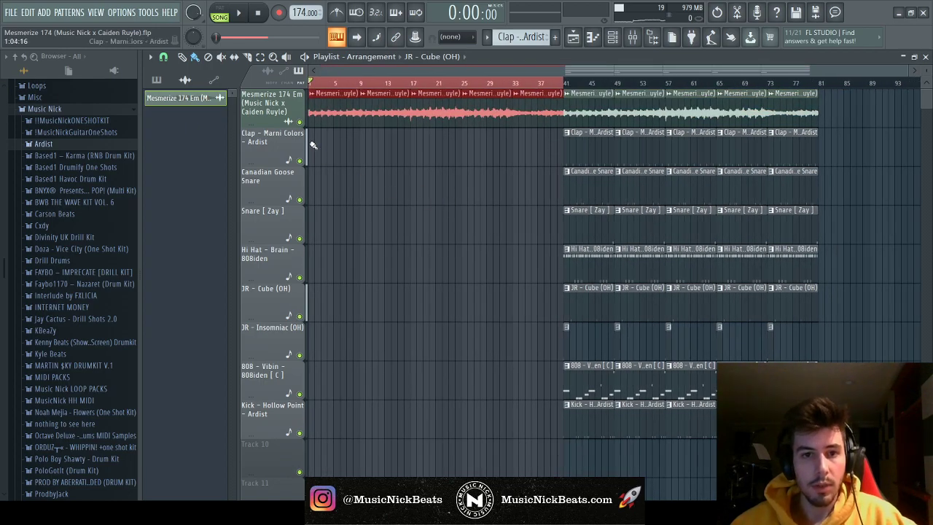
Copy the drum and 808 clips of bars 41-48, without the kick, to bar 9
left_click(310, 82)
key("space")
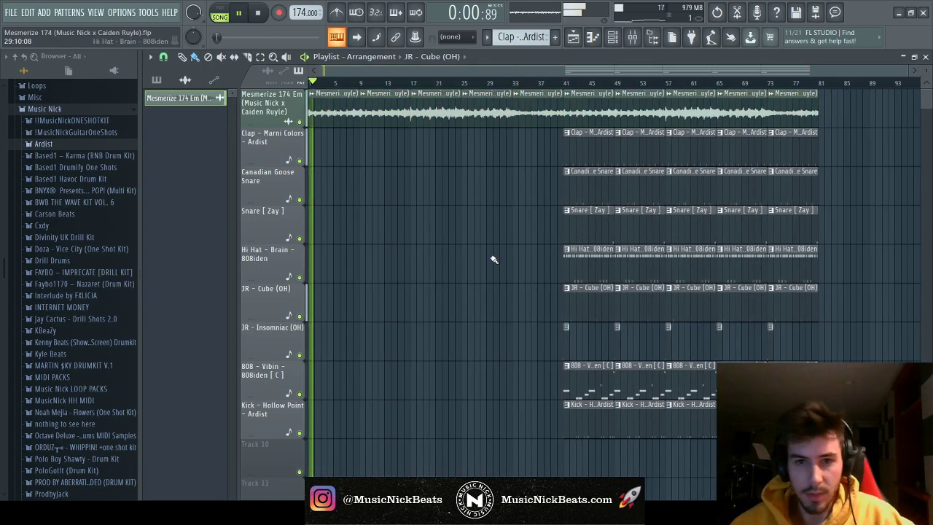
left_click_drag(593, 400, 545, 125)
left_click_drag(590, 158, 384, 160)
scroll(372, 284, "up", 4)
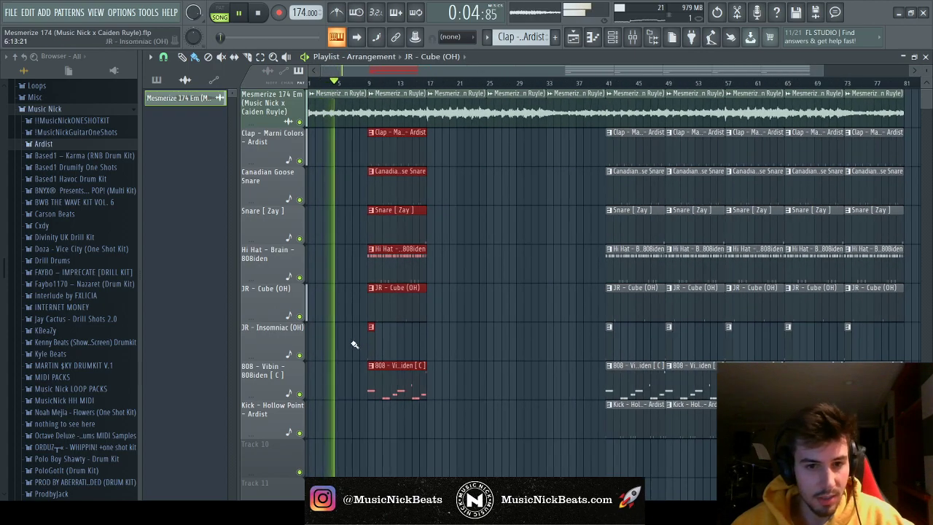
Remove the Canadian Goose Snare and JR - Cube (OH) clips from the section starting at bar 9
scroll(355, 337, "up", 2)
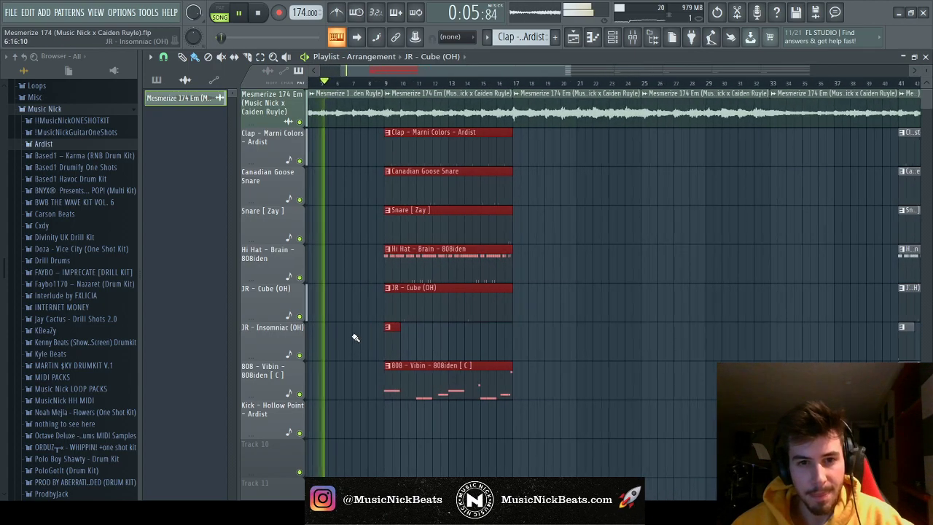
right_click(404, 184)
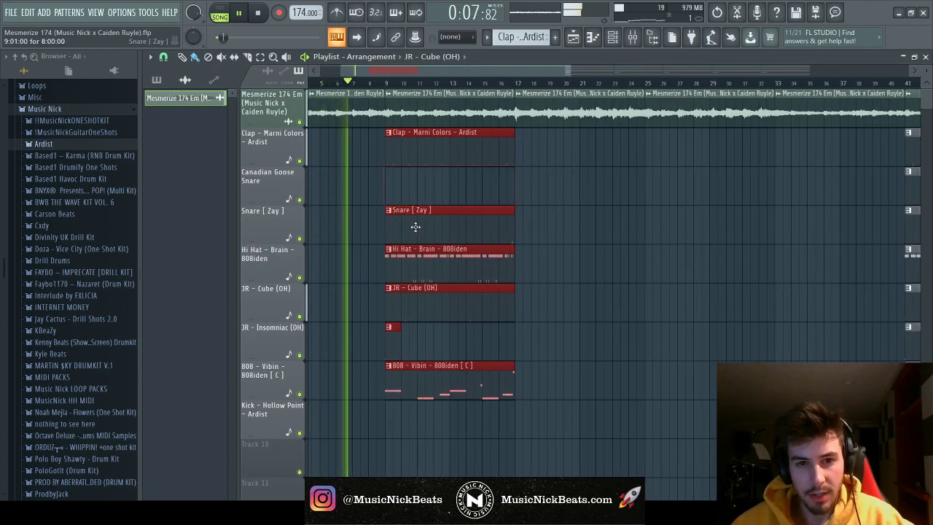
scroll(431, 313, "down", 3)
right_click(429, 313)
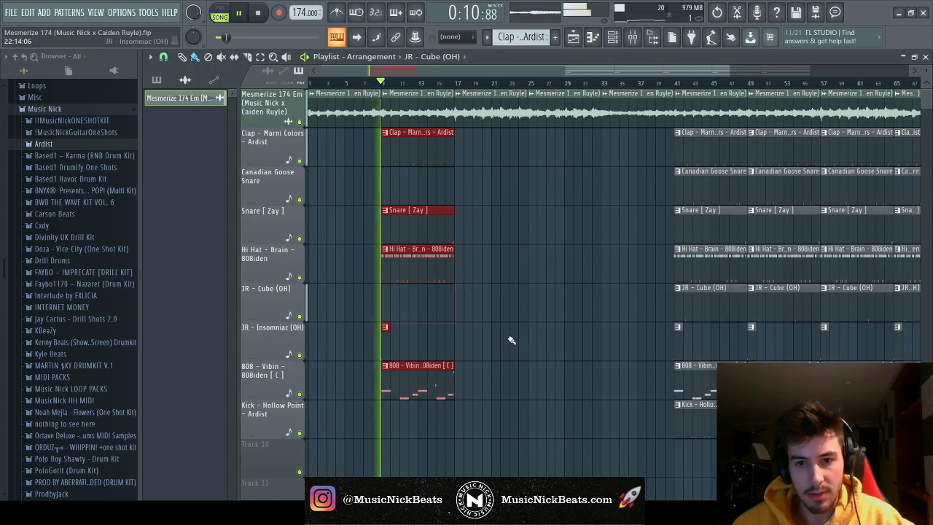
Copy the full drum, 808 and kick section to bars 17 and 33, and only the clap, Zay snare, hi-hat and 808 to bar 25
left_click(707, 434)
left_click_drag(706, 433, 466, 174)
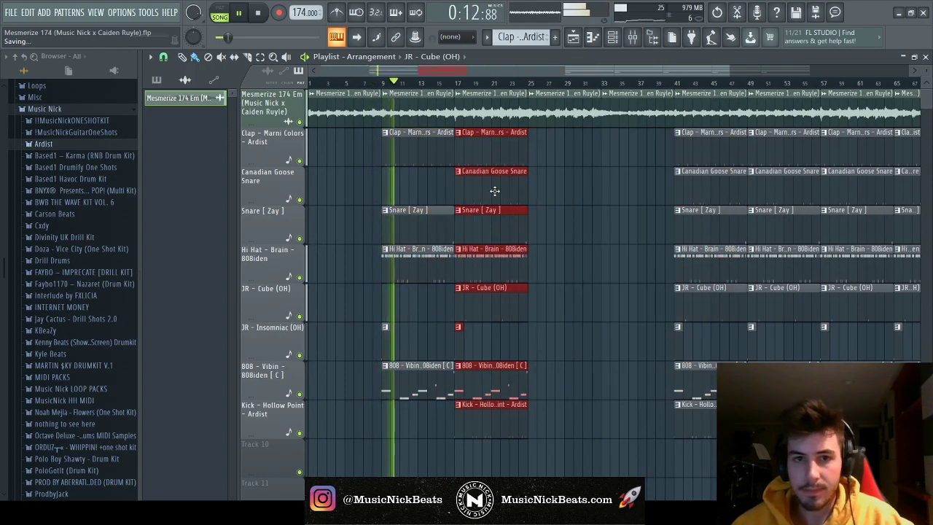
scroll(552, 277, "up", 2)
left_click_drag(526, 436, 515, 156)
scroll(532, 201, "down", 3)
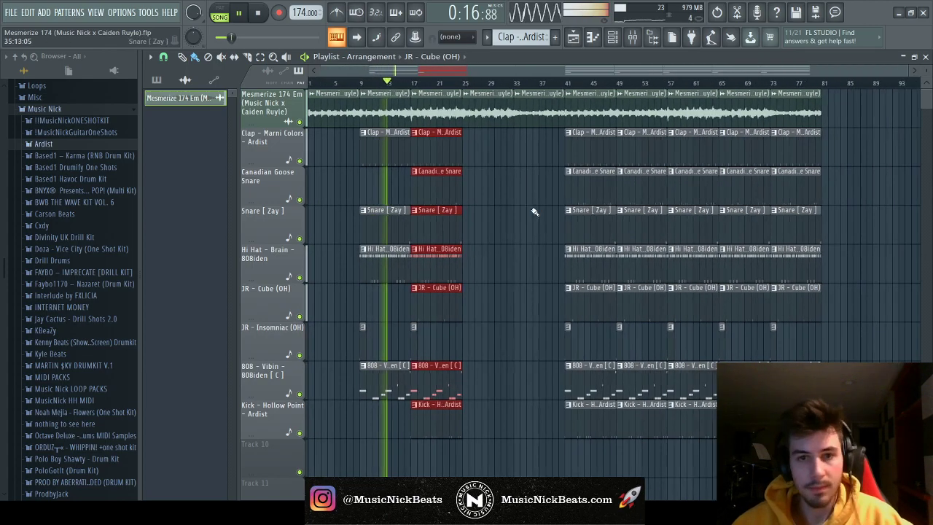
left_click_drag(472, 442, 475, 146)
scroll(474, 146, "up", 3)
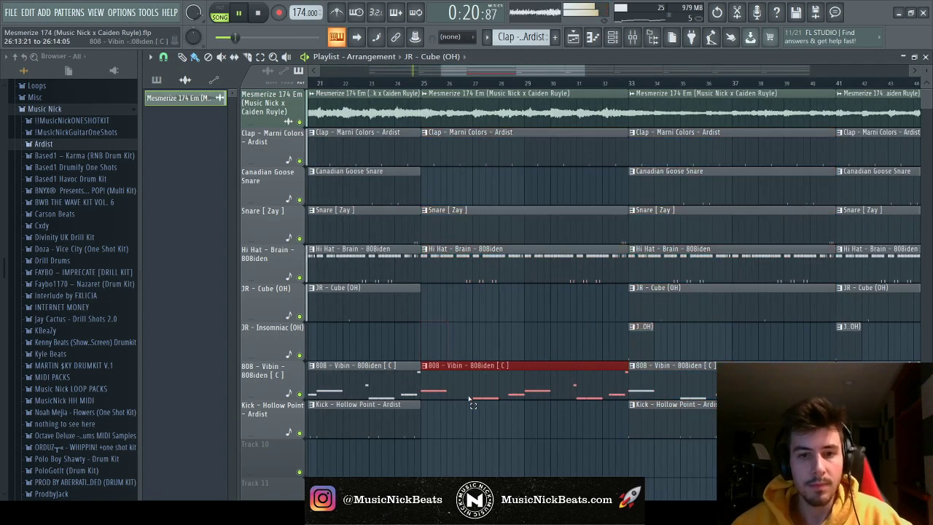
Trim the clap, snare, hi-hat and 808 clips at bar 25 to start at bar 26, and save the project
left_click(441, 161)
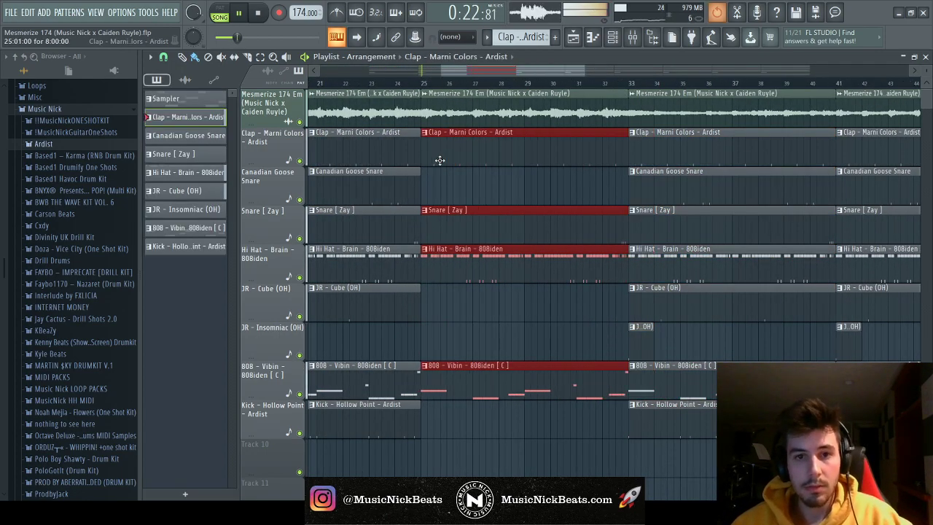
scroll(638, 253, "down", 3)
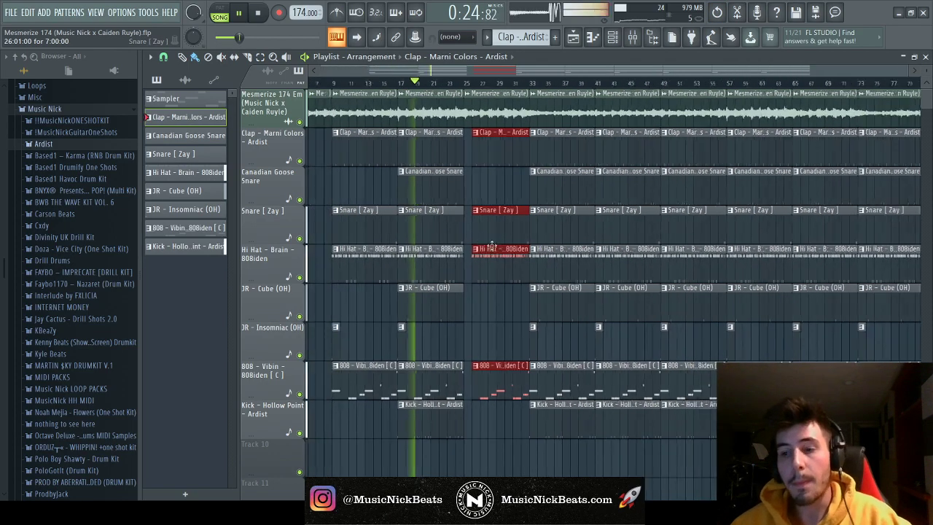
key("ctrl+s")
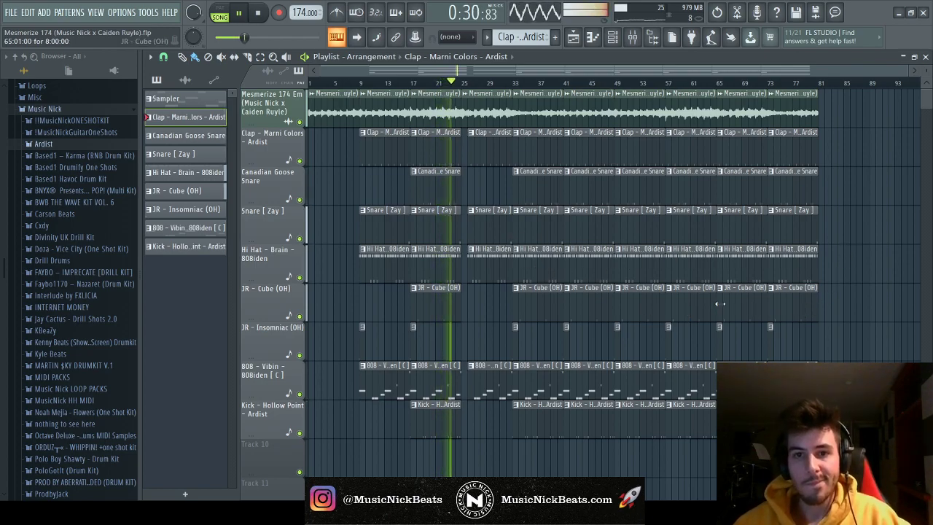
Shift all clips from bar 33 onward further along the timeline and move one Mesmerize clip back to bar 33
left_click_drag(860, 441, 513, 77)
left_click_drag(546, 119, 661, 121)
scroll(605, 146, "down", 1)
left_click(525, 173)
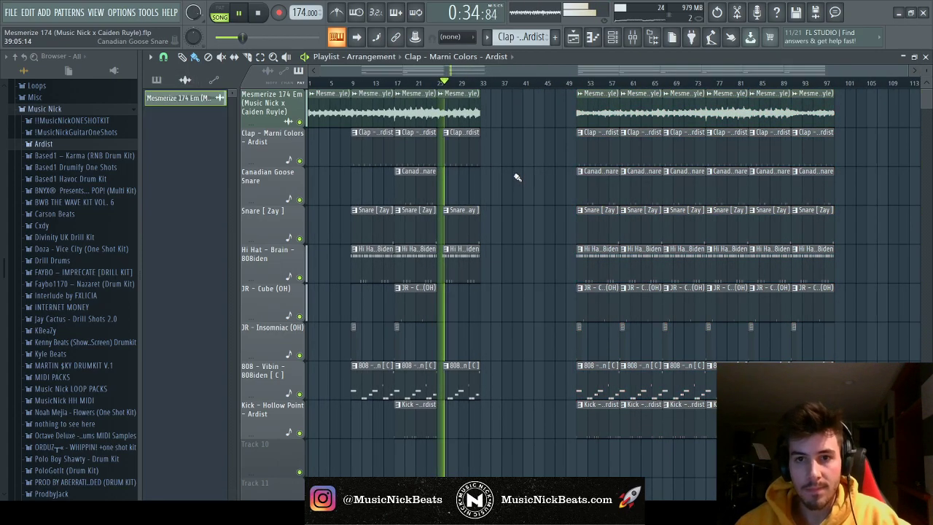
left_click_drag(563, 111, 507, 121)
double_click(569, 83)
left_click(748, 111)
Copy the full drum, 808 and kick section of bars 17-24 to bars 33-40
left_click_drag(421, 421, 397, 126)
left_click_drag(417, 156, 503, 153)
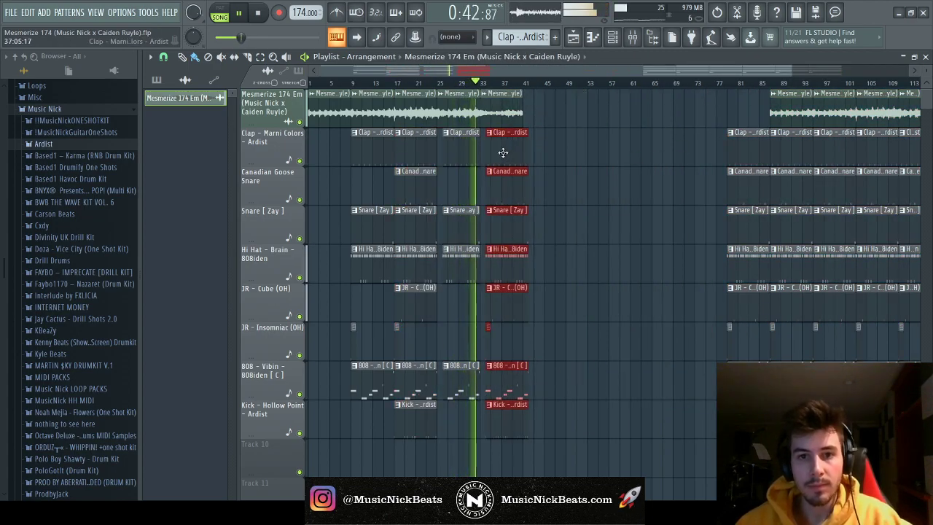
scroll(548, 200, "up", 1)
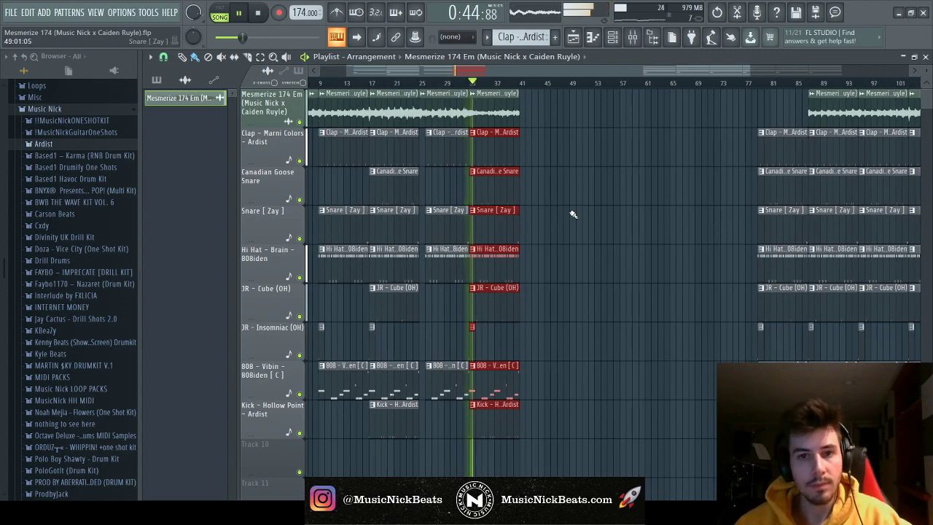
scroll(574, 215, "down", 1)
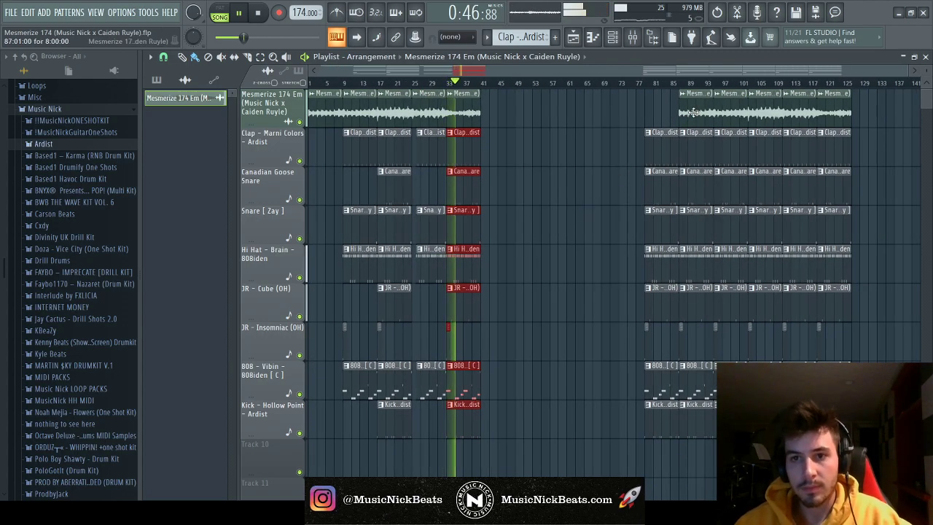
Place a Mesmerize clip at bar 41 and copy the clap, snare, hi-hat and open-hat clips of bar 33 there
left_click_drag(574, 124, 504, 127)
scroll(503, 259, "up", 3)
left_click_drag(482, 358, 454, 149)
Duplicate the 808 and kick to bar 41, shorten them to about 1.5 bars, and trim the other drums to end around bar 47
left_click_drag(437, 437, 343, 371)
key("ctrl+b")
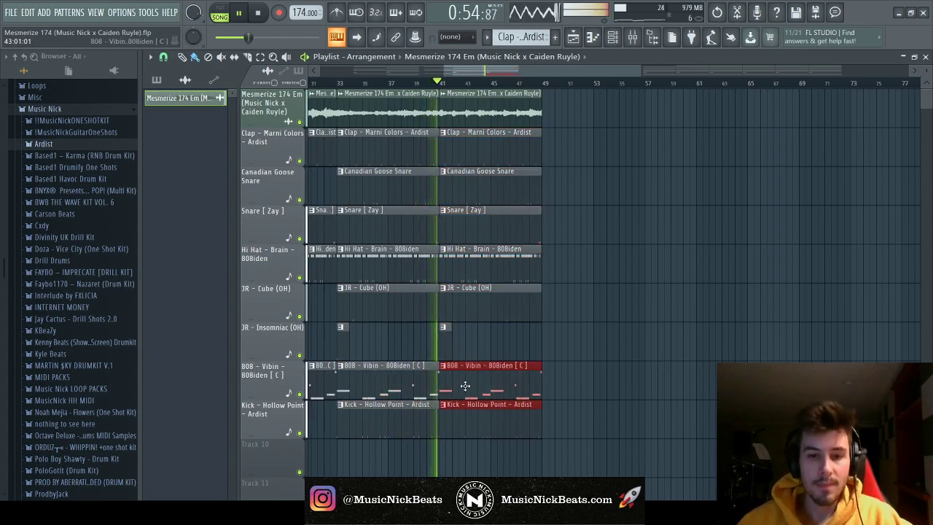
left_click_drag(541, 385, 457, 386)
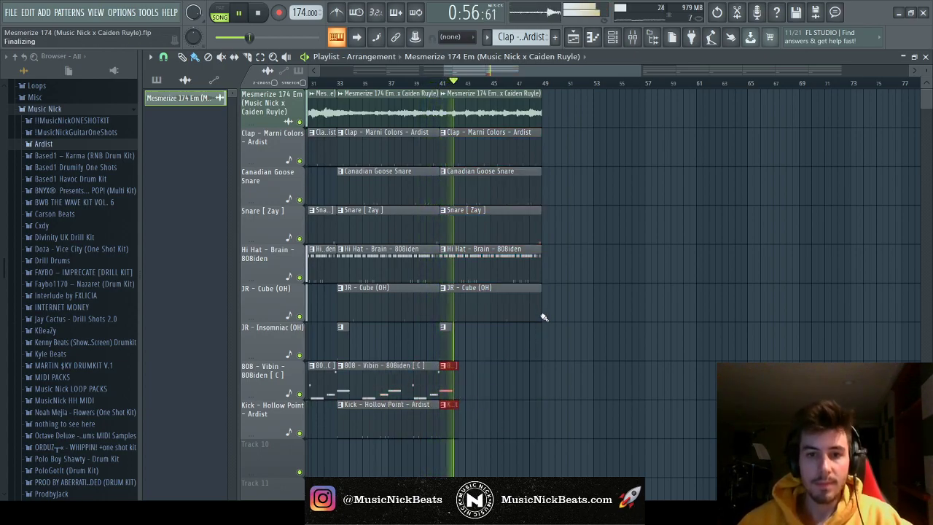
left_click_drag(548, 321, 535, 146)
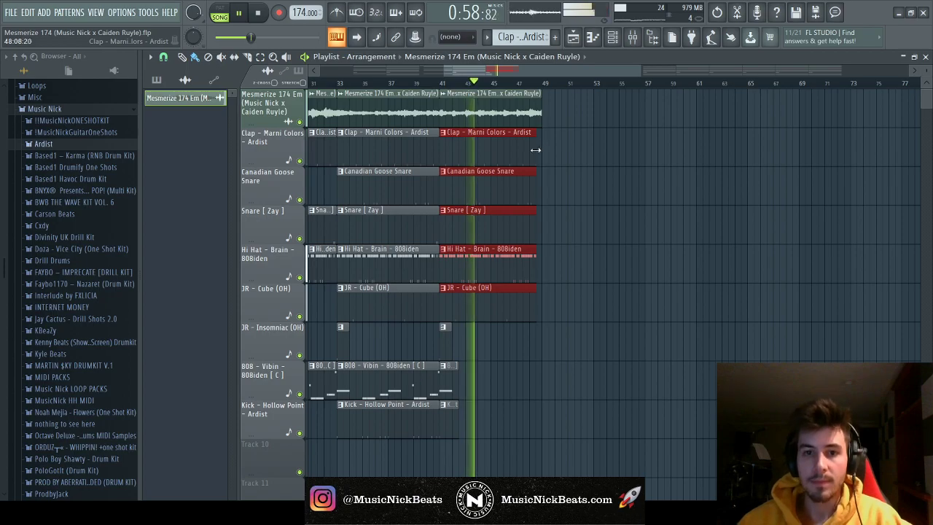
Delete all leftover Mesmerize, drum, 808 and kick clips in the section far beyond bar 48
scroll(632, 282, "down", 3)
left_click_drag(907, 466, 683, 159)
key("Delete")
Duplicate the arrangement of bars 9-48 to bar 49, and copy the clips of bars 49-64 to bar 89
left_click_drag(653, 438, 347, 45)
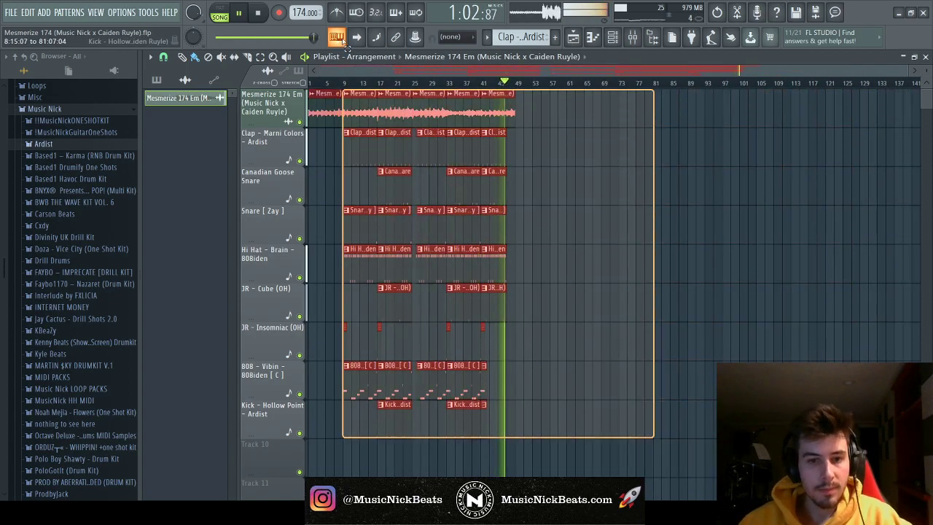
key("ctrl+b")
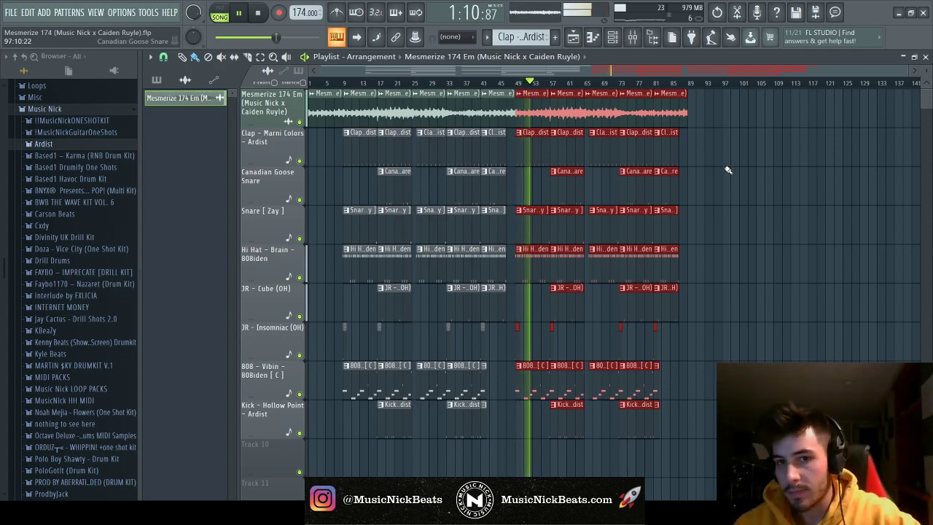
scroll(722, 277, "up", 3)
left_click_drag(715, 474, 593, 96)
scroll(599, 135, "down", 2)
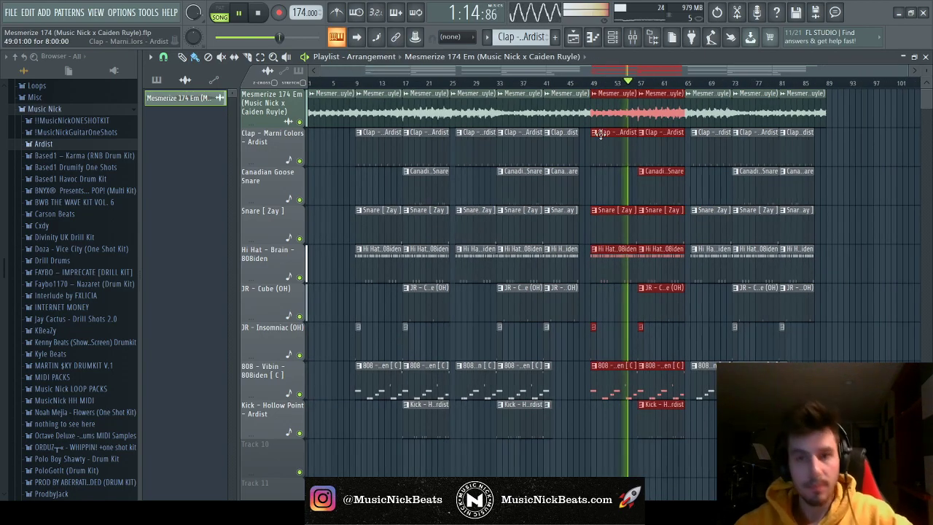
key("ctrl+b")
Add an outro with a Mesmerize clip on bars 105-112 and short 808, kick and JR - Insomniac (OH) clips at bar 105
scroll(729, 146, "down", 1)
left_click(867, 110)
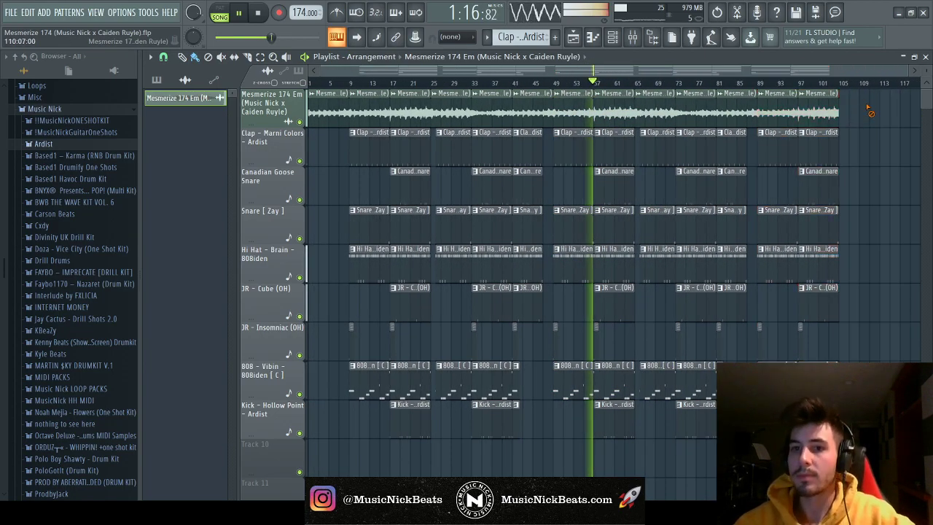
left_click(849, 109)
left_click(831, 88)
left_click_drag(749, 470, 736, 382)
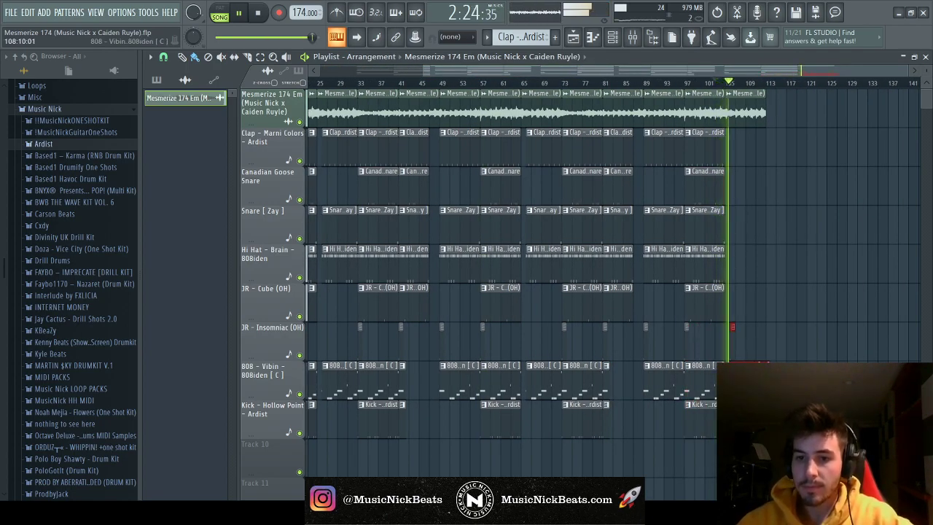
left_click(707, 379)
scroll(710, 379, "up", 2)
left_click_drag(761, 327, 750, 326)
scroll(750, 327, "down", 3)
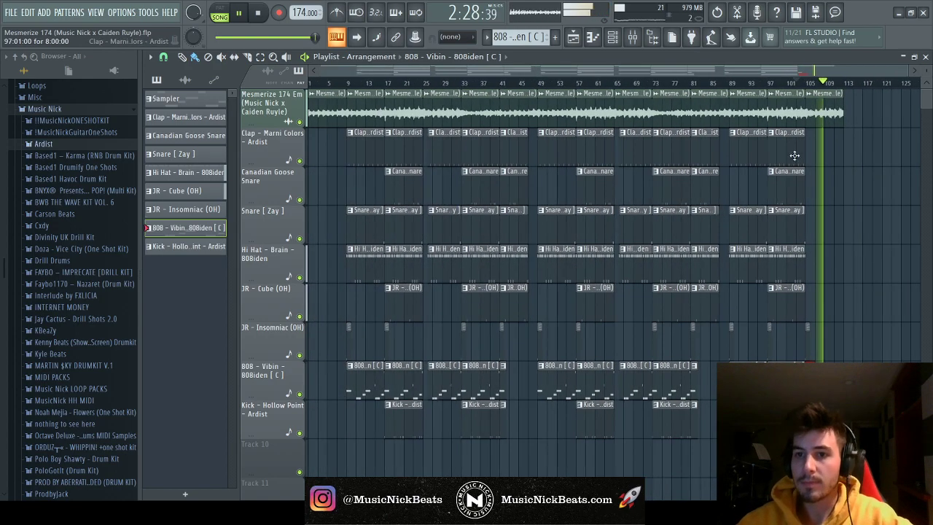
Stop playback, create a master volume automation clip over the outro from bar 105, and return the playhead to the song start
key("space")
left_click(820, 95)
left_click_drag(820, 95, 845, 105)
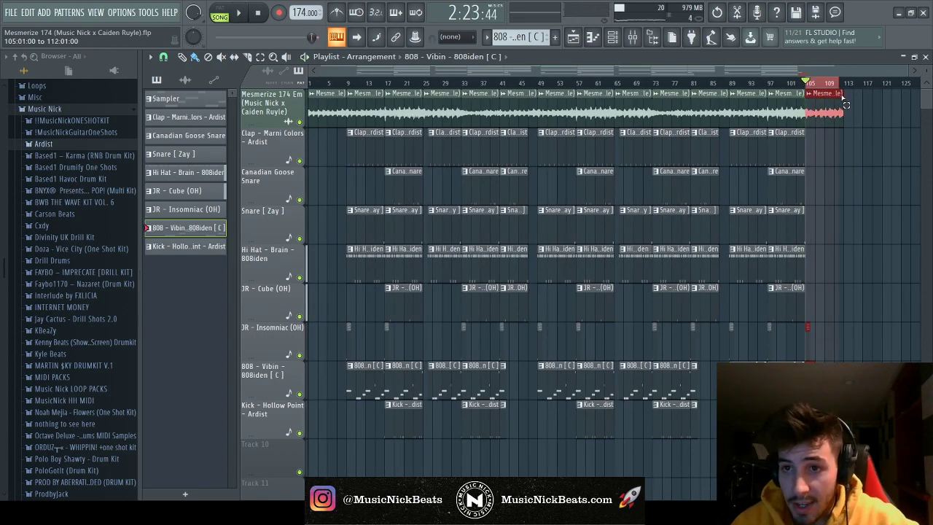
key("F6")
key("F9")
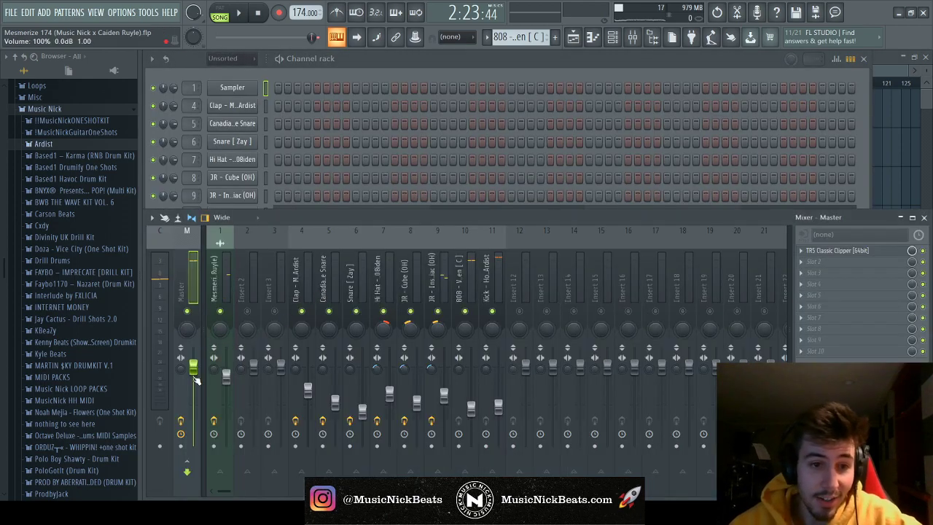
key("F6")
key("F9")
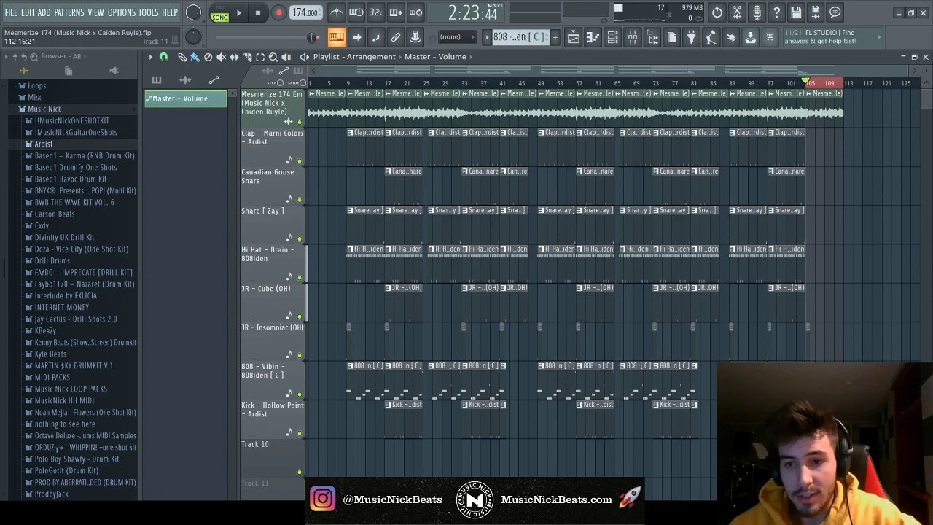
left_click(312, 82)
scroll(928, 67, "down", 2)
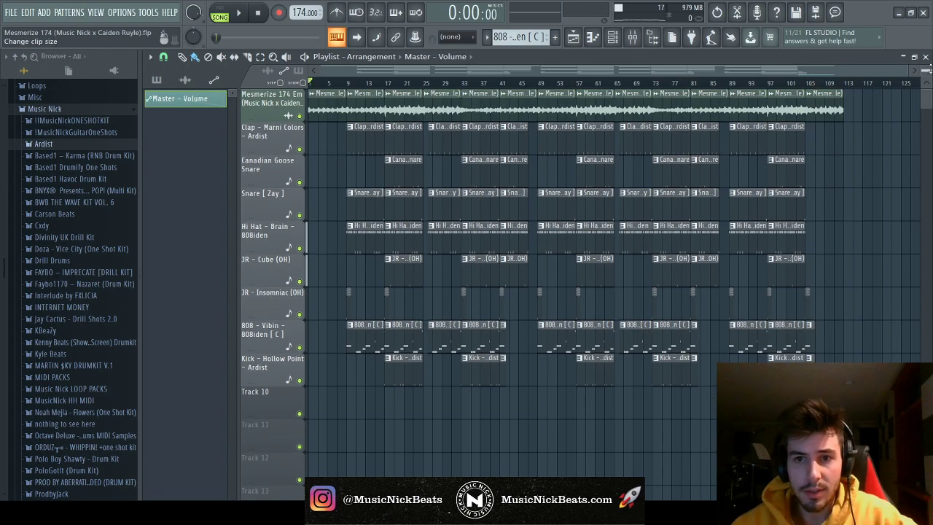
Add the "hey nick" vocal tag from the "nothing to see here" folder to Track 11 at bar 7
left_click(167, 84)
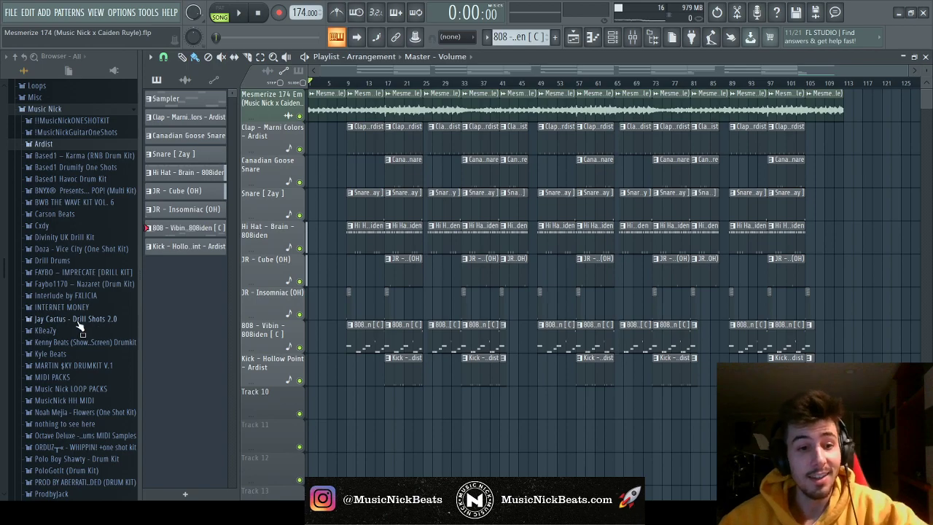
scroll(78, 326, "down", 4)
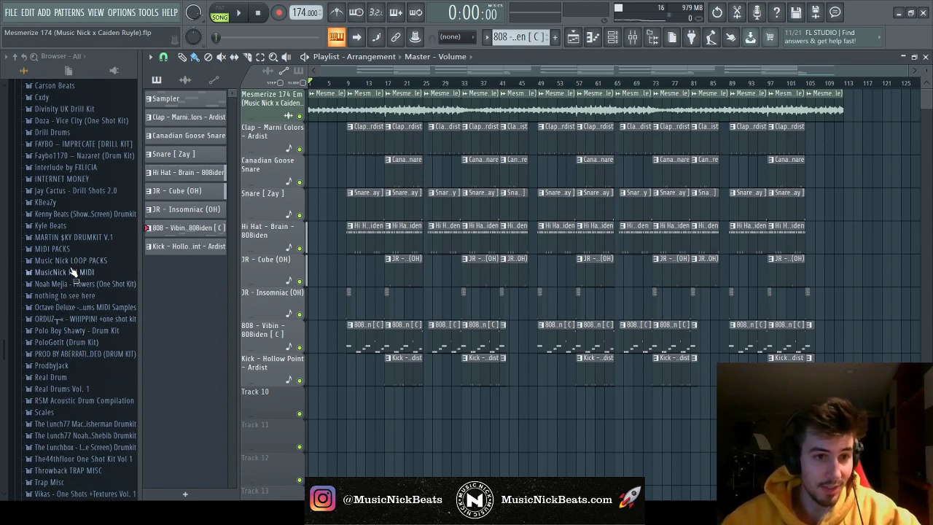
scroll(73, 291, "down", 4)
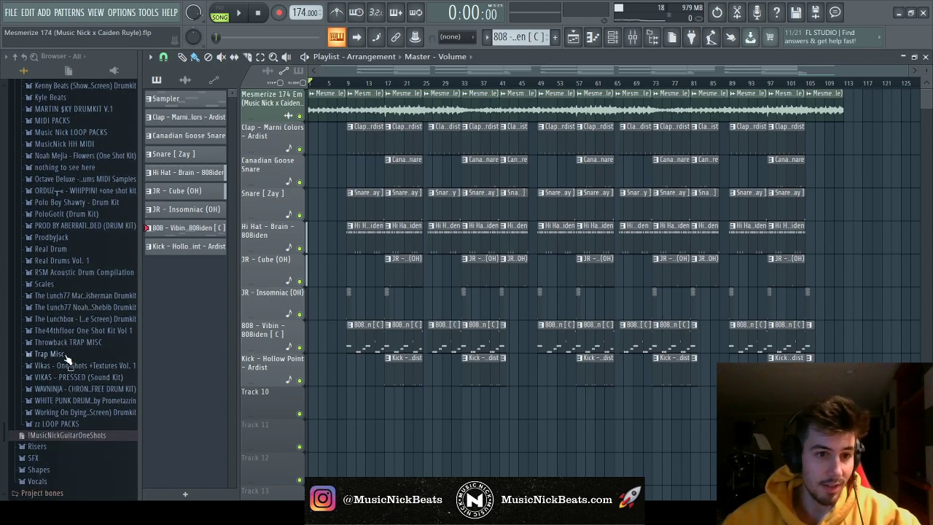
left_click(63, 169)
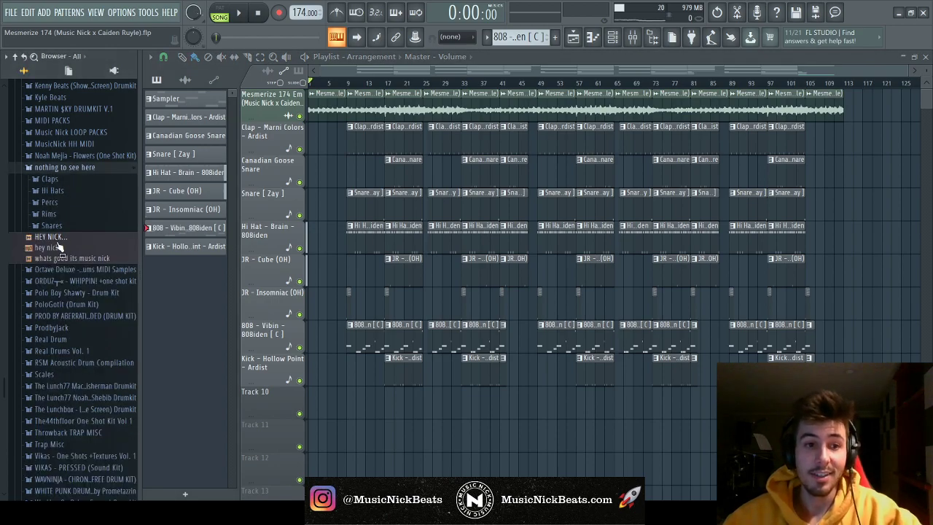
left_click_drag(56, 249, 354, 429)
scroll(354, 429, "up", 5)
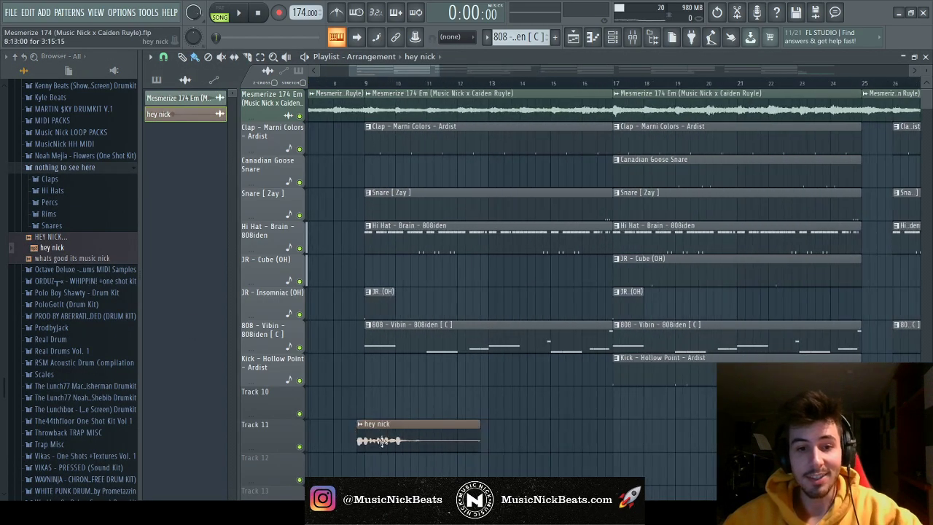
scroll(446, 444, "down", 8)
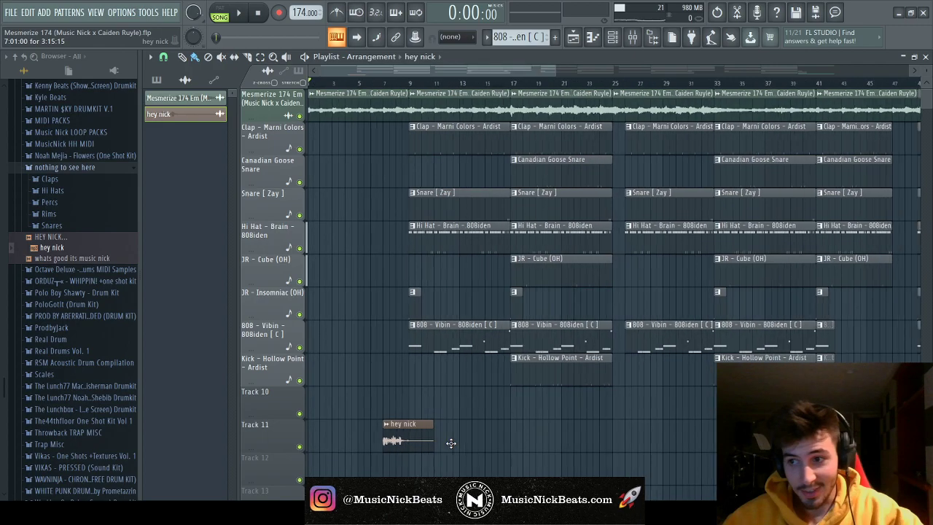
Route the "hey nick" sample to mixer insert 12, lower its volume, and return to the playlist
key("F6")
key("F9")
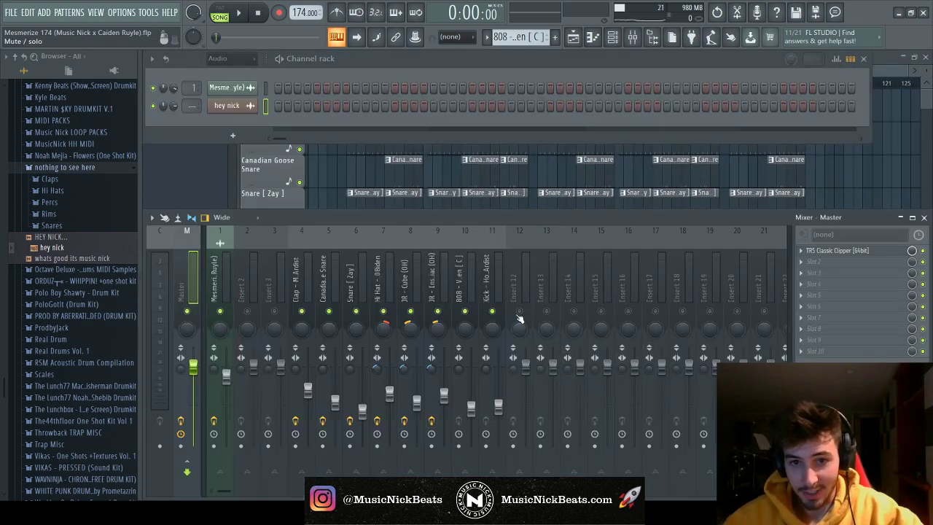
left_click(522, 364)
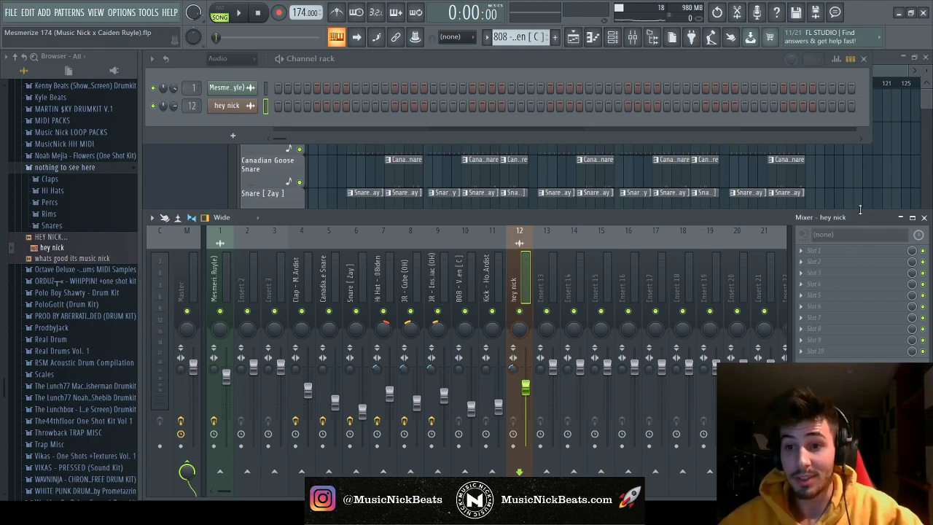
key("F5")
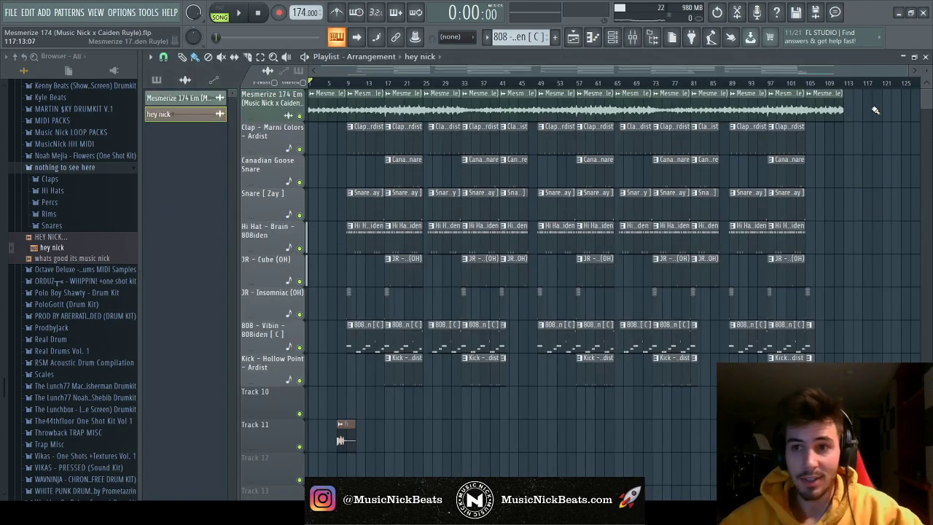
Show the pattern list beside the playlist, start playing the song from the beginning and save the project
scroll(925, 68, "down", 2)
left_click(167, 82)
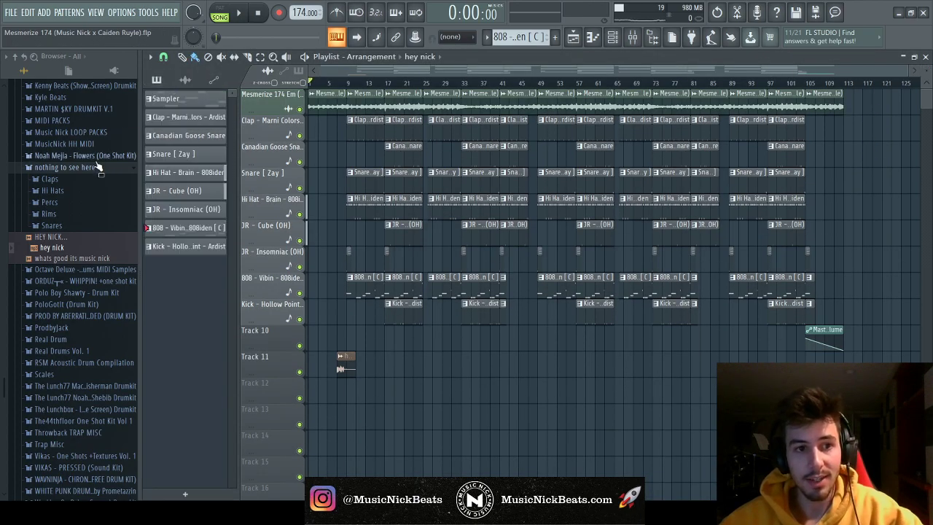
key("space")
key("ctrl+s")
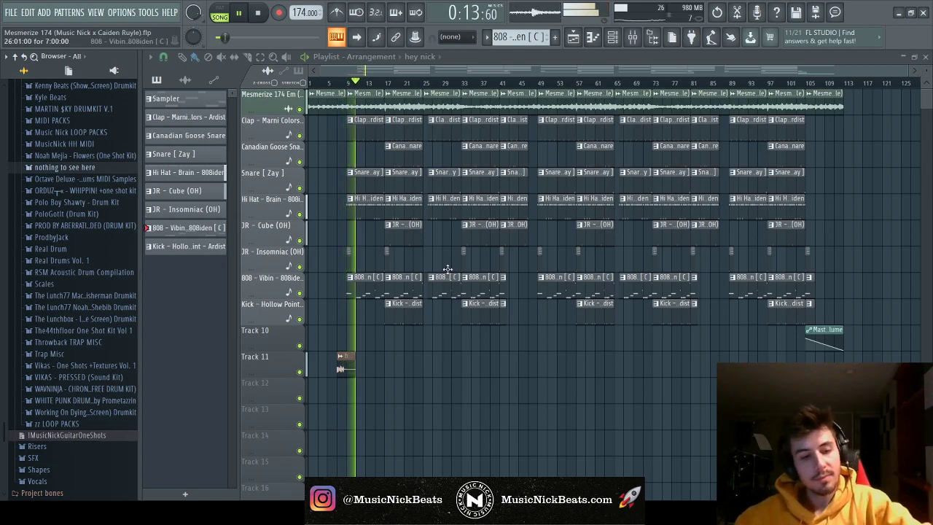
Set the Clap's mixer volume to 68% during playback and return to the playlist
key("F6")
key("F9")
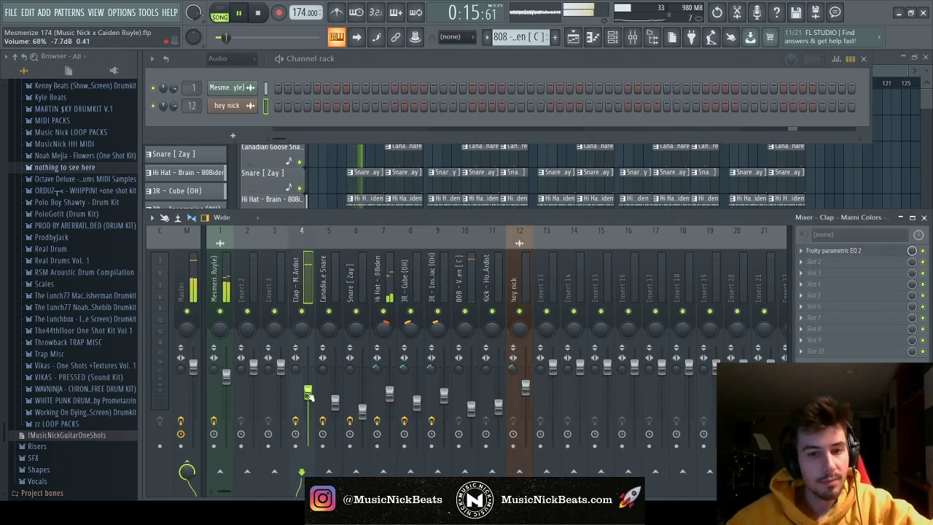
key("F5")
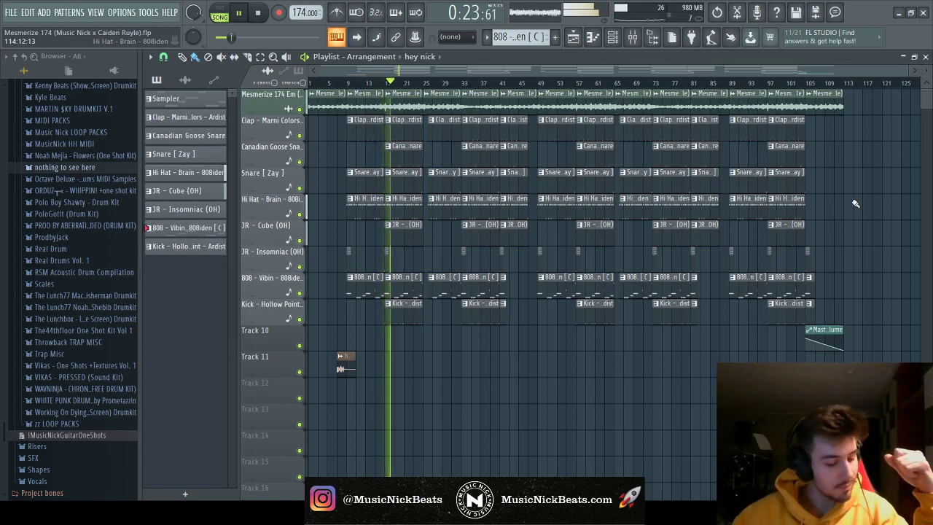
Slightly lower the Canadian Goose Snare, Kick and 808 mixer volumes, with the 808 at 46%, and save the project from the playlist
key("F6")
key("F9")
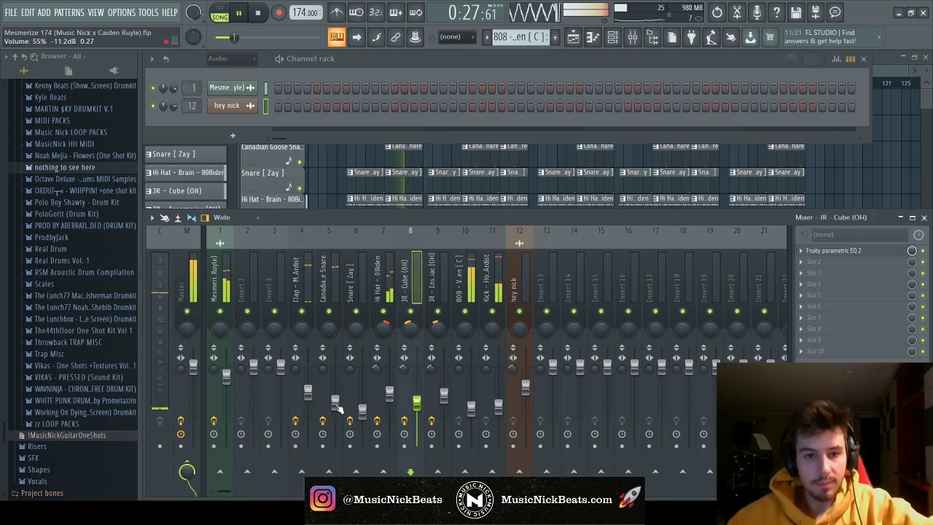
left_click(336, 403)
left_click(500, 413)
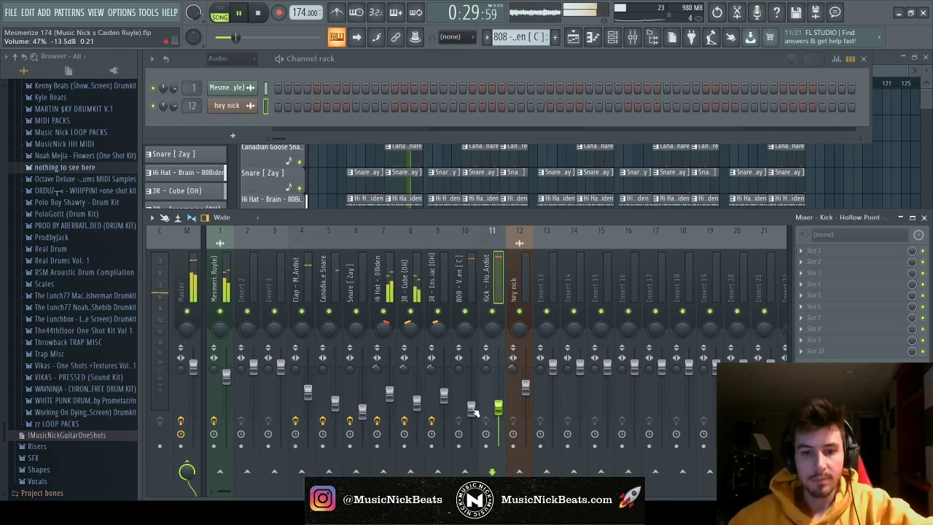
left_click(471, 409)
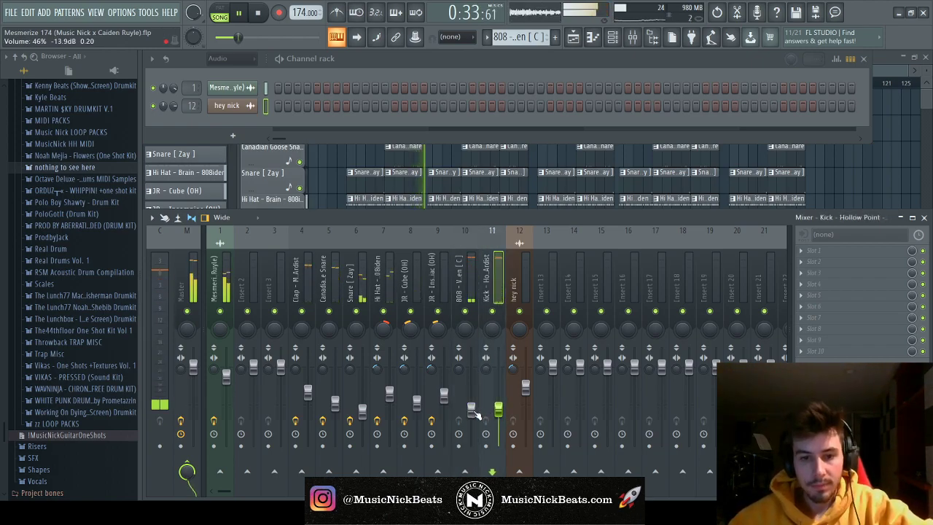
left_click(491, 414)
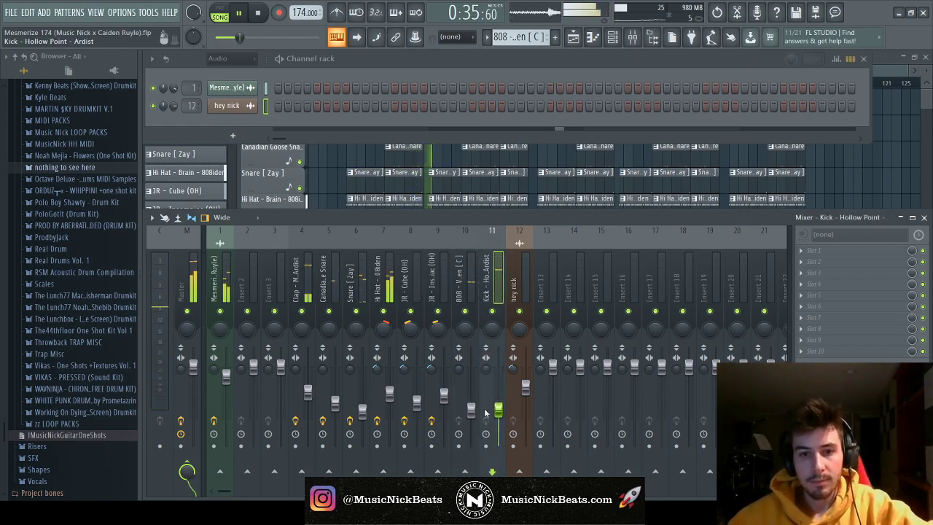
key("F5")
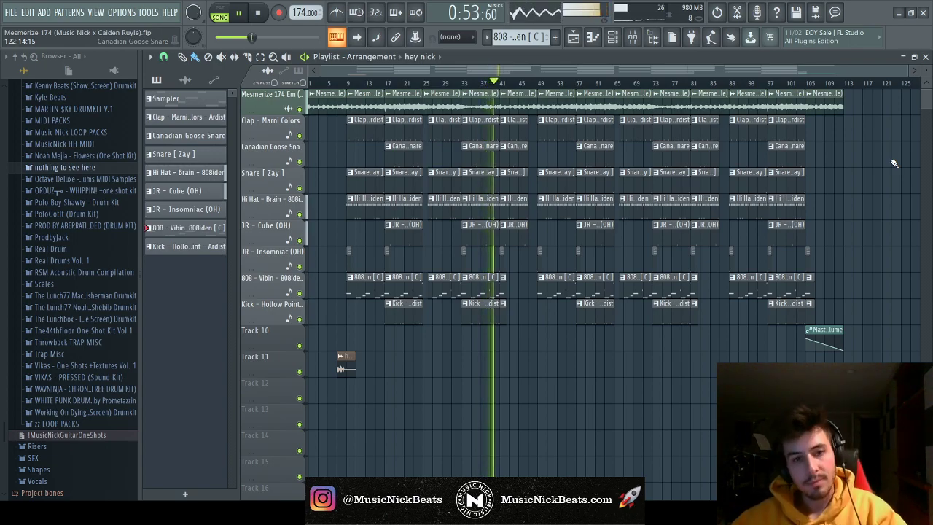
key("ctrl+s")
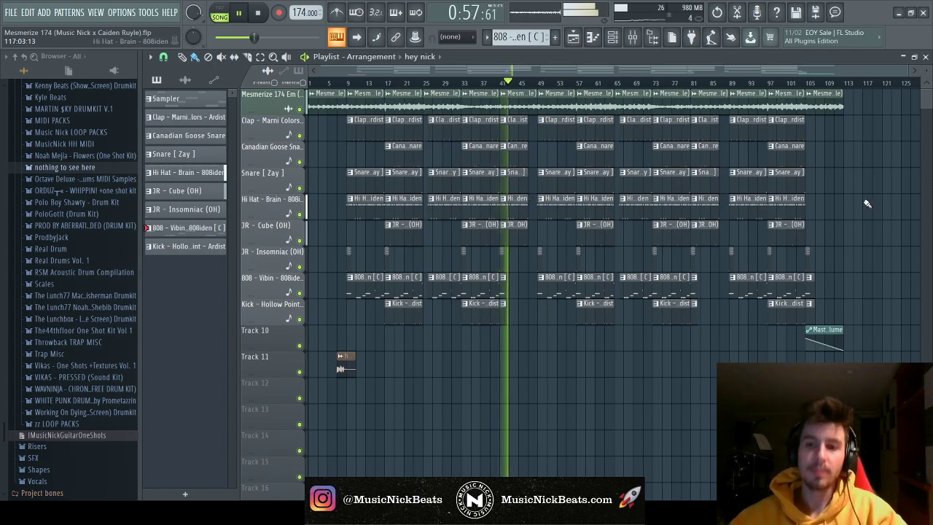
Slightly lower the Clap's mixer volume and select the Canadian Goose Snare track in the mixer
key("F9")
key("F6")
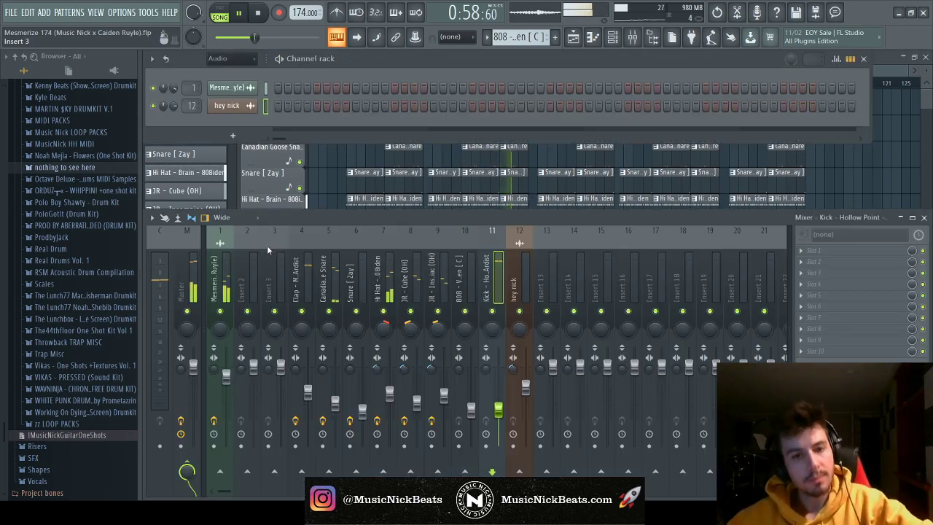
left_click(314, 401)
left_click(329, 285)
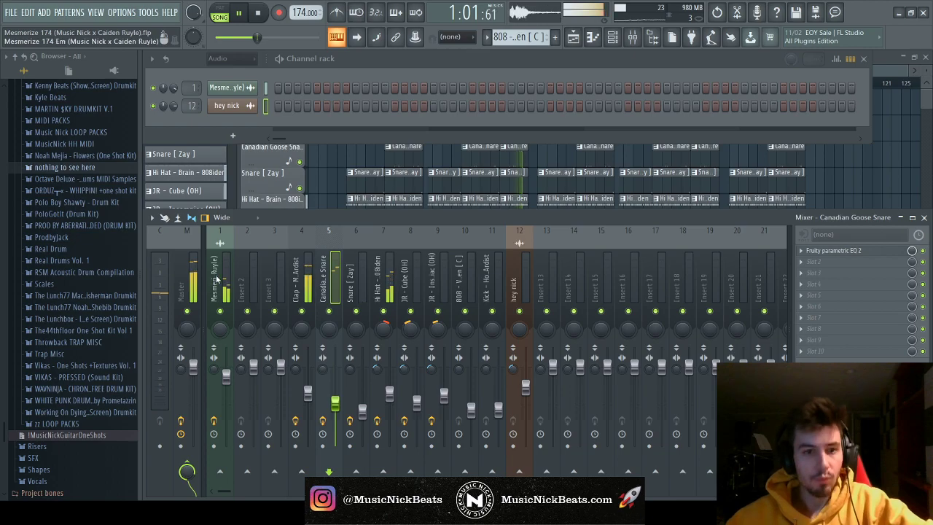
Return to the playlist, stop playback and save the finished project
key("F5")
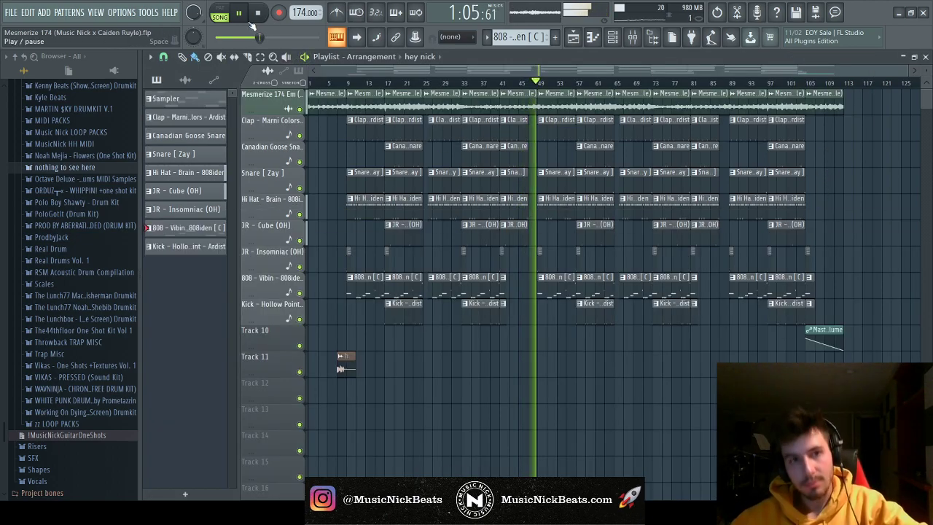
left_click(258, 13)
key("ctrl+s")
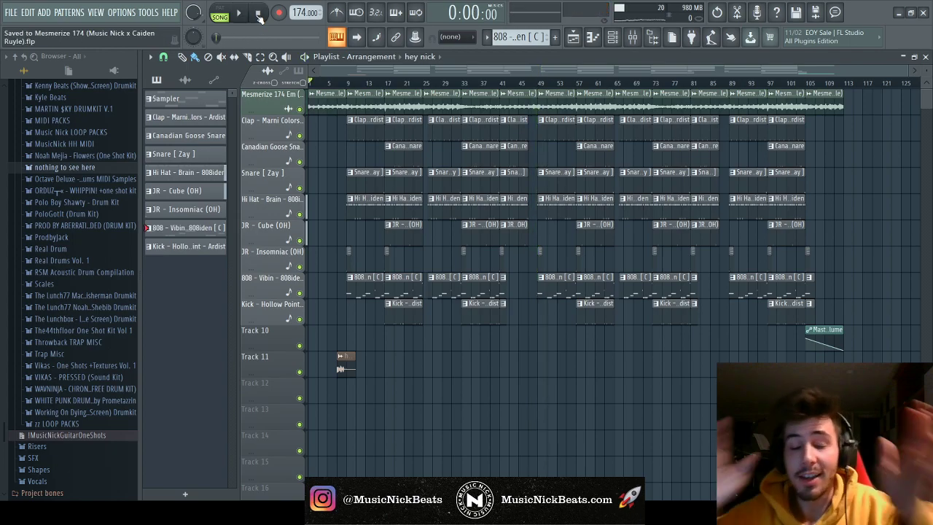